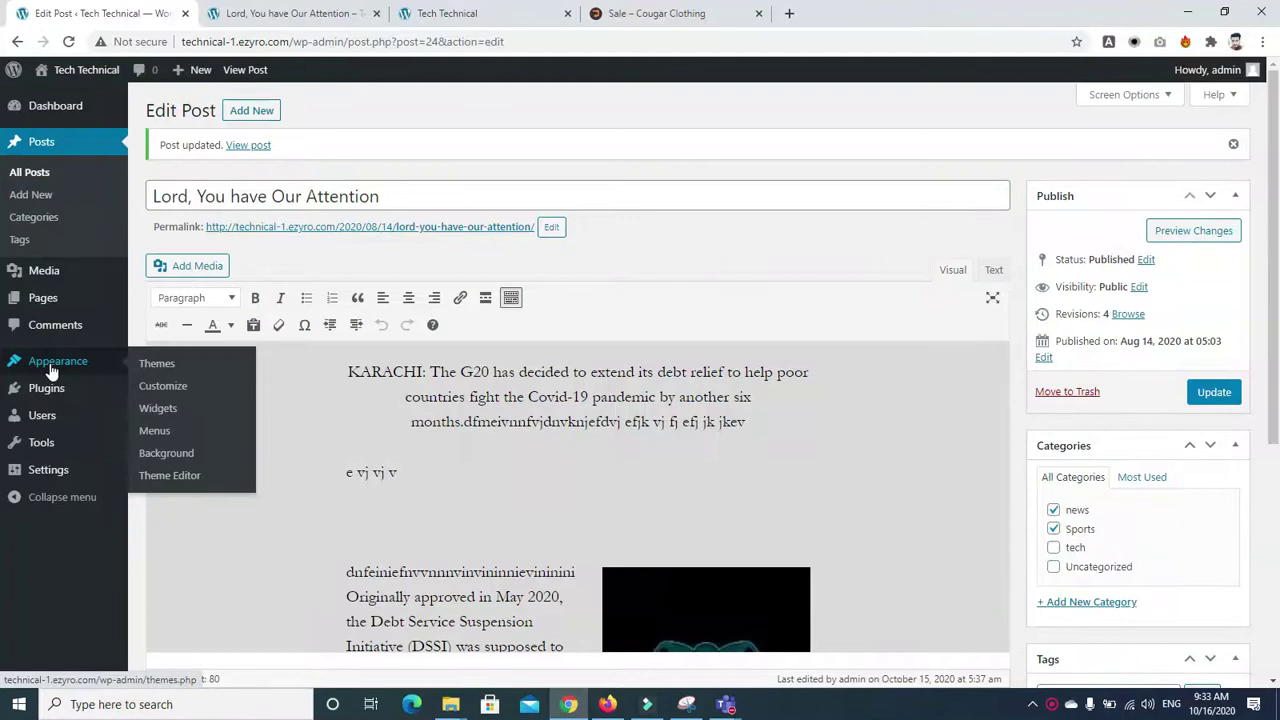
Open the site's Themes page, and in the Cougar Clothing browser tab go to google.com and search for "theme wordpress"
click(52, 372)
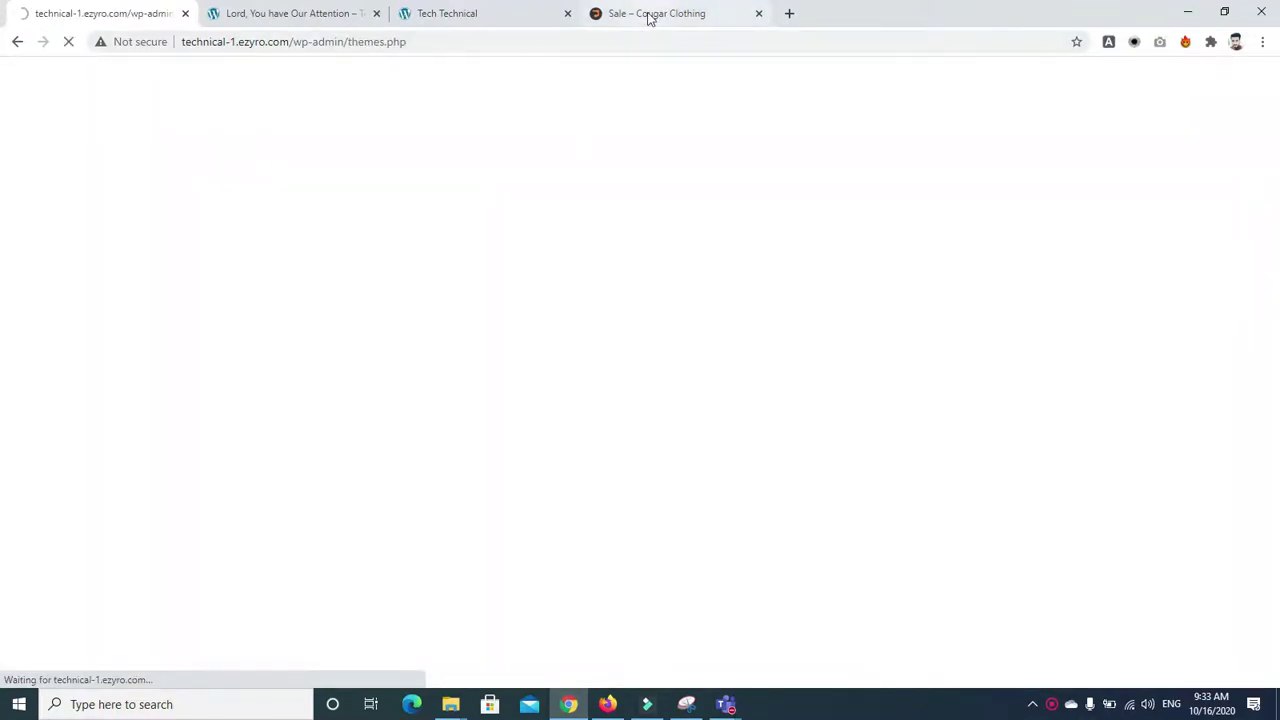
click(649, 14)
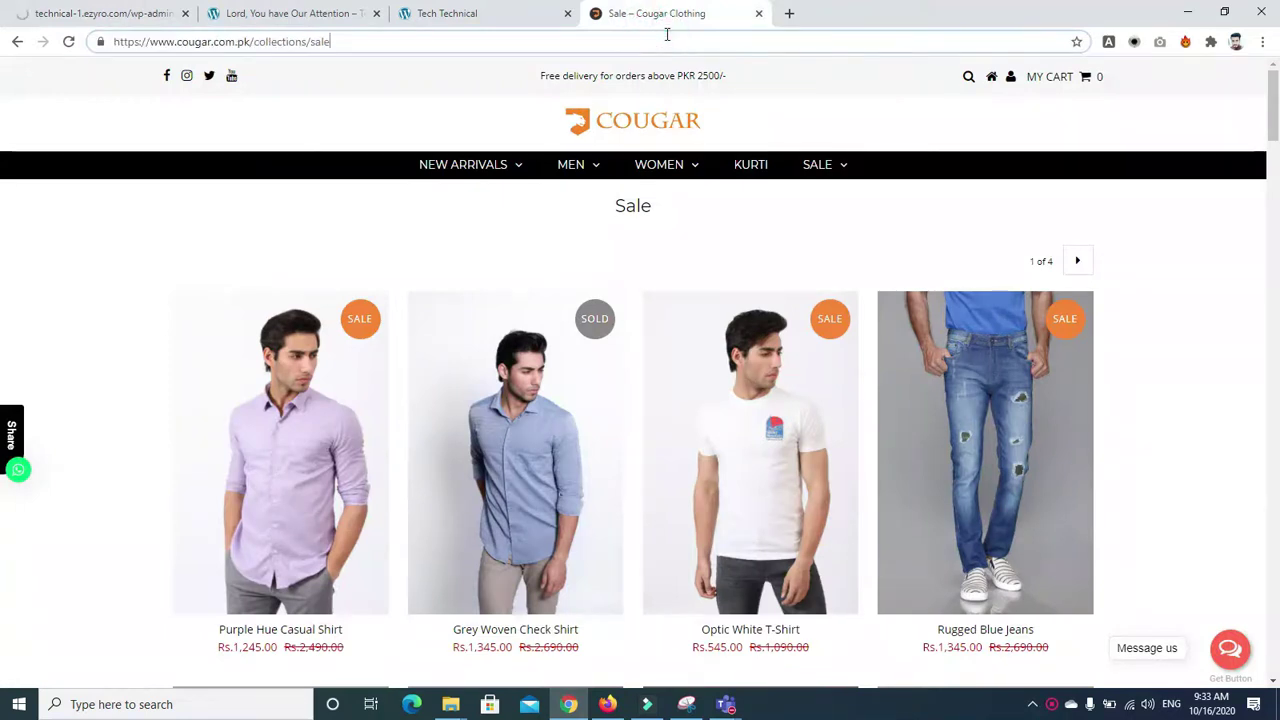
click(666, 34)
text(g)
key(Return)
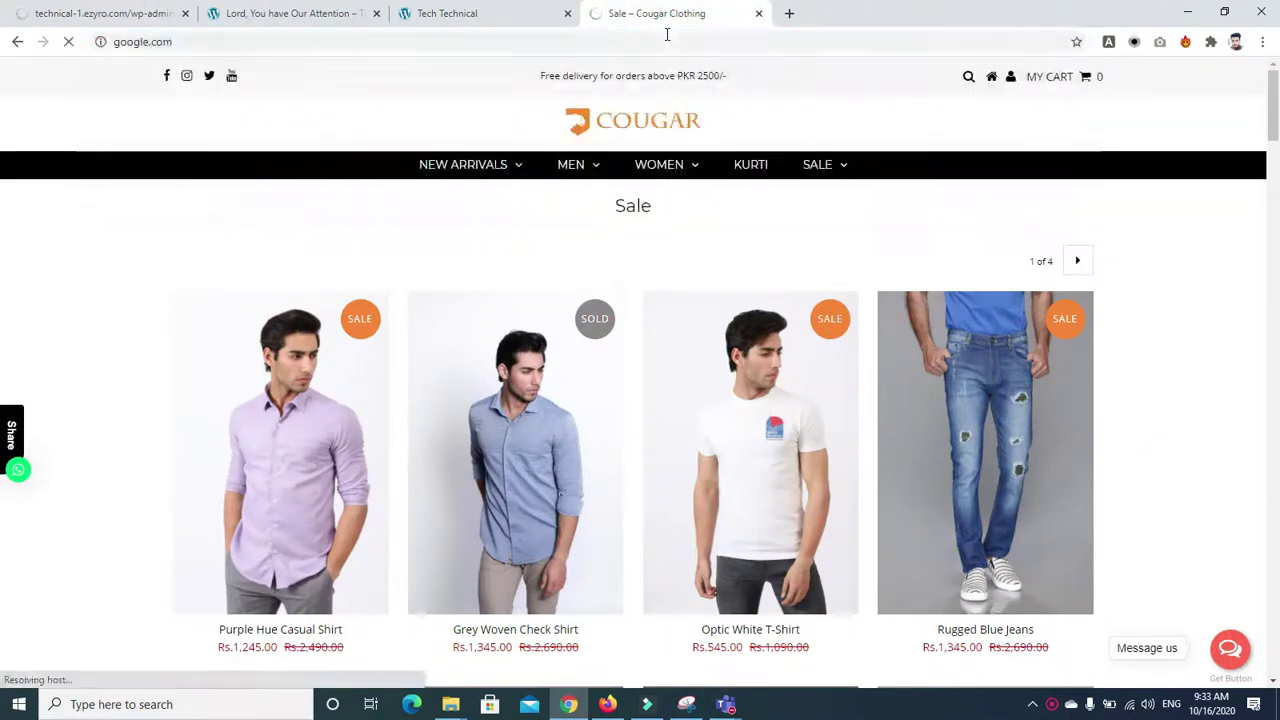
text(theme )
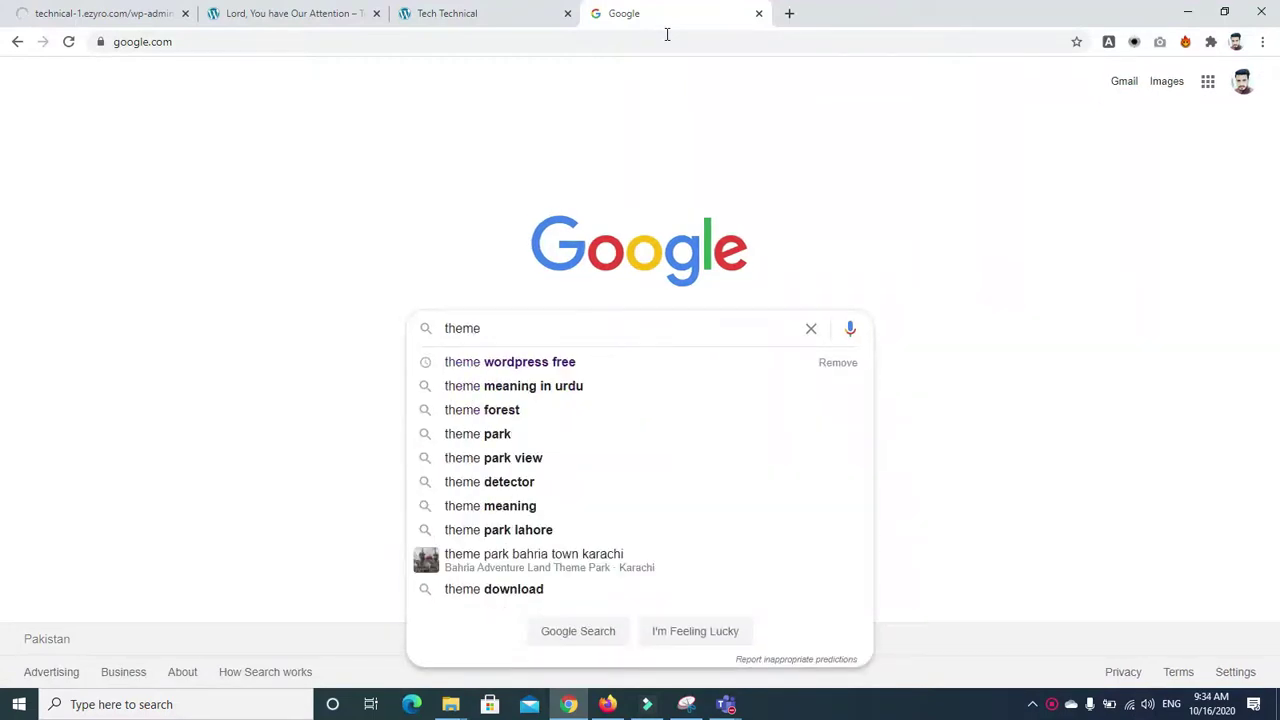
text(wordrpes)
key(Return)
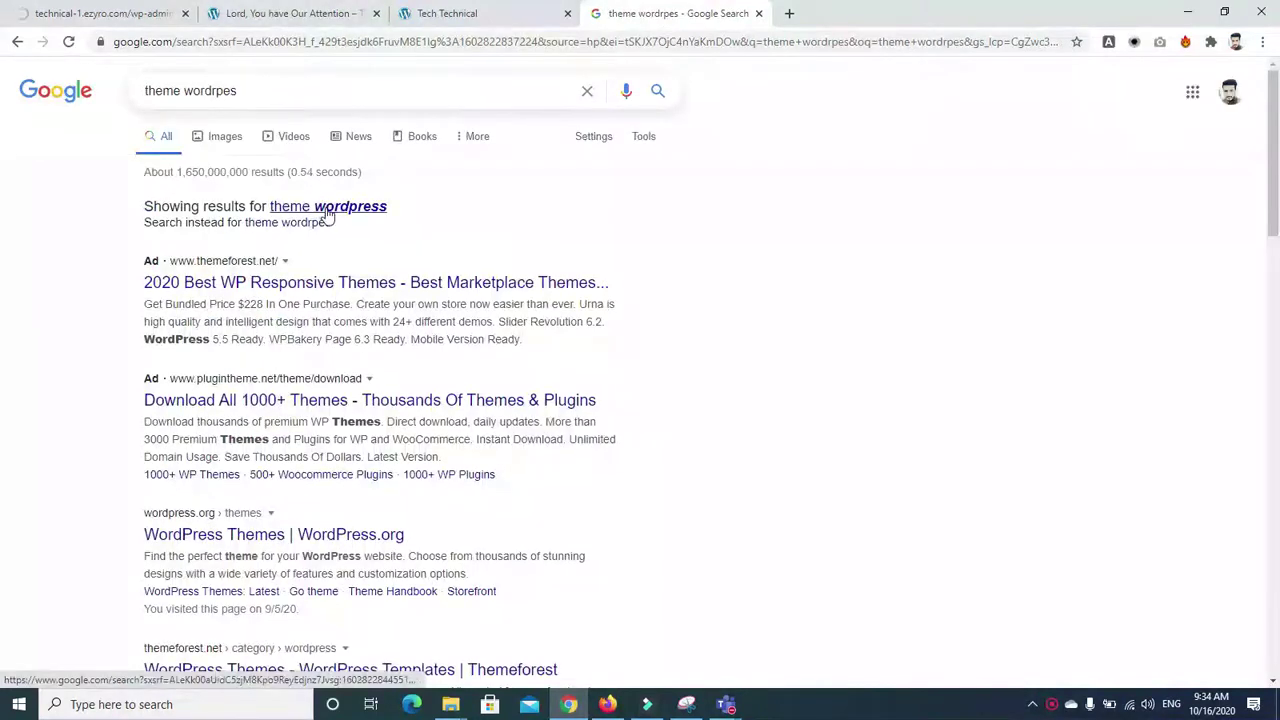
click(325, 207)
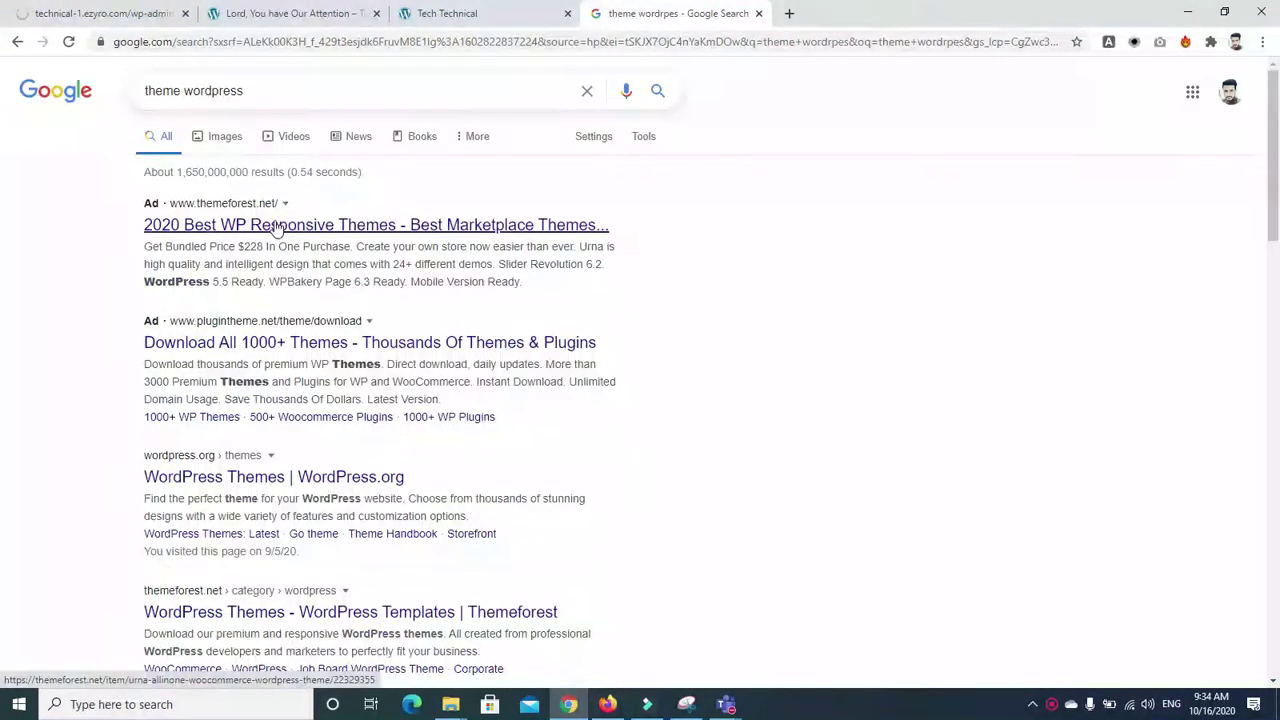
Open the sponsored ThemeForest result, go to the site's WordPress category, and browse the themes on offer
click(277, 226)
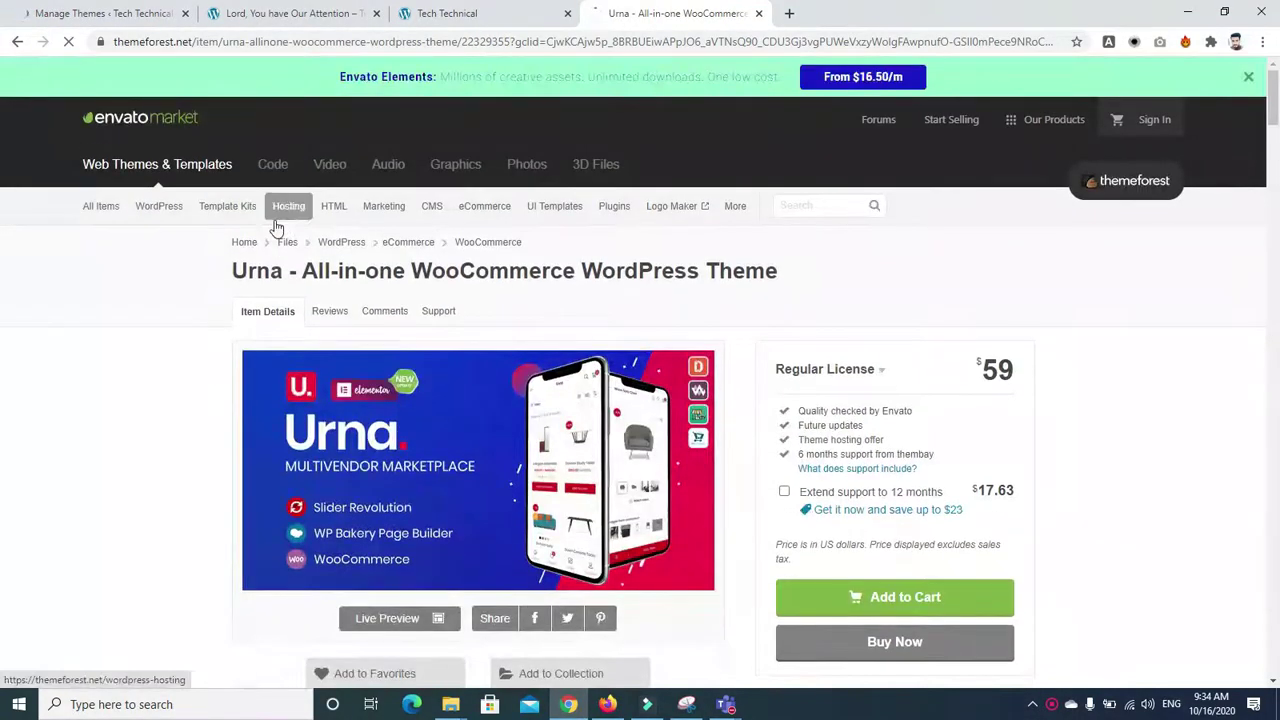
mouse_move(252, 234)
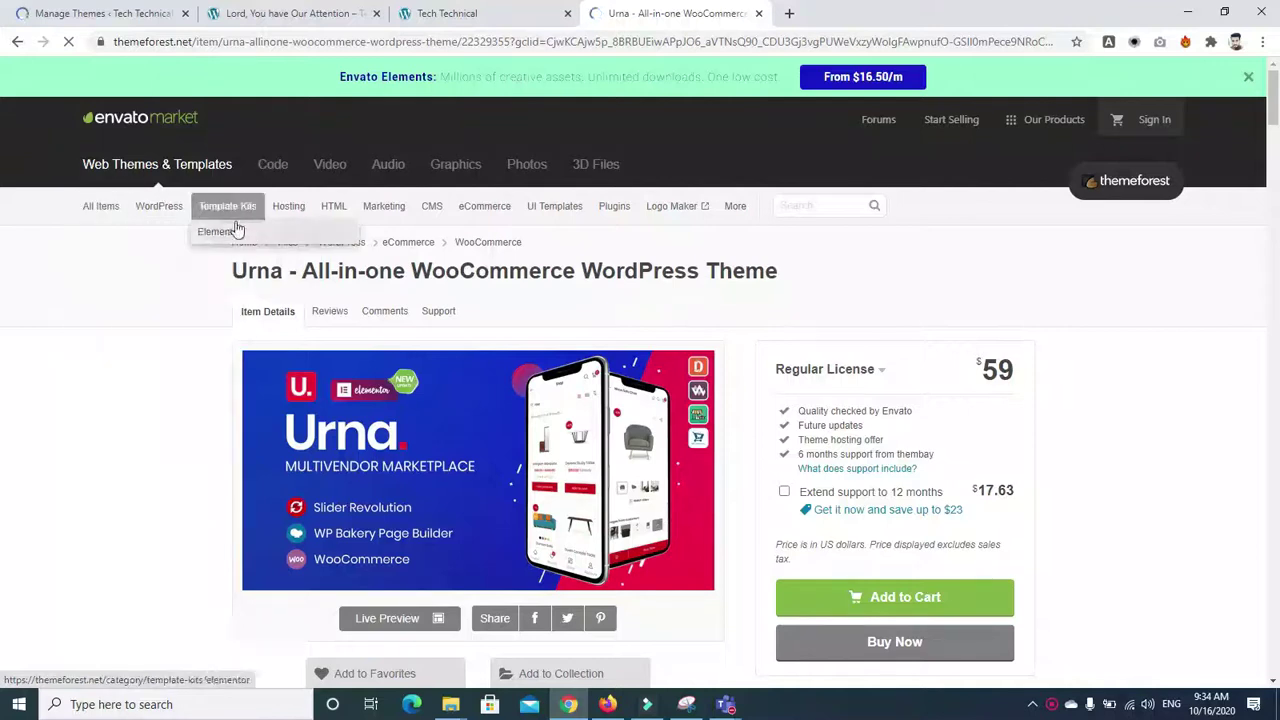
mouse_move(494, 210)
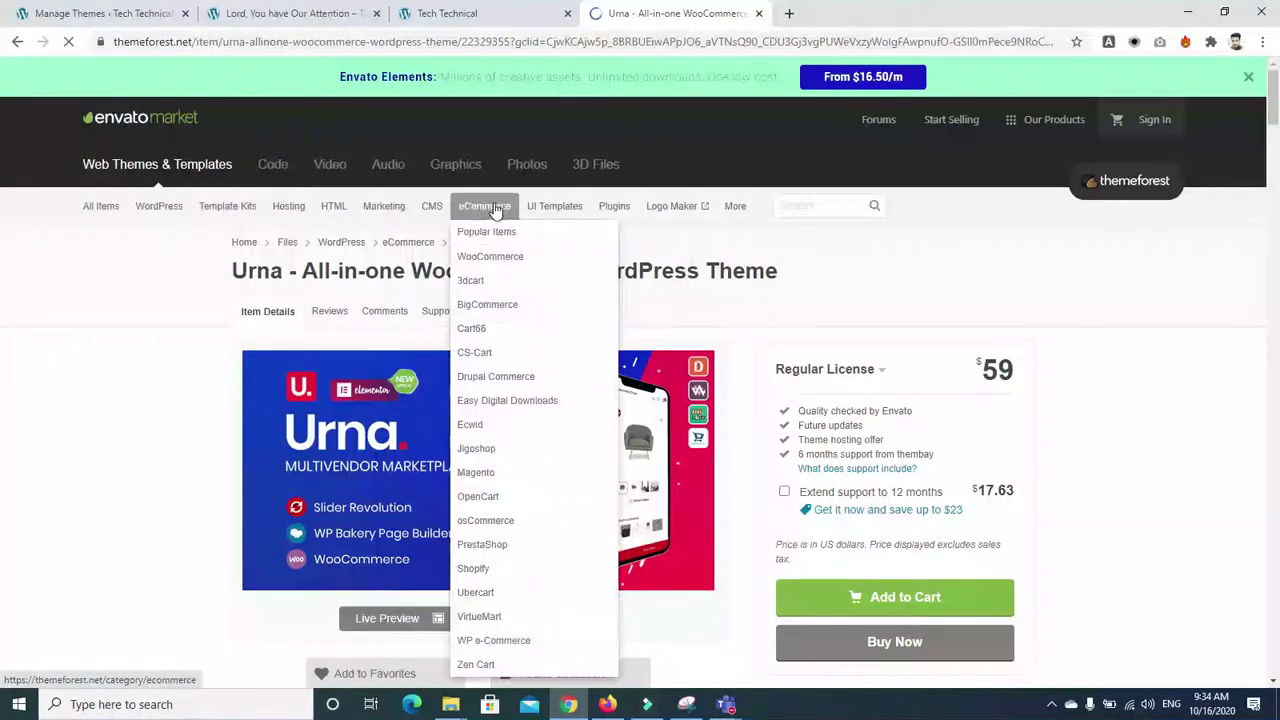
click(159, 208)
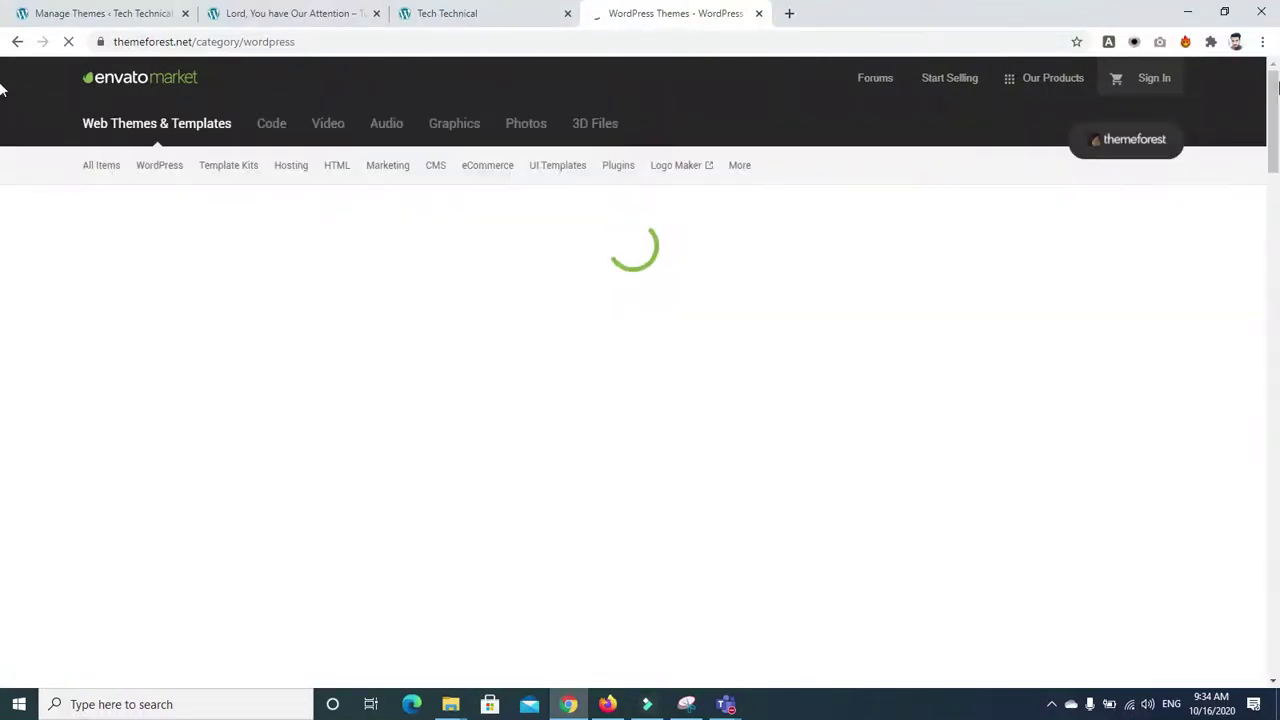
scroll(1206, 171, down, 3)
drag(1278, 147, 1277, 400)
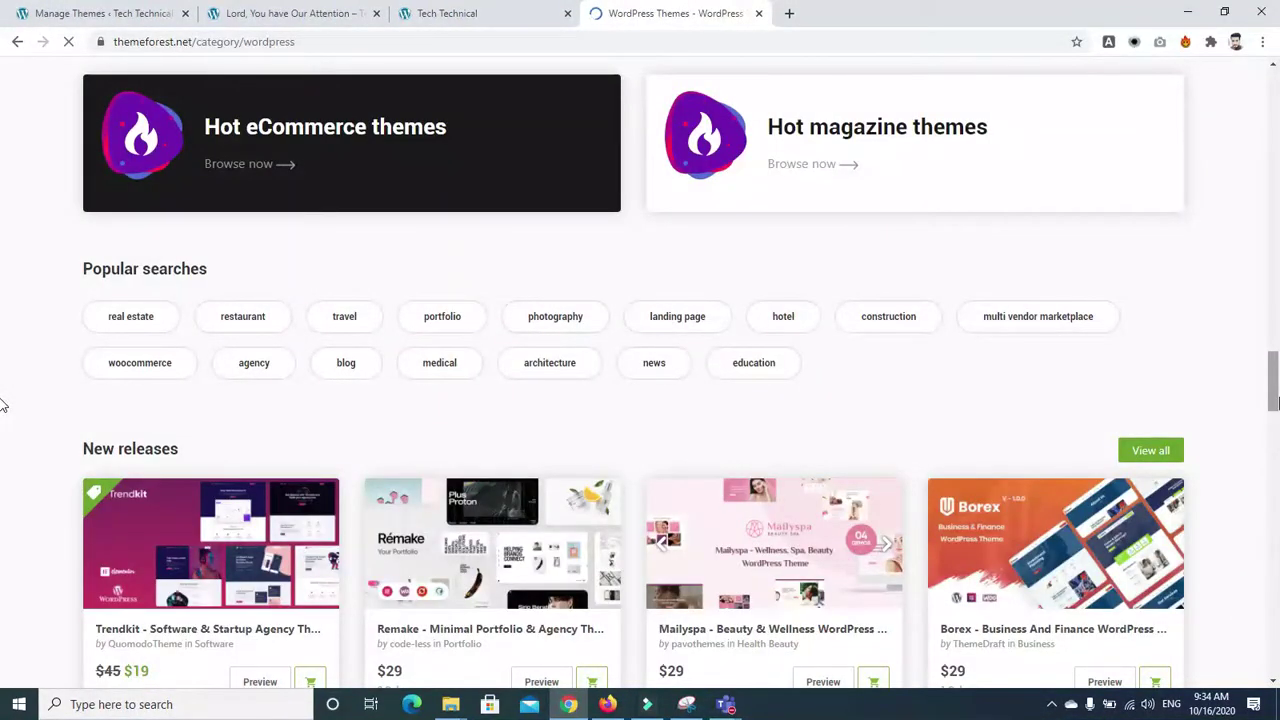
drag(1277, 400, 1277, 215)
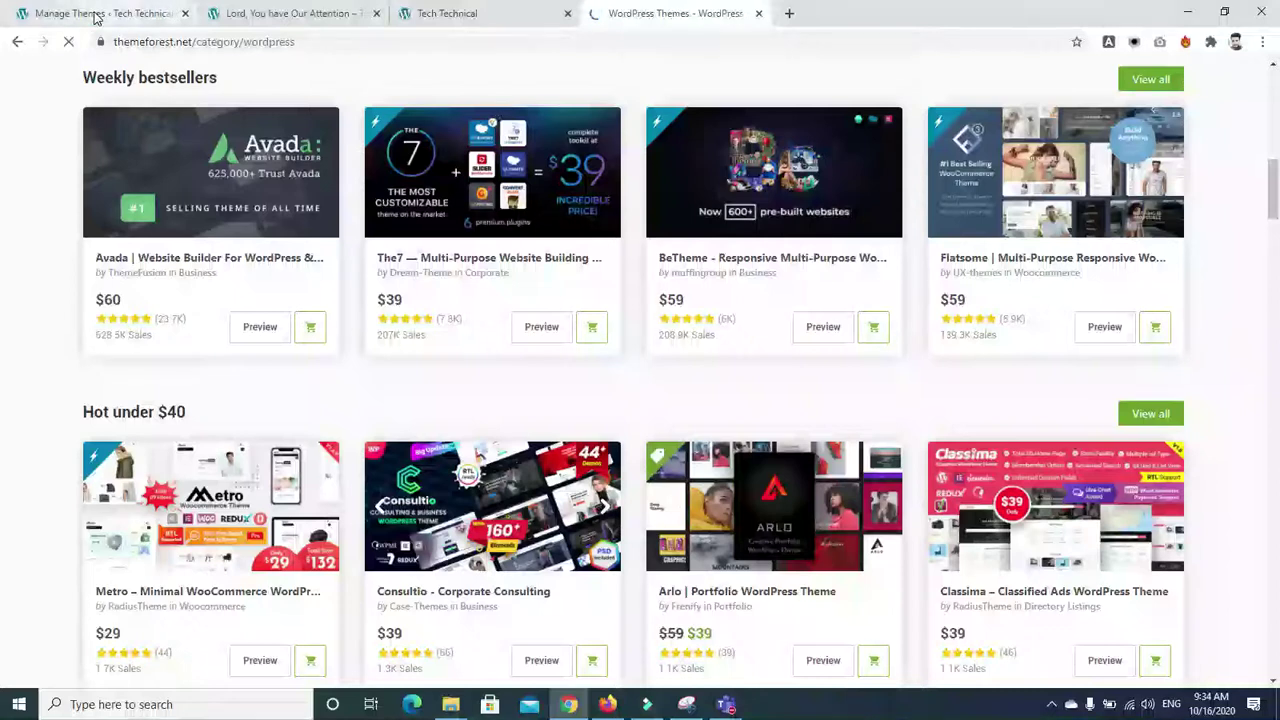
Return to the WordPress admin's installed themes and open the page for adding a new theme
click(110, 13)
click(226, 14)
click(120, 13)
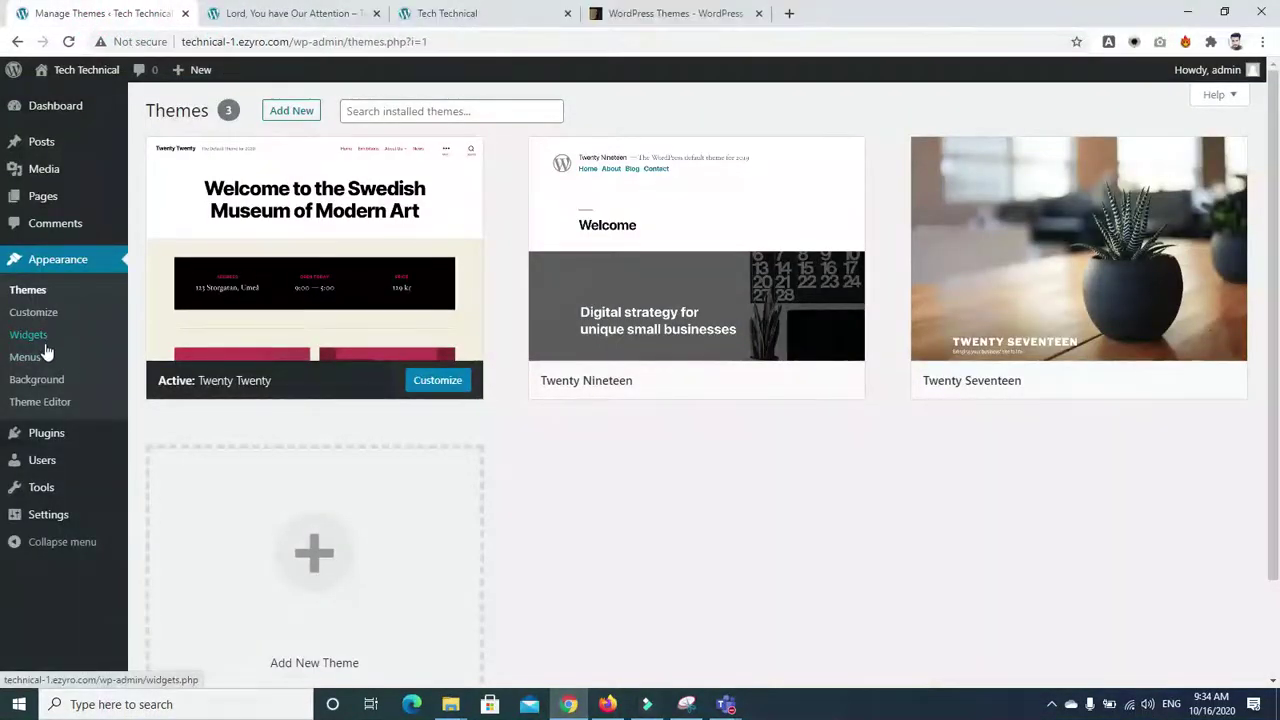
click(36, 262)
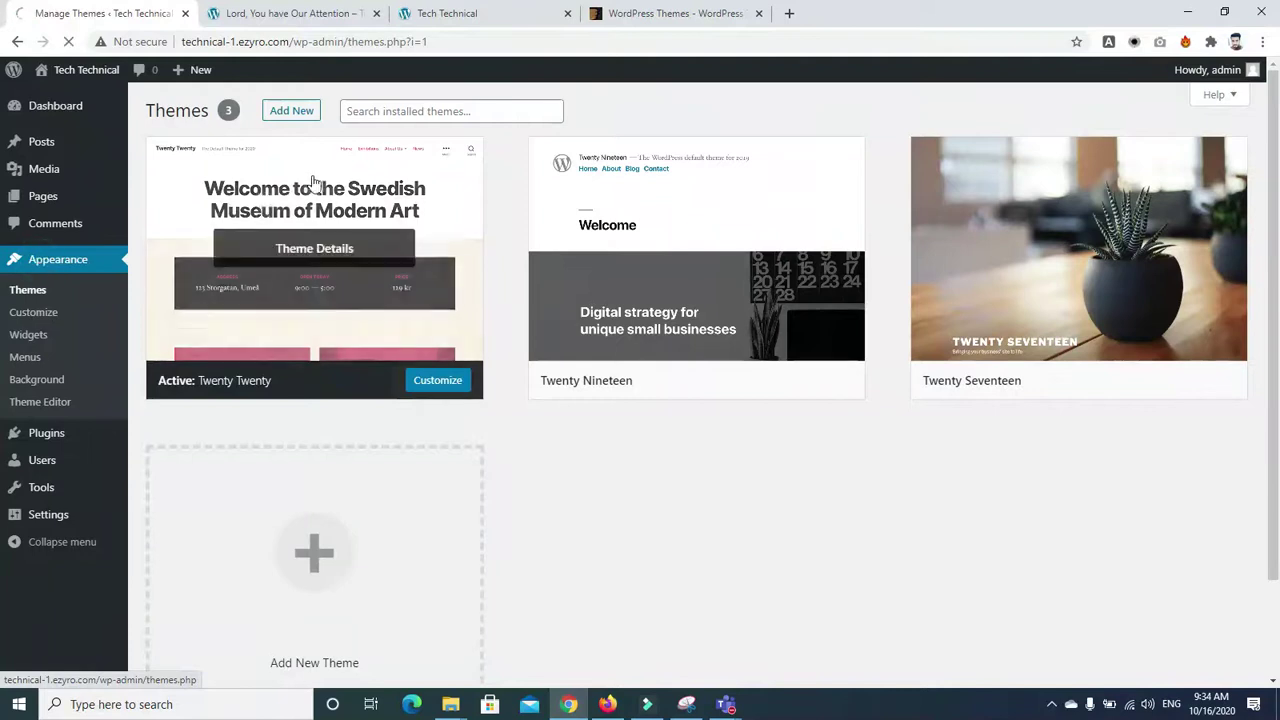
click(291, 112)
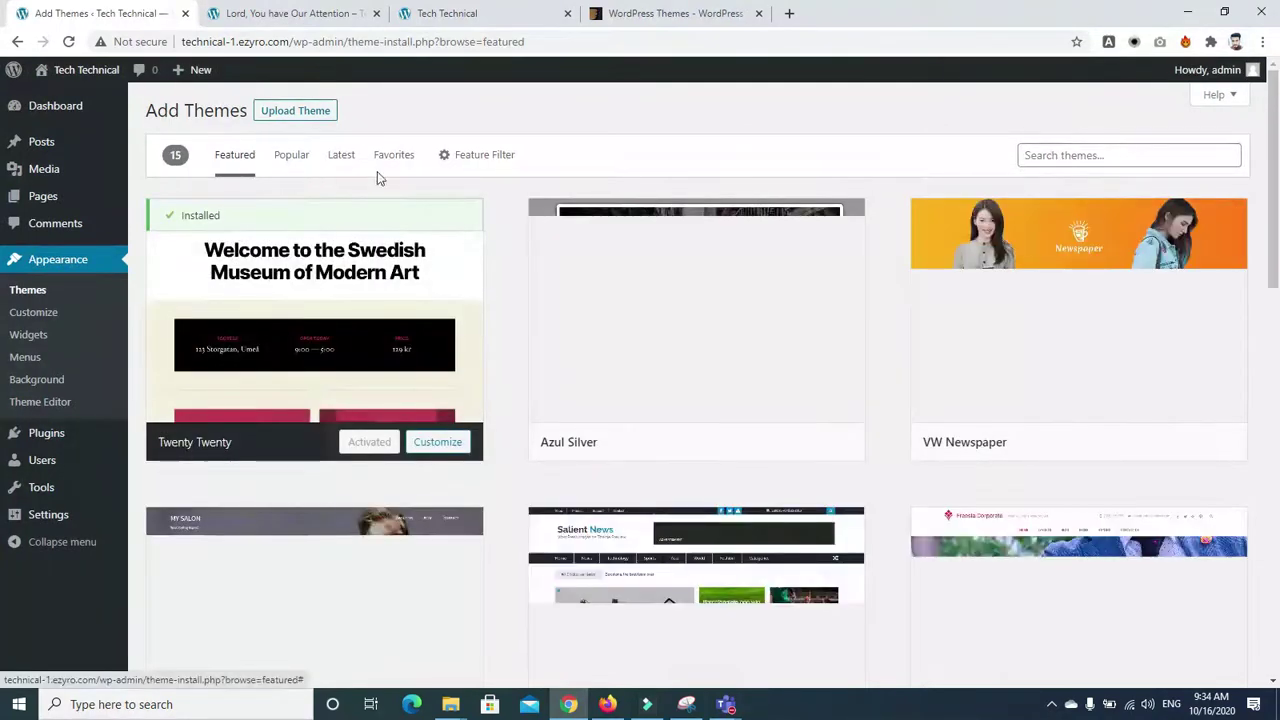
Browse the Featured and the Popular themes in the Add Themes catalogue
drag(1274, 170, 1277, 437)
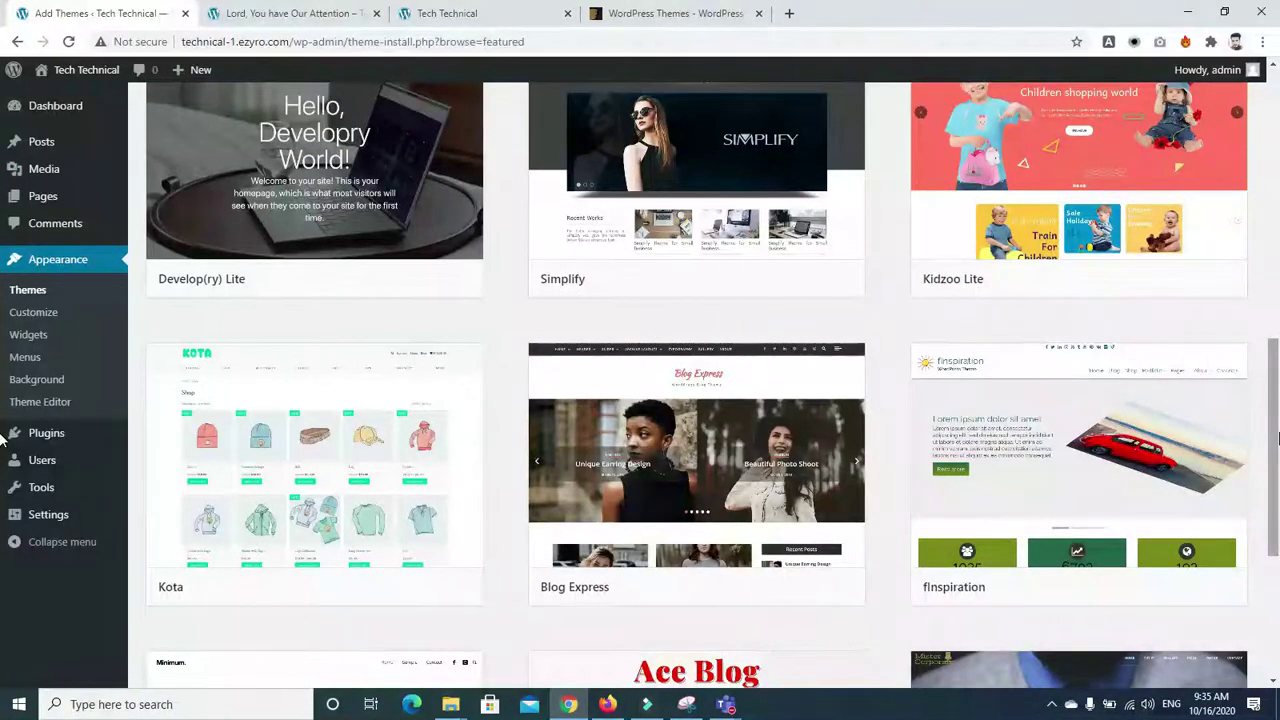
drag(1277, 437, 1270, 575)
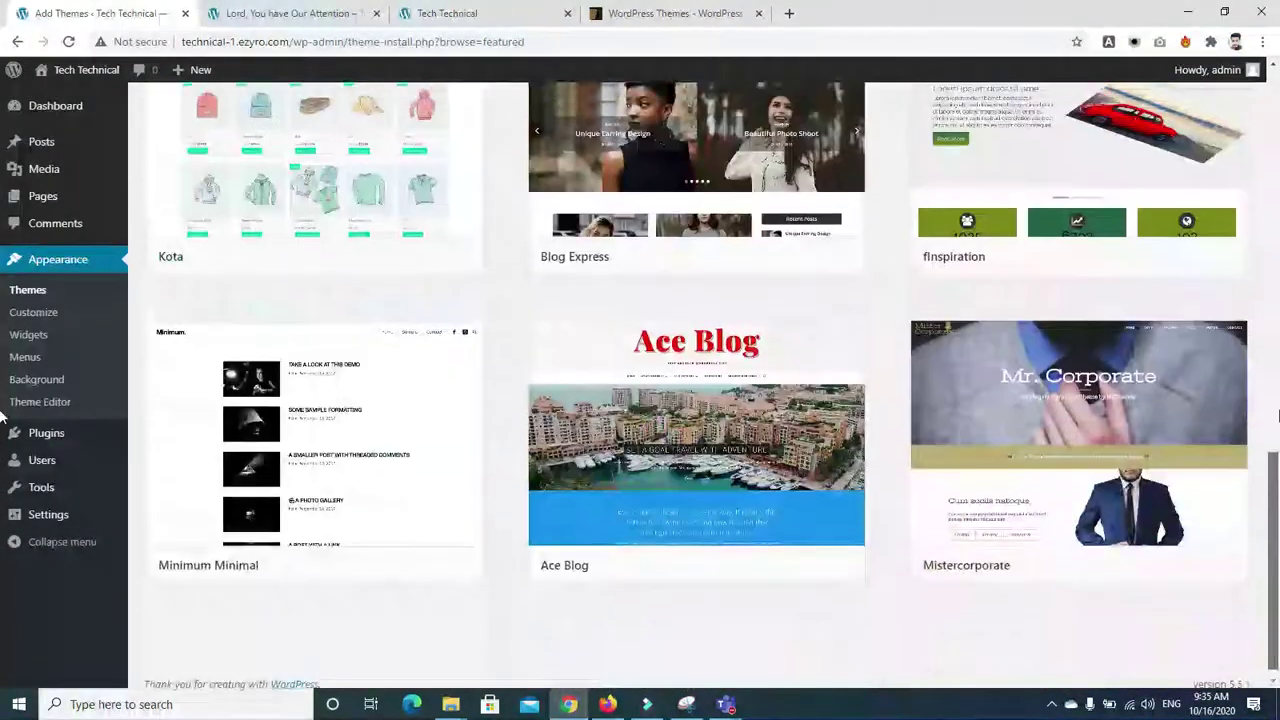
drag(1277, 415, 1277, 140)
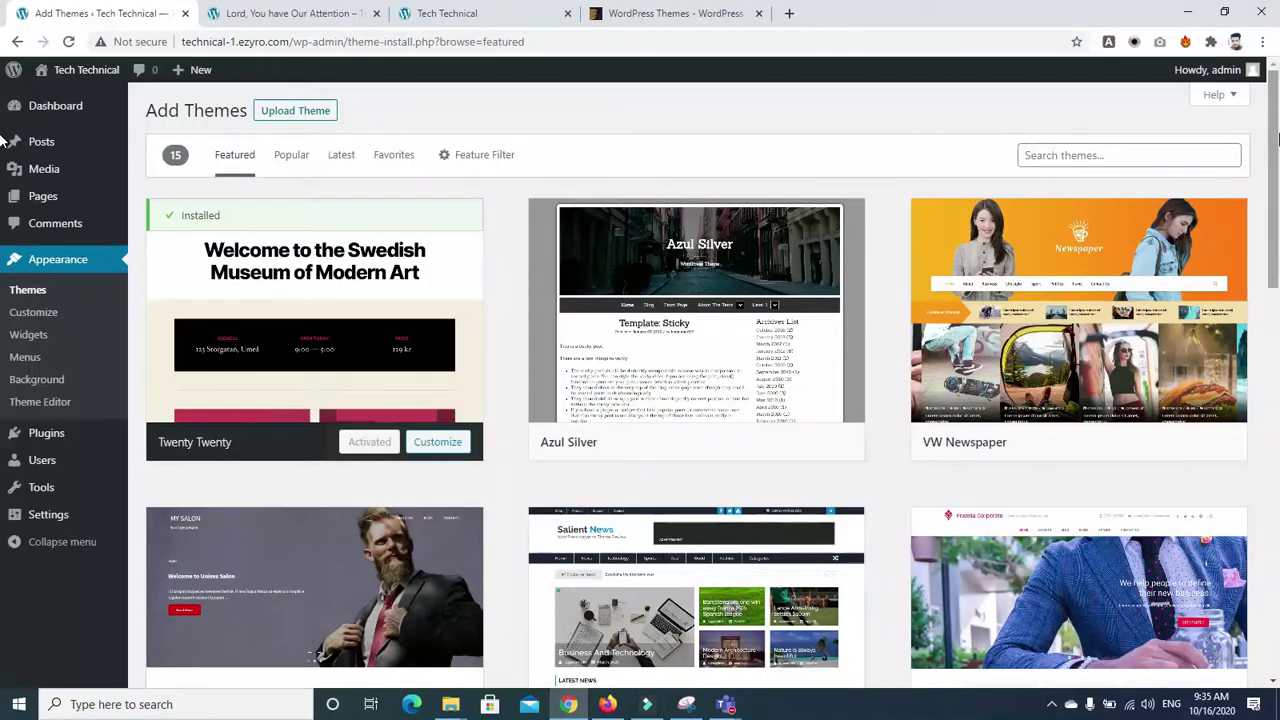
mouse_move(1277, 140)
mouse_down()
mouse_move(1276, 510)
mouse_move(1276, 140)
mouse_up()
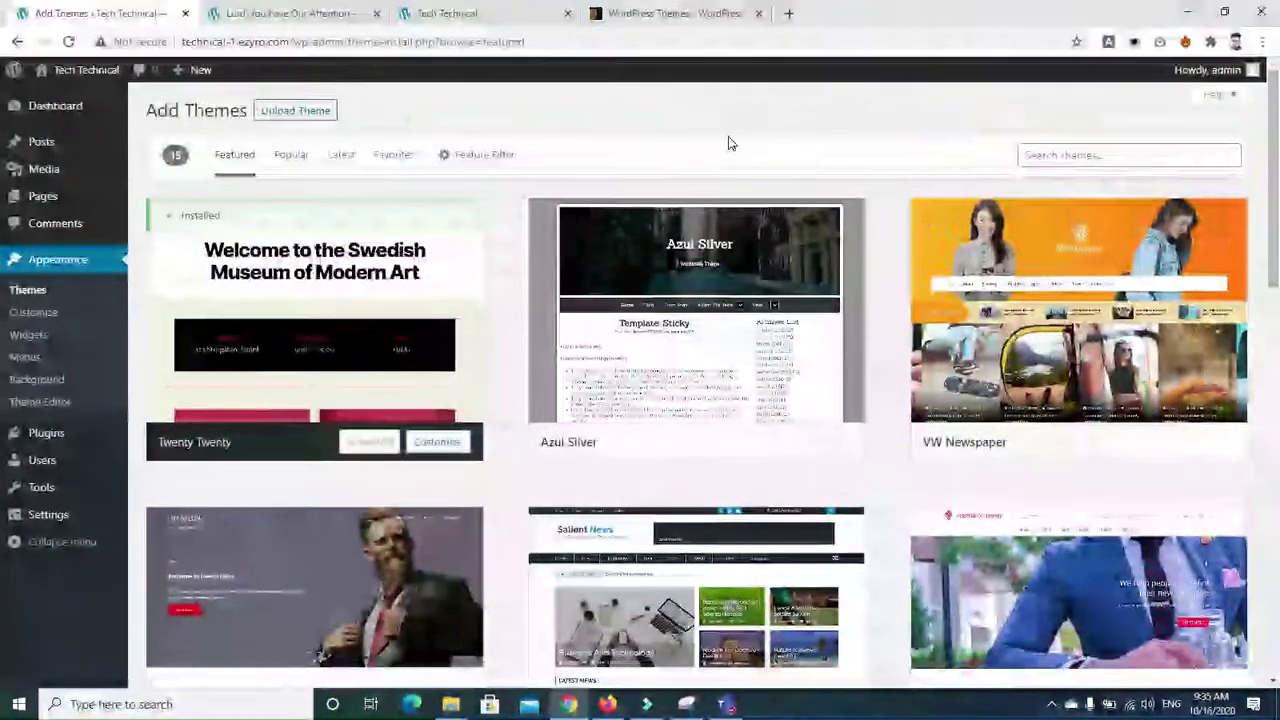
click(290, 154)
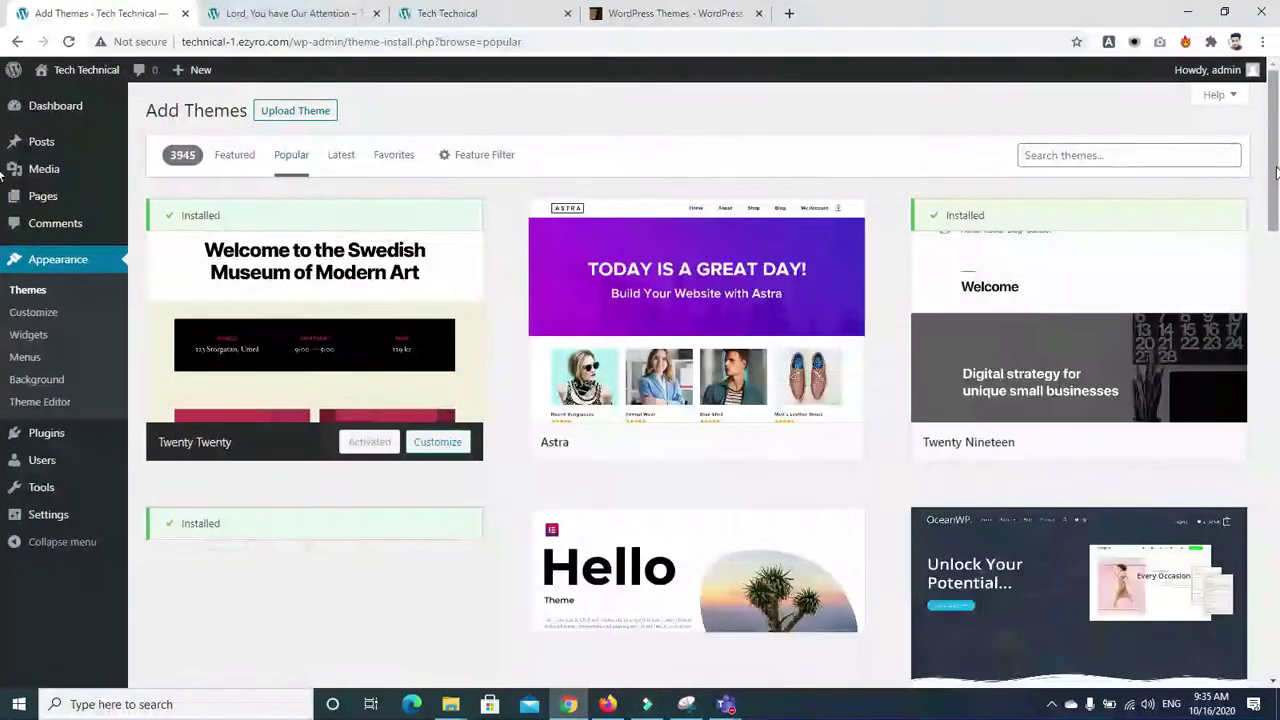
scroll(1258, 484, down, 4)
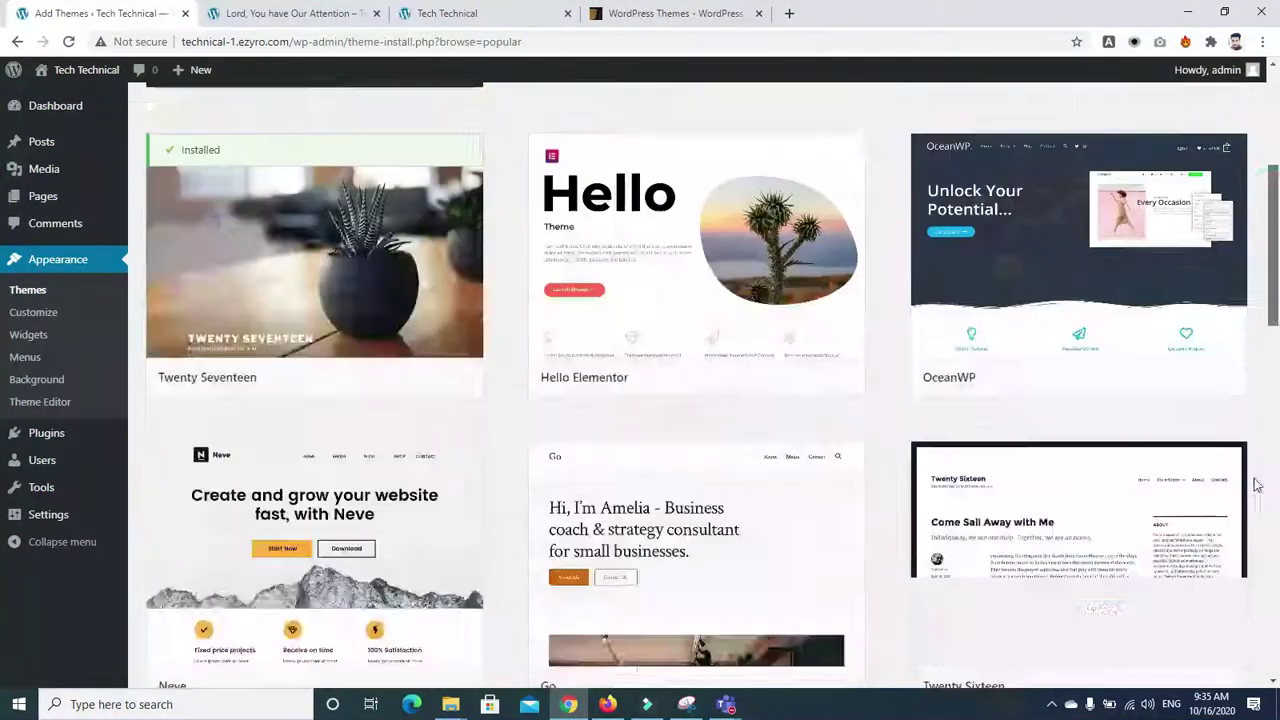
scroll(1258, 484, down, 20)
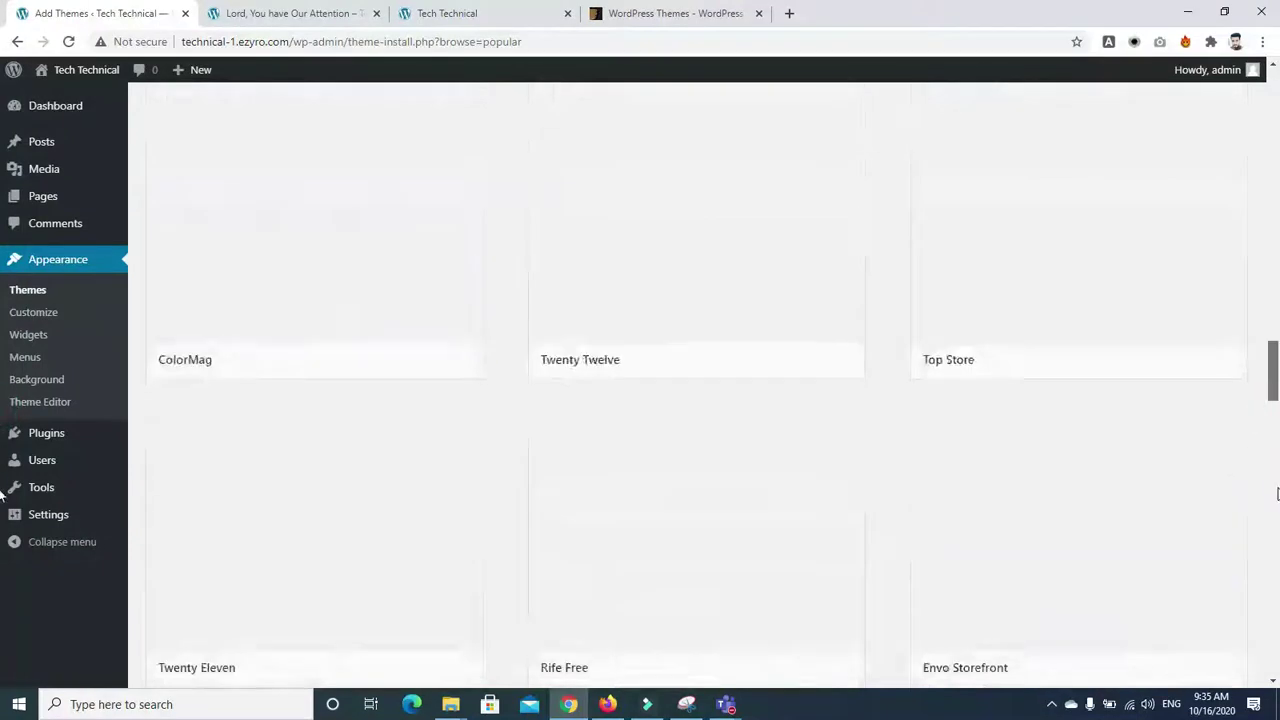
scroll(1272, 493, down, 10)
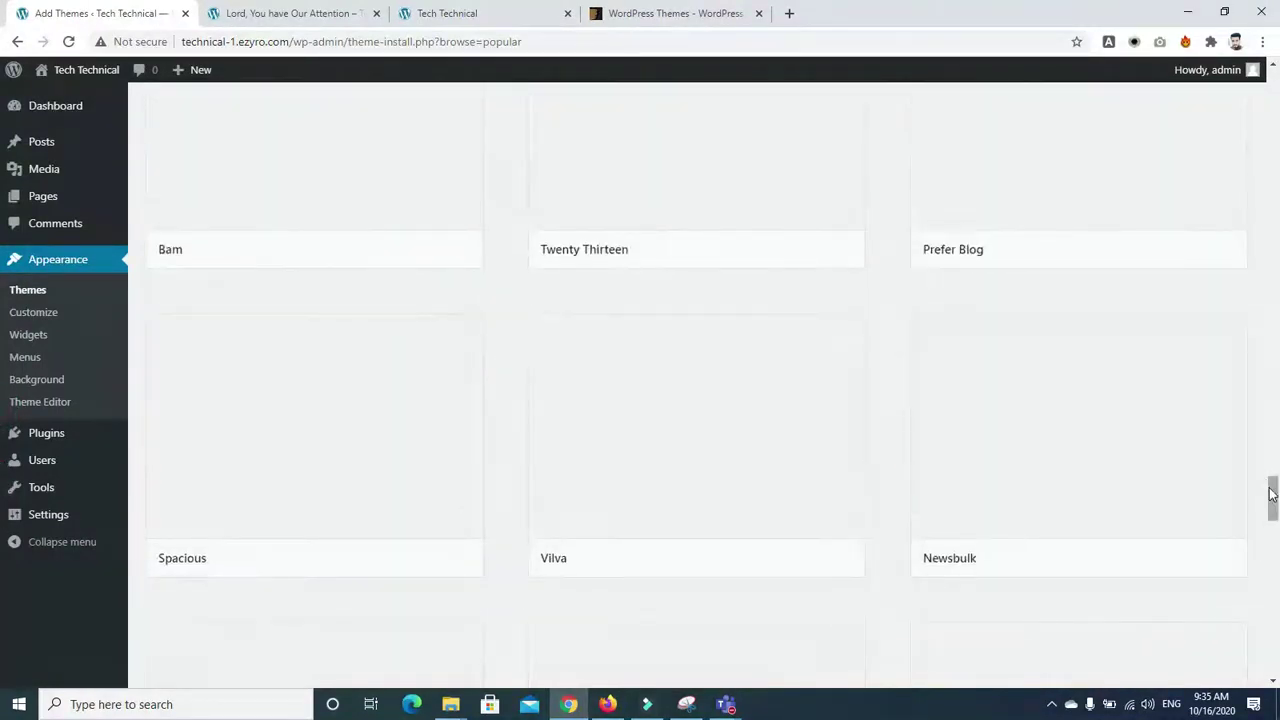
scroll(1272, 493, down, 10)
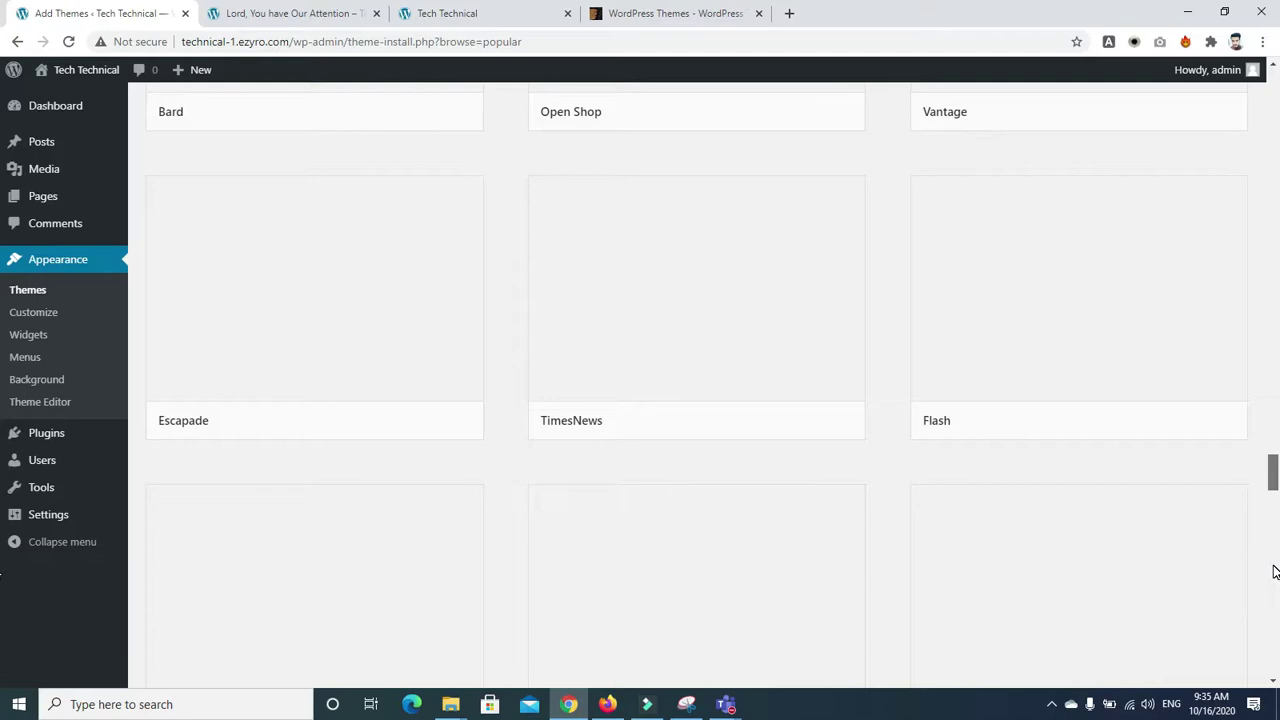
drag(1275, 459, 1273, 92)
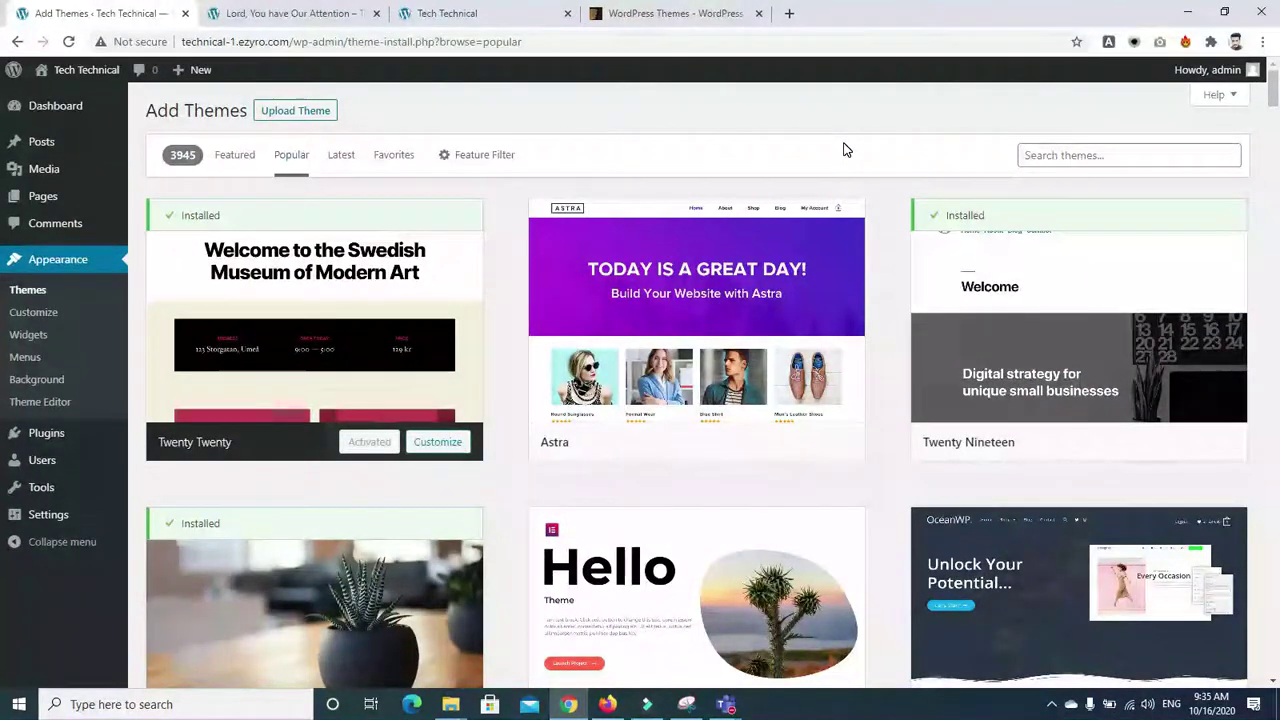
mouse_move(950, 343)
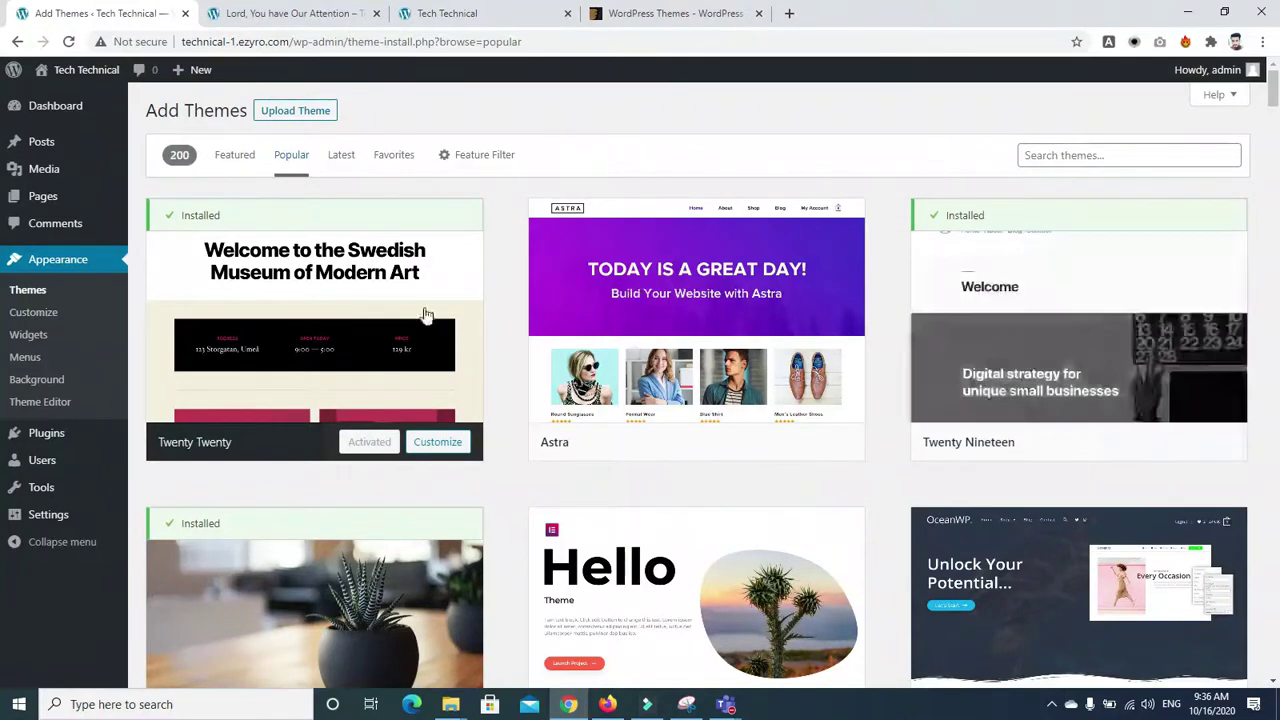
mouse_move(216, 425)
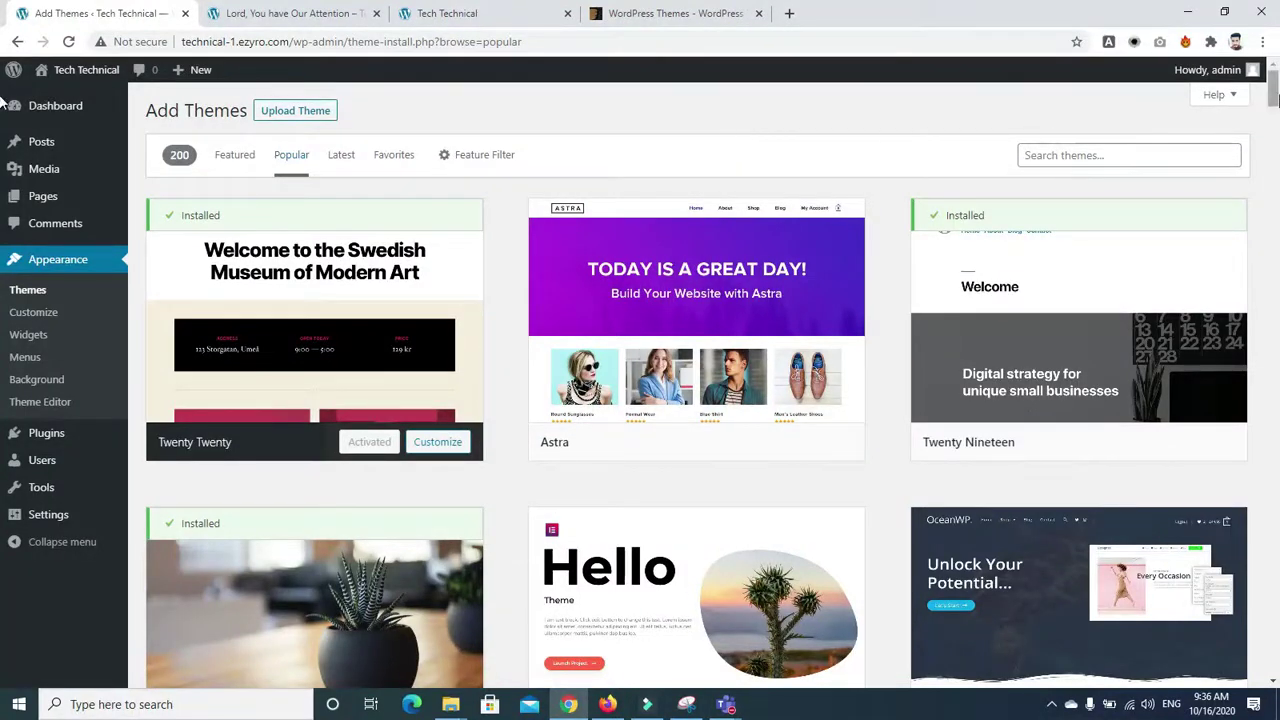
scroll(1273, 100, down, 3)
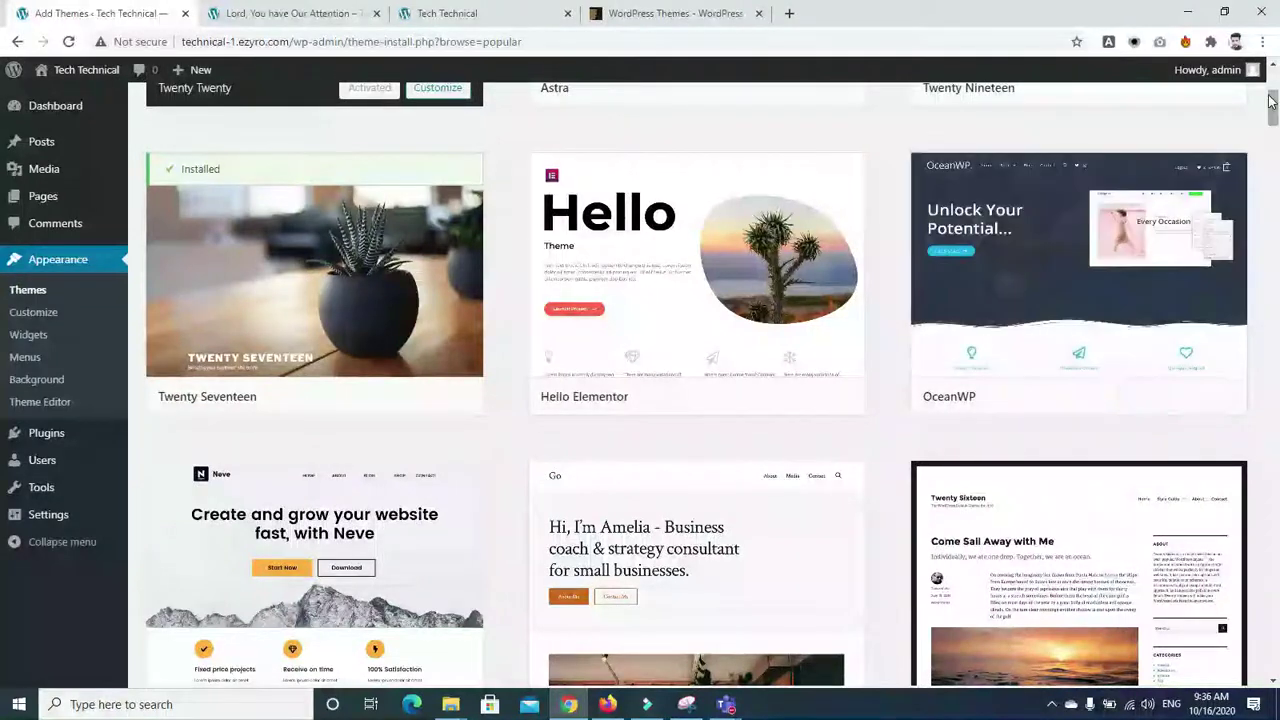
Search the theme catalogue for "oceanwp" and install the OceanWP theme
scroll(1273, 108, up, 3)
click(1066, 148)
text(oceanwp)
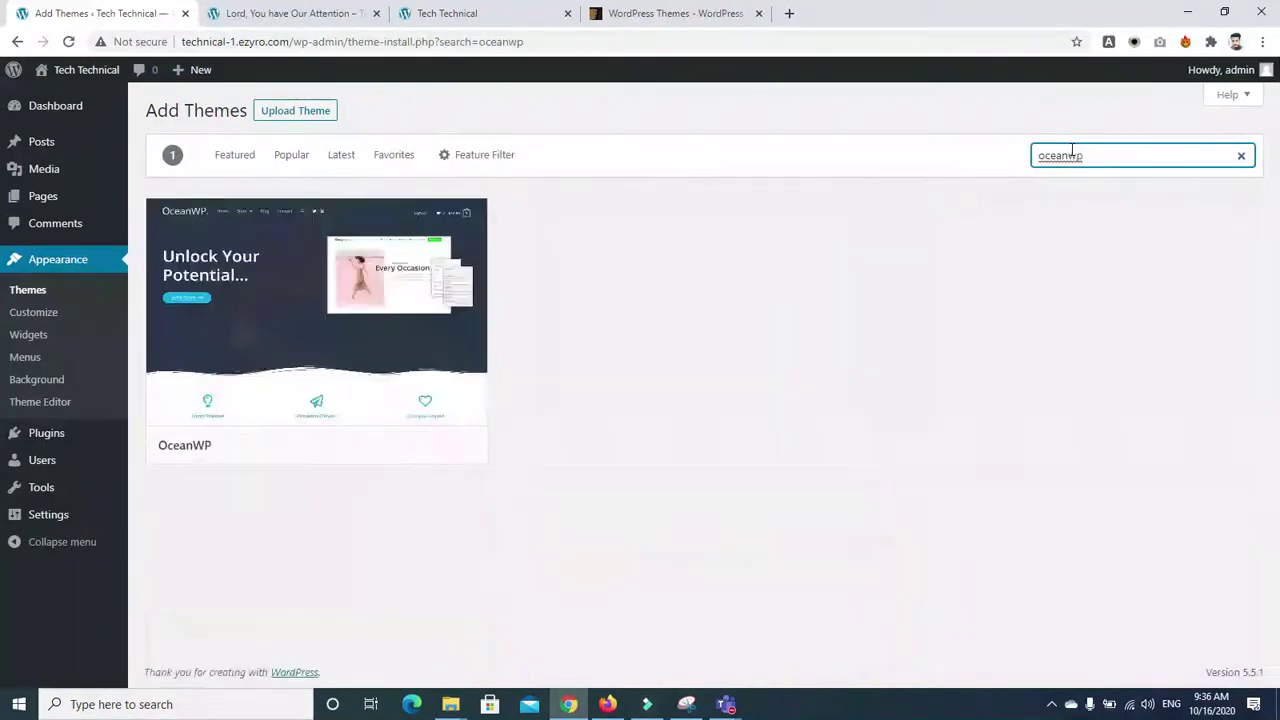
mouse_move(250, 272)
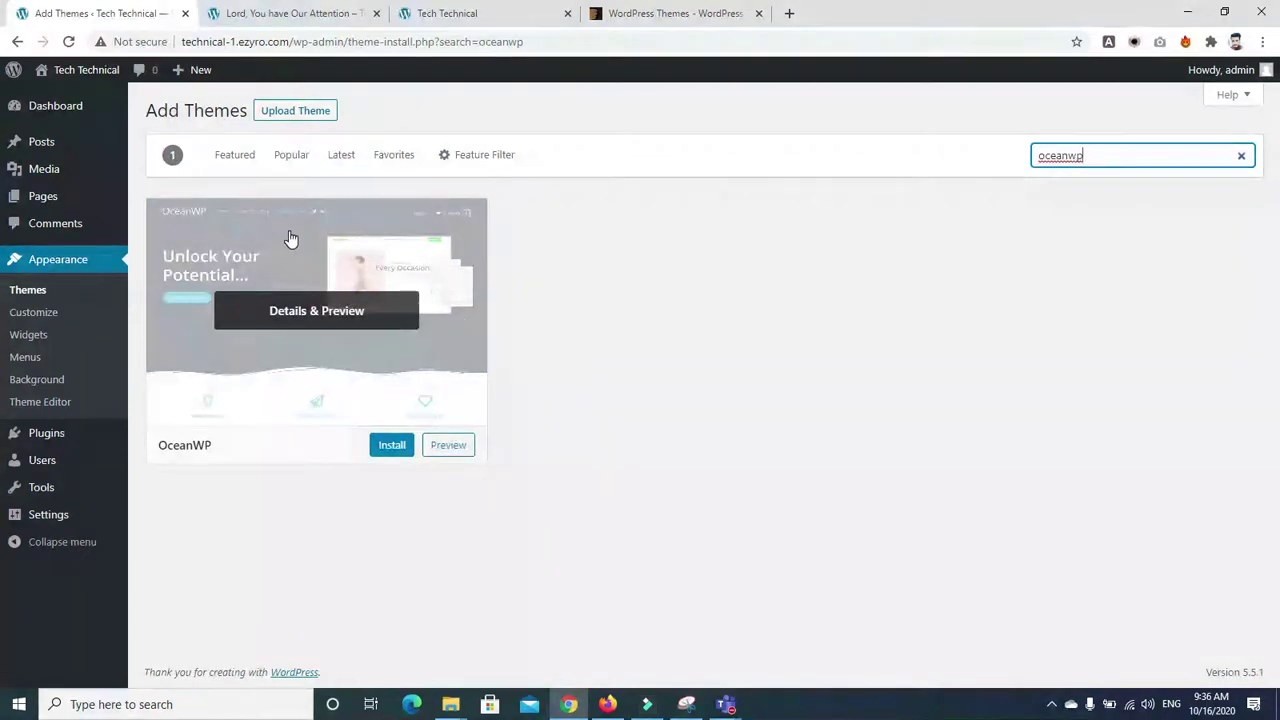
mouse_move(366, 421)
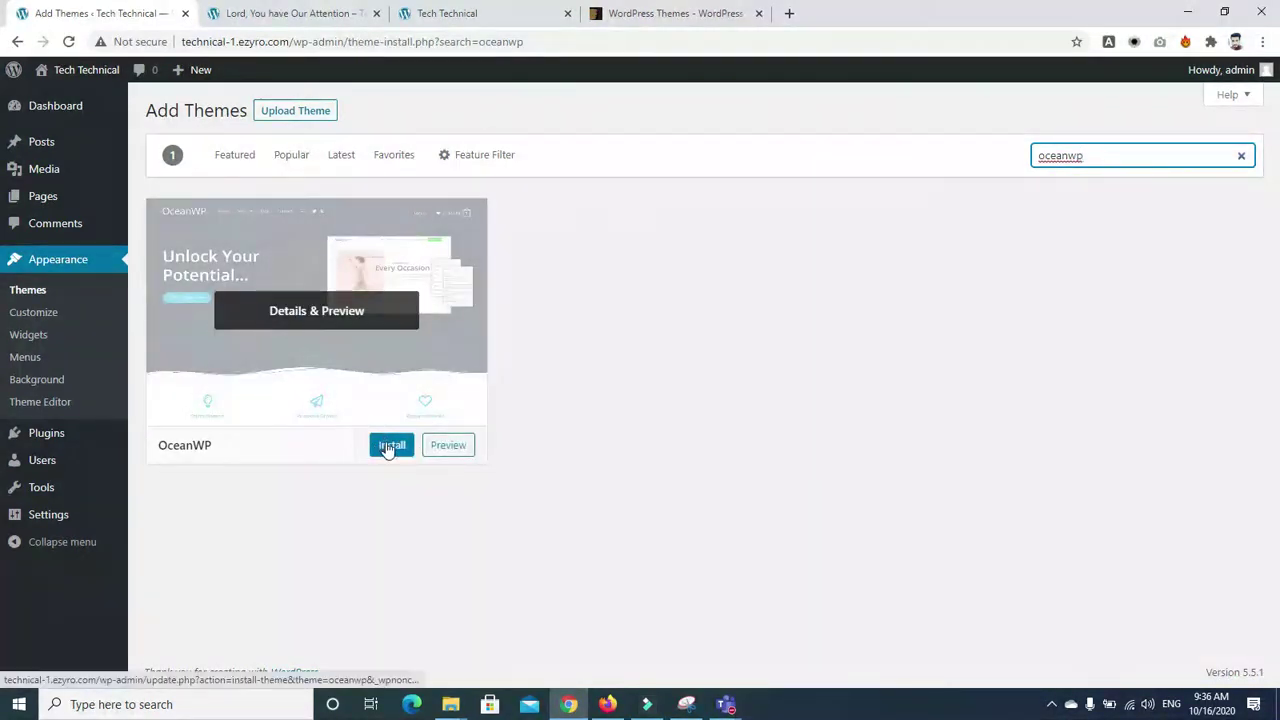
click(388, 447)
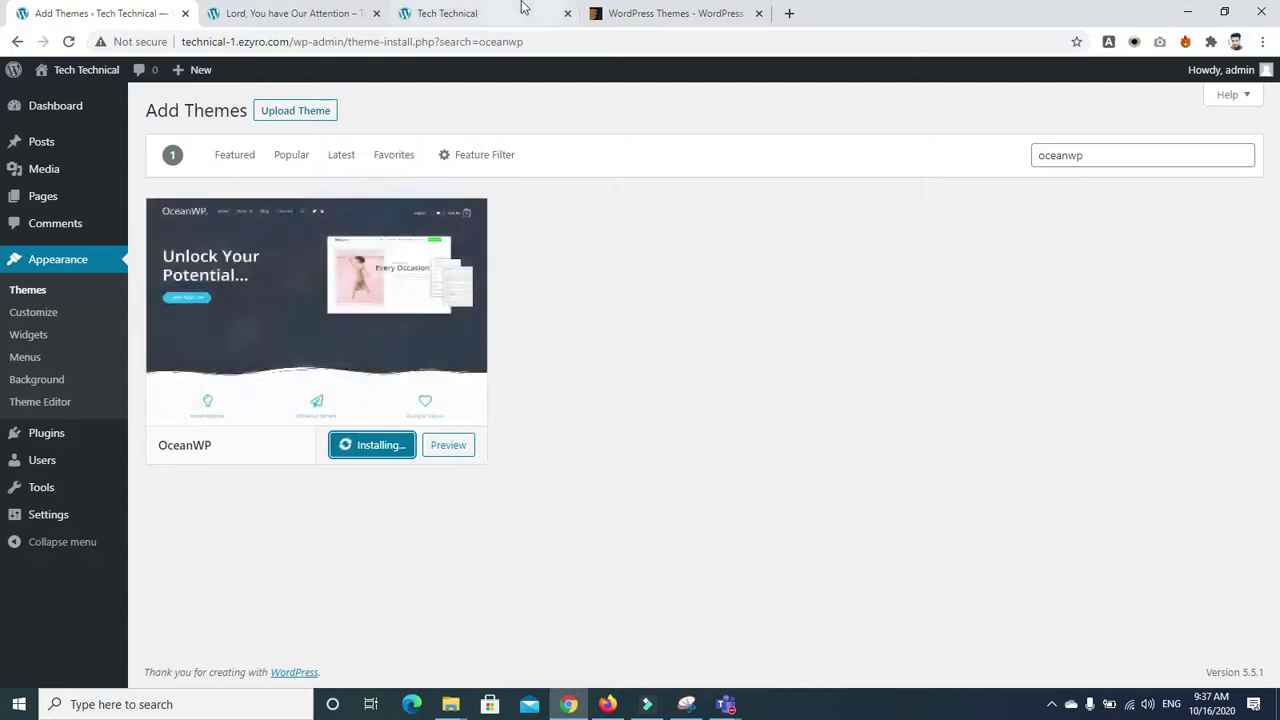
Review the top of ThemeForest's WordPress themes page, and view the Tech Technical site's home page
click(613, 15)
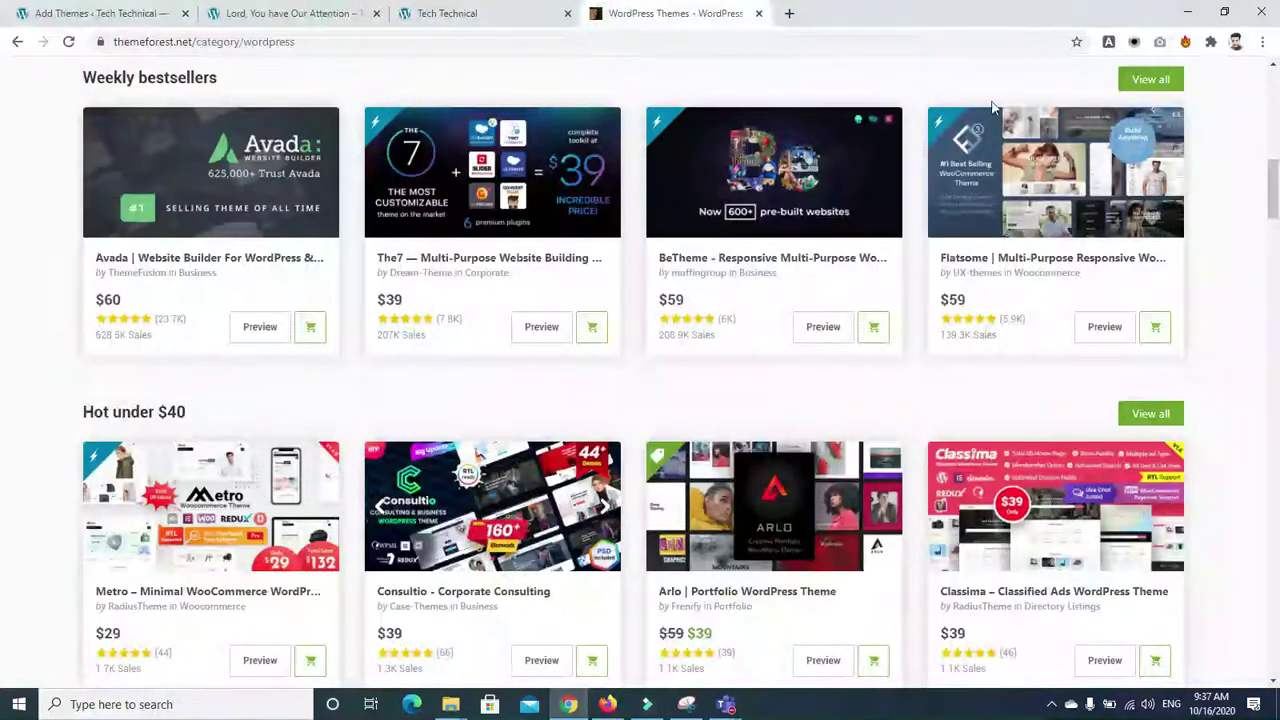
scroll(1022, 85, up, 10)
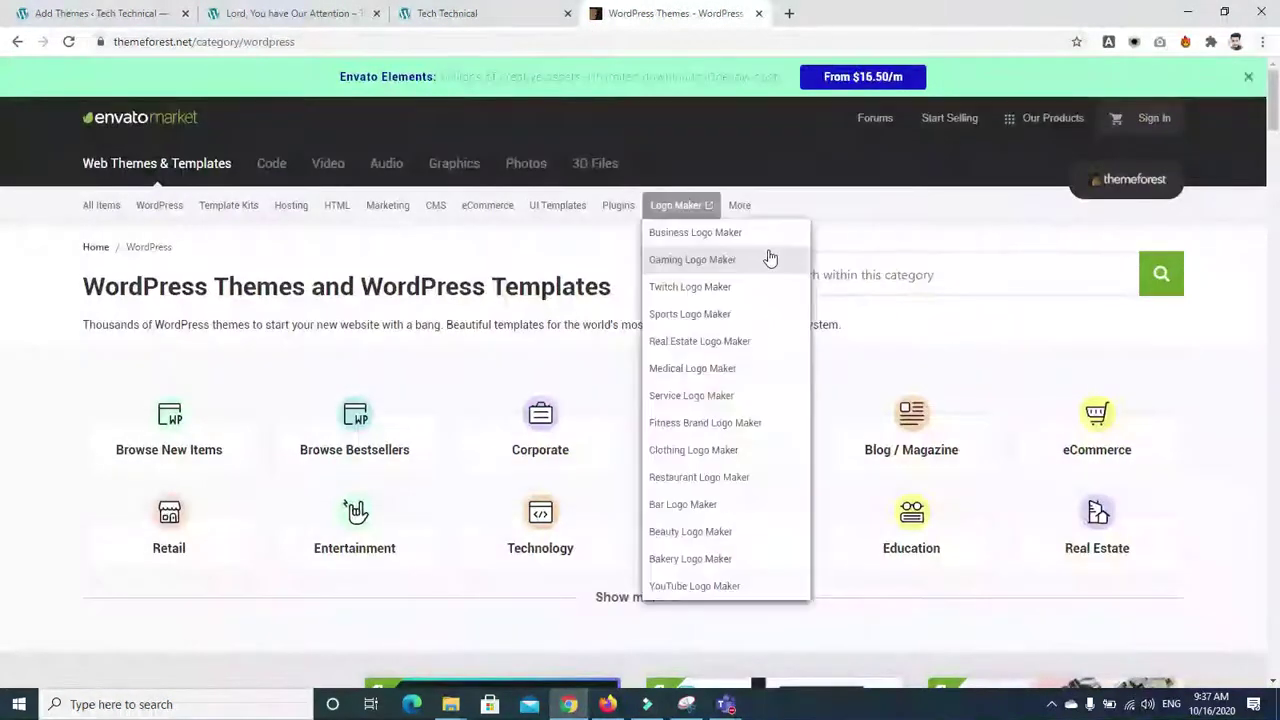
click(481, 20)
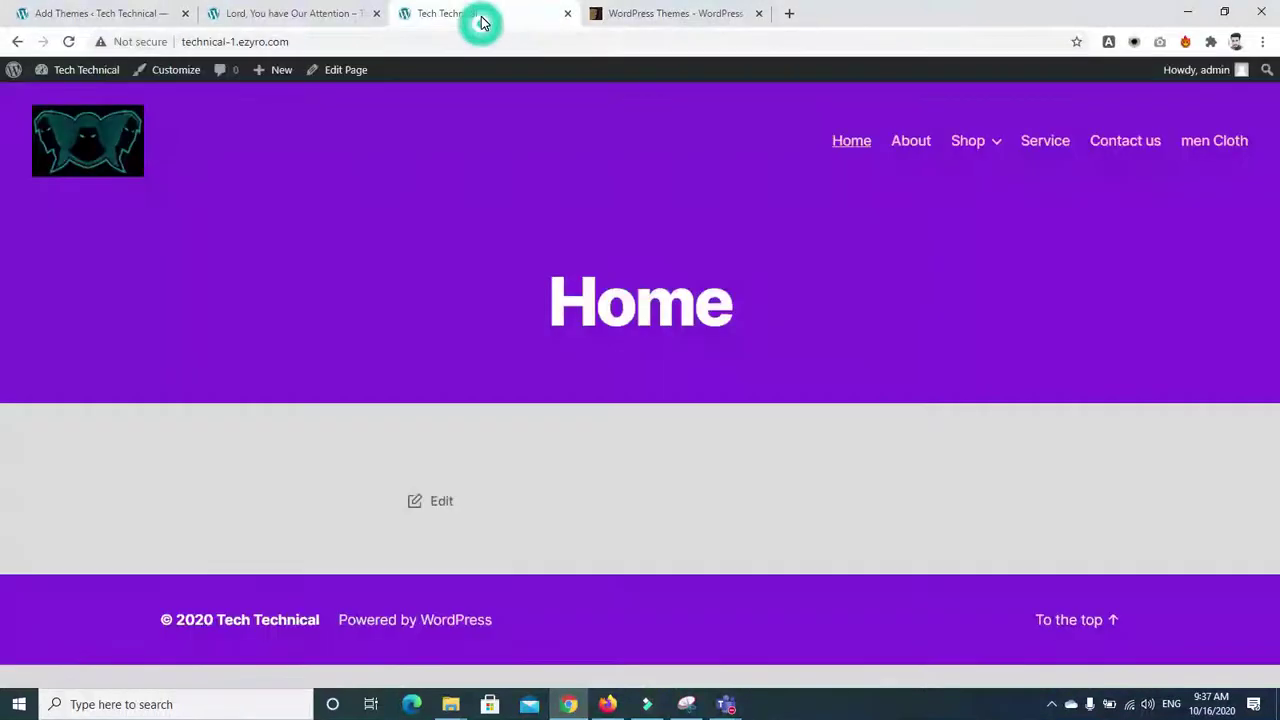
Return to ThemeForest's WordPress themes page, dismiss the Envato Elements banner, and examine the page's header and category navigation
click(625, 20)
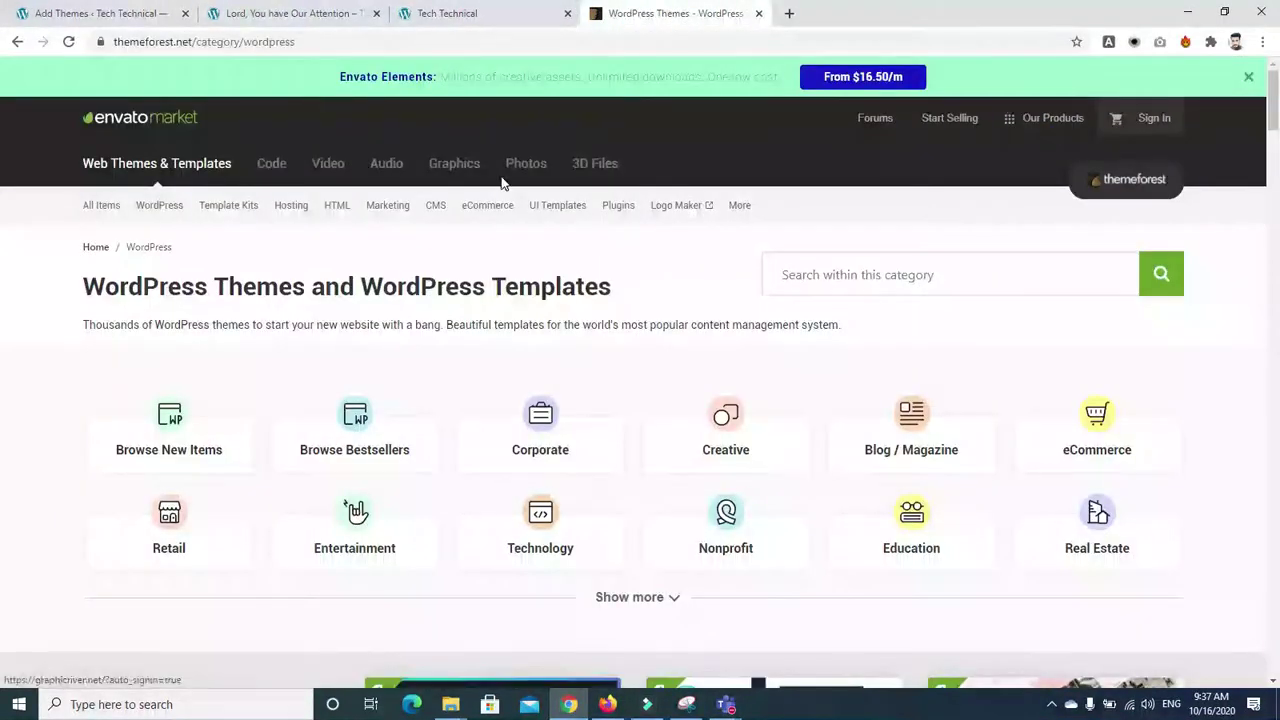
mouse_move(557, 205)
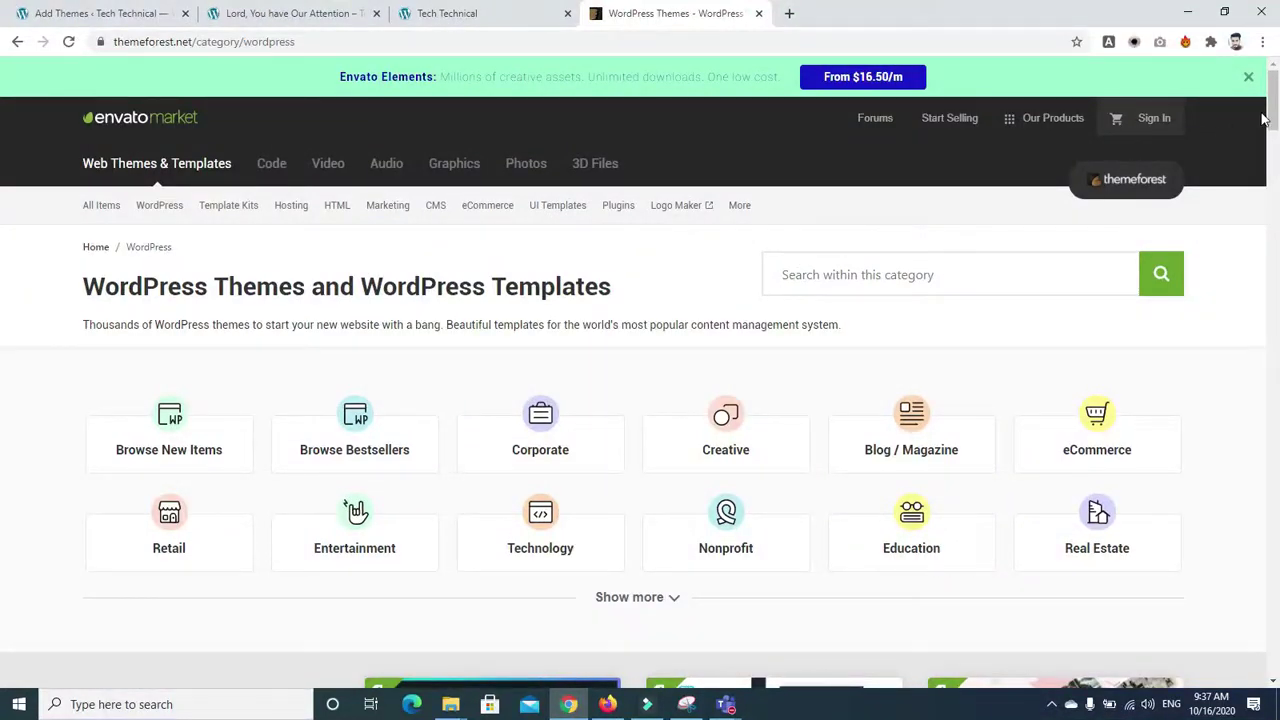
mouse_move(1270, 110)
mouse_down()
mouse_move(1272, 380)
mouse_move(1270, 110)
mouse_up()
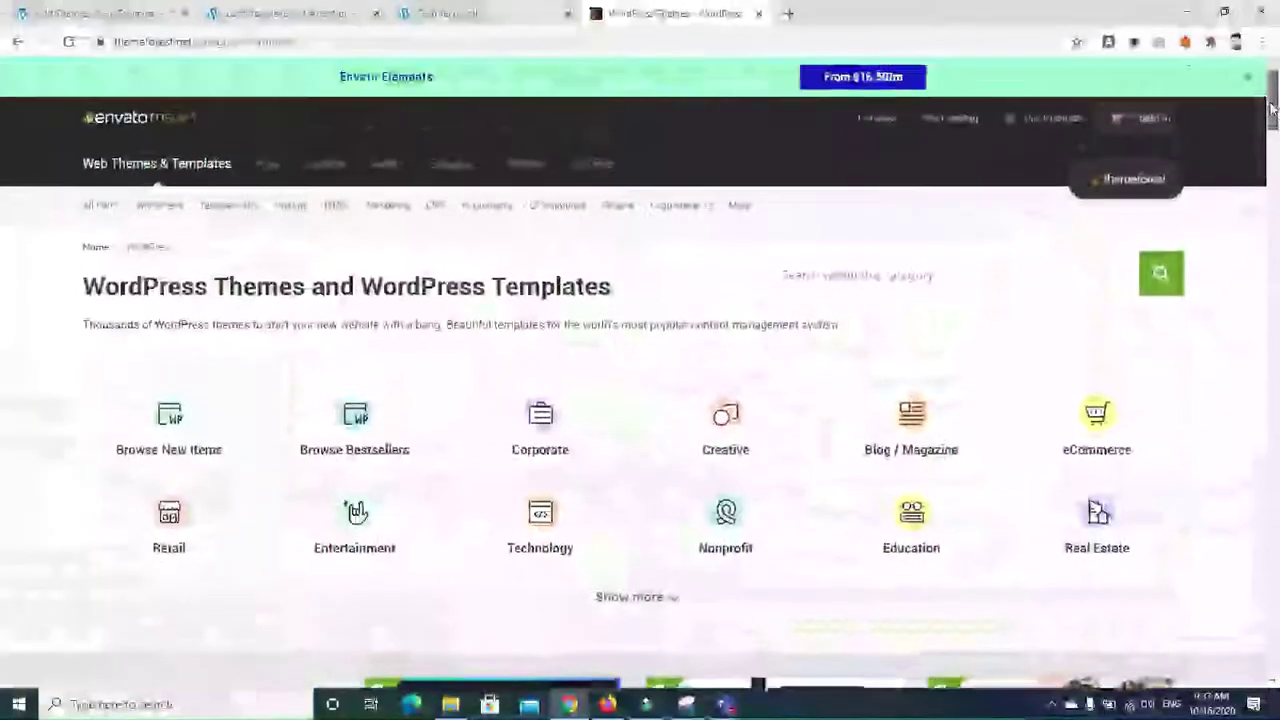
click(1247, 77)
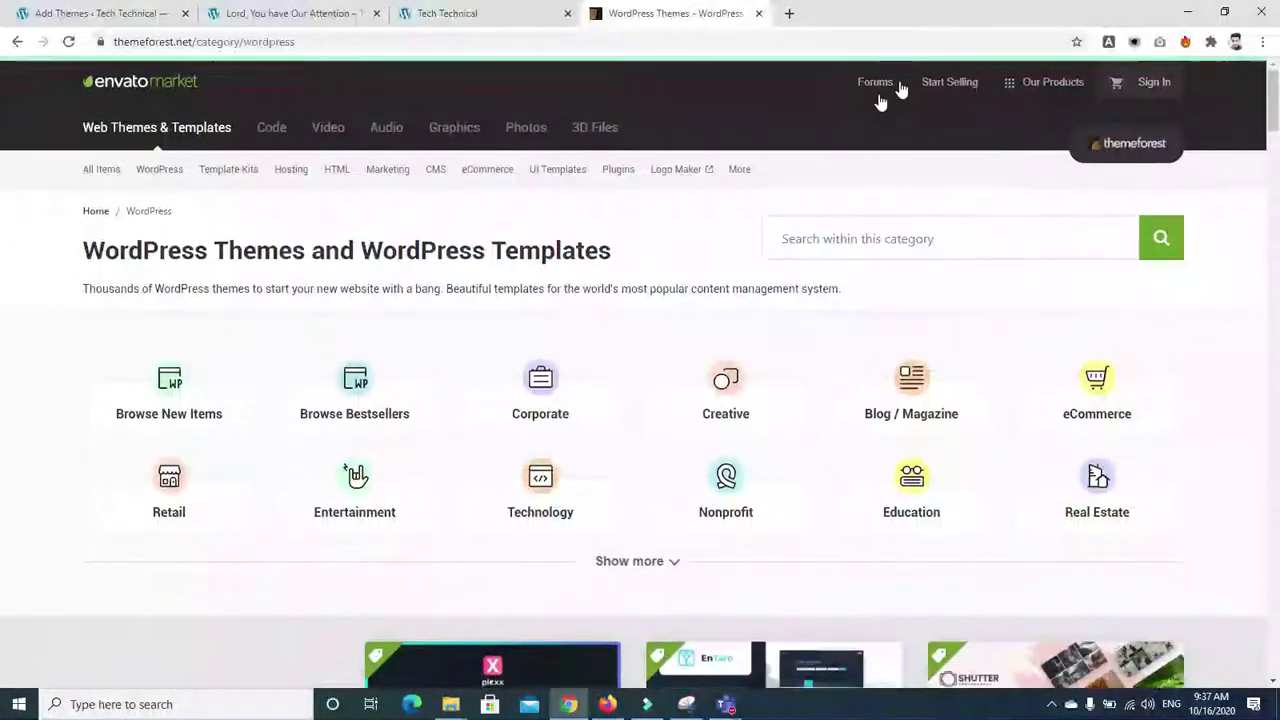
drag(3, 67, 1224, 129)
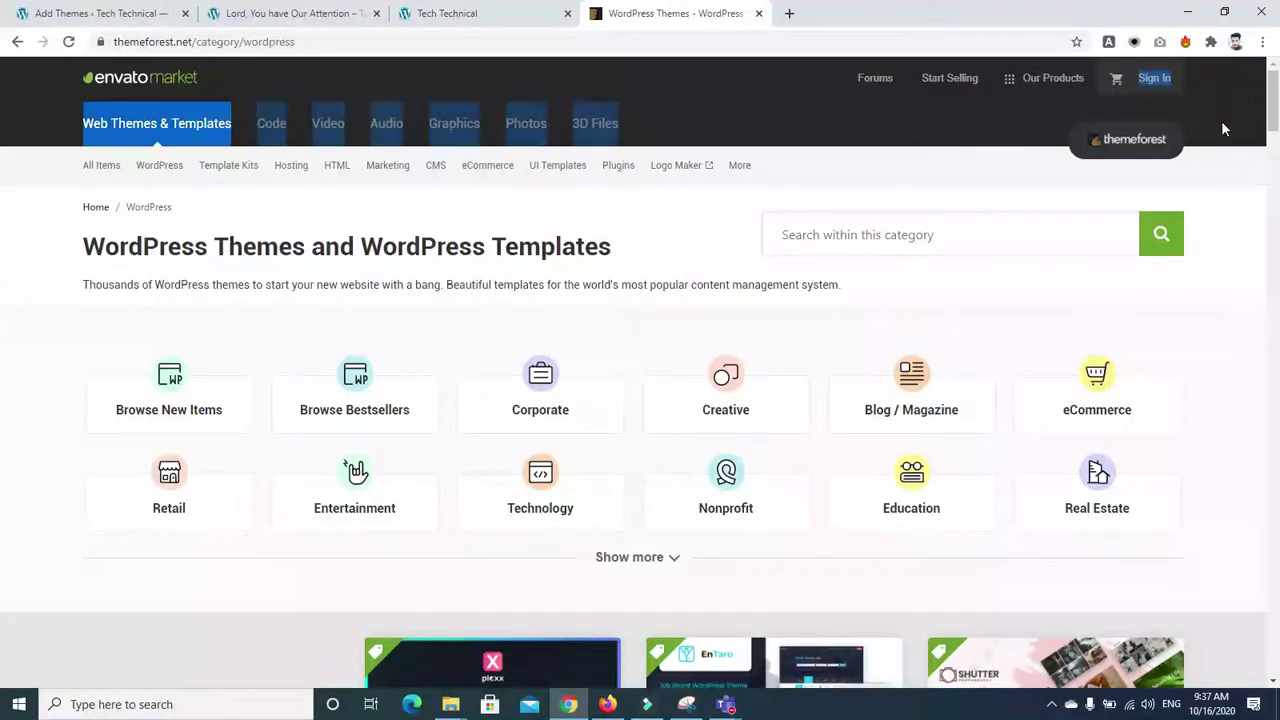
click(885, 210)
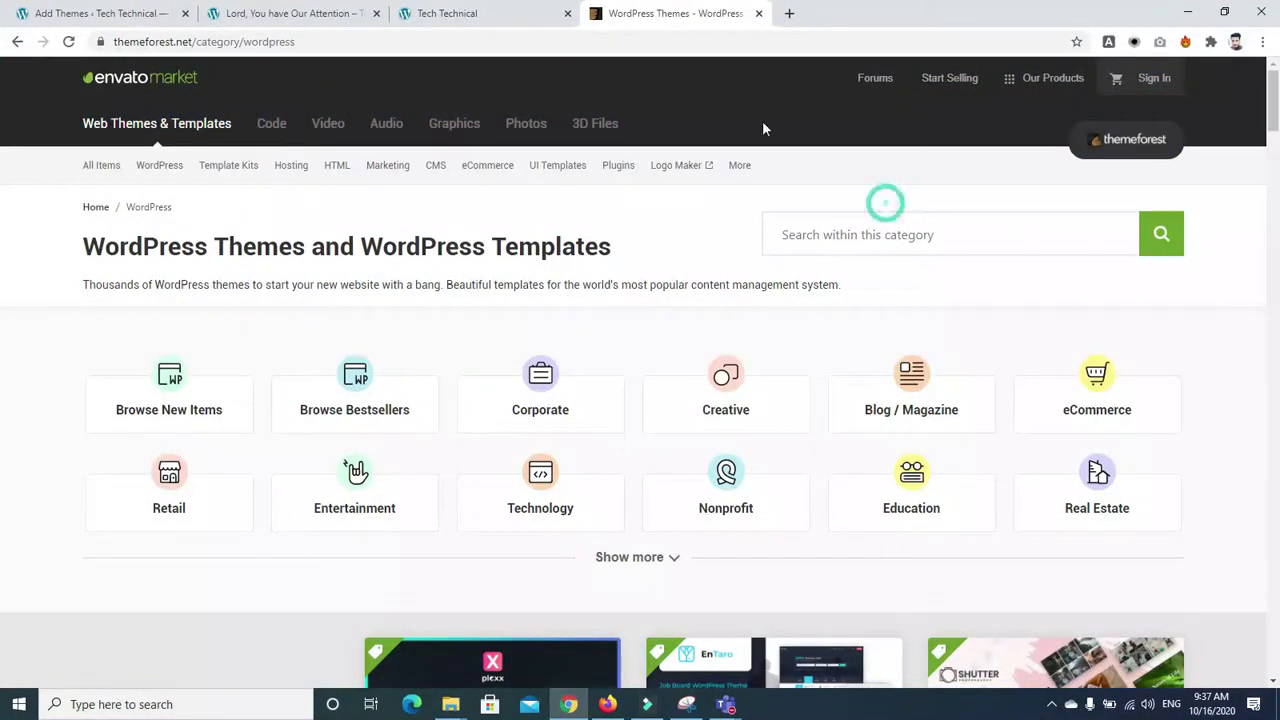
View the Tech Technical site's home page again, and return to the WordPress admin's Add Themes page
click(480, 14)
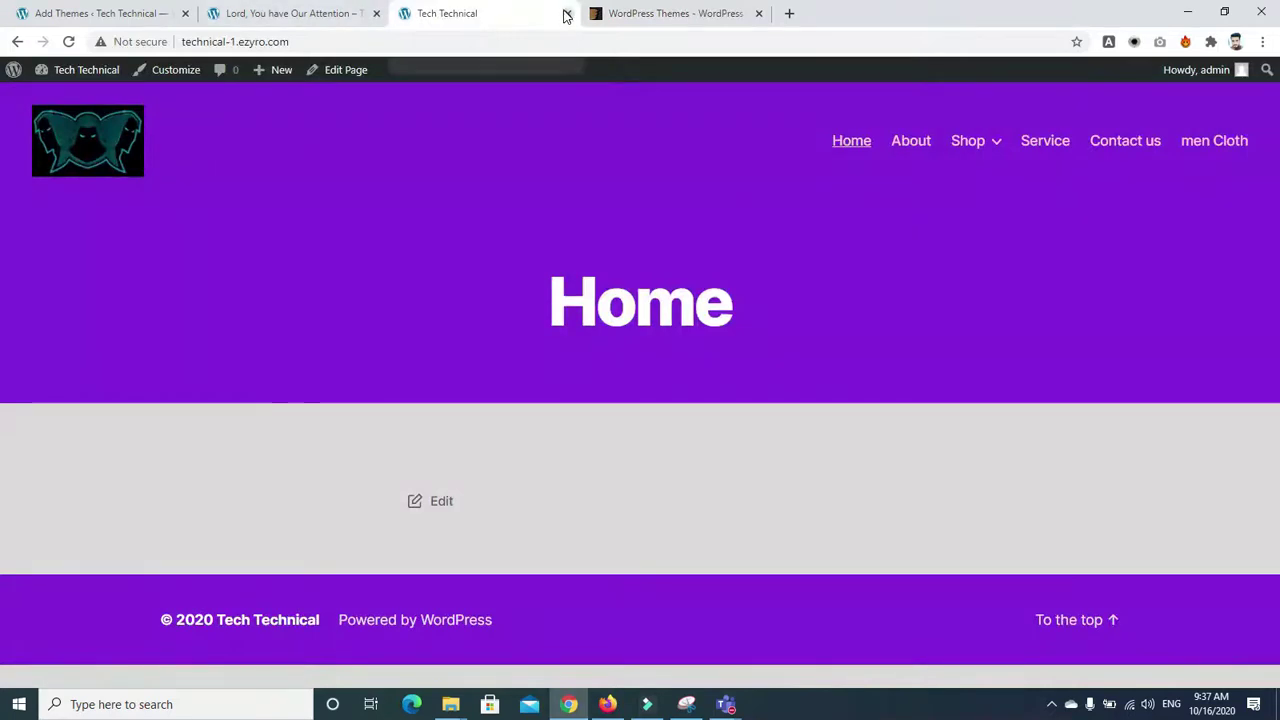
click(330, 14)
click(160, 14)
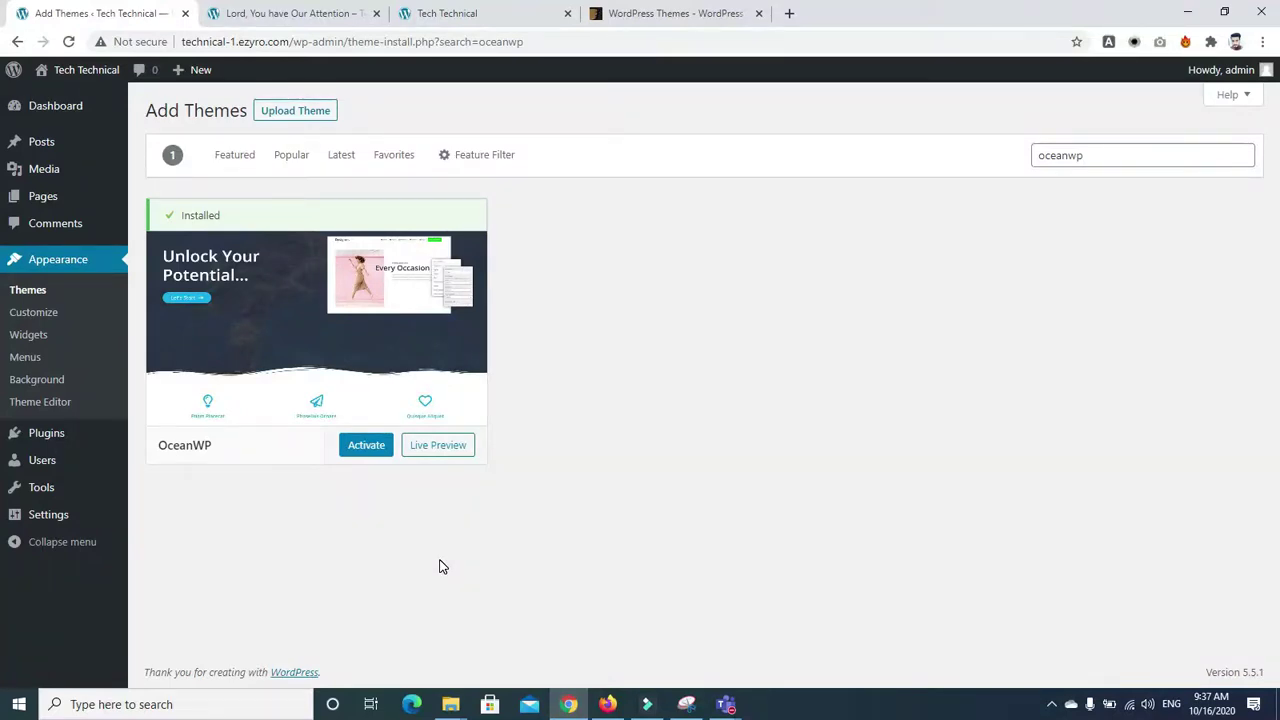
Show the Popular themes and the Latest themes in the catalogue, and examine the Latest designs from Instock Lite to Brooklyn Lite
click(304, 157)
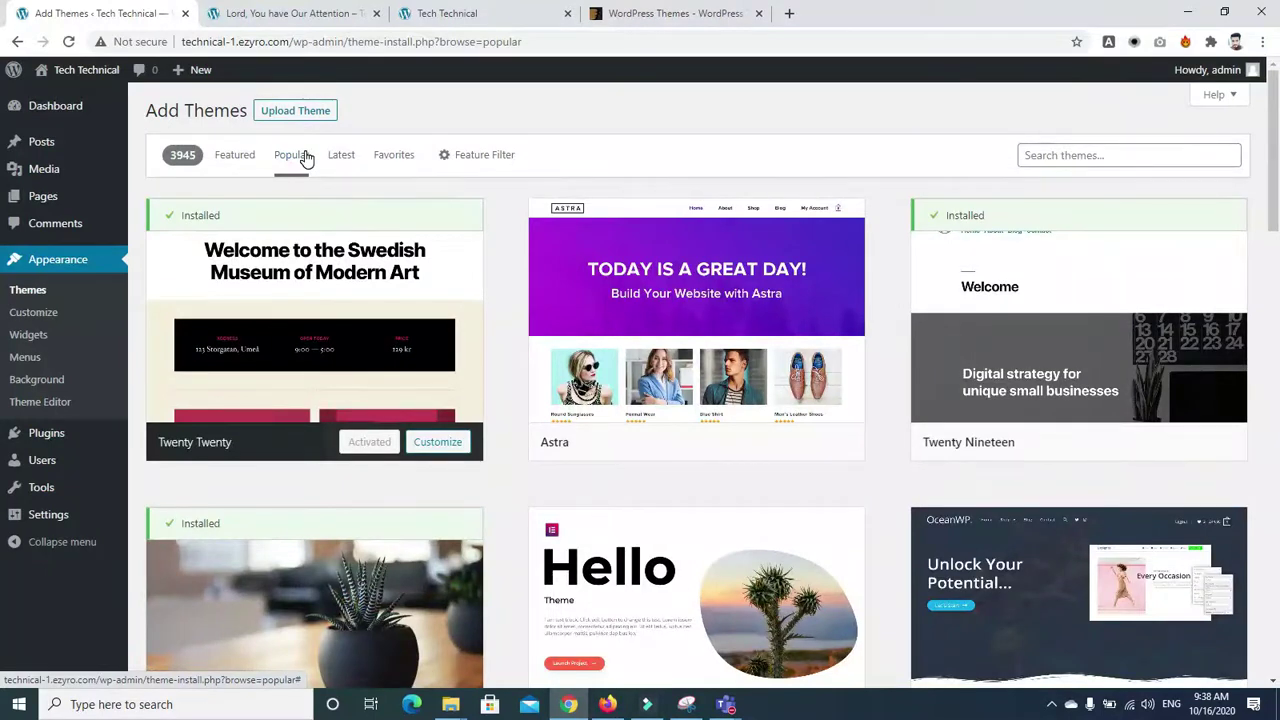
click(340, 160)
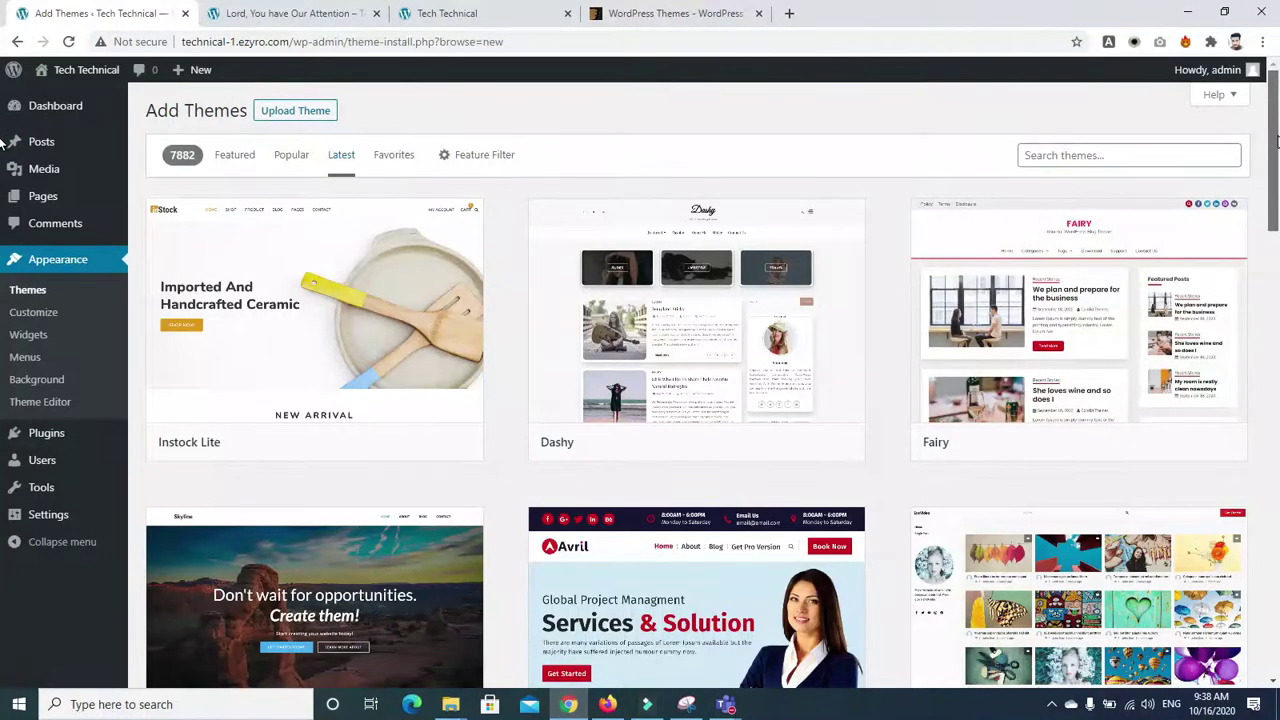
drag(1277, 140, 1278, 388)
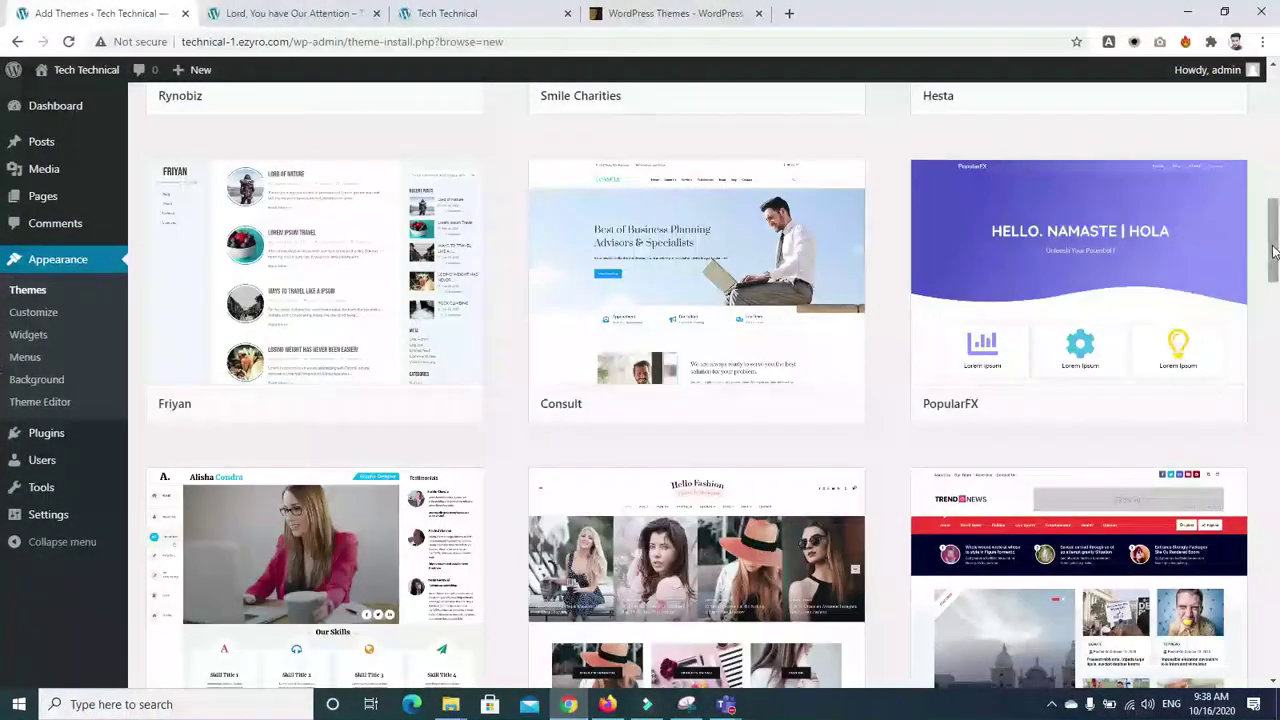
drag(1274, 255, 1274, 290)
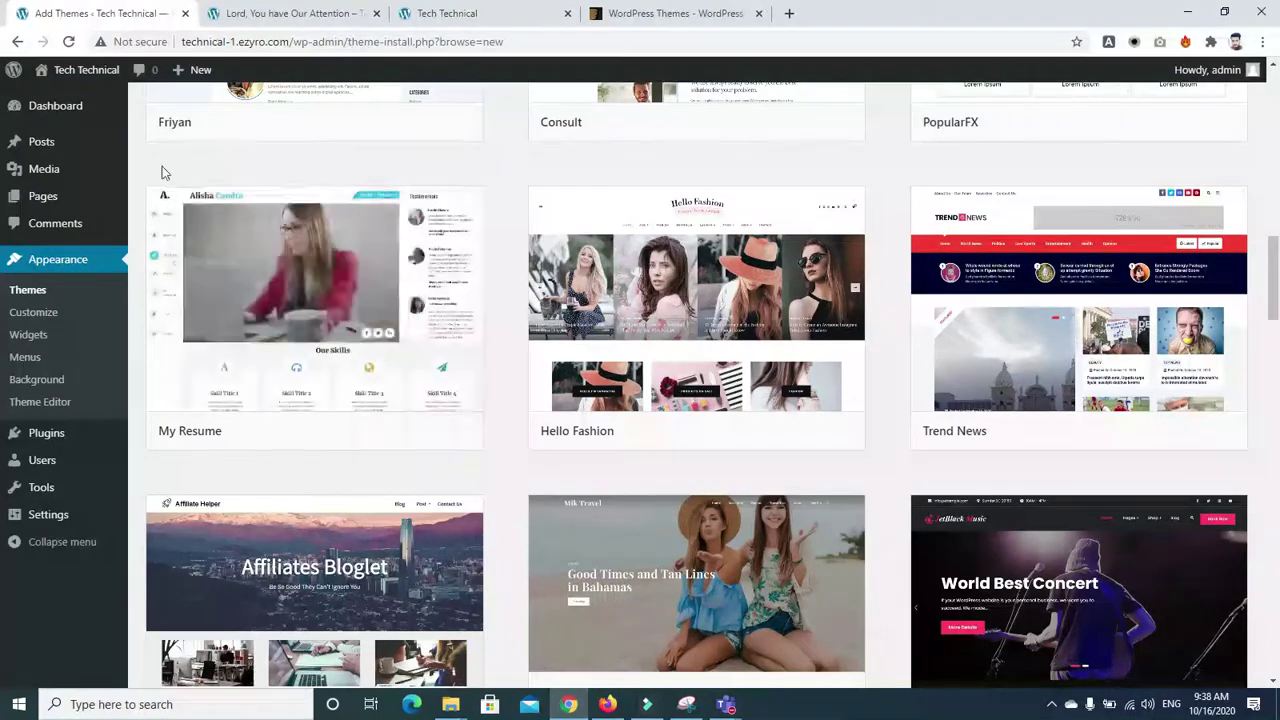
mouse_move(706, 347)
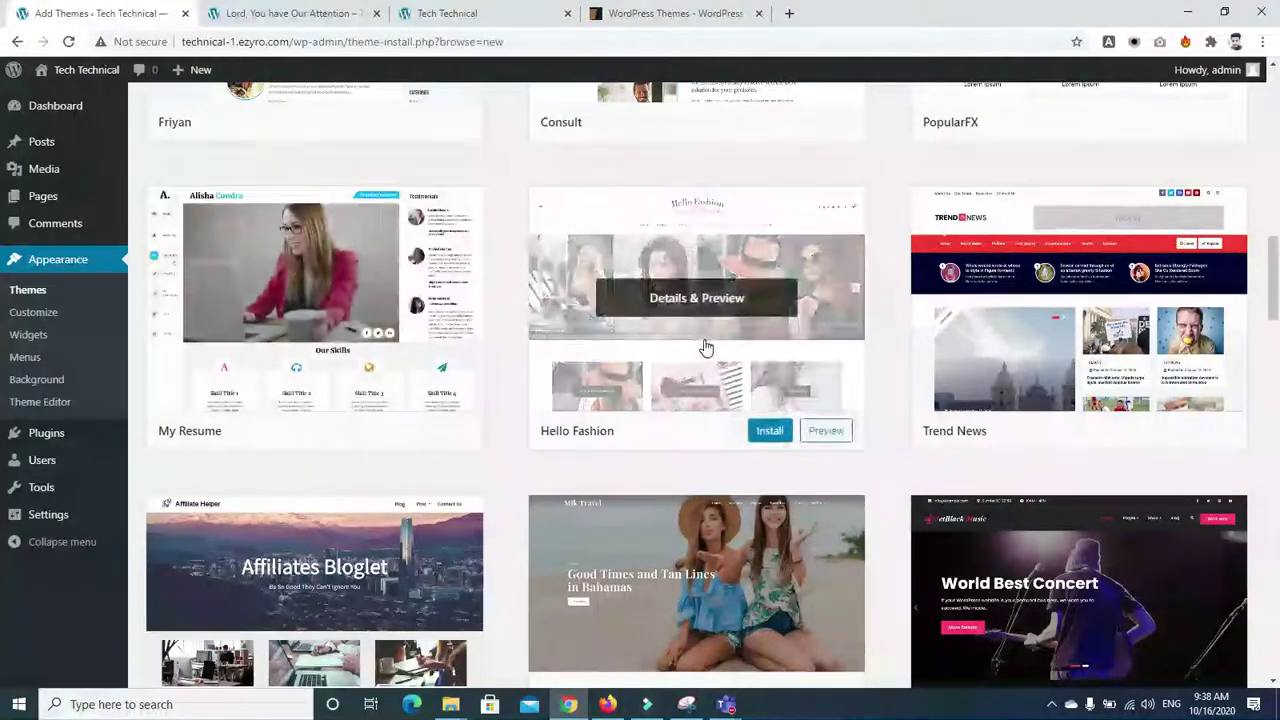
drag(1274, 274, 1275, 323)
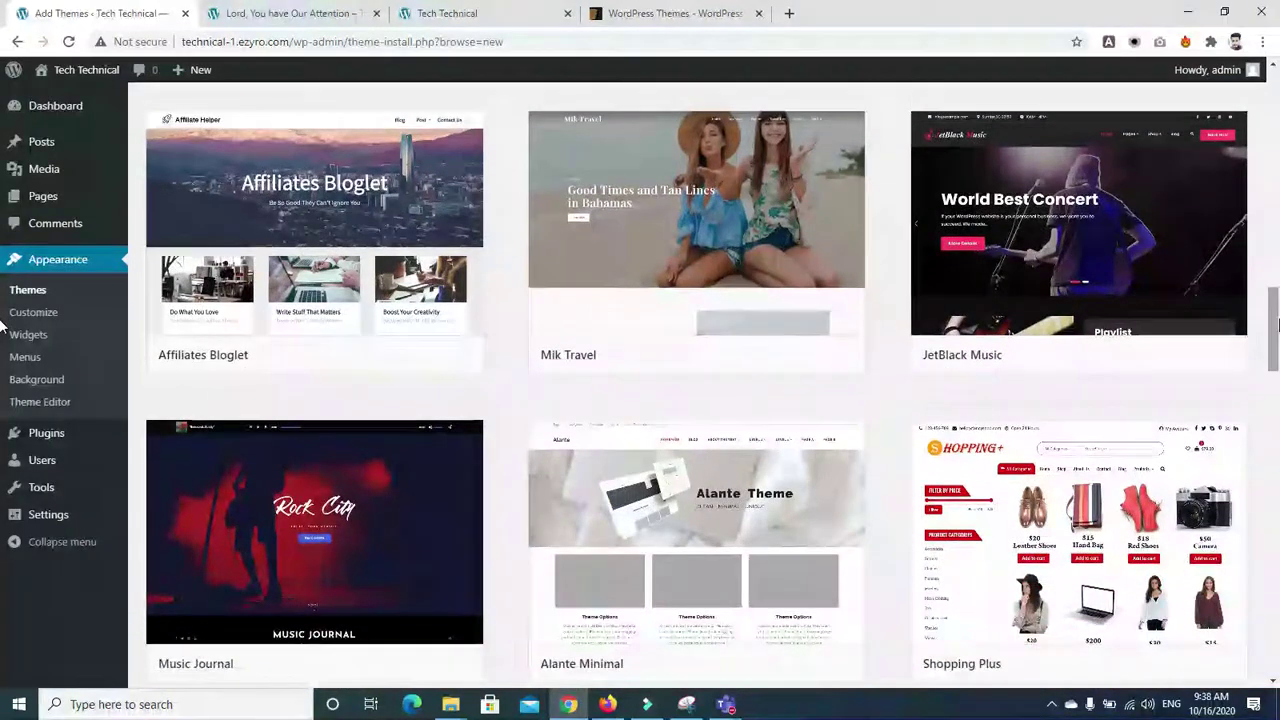
mouse_move(1135, 165)
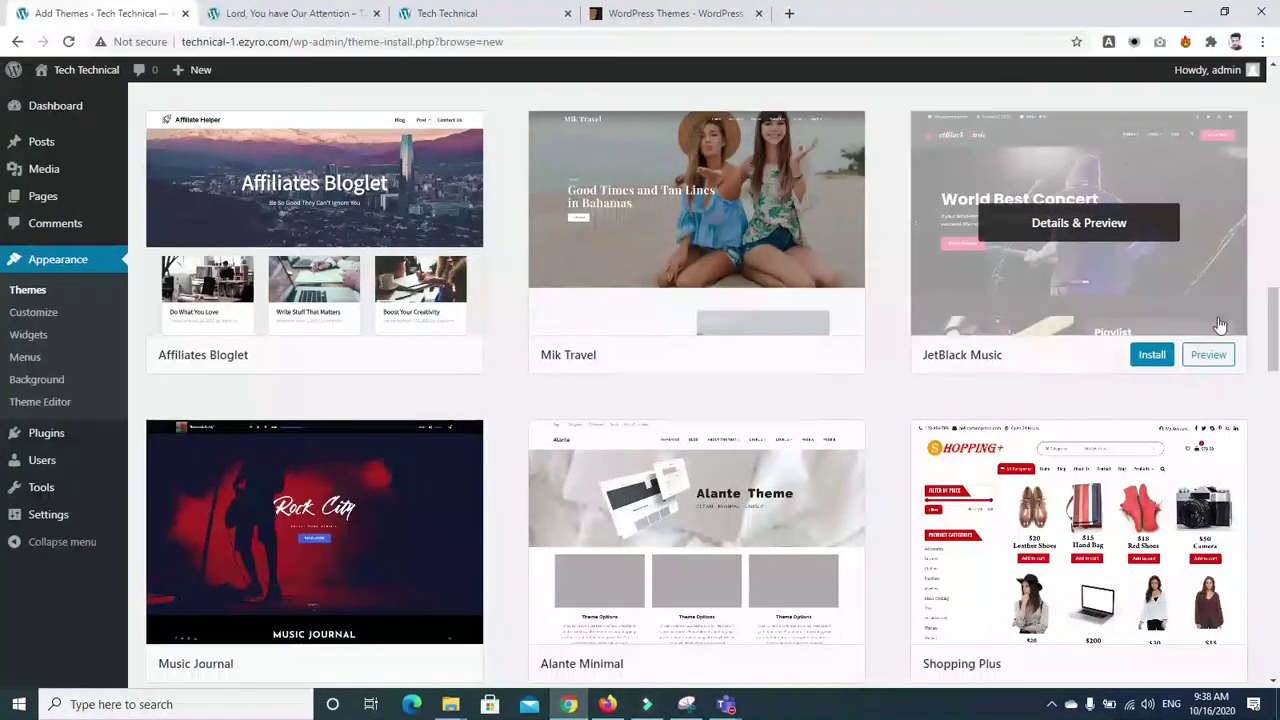
drag(1274, 326, 1274, 347)
mouse_move(942, 328)
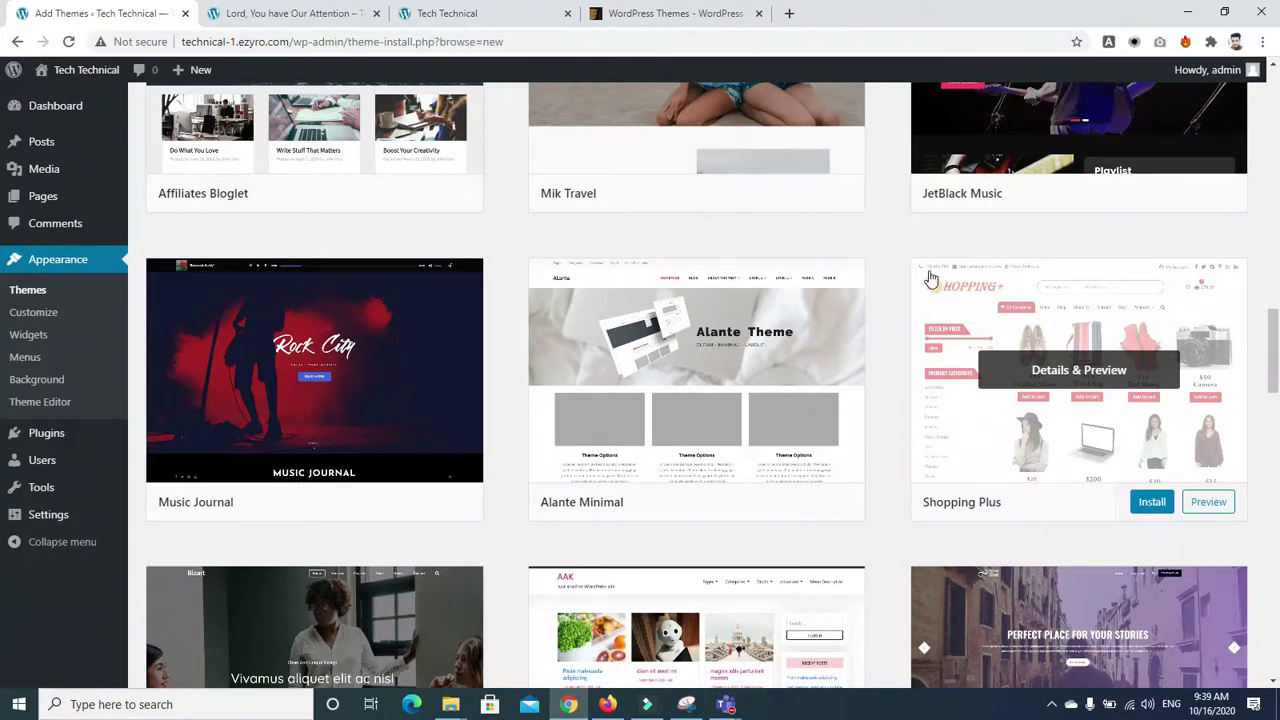
drag(1274, 327, 1276, 382)
scroll(900, 400, down, 2)
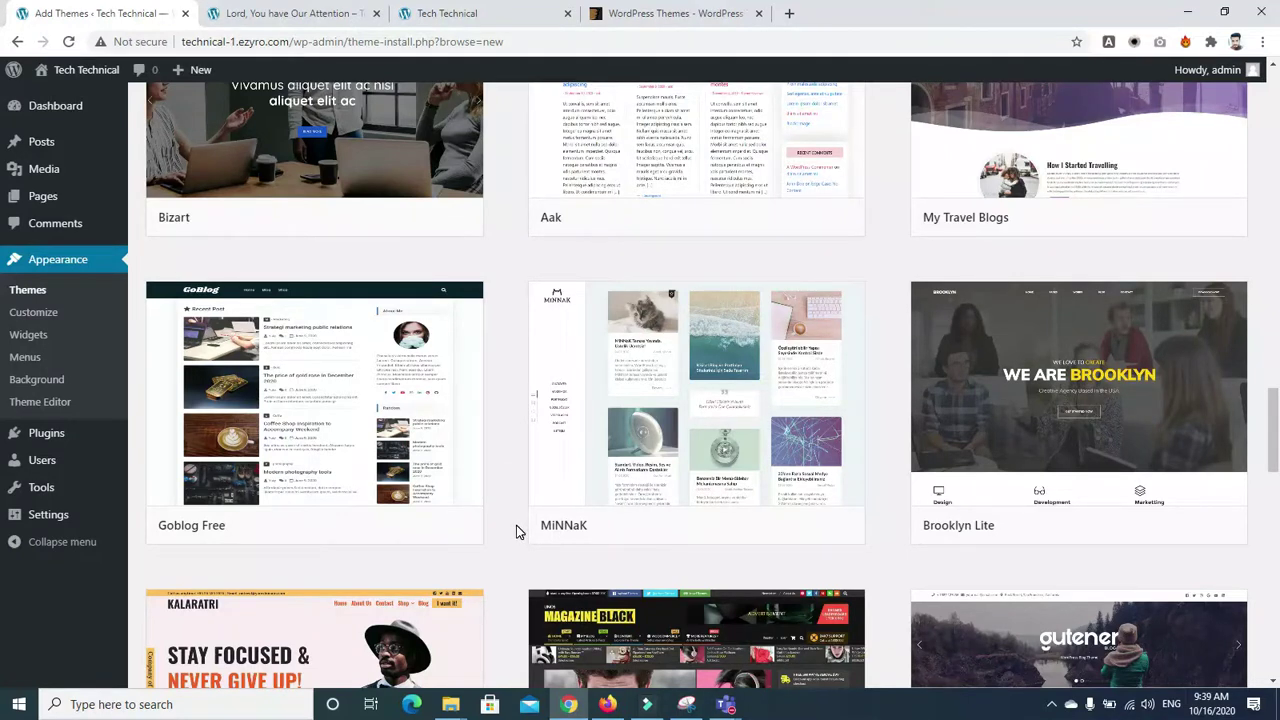
Examine the layouts of the further Latest themes, from Kalaratri and Blog Starter down to Housing Lite and Travel Ace
mouse_move(556, 422)
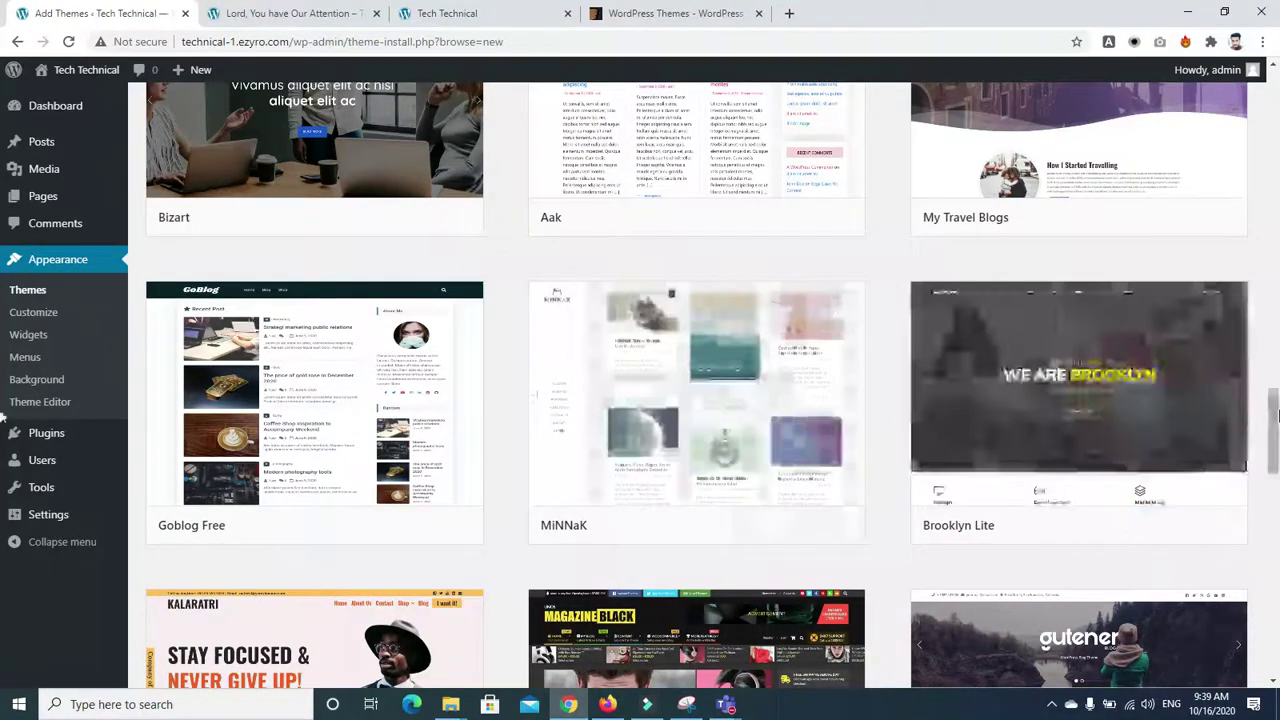
scroll(3, 477, down, 4)
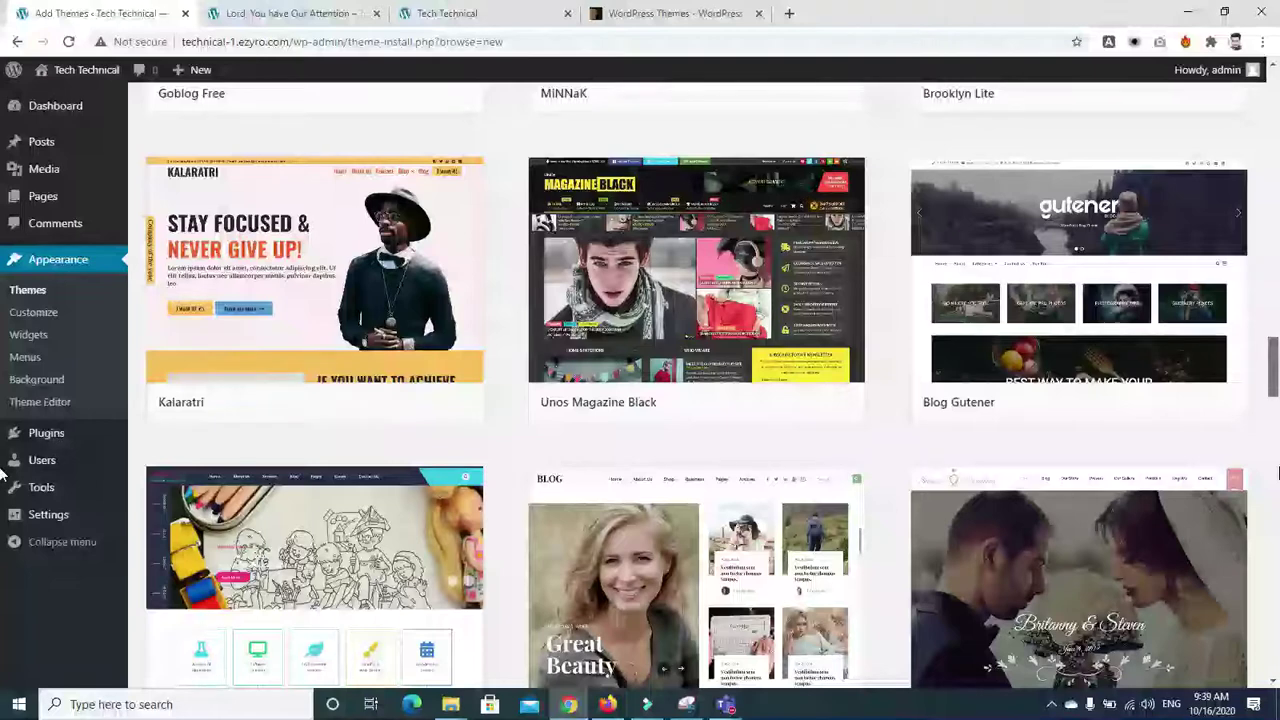
scroll(3, 502, down, 1)
scroll(3, 502, down, 4)
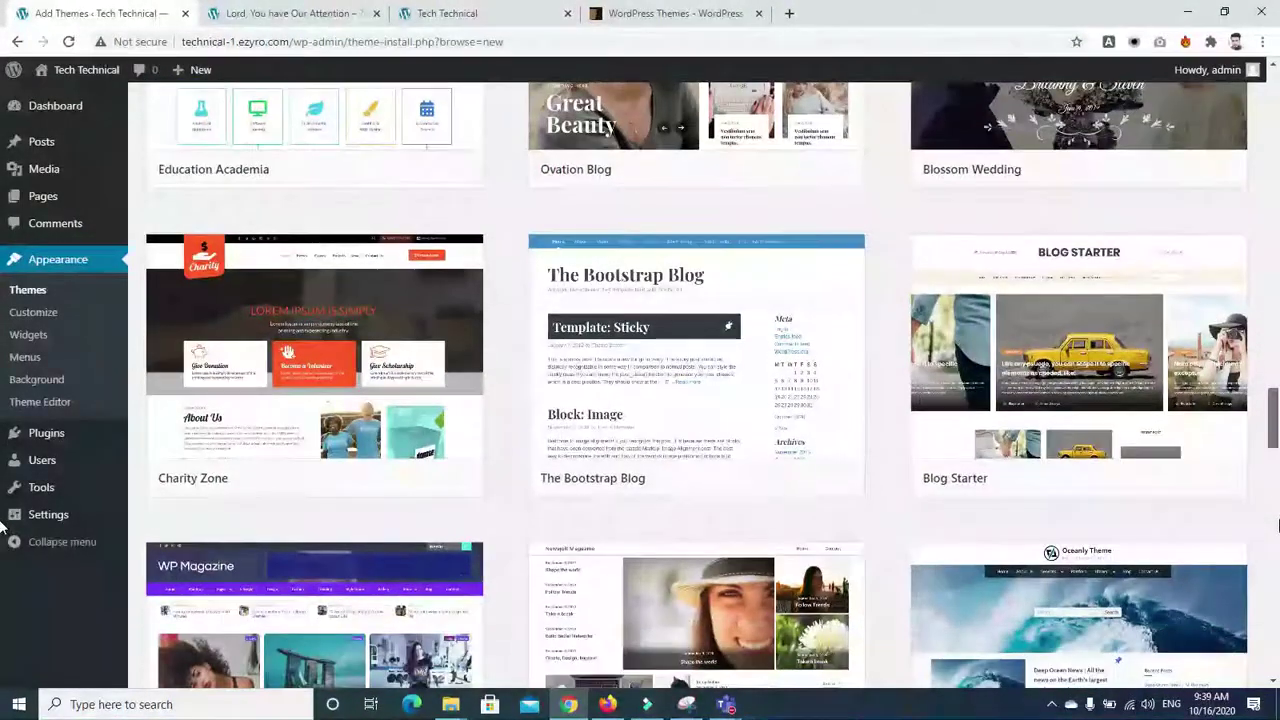
mouse_move(1000, 330)
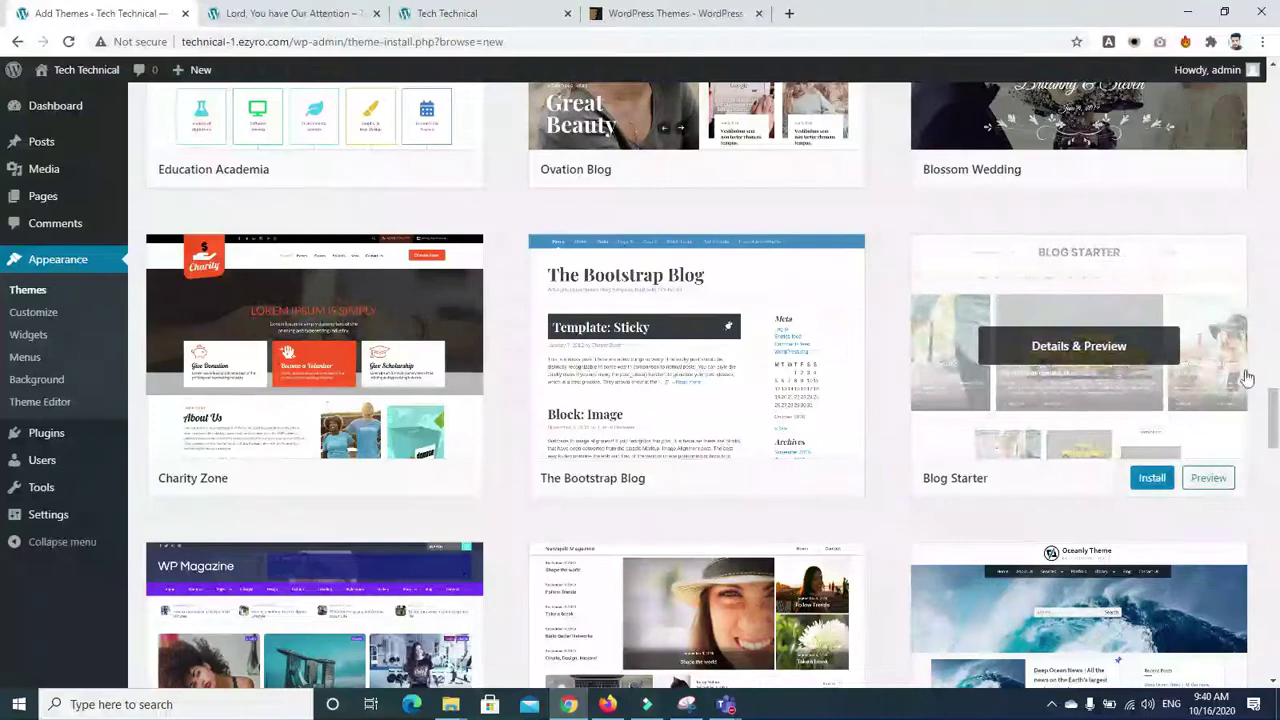
drag(1274, 403, 1274, 470)
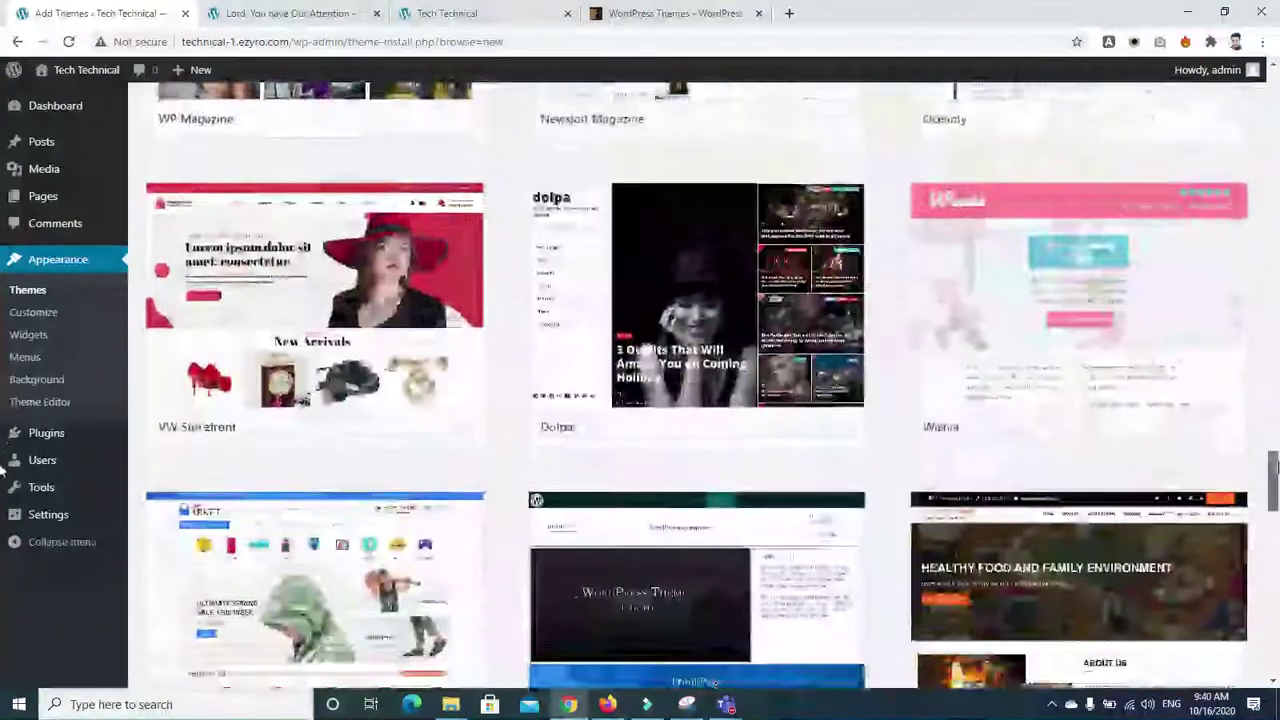
mouse_move(580, 370)
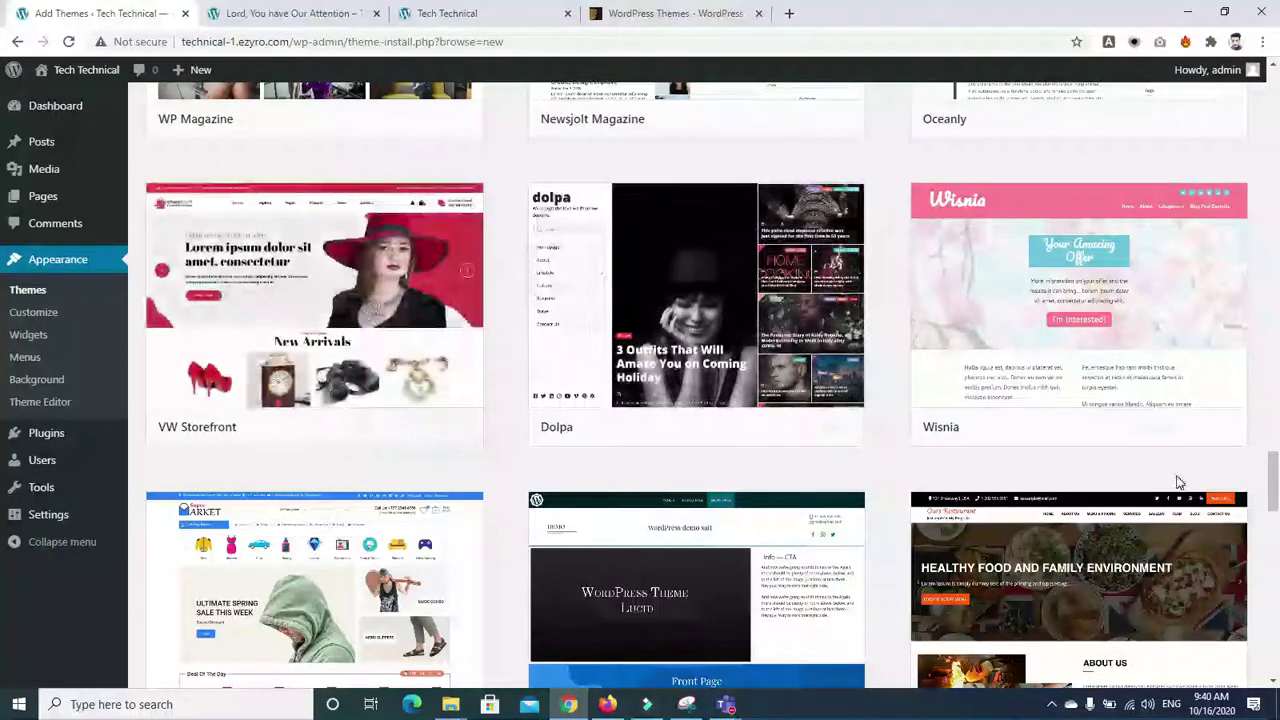
scroll(3, 468, down, 5)
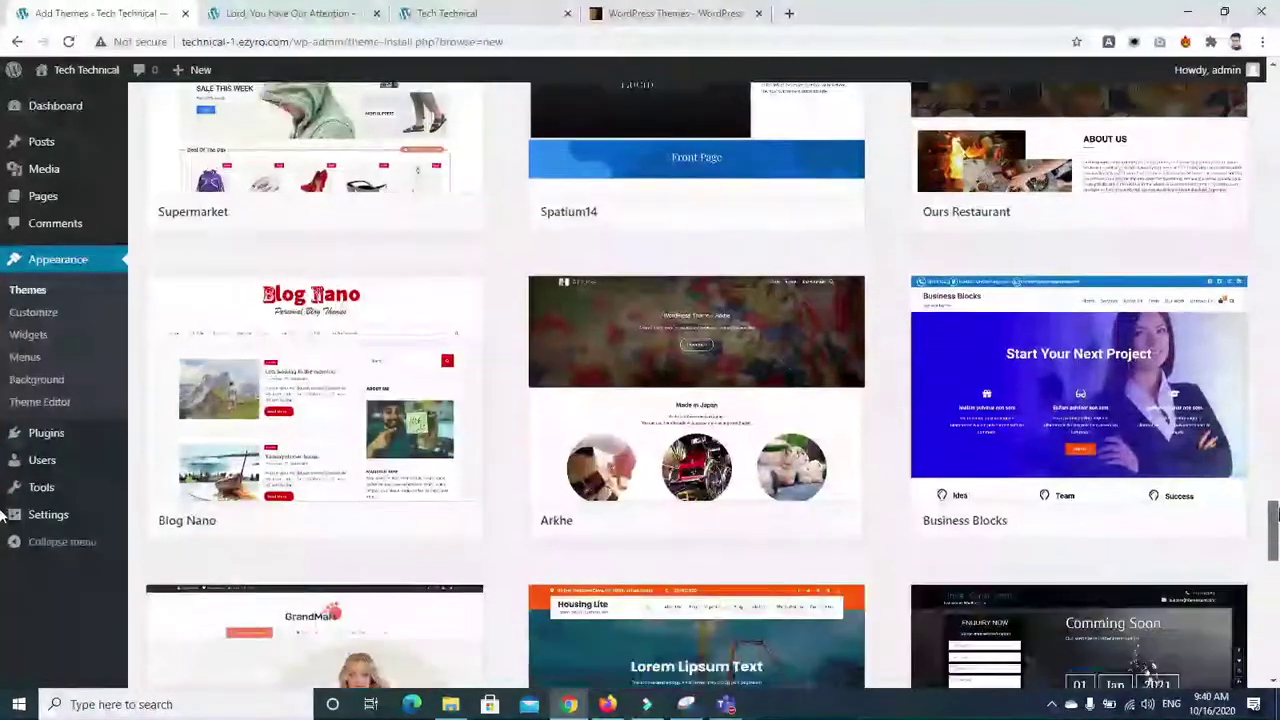
scroll(3, 440, down, 2)
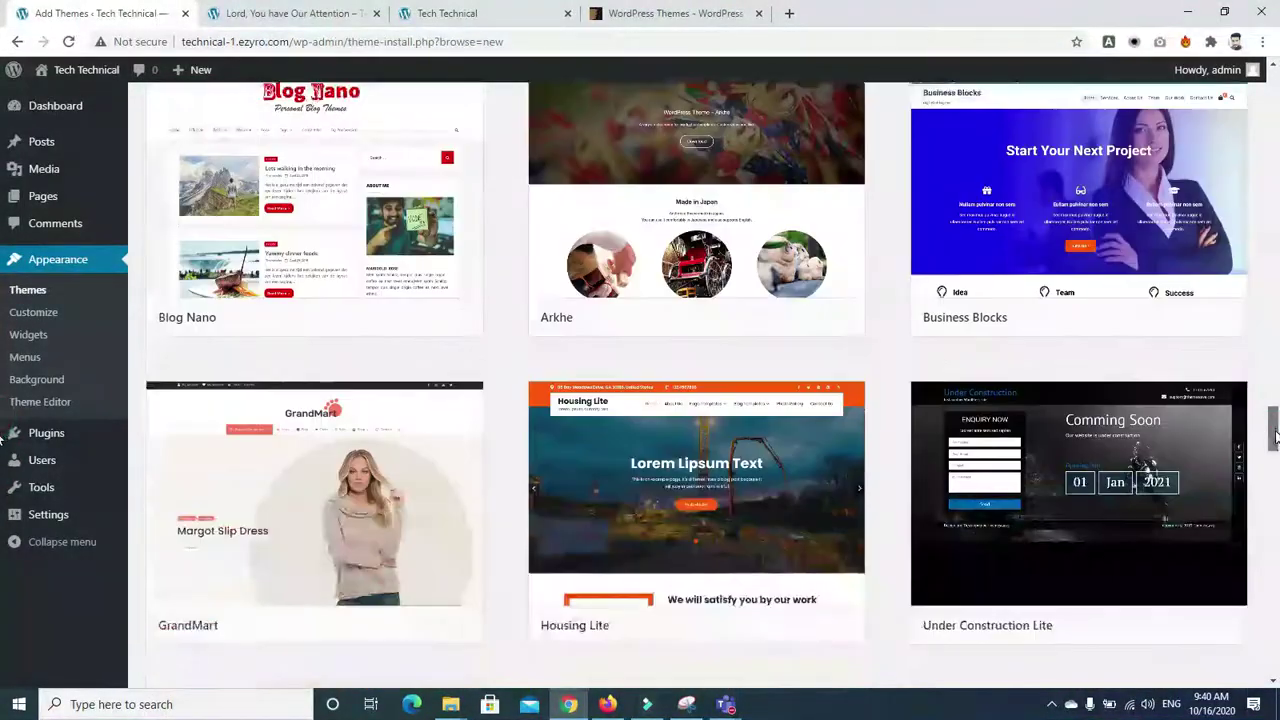
mouse_move(572, 400)
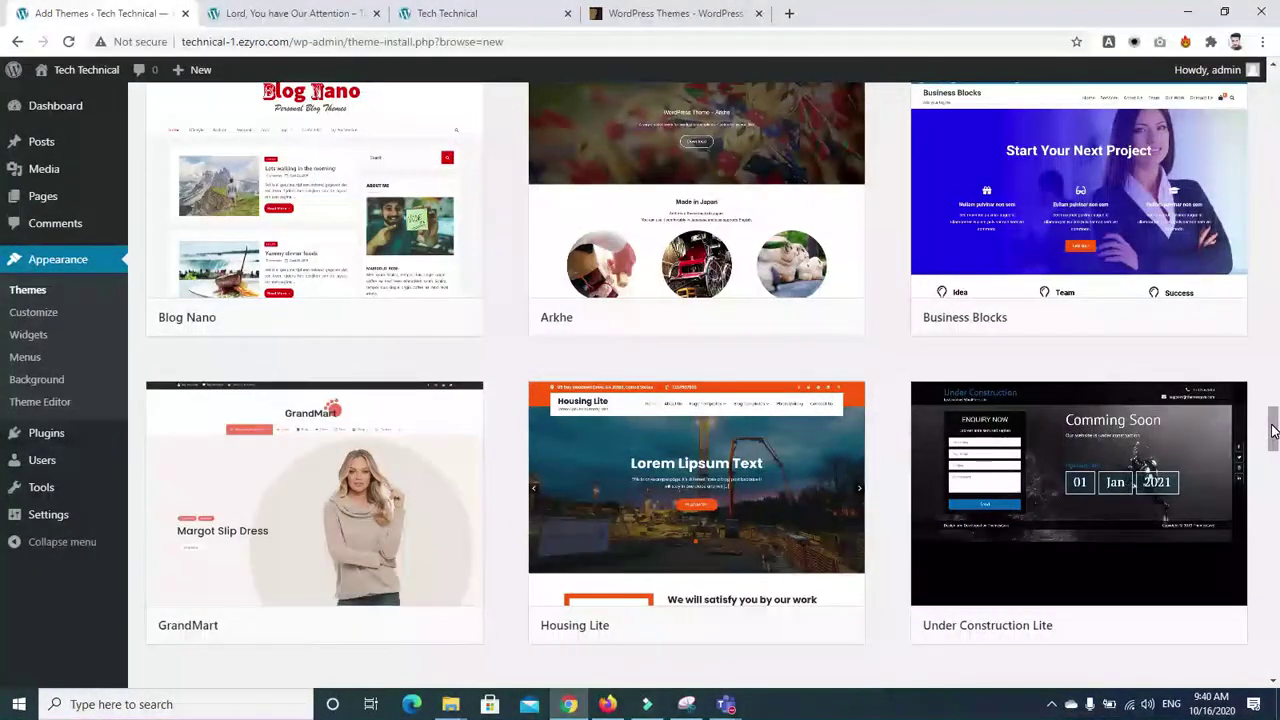
scroll(1273, 430, down, 1)
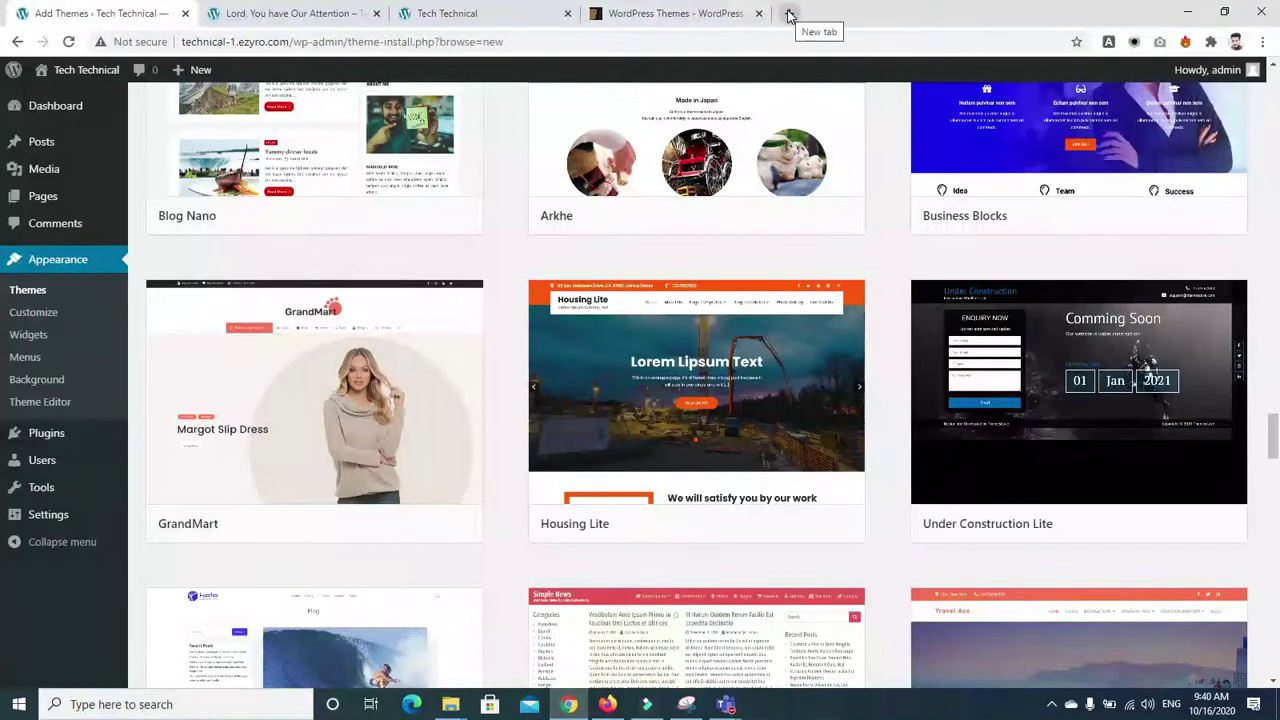
mouse_move(646, 307)
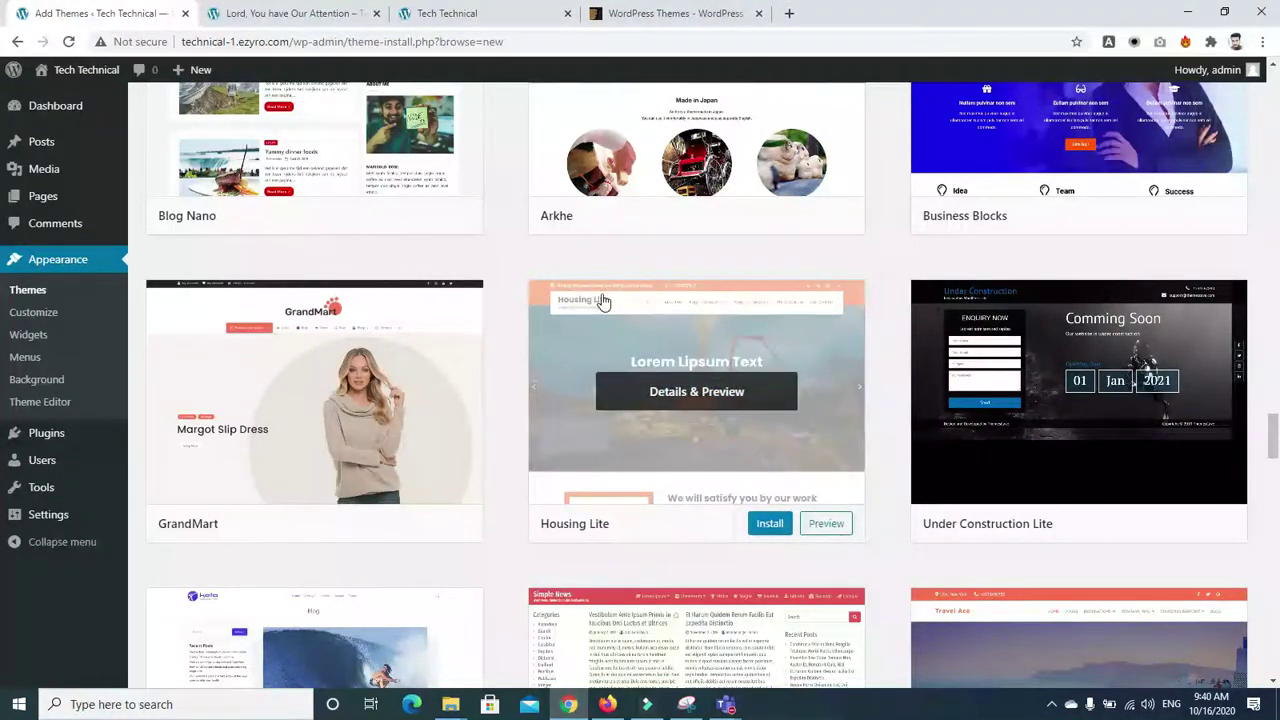
scroll(1273, 450, down, 2)
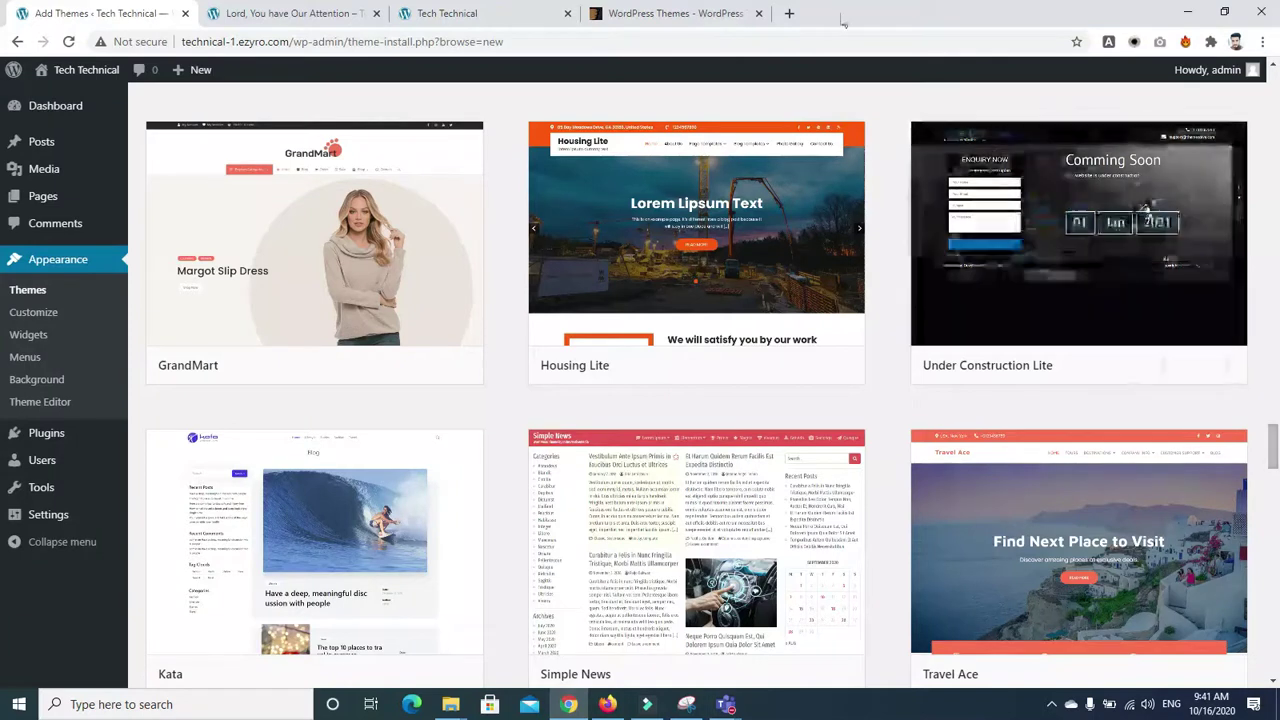
Search Google for "images" in a new browser tab
click(789, 13)
text(images)
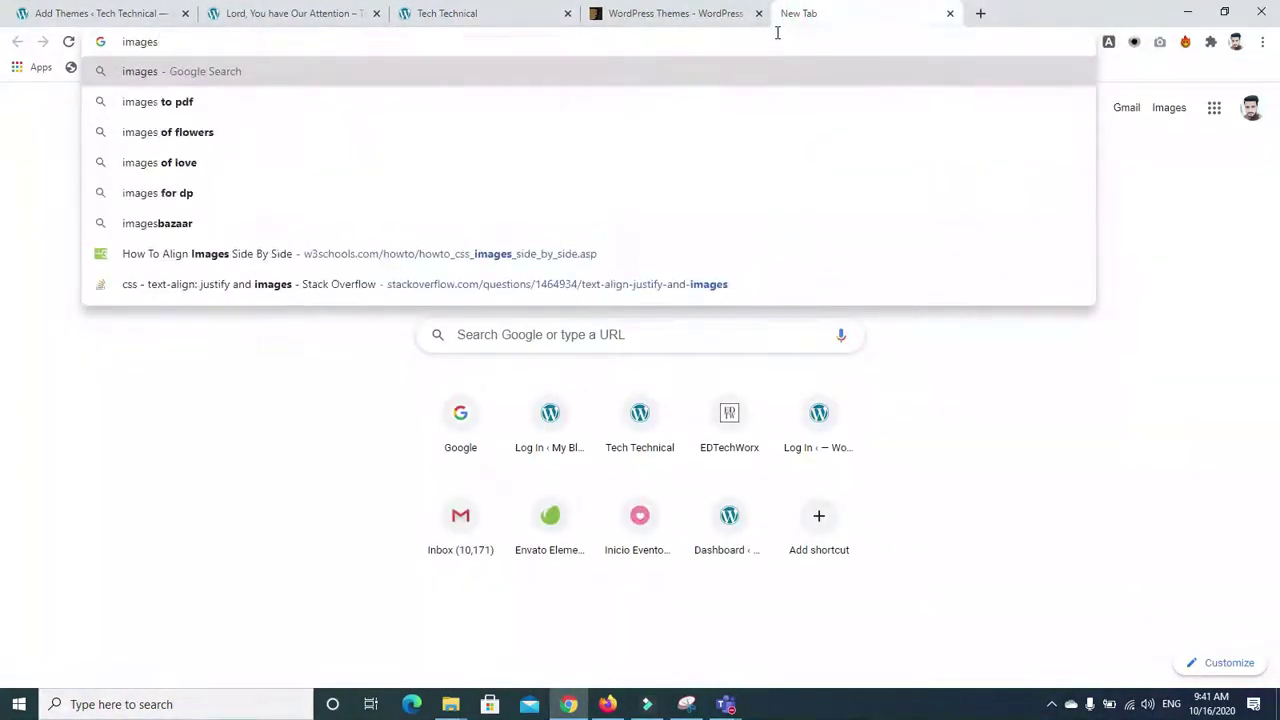
key(Return)
Refine the Google search to "images website" and browse its image results for website design examples
click(369, 96)
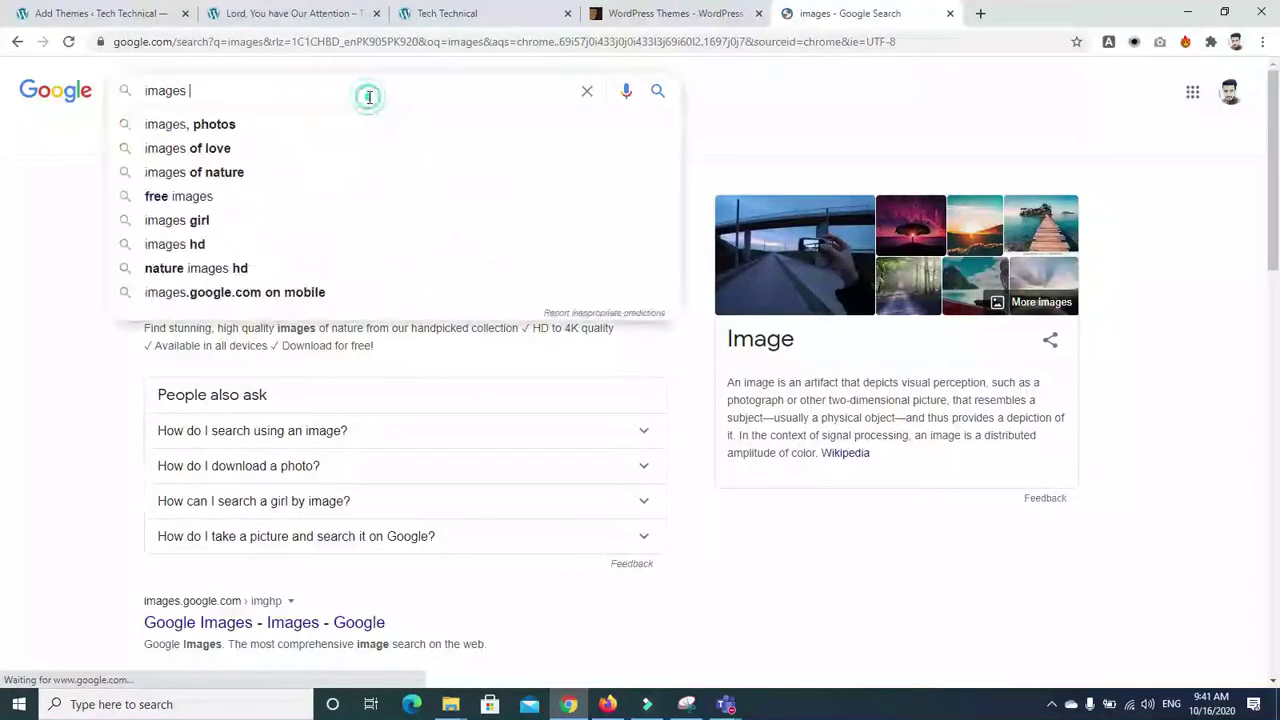
text(website)
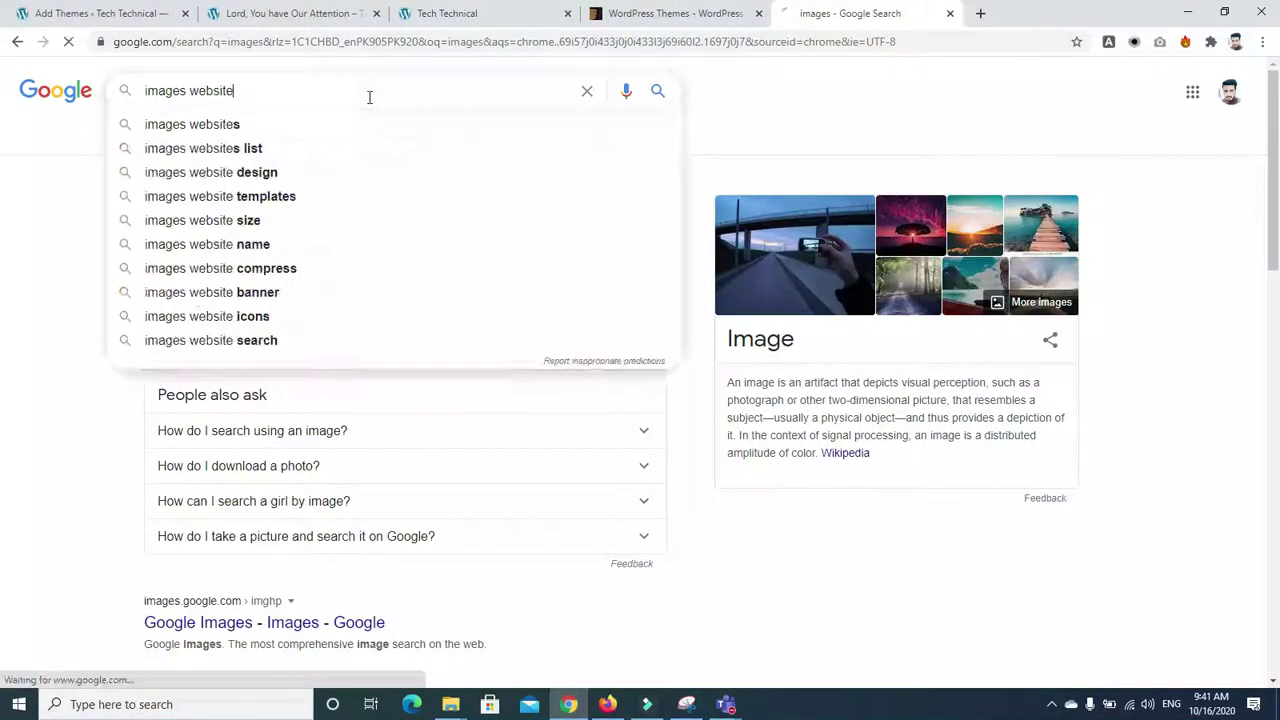
key(Return)
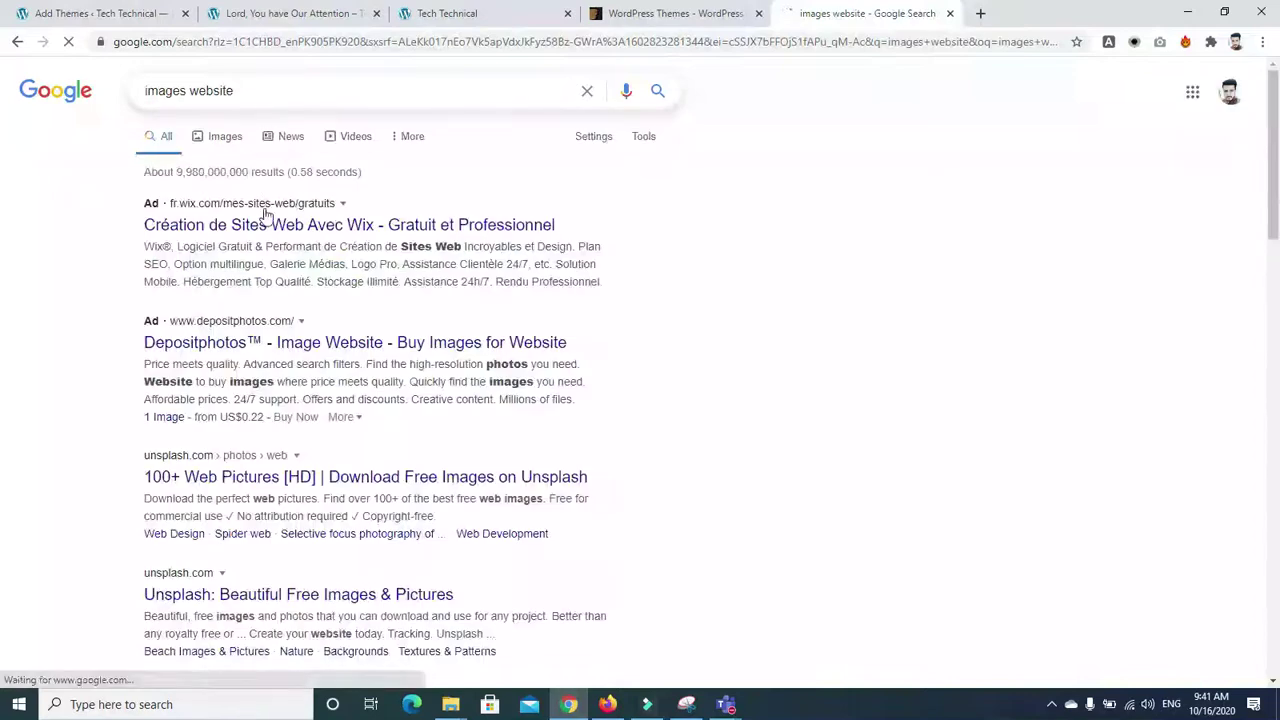
click(226, 136)
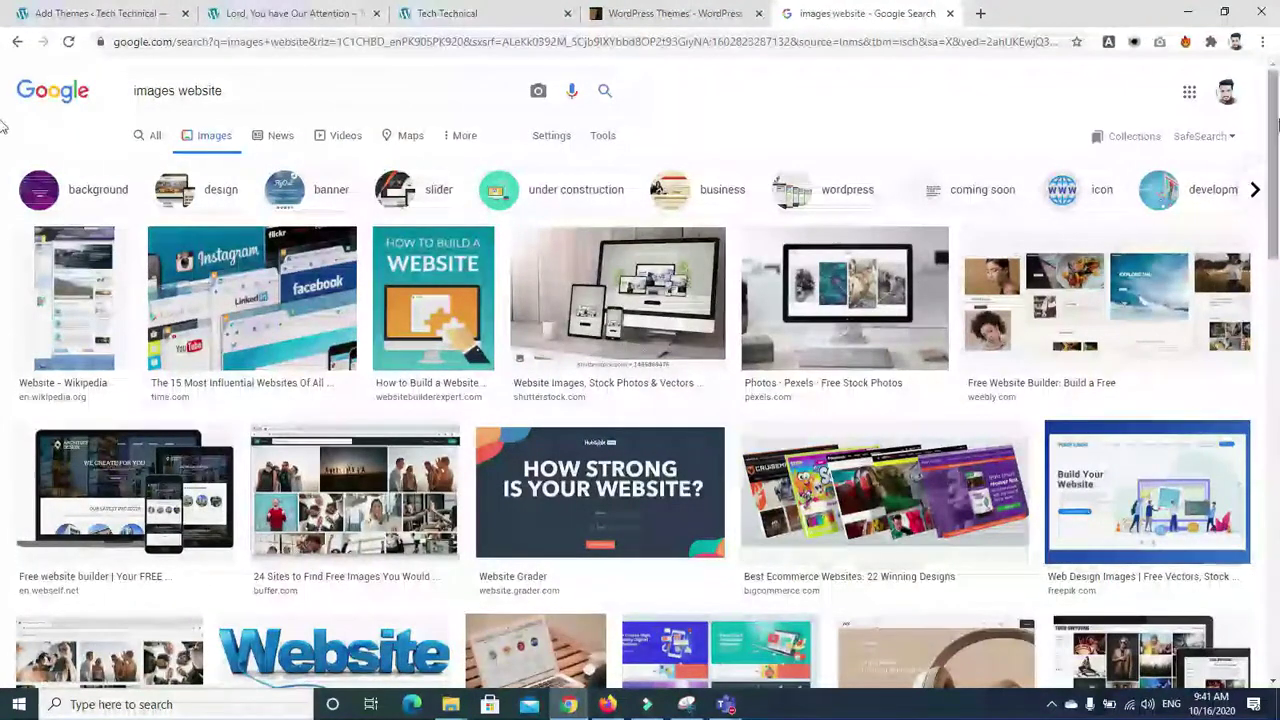
scroll(590, 410, down, 5)
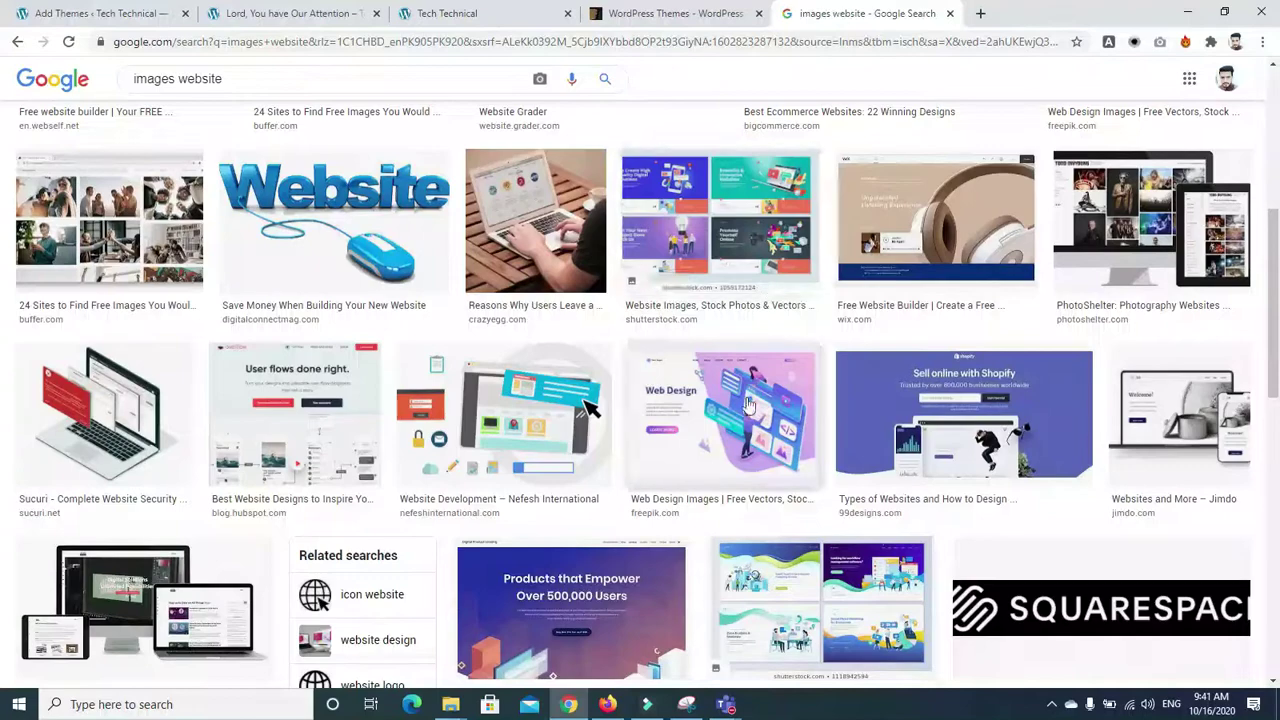
Preview the Freepik "Web Design" image from the search results and close the preview
scroll(700, 400, down, 2)
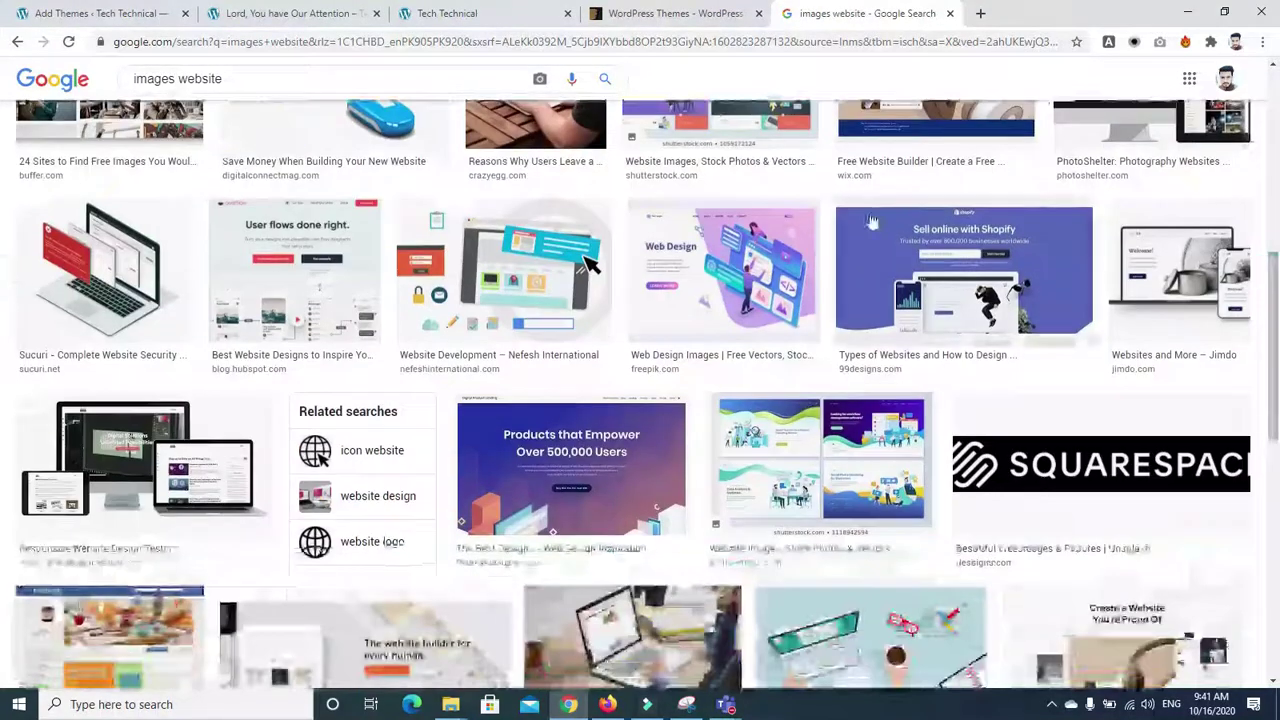
click(686, 265)
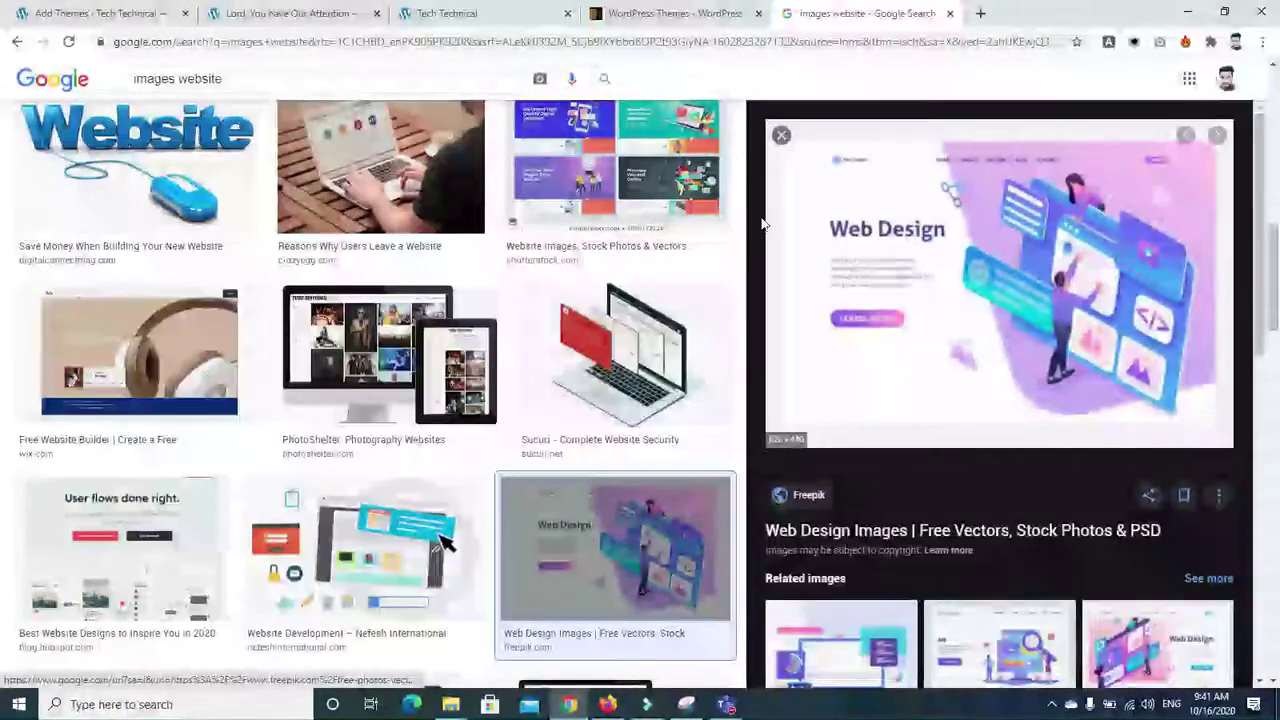
click(781, 137)
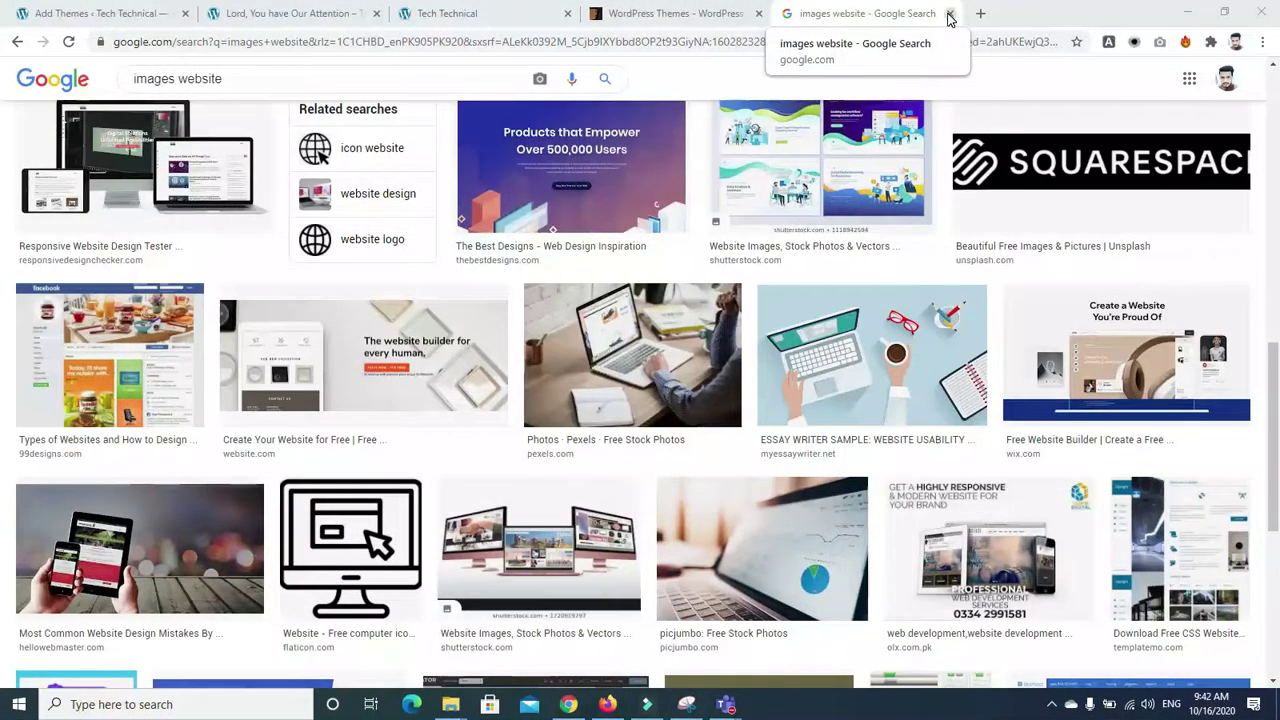
Return to the site's theme catalogue and examine more Latest themes, from GrandMart and Kata down to WK Wow, Mega Tour and Kantipur Blog
click(95, 14)
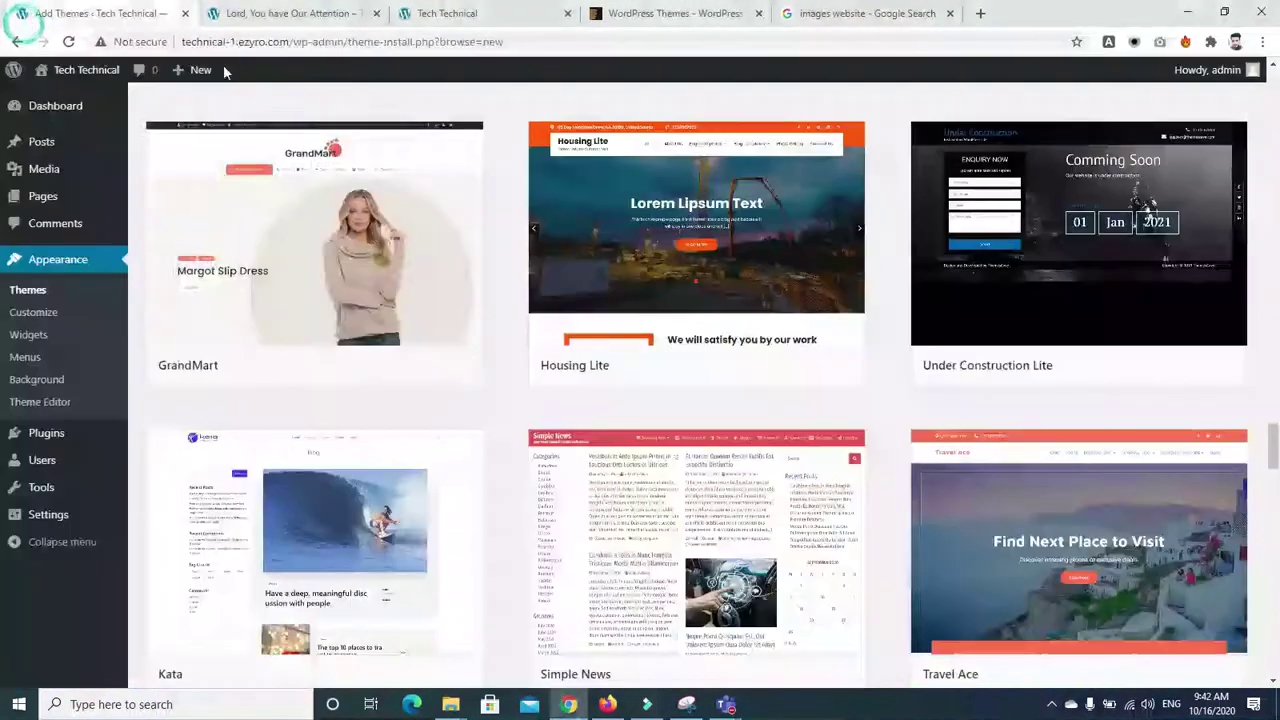
drag(1272, 445, 1274, 470)
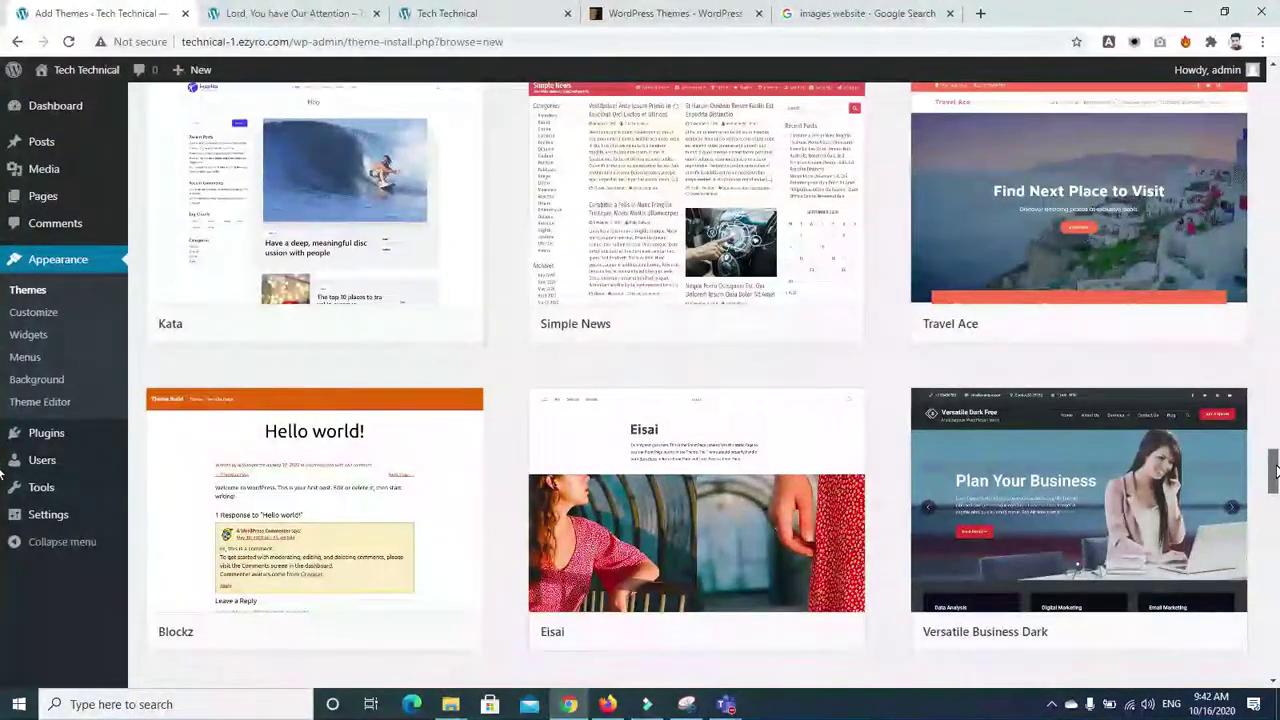
drag(1274, 470, 1272, 508)
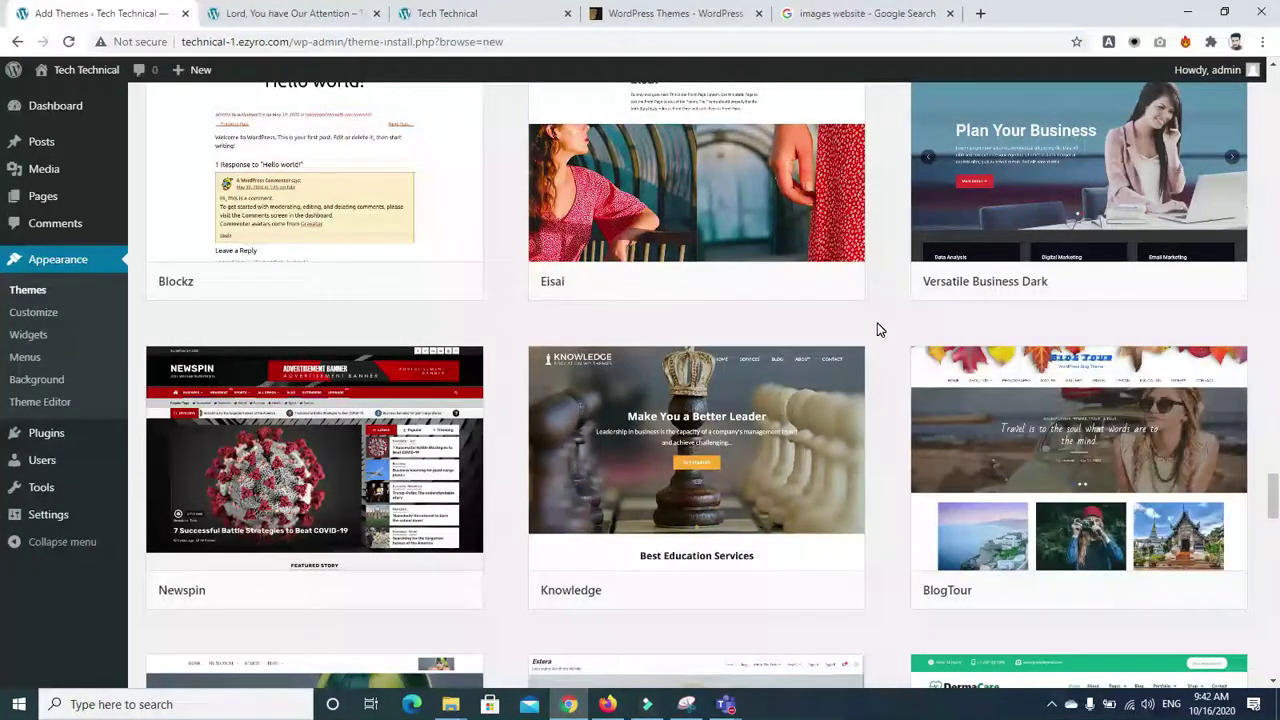
mouse_move(397, 403)
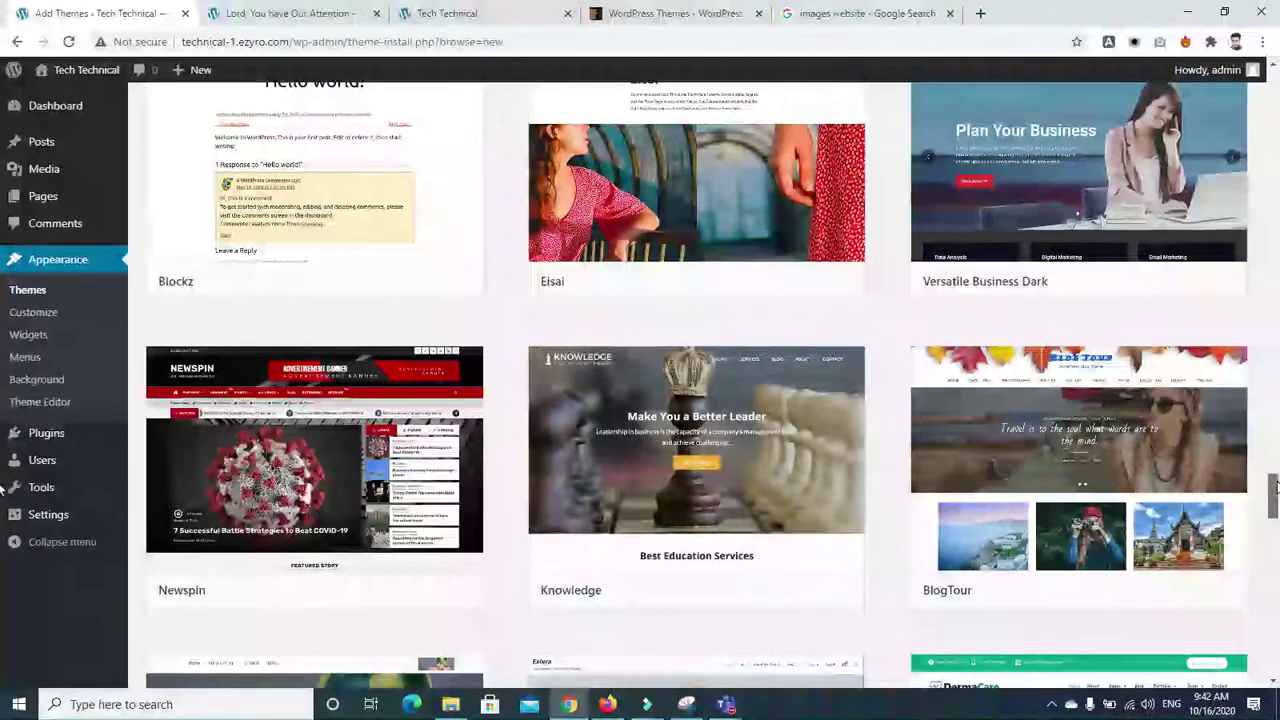
scroll(1274, 495, down, 3)
scroll(4, 504, down, 1)
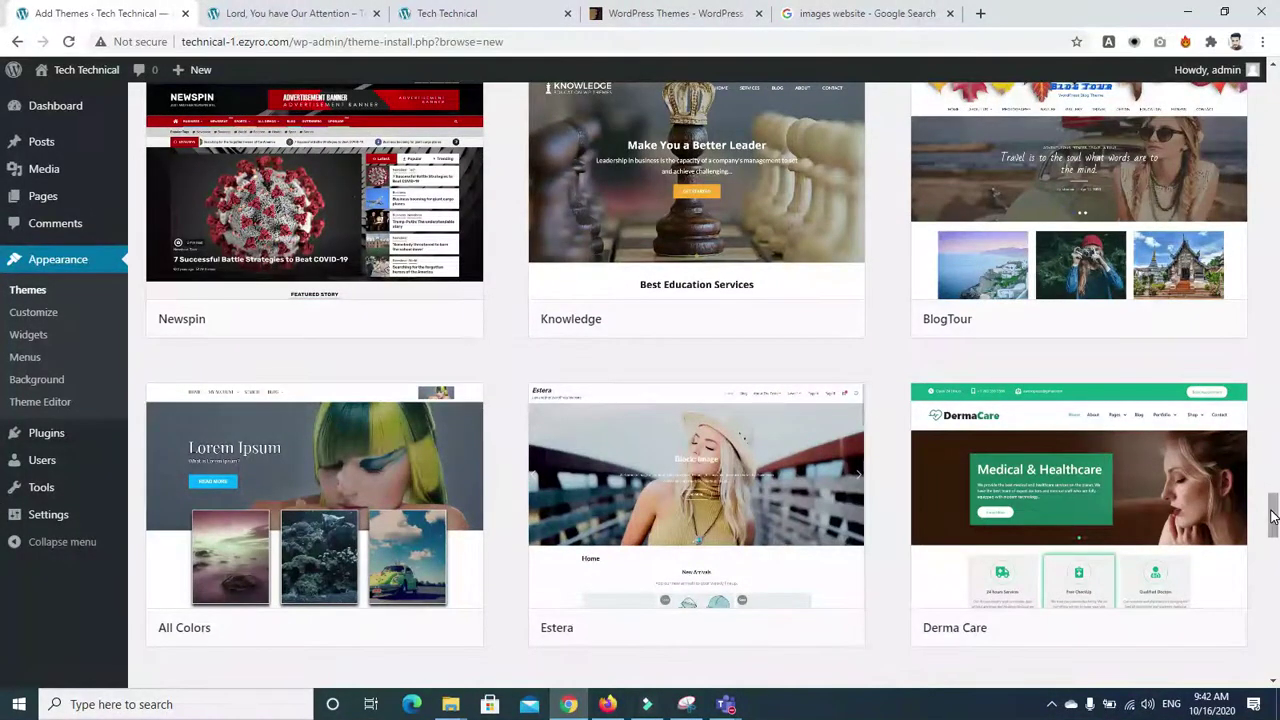
scroll(1272, 515, down, 1)
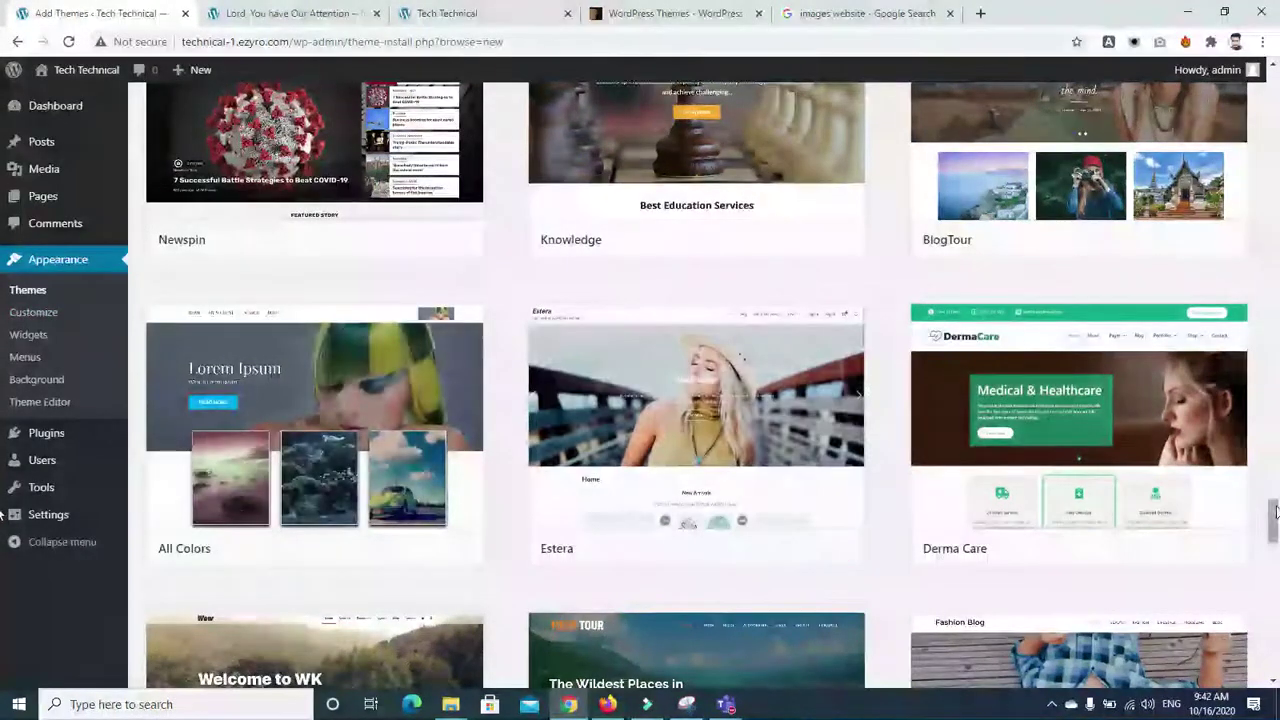
scroll(1263, 420, down, 3)
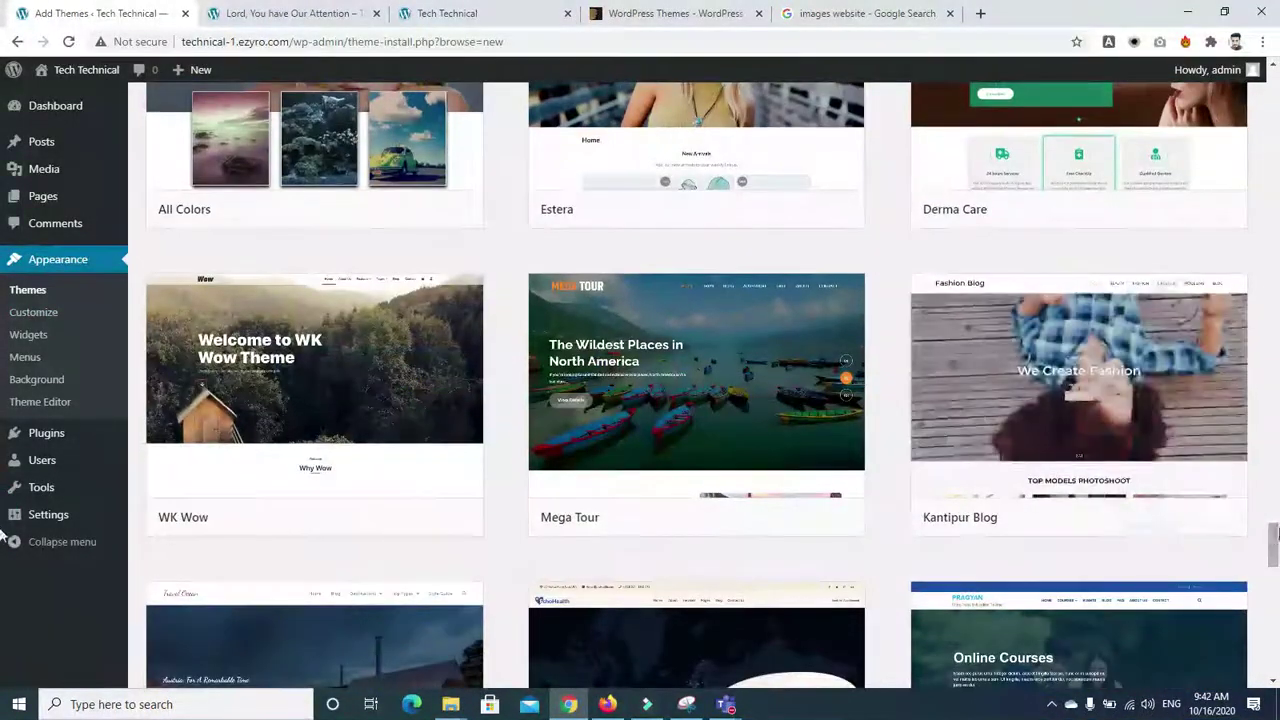
drag(1273, 545, 1277, 117)
scroll(3, 117, up, 3)
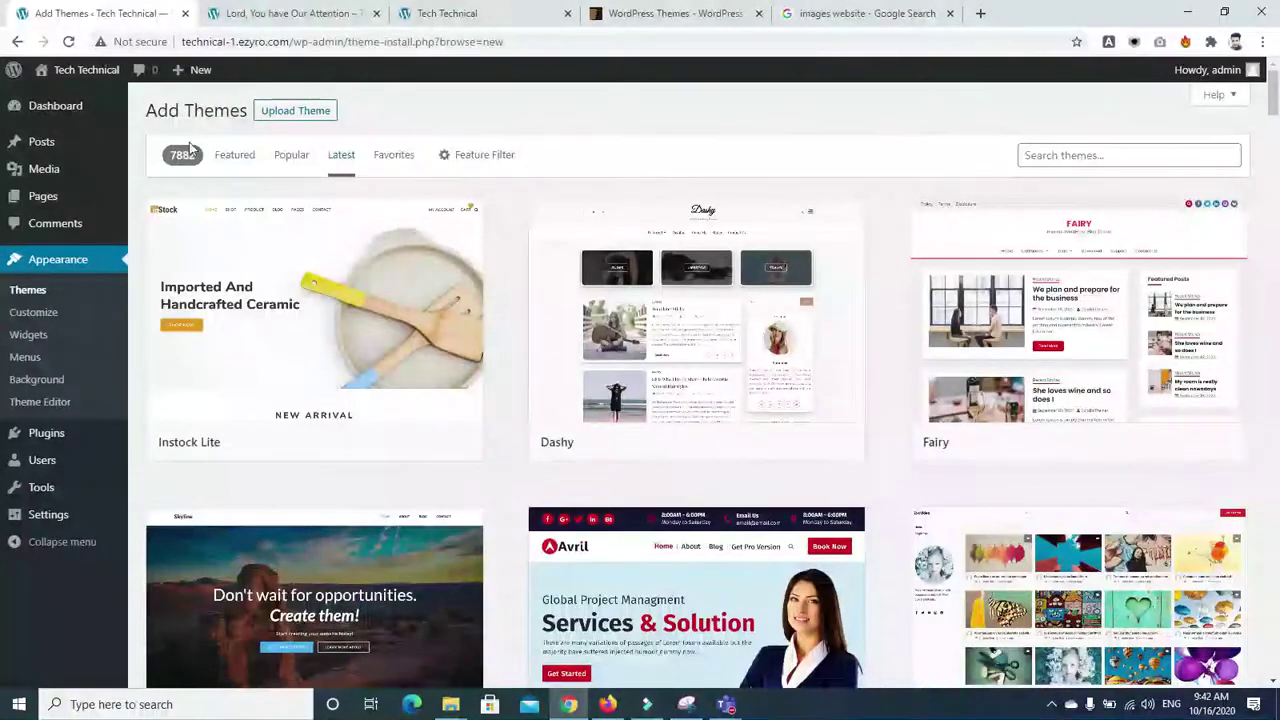
View the OceanWP details among the site's installed themes and activate OceanWP
click(30, 290)
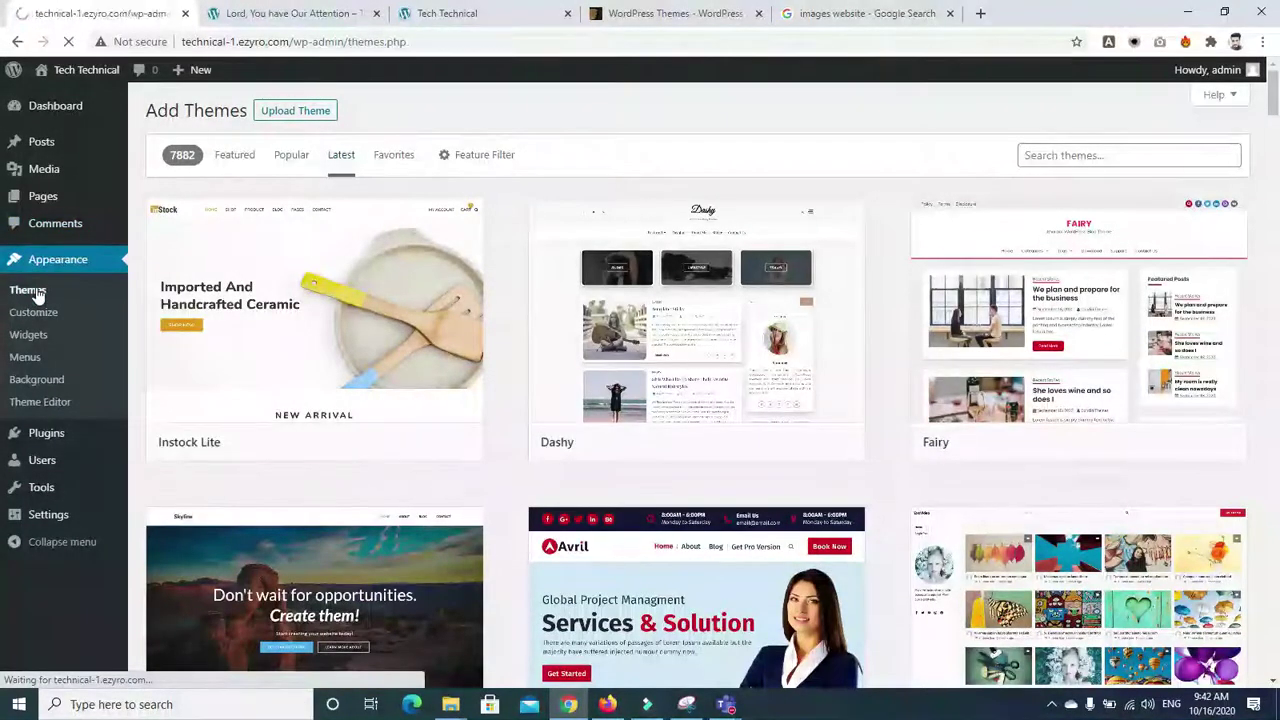
mouse_move(600, 337)
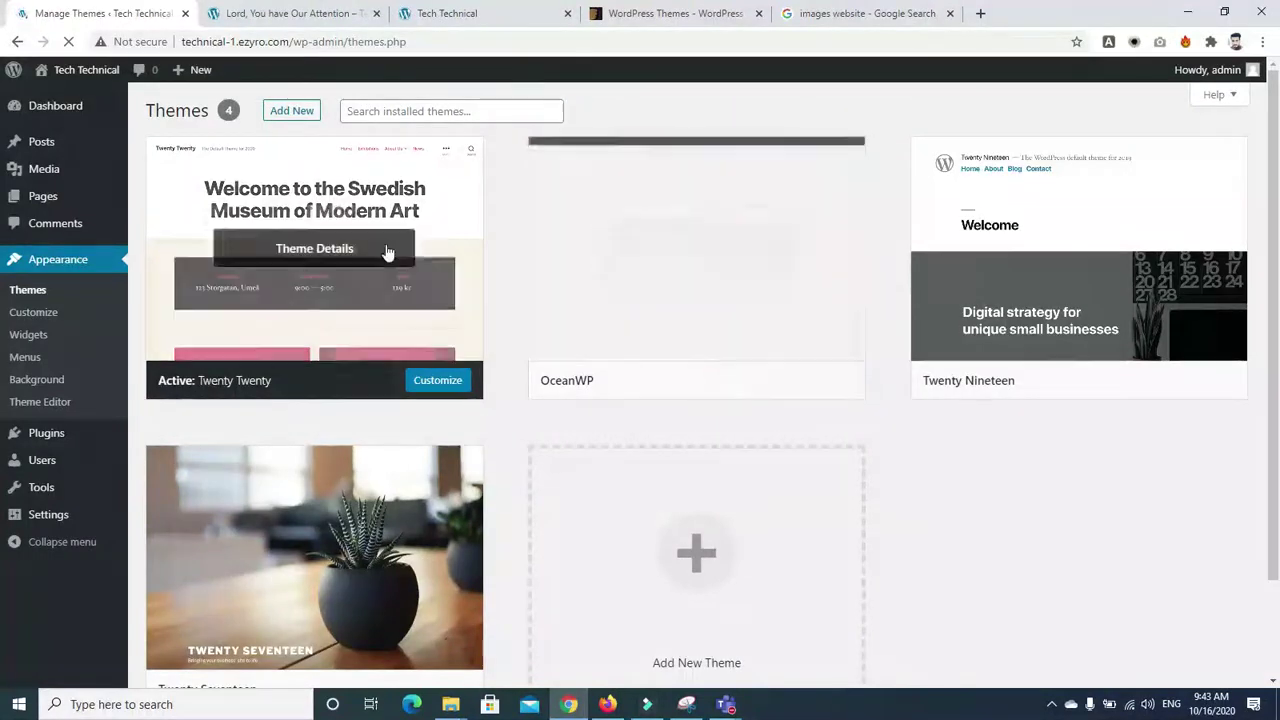
click(703, 309)
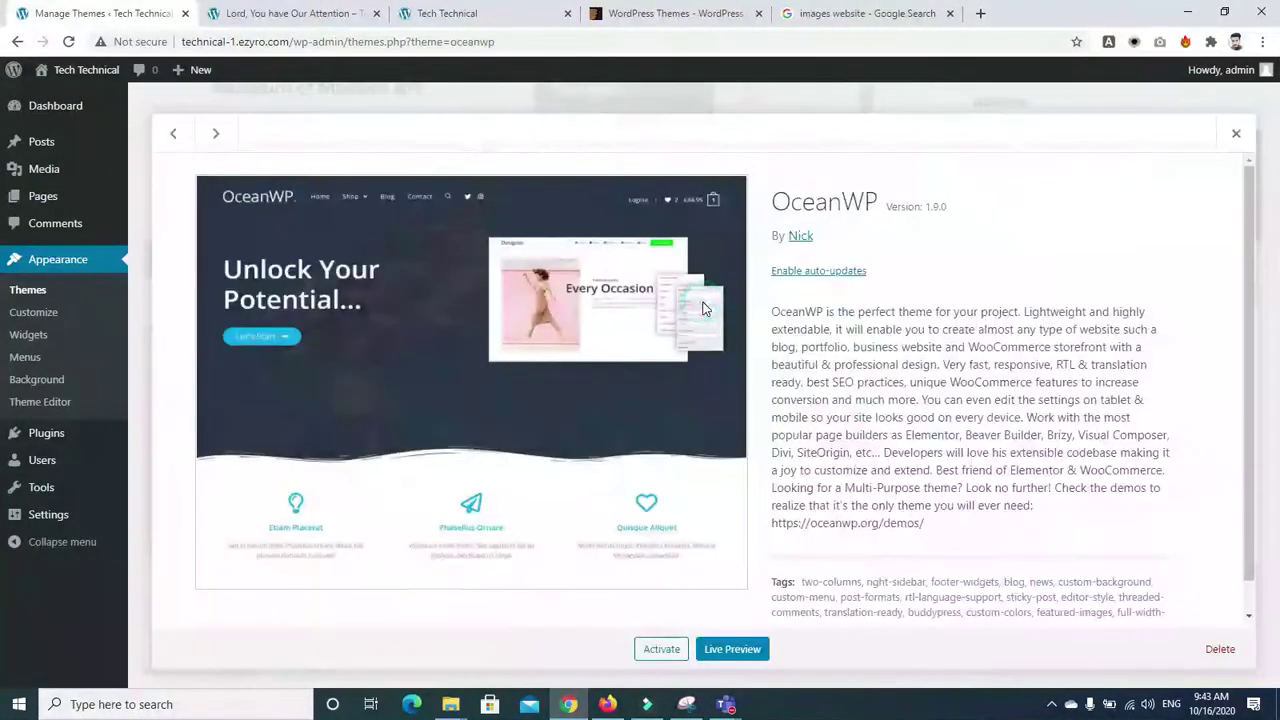
click(1236, 133)
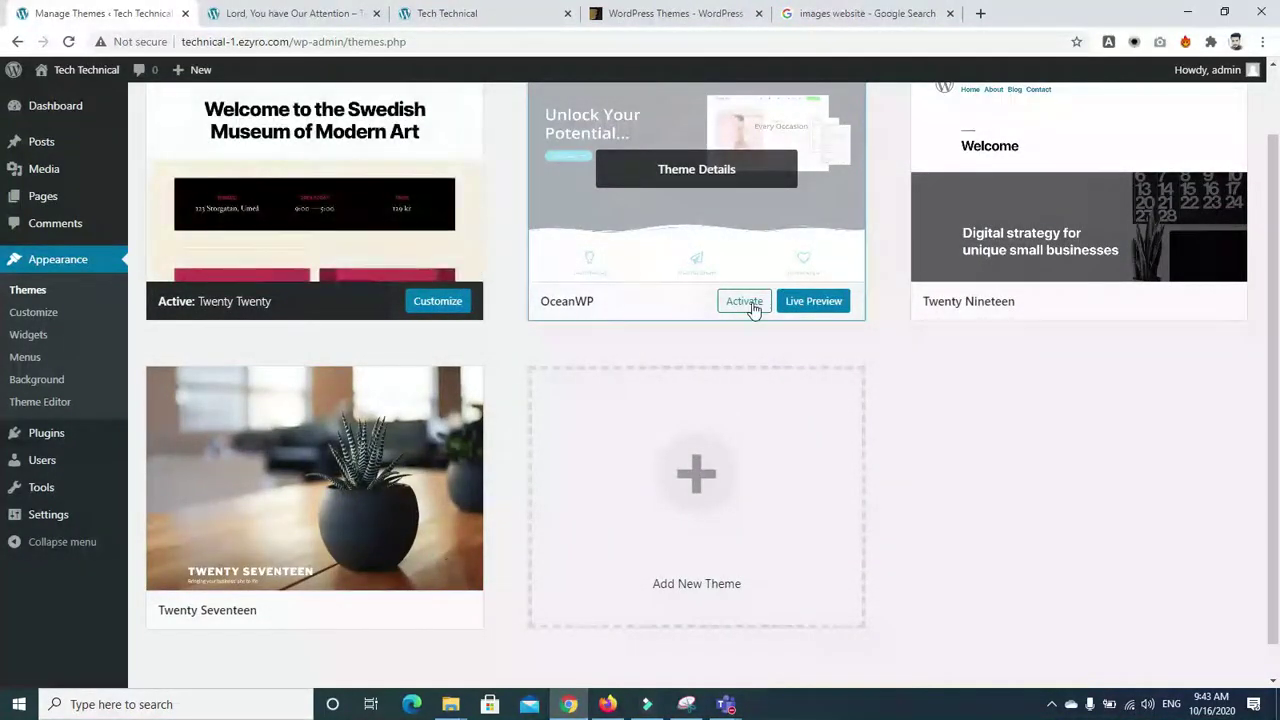
click(753, 308)
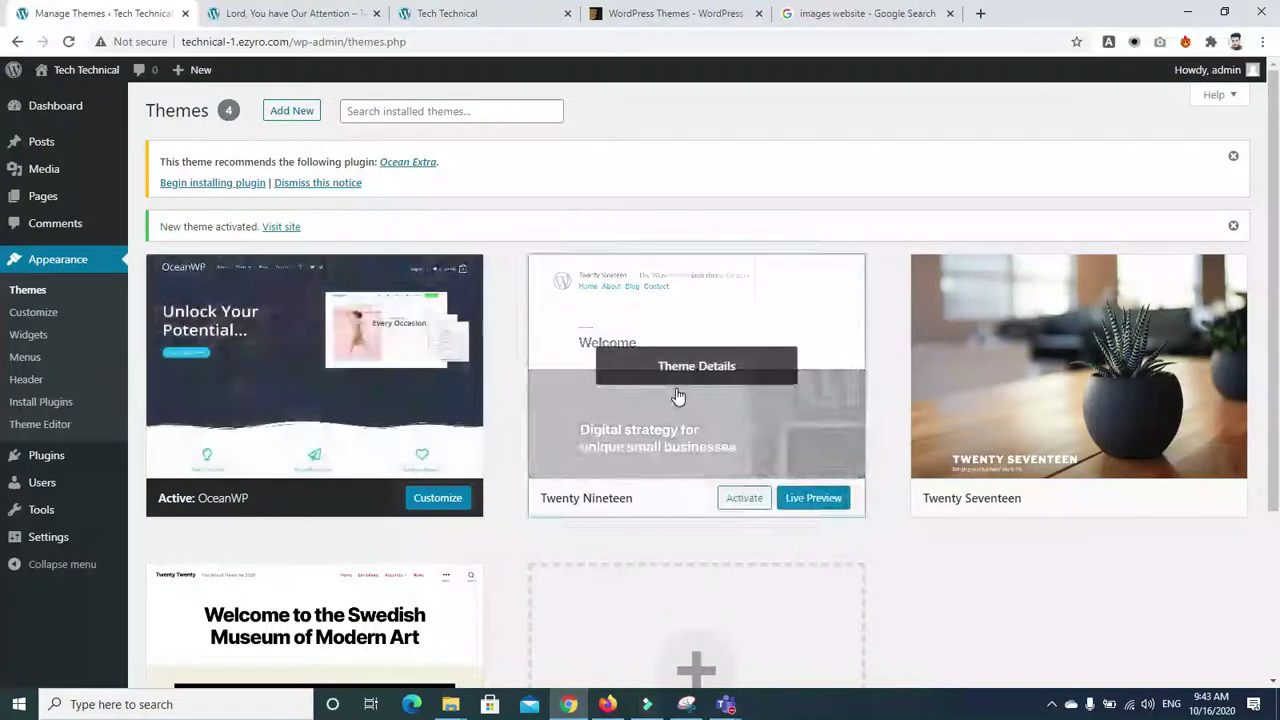
Delete the installed Twenty Nineteen and Twenty Seventeen themes from the site
click(687, 392)
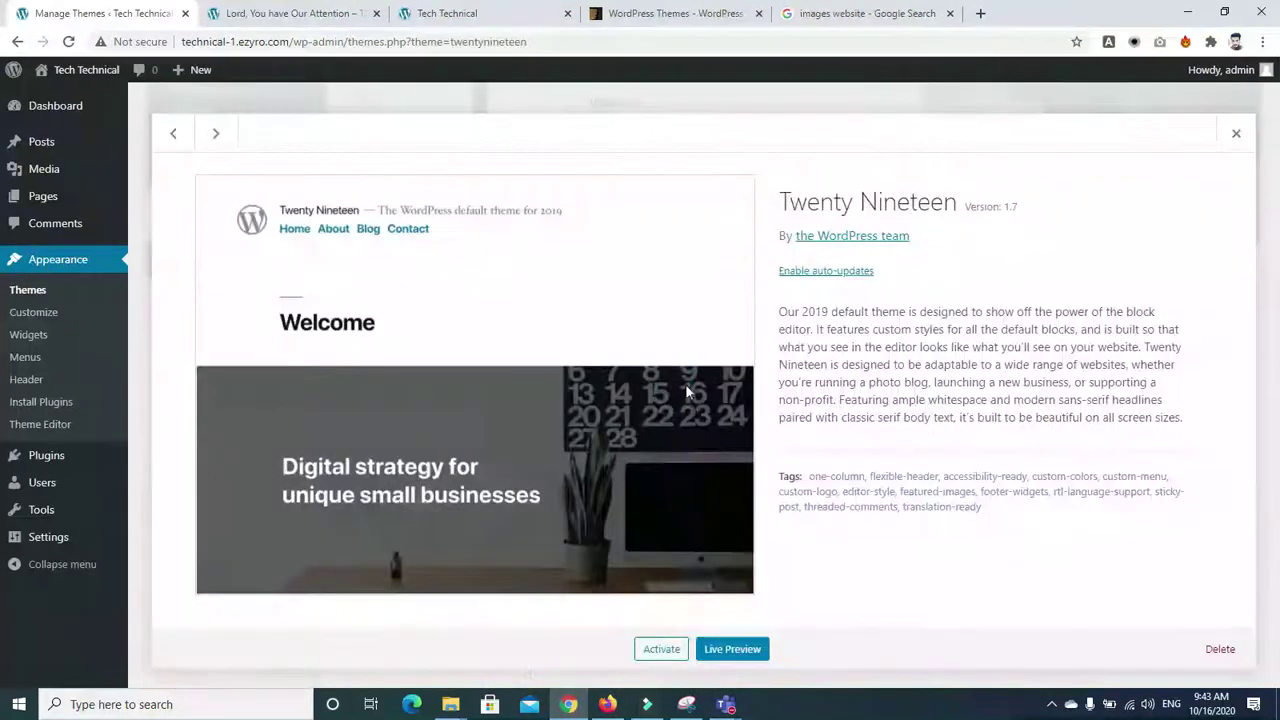
click(1218, 650)
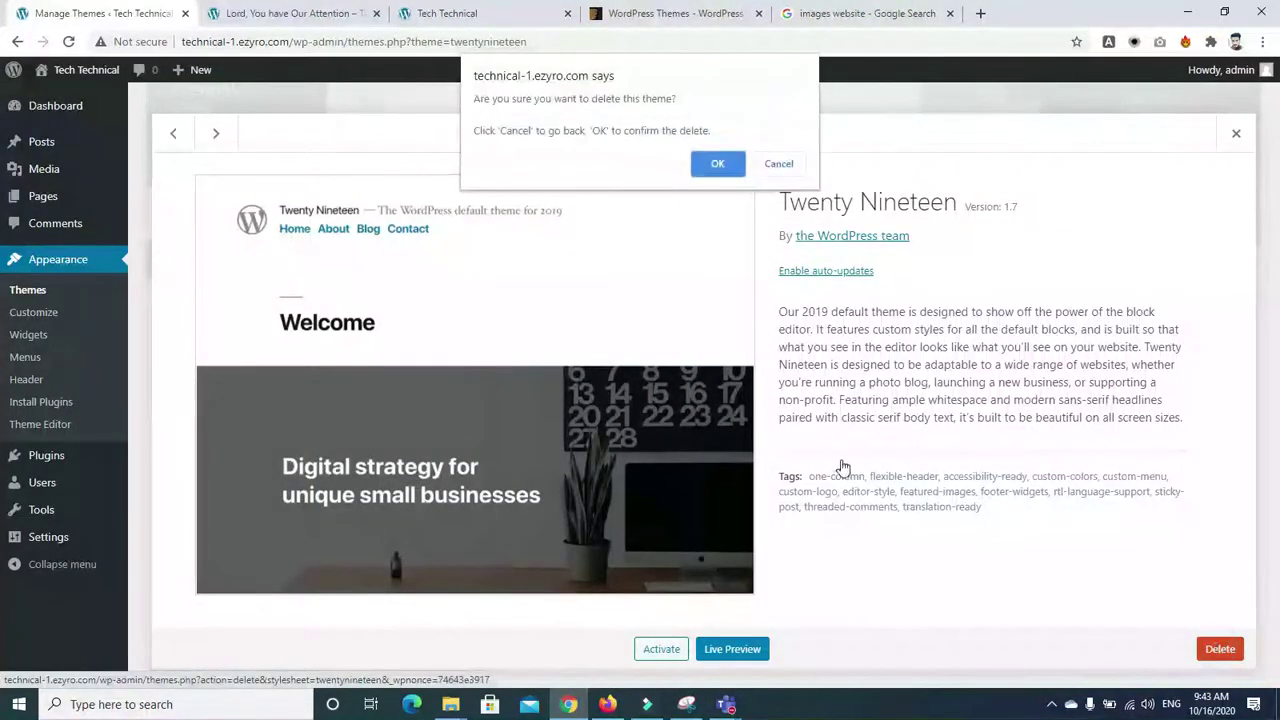
click(707, 163)
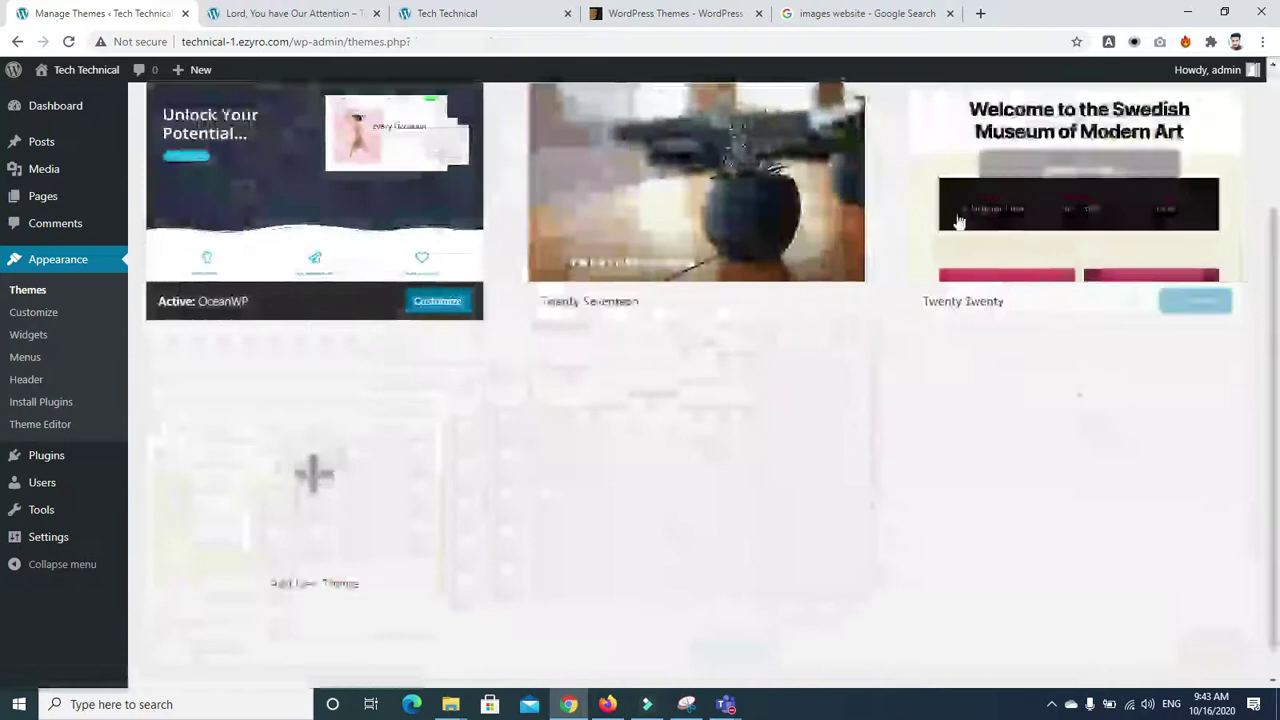
click(733, 240)
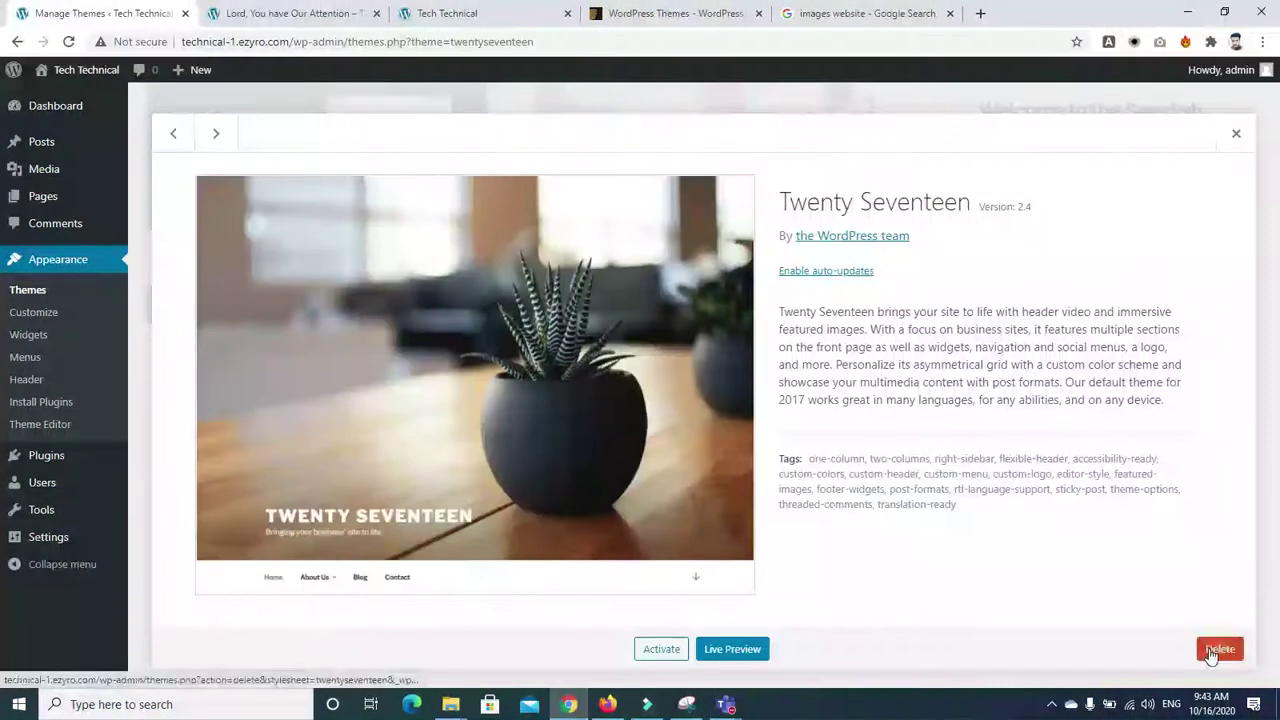
click(1218, 649)
click(714, 163)
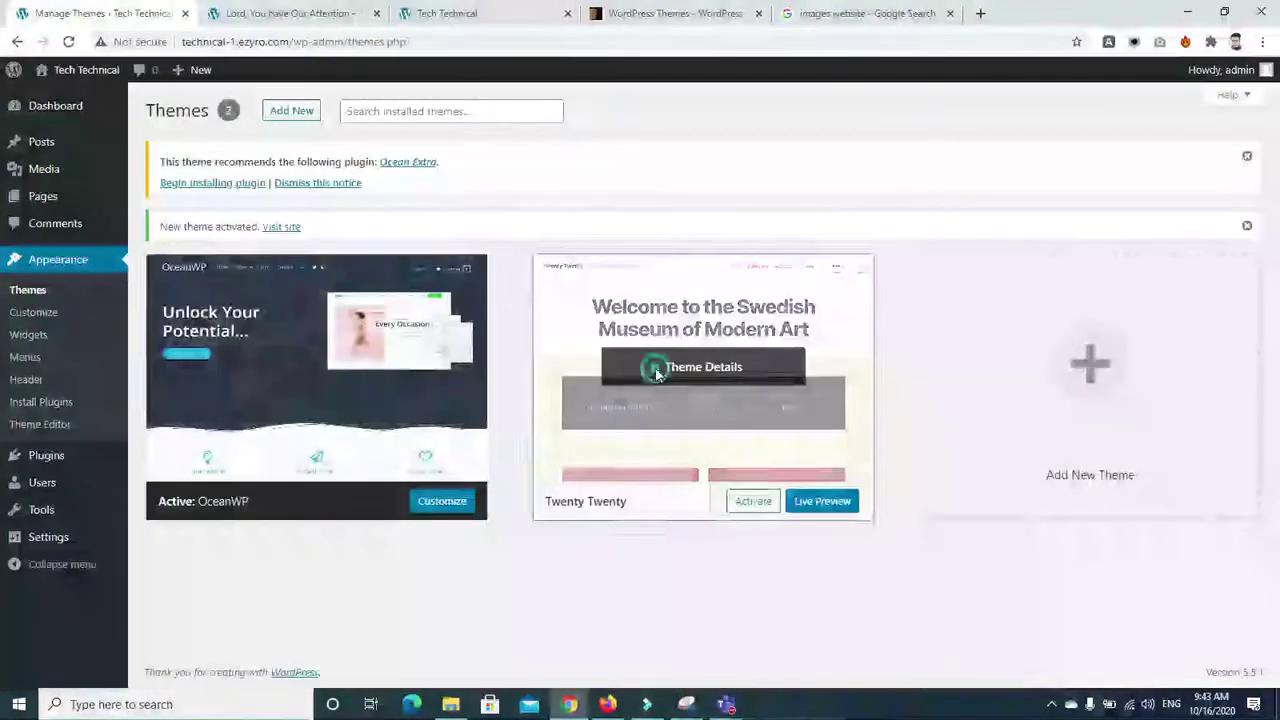
Delete the Twenty Twenty theme and reload the list of installed themes
click(657, 366)
click(1216, 652)
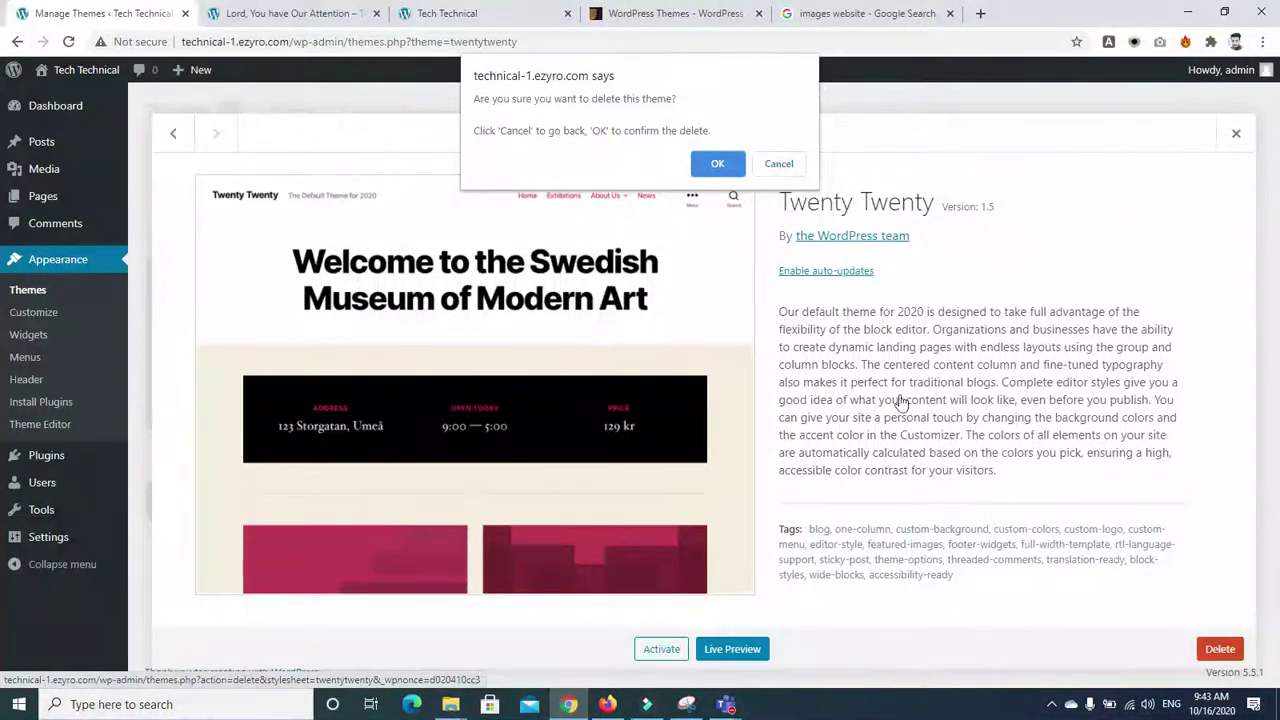
click(717, 163)
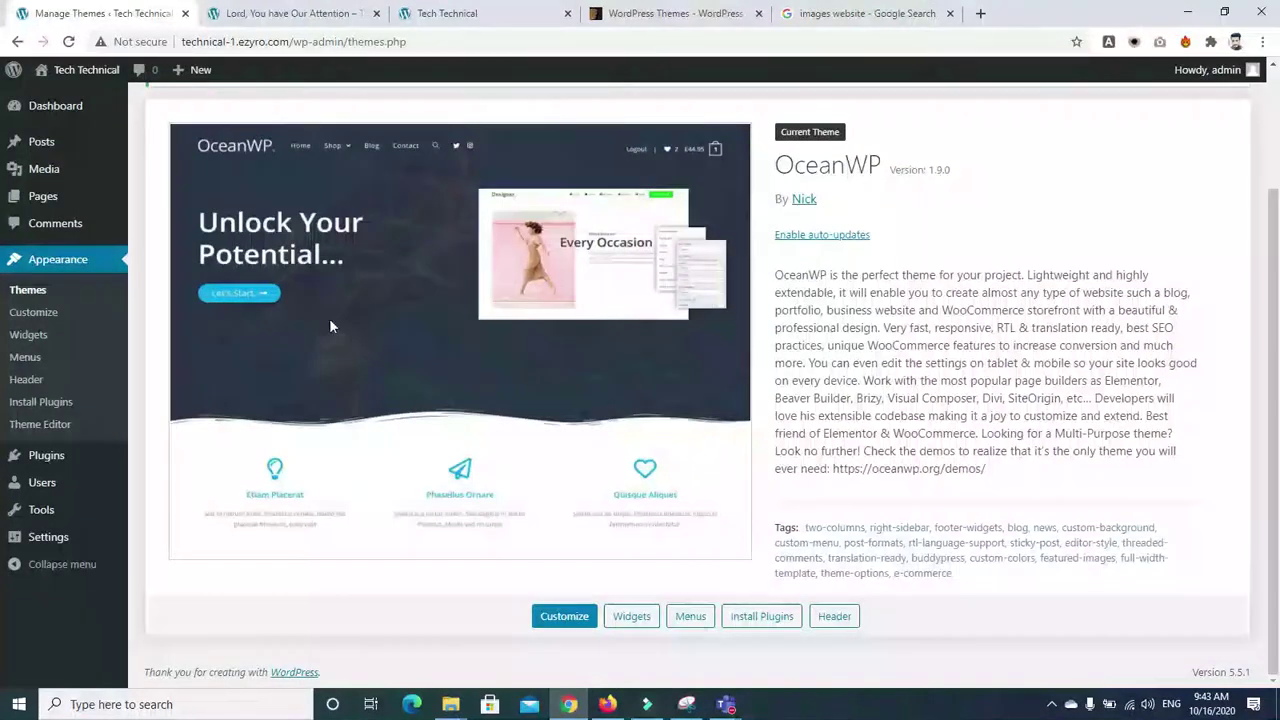
click(28, 292)
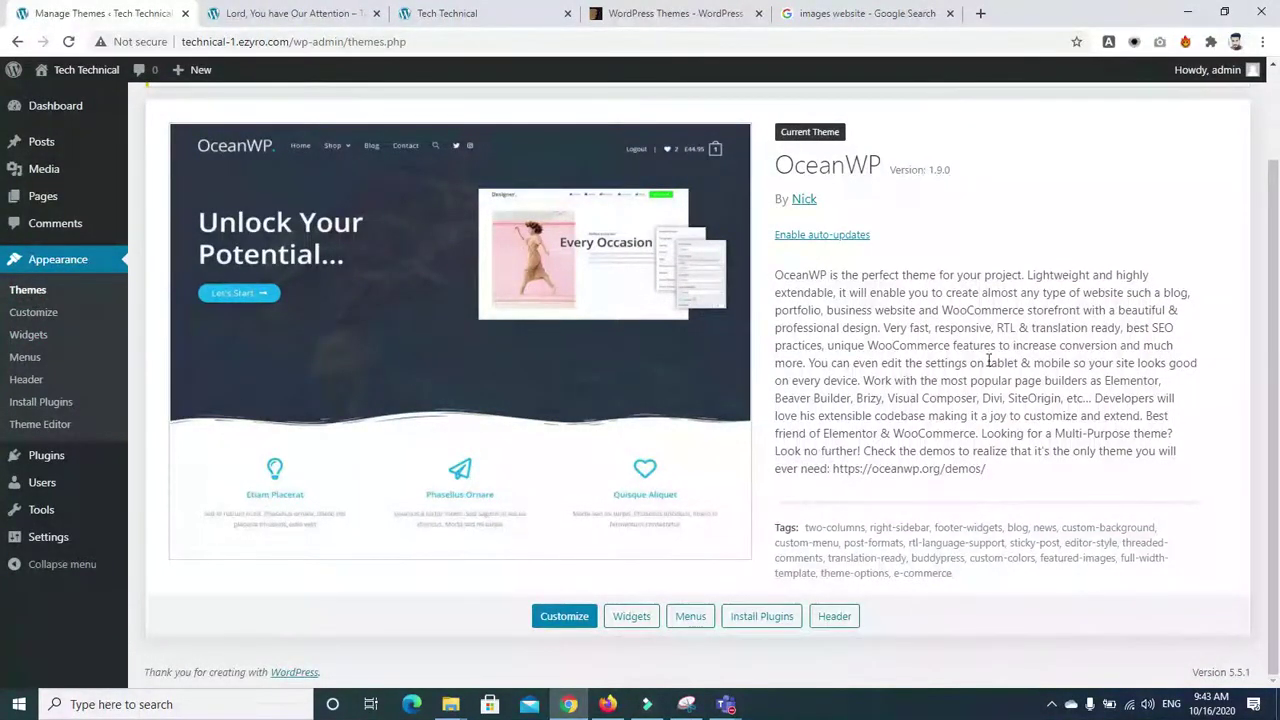
scroll(727, 146, up, 2)
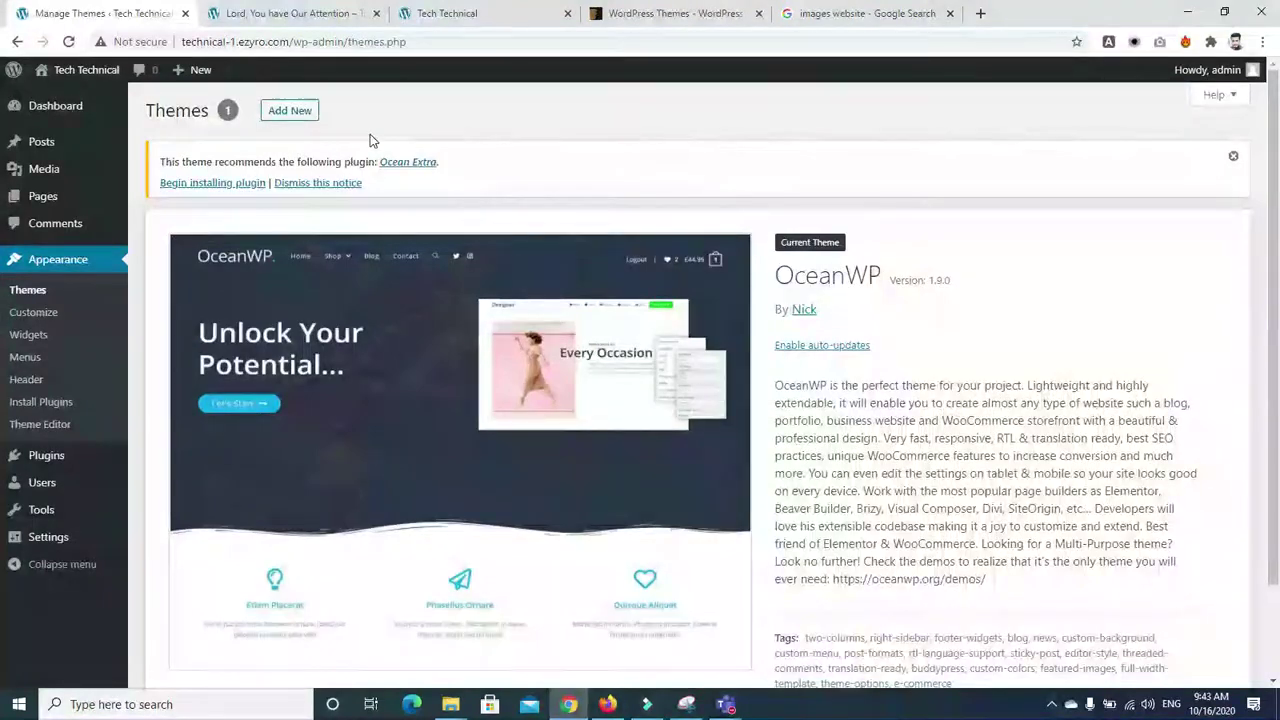
Install the Astra theme from the Popular themes in the catalogue
click(283, 114)
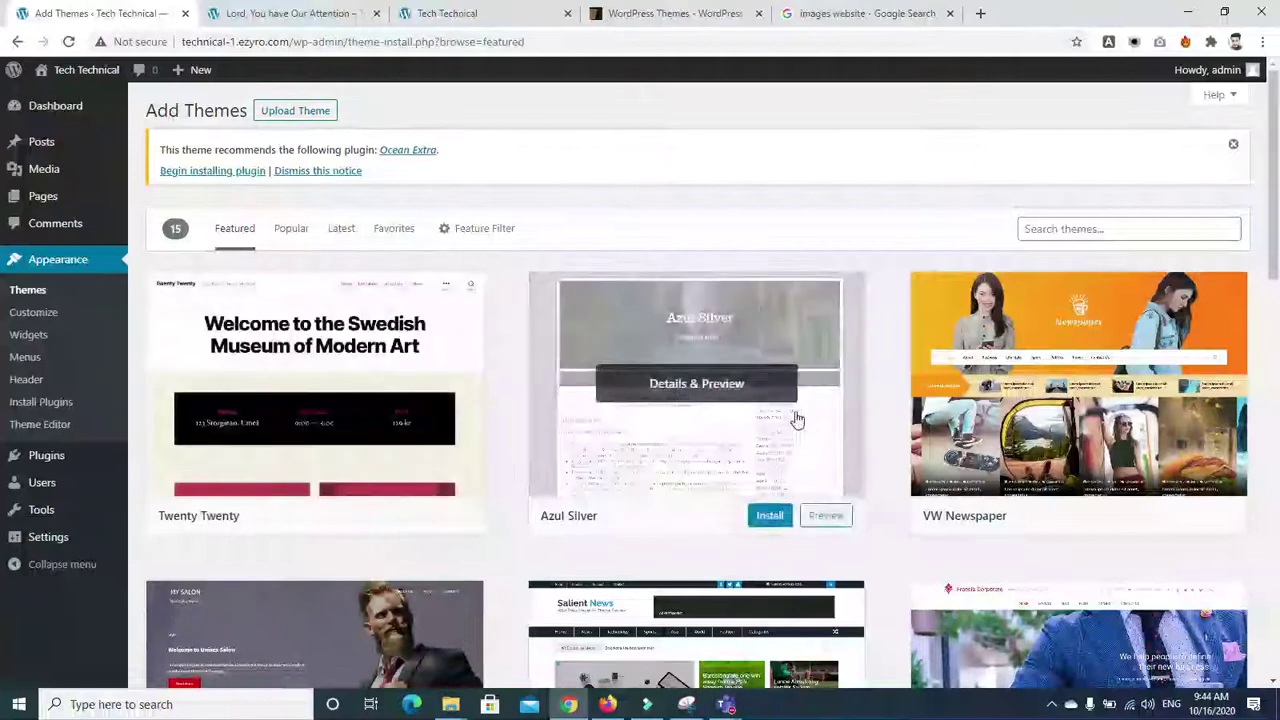
click(296, 232)
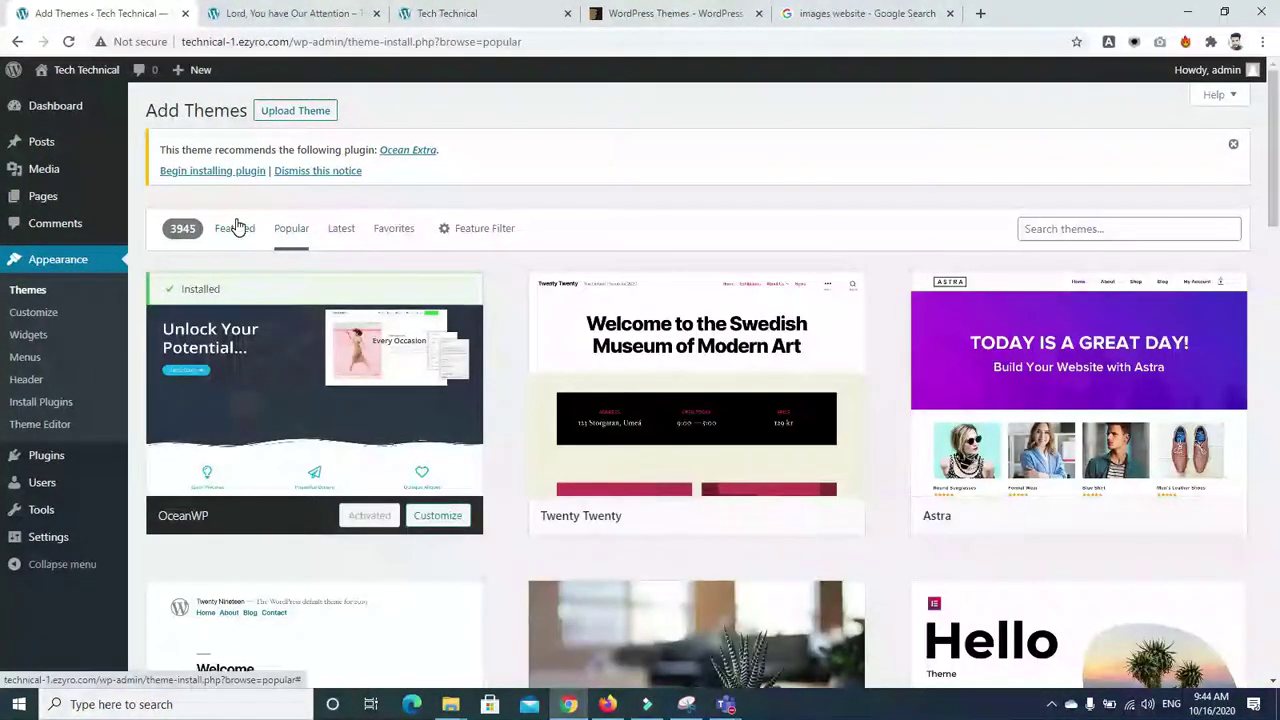
mouse_move(1086, 371)
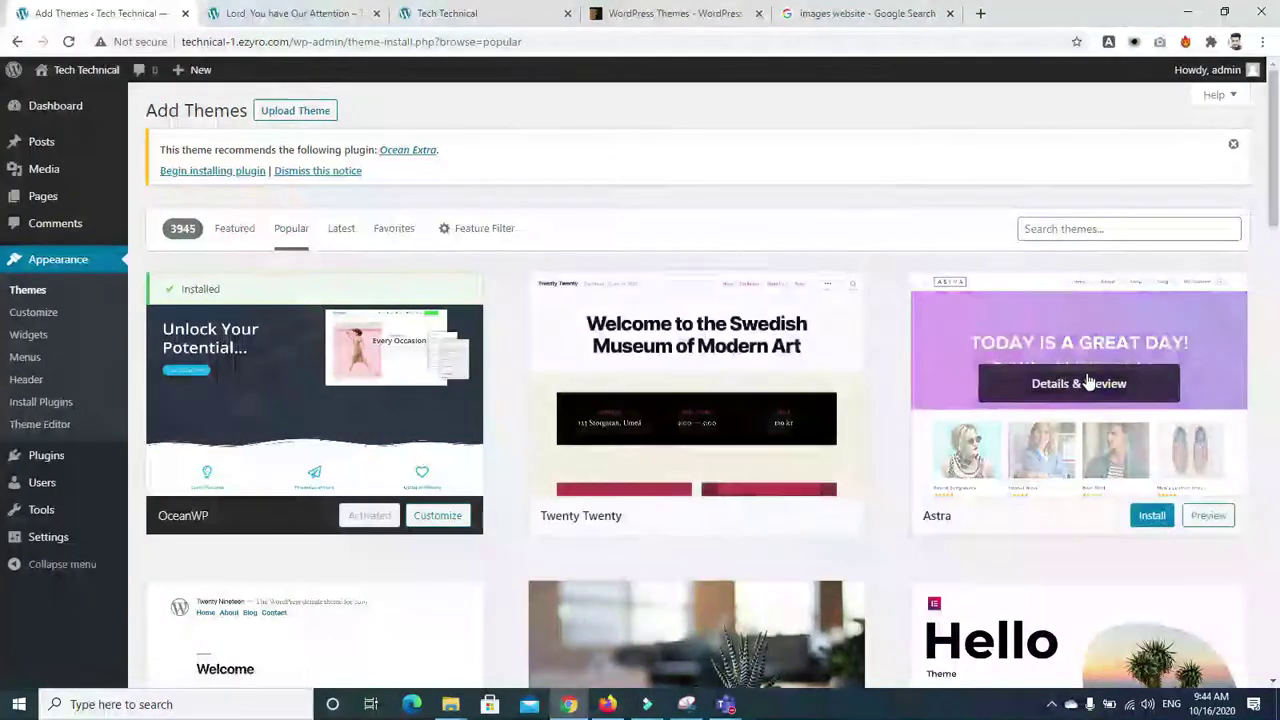
click(1152, 516)
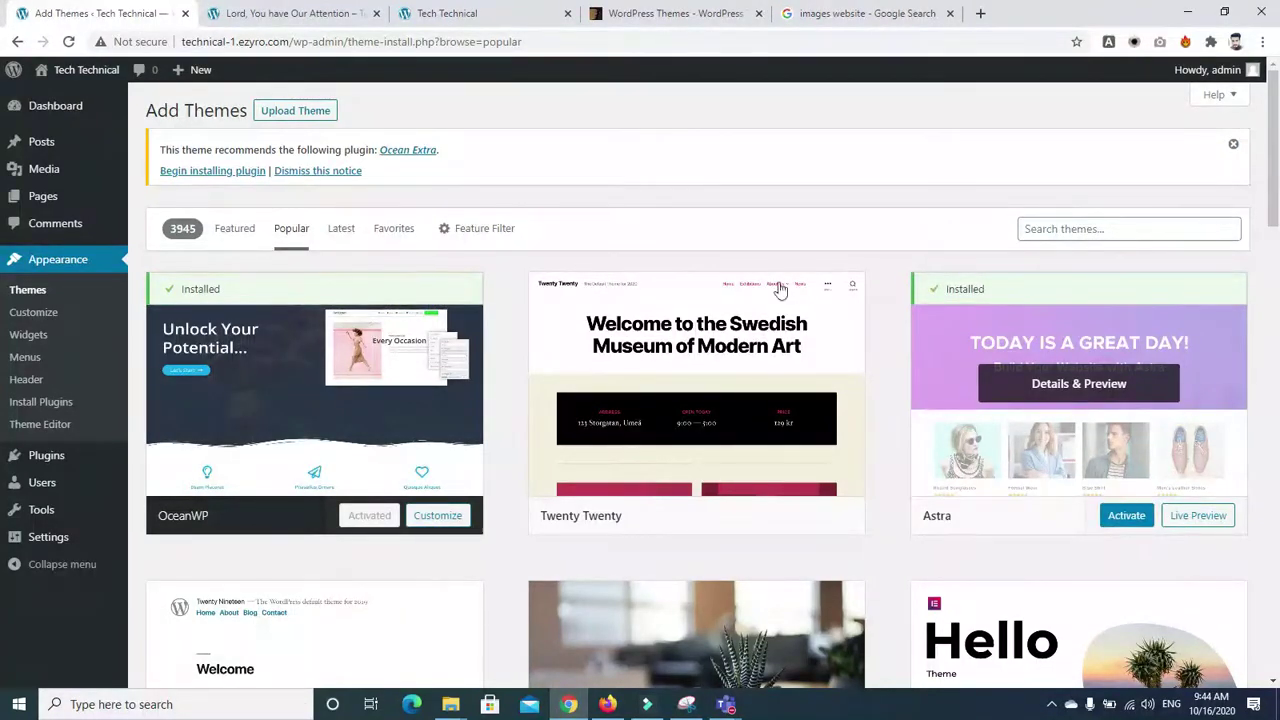
Check the installed themes, and open the form for uploading a new theme as a .zip file
click(38, 290)
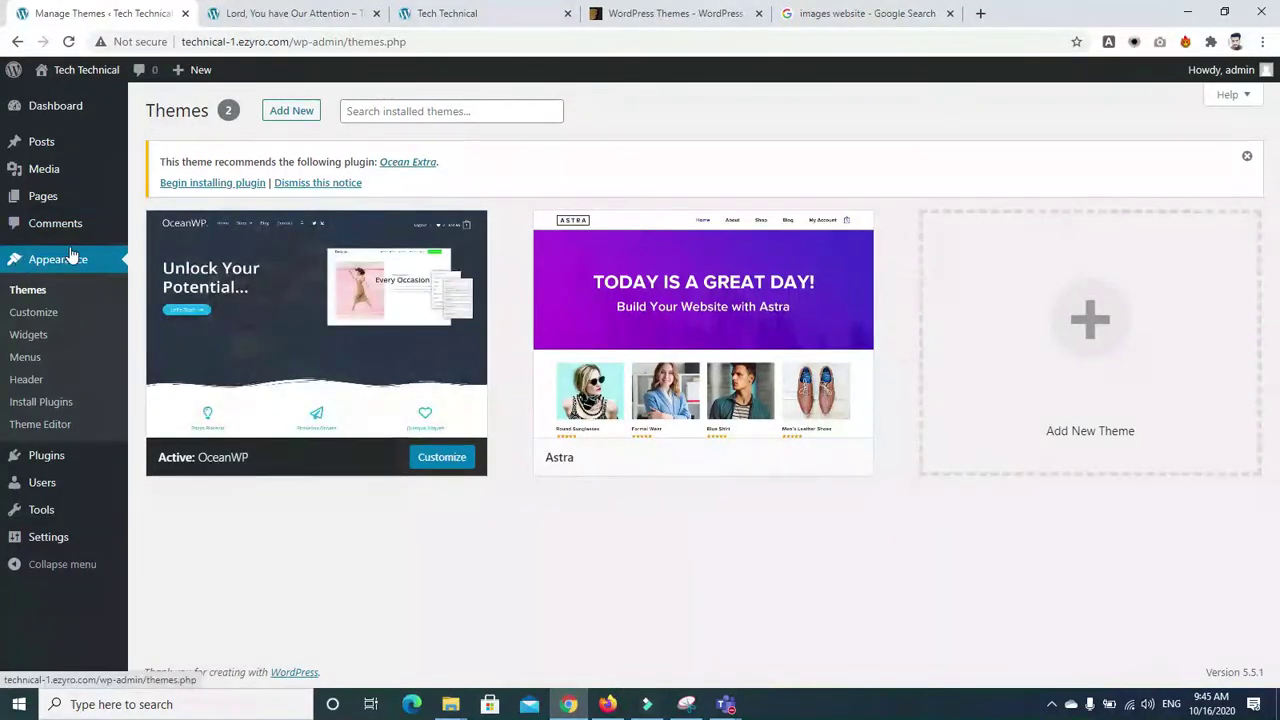
click(280, 119)
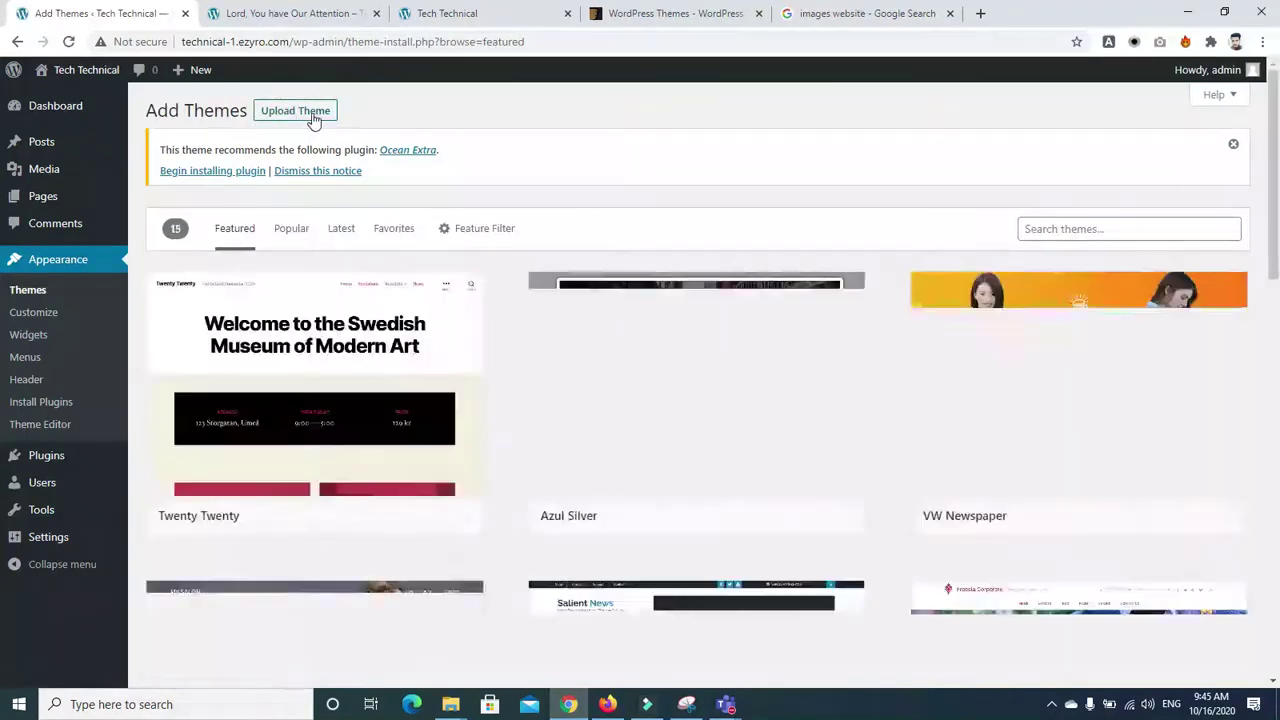
click(311, 117)
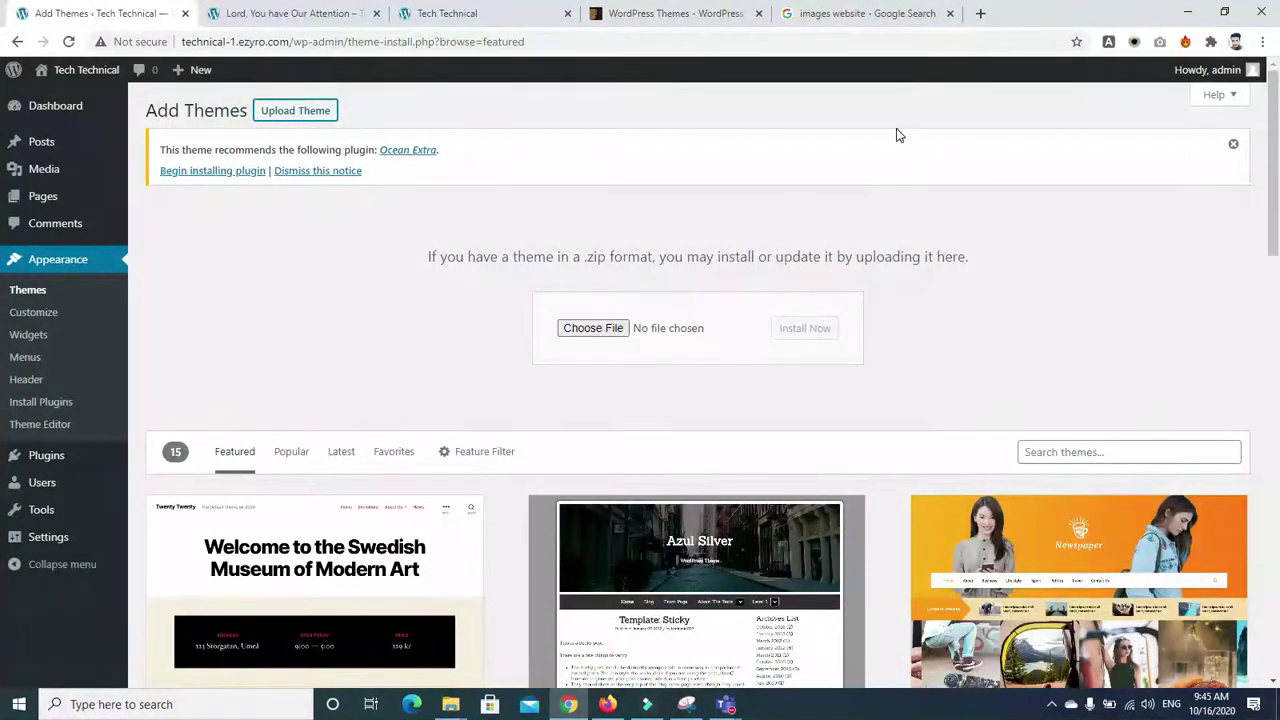
Search Google for "wordpress.org" in the image search's browser tab and open the WordPress.org website
click(882, 12)
click(806, 43)
text(google.com)
key(Return)
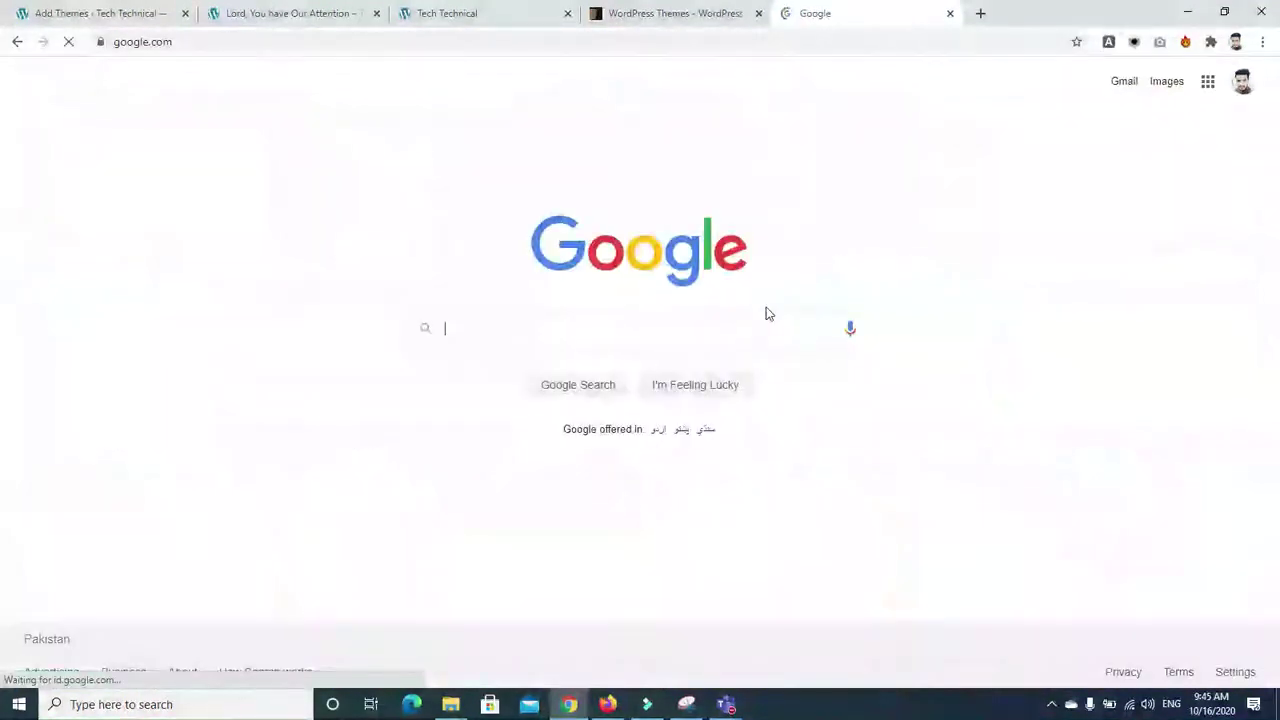
text(wordprre)
key(BackSpace)
key(BackSpace)
text(ess.org)
key(Return)
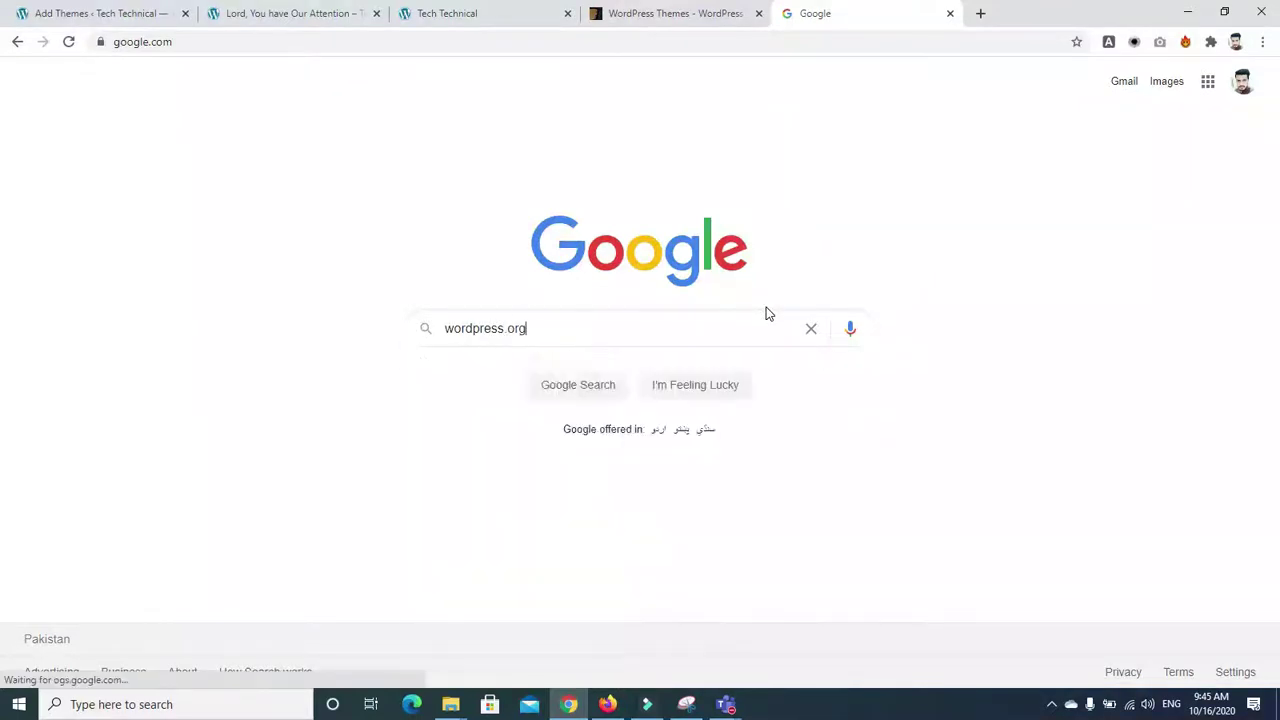
click(304, 224)
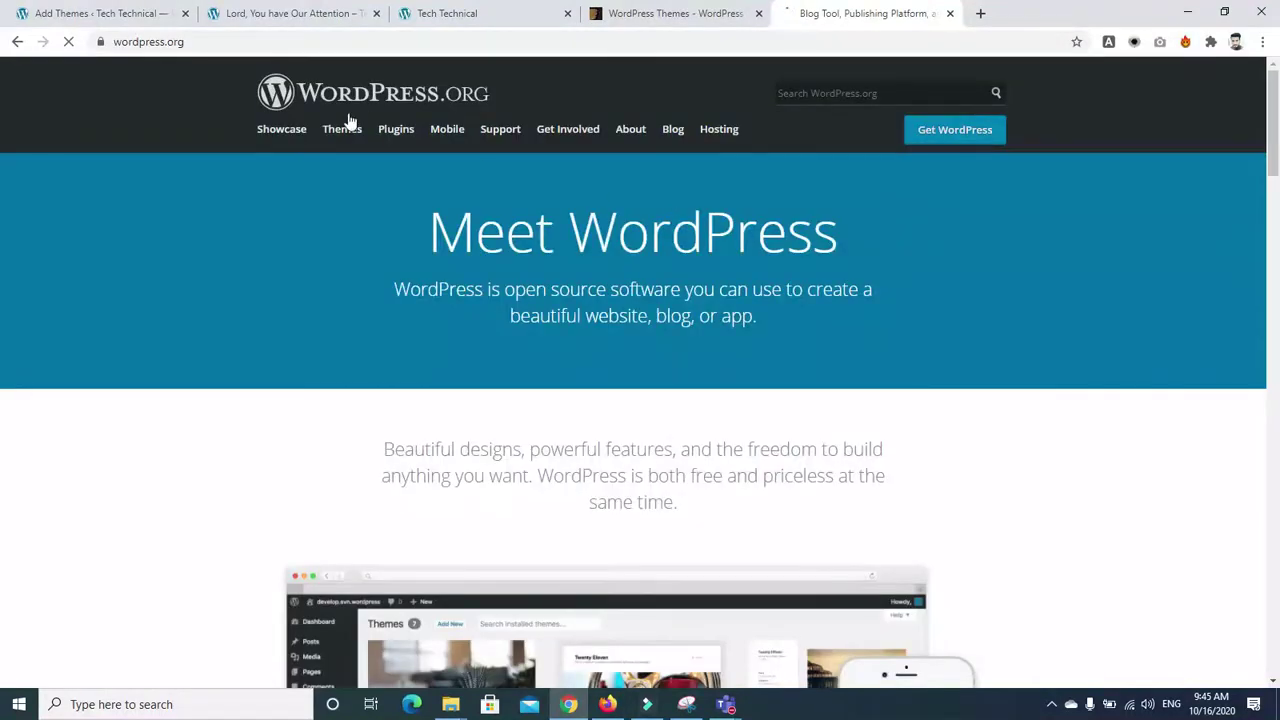
Open the WordPress.org theme directory, browse its popular themes and open the OceanWP theme's details page
click(343, 135)
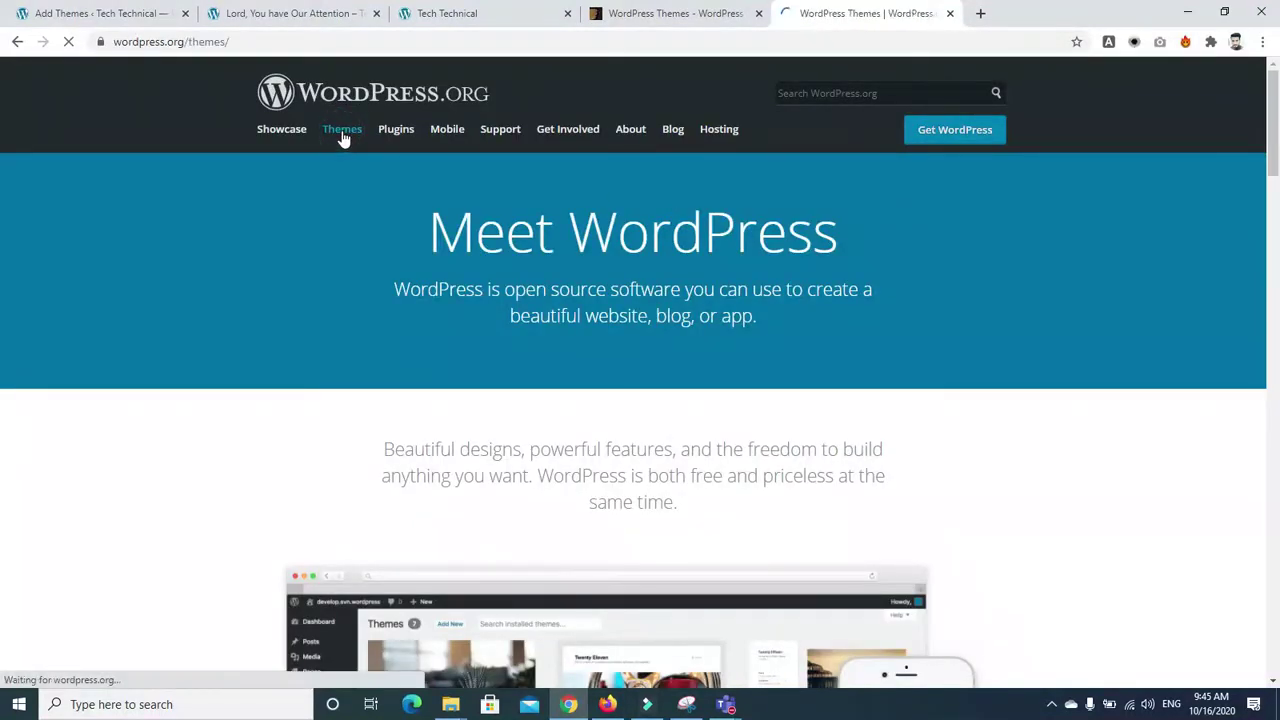
click(90, 13)
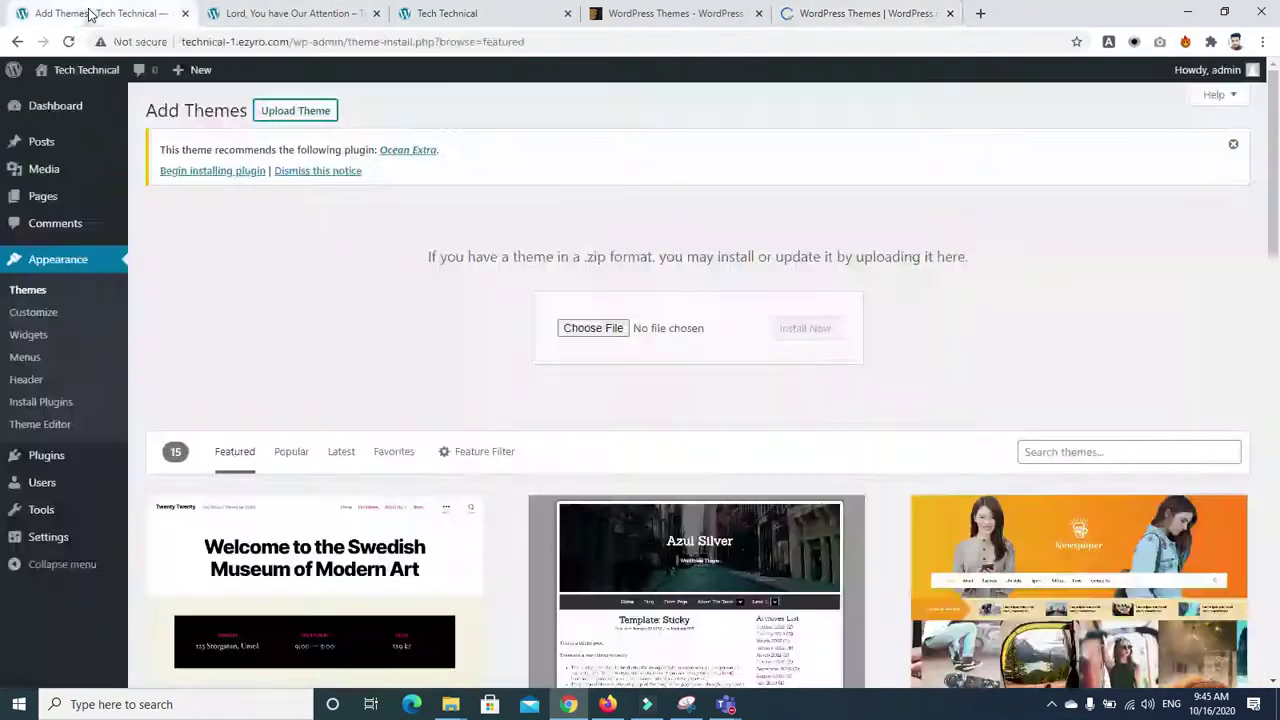
click(857, 13)
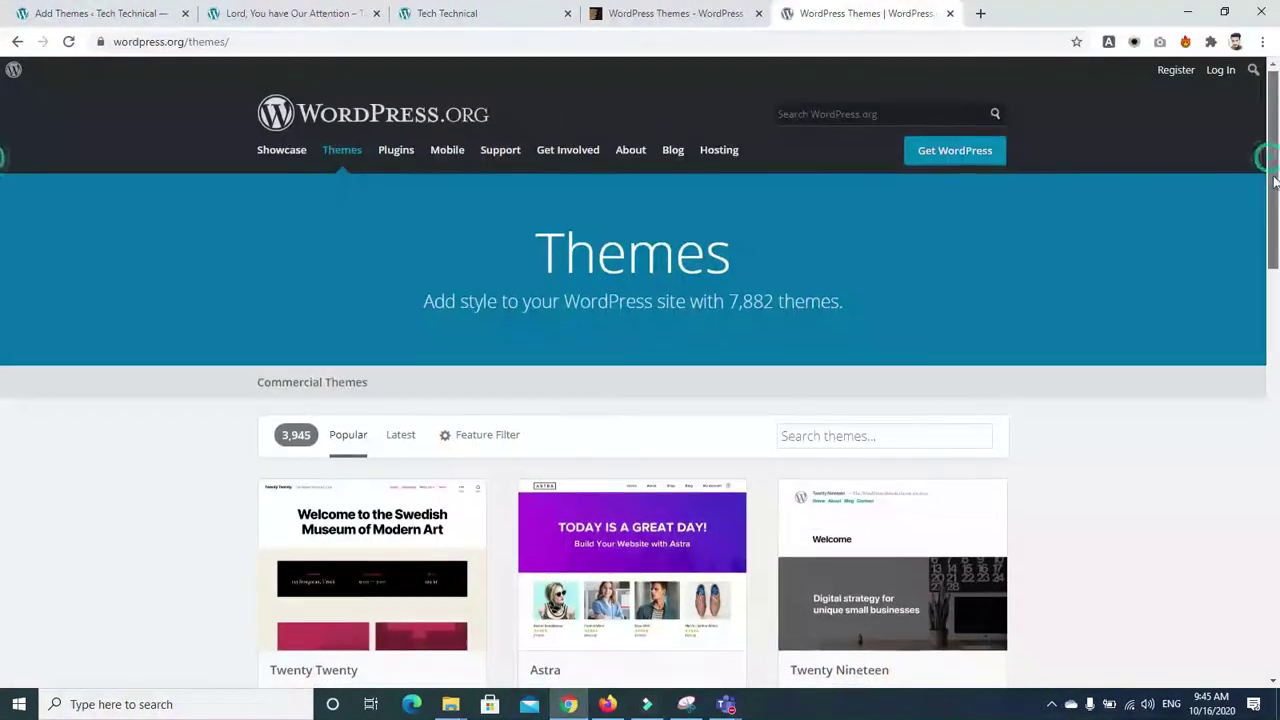
scroll(3, 290, down, 5)
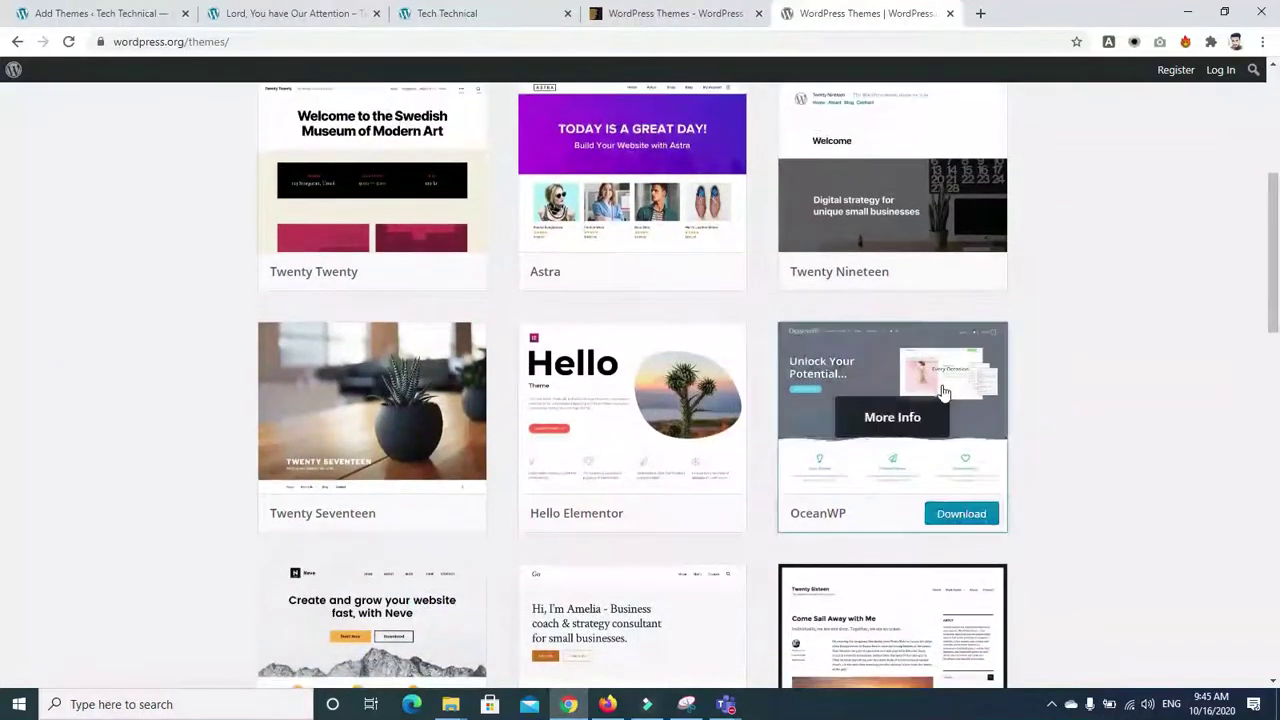
click(889, 414)
drag(1273, 258, 1277, 325)
scroll(3, 200, up, 4)
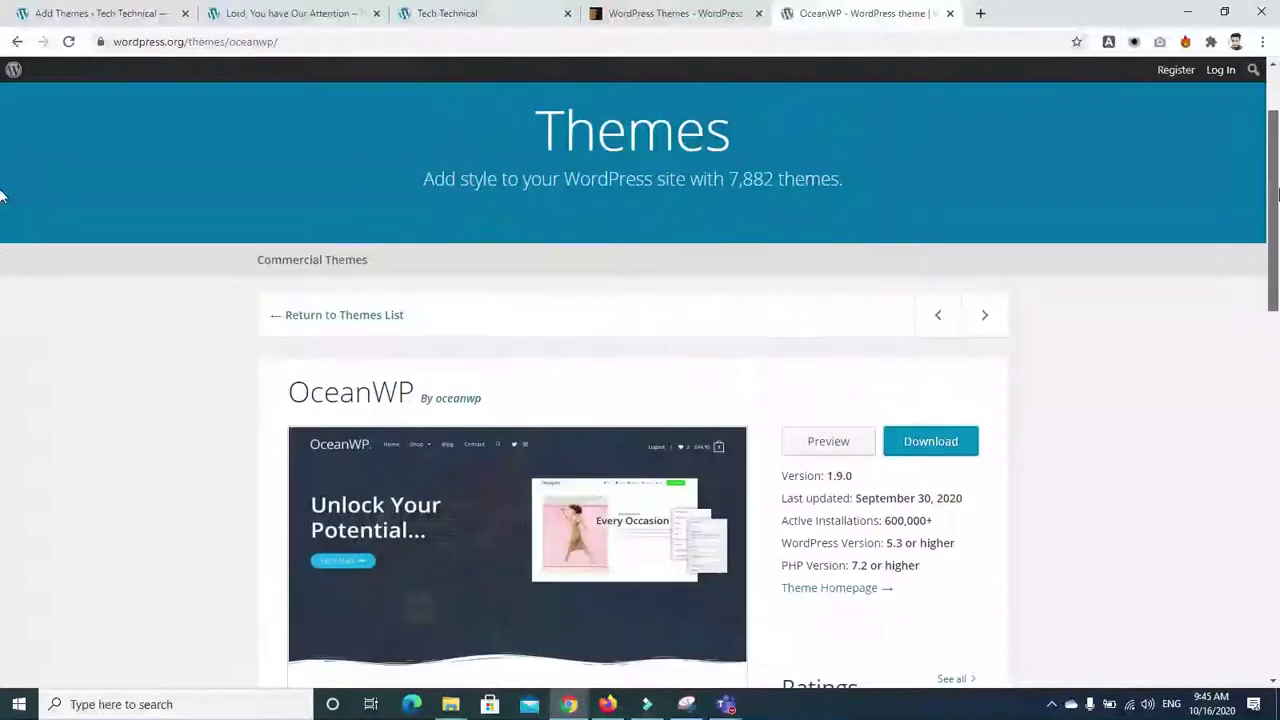
scroll(2, 245, down, 2)
Preview the OceanWP theme on WordPress.org and look through its sample blog page
click(814, 284)
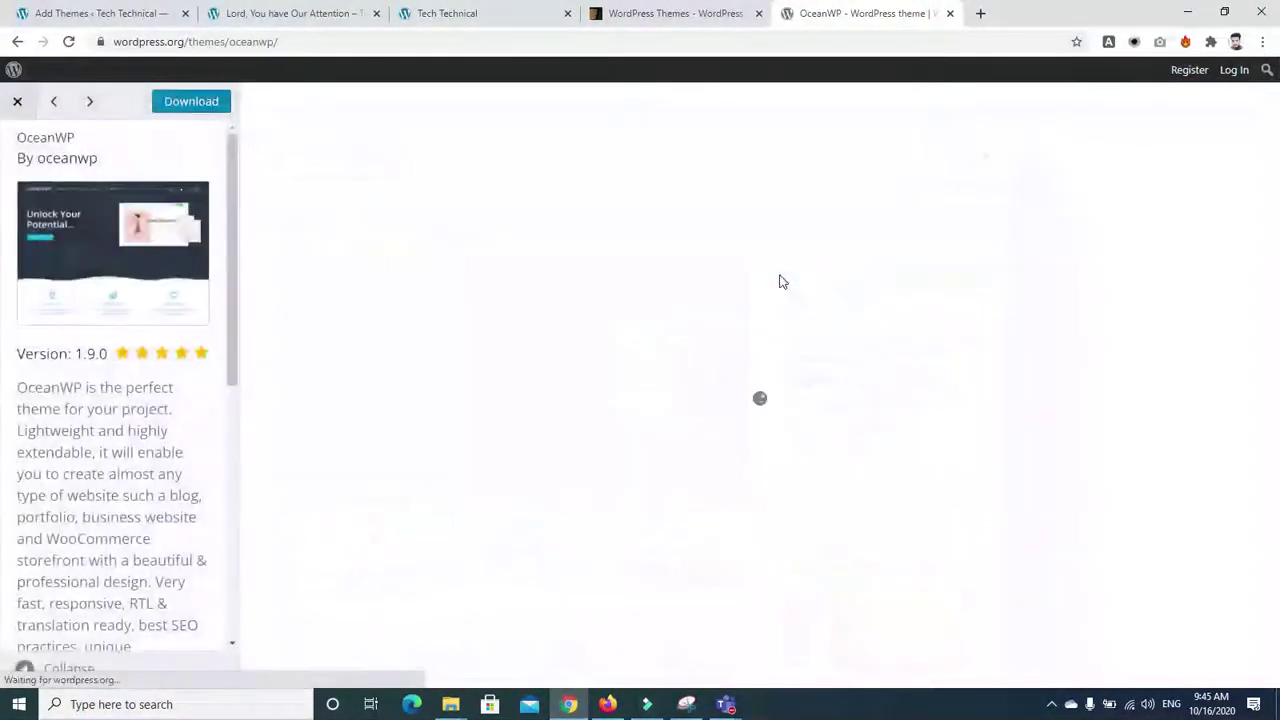
click(274, 271)
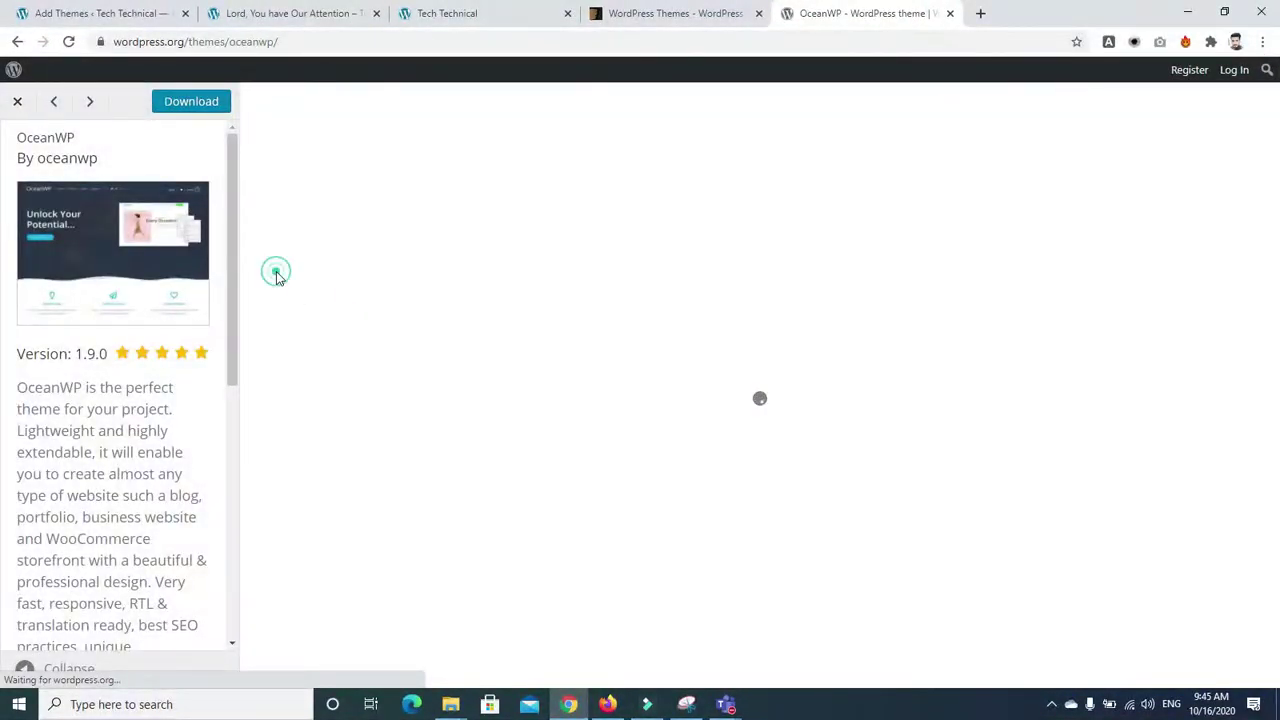
drag(1273, 188, 1250, 646)
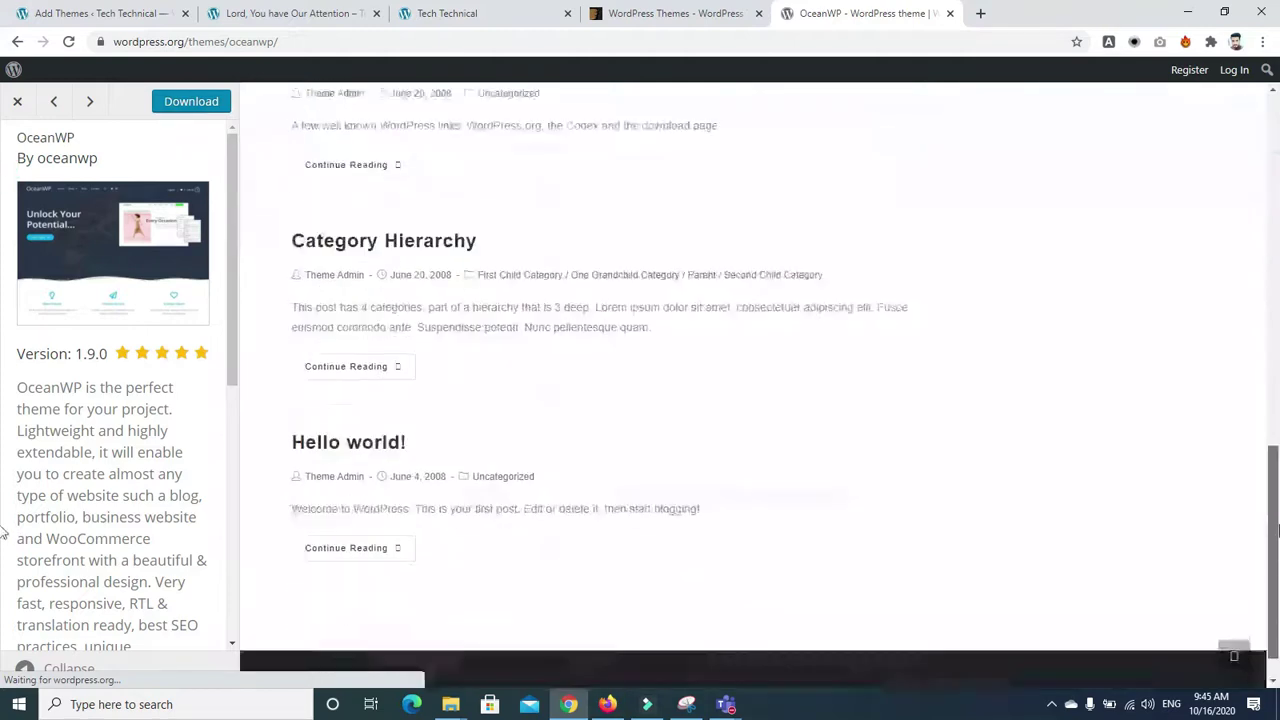
drag(236, 198, 237, 163)
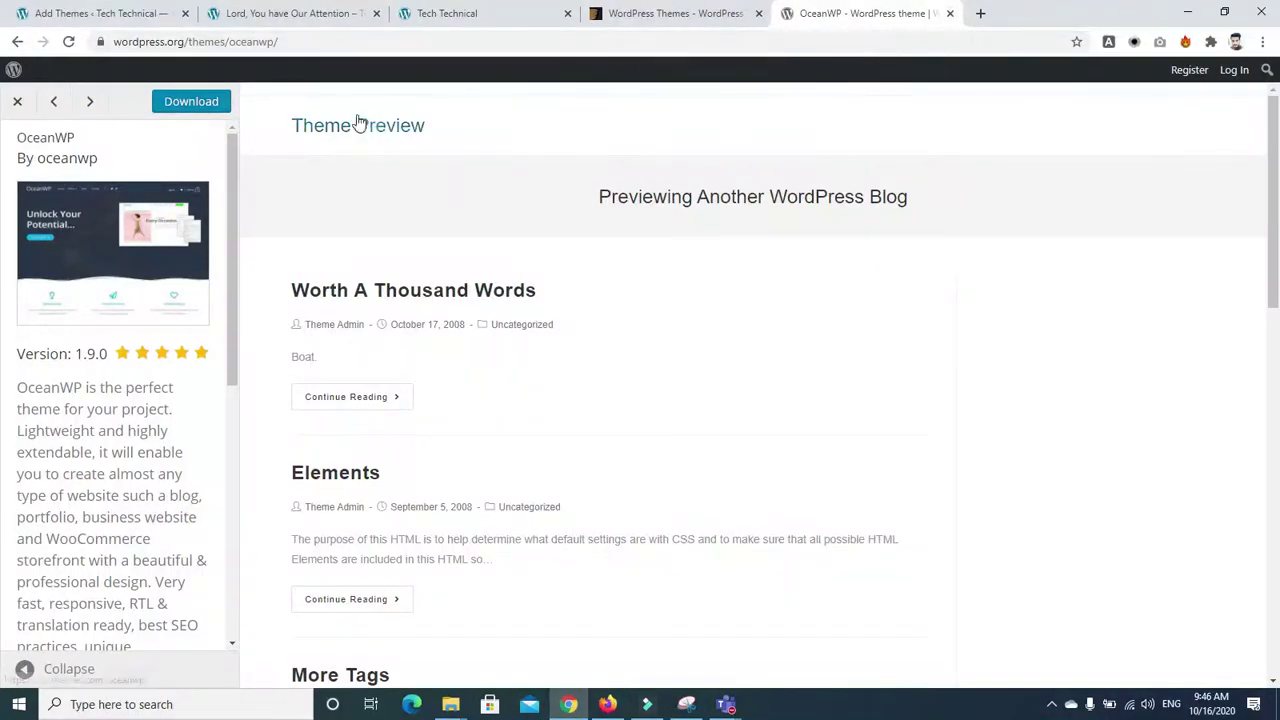
Return to the WordPress.org home page and reopen the theme directory
click(15, 43)
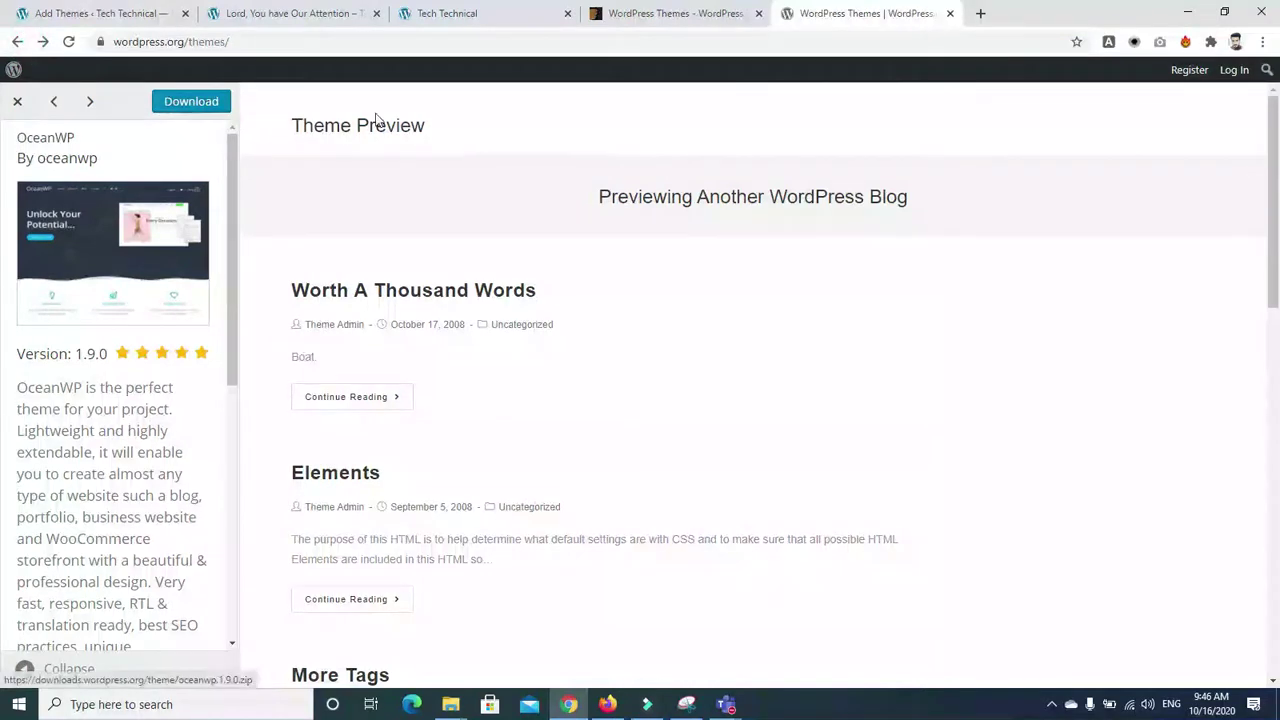
click(16, 42)
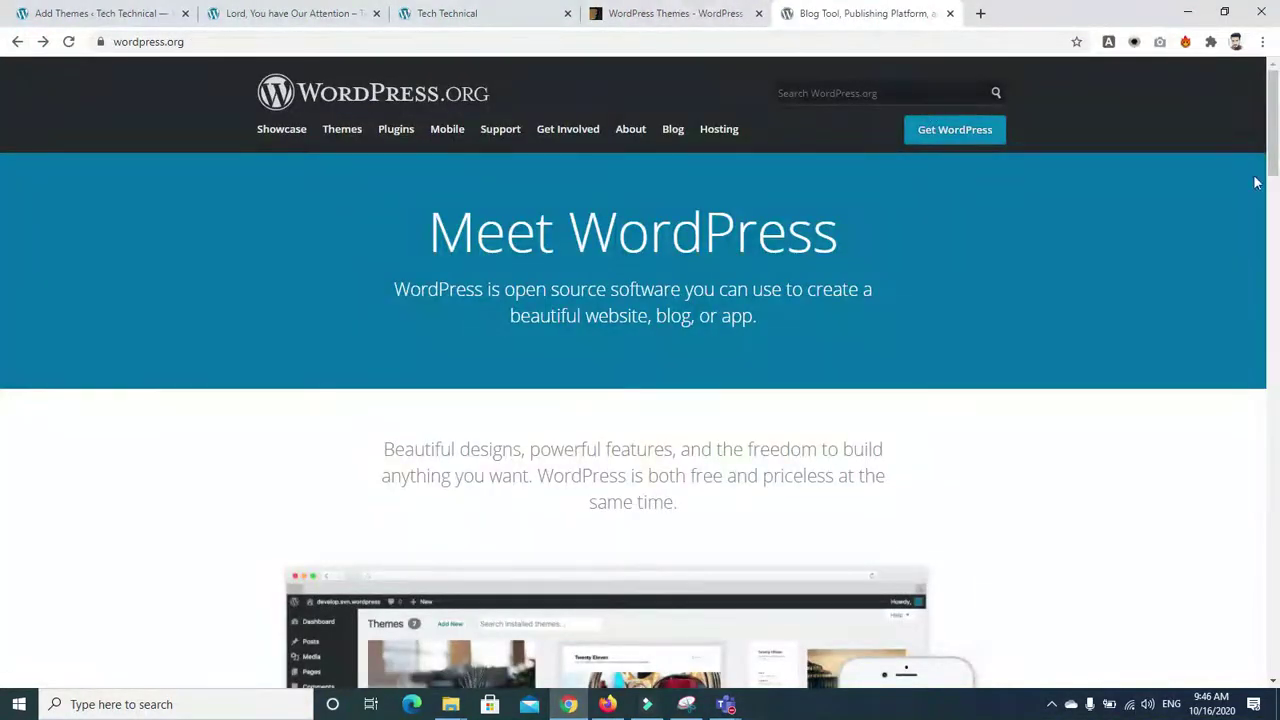
scroll(2, 229, down, 6)
scroll(2, 229, up, 6)
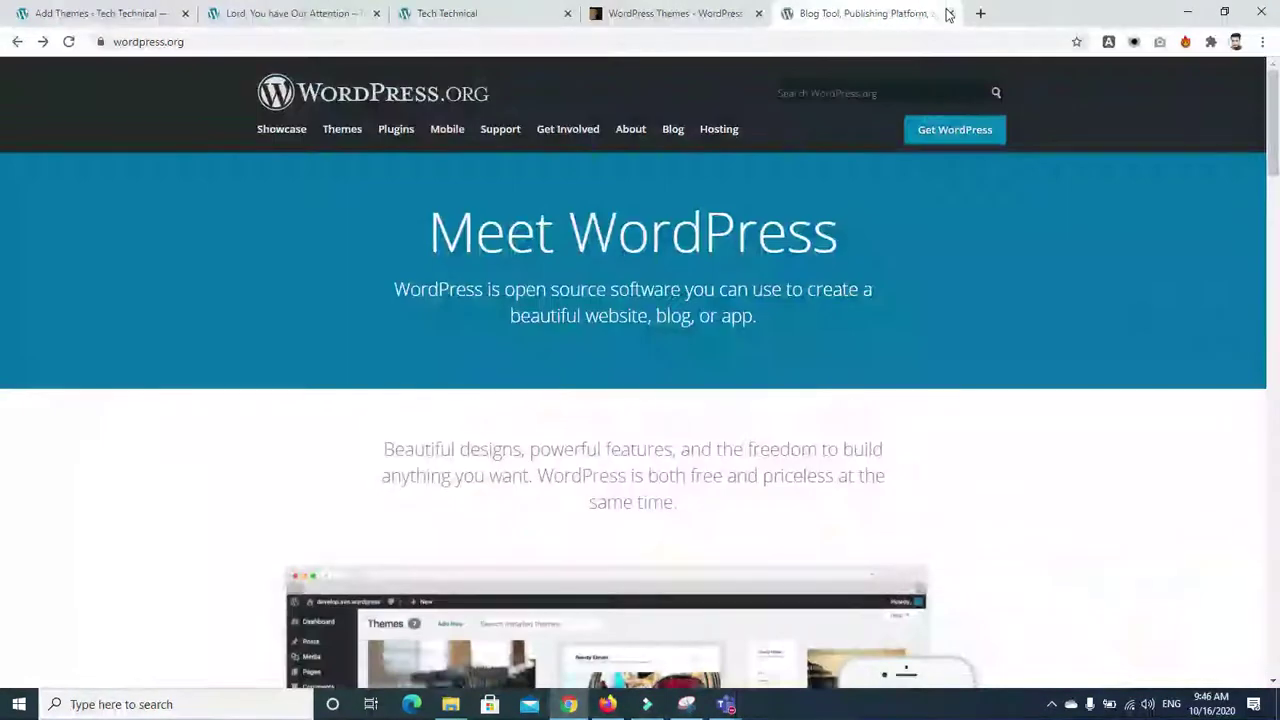
click(338, 129)
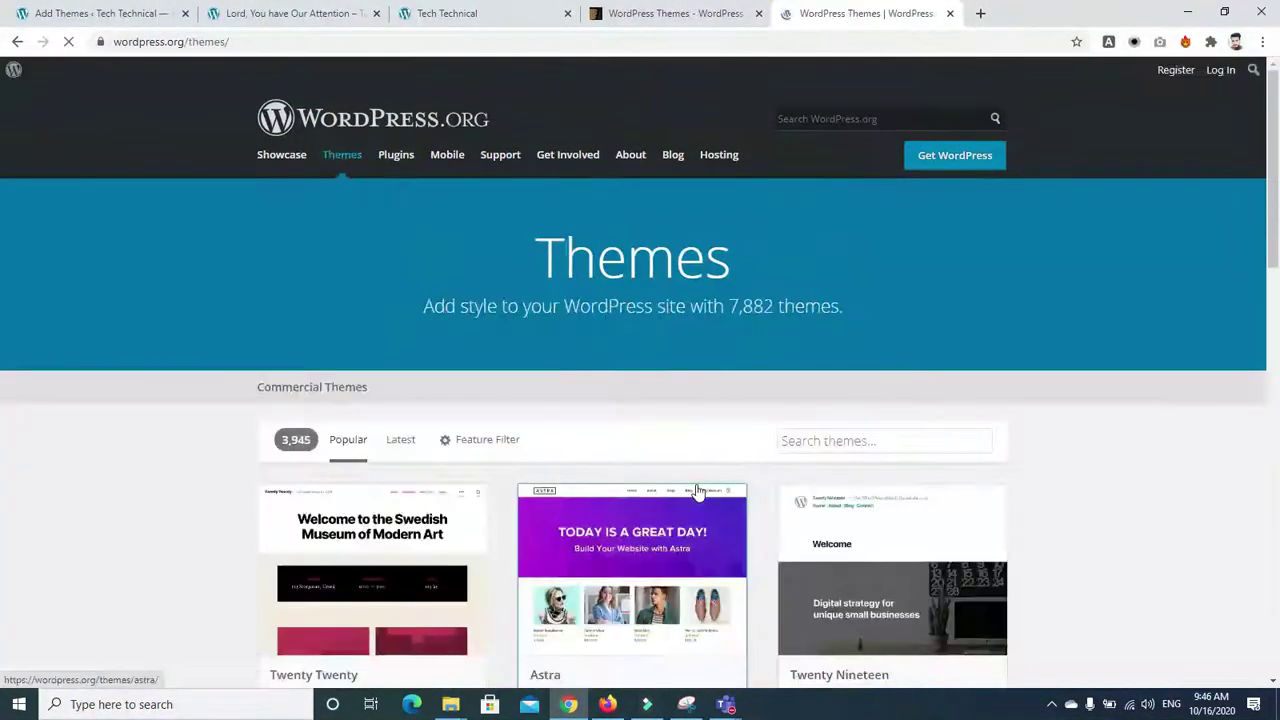
mouse_move(720, 607)
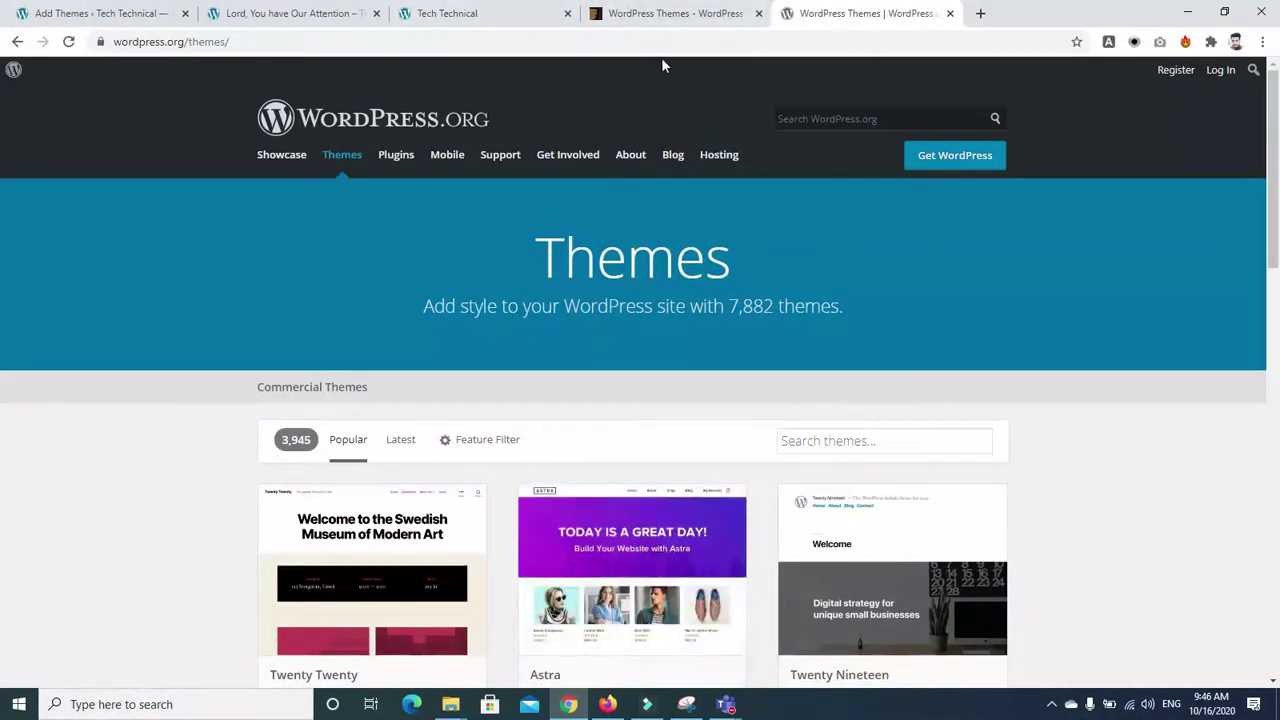
Check the file chooser for the theme .zip upload without picking a file, and return to the site's list of installed themes
click(100, 14)
click(588, 335)
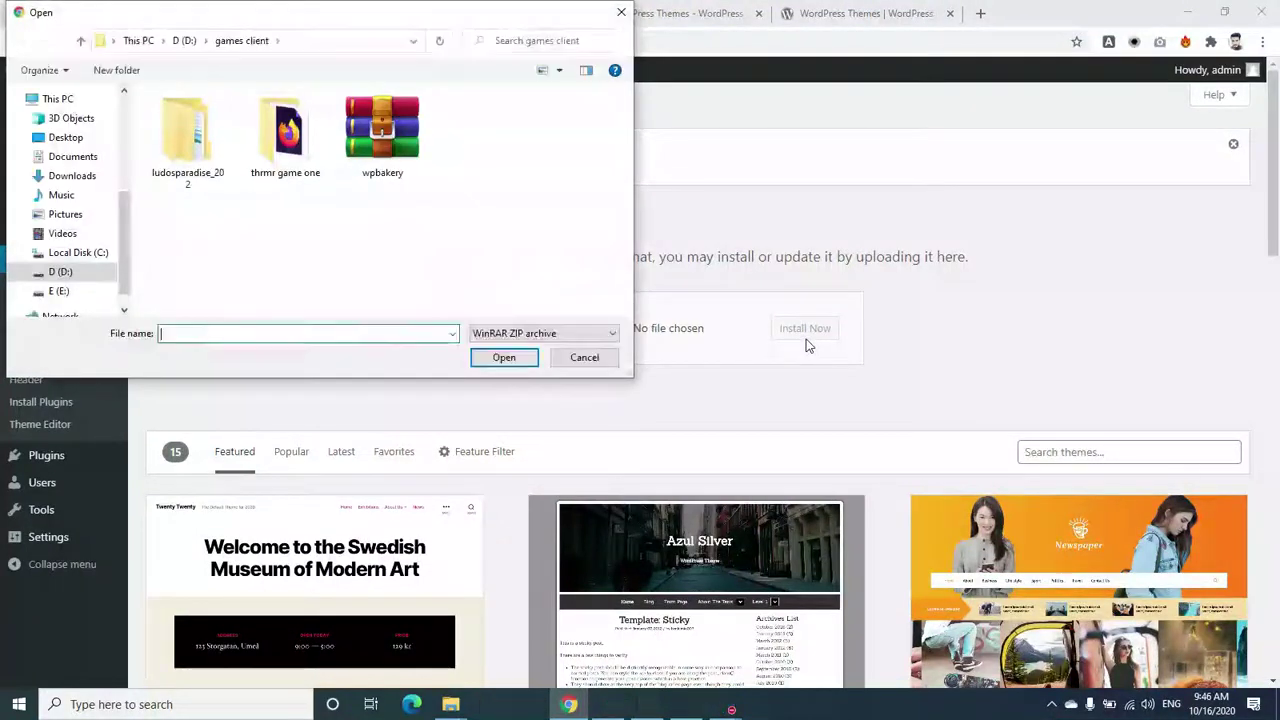
click(582, 357)
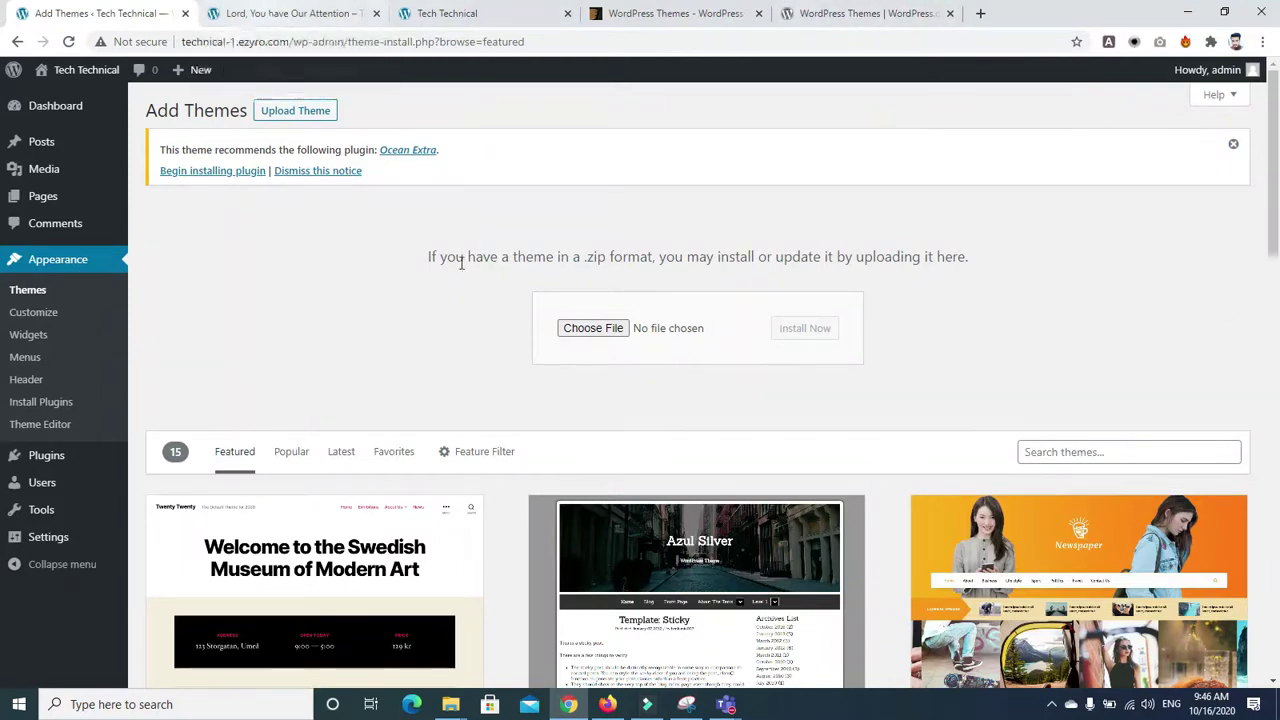
click(30, 290)
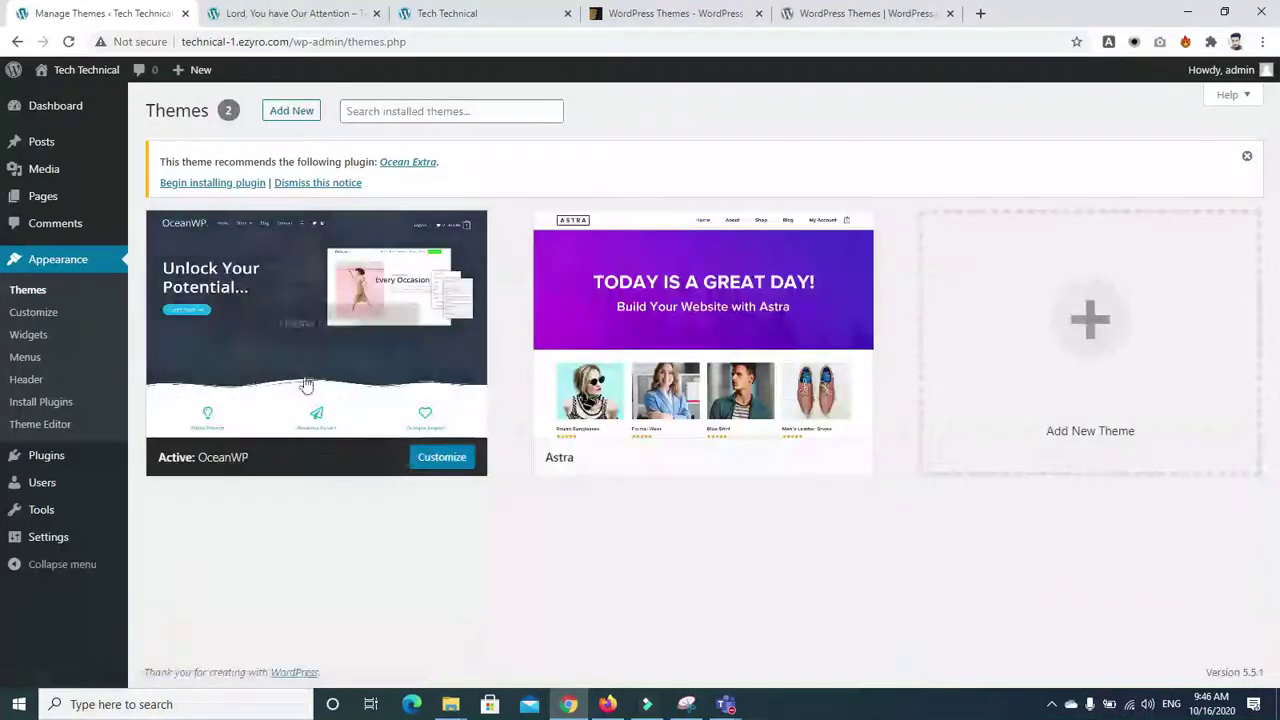
mouse_move(322, 410)
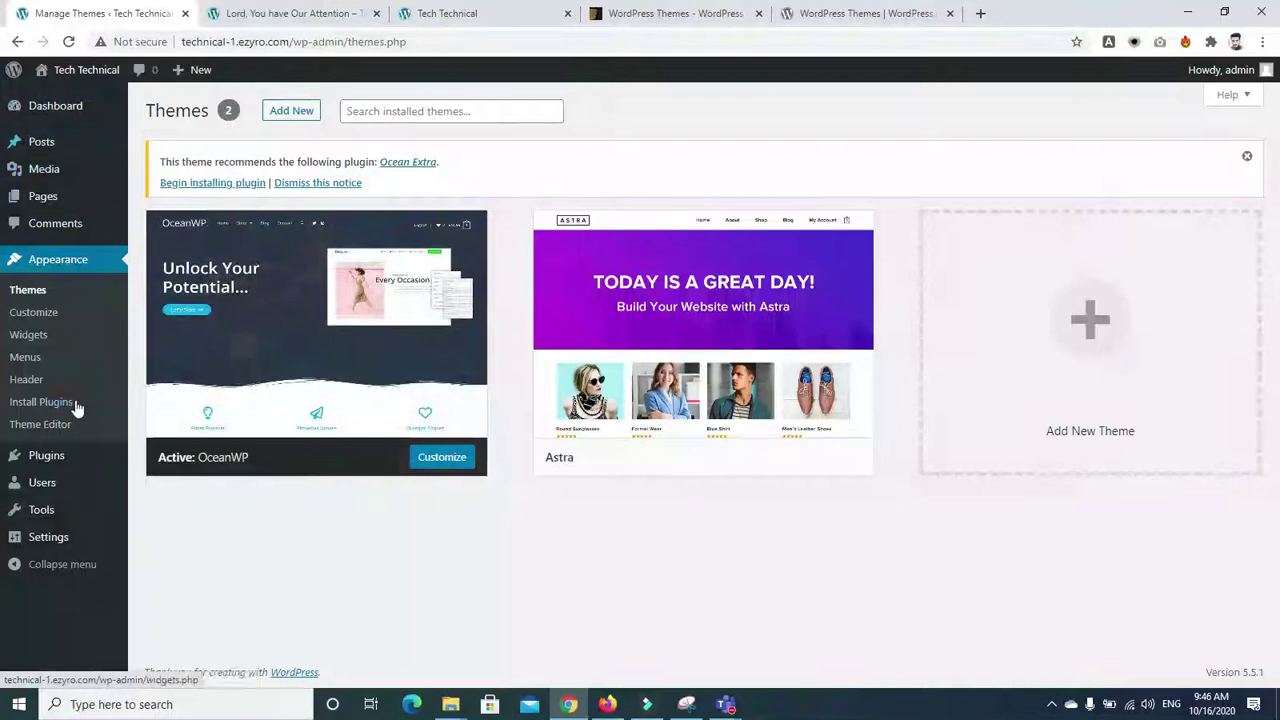
mouse_move(122, 140)
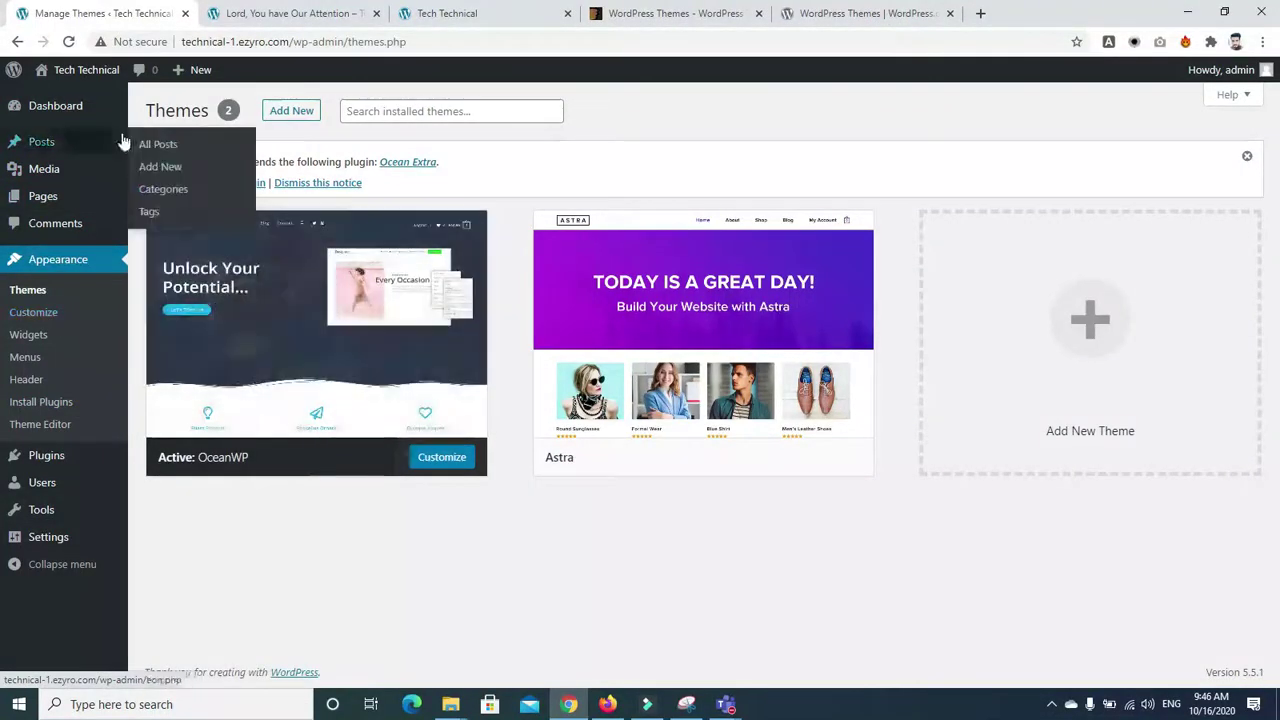
Close the draft post preview, reload the Tech Technical home page and examine its navigation and Shop submenu
click(246, 14)
click(66, 43)
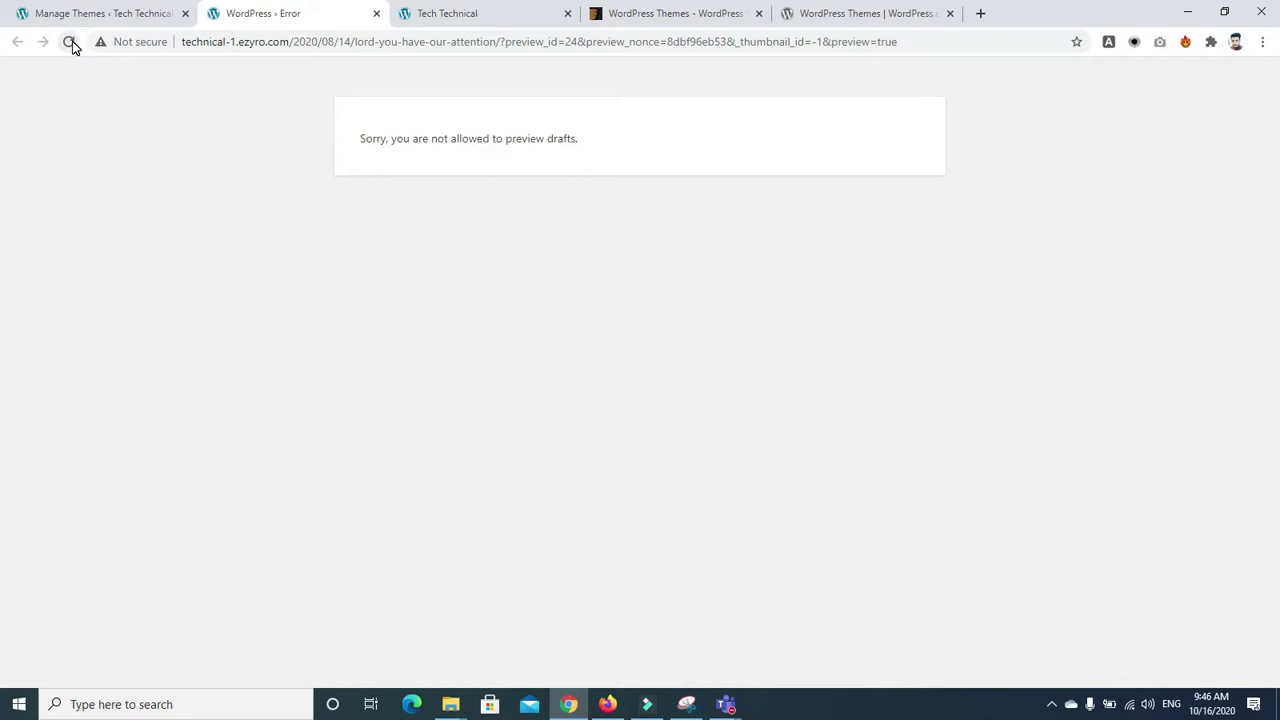
click(70, 43)
click(376, 13)
click(69, 42)
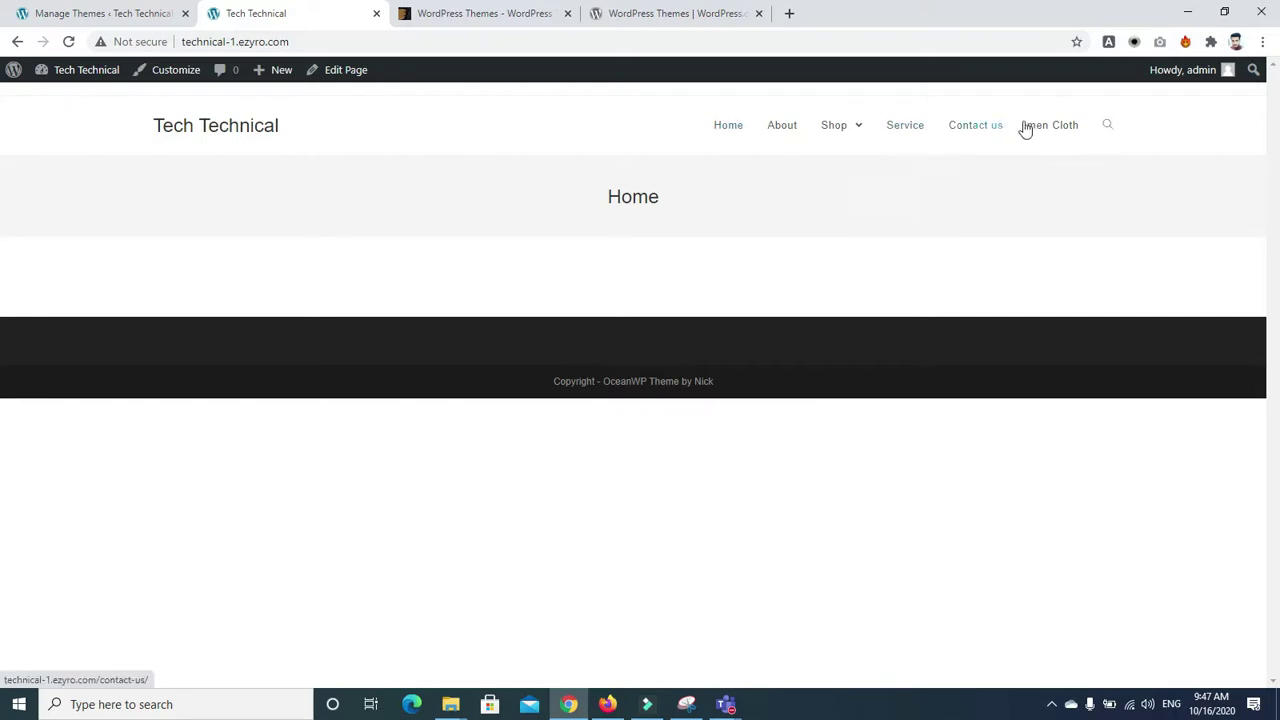
mouse_move(846, 131)
mouse_move(866, 214)
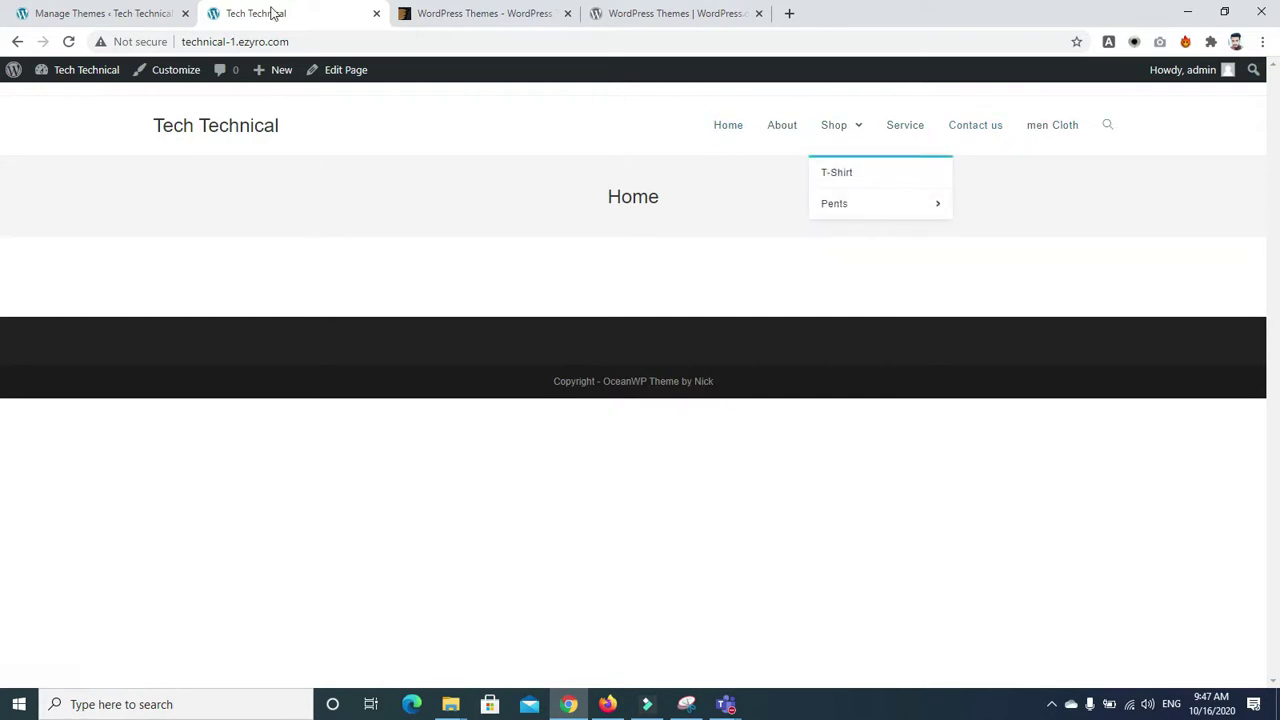
Open the site's menu settings and review the structure and display location of main-menu
click(97, 12)
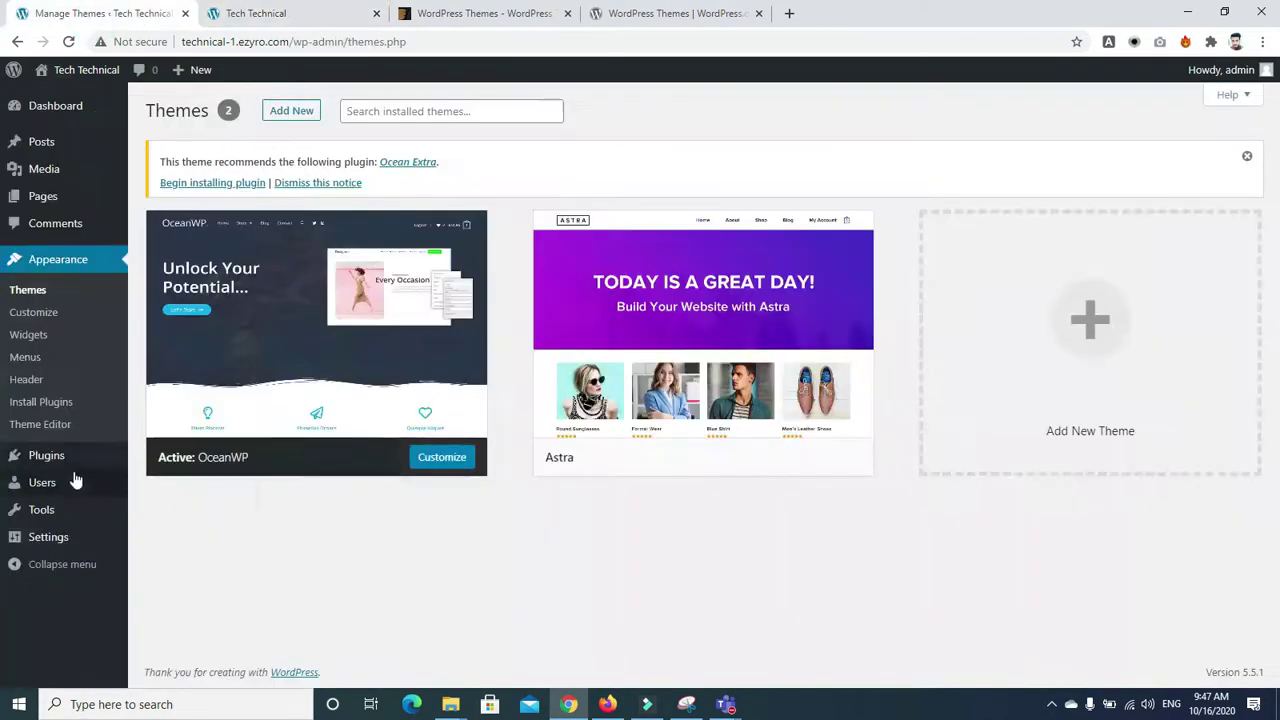
click(35, 366)
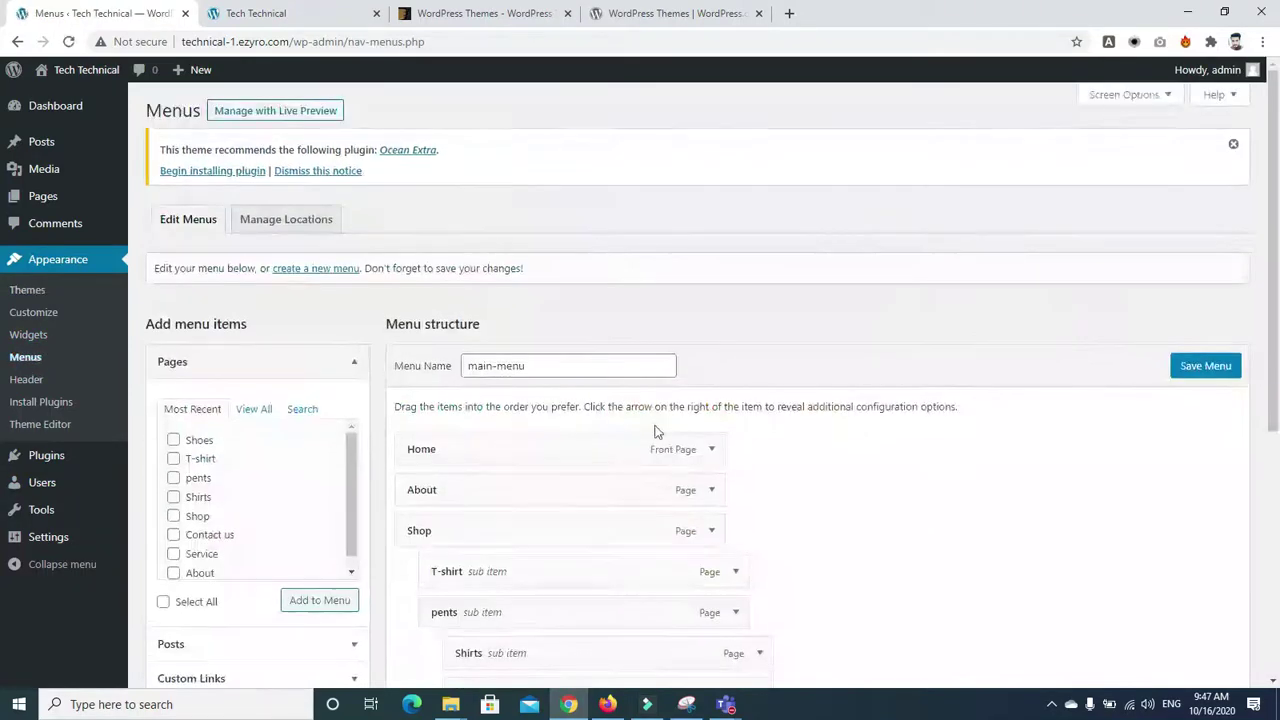
scroll(620, 470, down, 5)
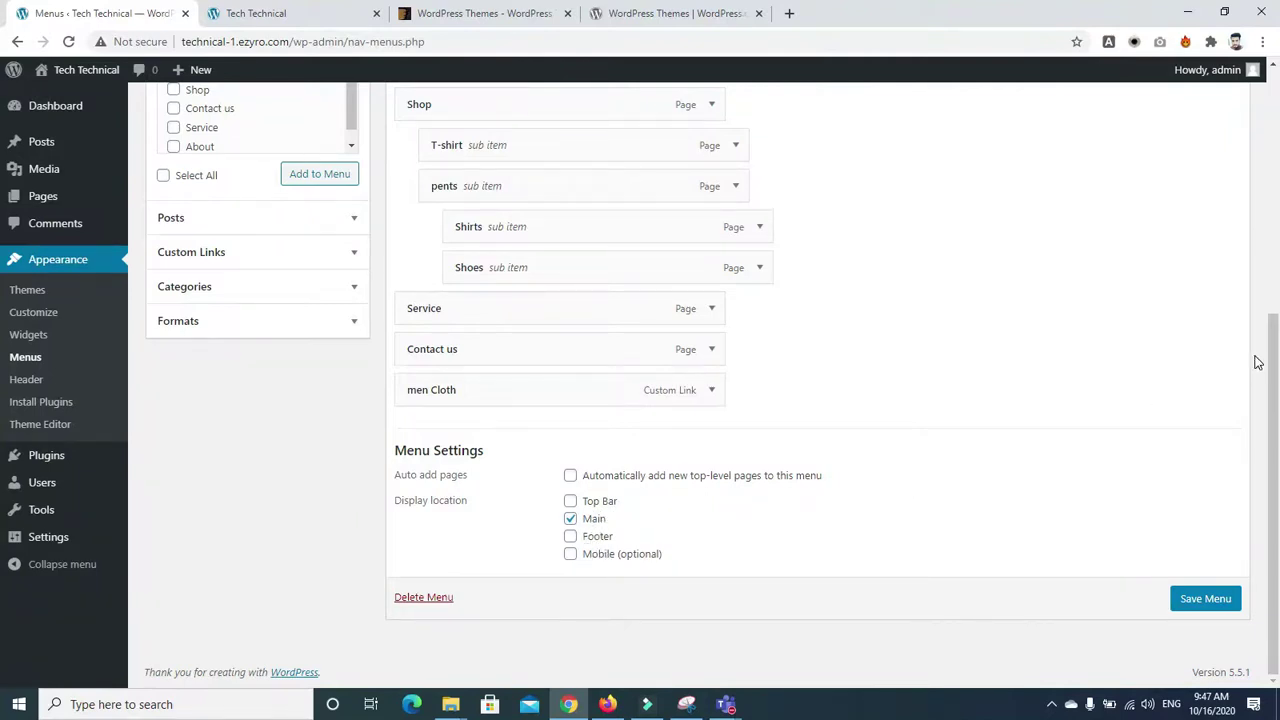
drag(1273, 362, 1273, 136)
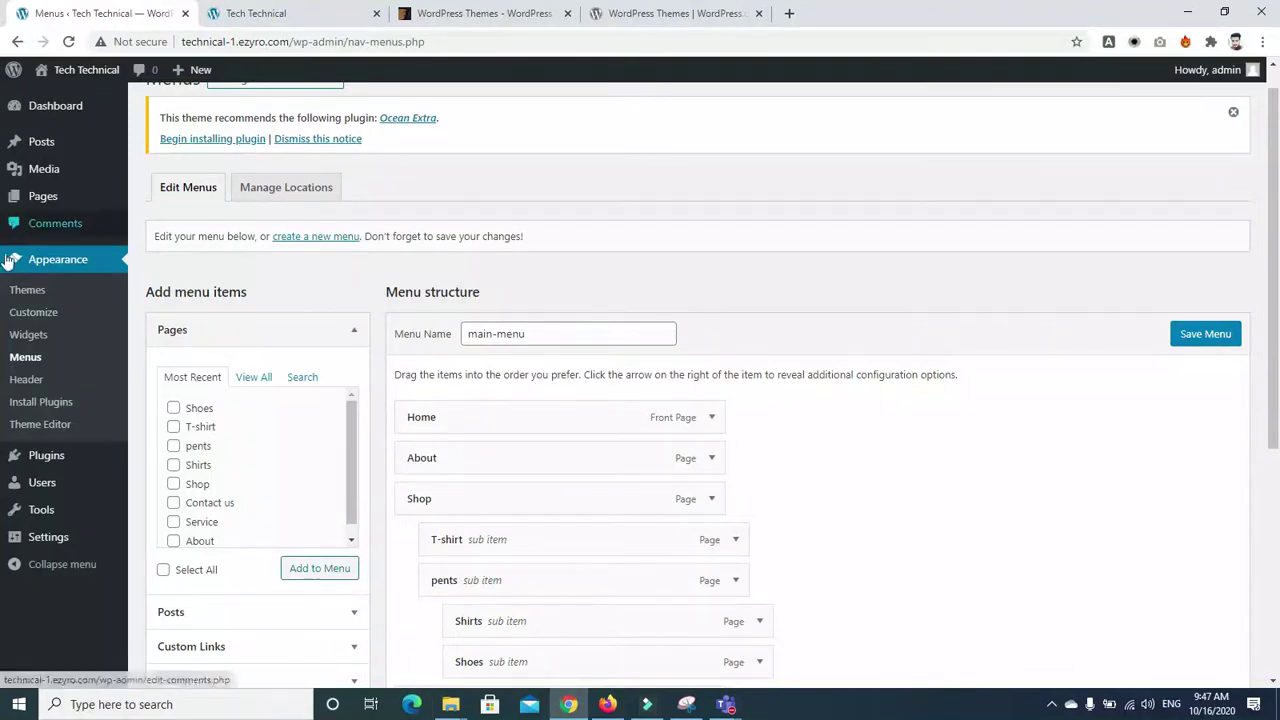
mouse_move(35, 468)
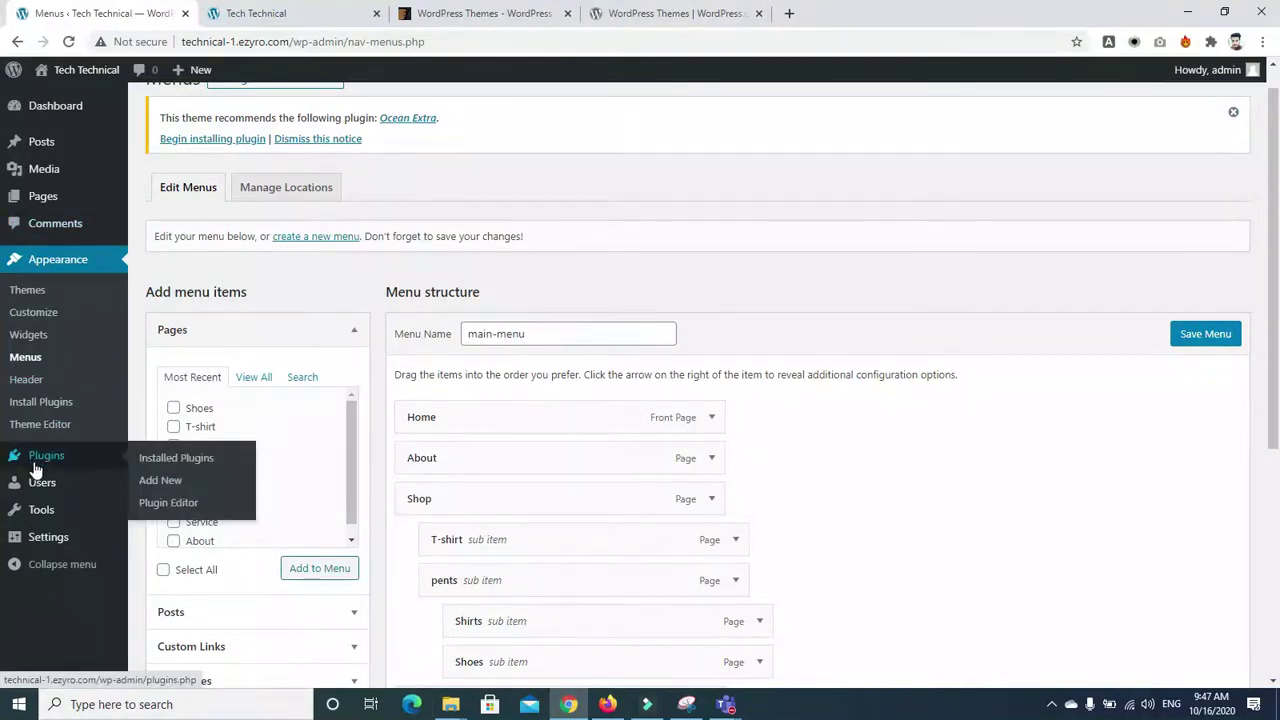
Open the theme Customizer and look over OceanWP's settings sections, including a brief visit to the Premium Addons page
click(22, 316)
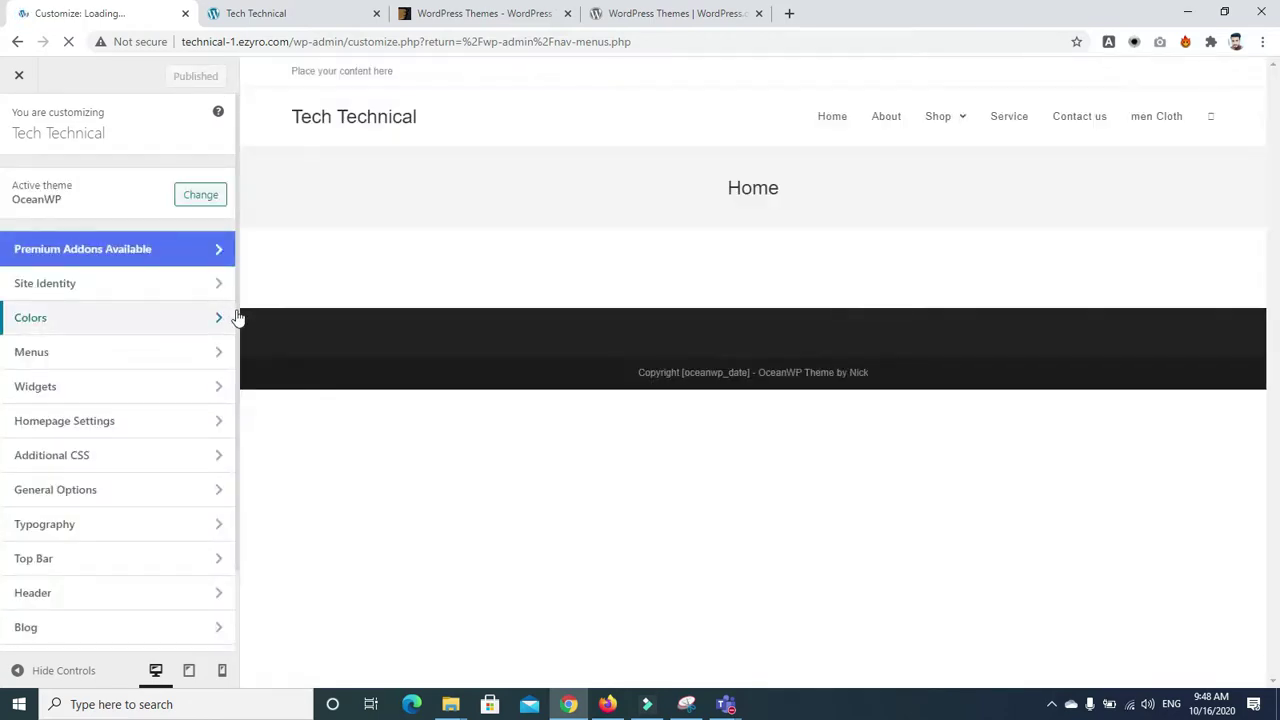
click(236, 367)
click(238, 649)
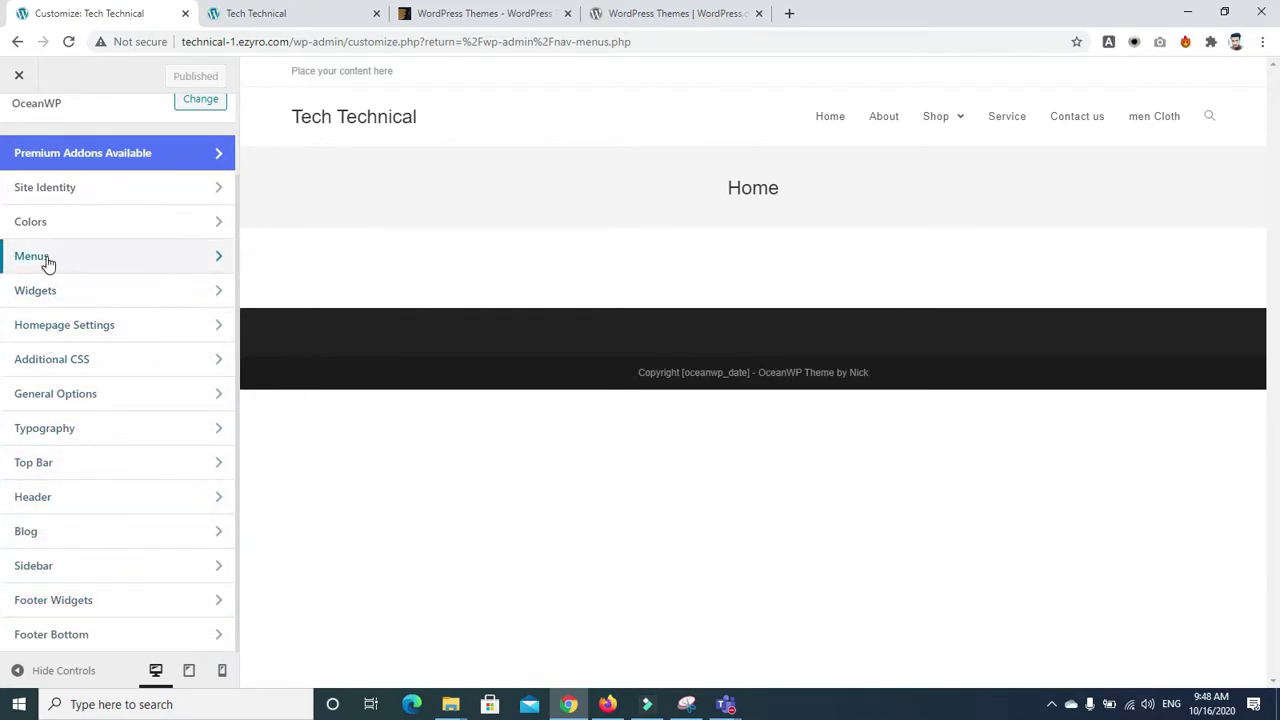
click(237, 158)
click(238, 198)
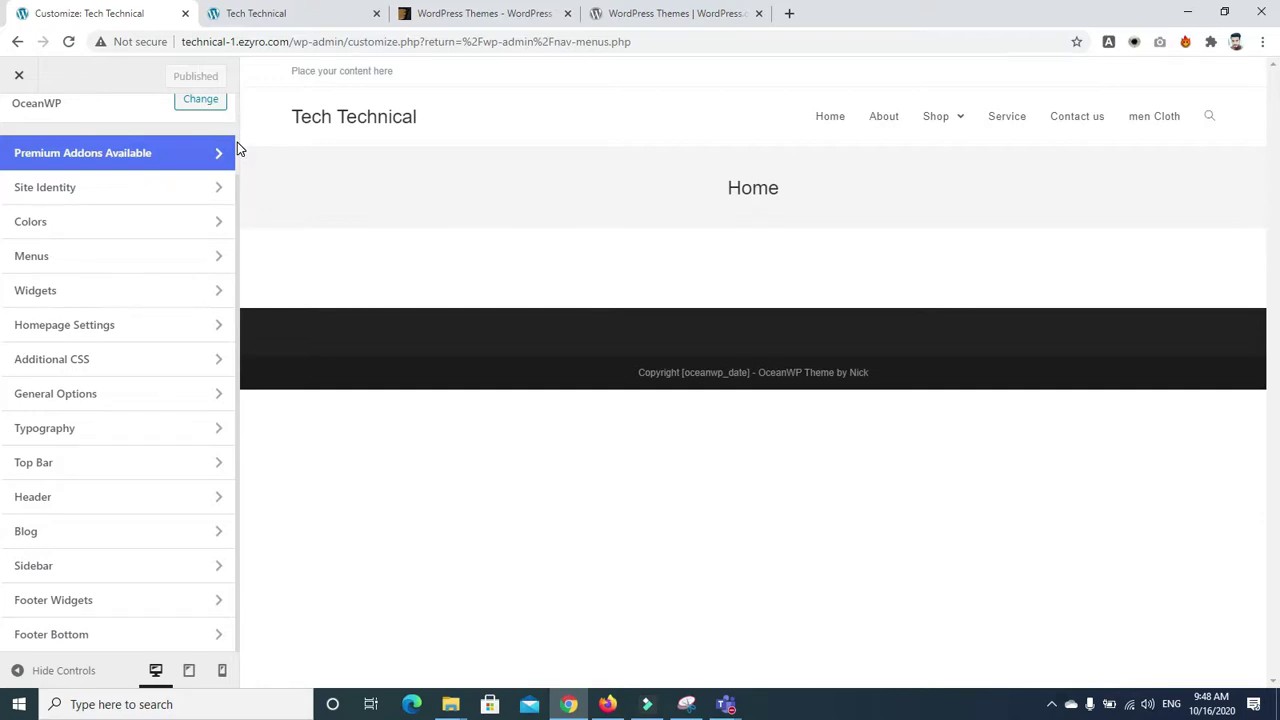
click(170, 158)
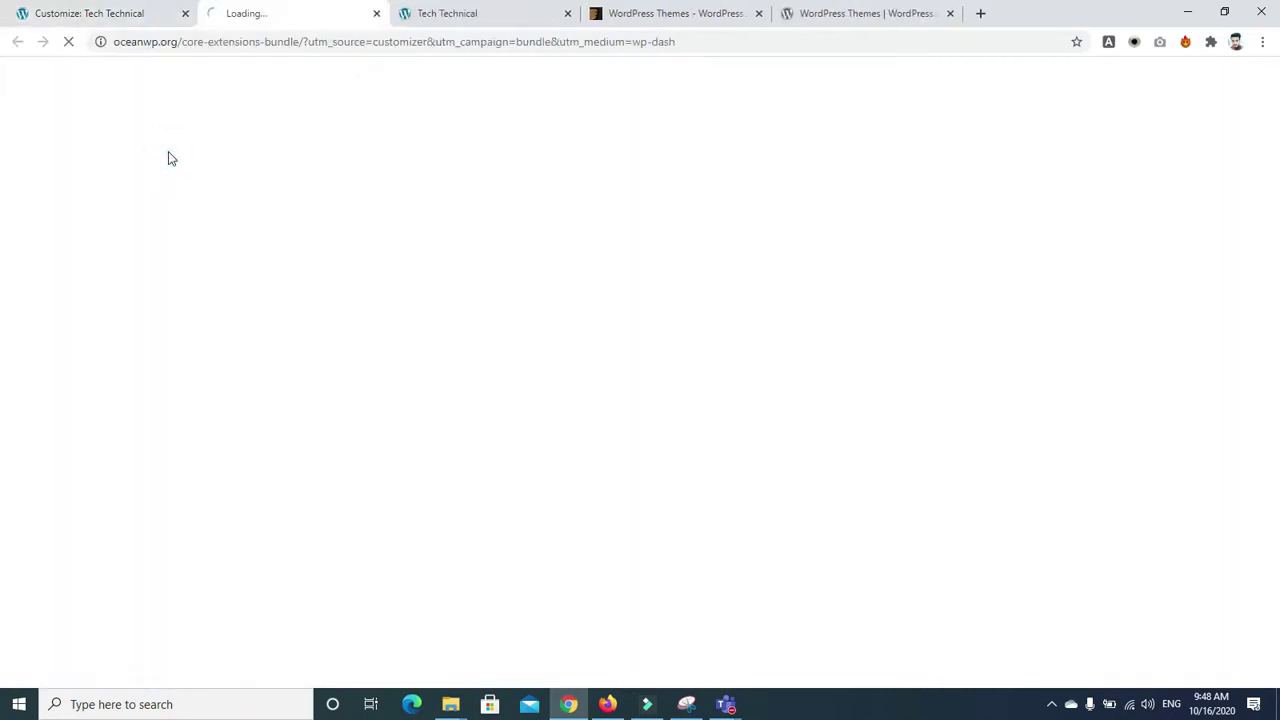
click(374, 14)
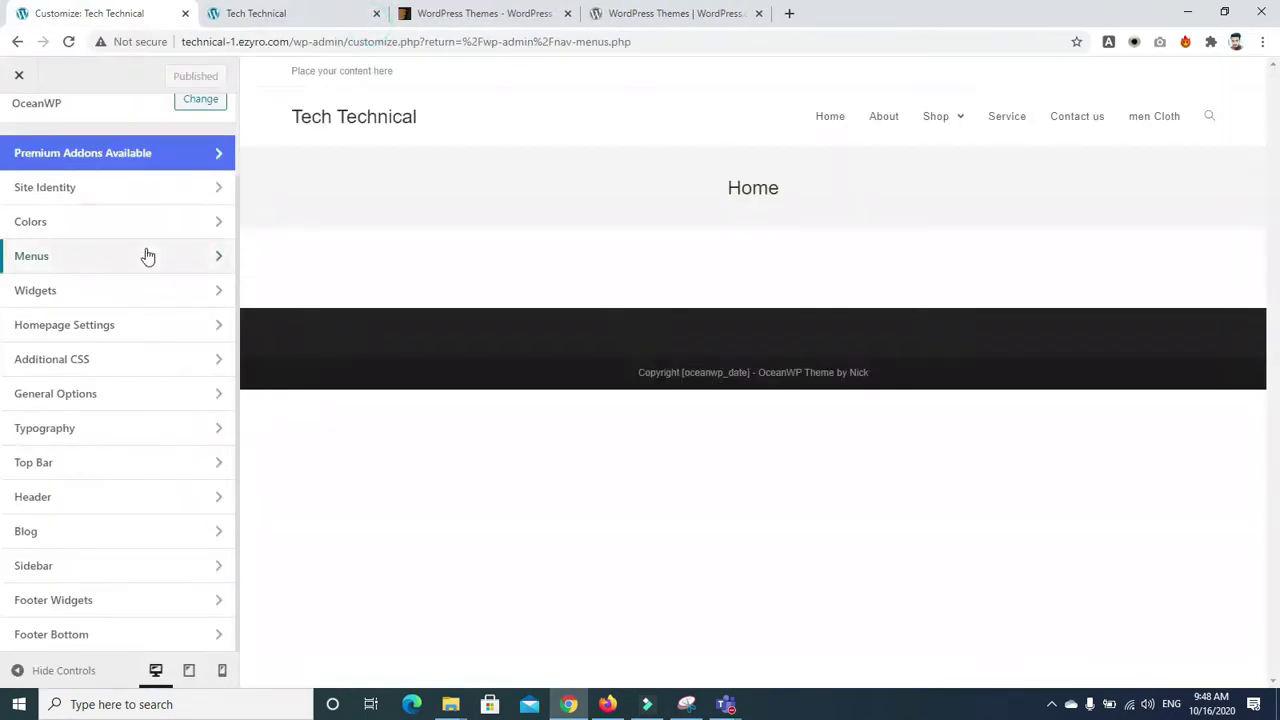
Open the Site Identity settings in the Customizer and look over the site title, tagline and site icon options
click(165, 194)
click(94, 212)
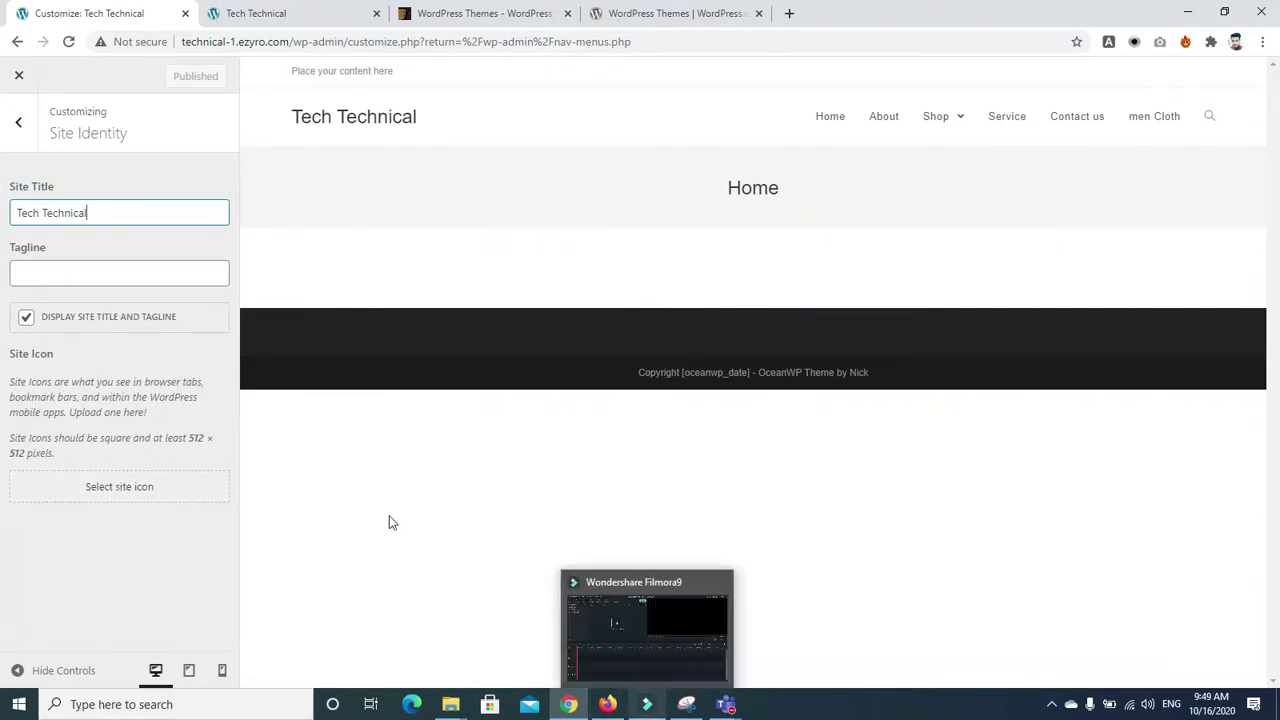
click(253, 538)
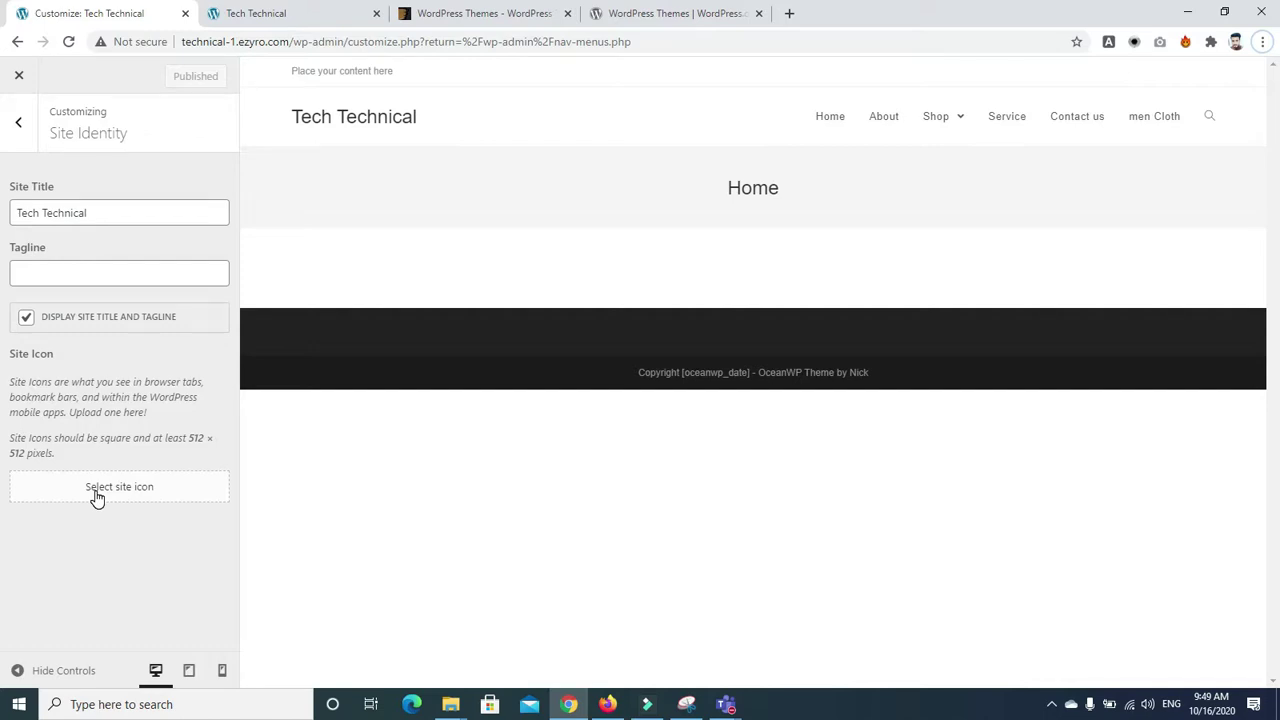
Set the first Media Library image as the site icon, cropped closely around the logo, and remove the icon again
click(96, 494)
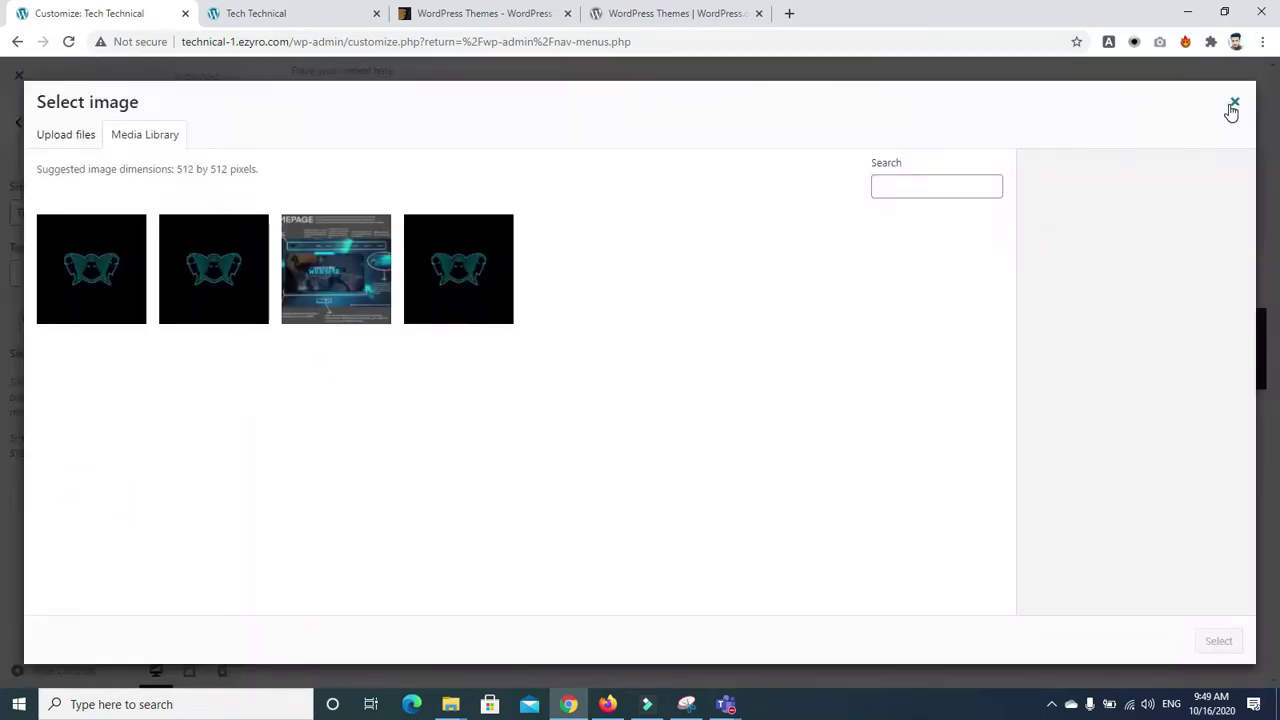
click(1233, 104)
click(109, 487)
click(81, 306)
click(1216, 641)
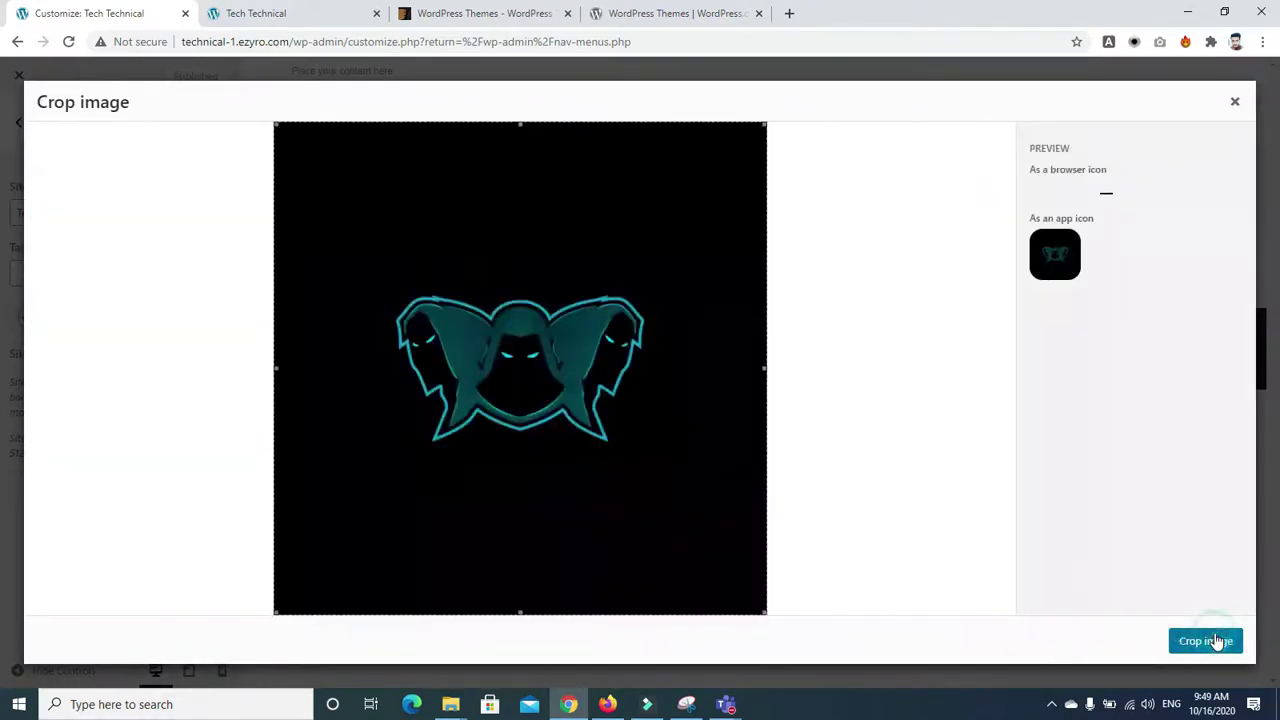
drag(517, 606, 537, 437)
drag(466, 300, 574, 389)
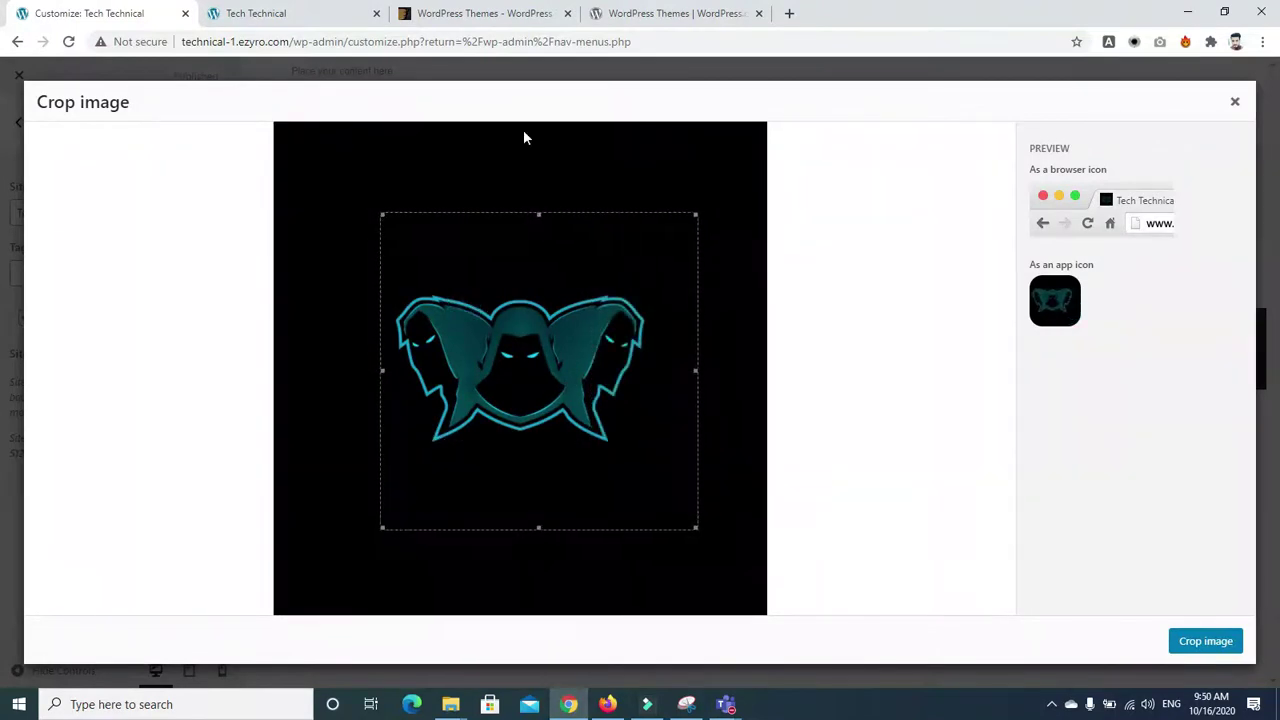
drag(539, 214, 538, 280)
drag(535, 328, 551, 294)
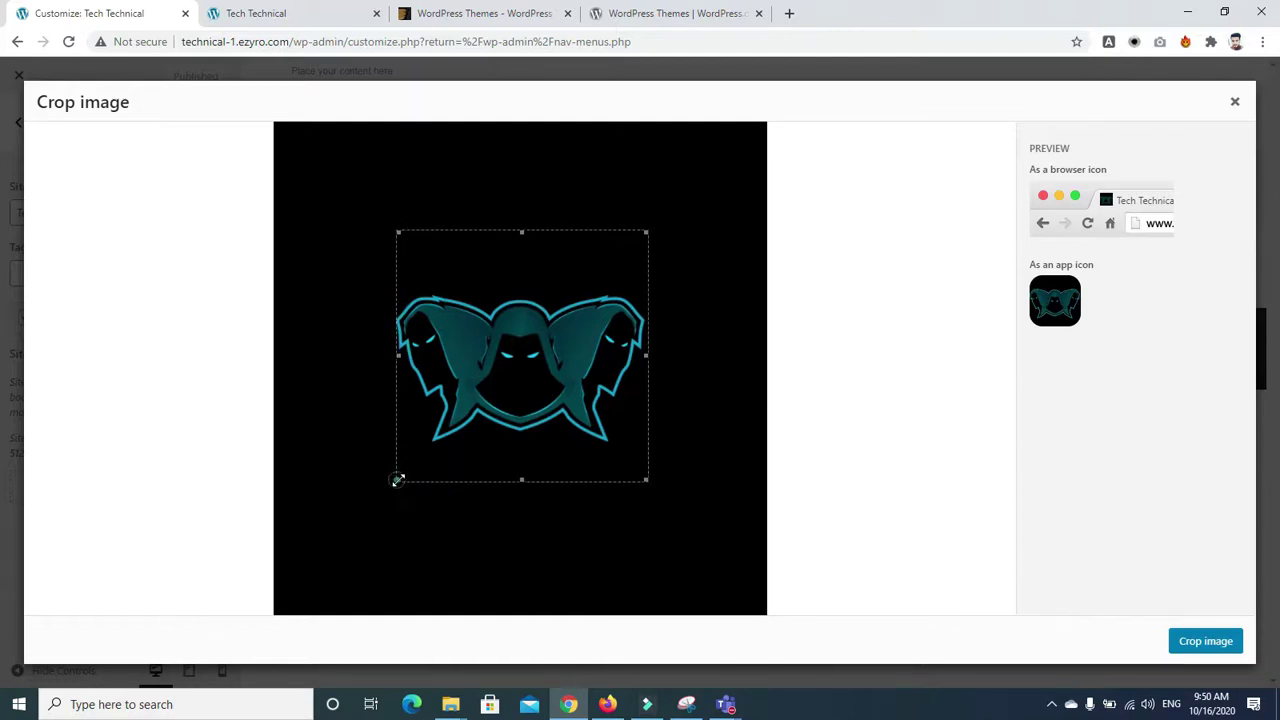
click(1210, 641)
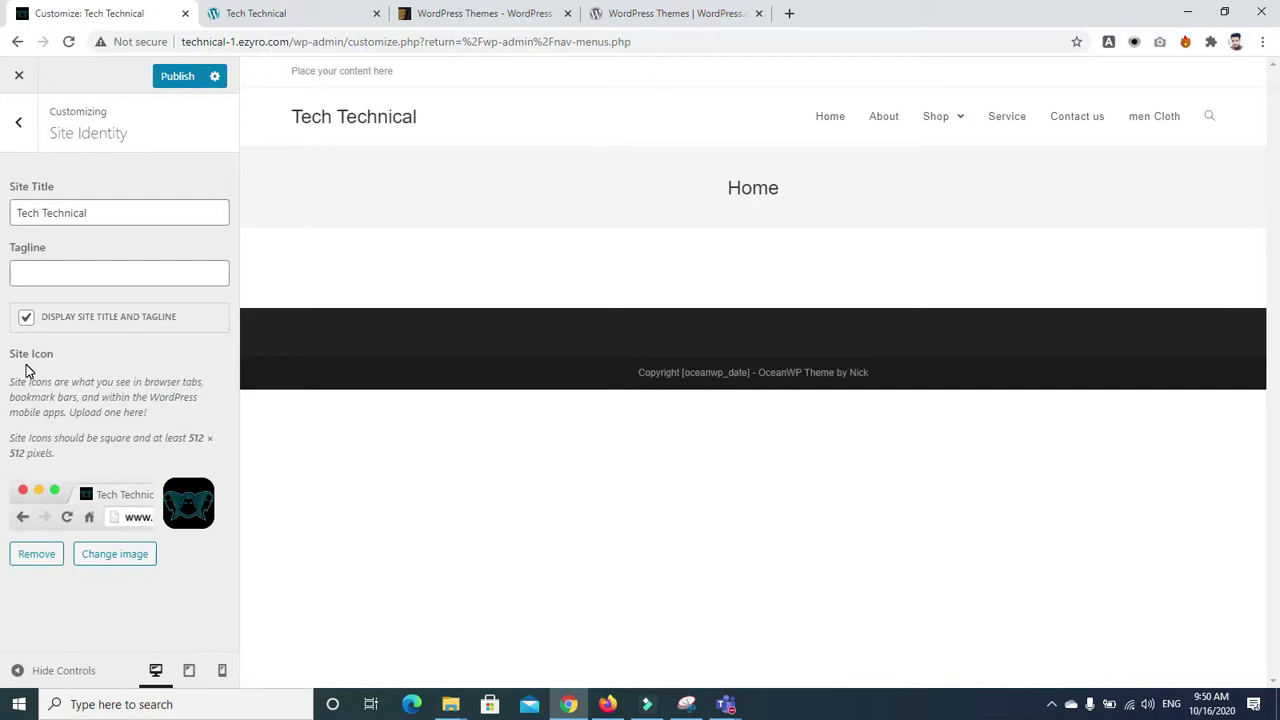
click(39, 566)
Change the site title to "Web technical", and turn the display of site title and tagline off and back on
triple_click(101, 209)
key(BackSpace)
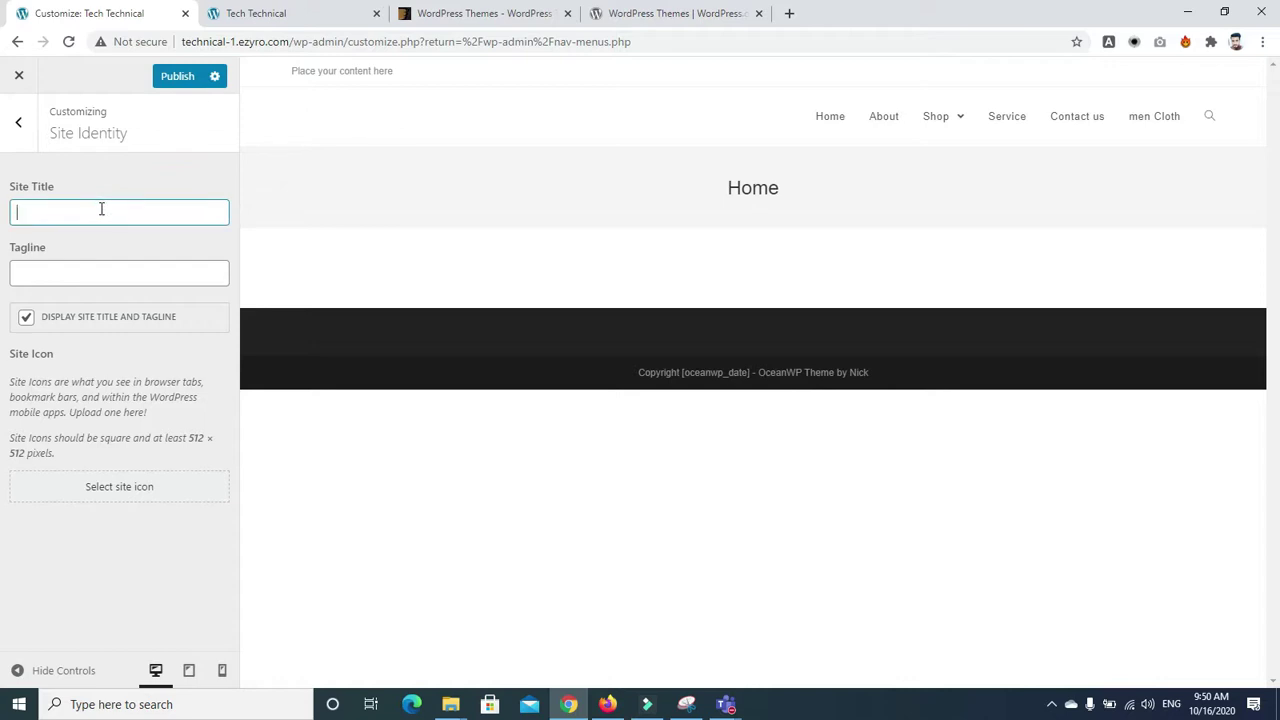
text(Web technicsal)
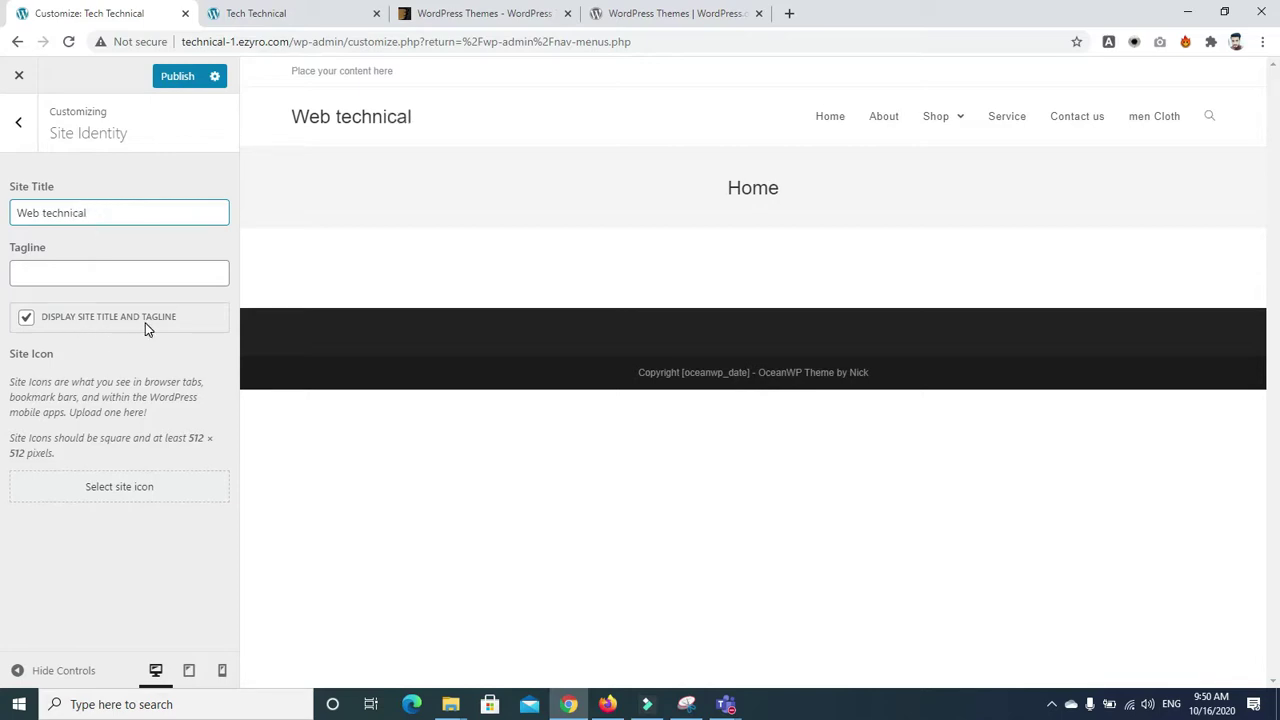
click(26, 318)
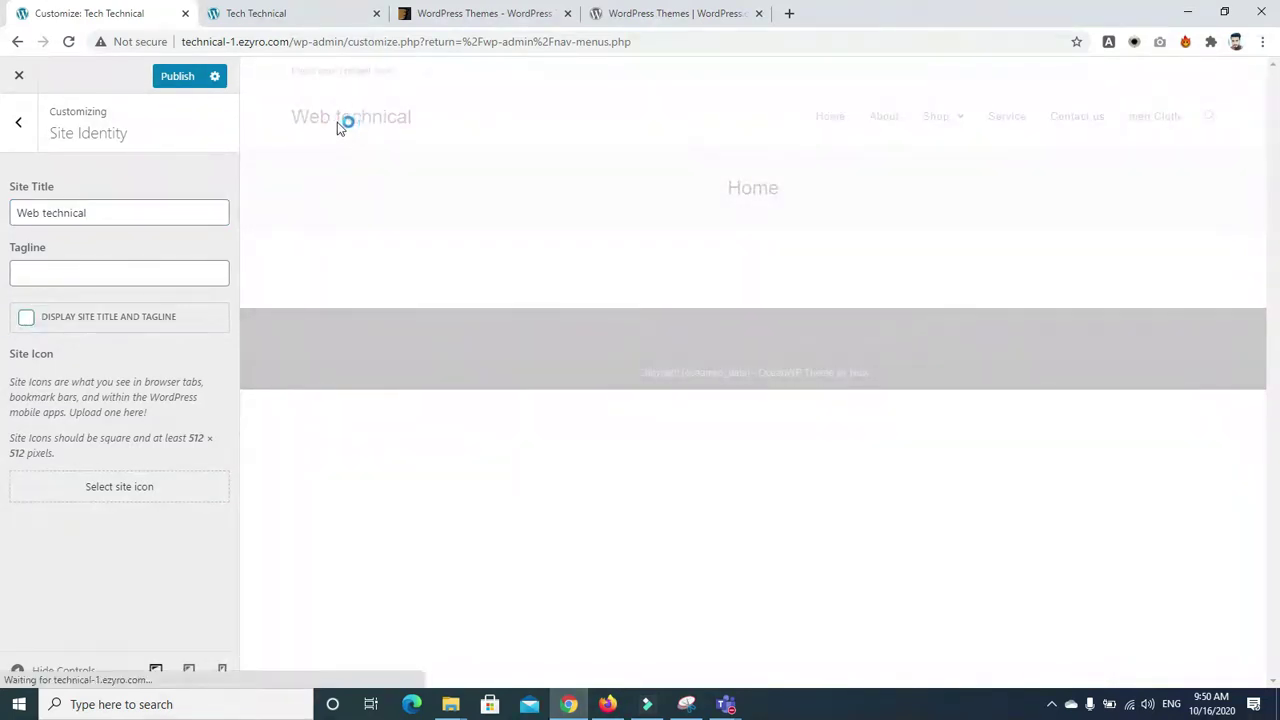
click(26, 320)
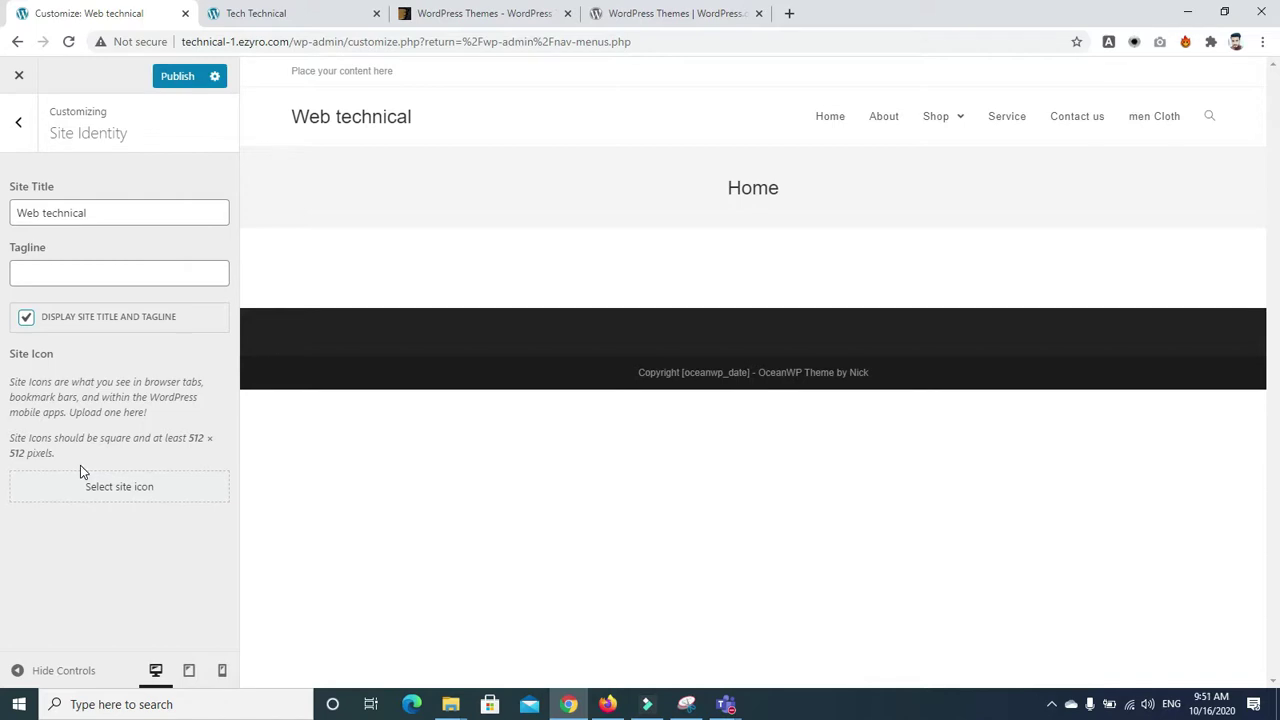
Open Paint from the Windows search and write the text "favicon" on the blank canvas
click(230, 700)
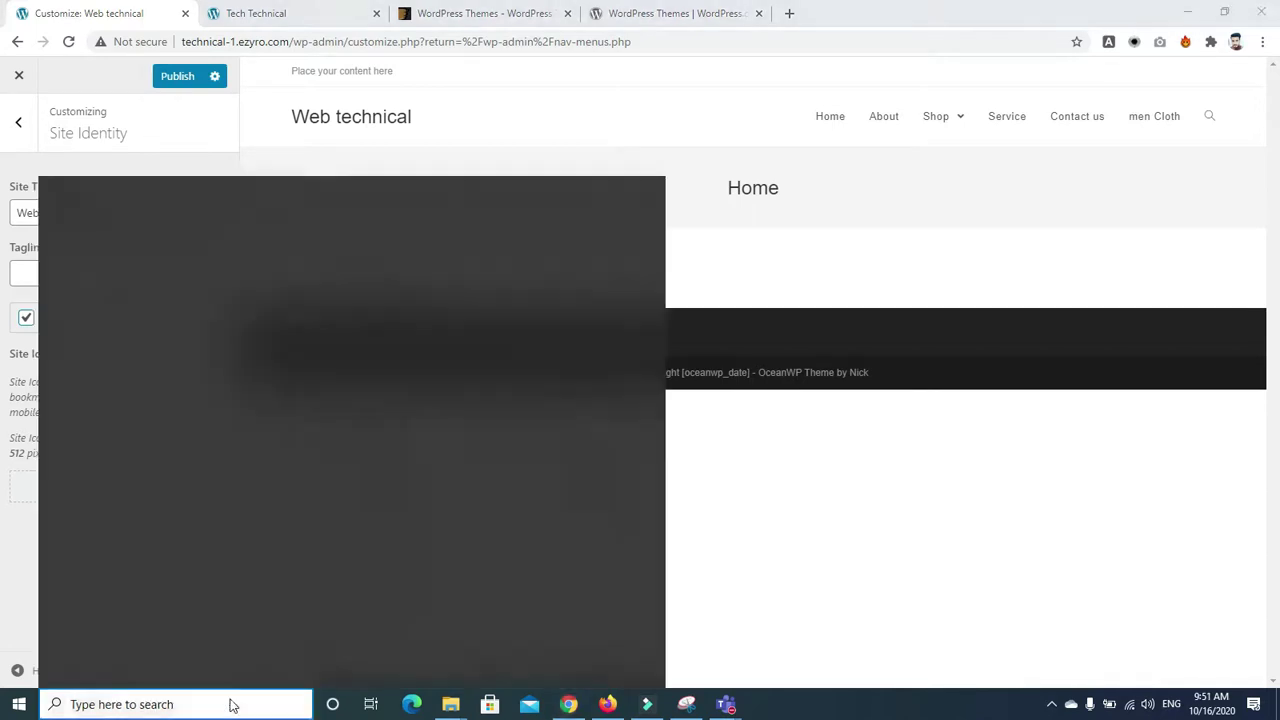
text(pai)
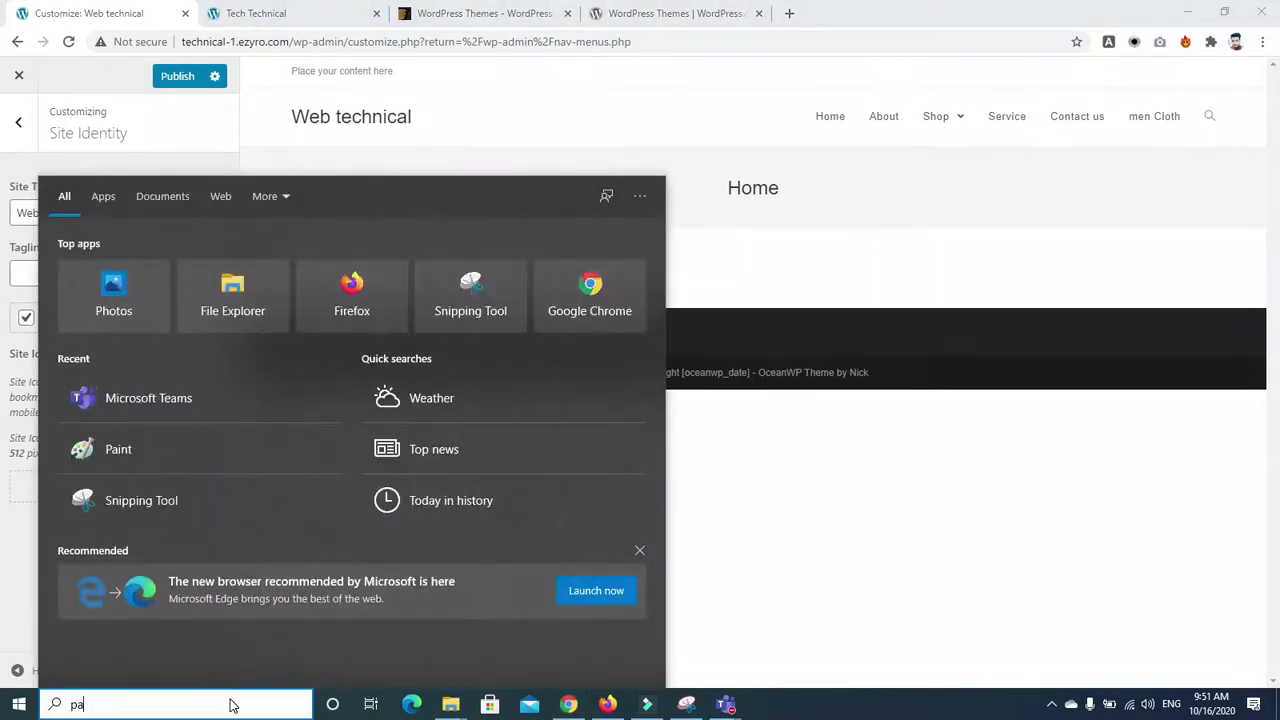
text(nt)
key(BackSpace)
key(BackSpace)
click(133, 270)
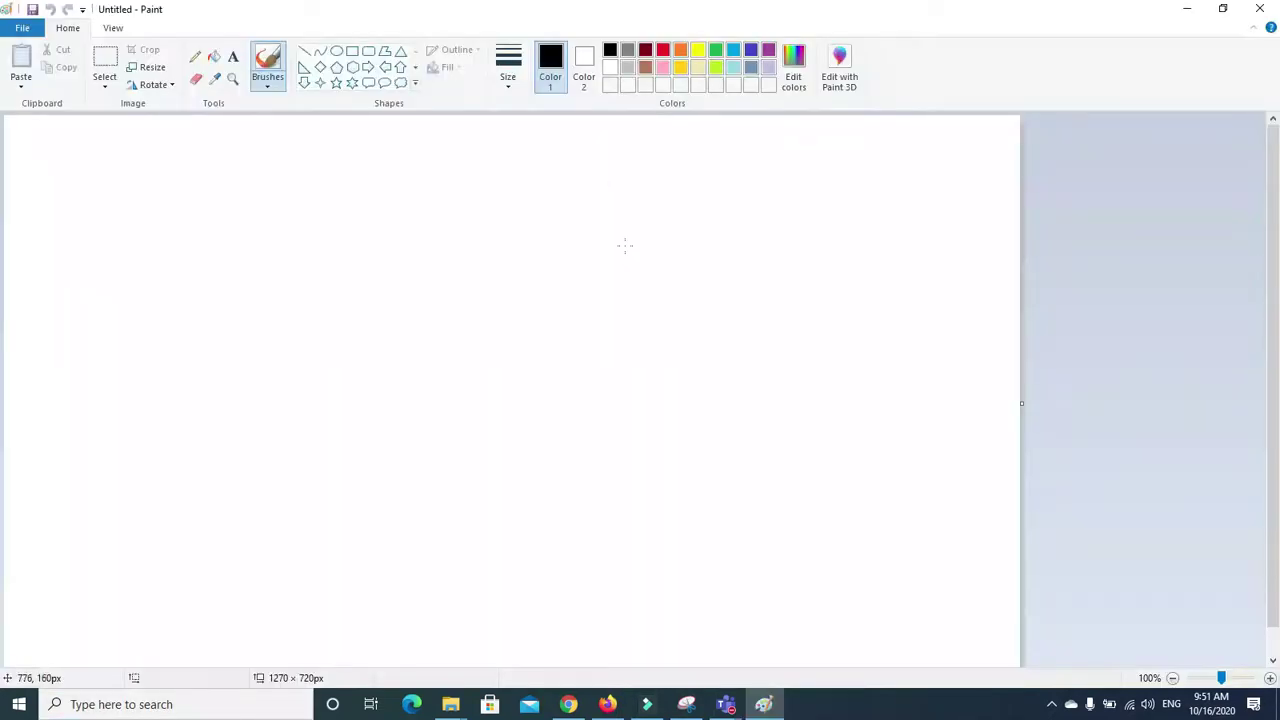
click(233, 56)
click(308, 294)
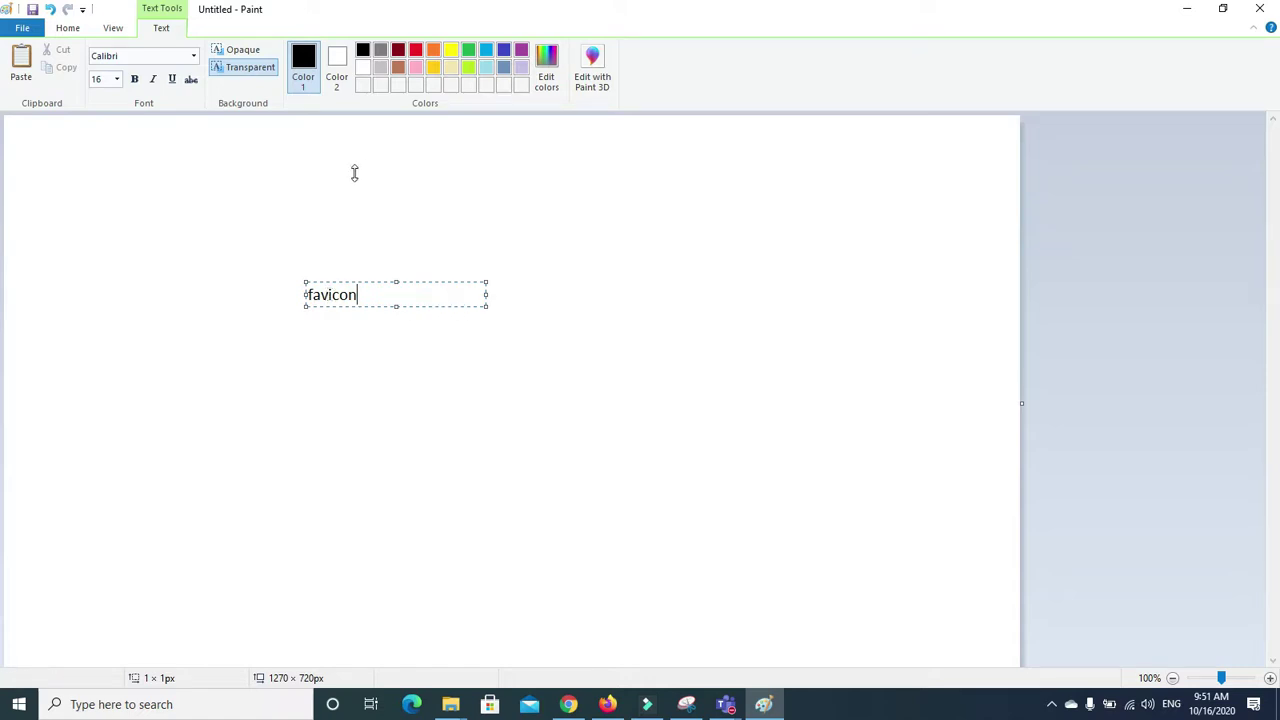
Switch between Paint and Chrome to look at the browser tab icons, ending on the Site Identity settings in Chrome
click(764, 706)
click(568, 704)
click(567, 705)
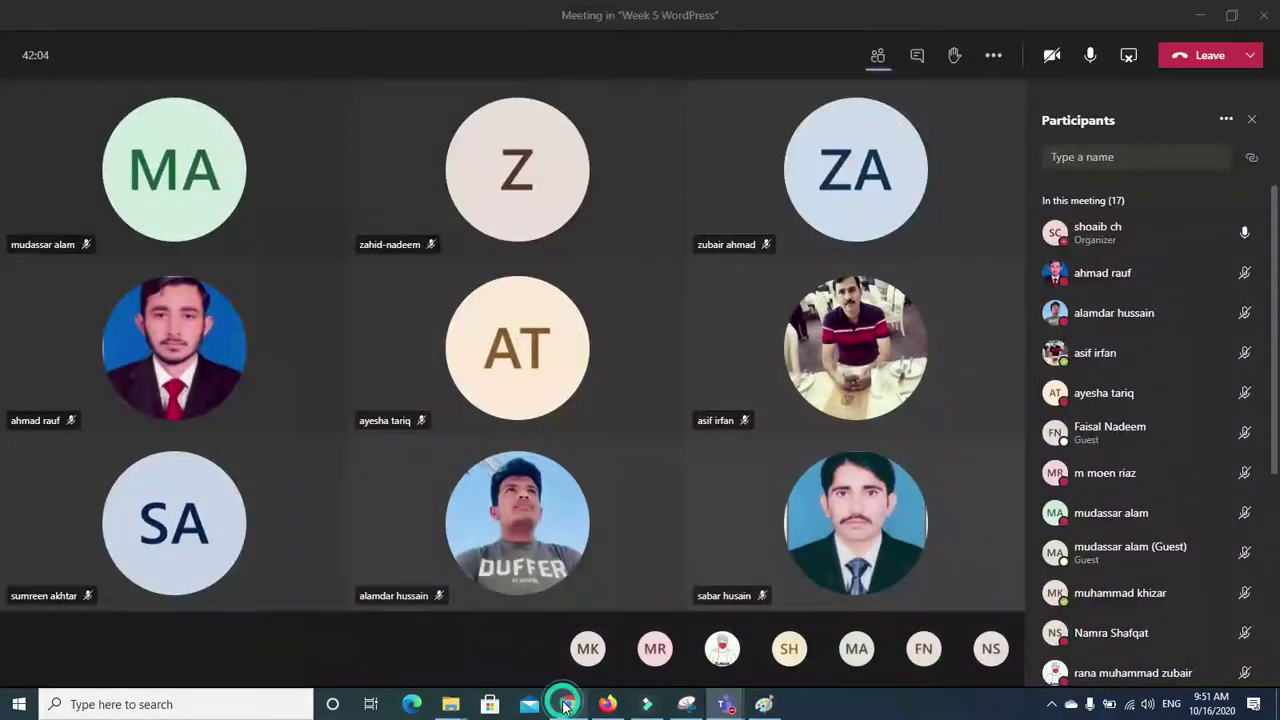
click(567, 705)
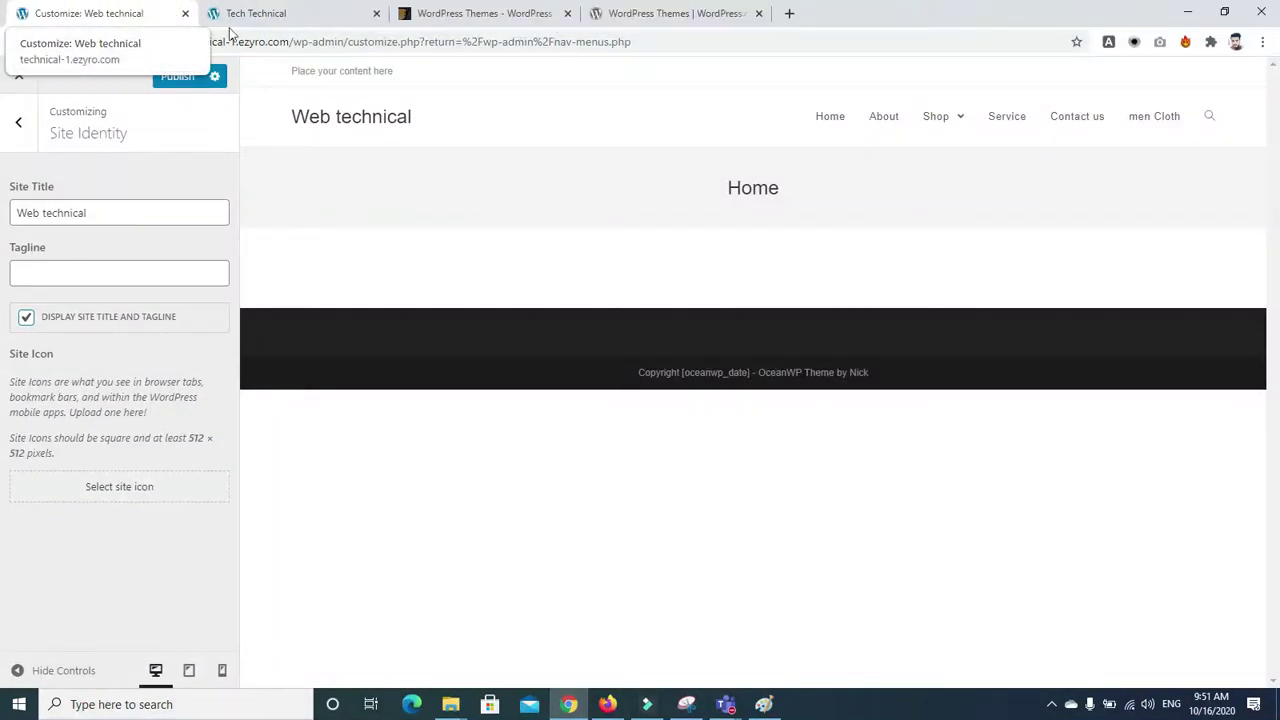
key(alt+Tab)
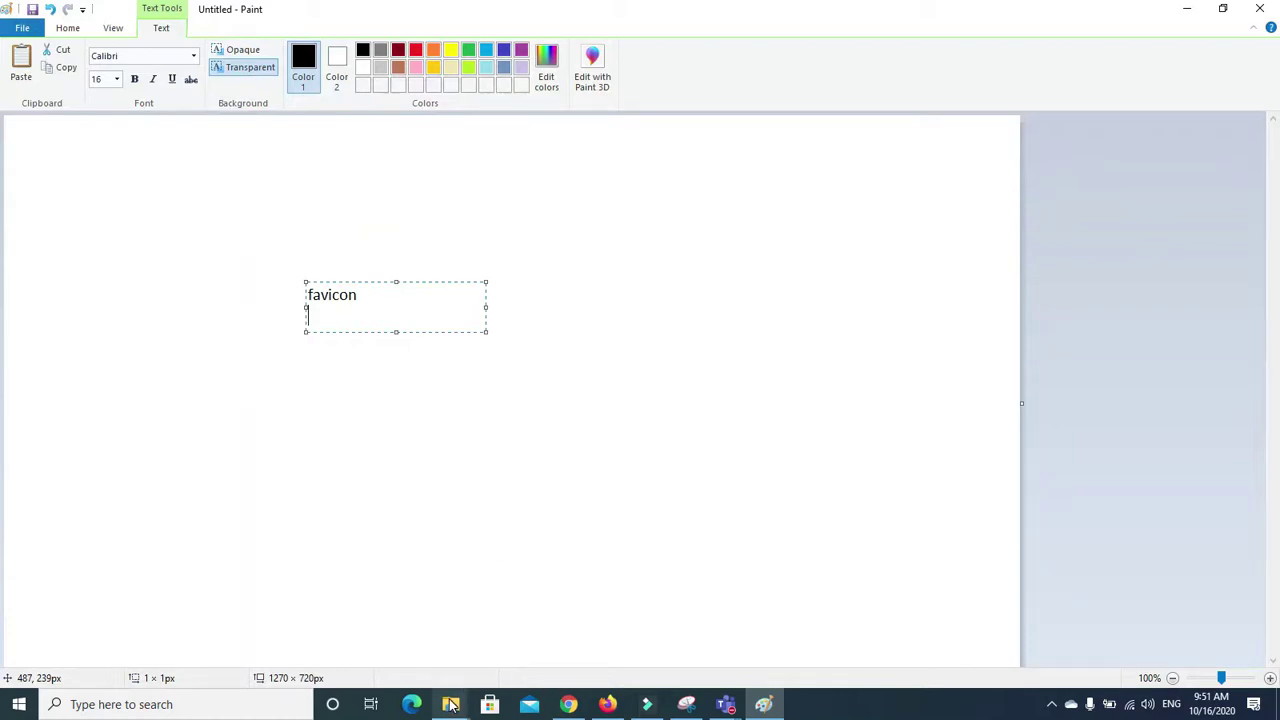
mouse_move(451, 705)
click(568, 704)
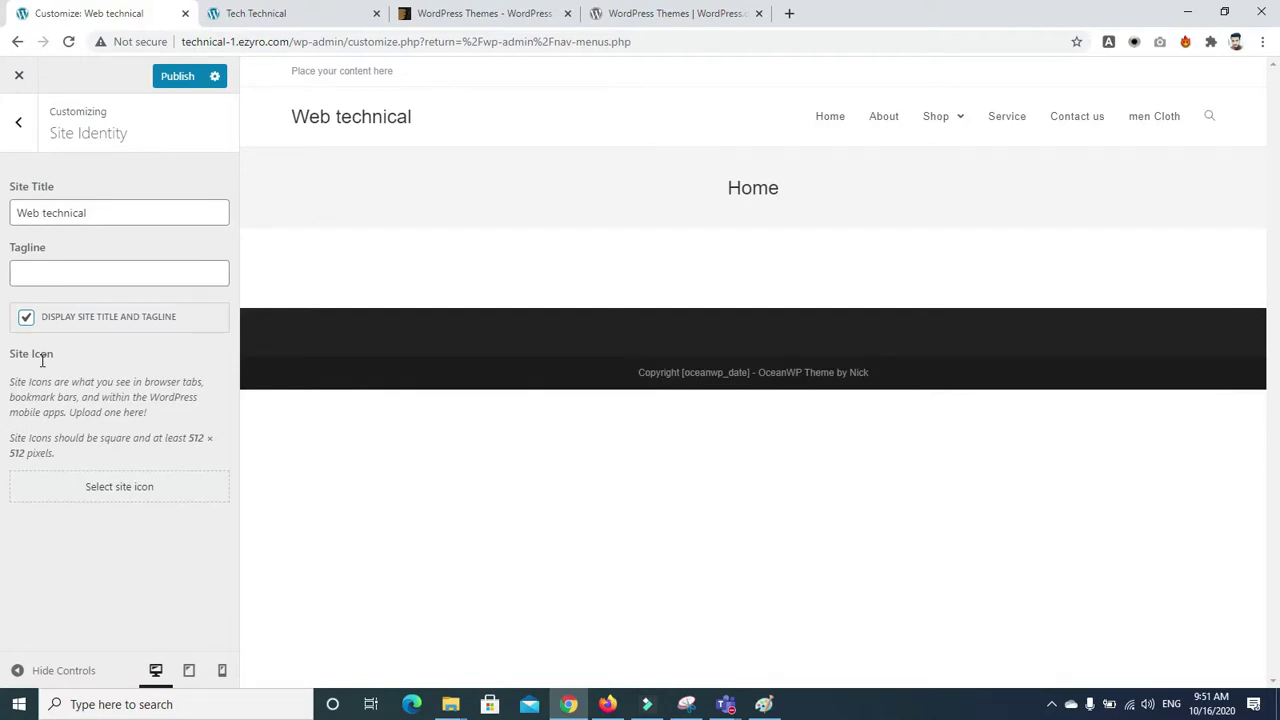
Set a-2.jpg from the Media Library as the site icon, cropped to a square around the hooded-figures logo
click(132, 497)
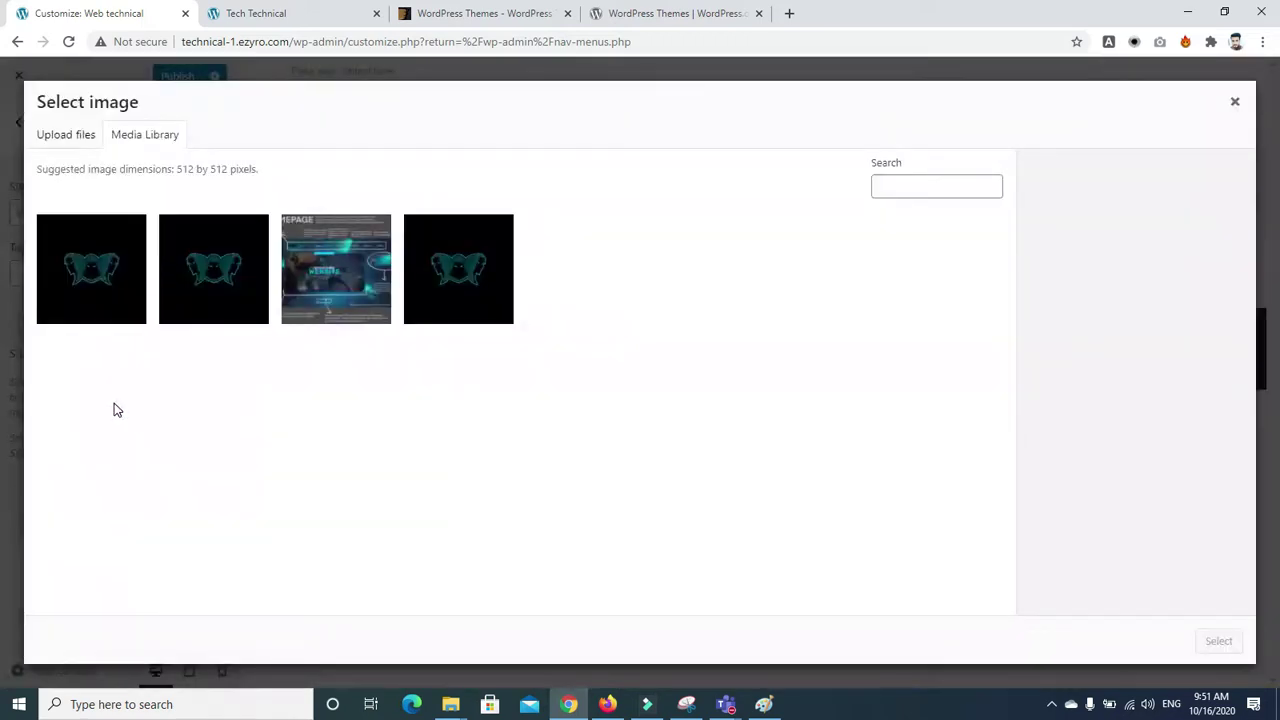
click(97, 289)
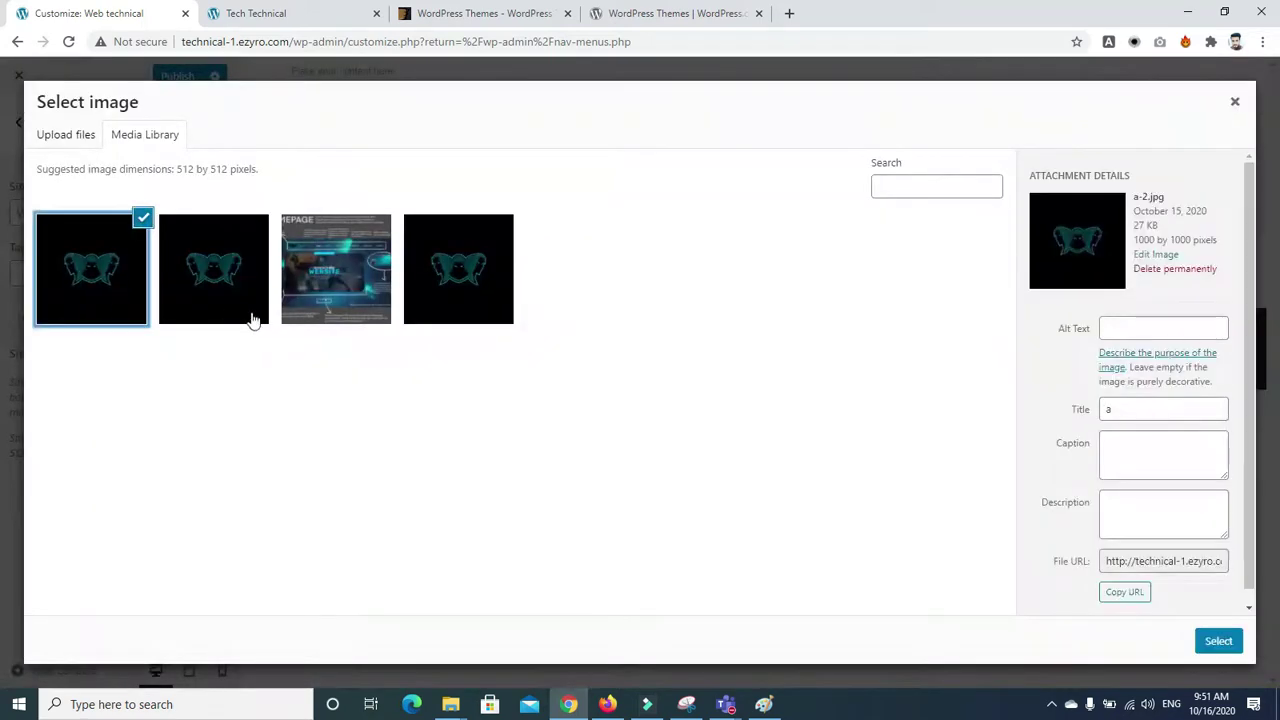
click(1214, 641)
drag(273, 123, 374, 355)
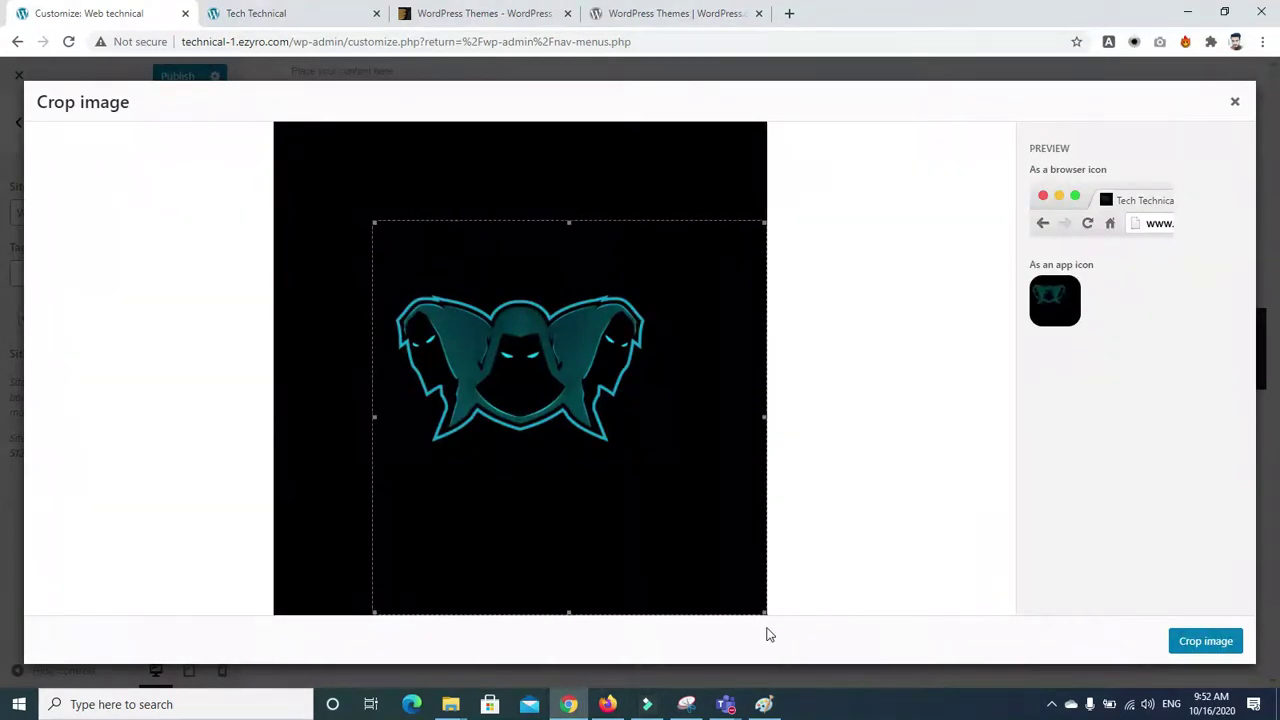
drag(763, 611, 654, 360)
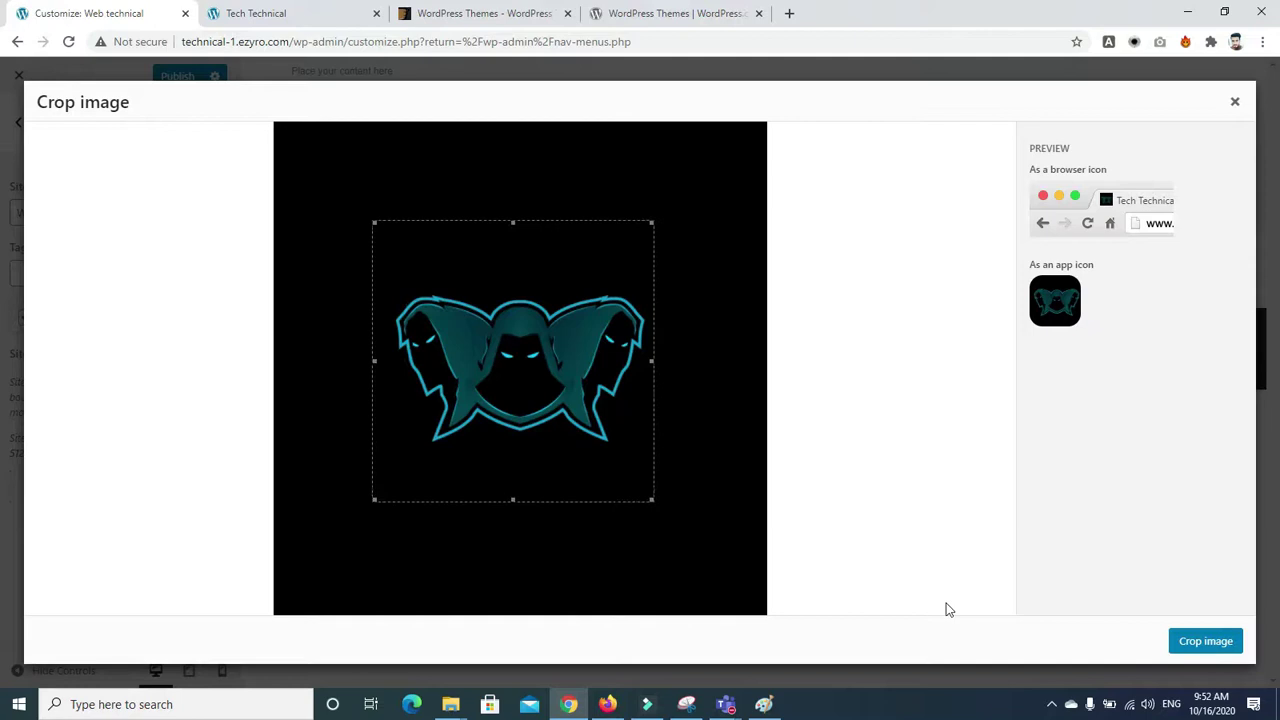
click(1197, 651)
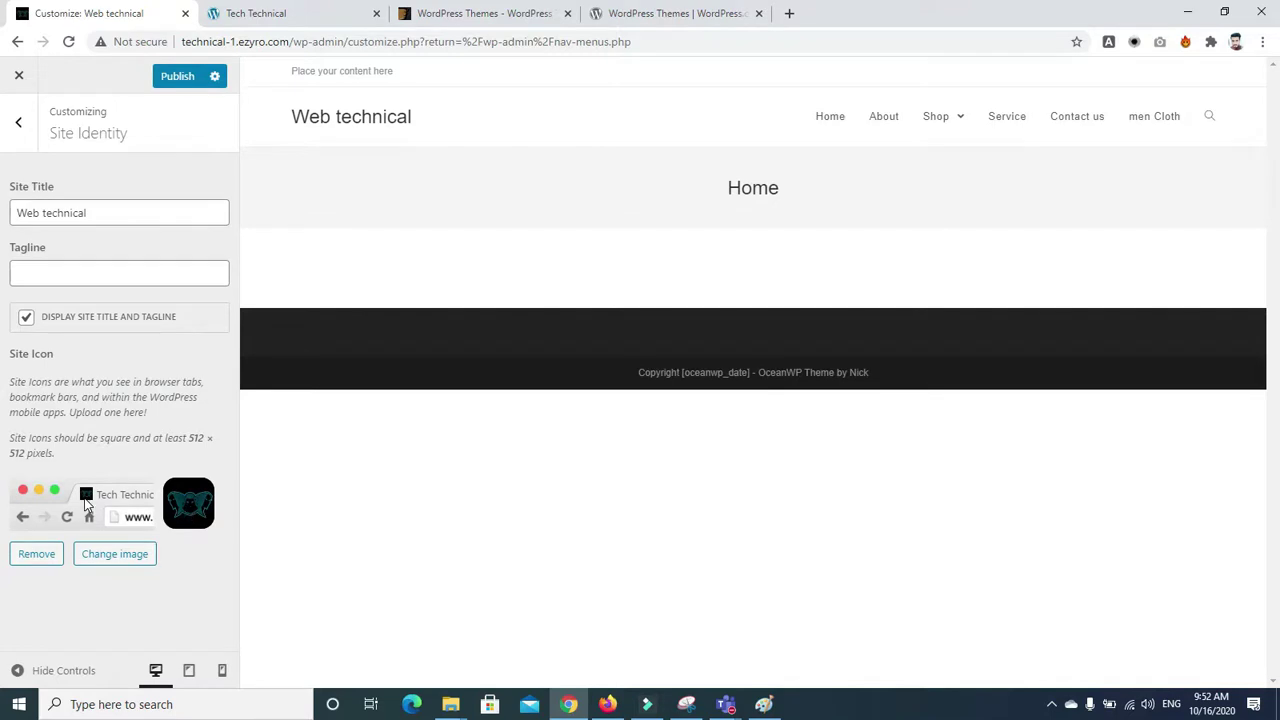
Reload the site's home page in the other browser tab and check its title and tab icon
click(300, 13)
click(68, 41)
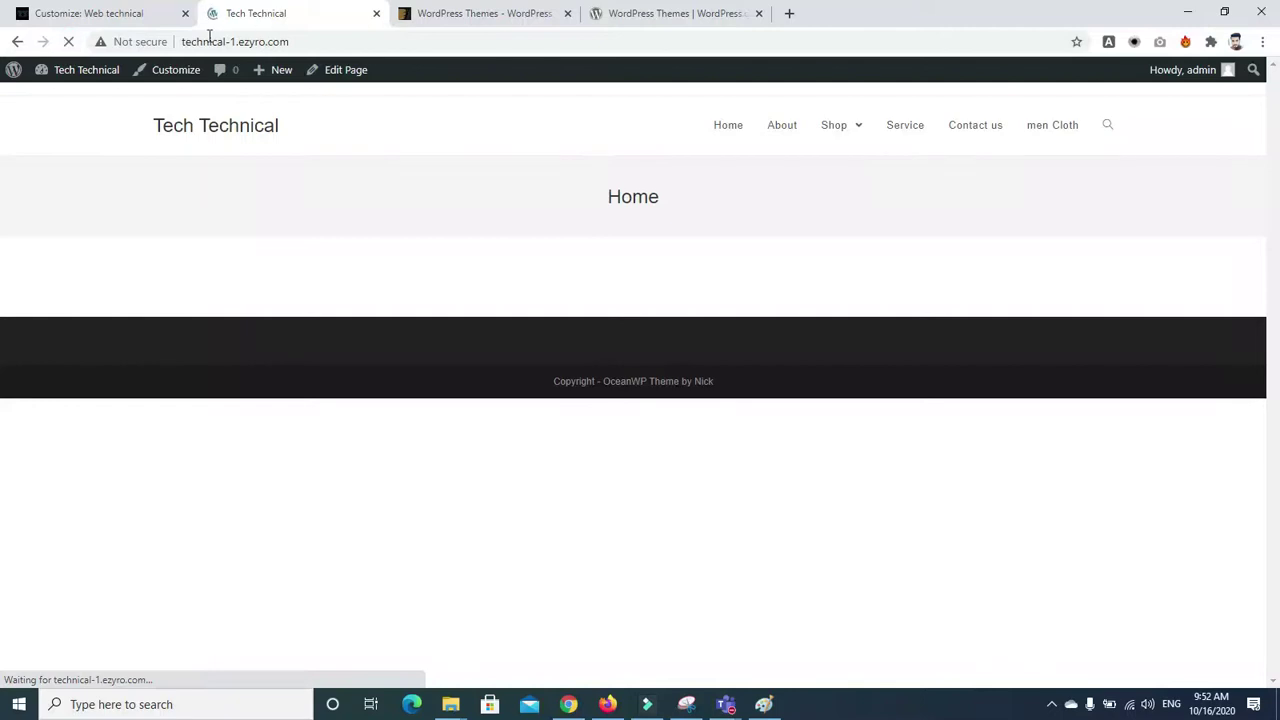
click(286, 41)
key(Return)
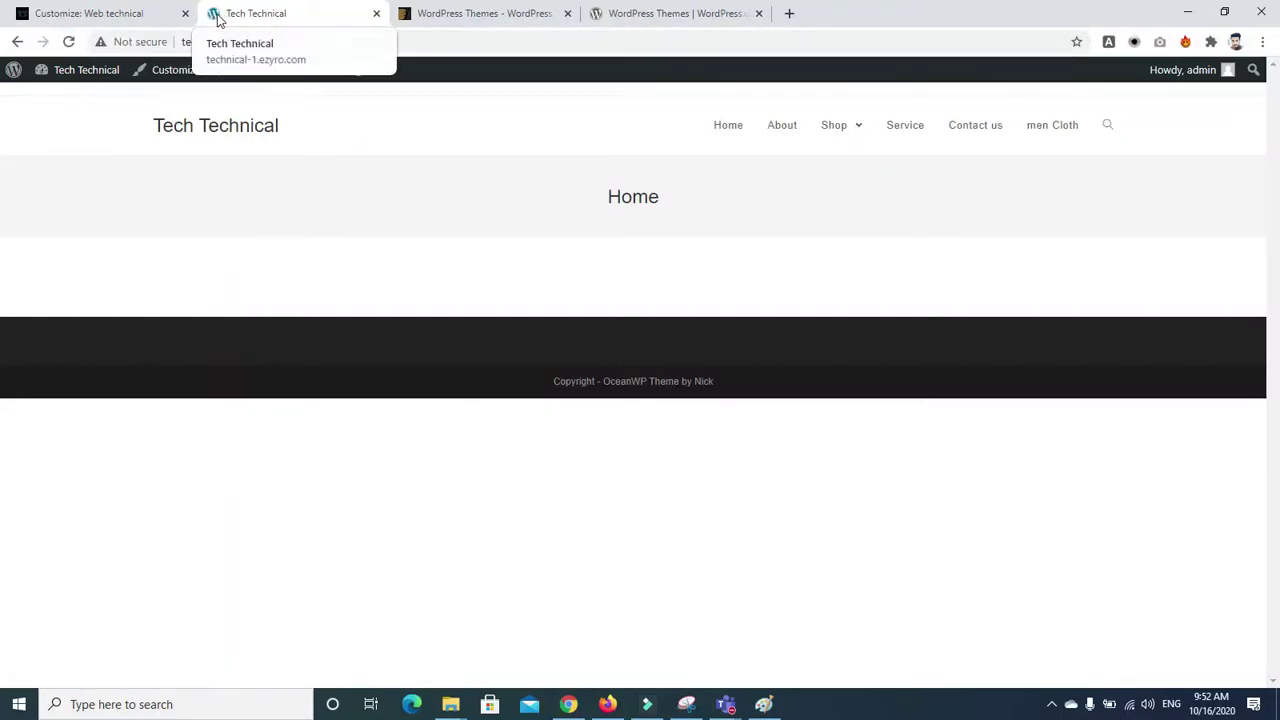
Publish the new site title and icon from the Customizer, and reload the home page to check them
click(125, 13)
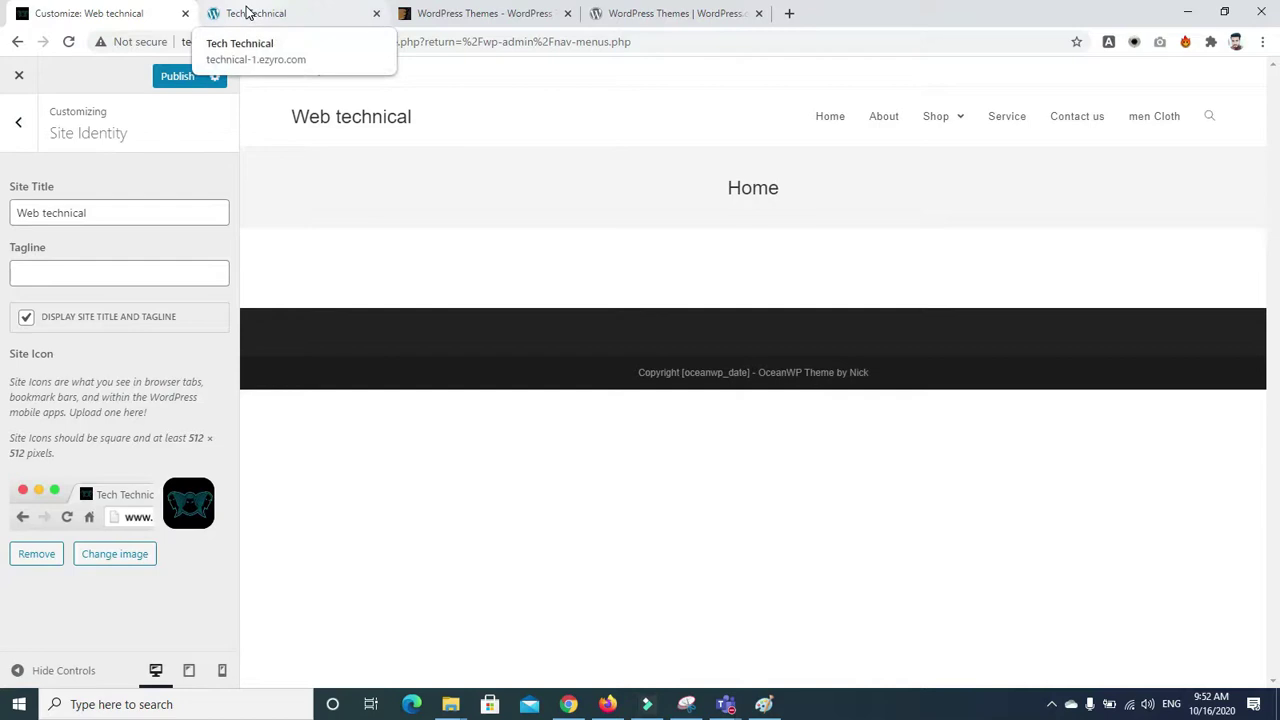
click(176, 78)
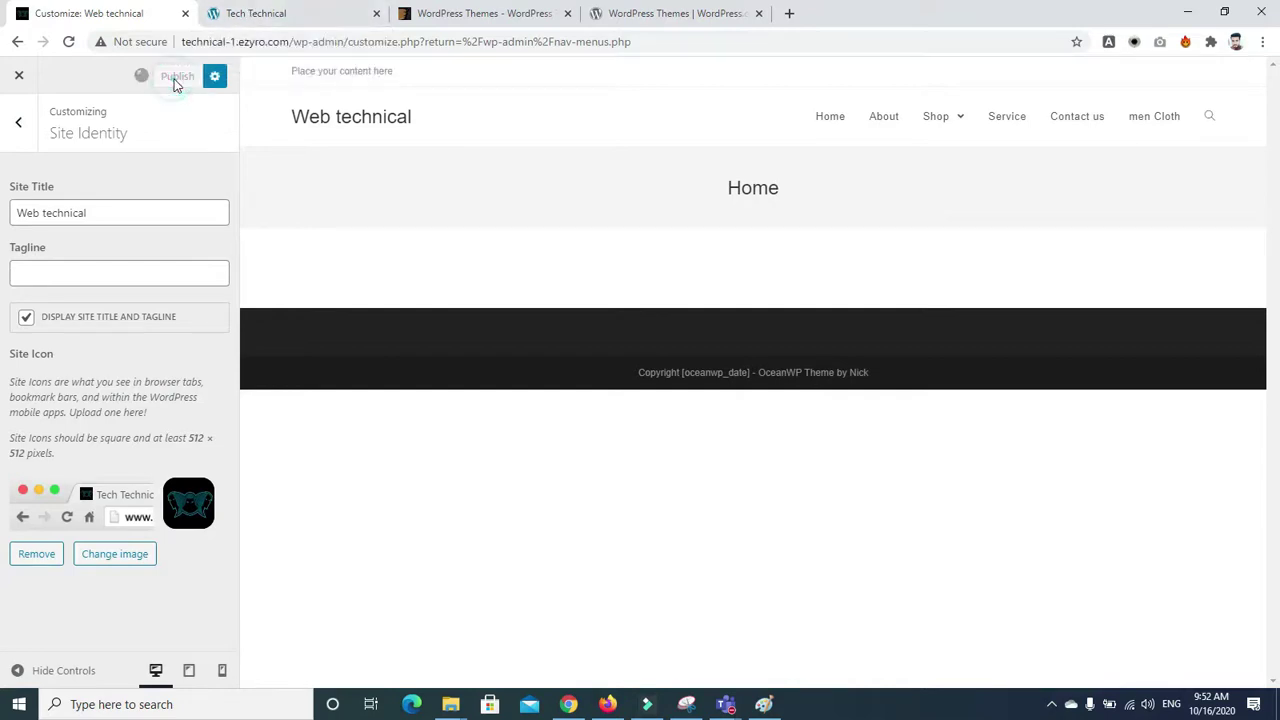
click(272, 14)
click(68, 42)
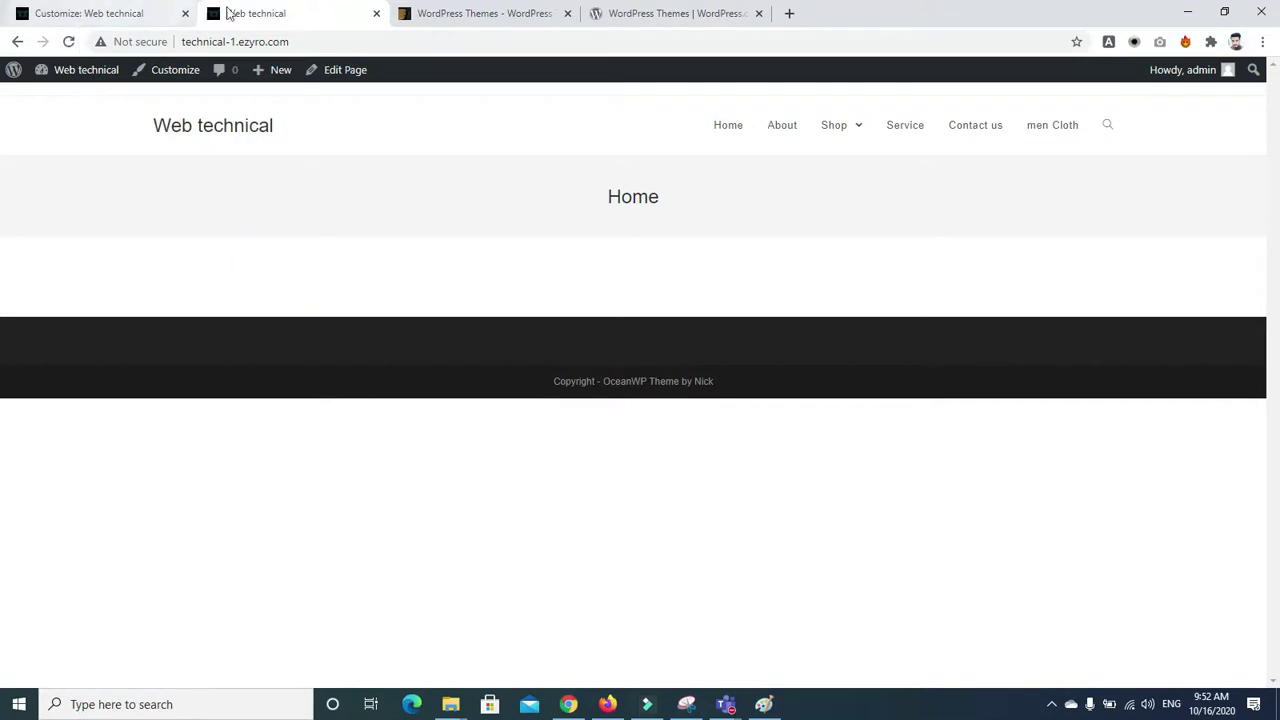
In the Customizer's Colors settings, set the header text color to the green swatch #81d742
click(30, 17)
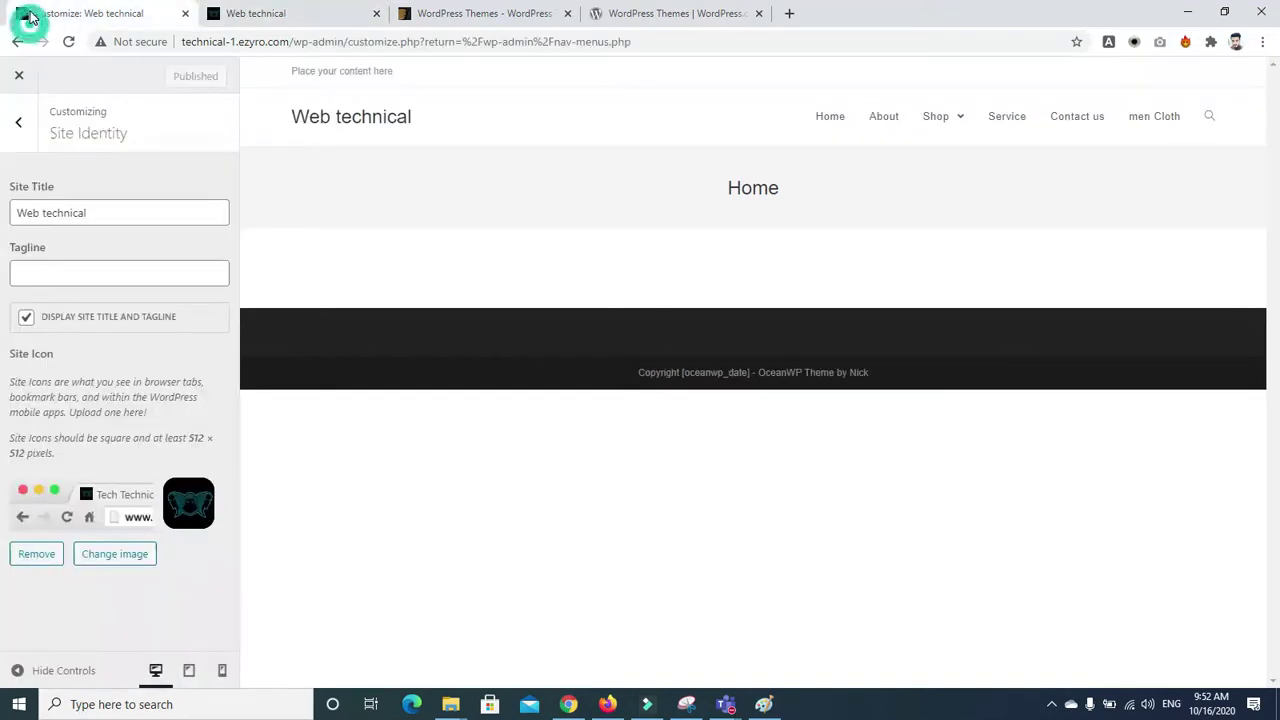
click(18, 128)
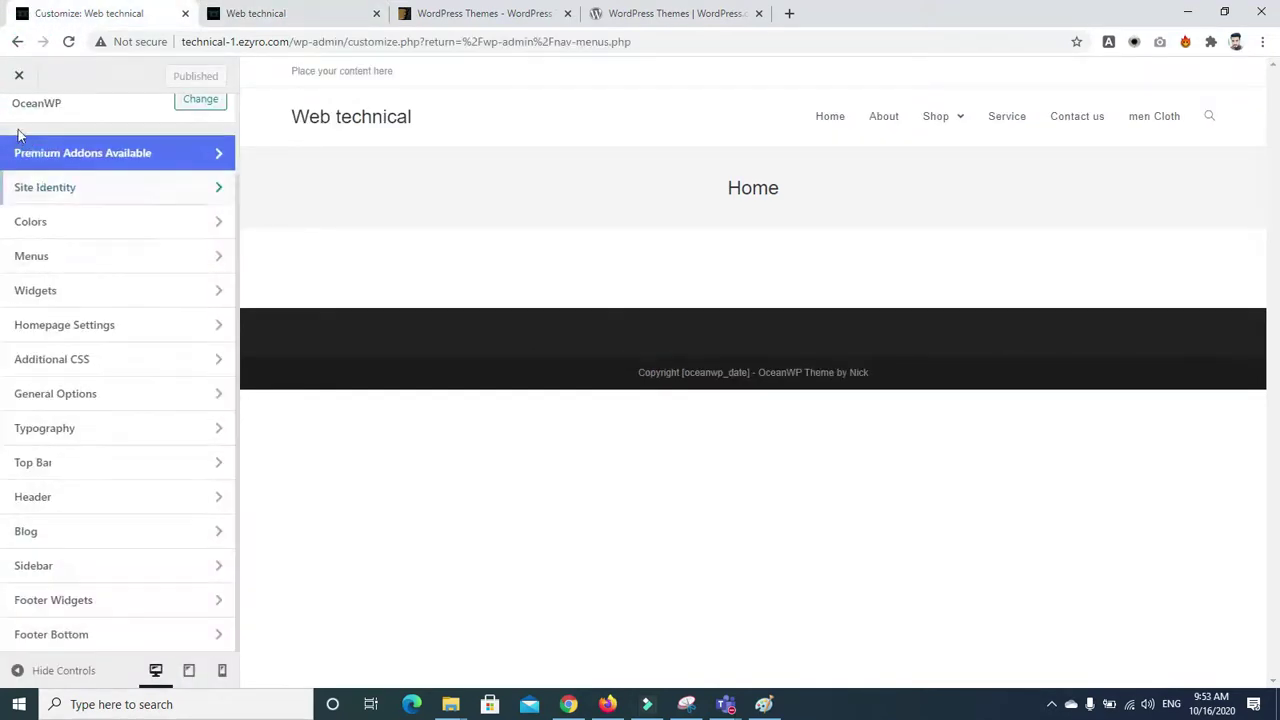
click(97, 222)
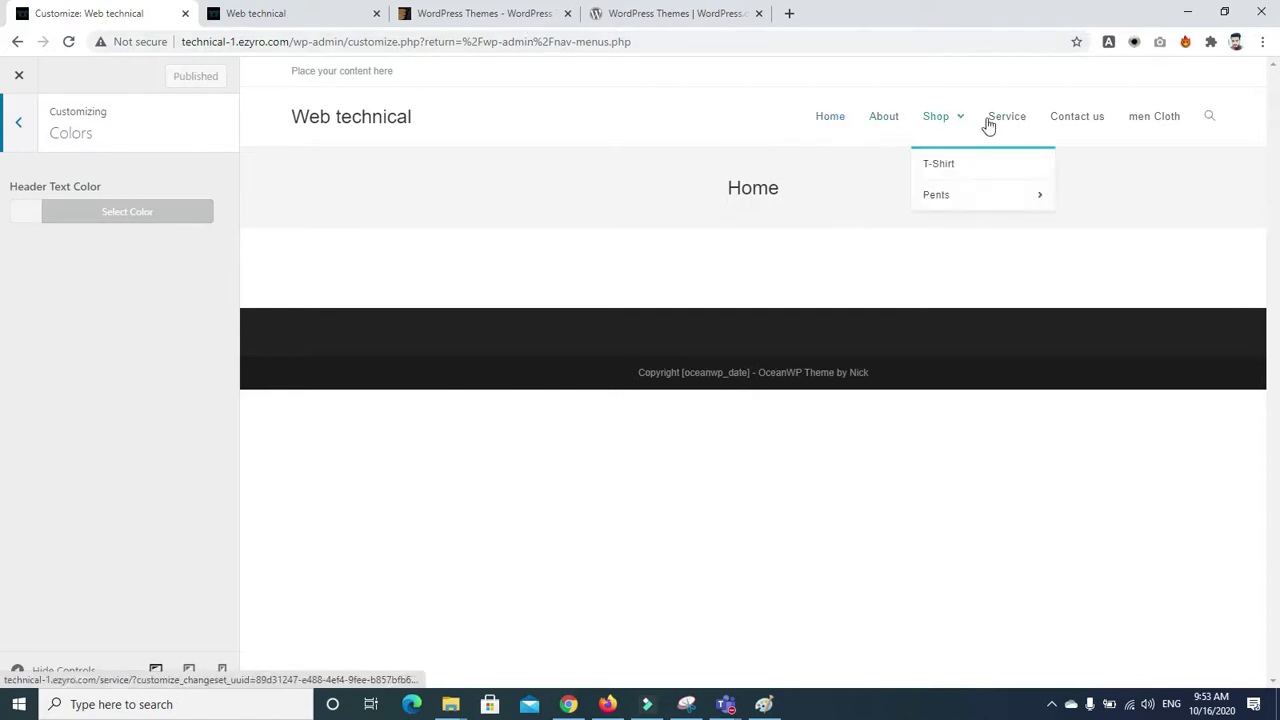
click(29, 212)
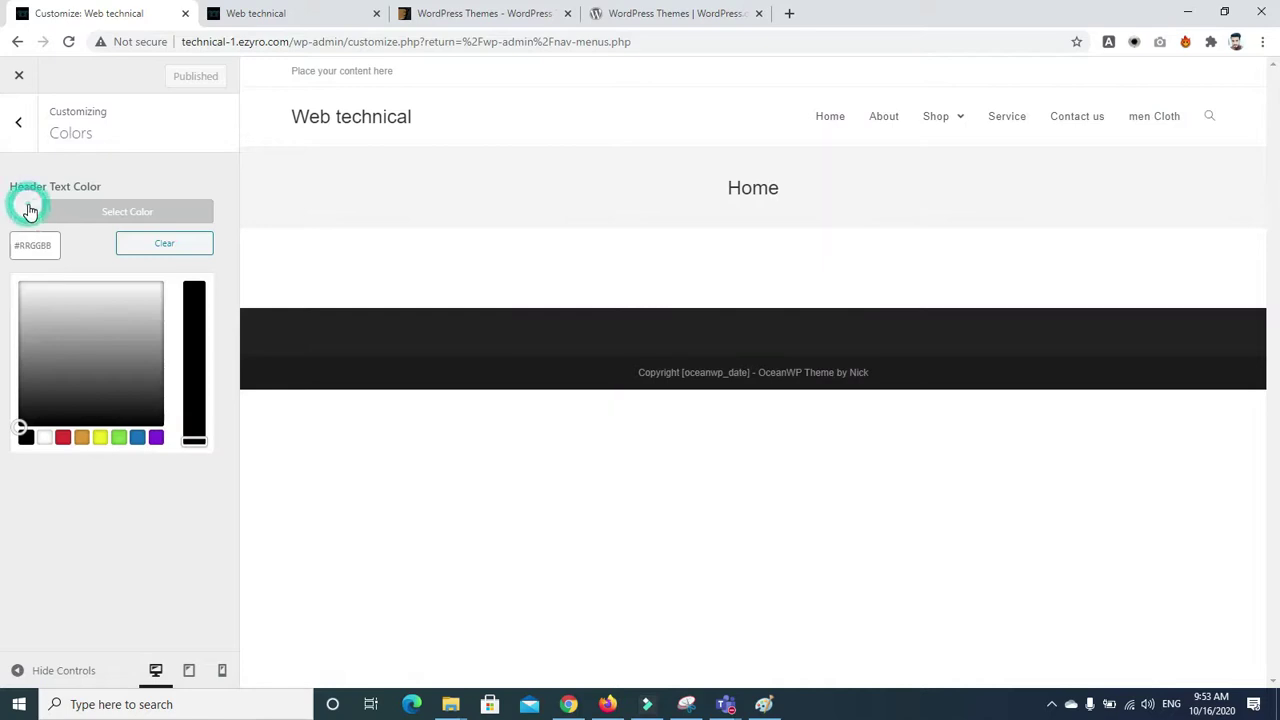
click(97, 441)
click(122, 439)
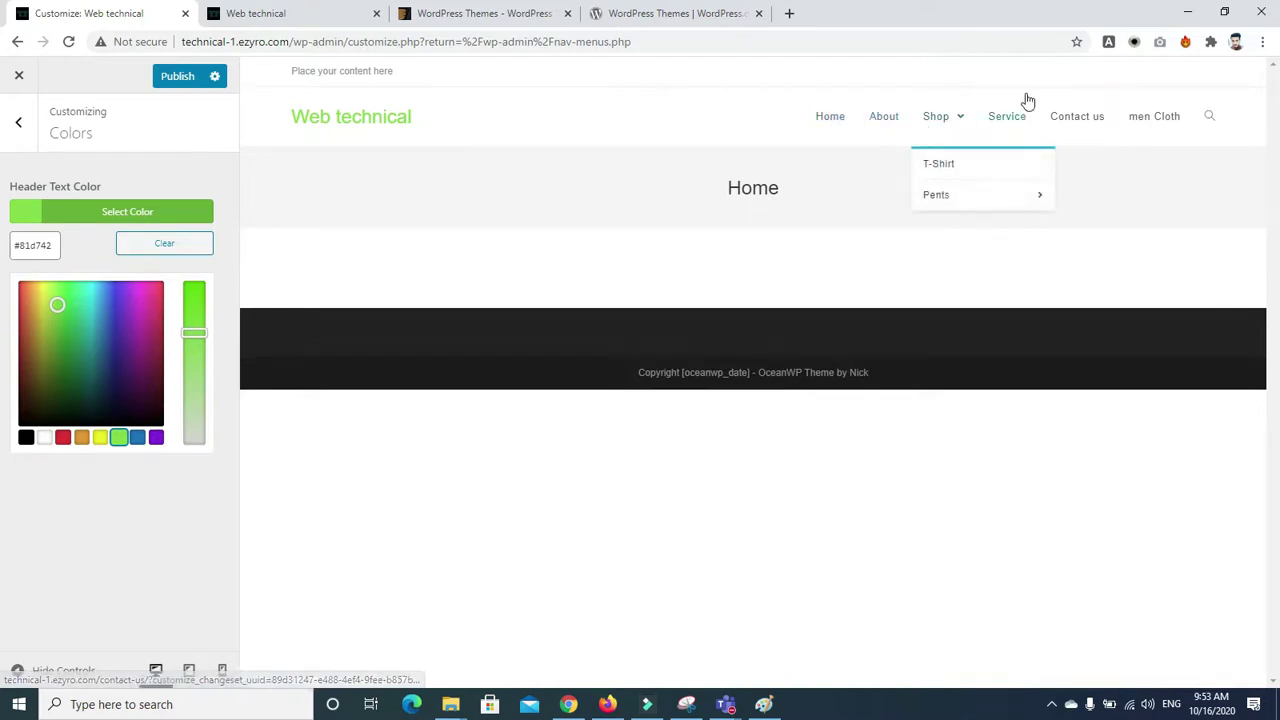
click(55, 181)
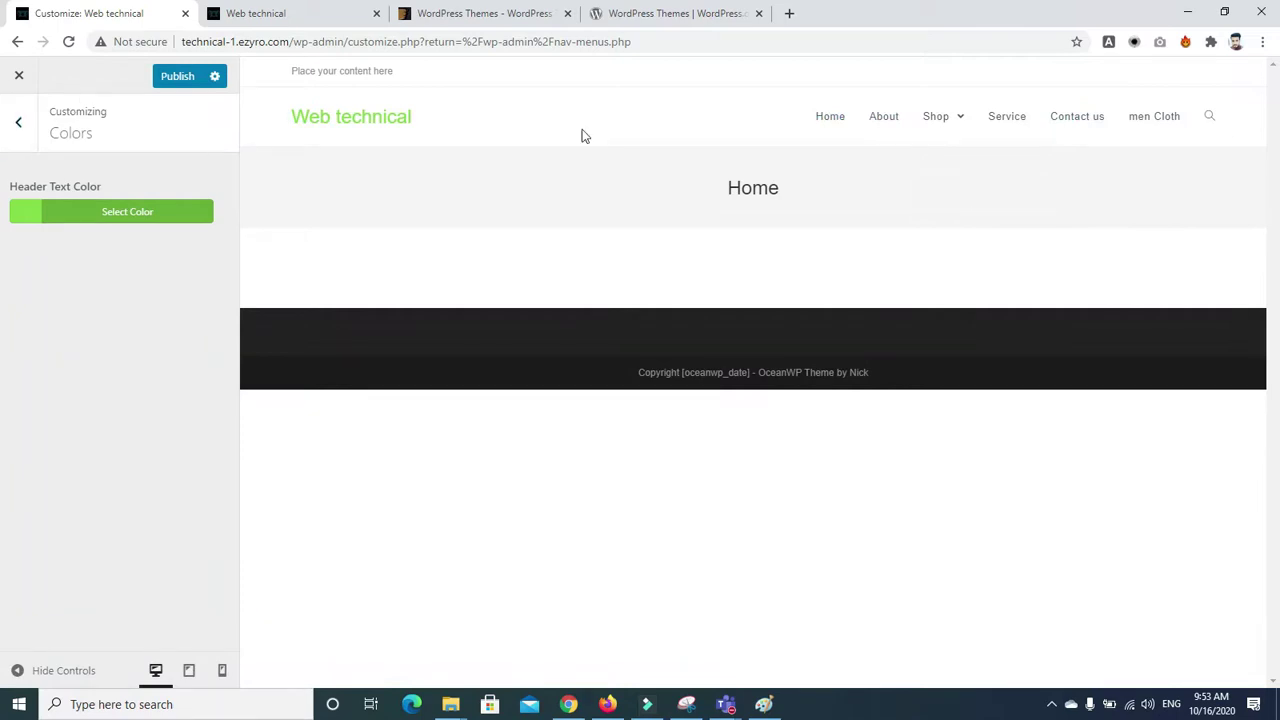
Open main-menu in the Customizer's Menus settings and review its menu items
click(19, 121)
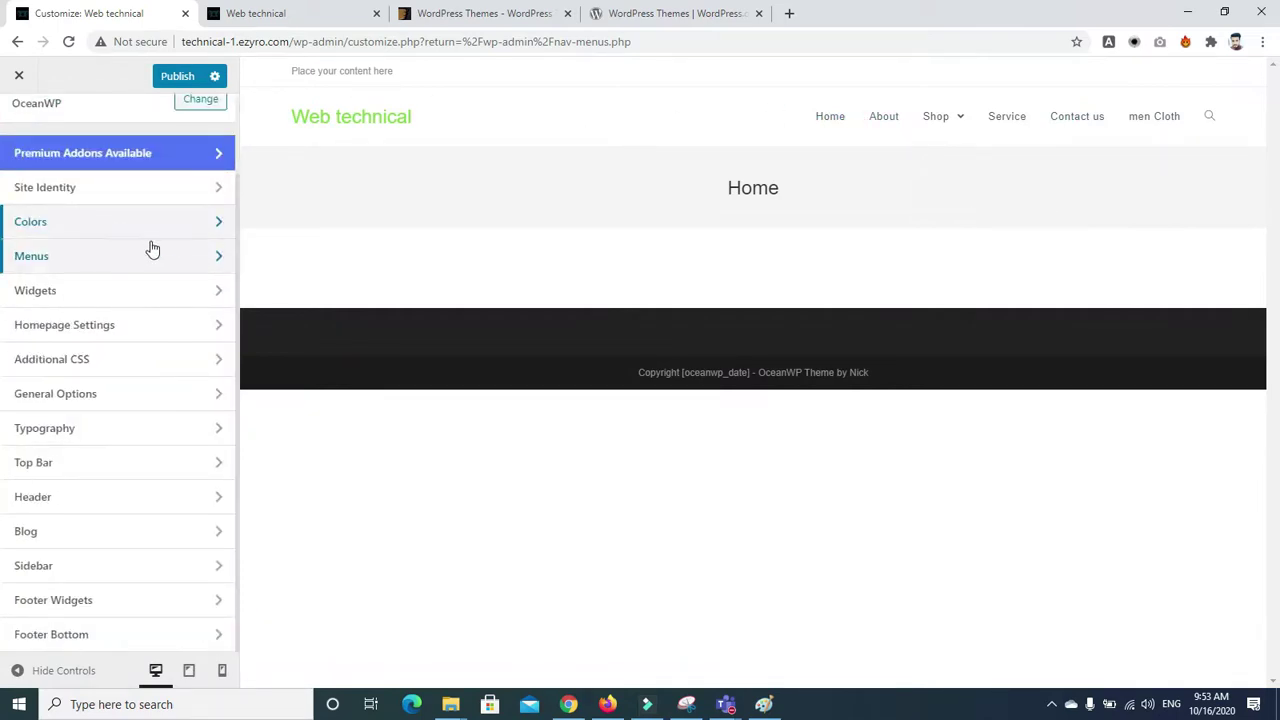
click(174, 263)
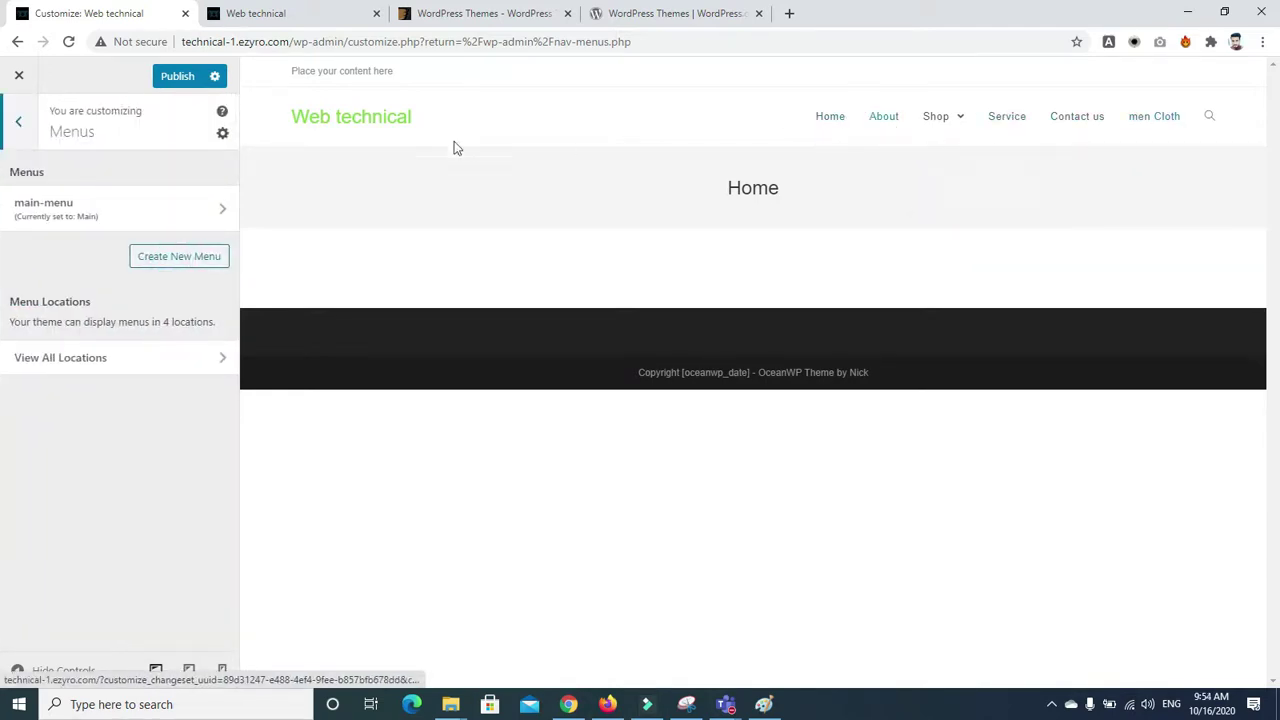
click(225, 213)
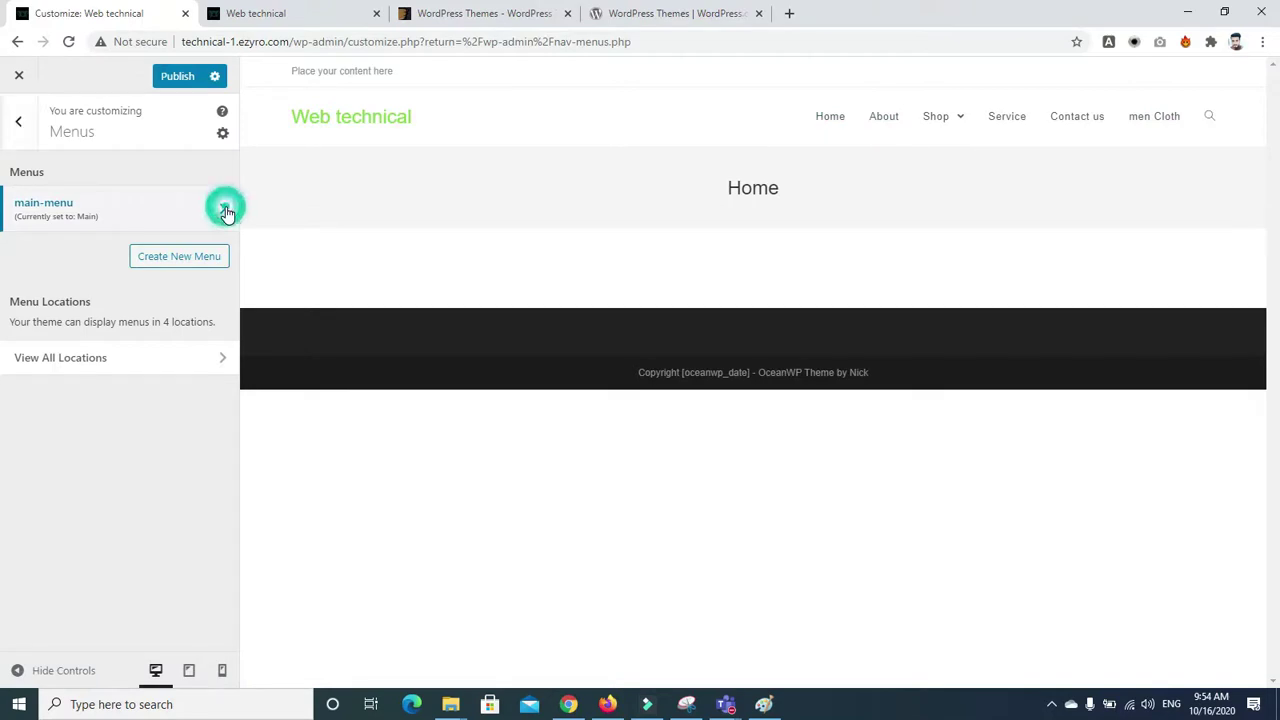
scroll(237, 240, down, 2)
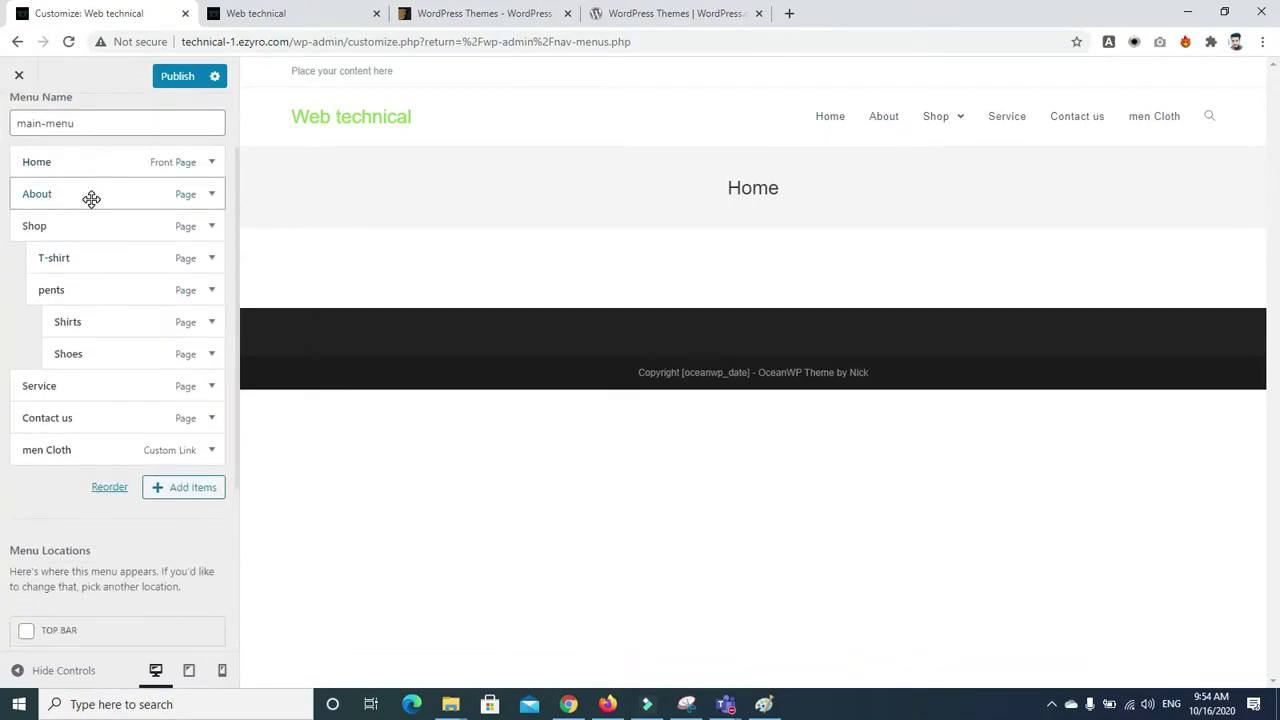
scroll(235, 171, up, 2)
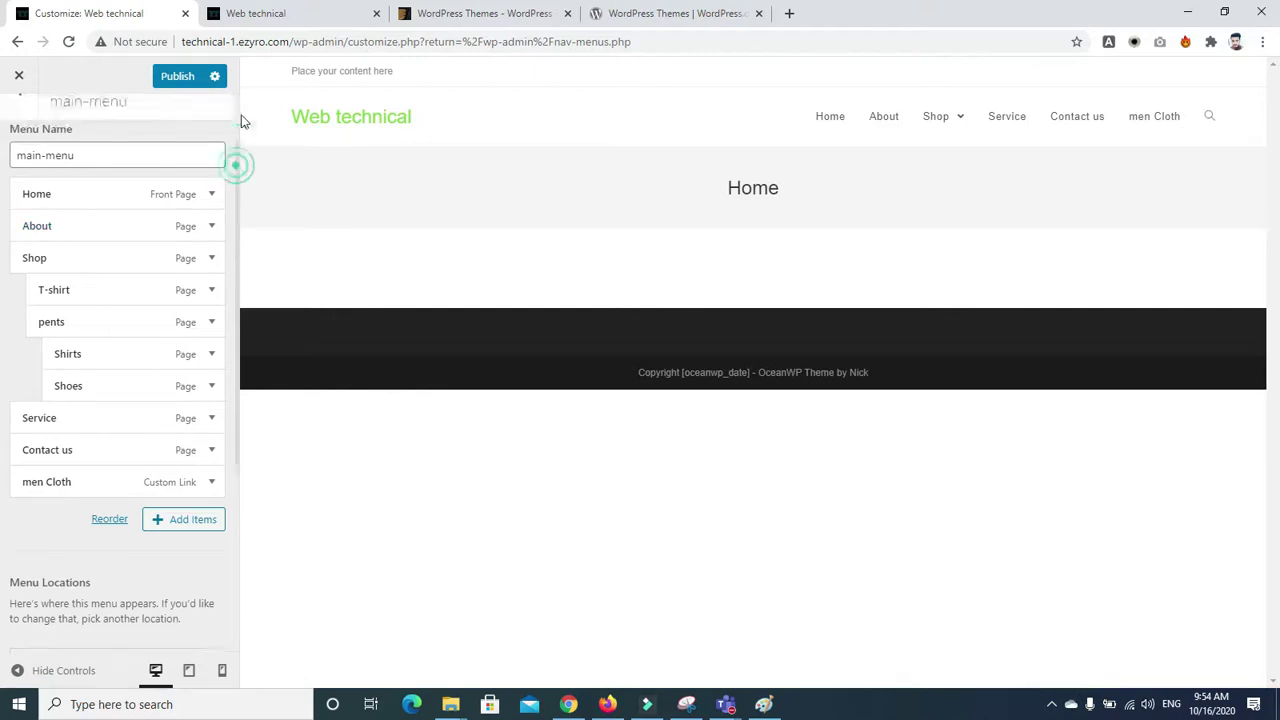
Add the Service page to main-menu as an extra item and view the Custom Links options
click(172, 580)
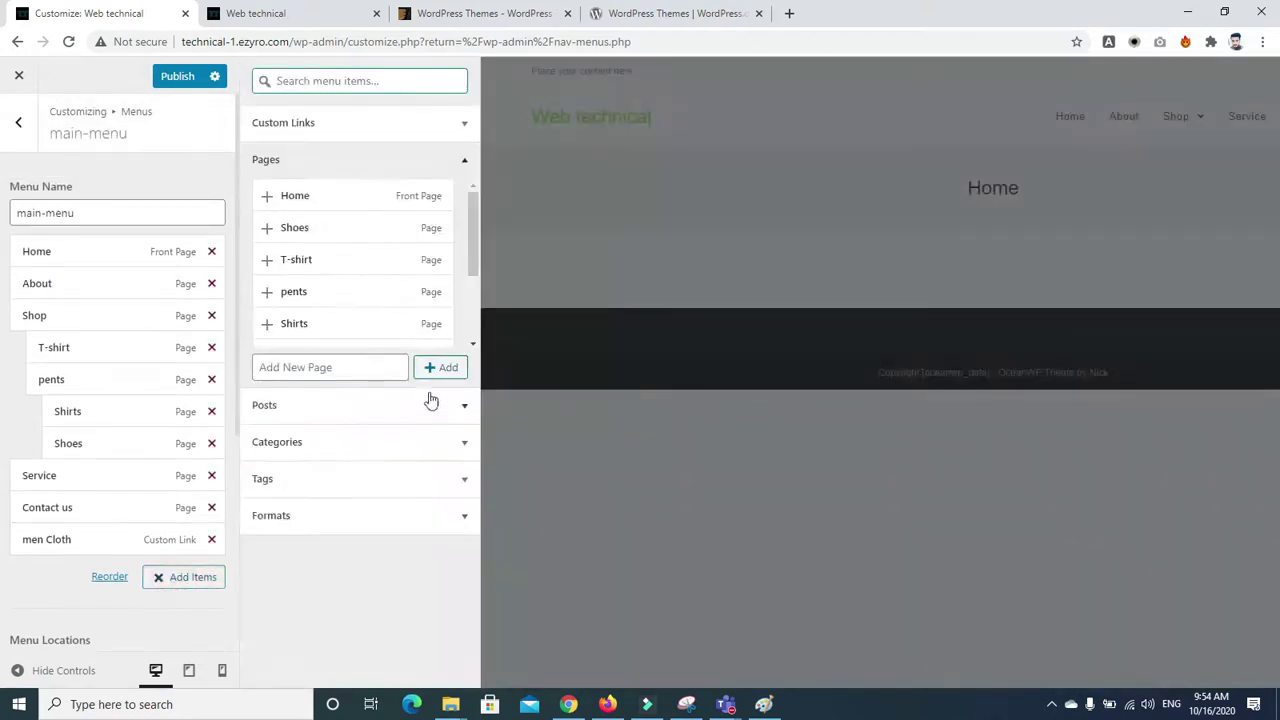
drag(314, 297, 271, 260)
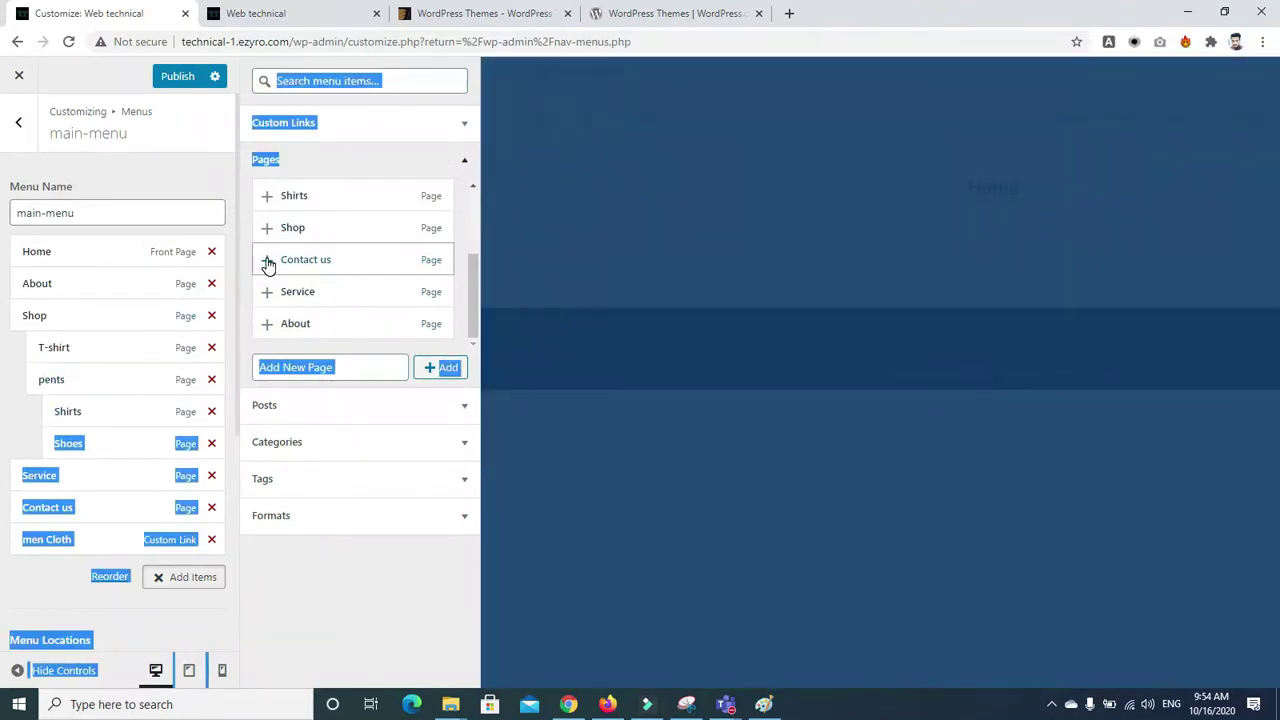
click(126, 177)
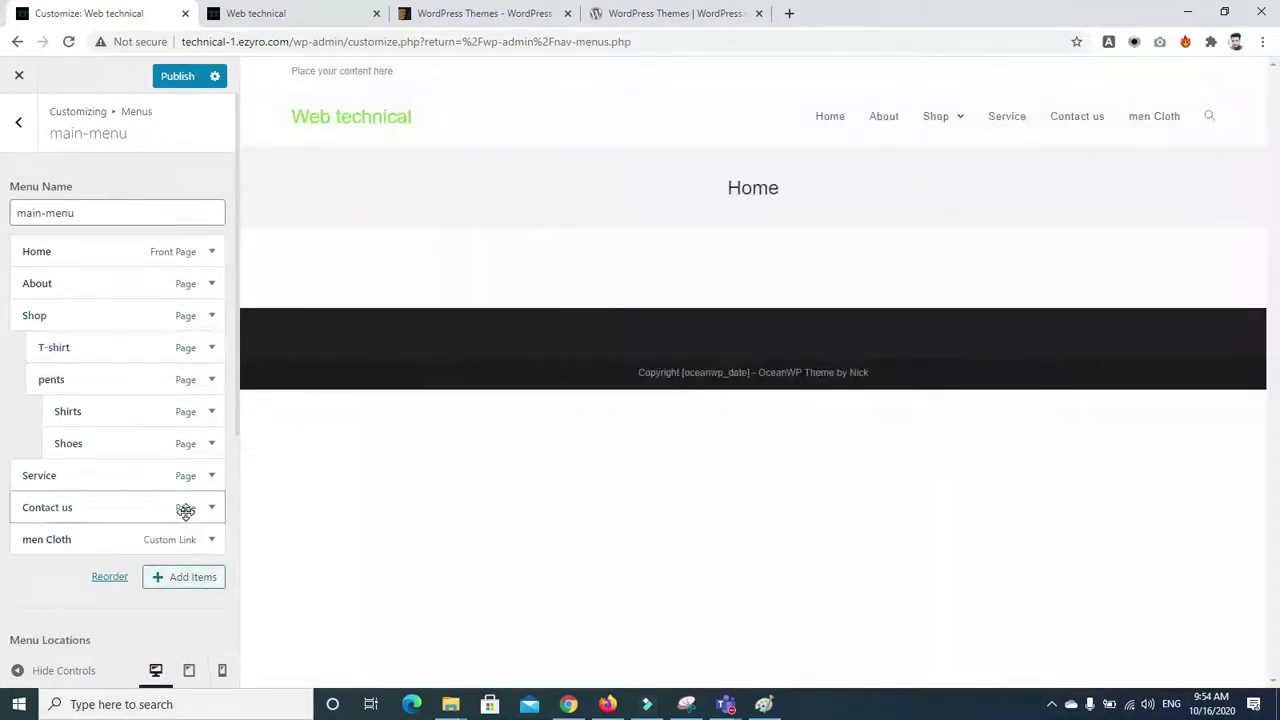
click(184, 579)
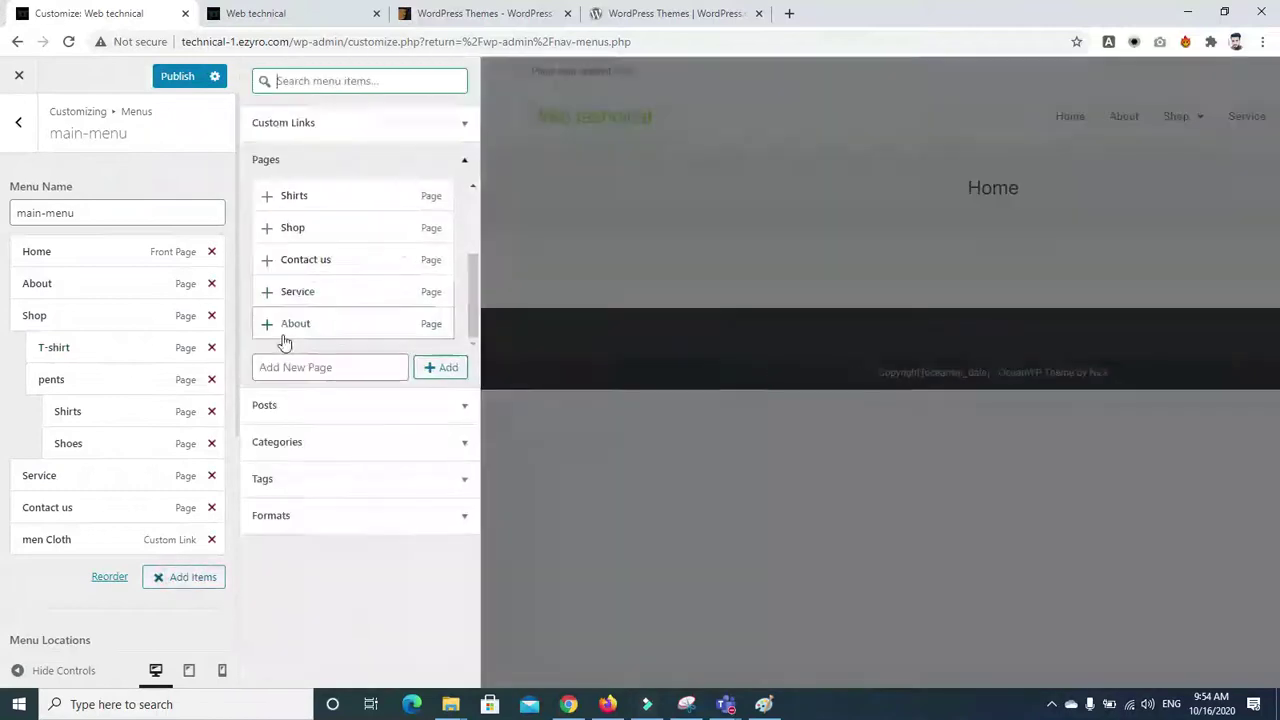
click(267, 295)
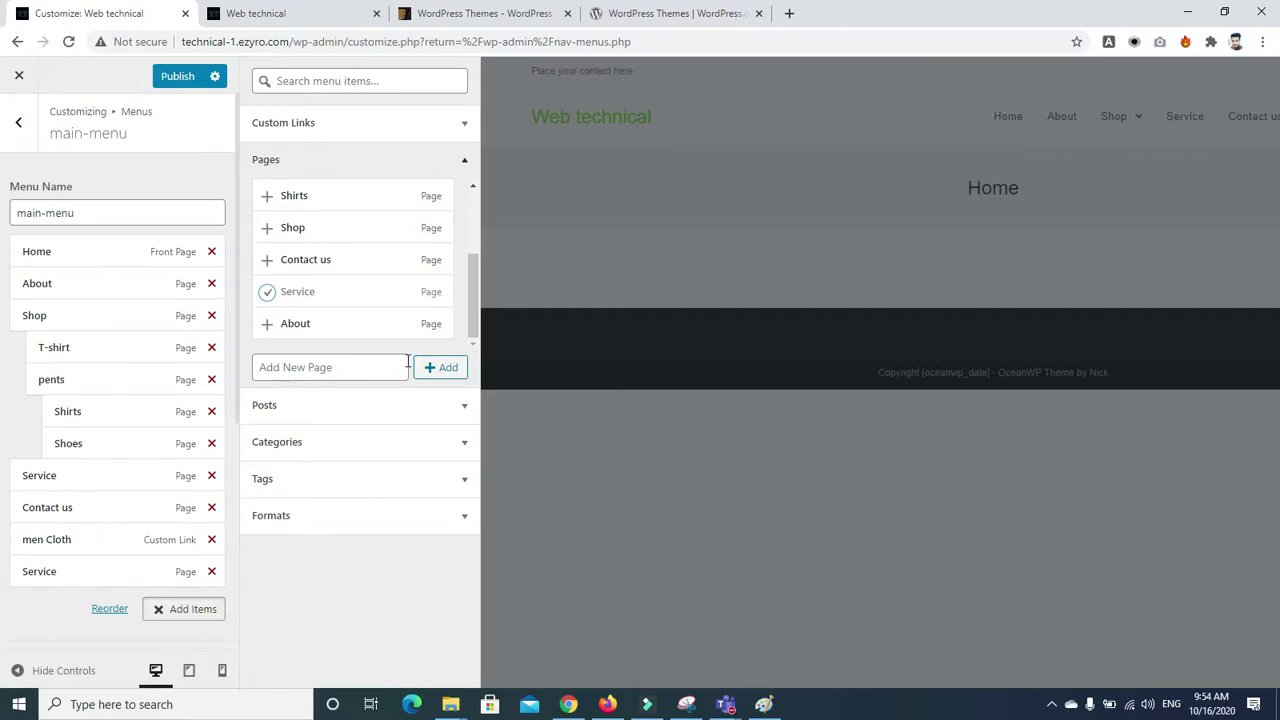
click(466, 125)
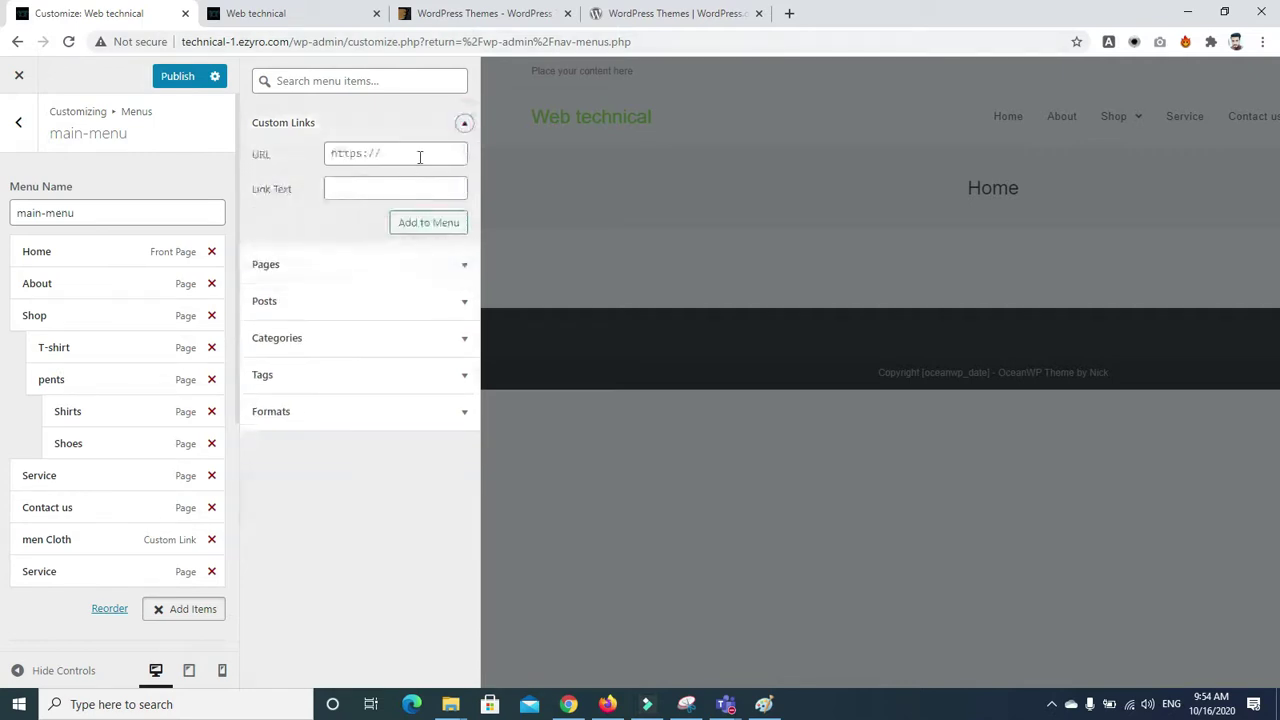
click(462, 120)
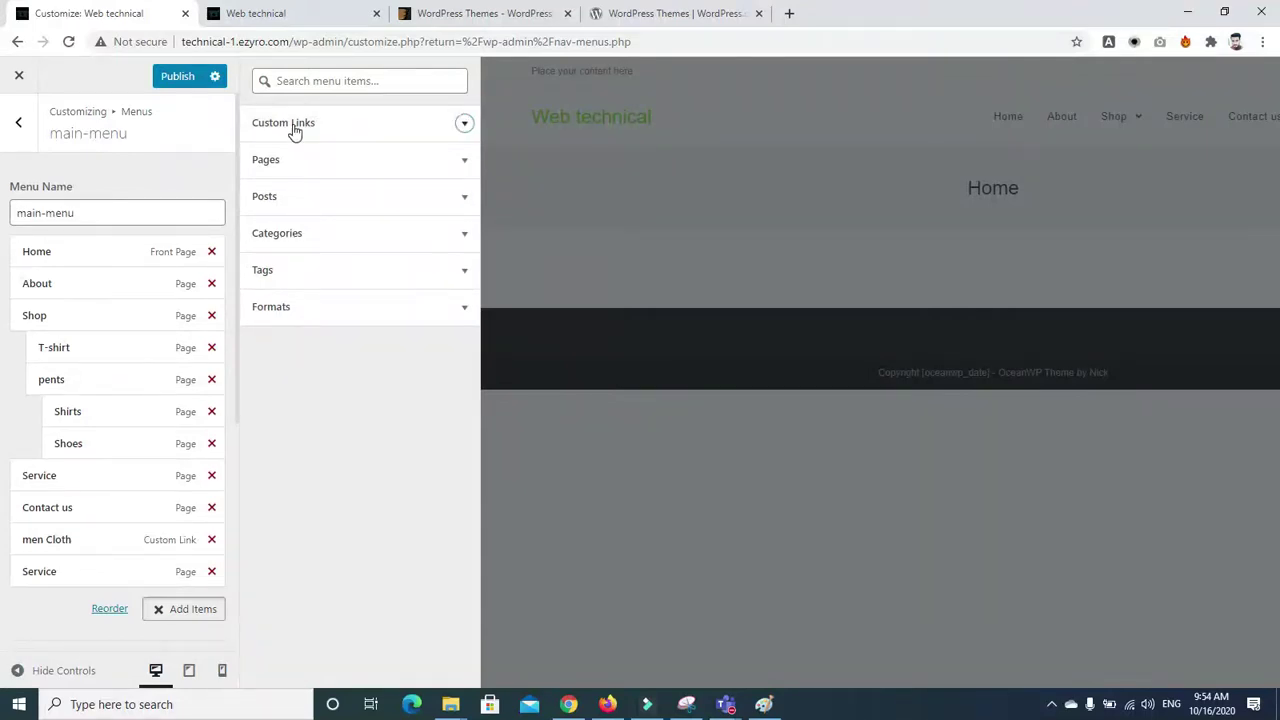
click(83, 180)
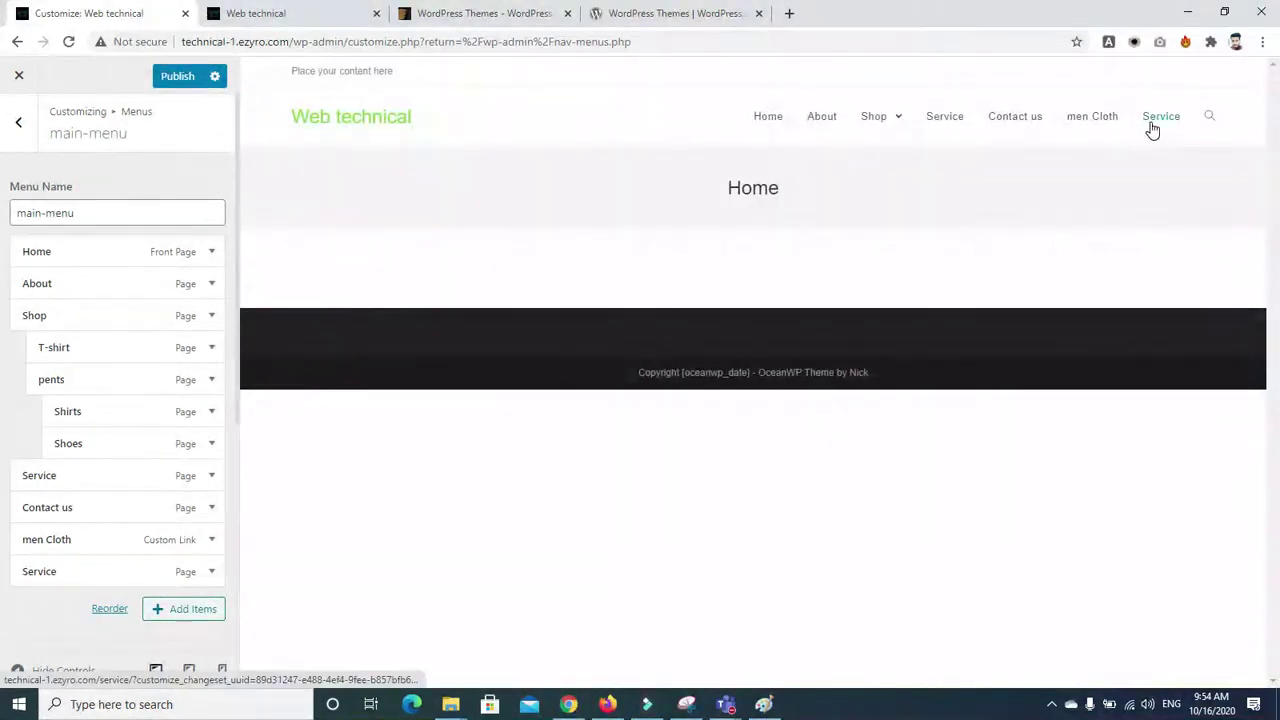
Remove the extra Service item at the end of main-menu
click(212, 572)
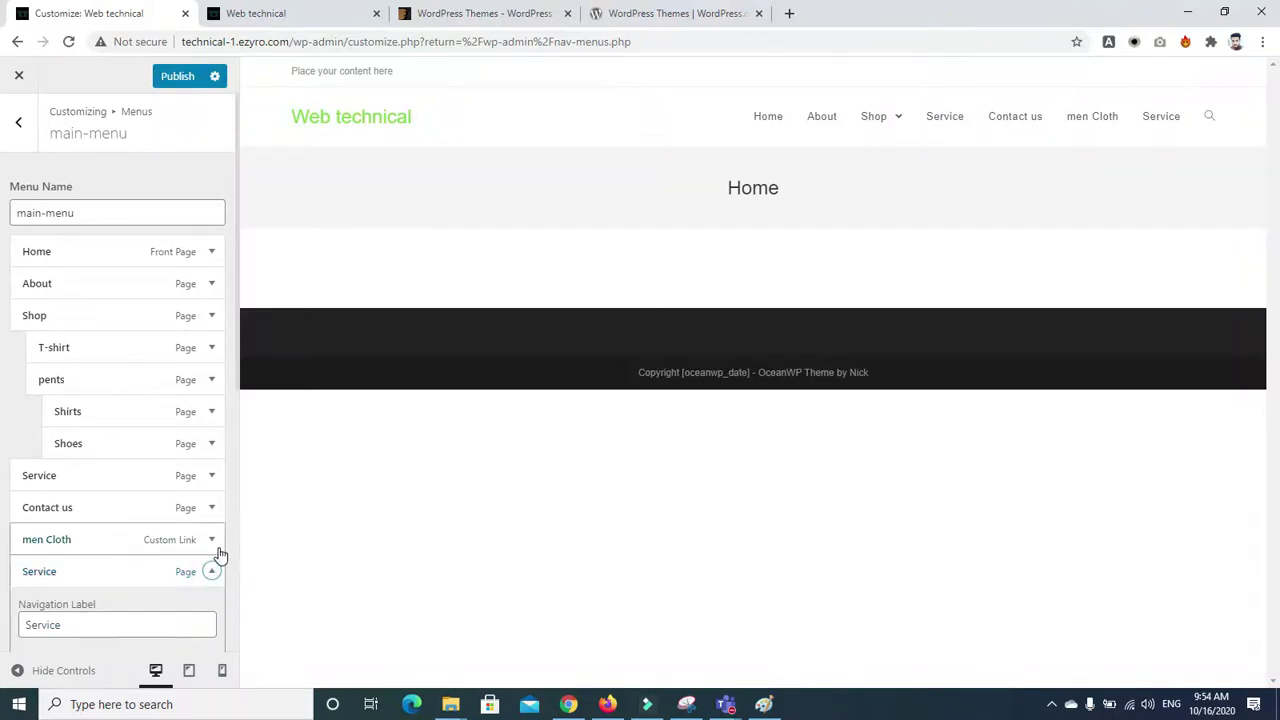
scroll(238, 380, down, 3)
click(30, 454)
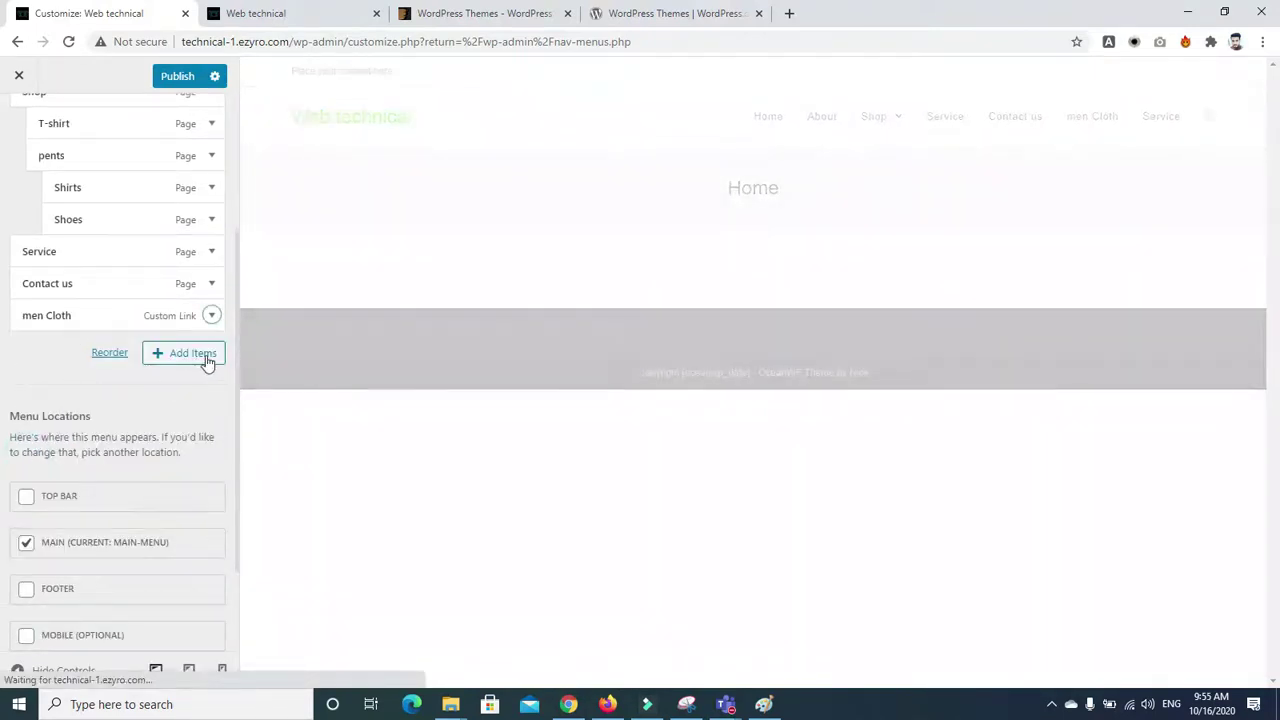
Review main-menu's location options and compare them with the menu on the site's home page in the other browser tab
scroll(237, 357, down, 2)
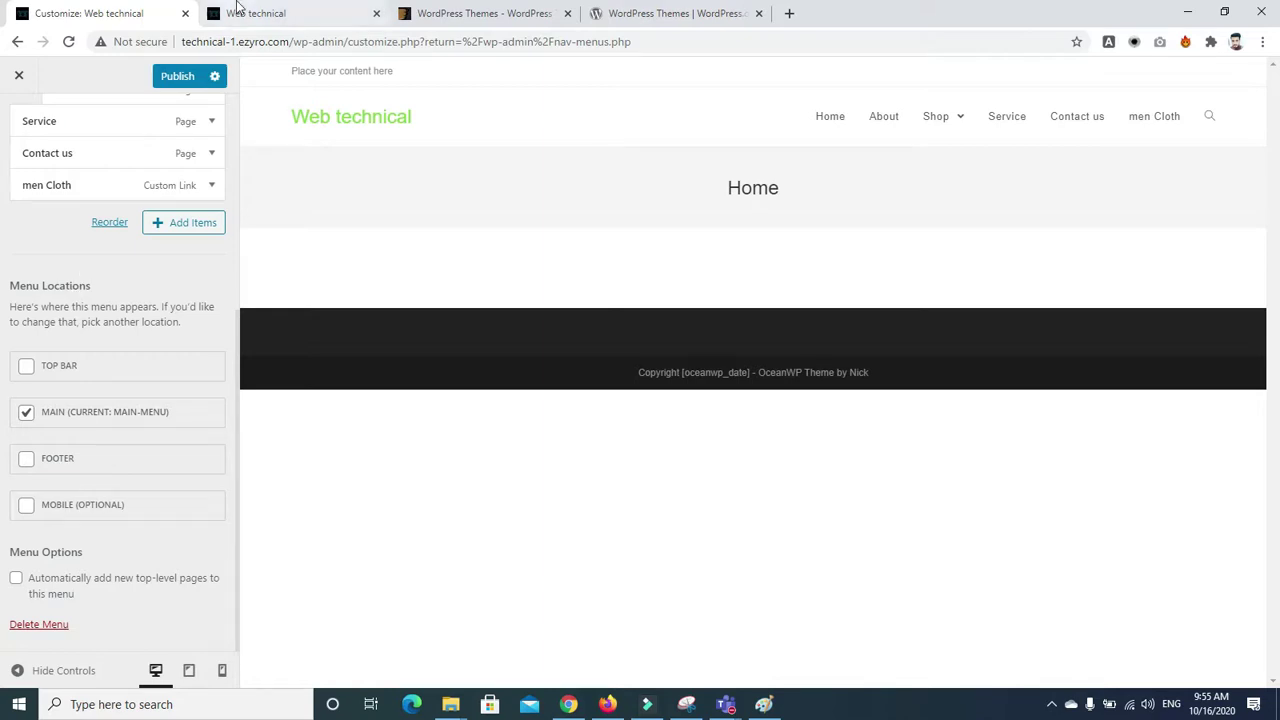
click(300, 13)
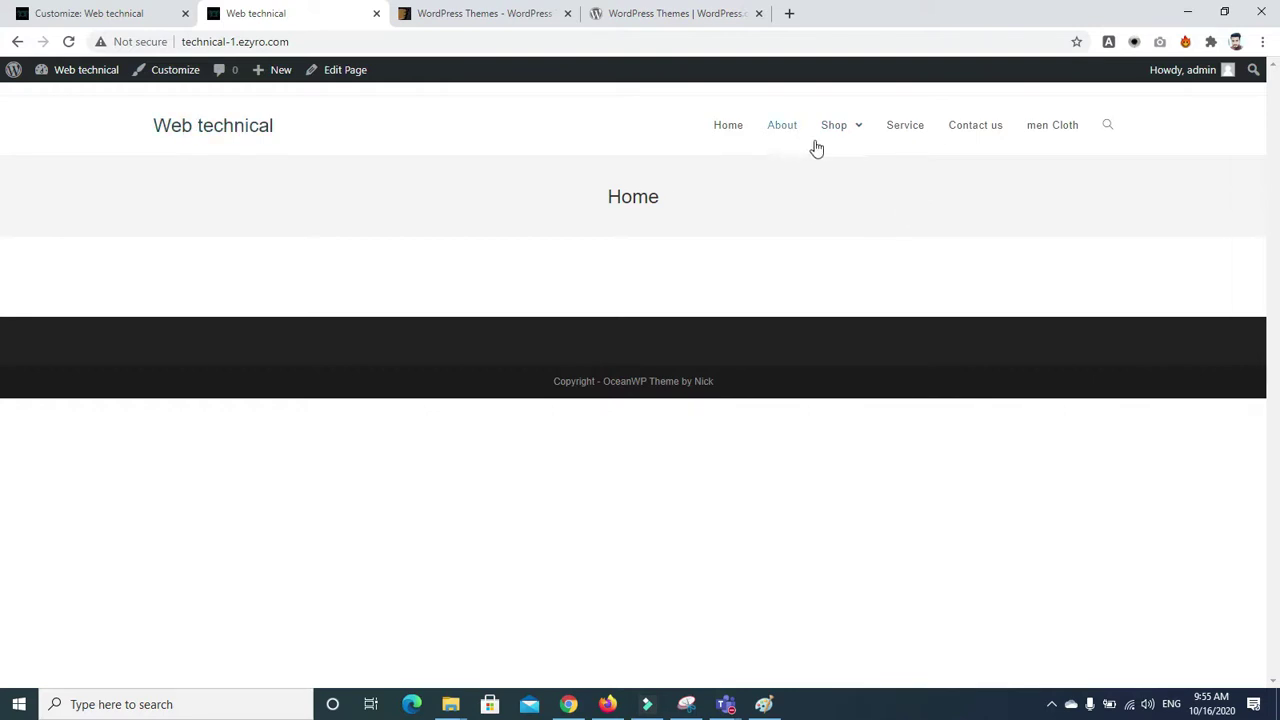
click(105, 13)
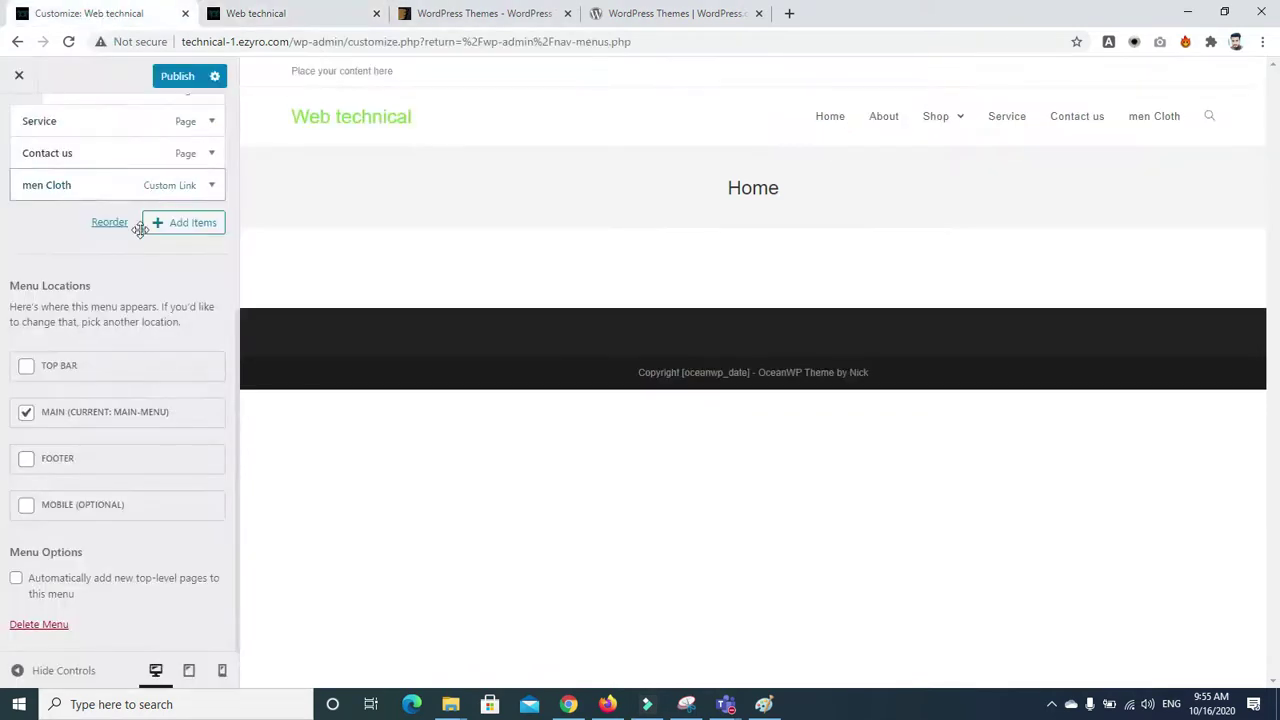
Assign main-menu to the Top Bar, Footer and Mobile (Optional) locations in addition to Main
click(26, 368)
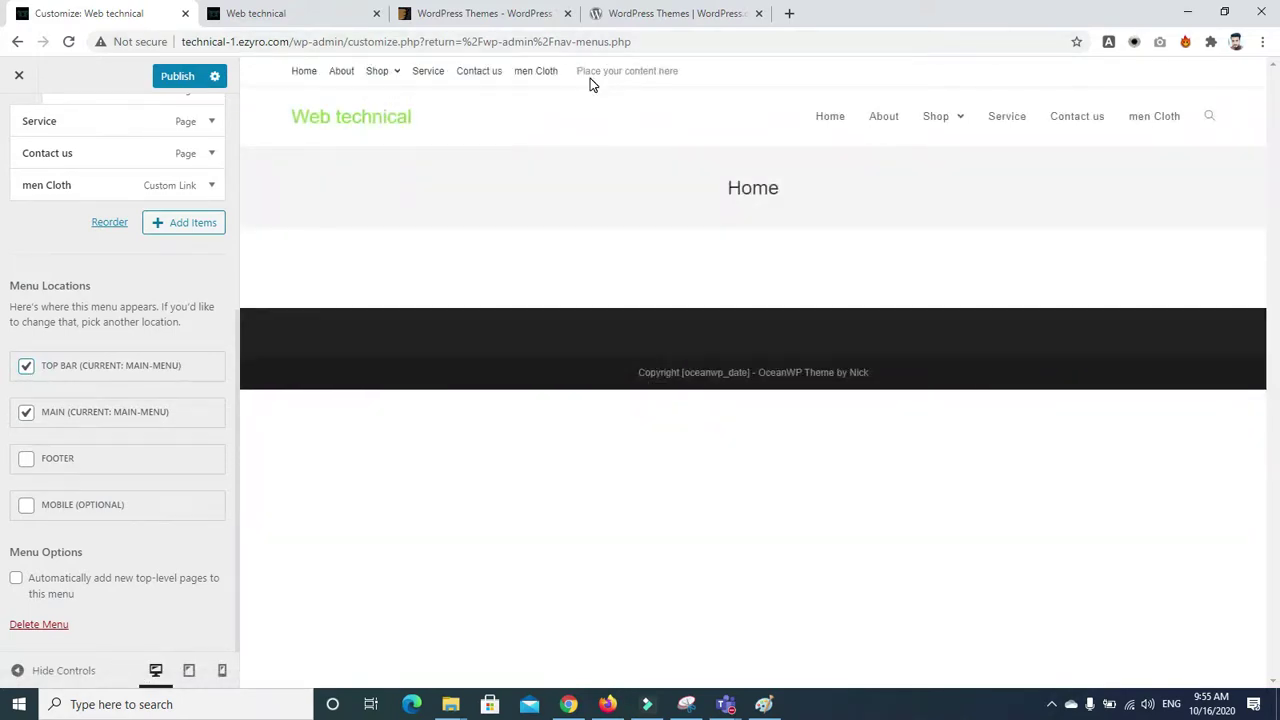
click(25, 465)
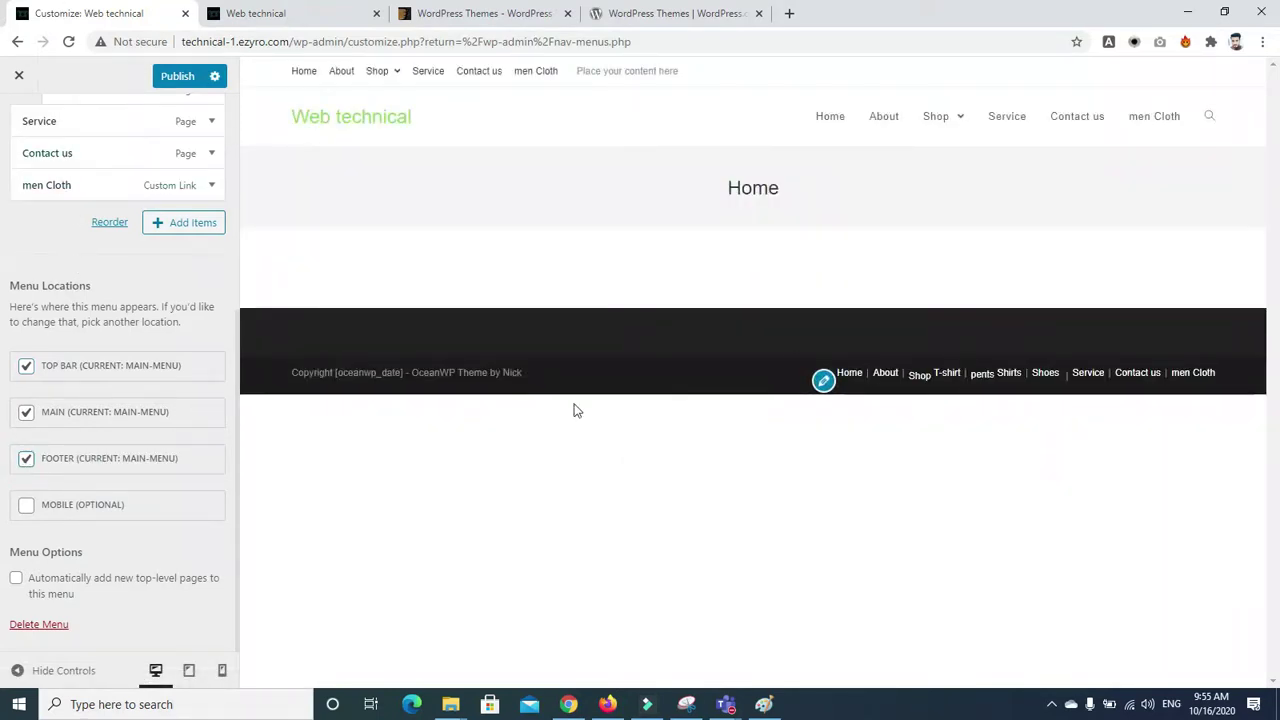
click(28, 512)
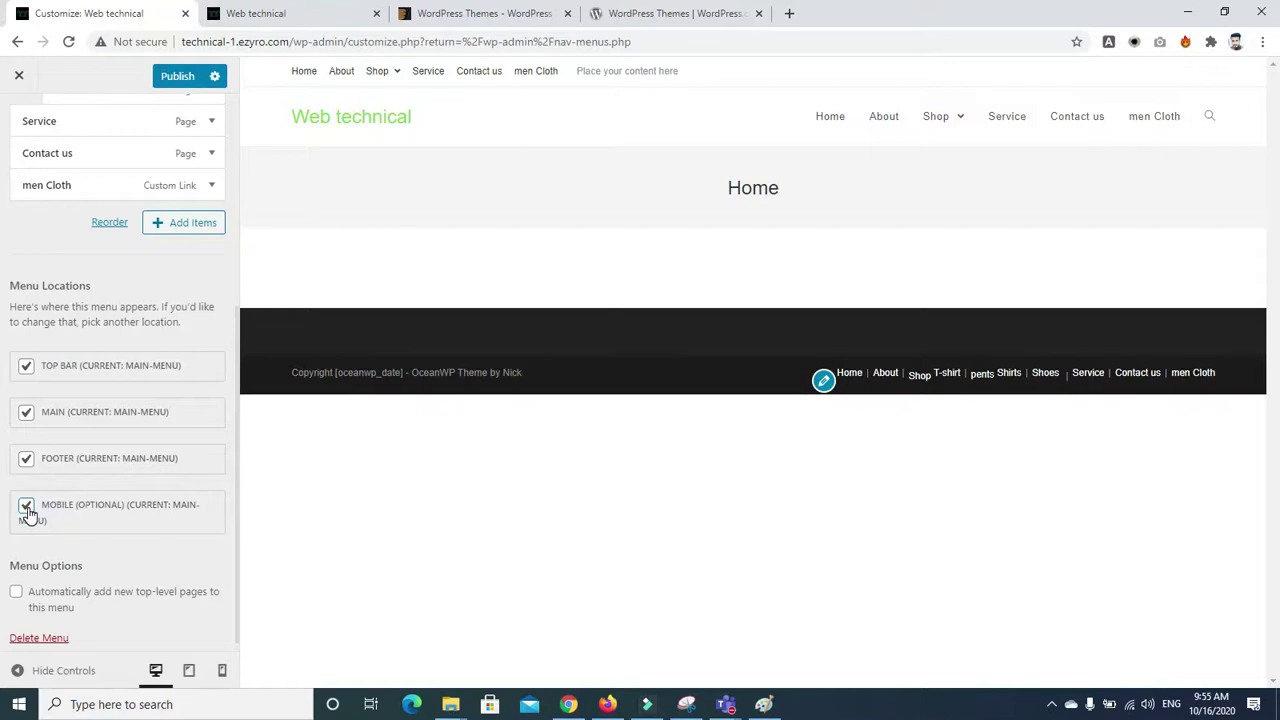
Remove main-menu from the Mobile, Top Bar and Footer locations, leaving only Main assigned
click(28, 512)
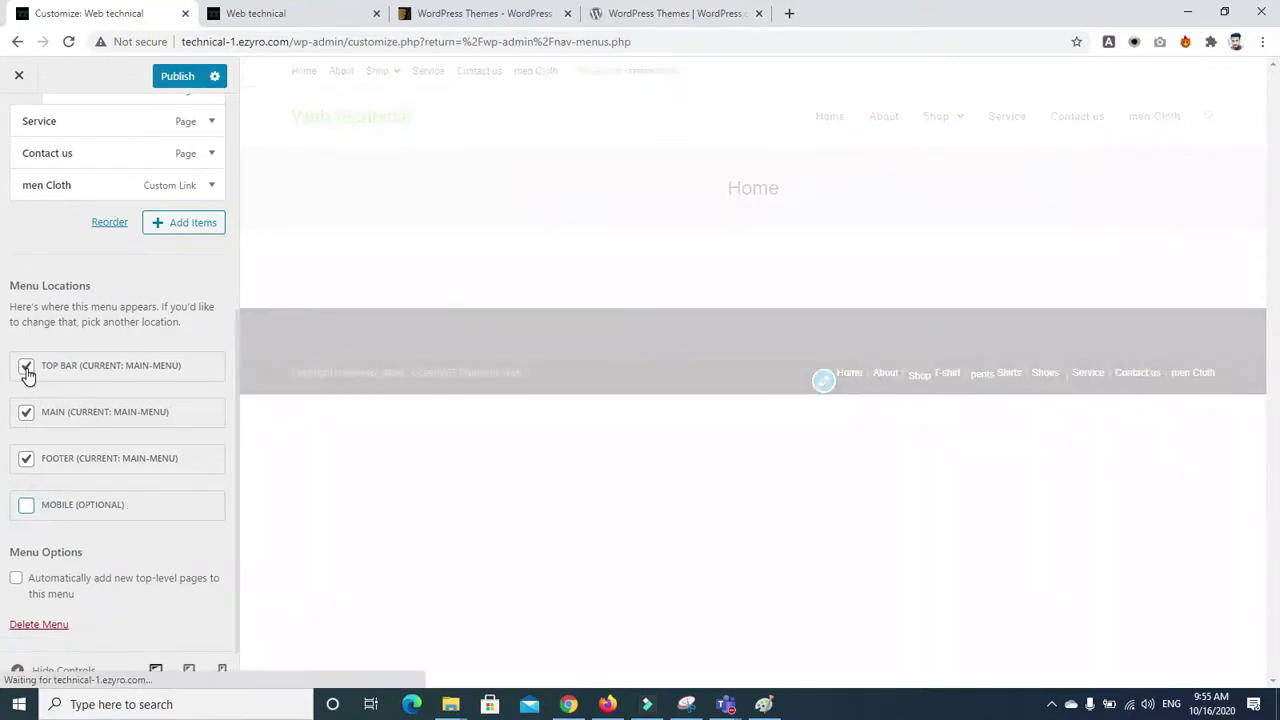
click(27, 368)
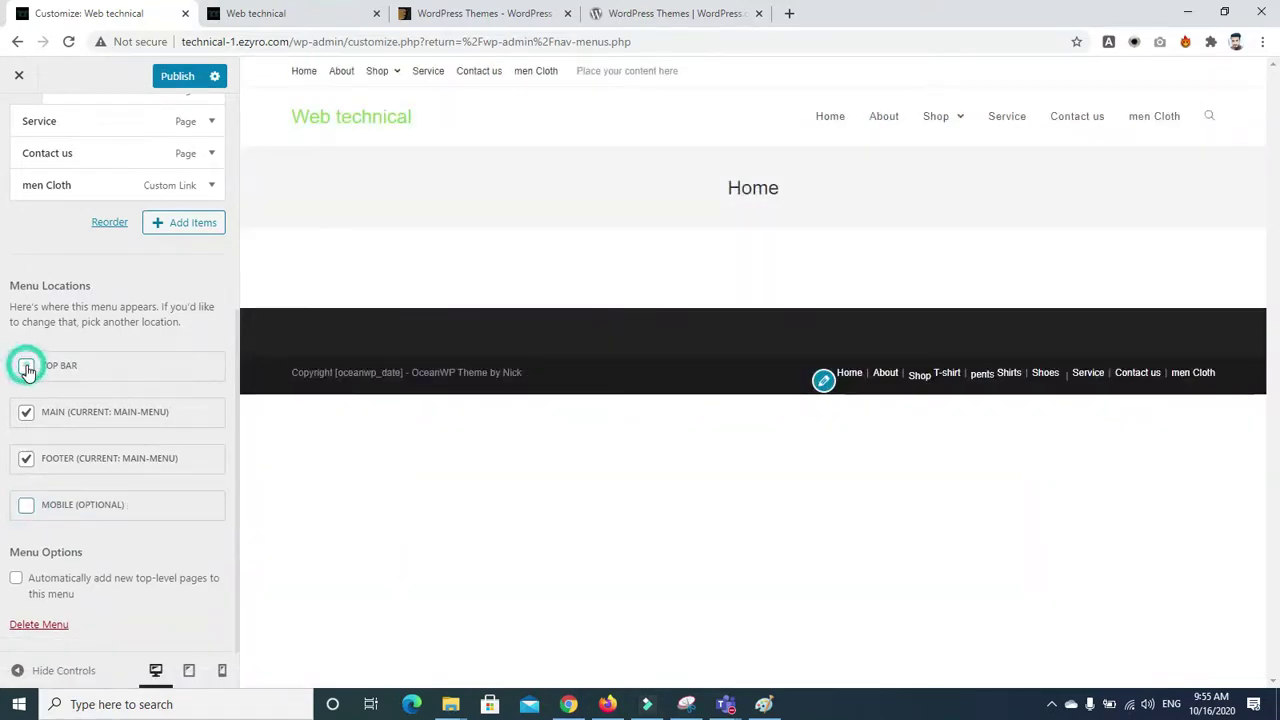
click(27, 460)
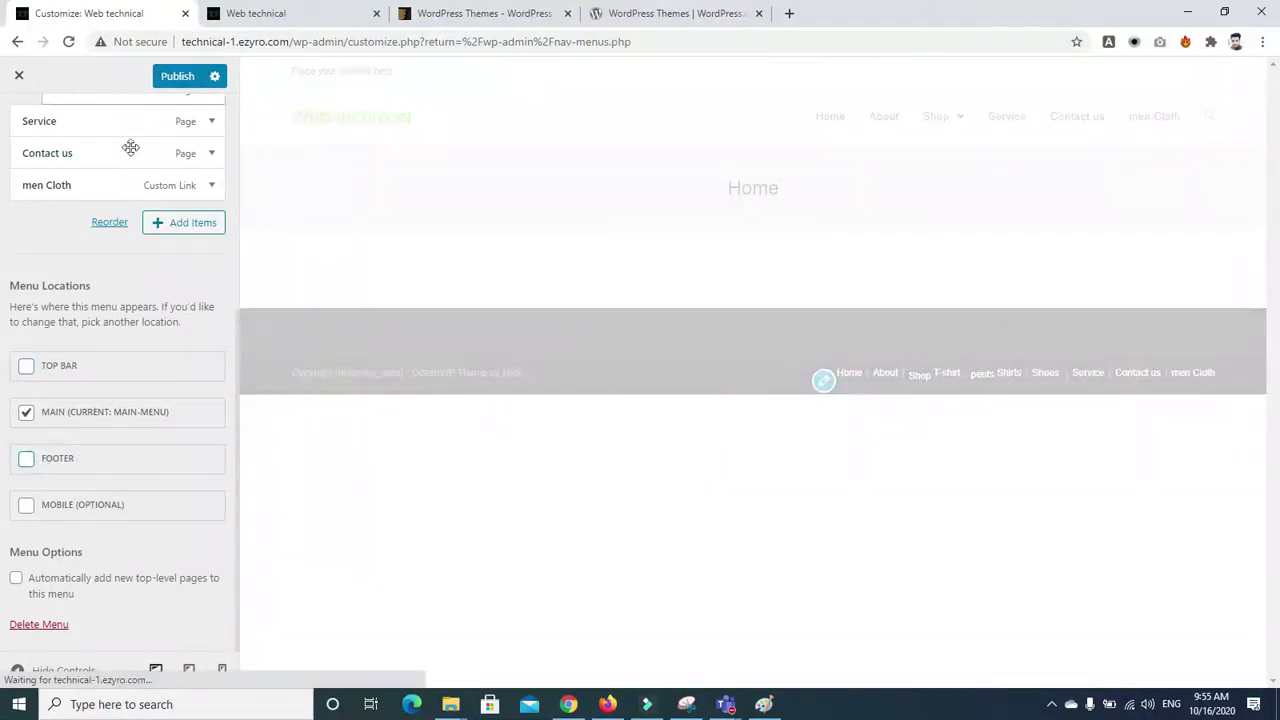
click(236, 117)
In the Customizer's Widgets settings, add a Calendar widget and a Custom HTML widget to the Default Sidebar
click(28, 132)
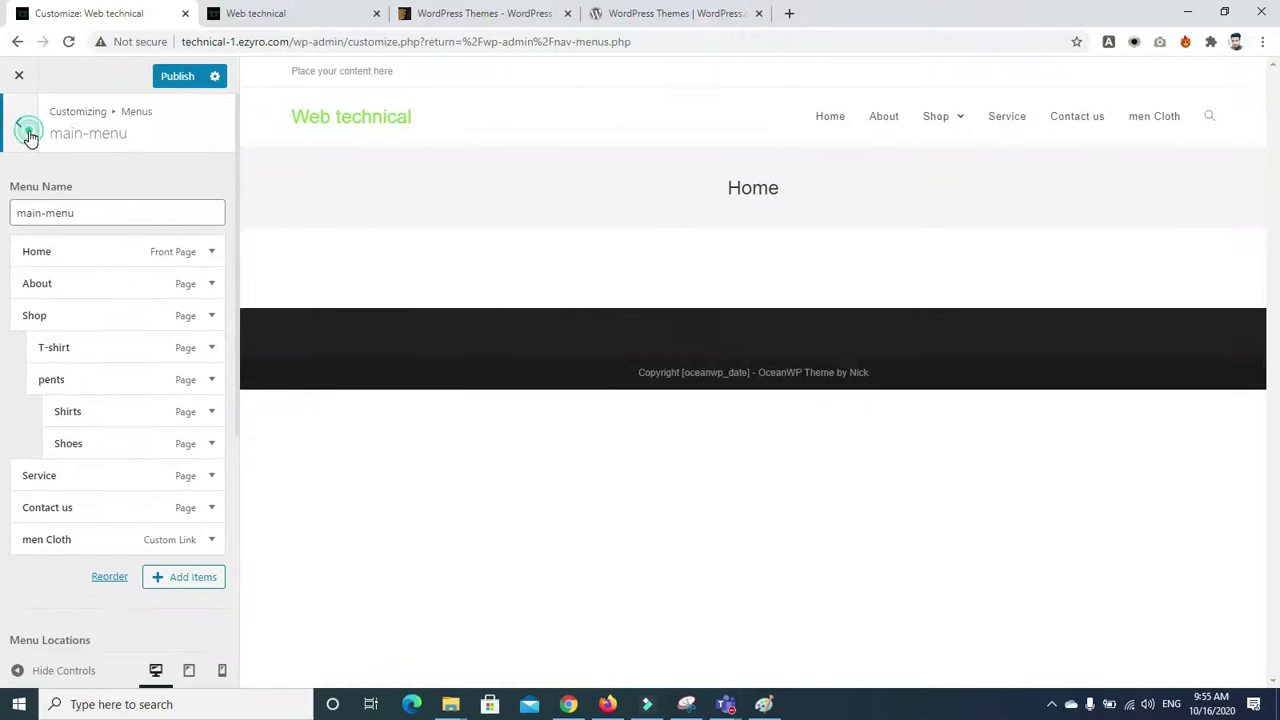
click(29, 133)
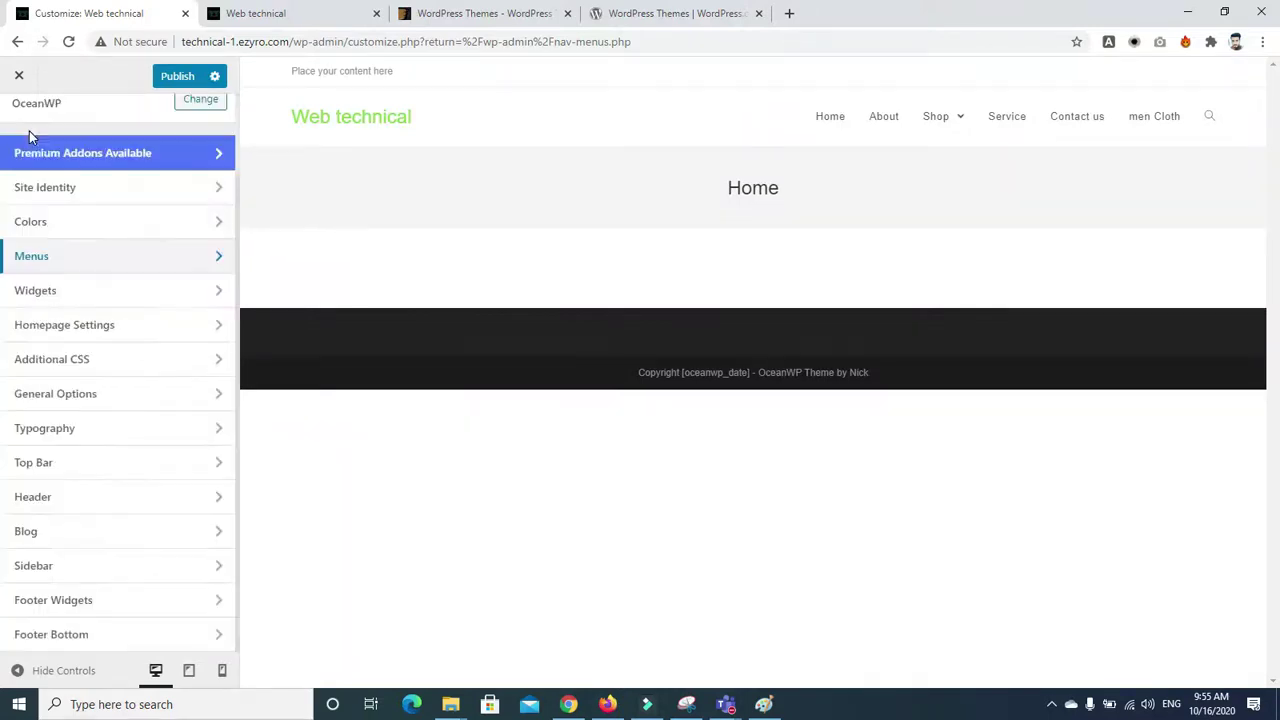
click(110, 292)
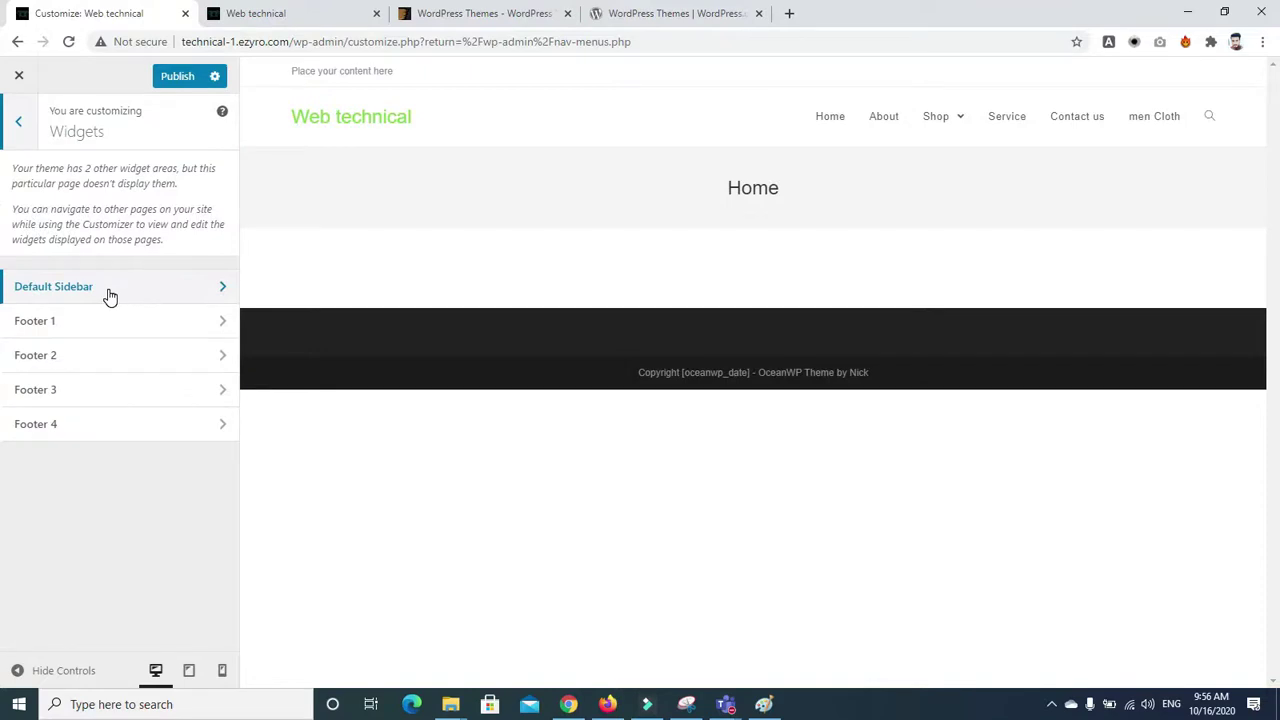
click(197, 290)
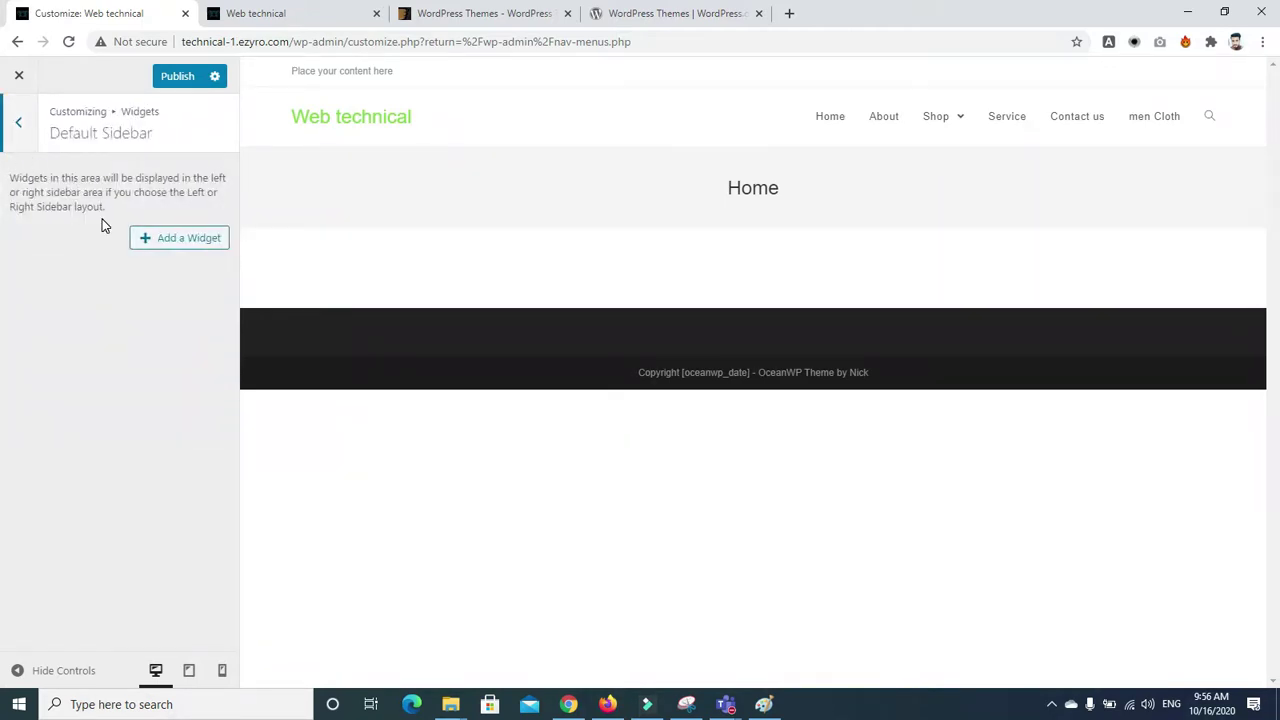
click(150, 238)
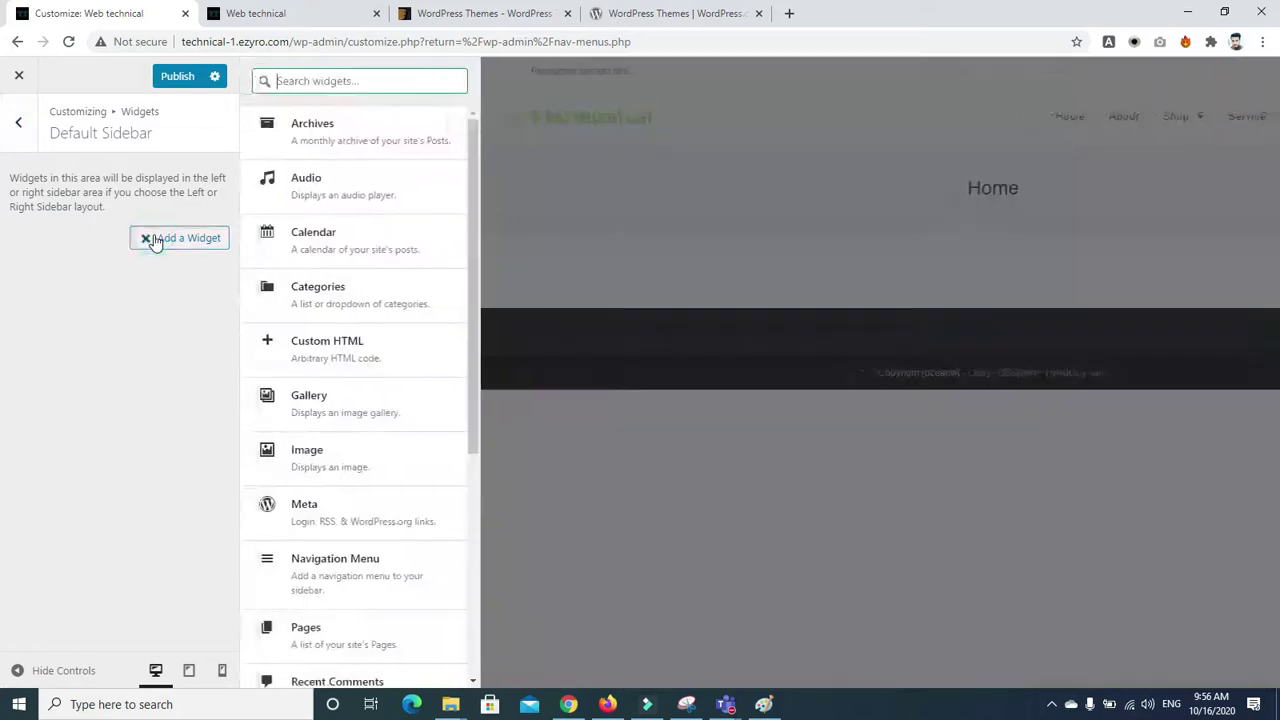
click(334, 234)
click(166, 363)
click(335, 362)
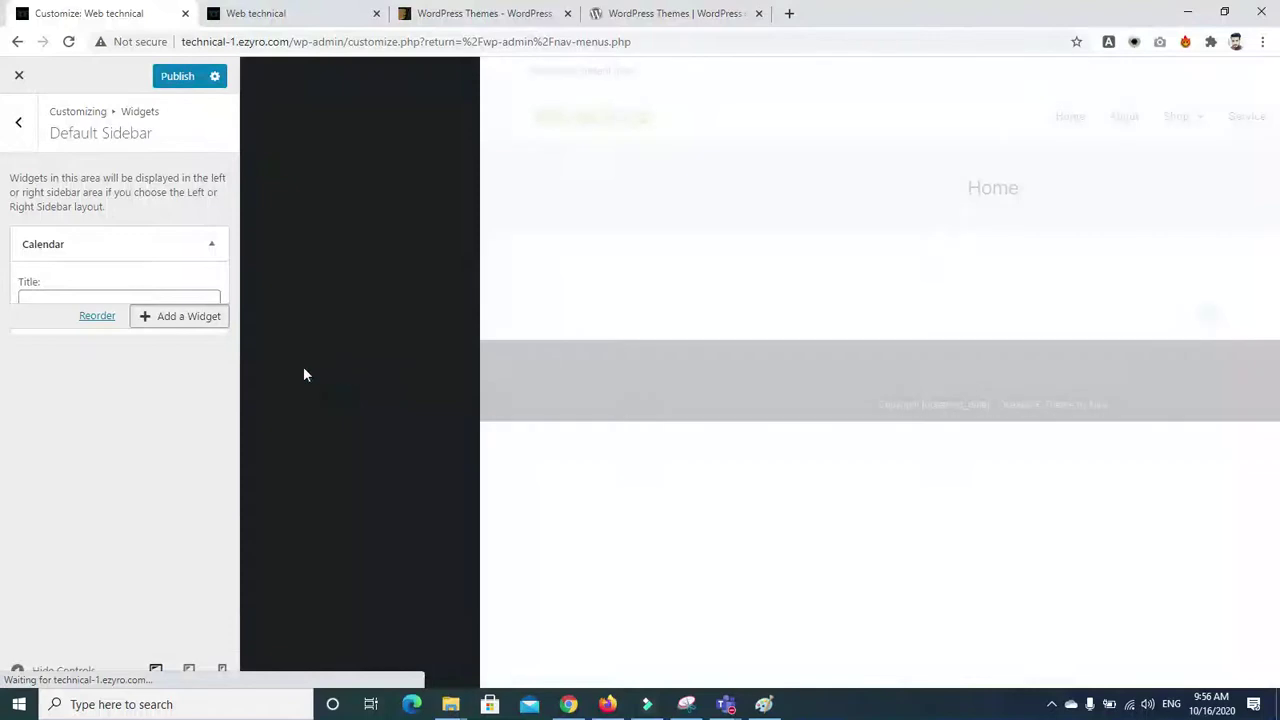
Add a second Calendar widget and a Search widget to the Default Sidebar
drag(236, 180, 240, 282)
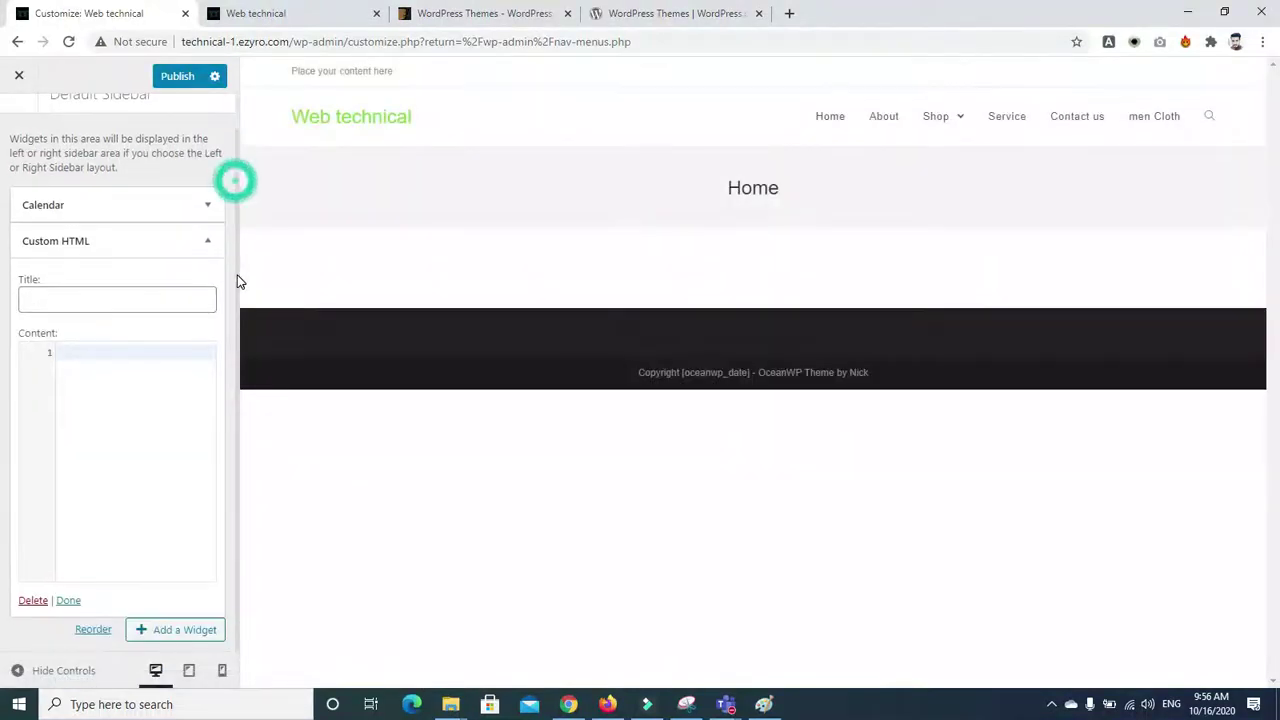
click(160, 632)
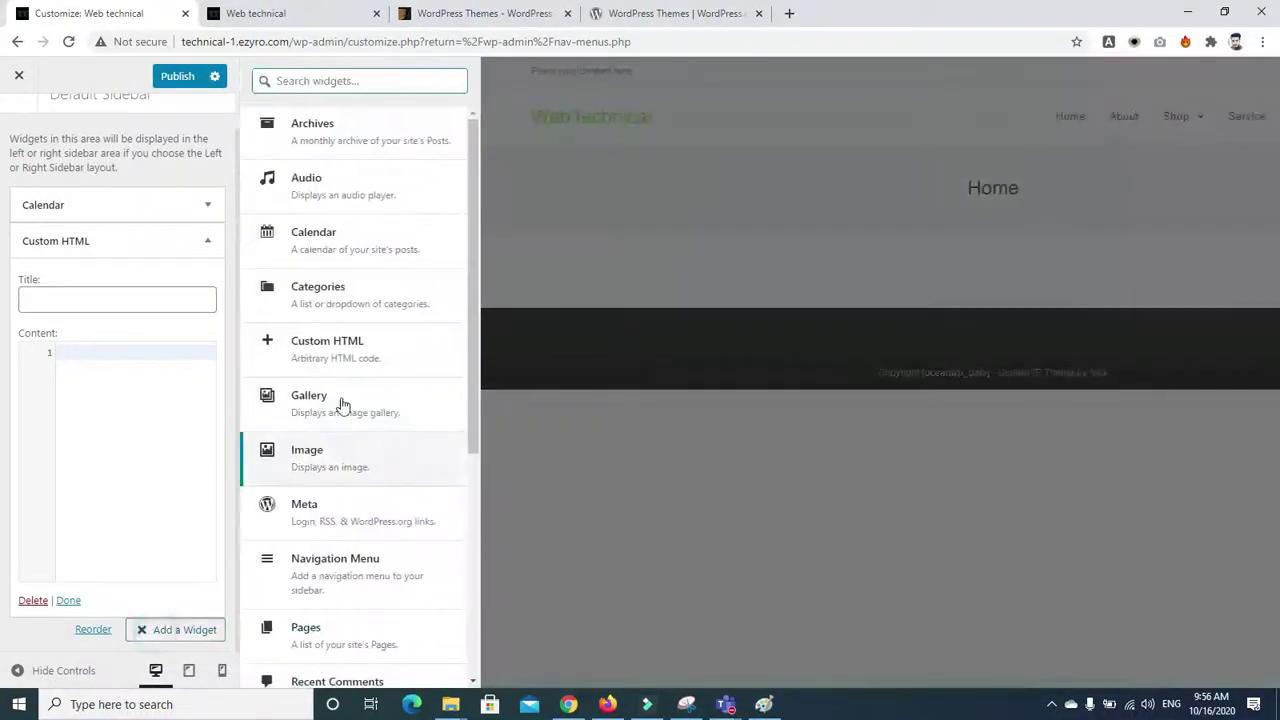
click(314, 238)
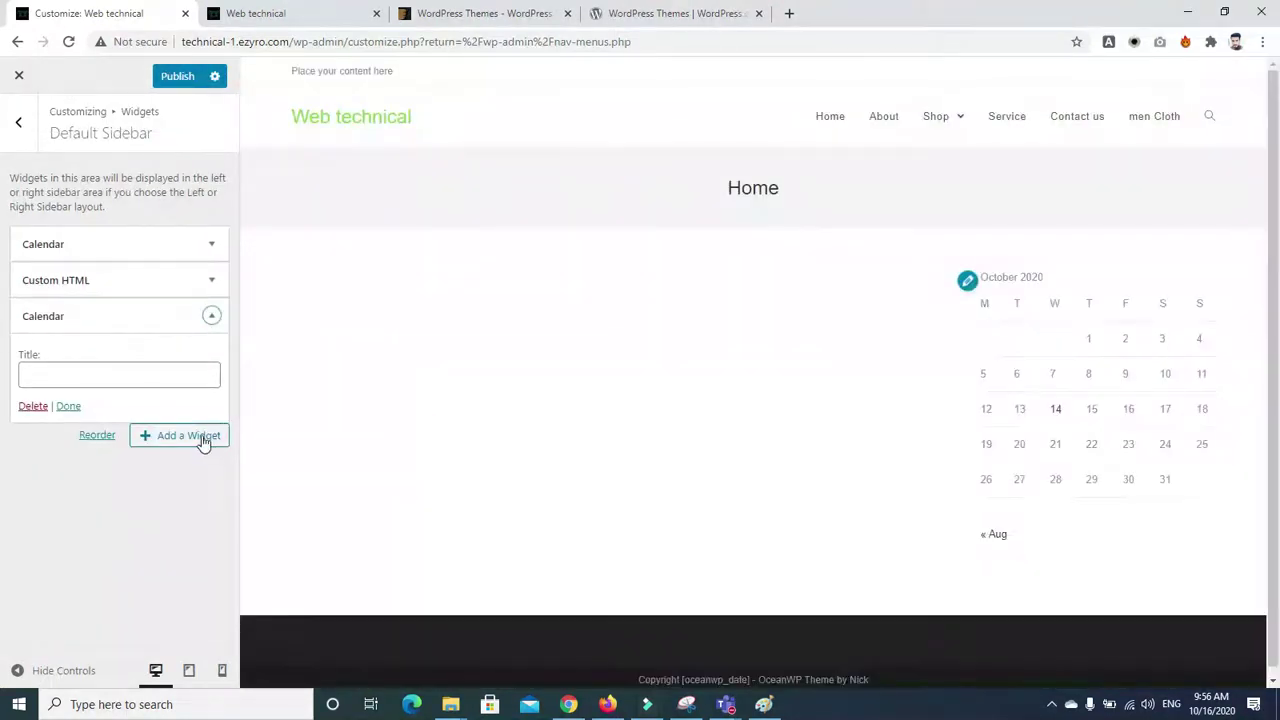
click(190, 436)
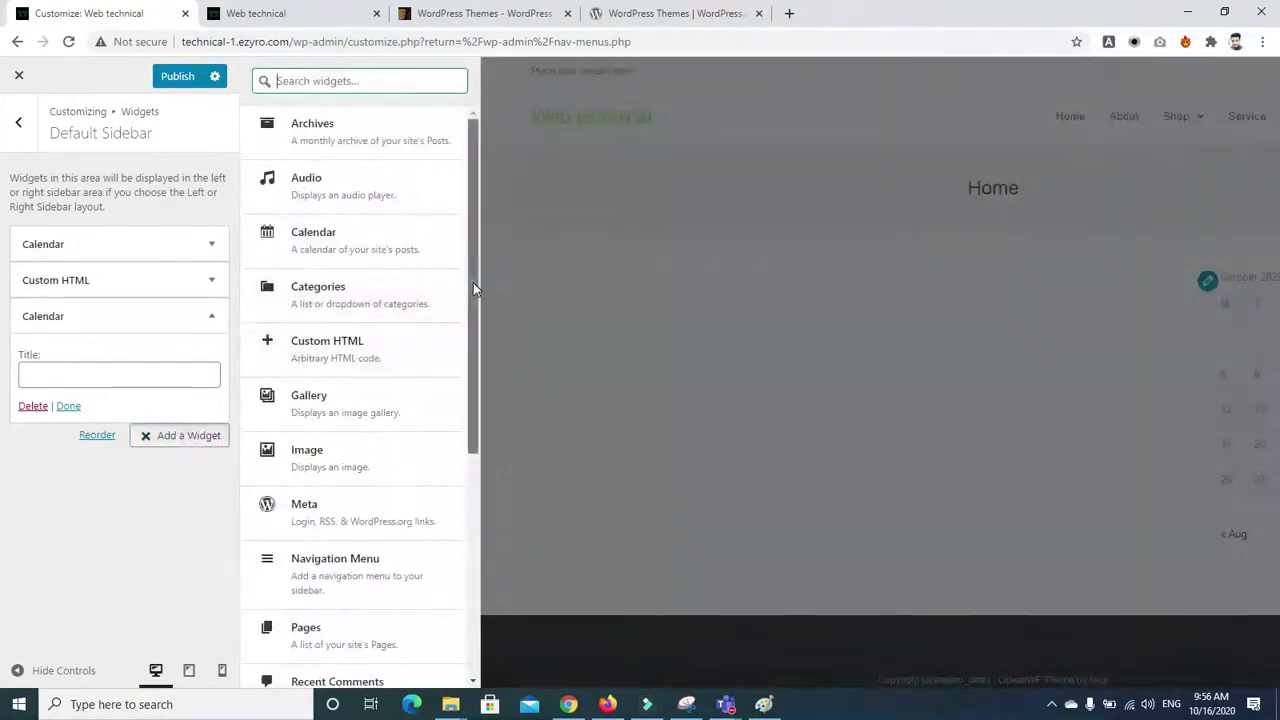
drag(473, 282, 452, 505)
click(388, 484)
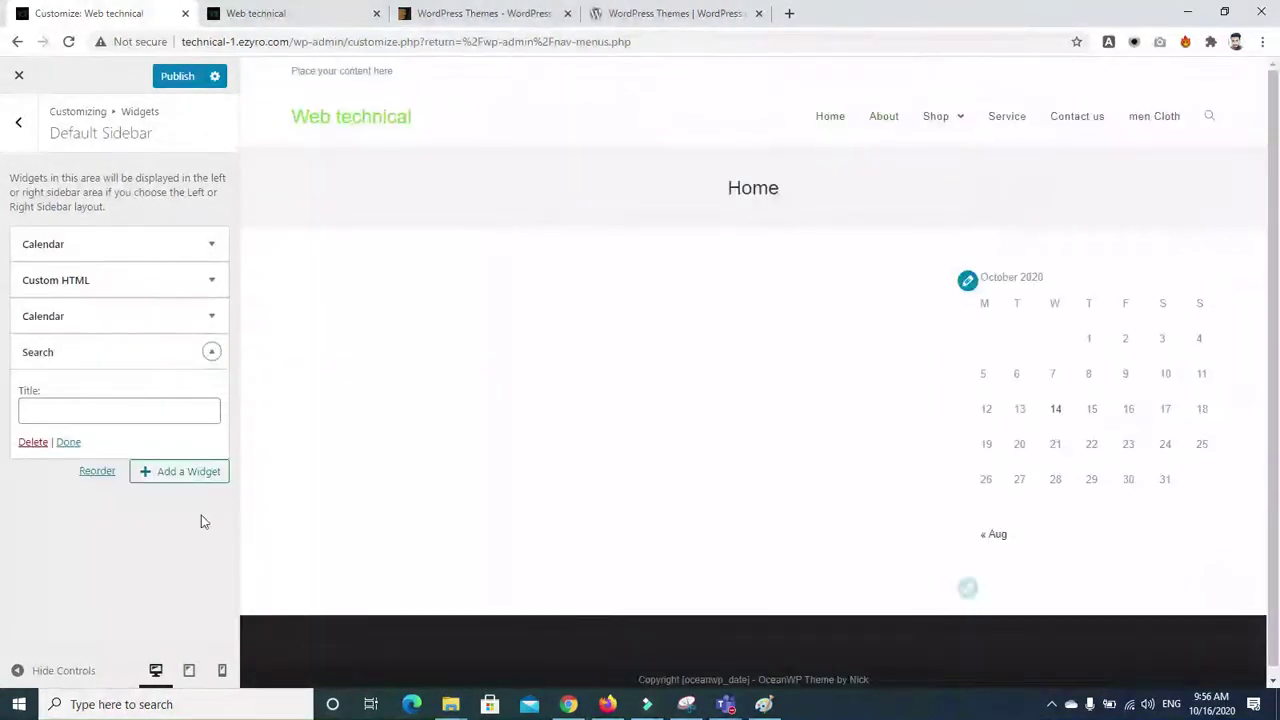
Add a Video widget and a Pages widget to the Default Sidebar and check the sidebar in the site preview
click(214, 468)
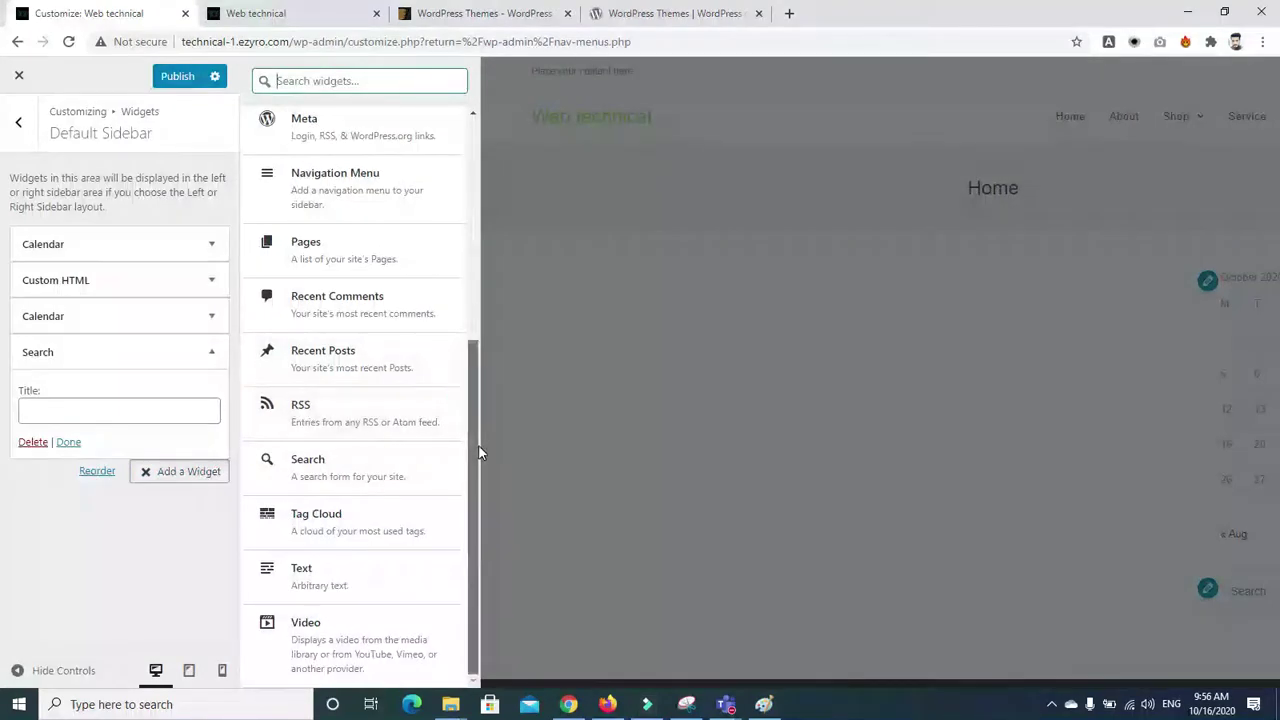
click(314, 641)
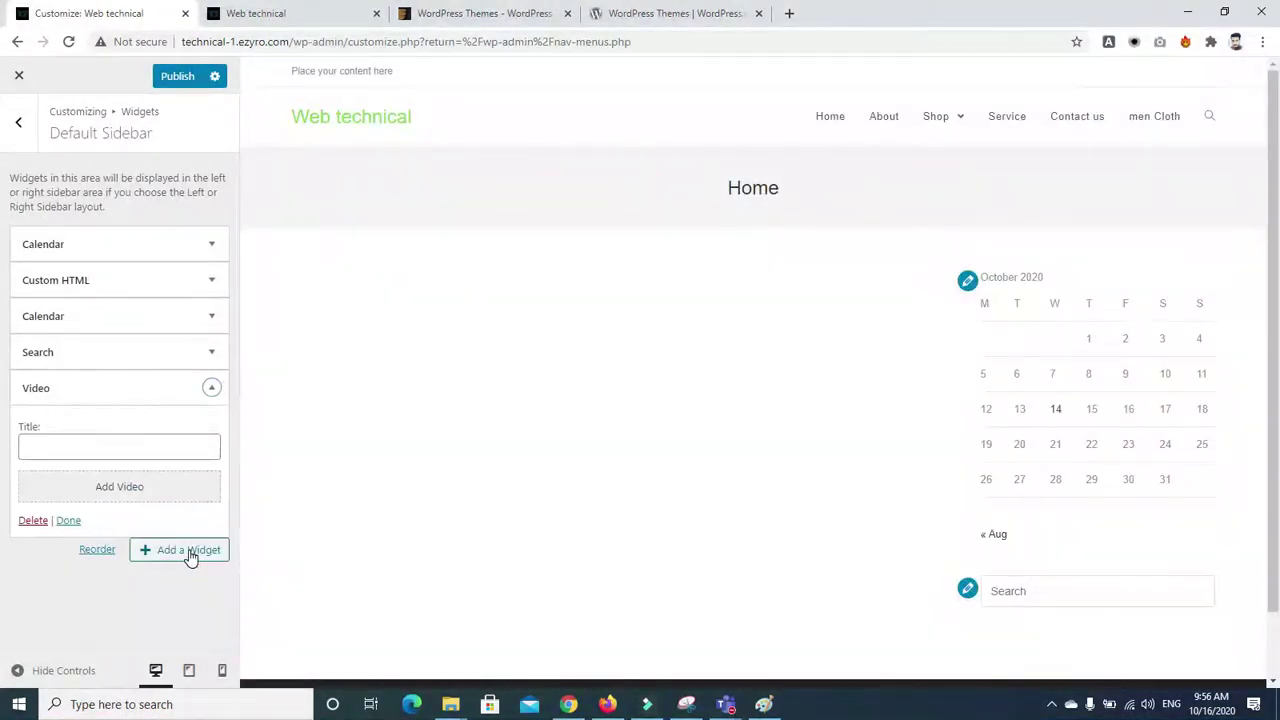
click(183, 557)
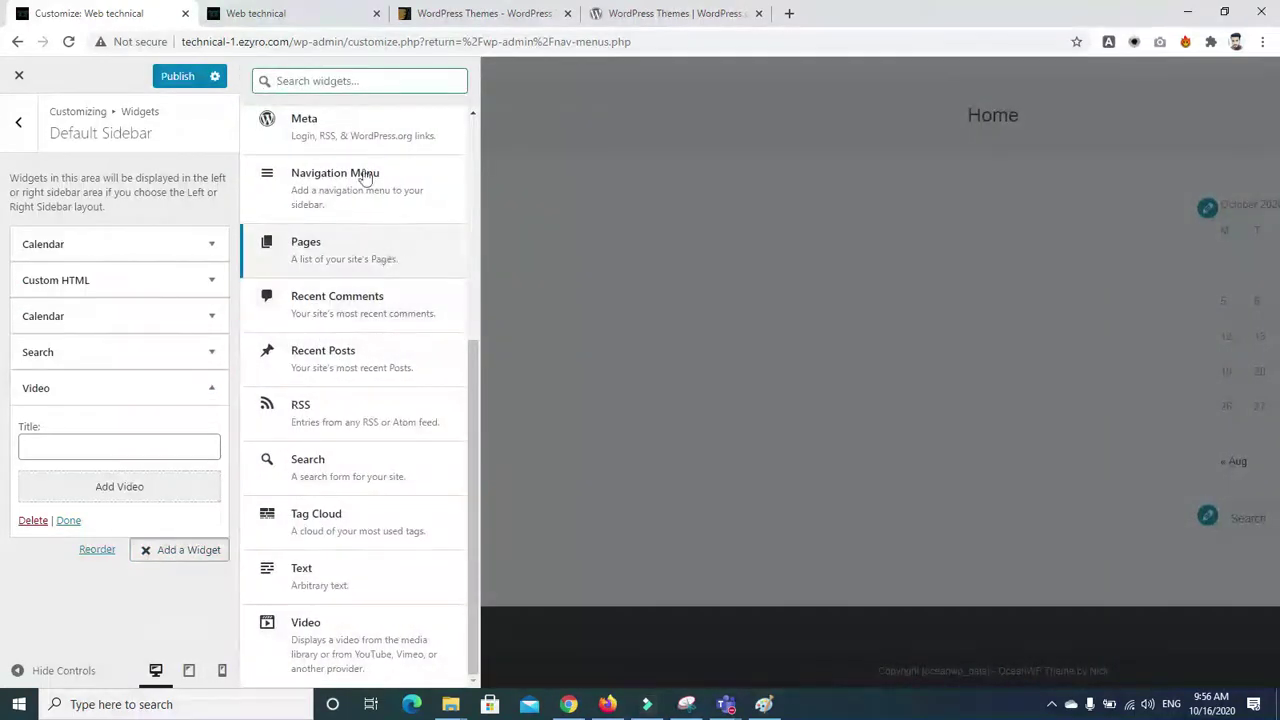
click(369, 252)
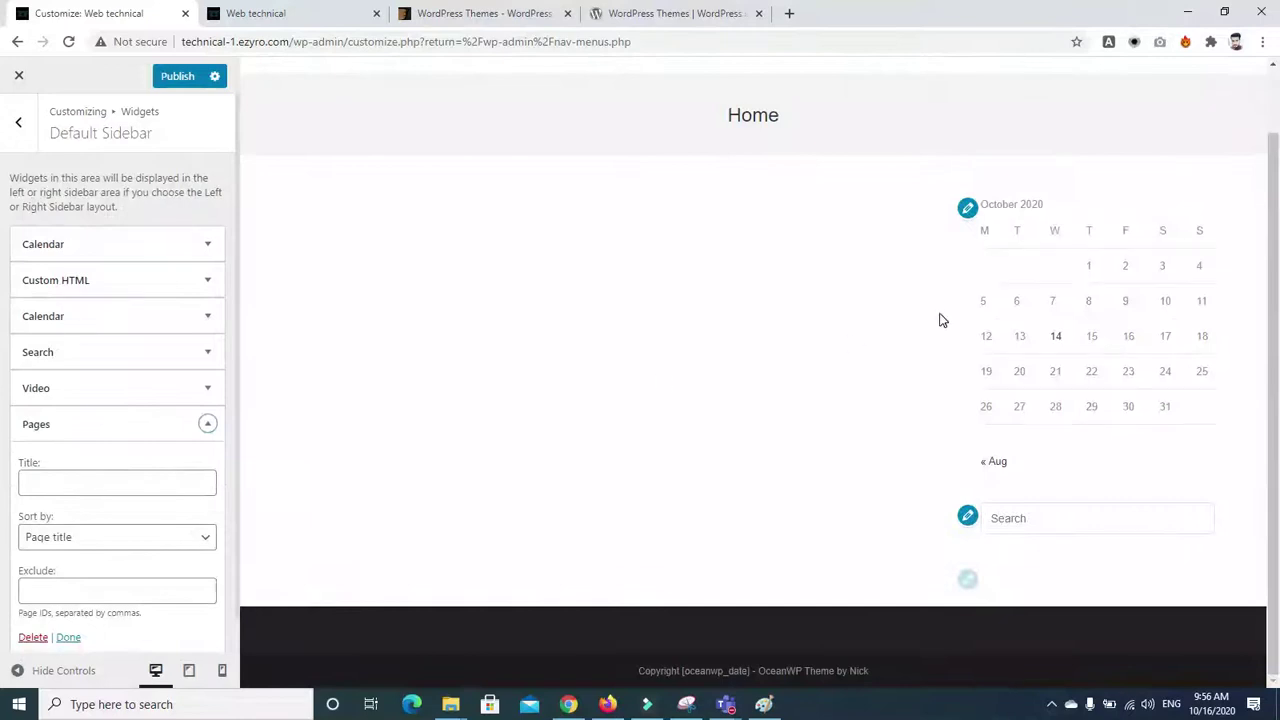
scroll(975, 370, down, 2)
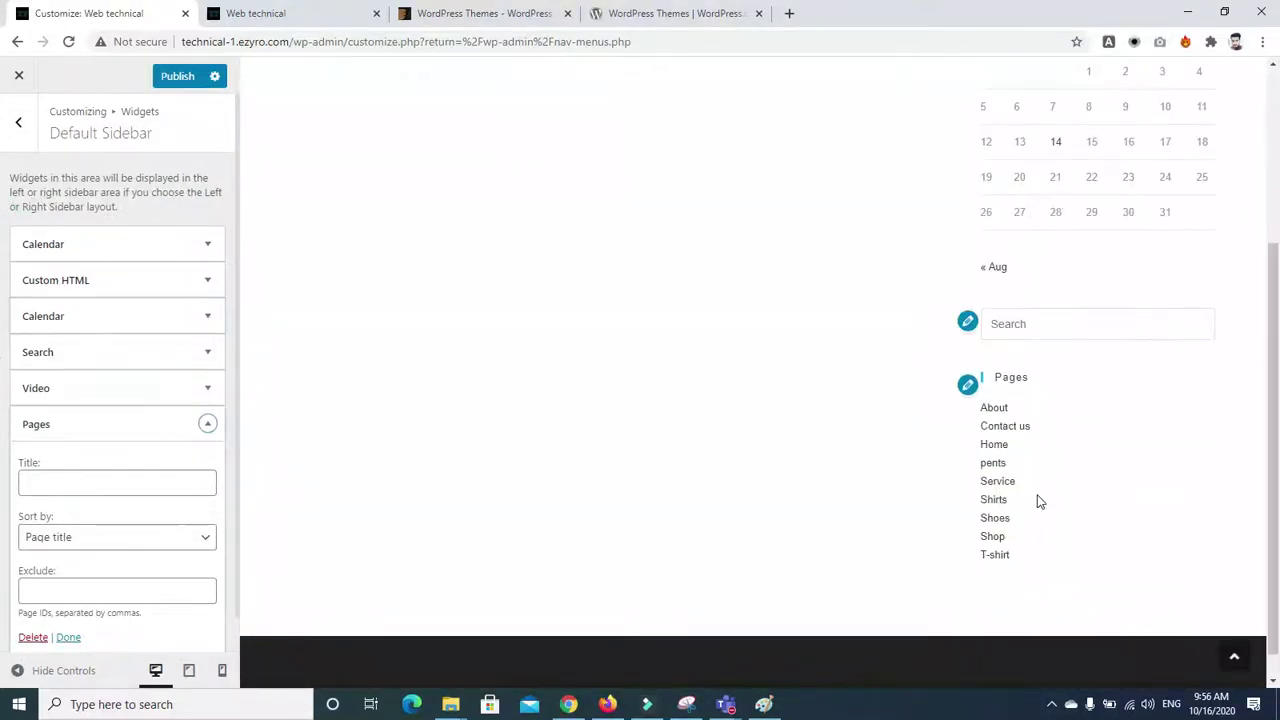
scroll(1000, 480, up, 3)
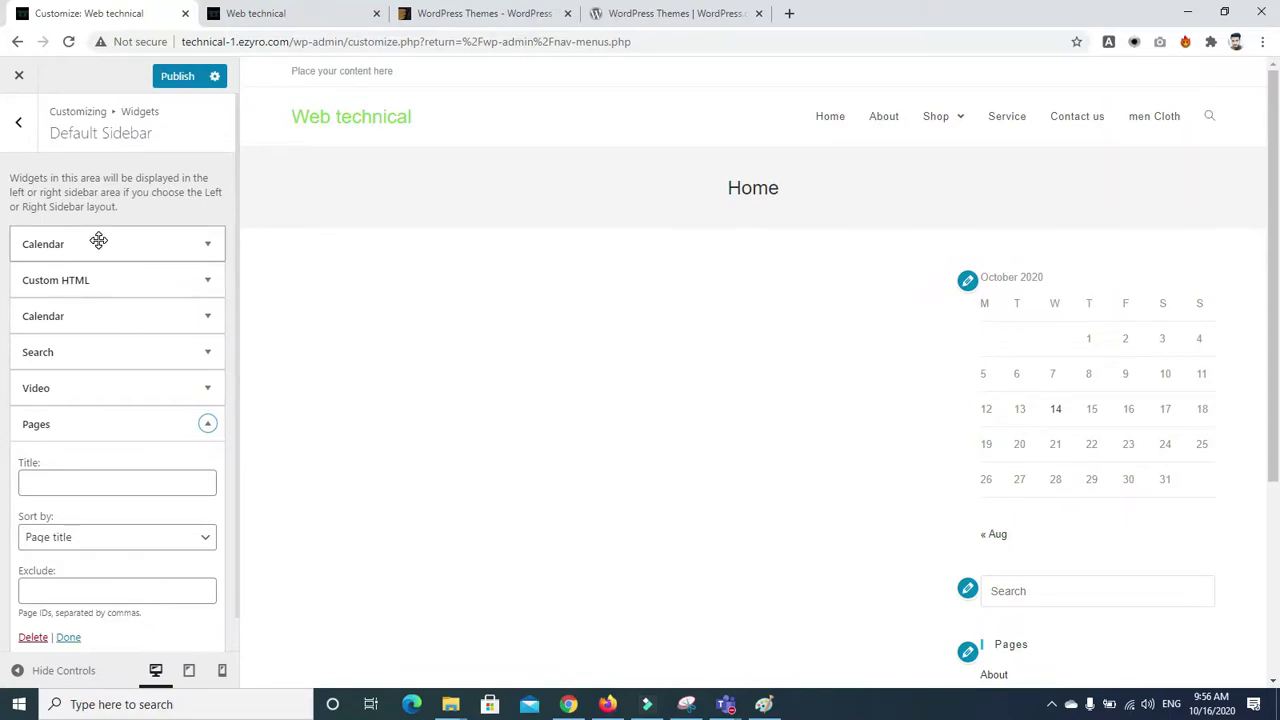
click(18, 121)
click(108, 288)
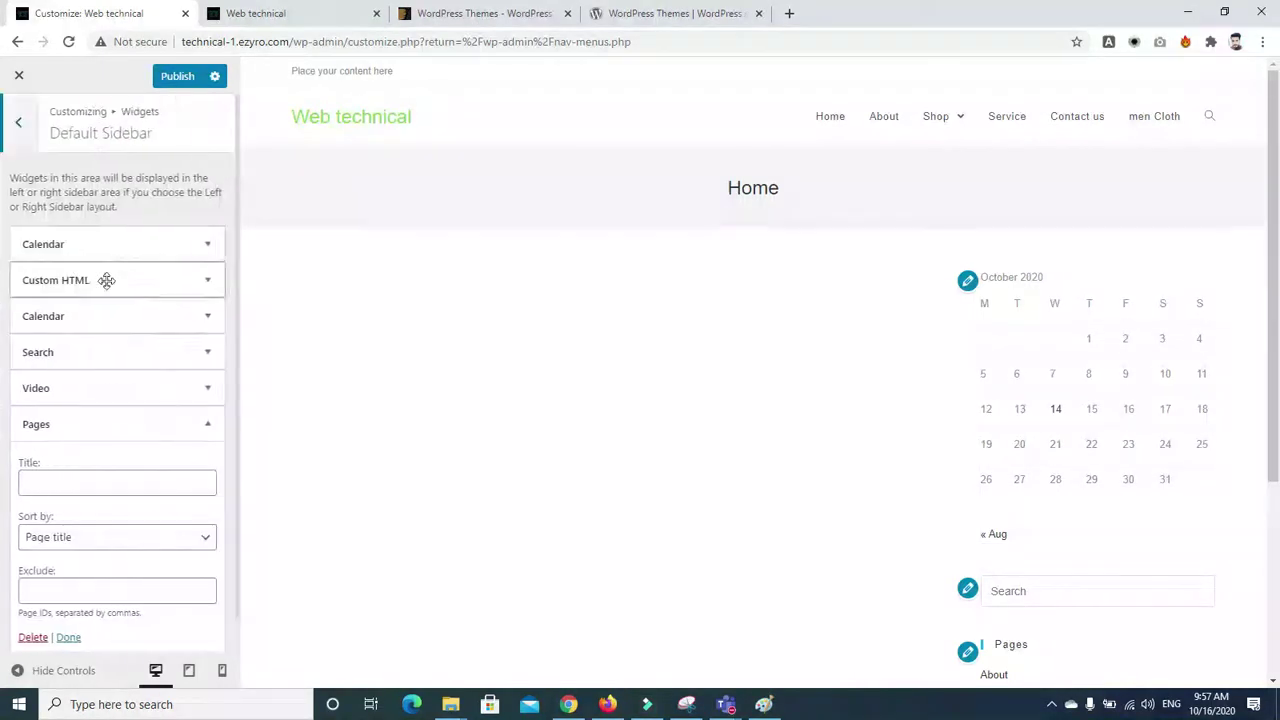
click(206, 247)
click(17, 125)
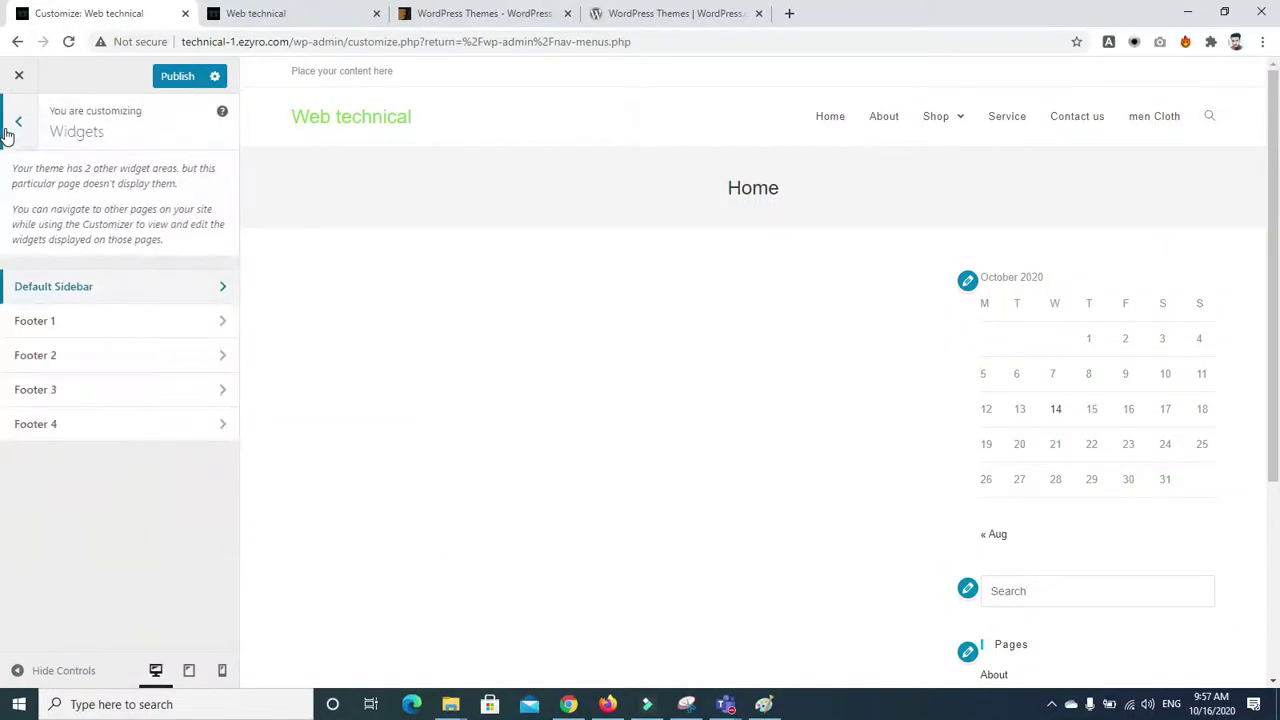
click(14, 128)
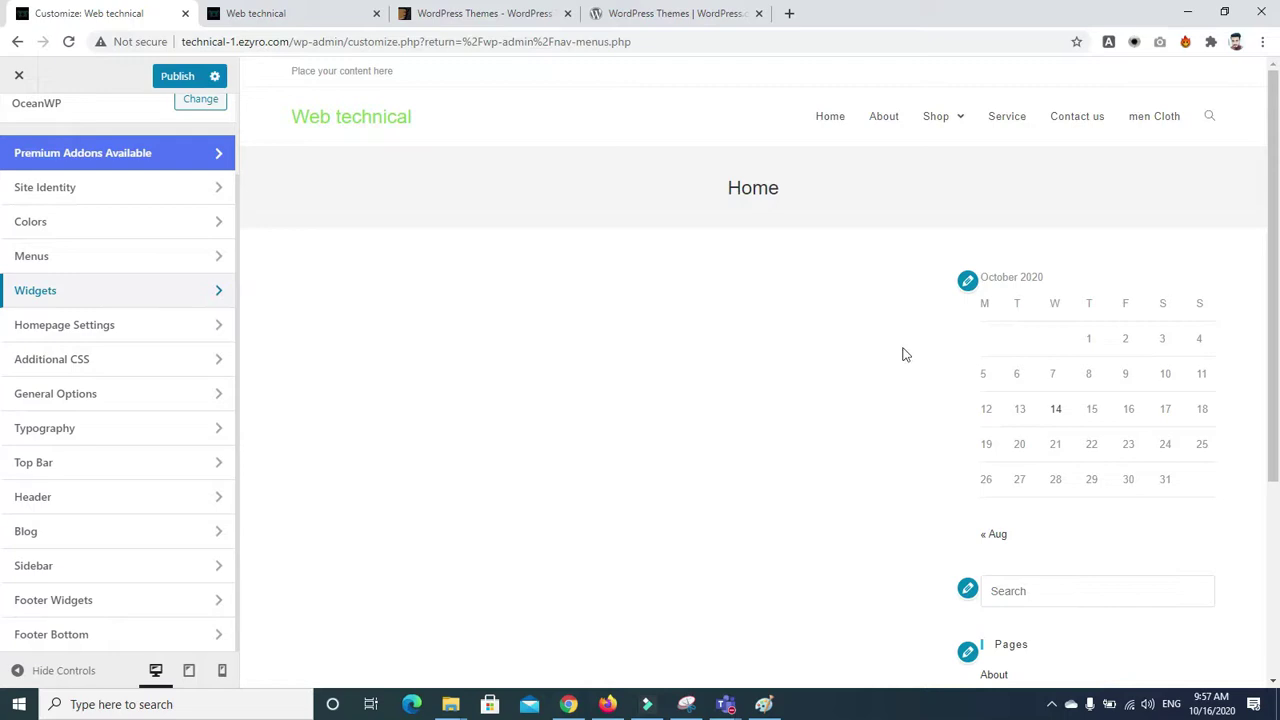
scroll(1267, 220, down, 2)
On the WordPress.org themes page, open the OceanWP theme's preview and examine its demo blog layout, then close that page
click(692, 12)
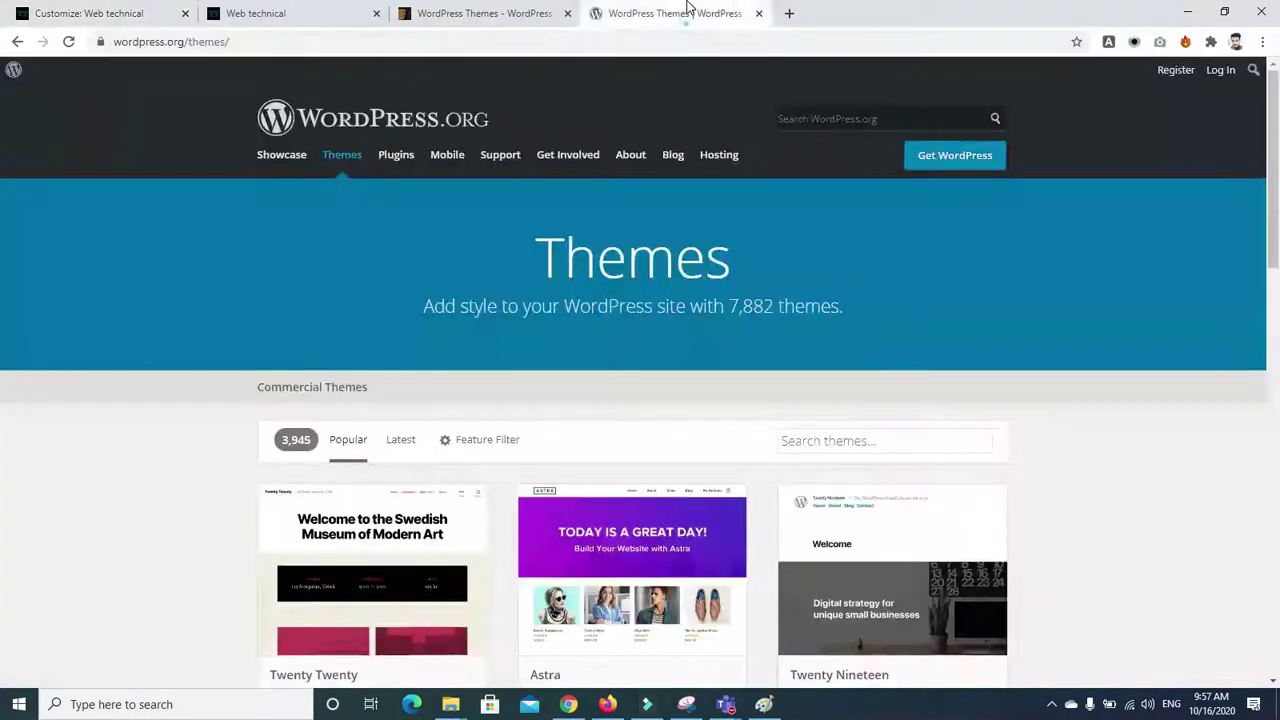
scroll(3, 300, down, 5)
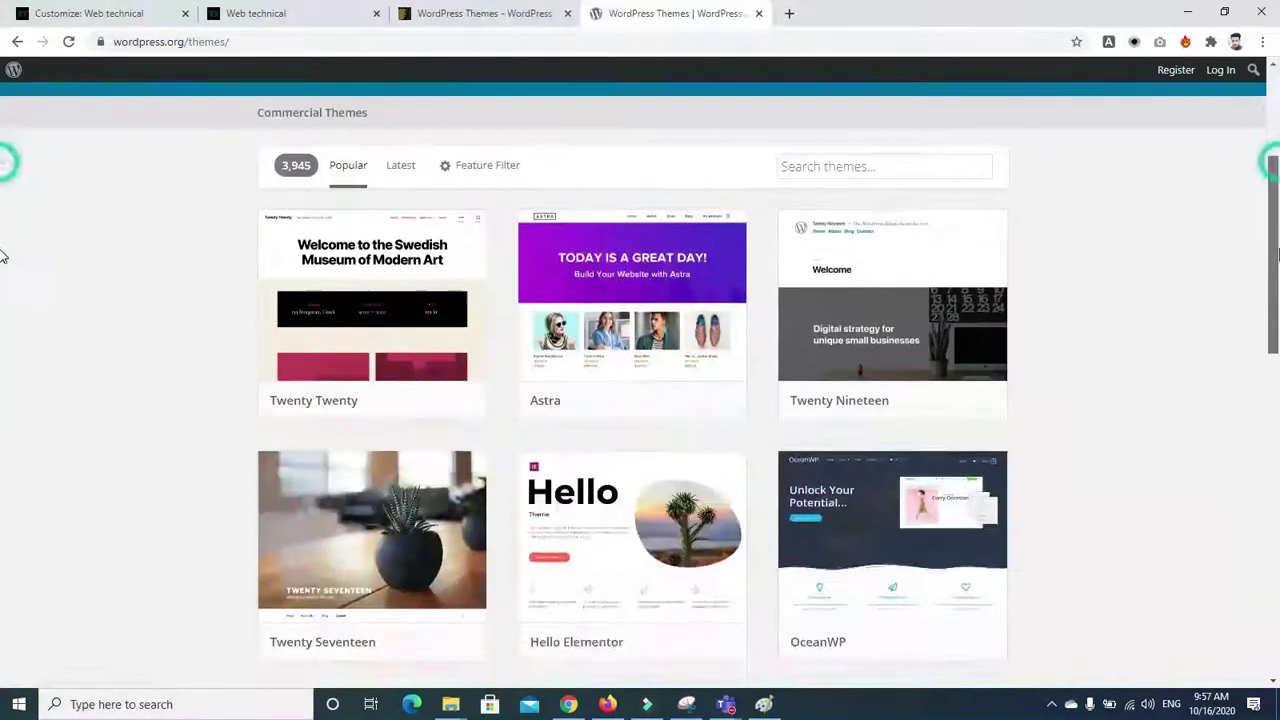
click(797, 404)
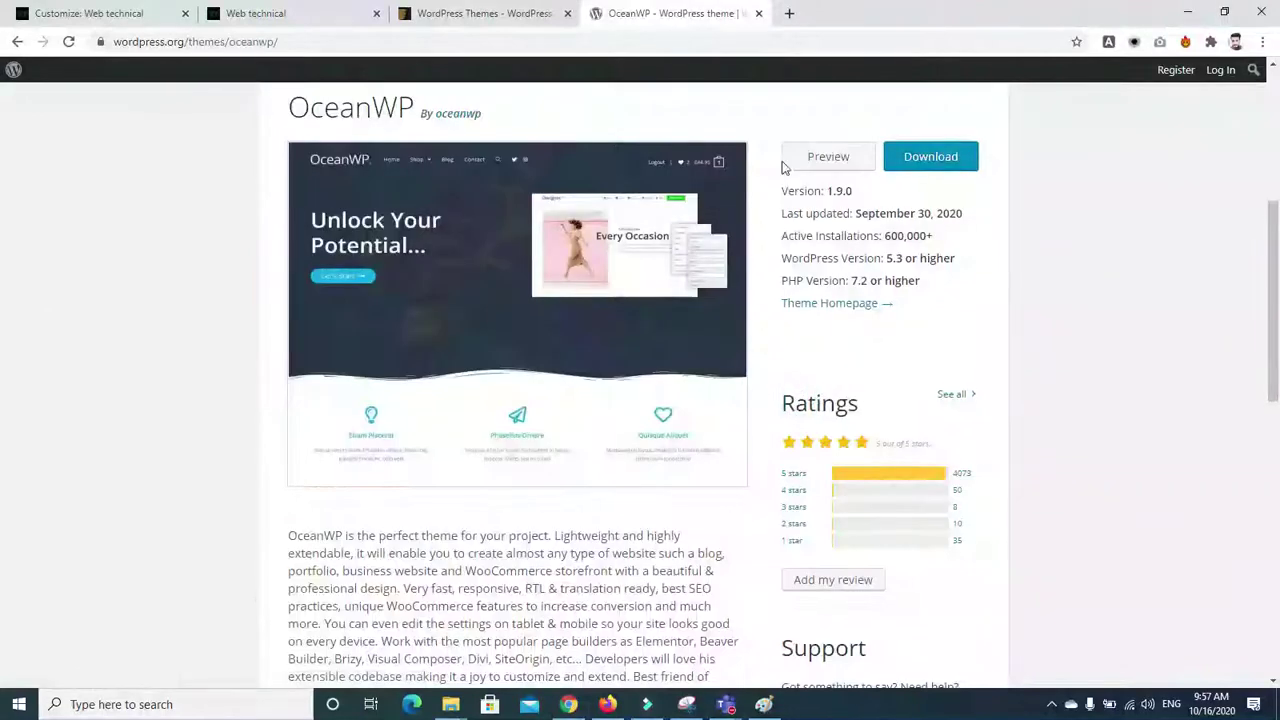
click(836, 160)
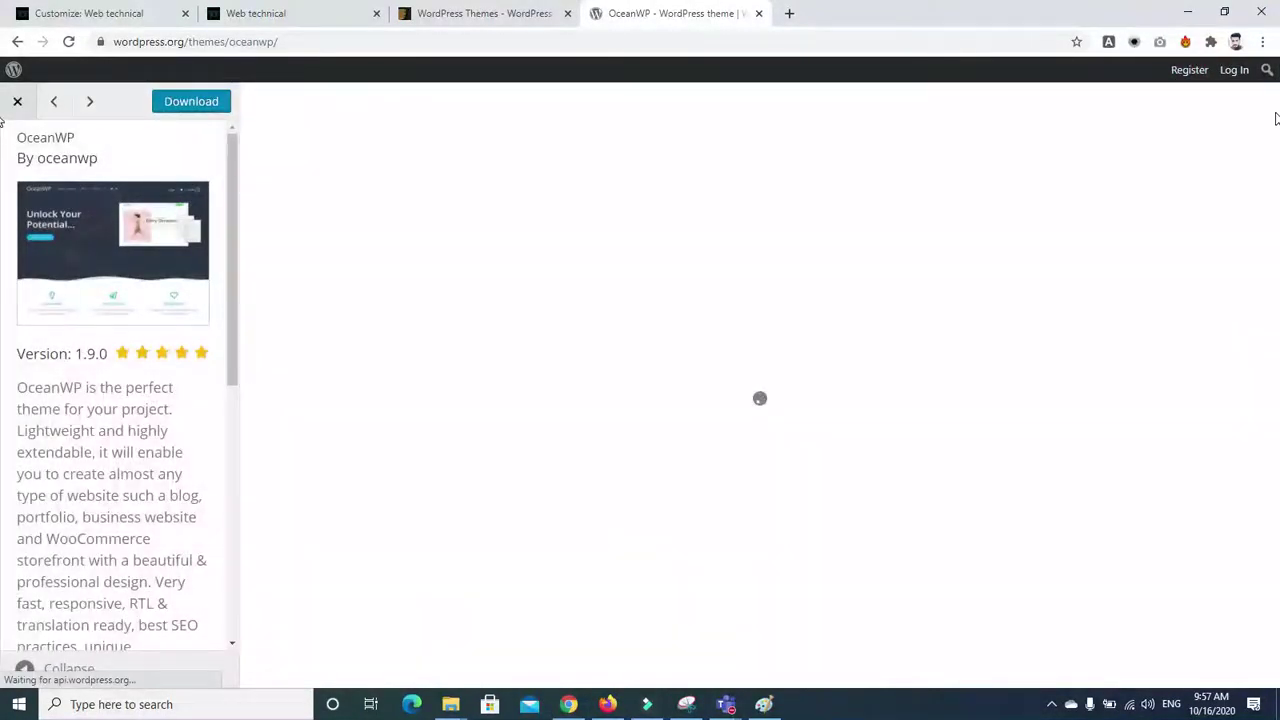
scroll(1268, 140, down, 3)
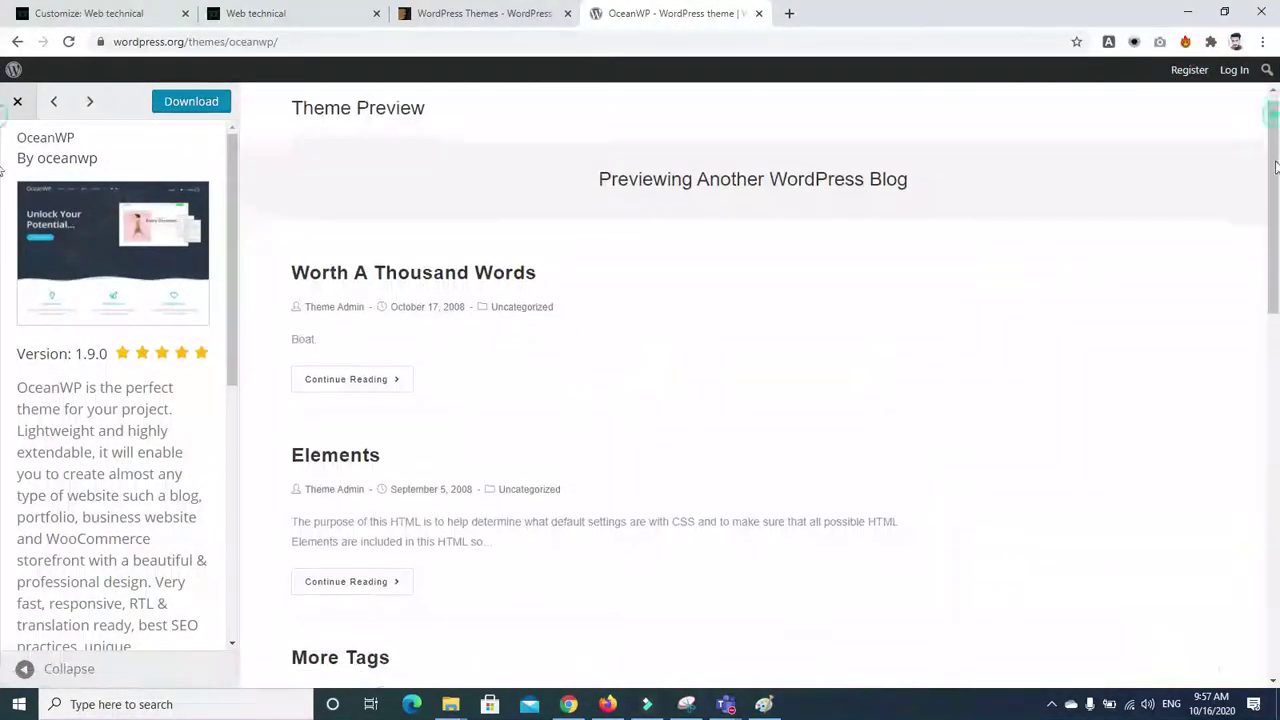
scroll(1261, 171, up, 2)
scroll(1255, 220, down, 5)
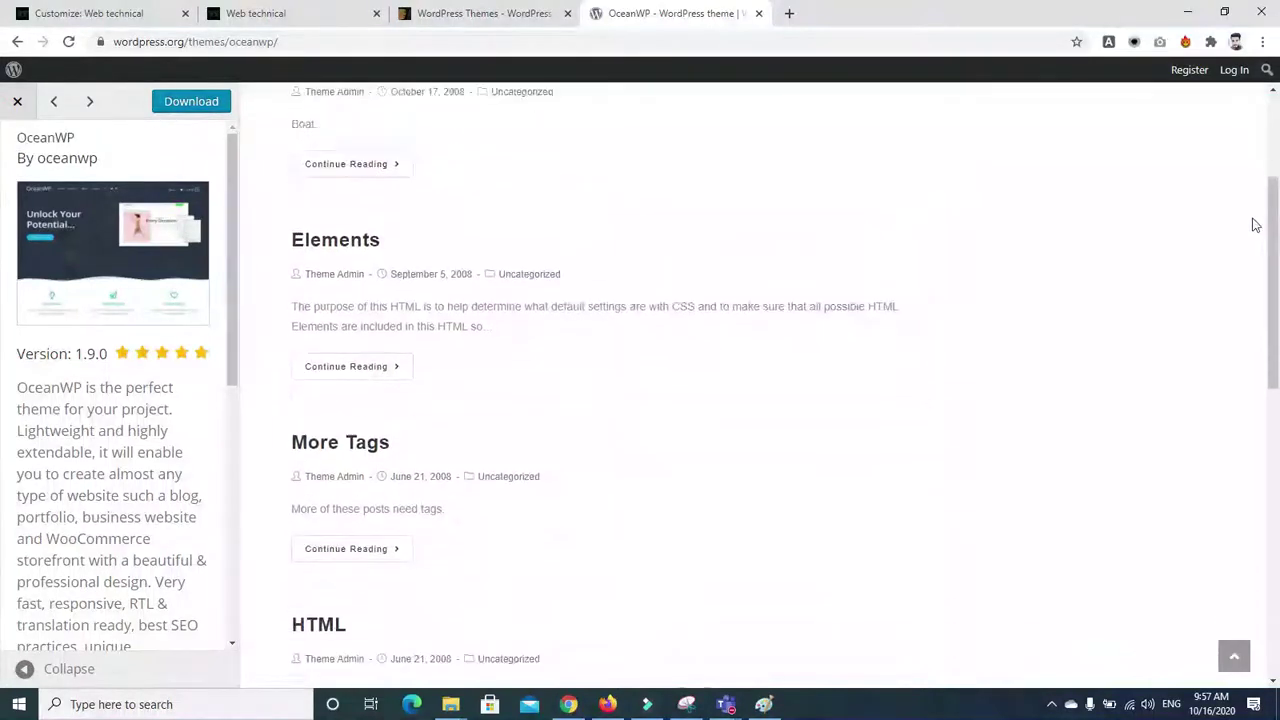
scroll(1248, 336, down, 5)
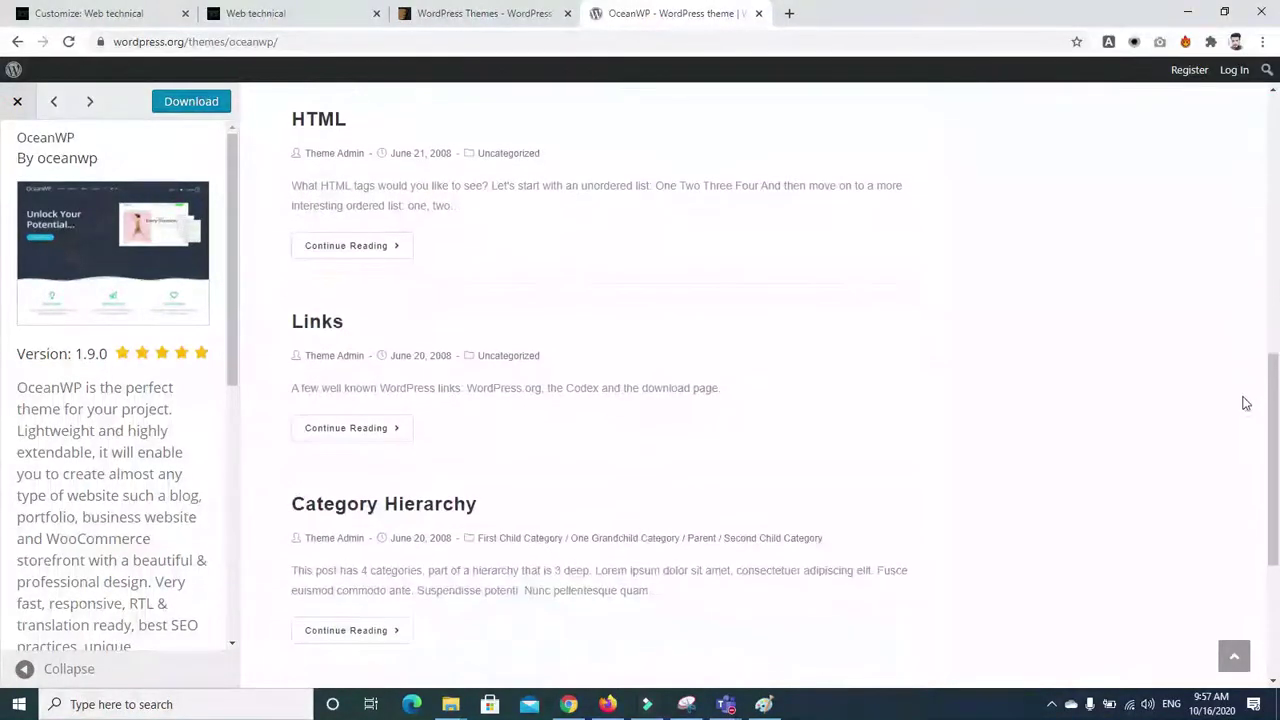
click(1234, 656)
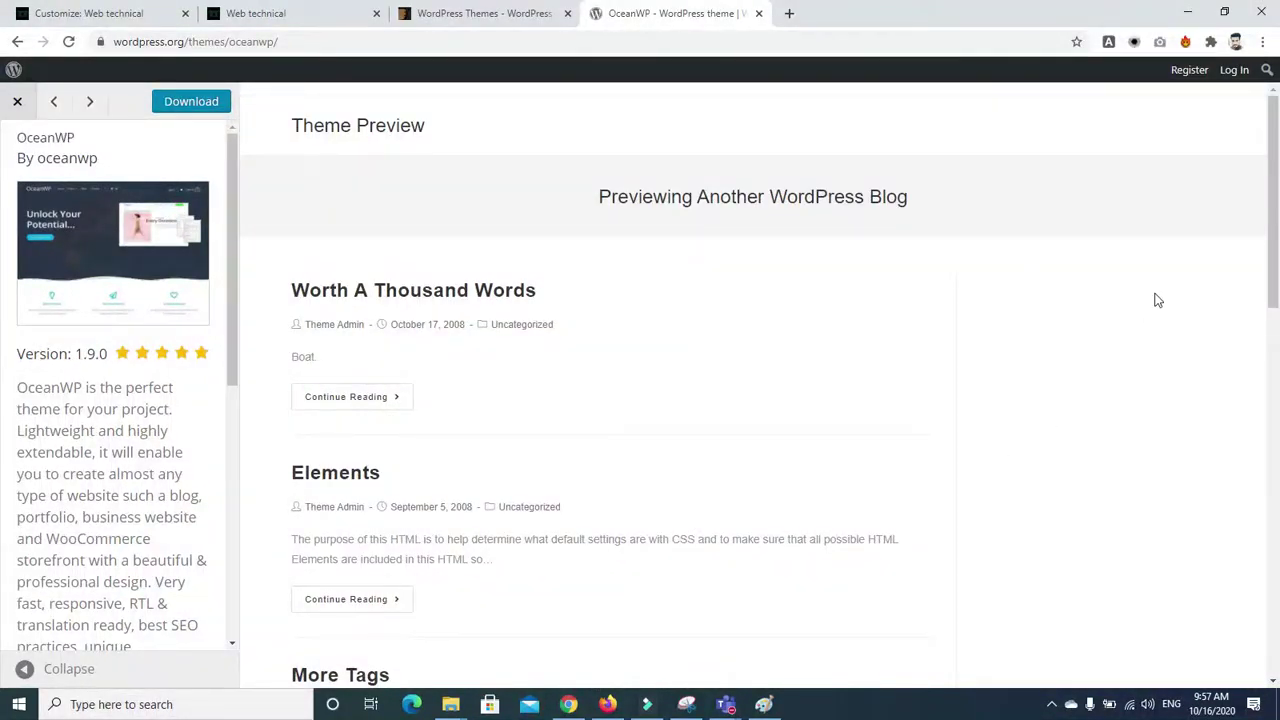
drag(1268, 165, 1262, 192)
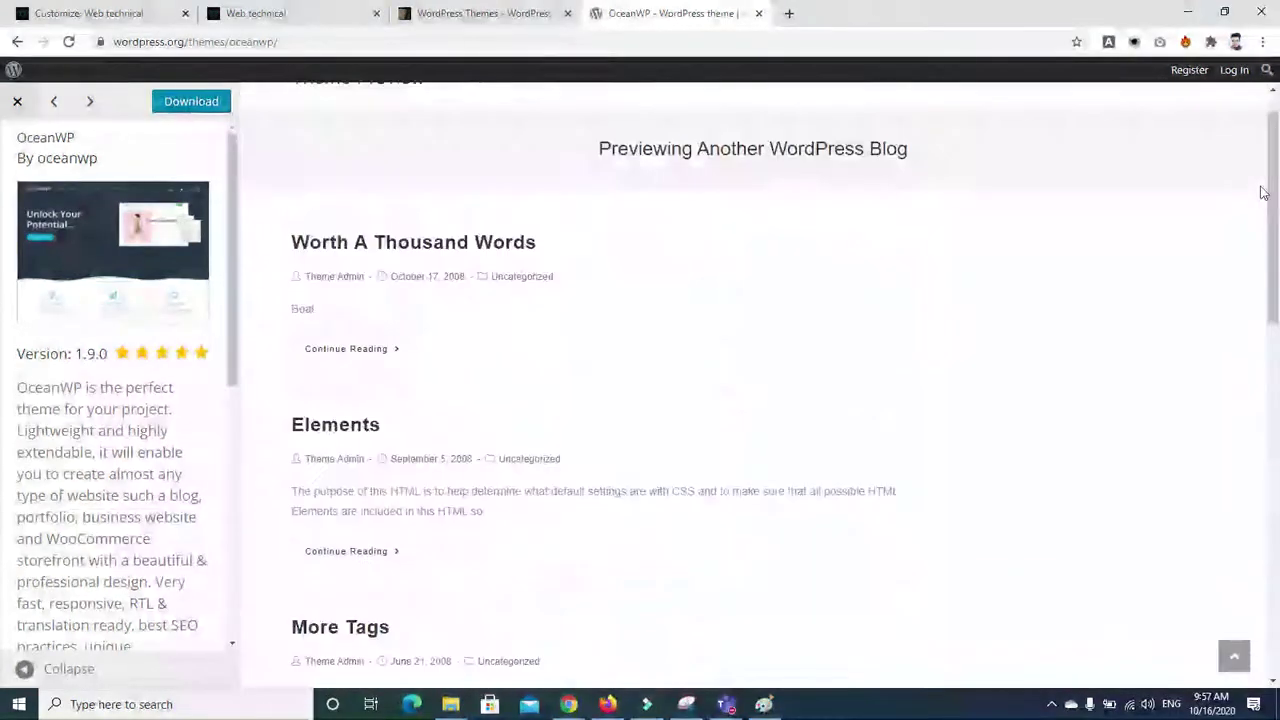
click(757, 15)
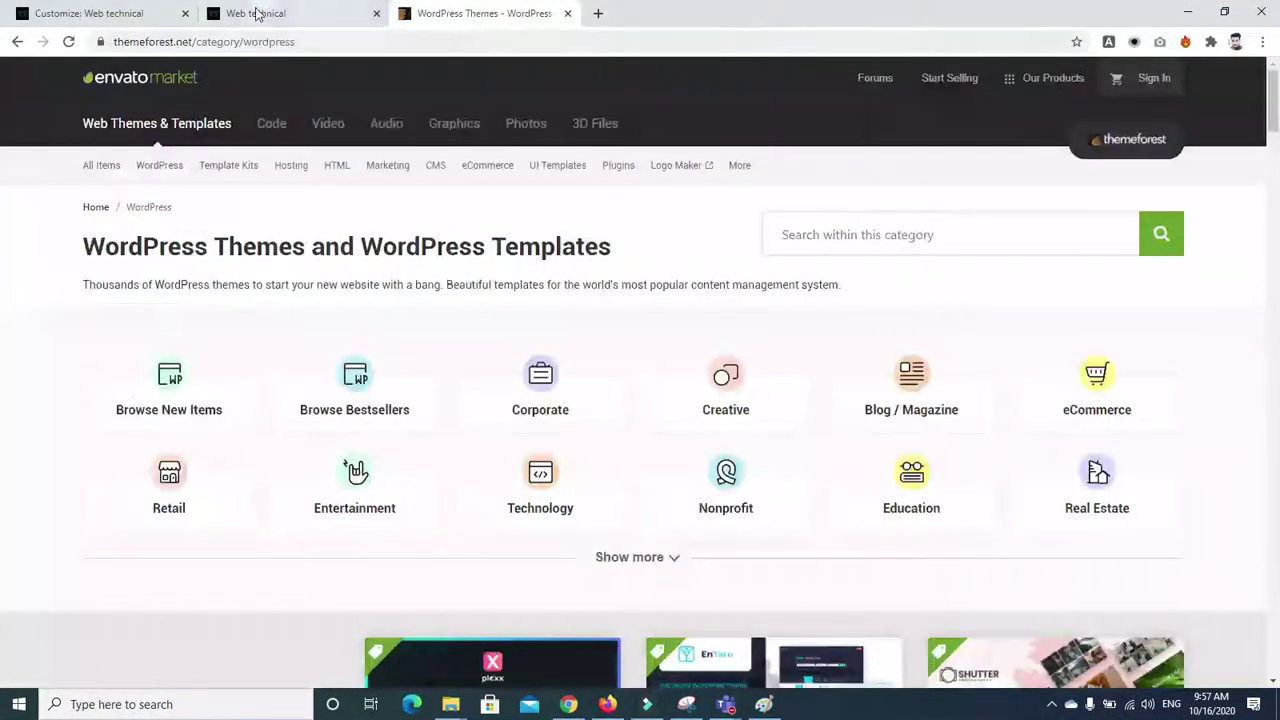
Back in the Customizer's Default Sidebar, delete the first Calendar widget and the Custom HTML widget
click(256, 15)
click(106, 15)
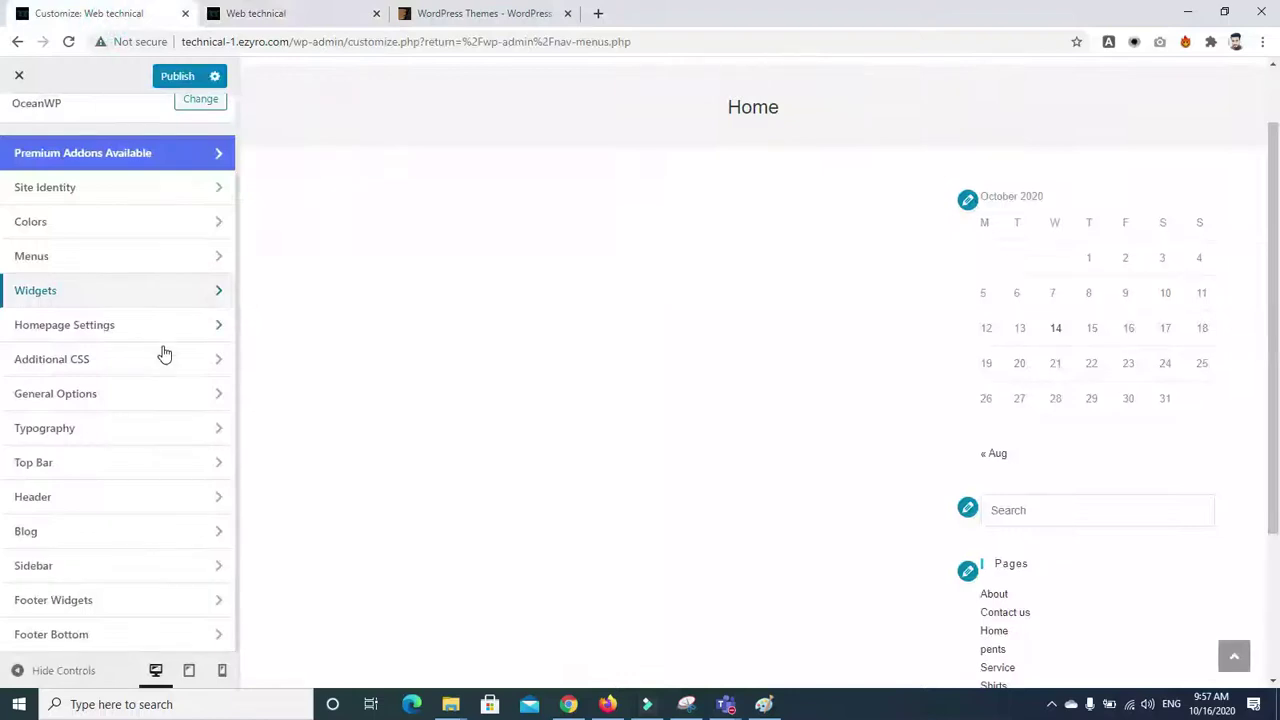
click(100, 289)
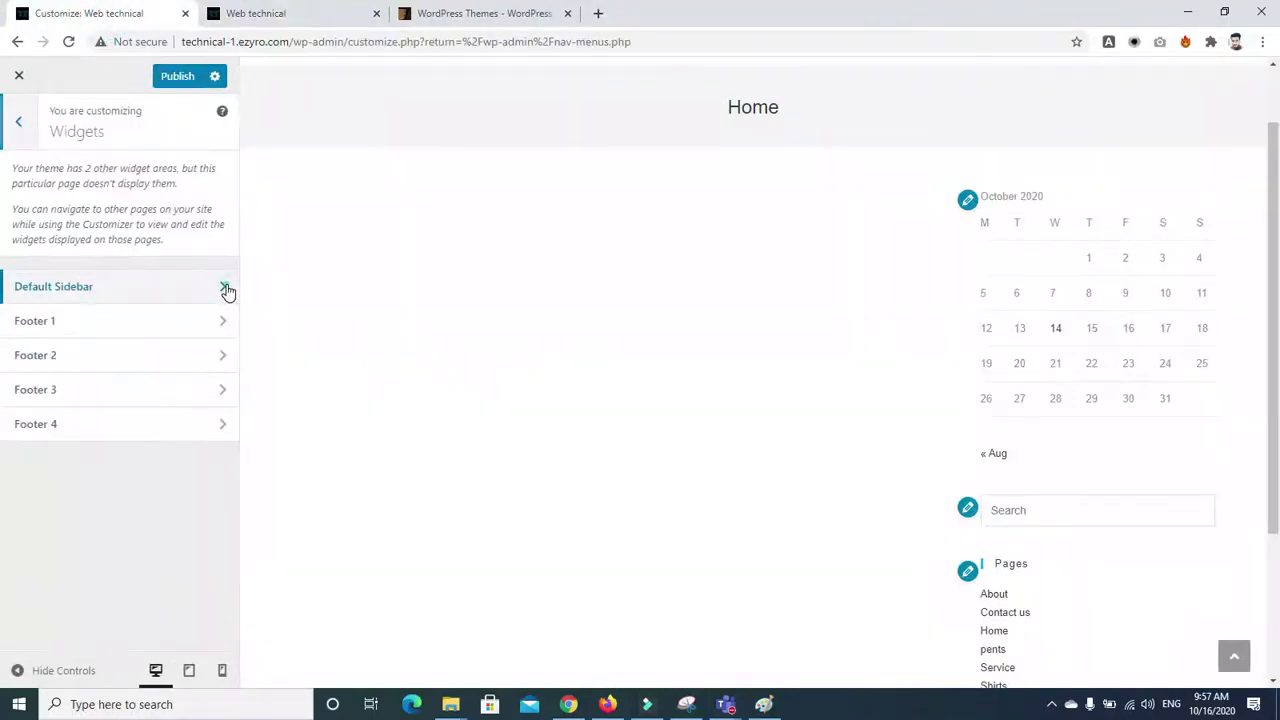
click(227, 290)
click(19, 124)
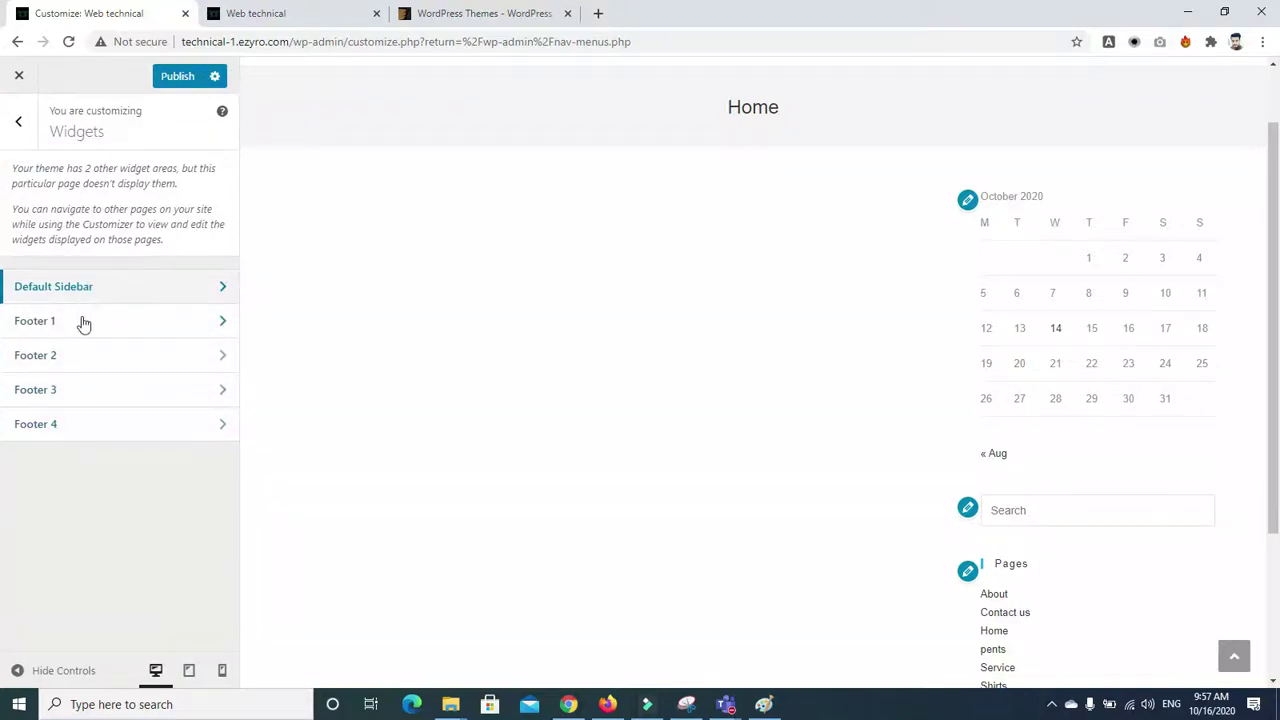
click(215, 288)
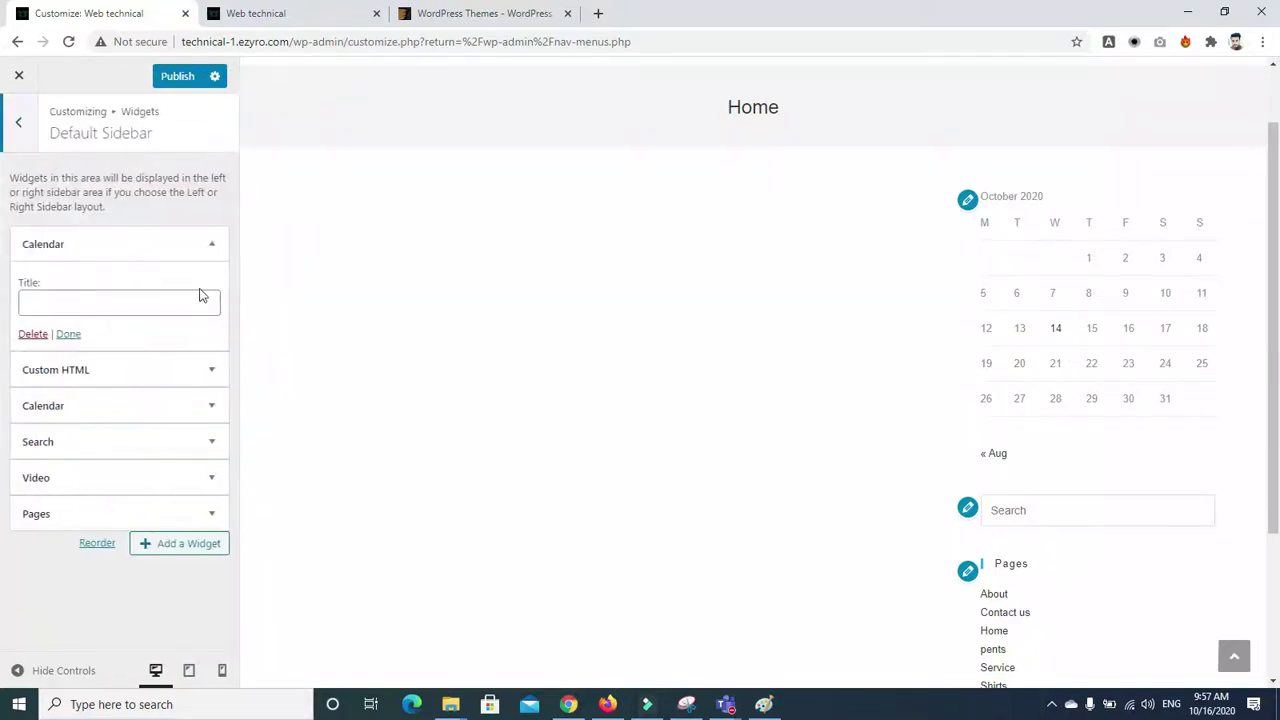
click(24, 338)
click(172, 236)
click(172, 236)
click(172, 236)
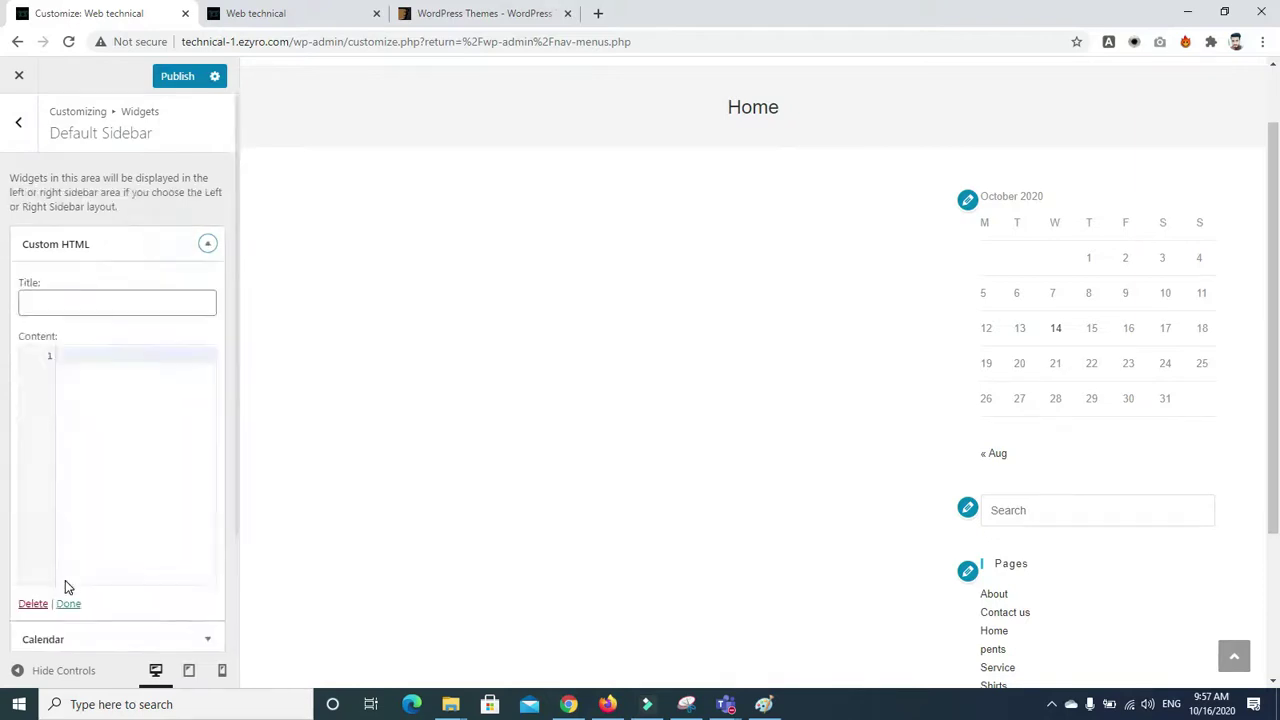
click(33, 604)
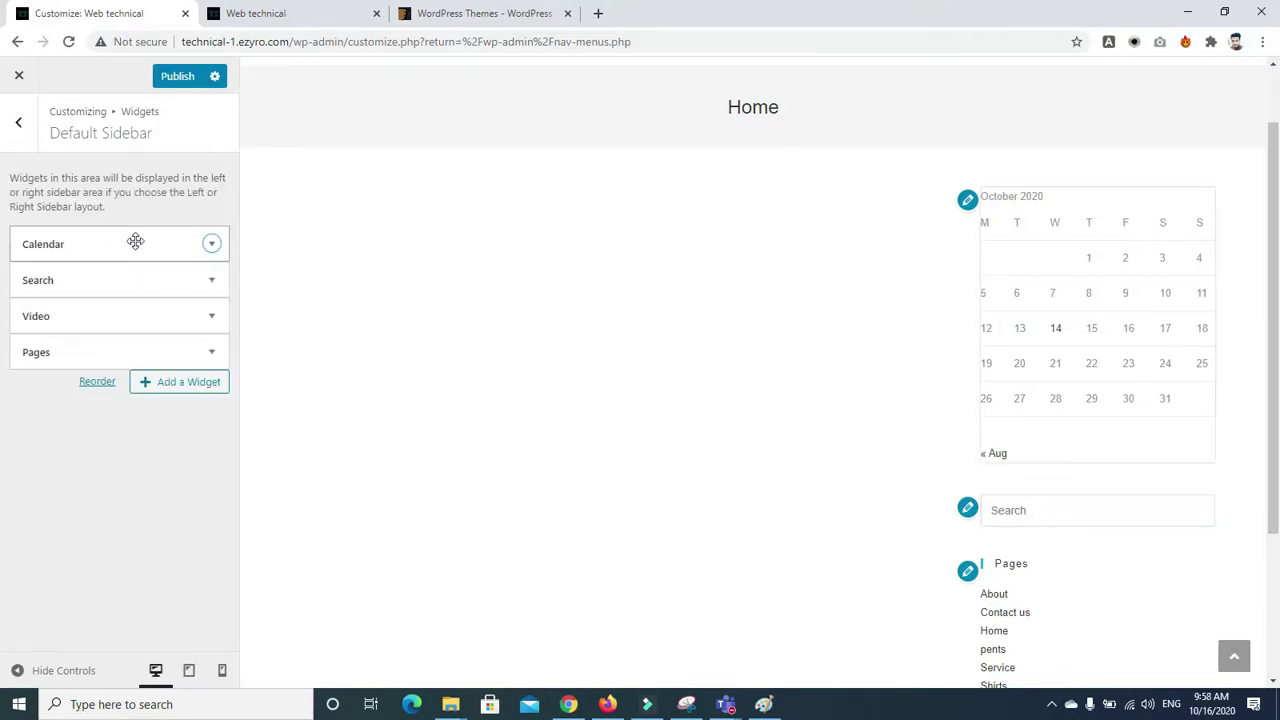
Delete the remaining Calendar, Search, Video and Pages widgets from the Default Sidebar
click(135, 242)
click(33, 334)
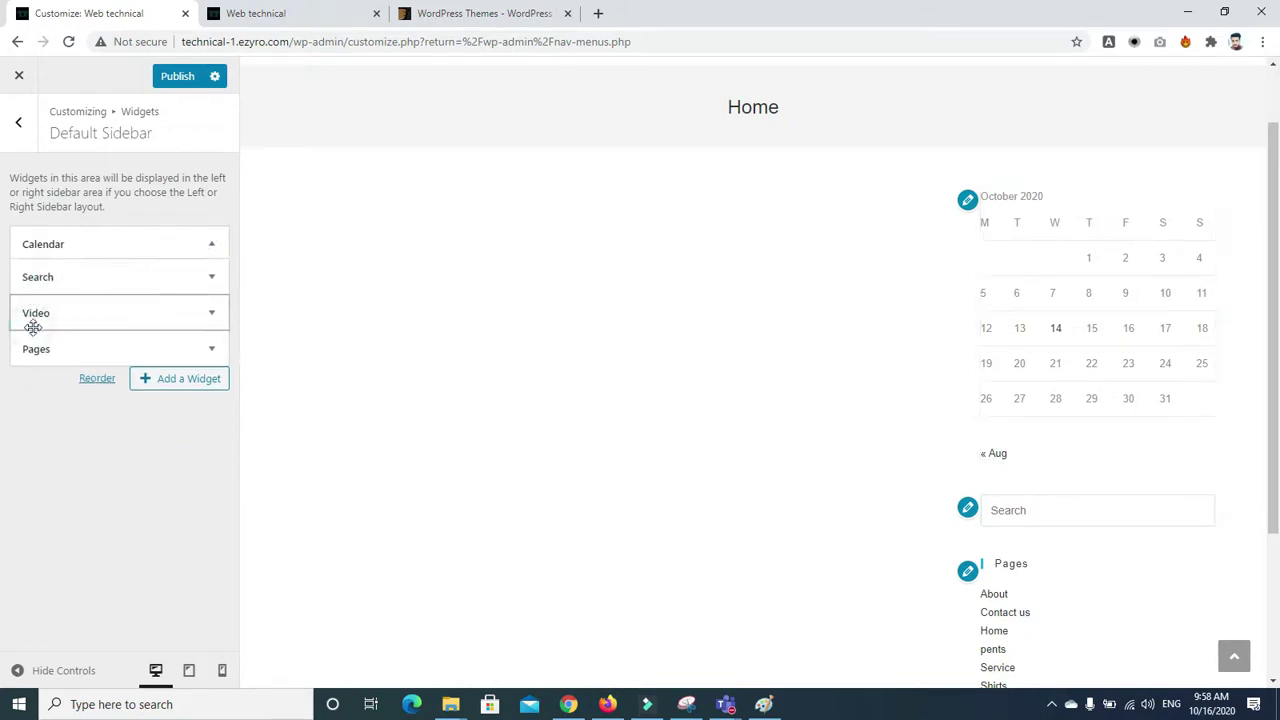
click(43, 246)
click(33, 334)
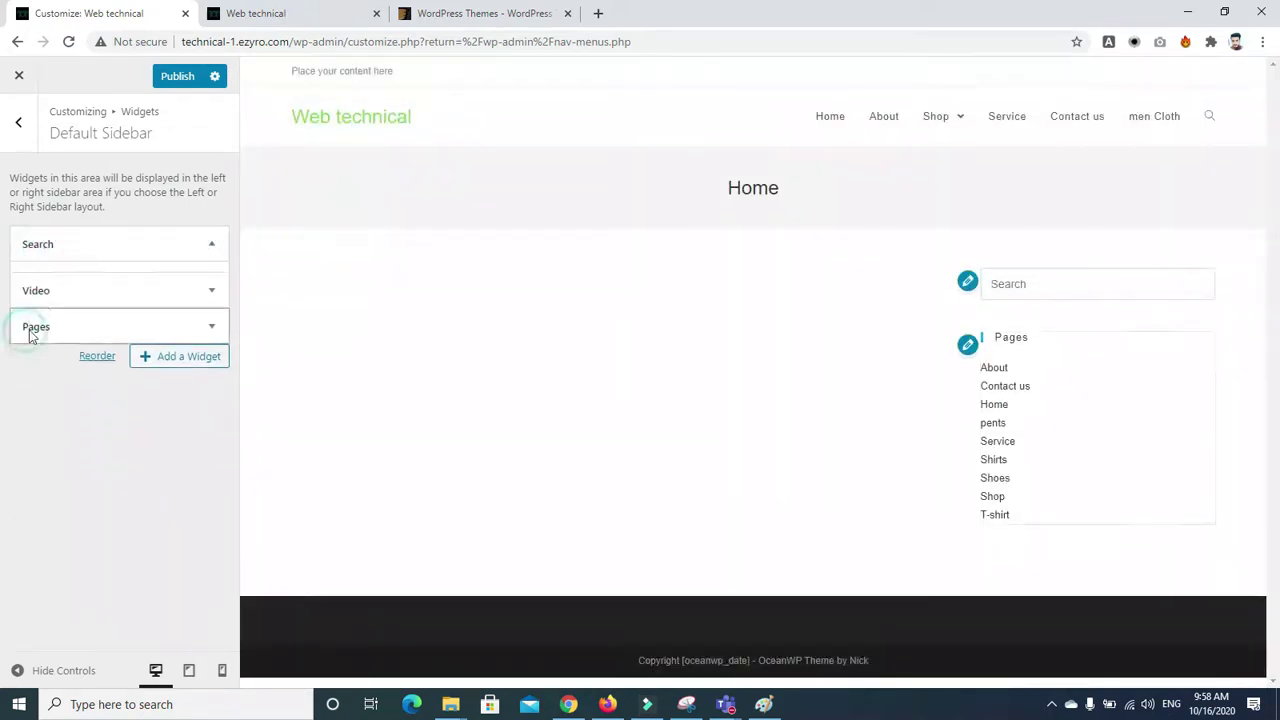
click(52, 249)
click(27, 378)
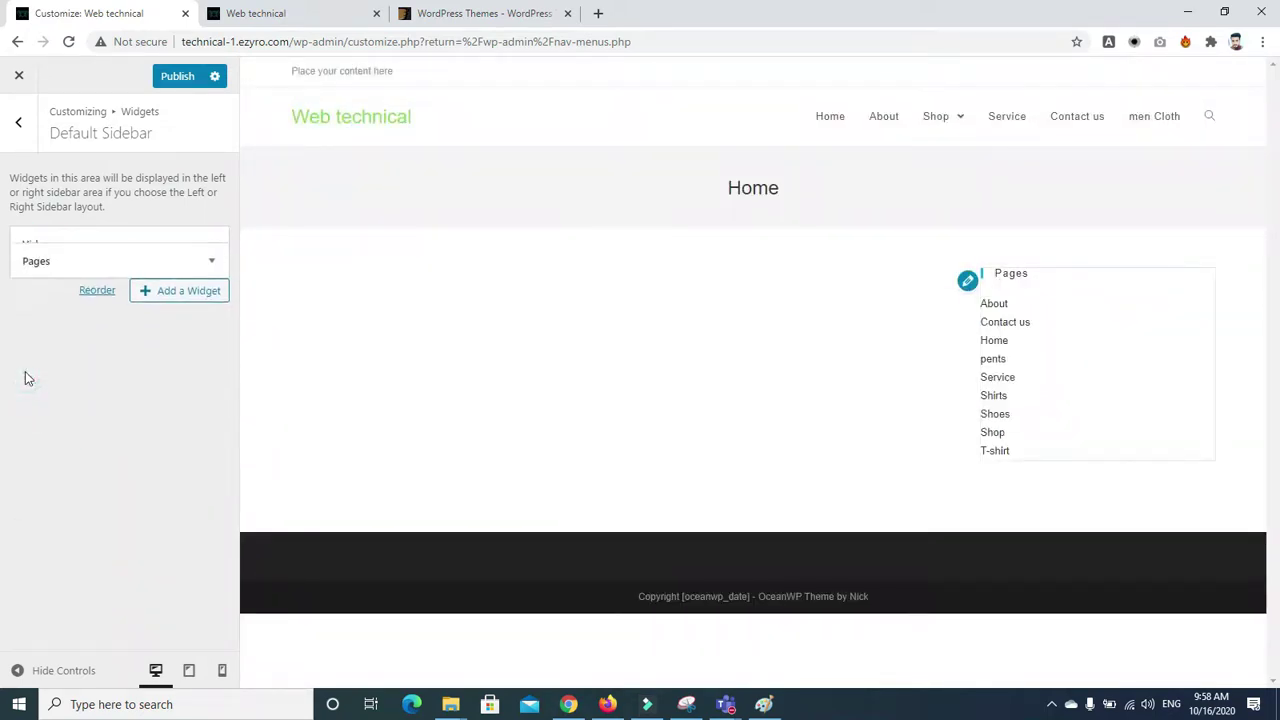
click(77, 249)
click(33, 458)
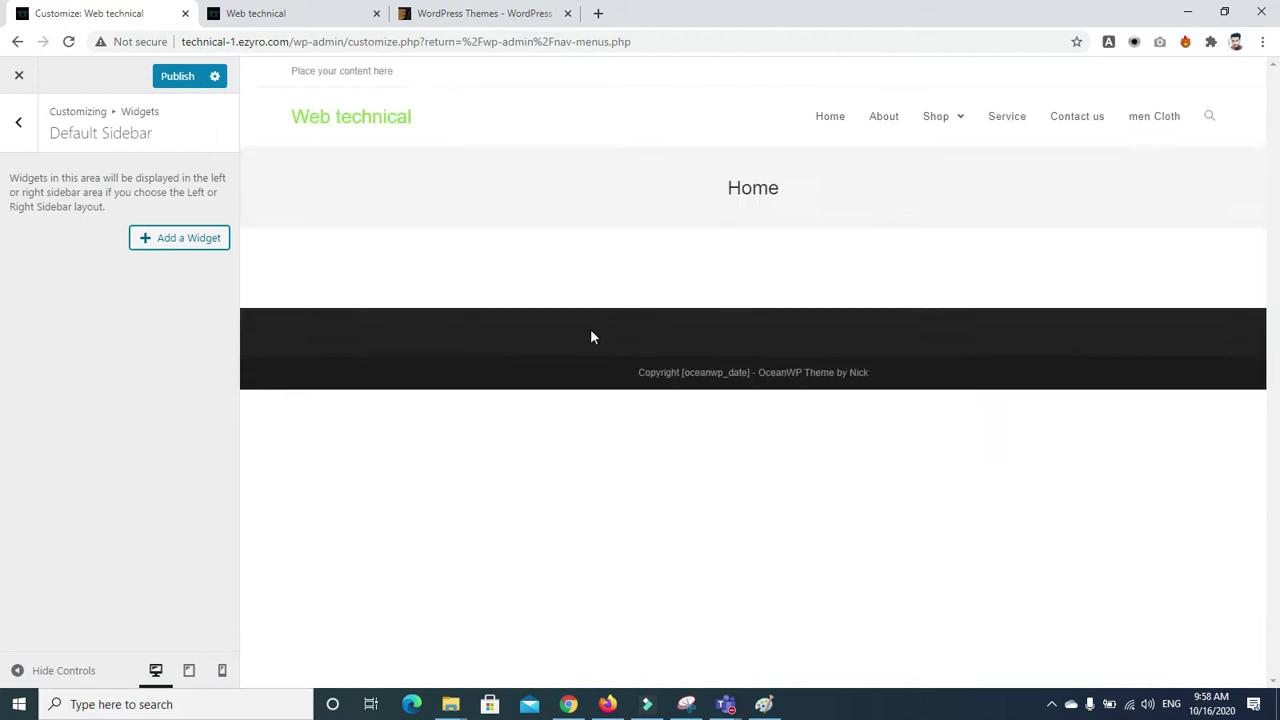
click(18, 121)
click(116, 311)
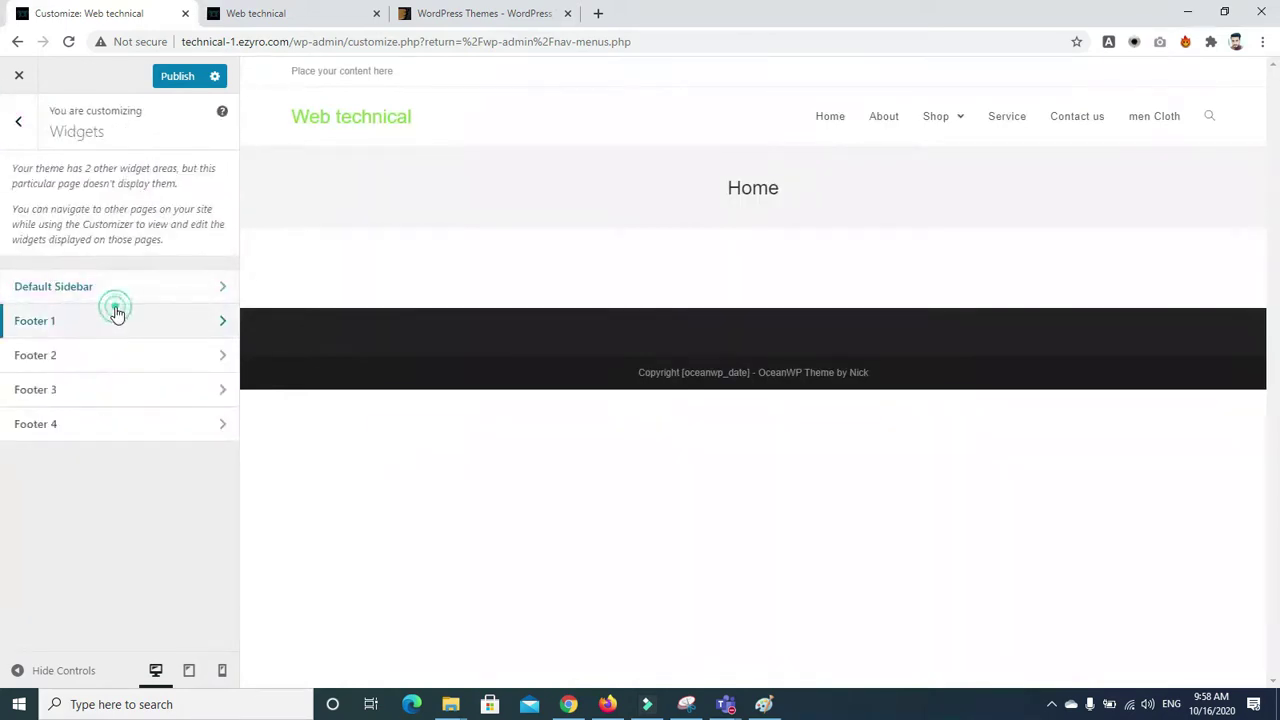
click(19, 132)
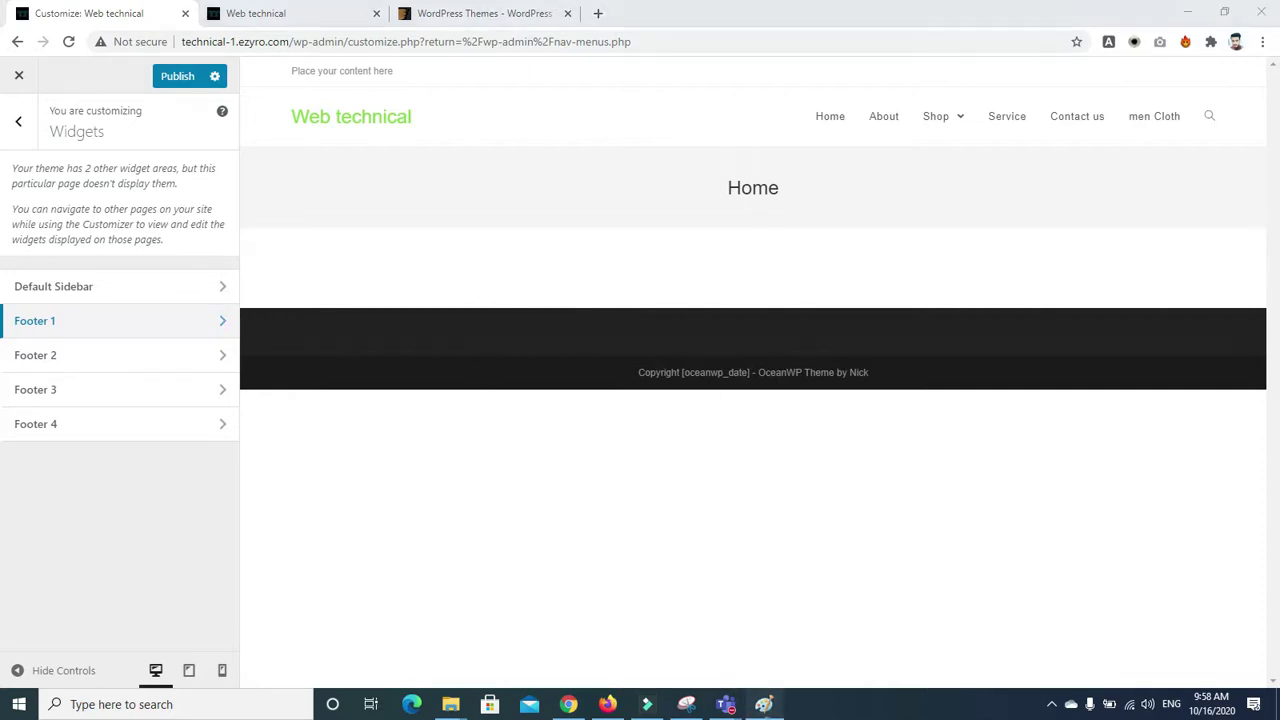
Switch to Paint and sketch a wide rectangle divided into four columns by three vertical lines
click(764, 704)
click(68, 28)
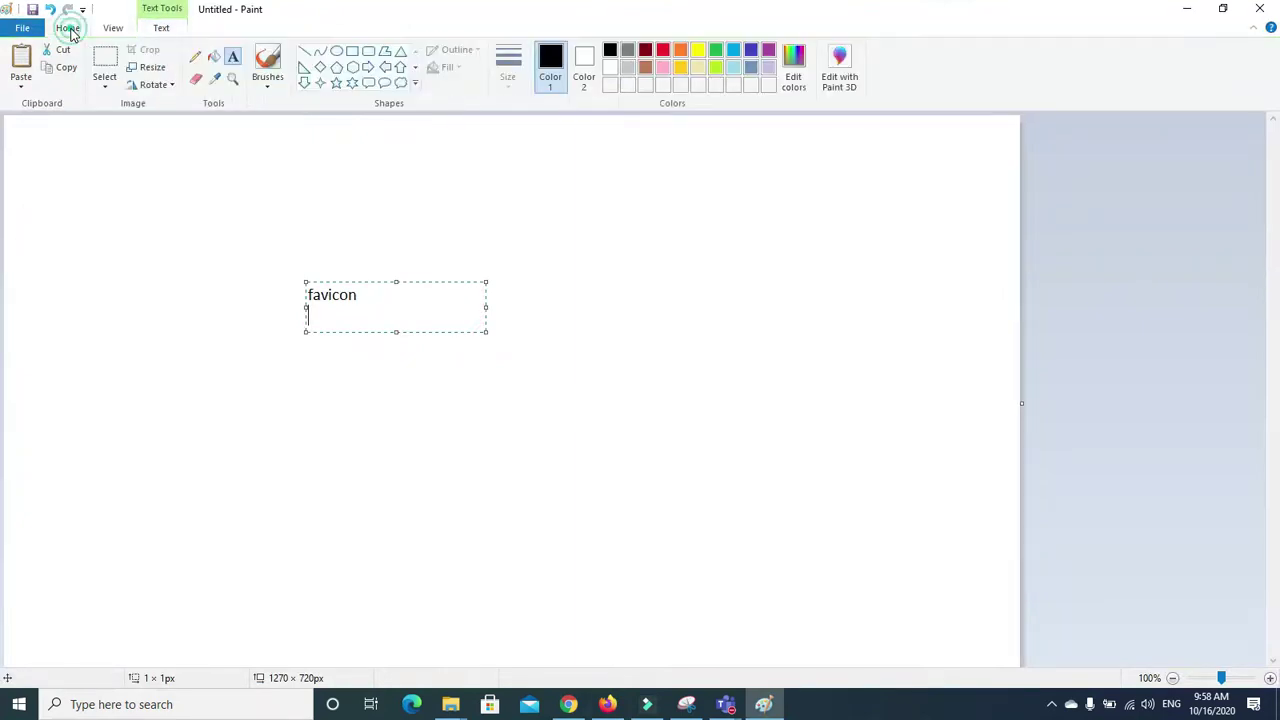
click(352, 51)
drag(406, 147, 1012, 373)
click(189, 210)
drag(541, 148, 554, 373)
drag(717, 146, 716, 375)
click(893, 150)
drag(893, 150, 897, 378)
Switch back to the Customizer in the browser and add a widget to the Footer 1 area
key(alt+Tab)
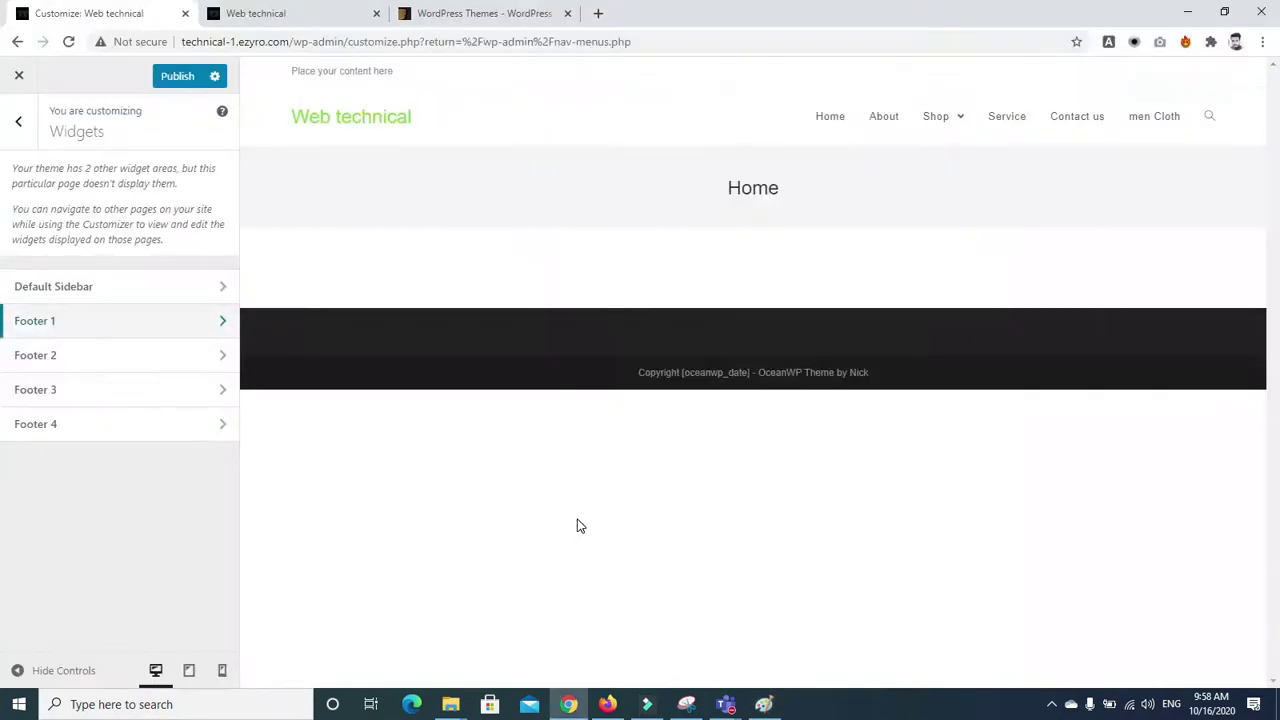
click(150, 325)
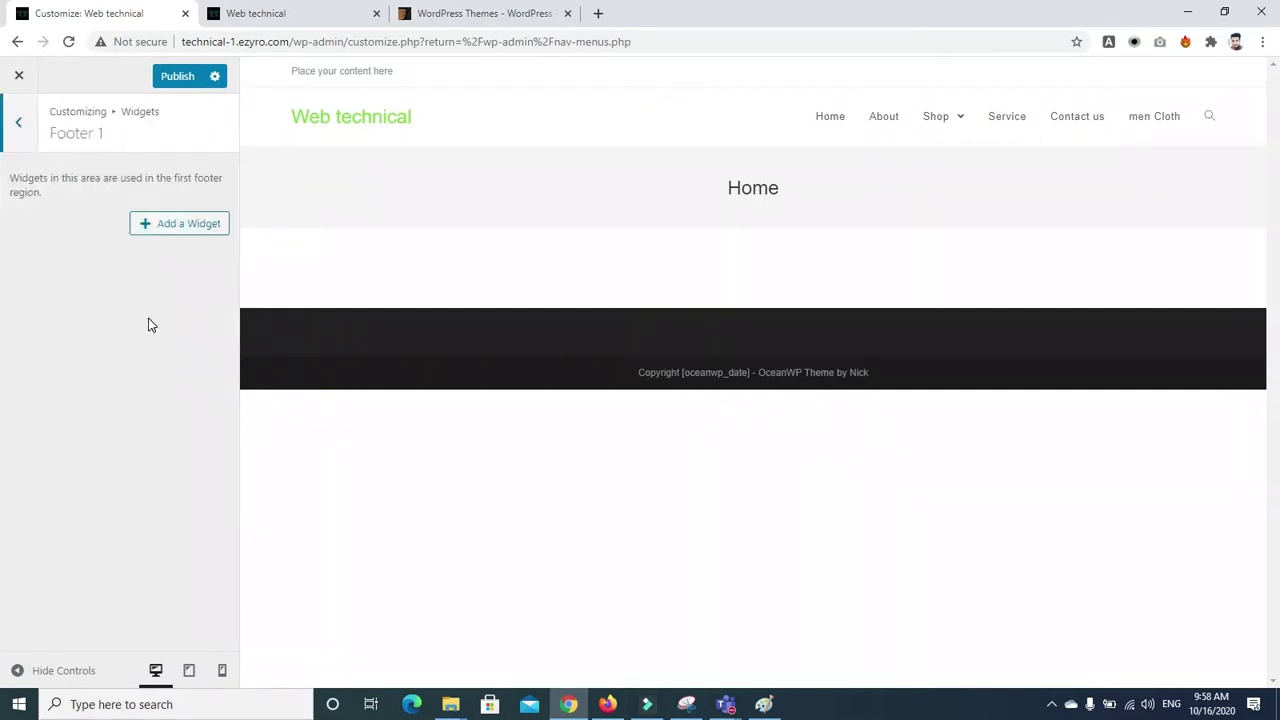
click(148, 226)
click(326, 180)
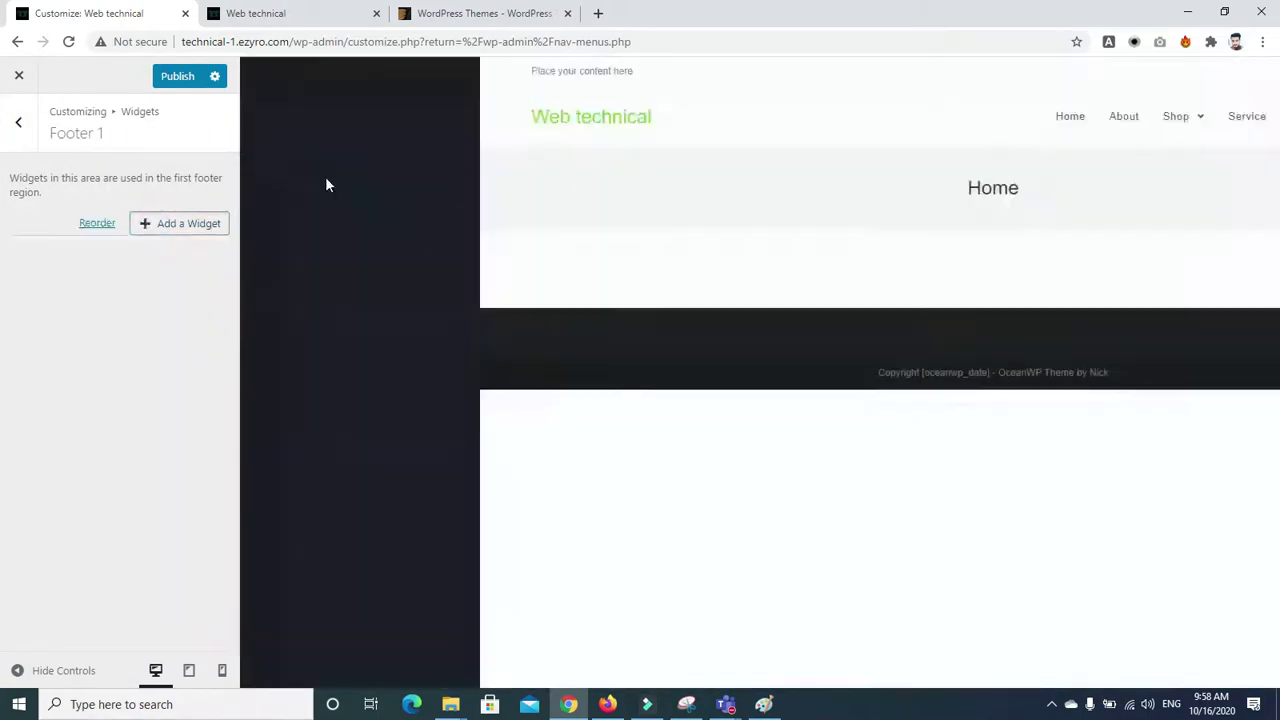
Set the Navigation Menu widget in Footer 1 to show main-menu, and return to the list of widget areas
click(114, 342)
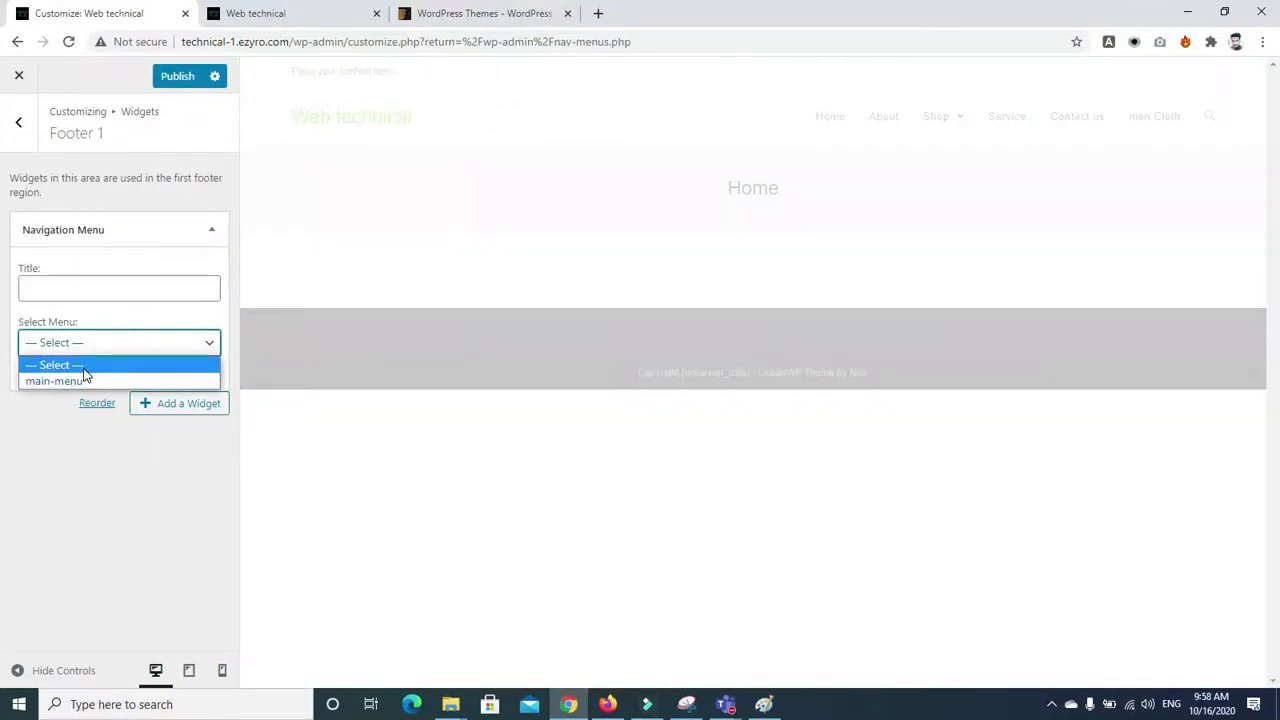
click(86, 380)
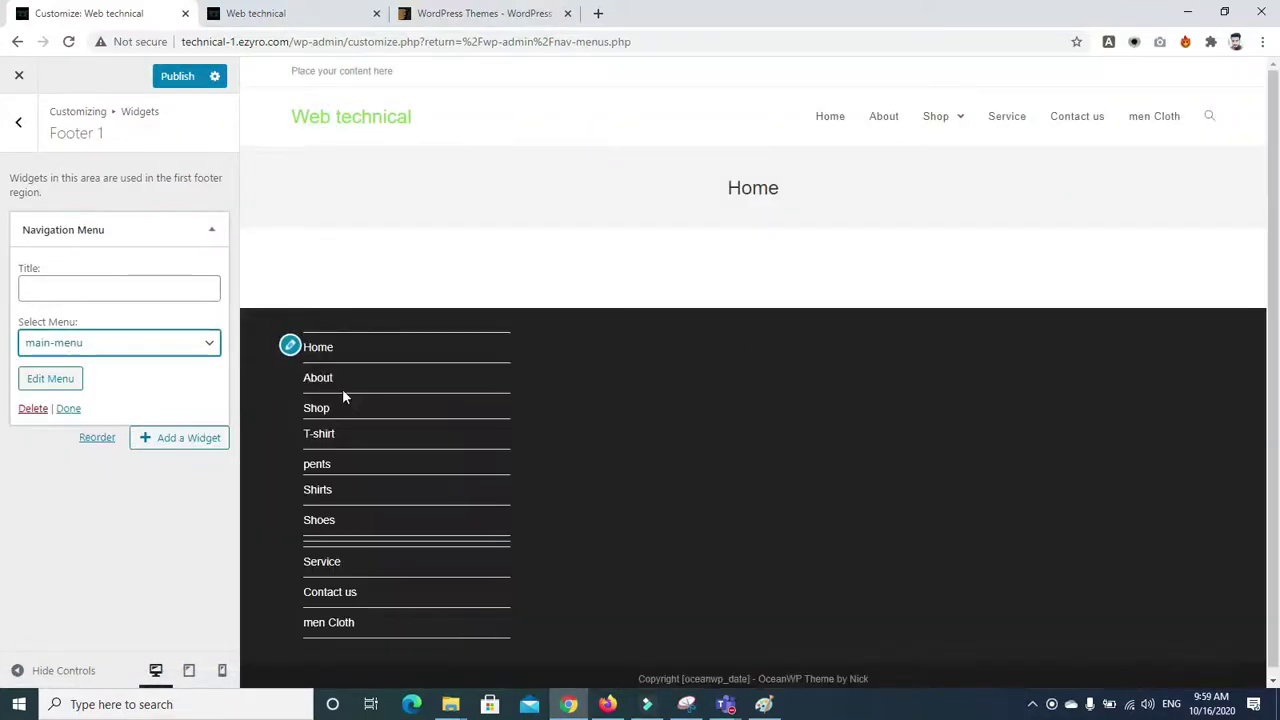
click(8, 122)
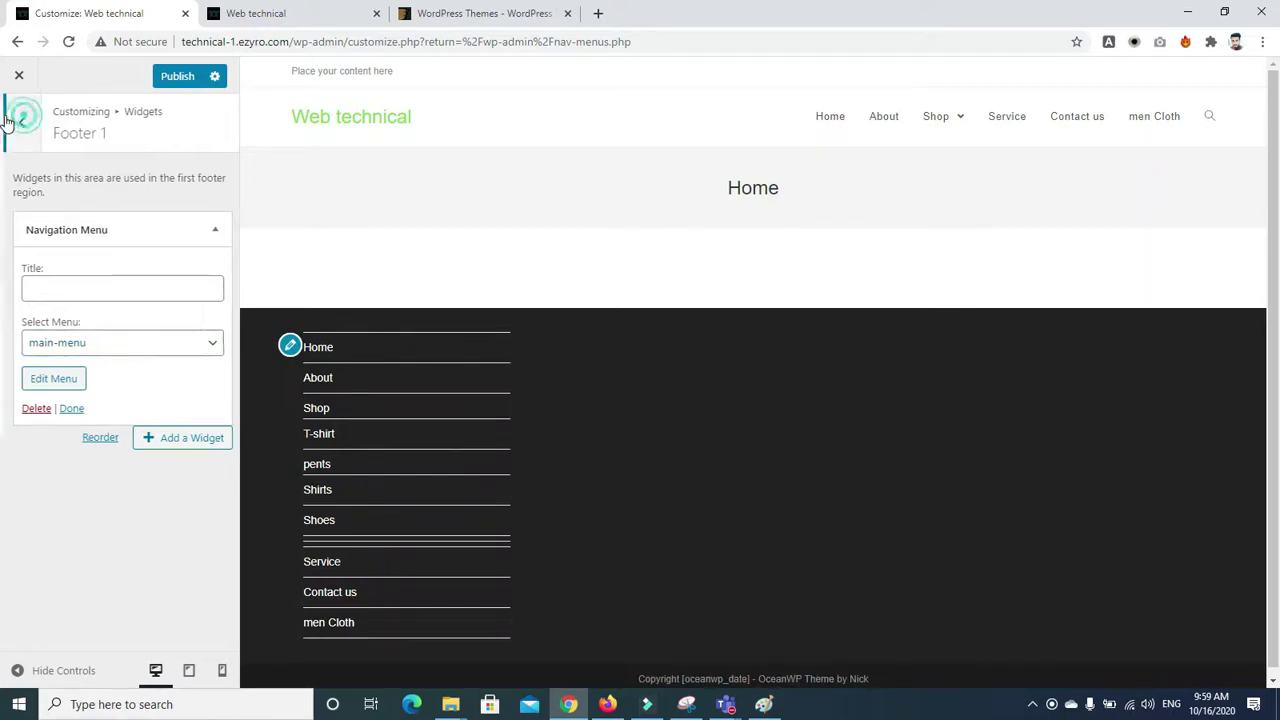
Add a Calendar widget without a title to the Footer 2 area
click(78, 350)
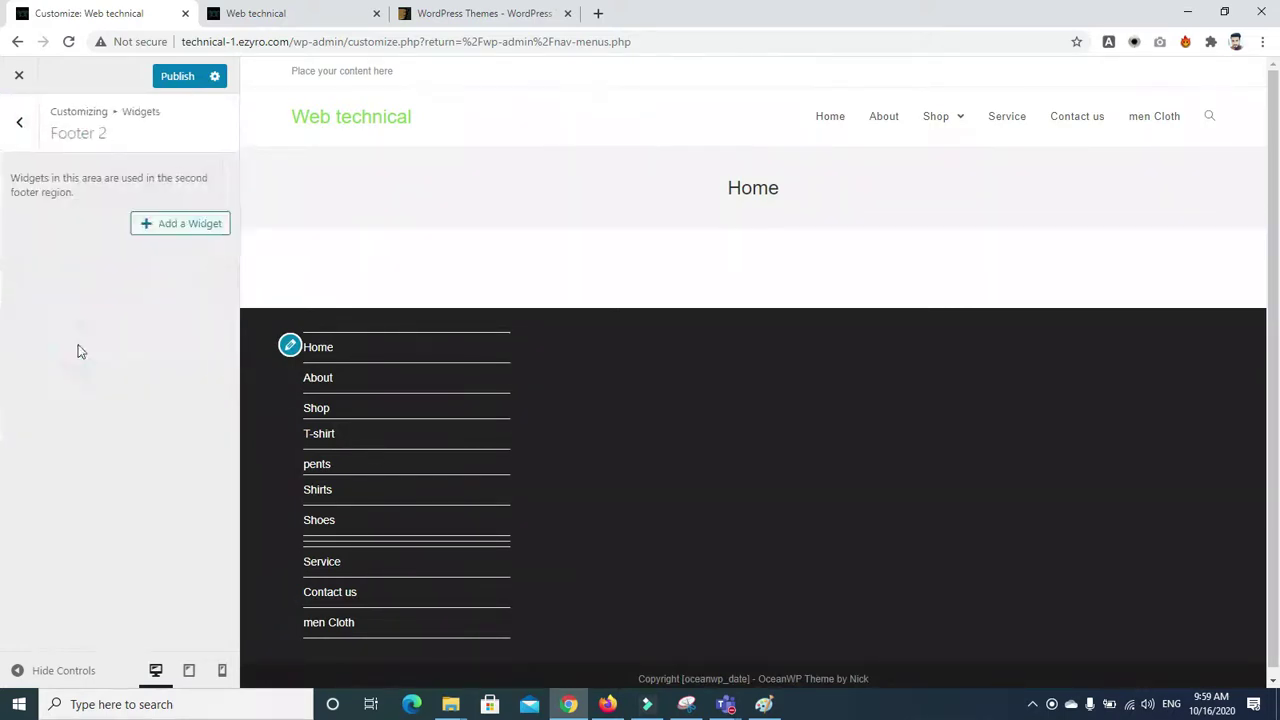
click(172, 225)
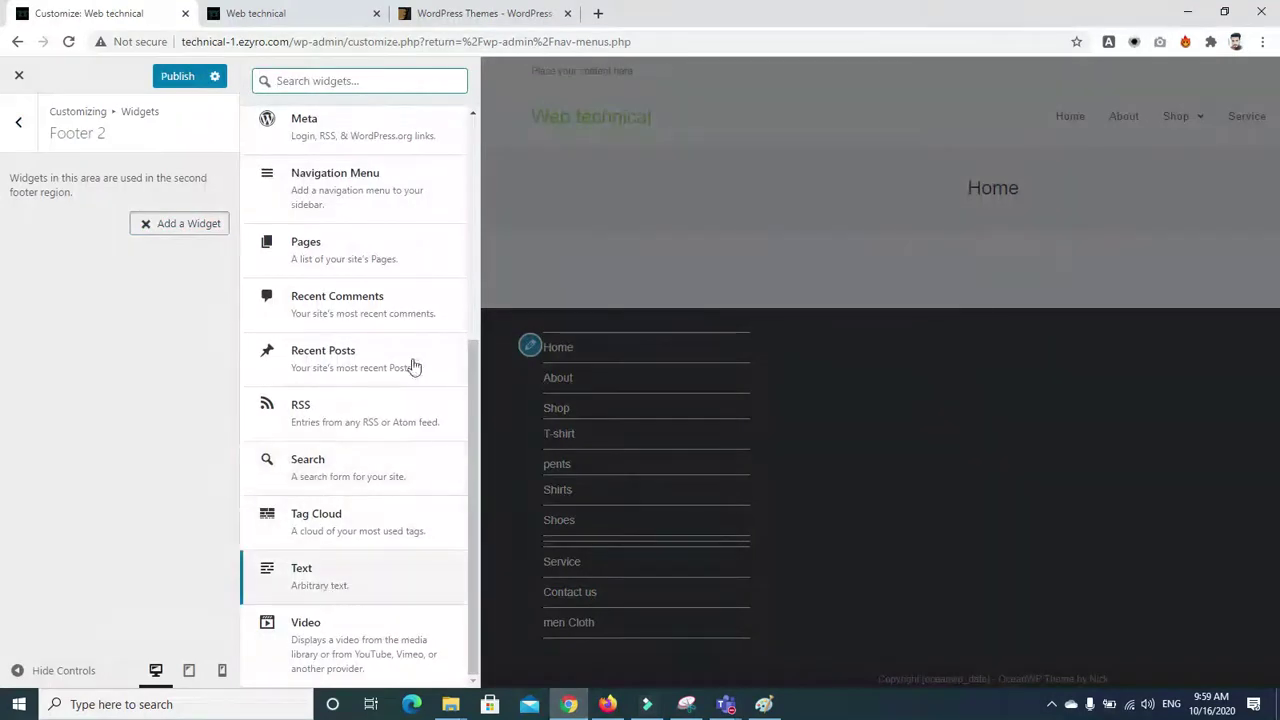
click(475, 326)
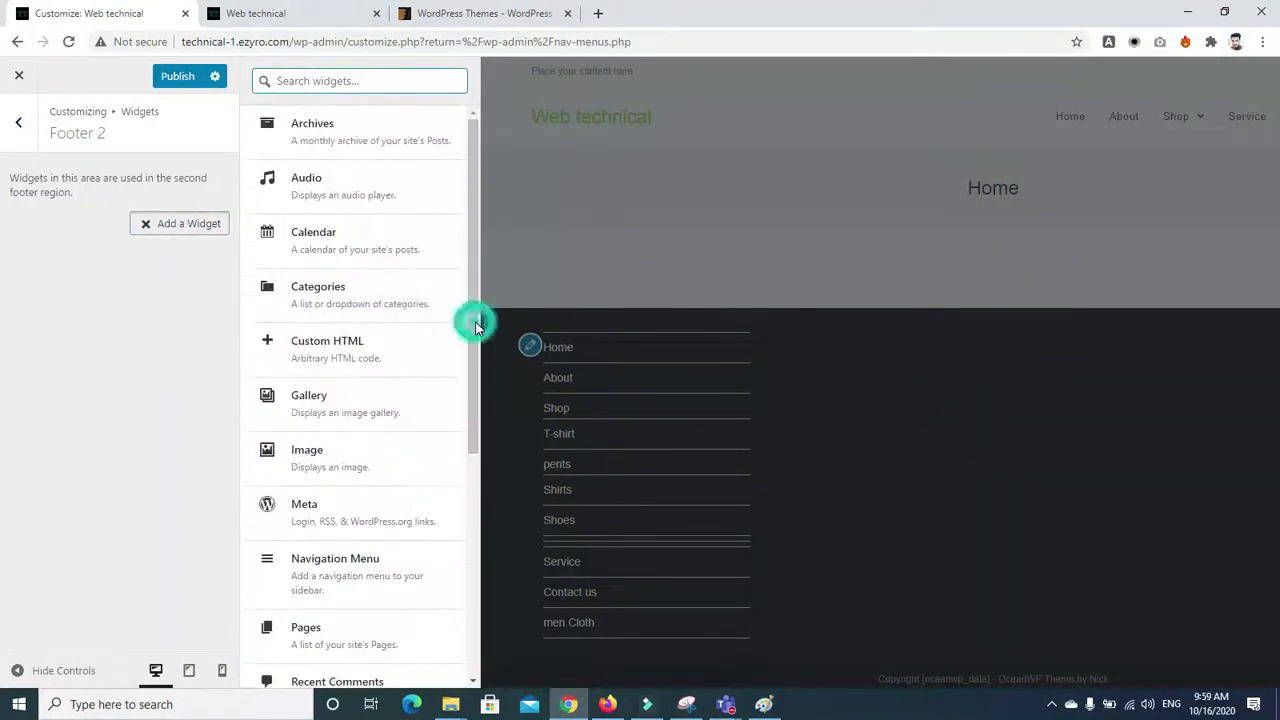
click(334, 250)
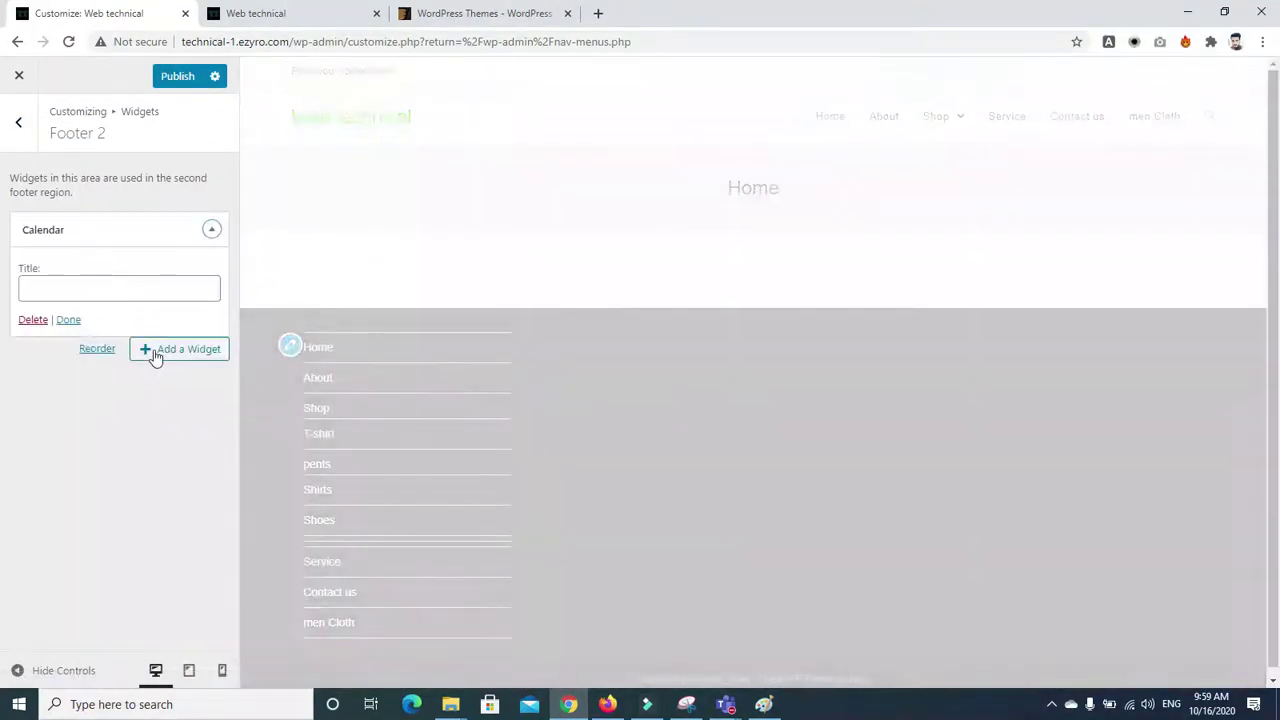
click(16, 122)
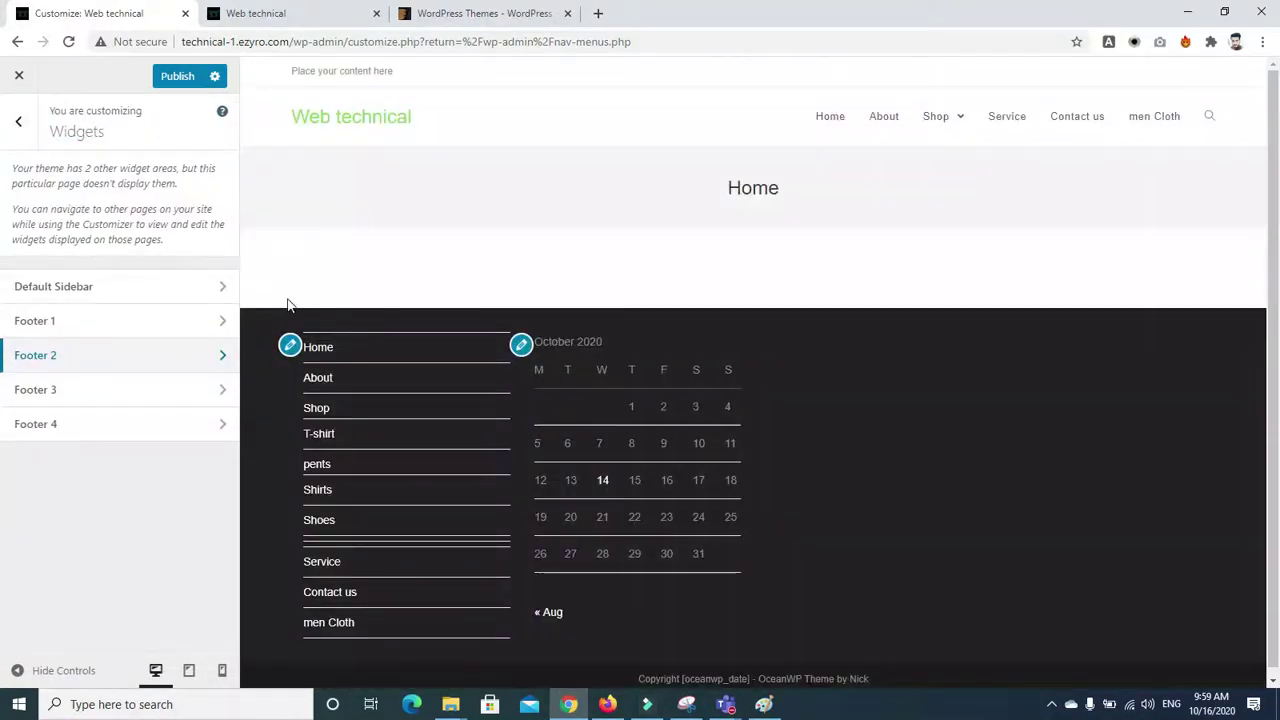
Add an Image widget to the Footer 3 area using the a-2.jpg picture from the Media Library
click(148, 392)
click(166, 221)
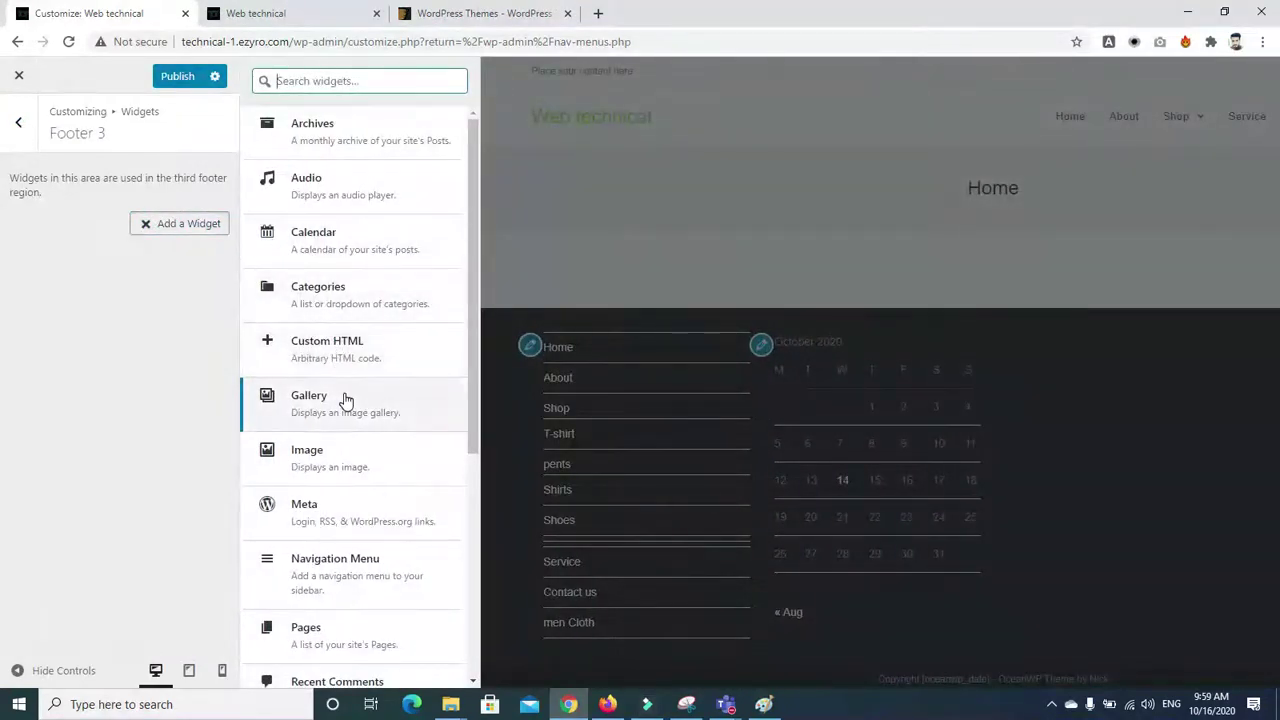
click(326, 449)
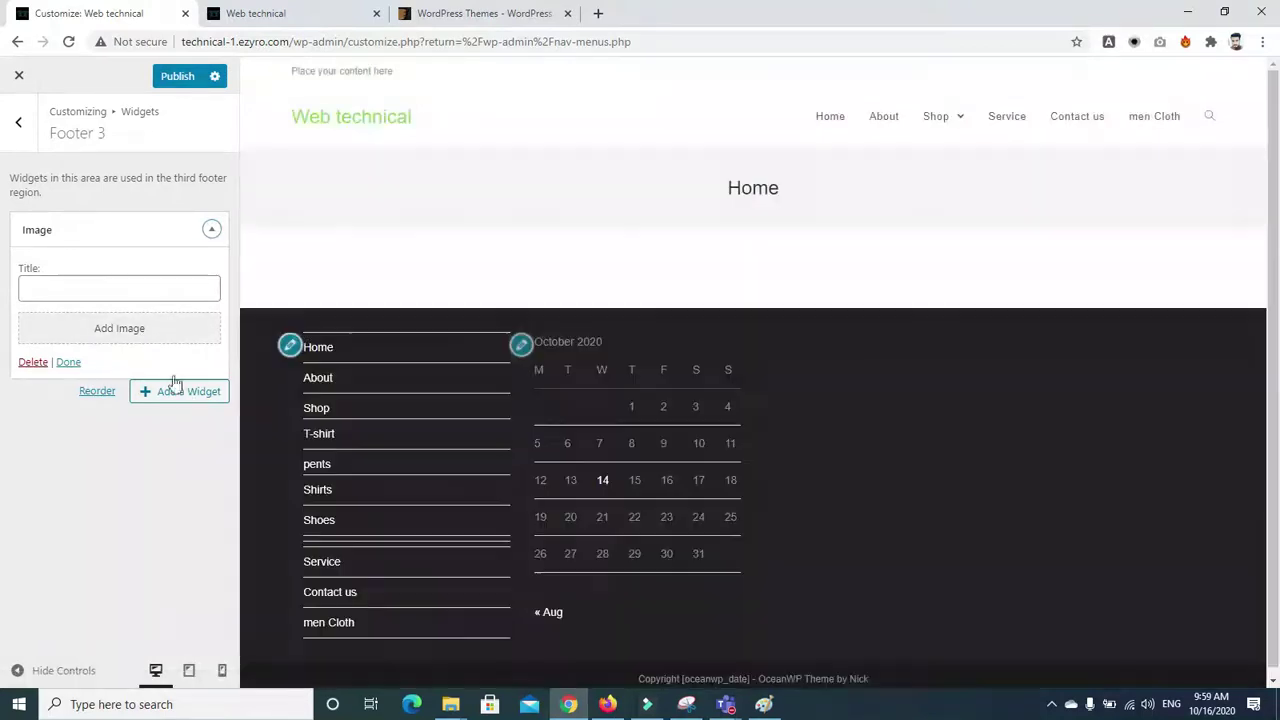
click(123, 331)
click(248, 262)
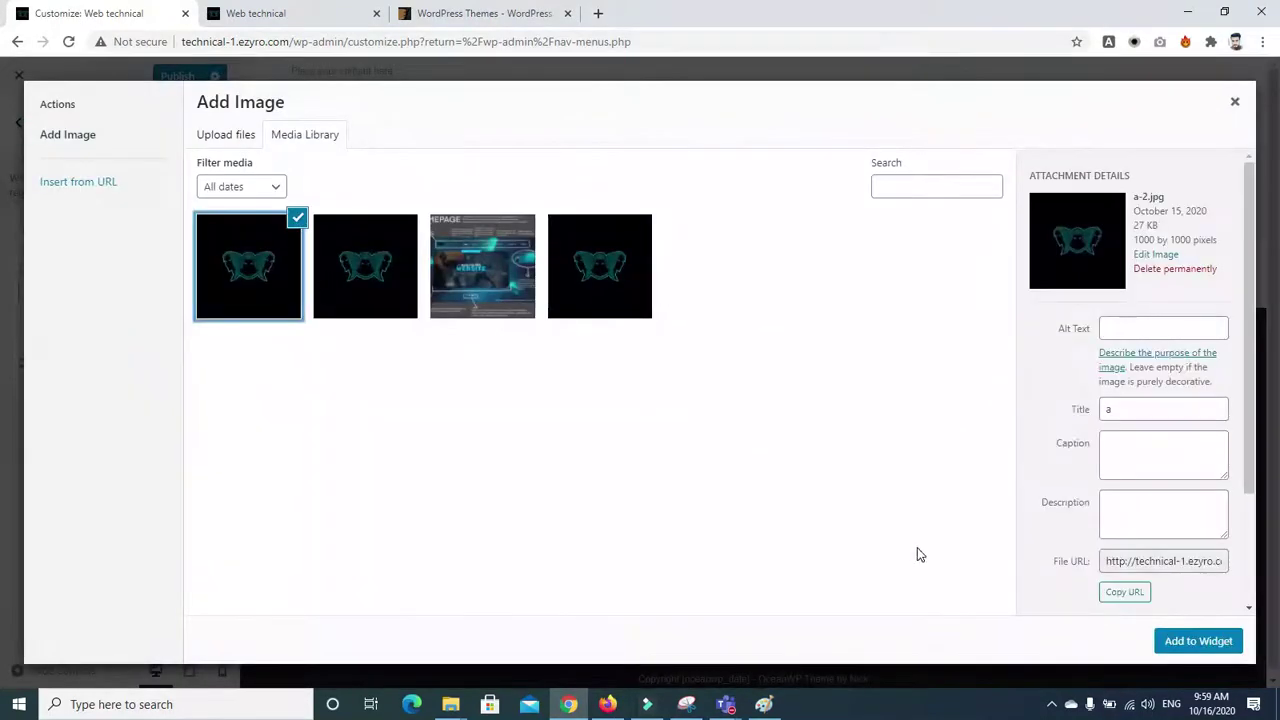
click(1187, 642)
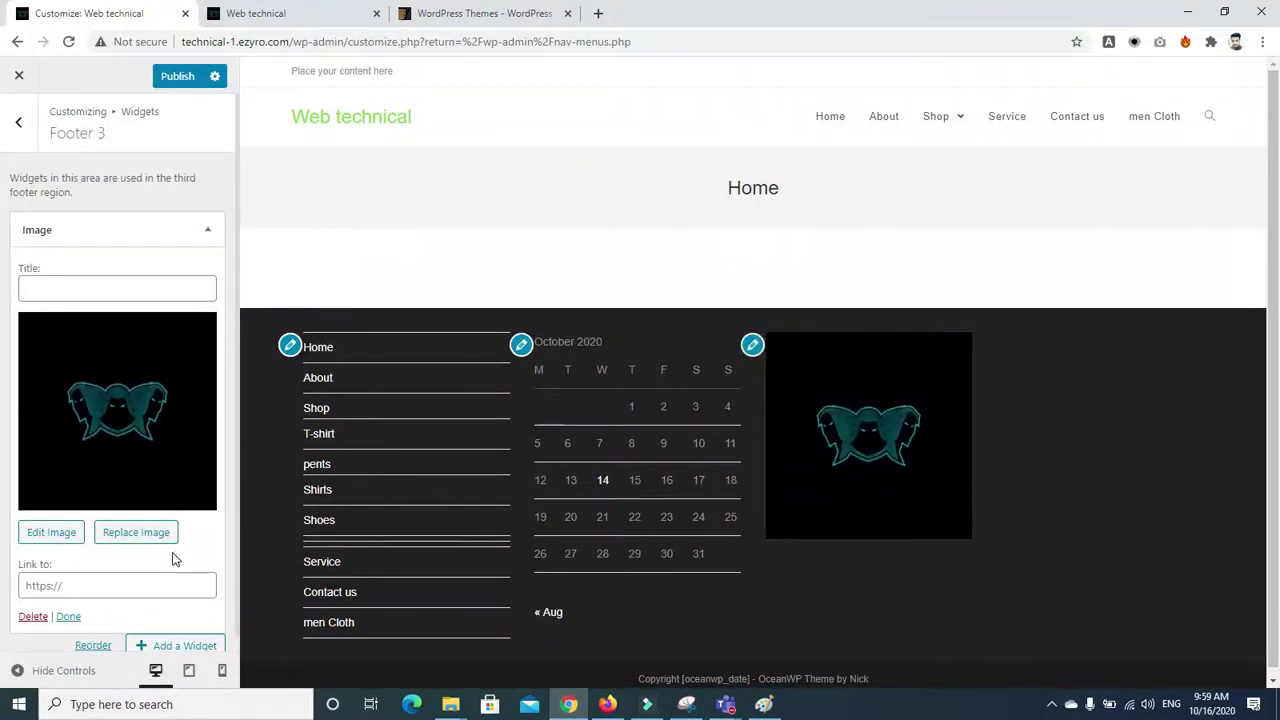
click(18, 121)
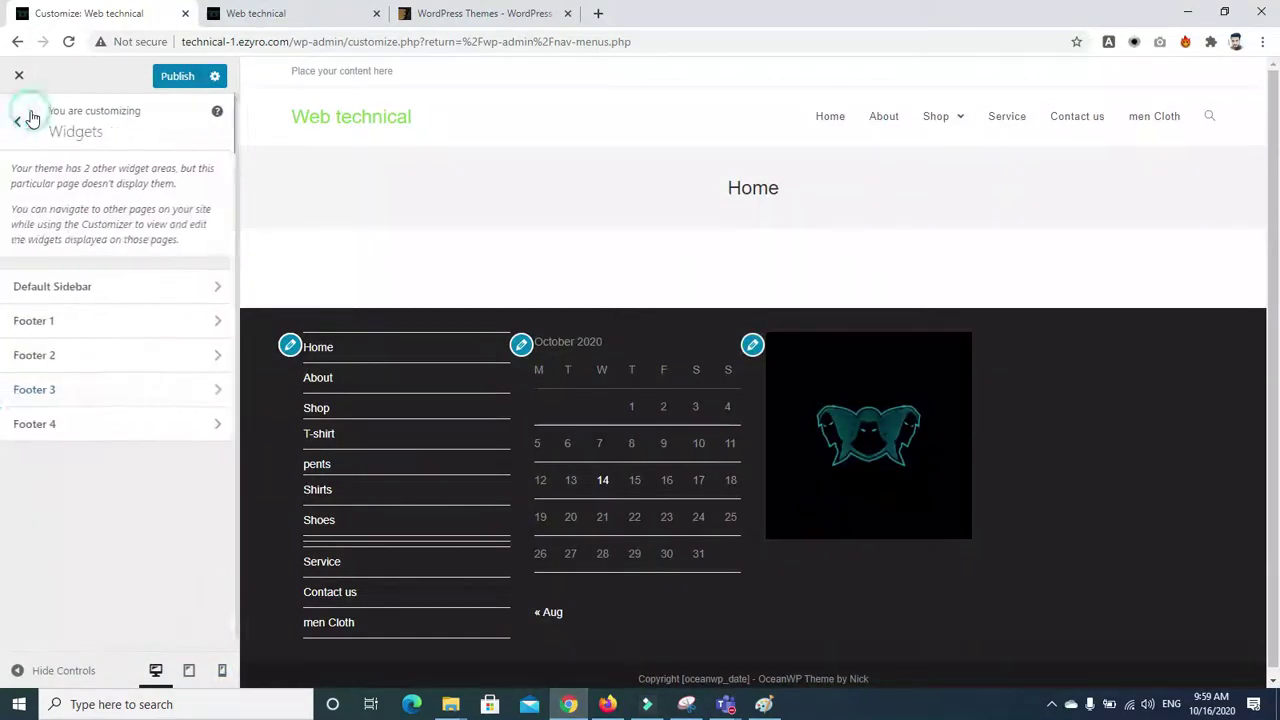
Add a Recent Posts widget to the Footer 4 area and look over the four-column footer in the preview
click(143, 424)
click(160, 225)
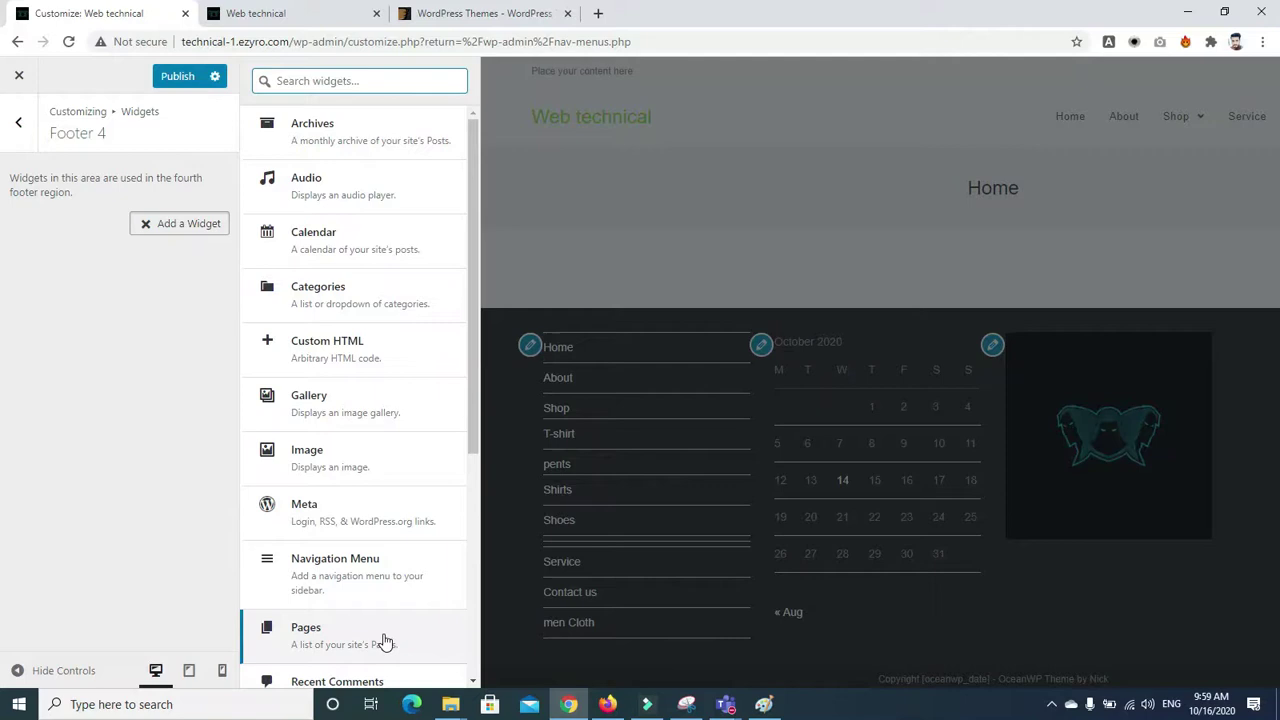
click(476, 626)
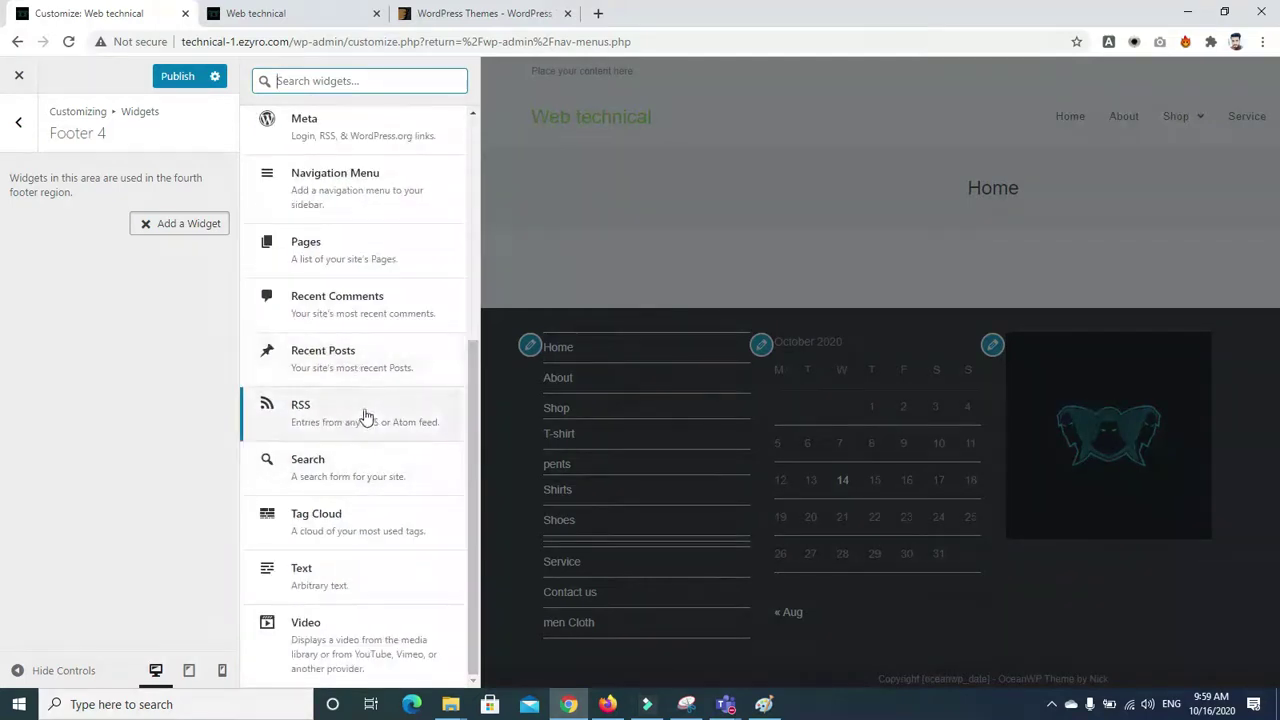
click(349, 352)
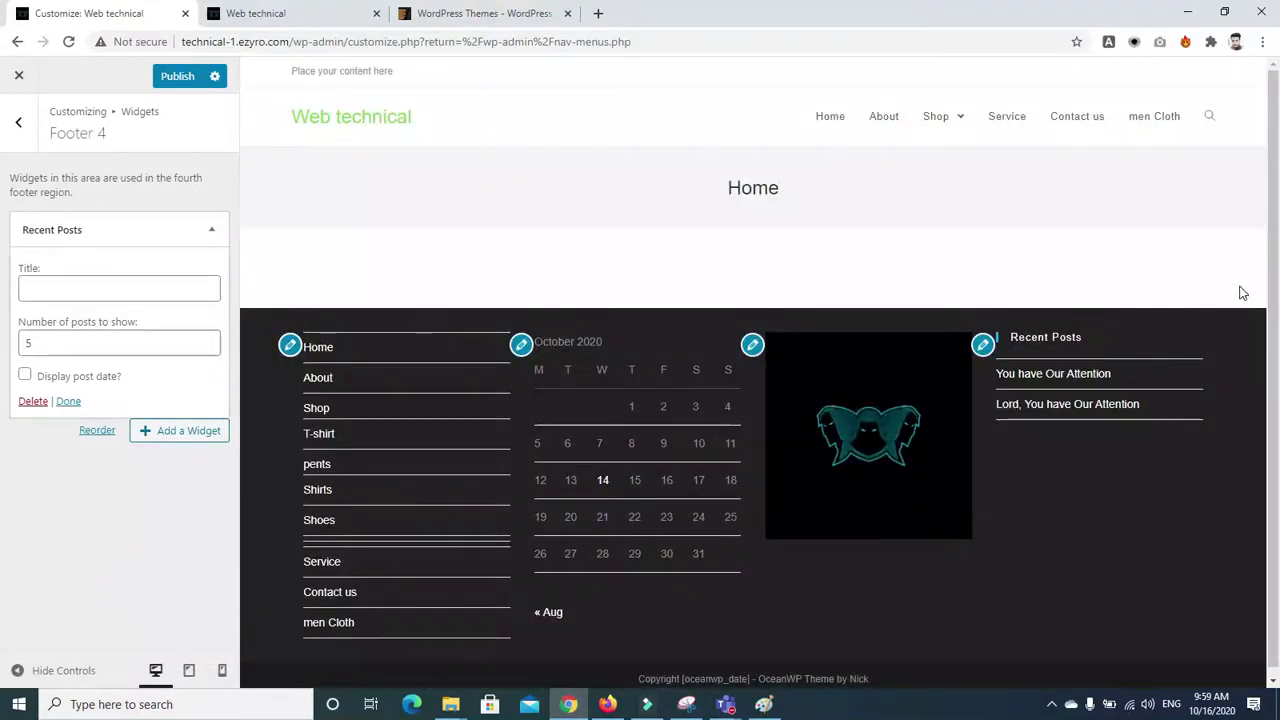
scroll(1276, 285, down, 1)
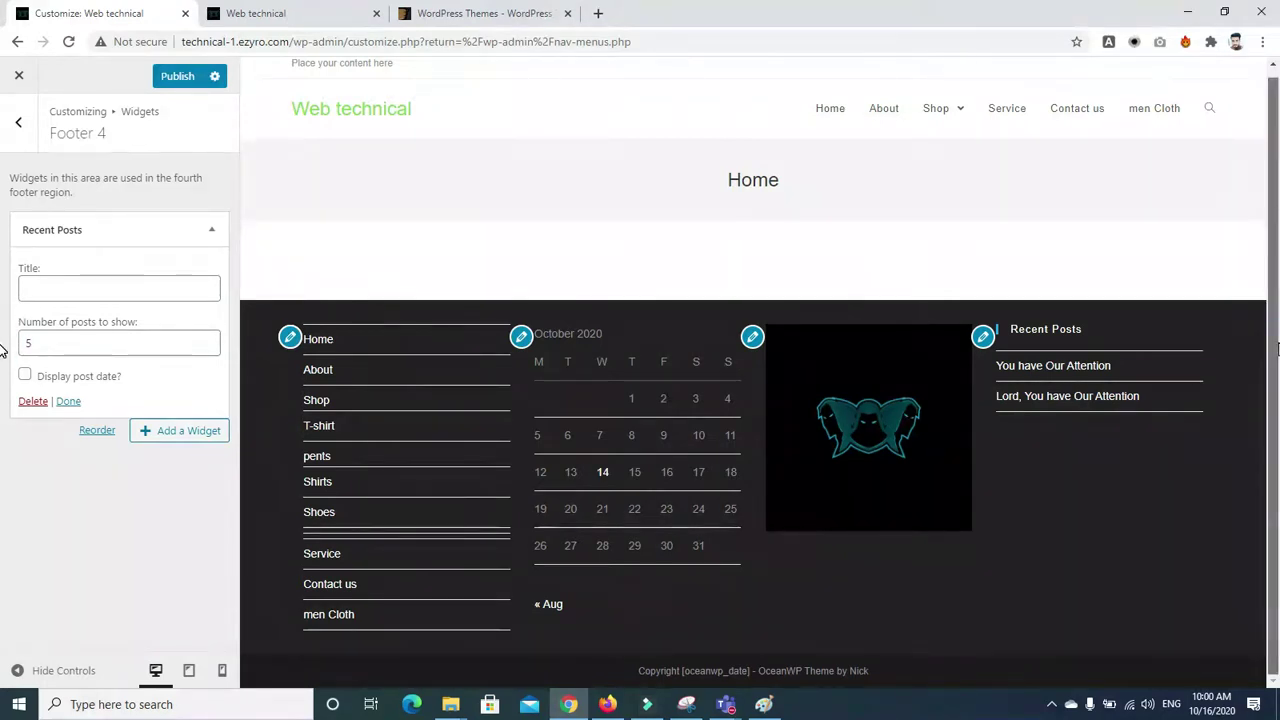
scroll(1277, 347, up, 1)
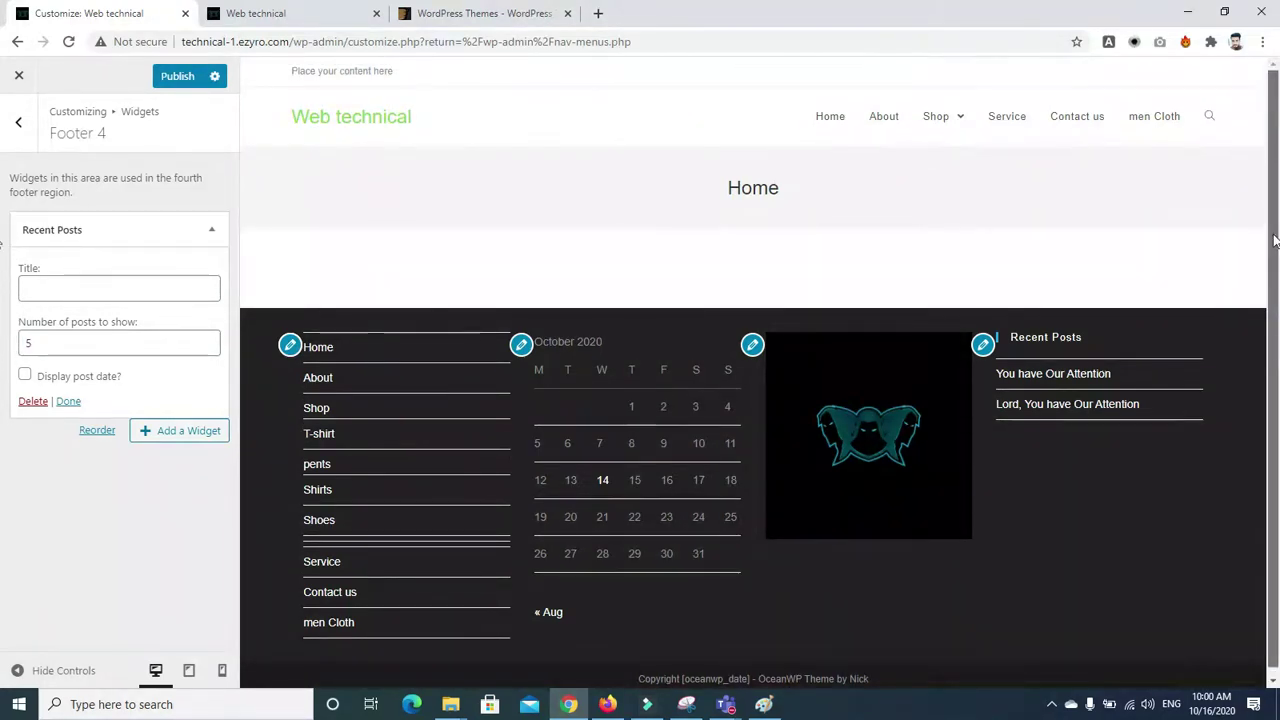
scroll(1278, 225, down, 1)
scroll(1278, 222, up, 1)
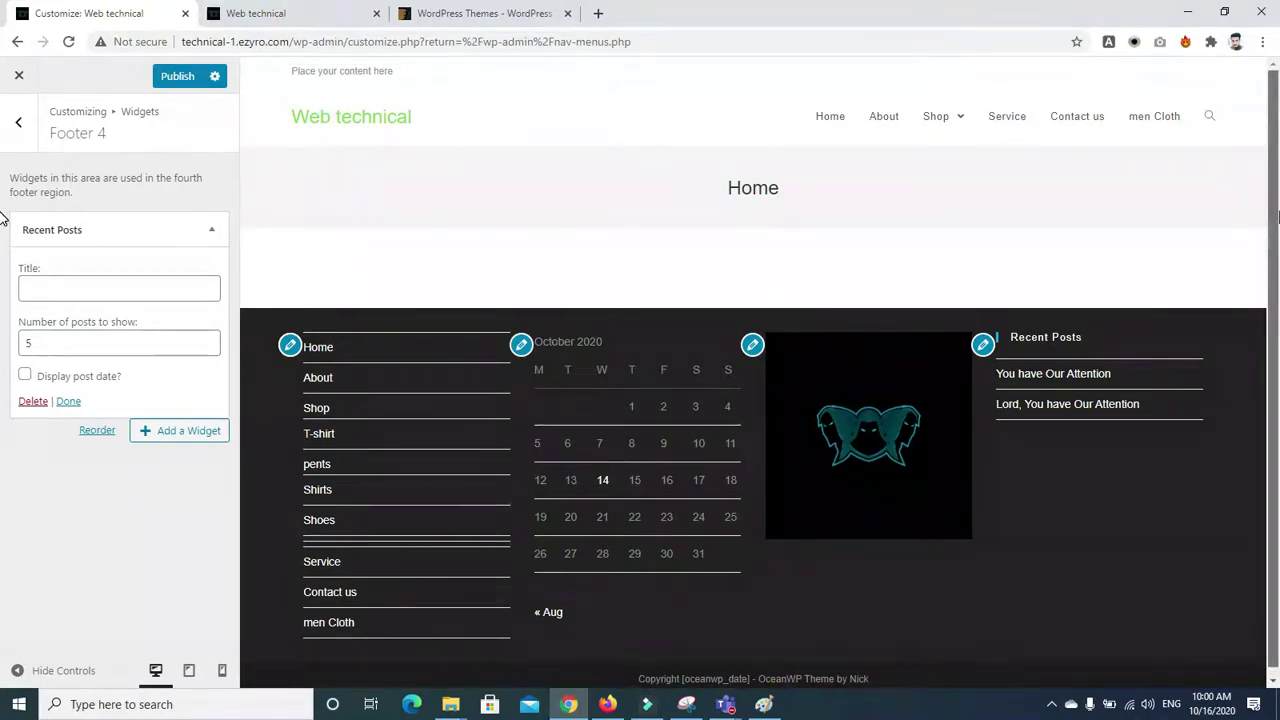
click(15, 144)
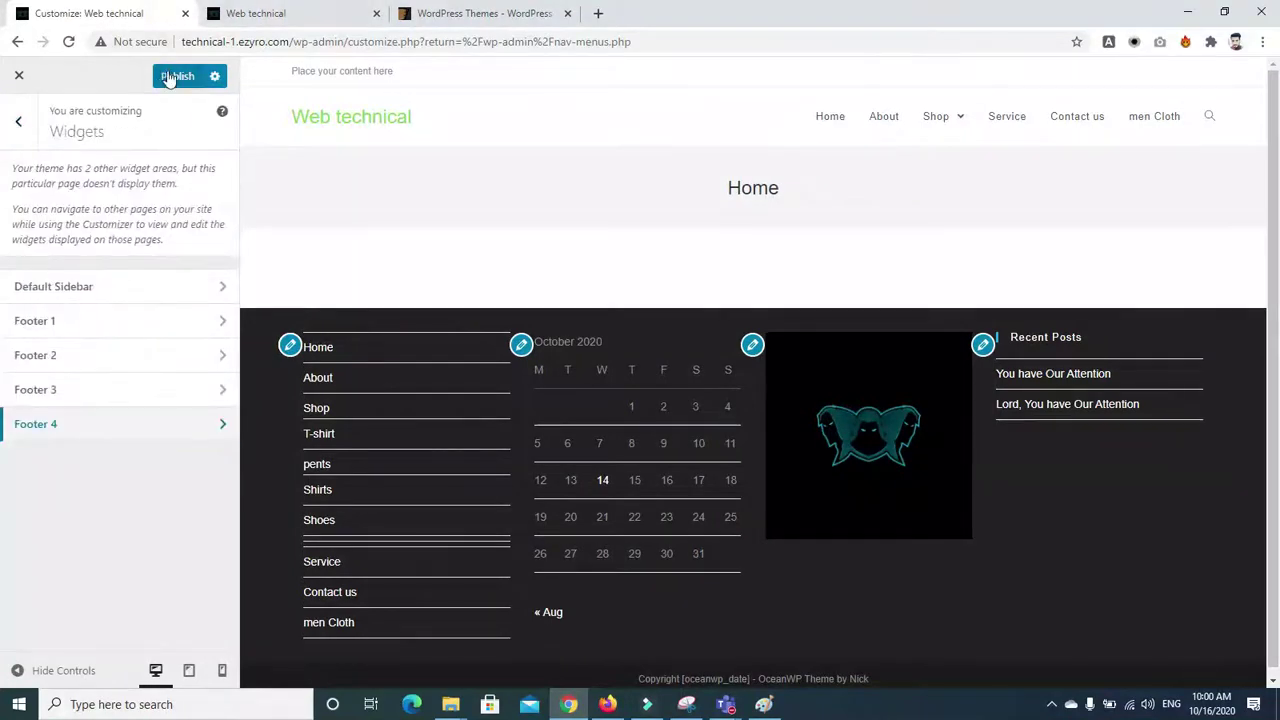
Open the Customizer's Homepage Settings and compare them with the dashboard's Reading Settings in a duplicated browser tab
click(12, 118)
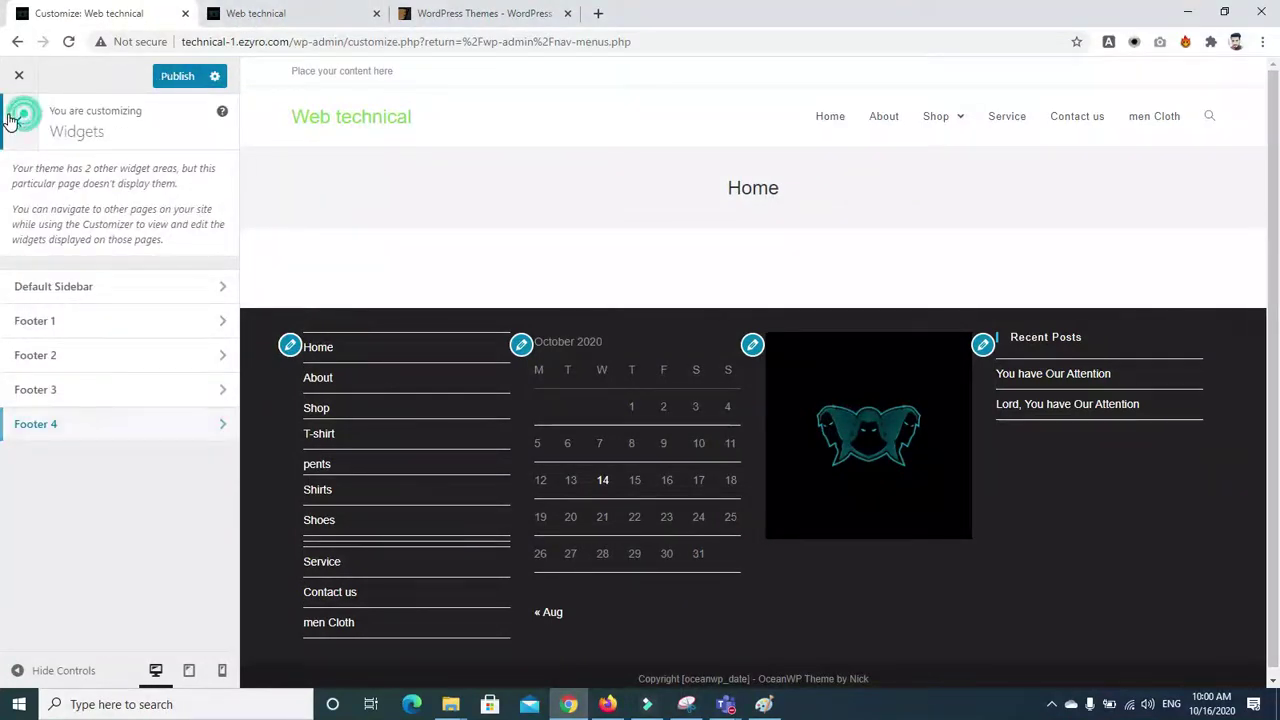
click(136, 335)
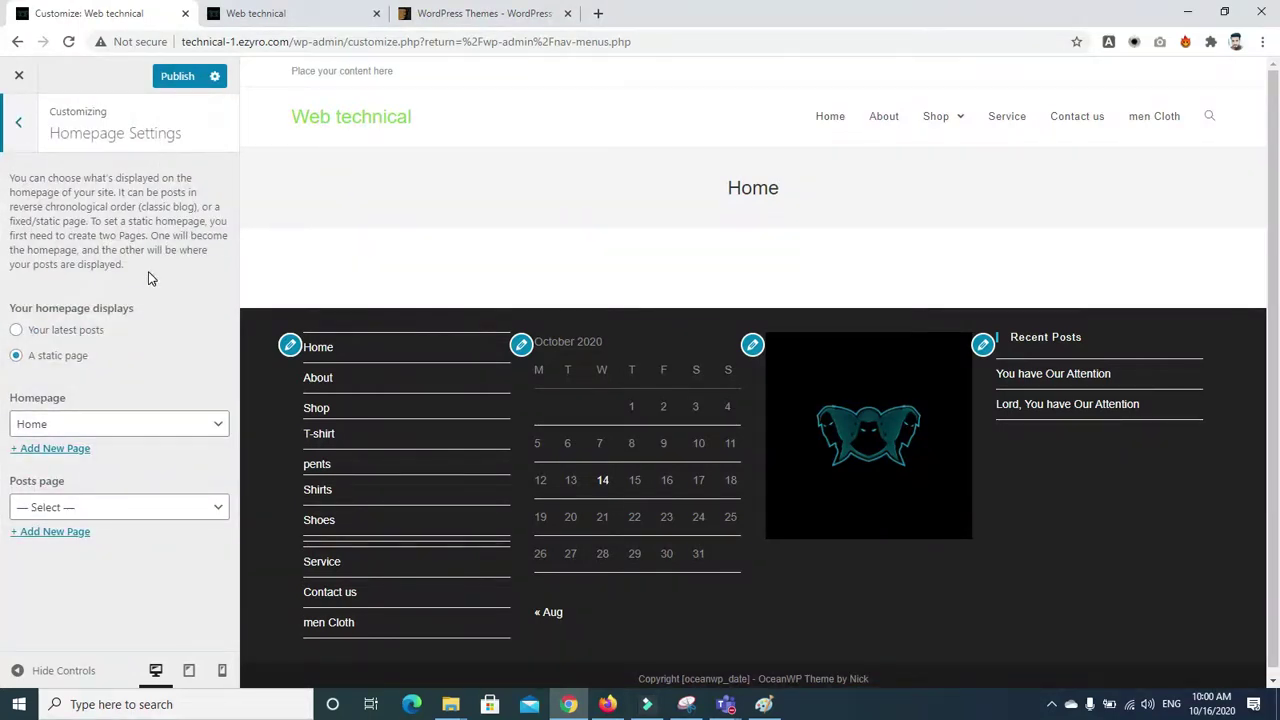
right_click(76, 16)
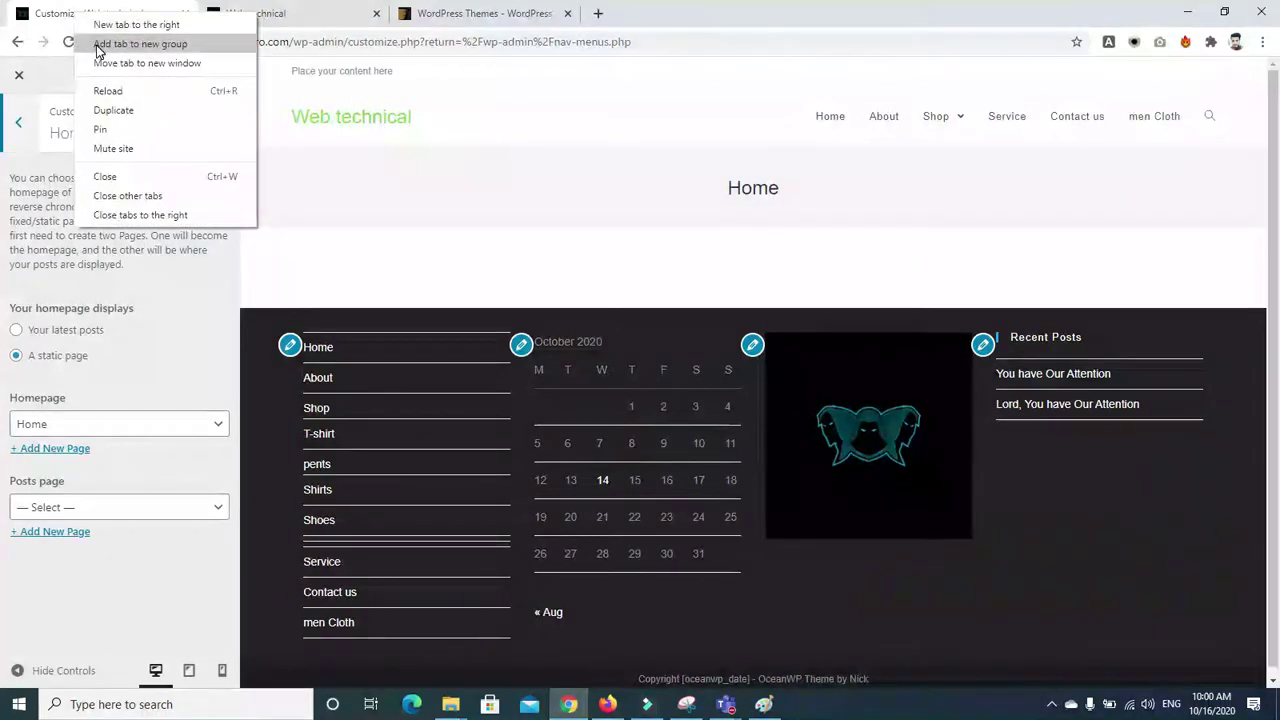
click(113, 109)
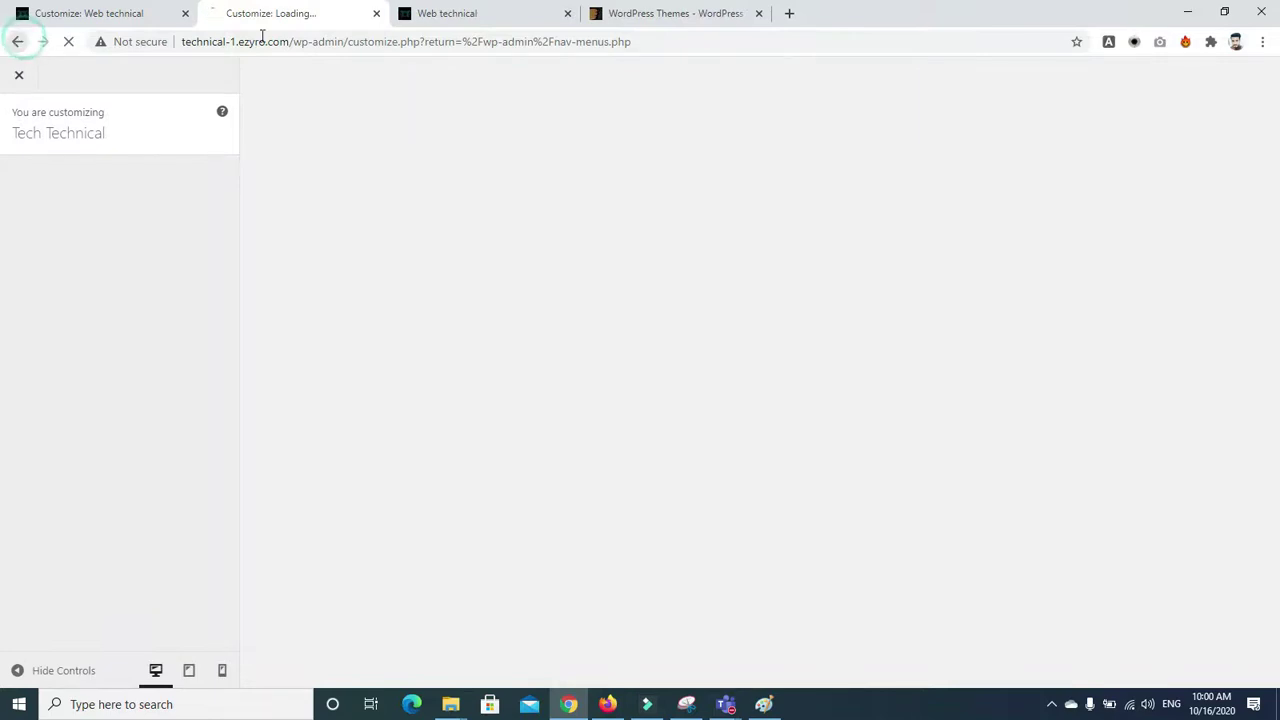
drag(347, 42, 802, 108)
key(BackSpace)
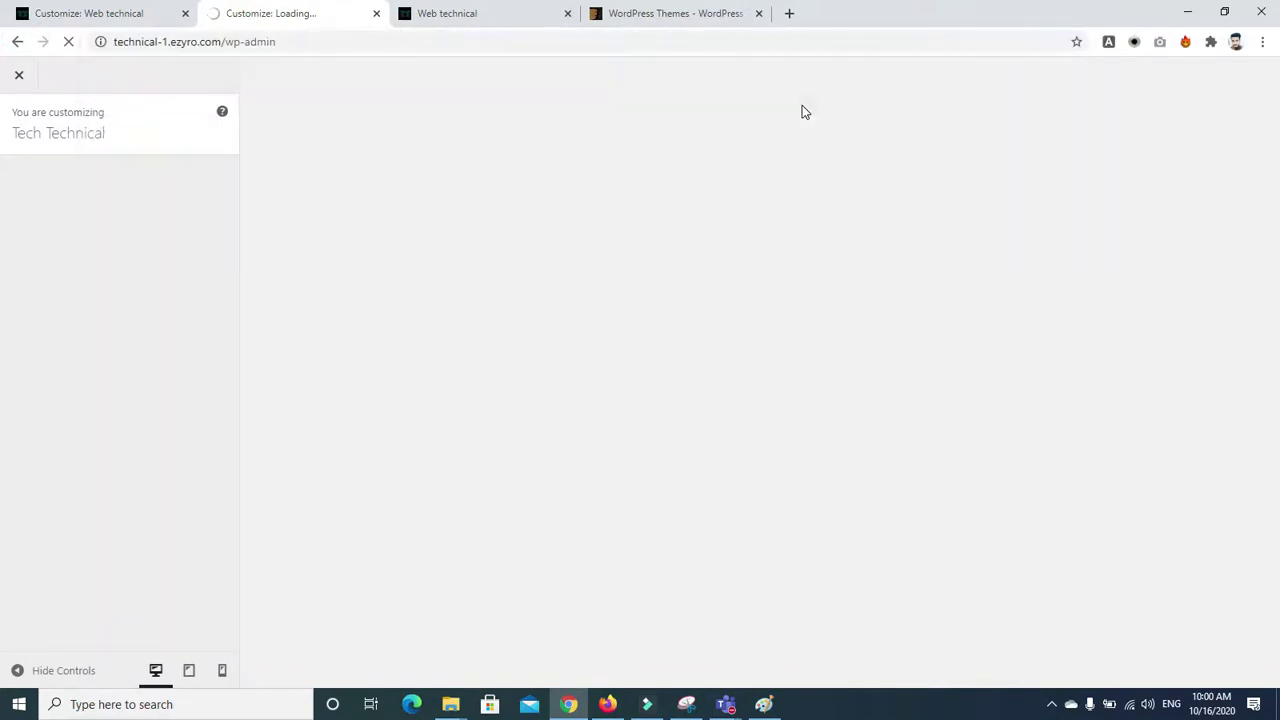
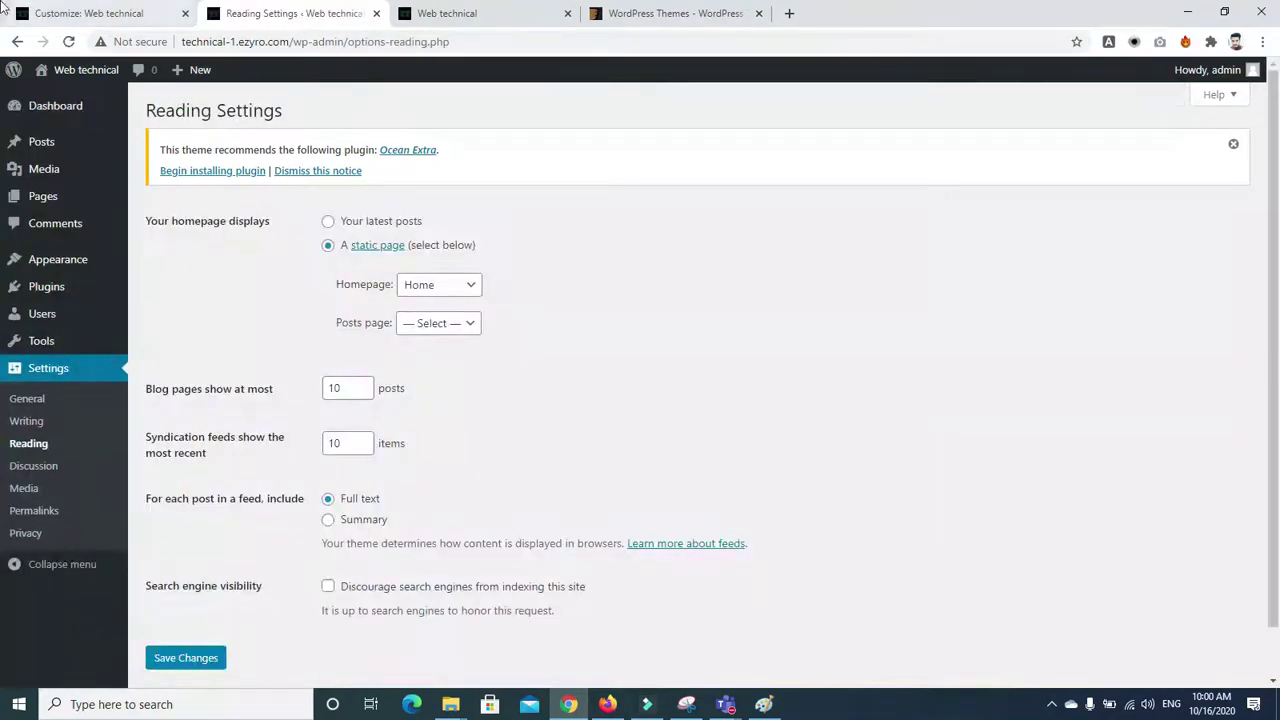
click(88, 15)
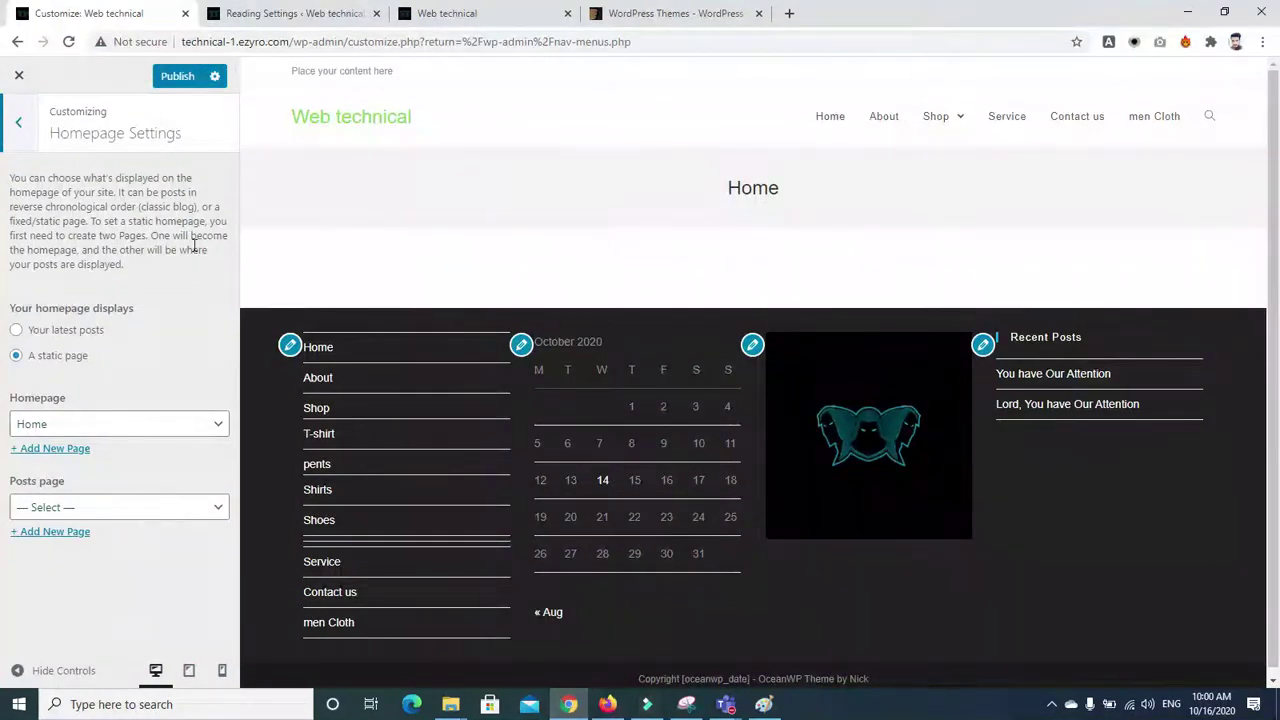
click(292, 14)
click(36, 13)
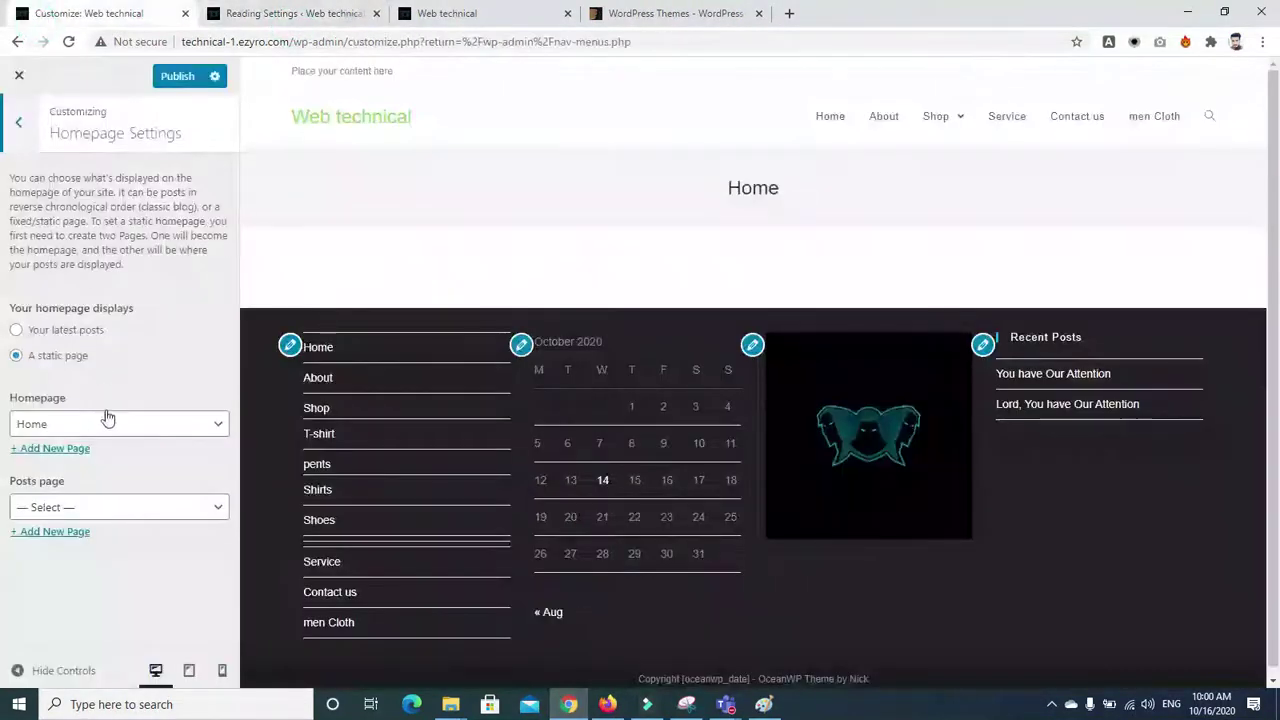
Set the homepage to display Your latest posts and look through the posts in the preview
click(71, 338)
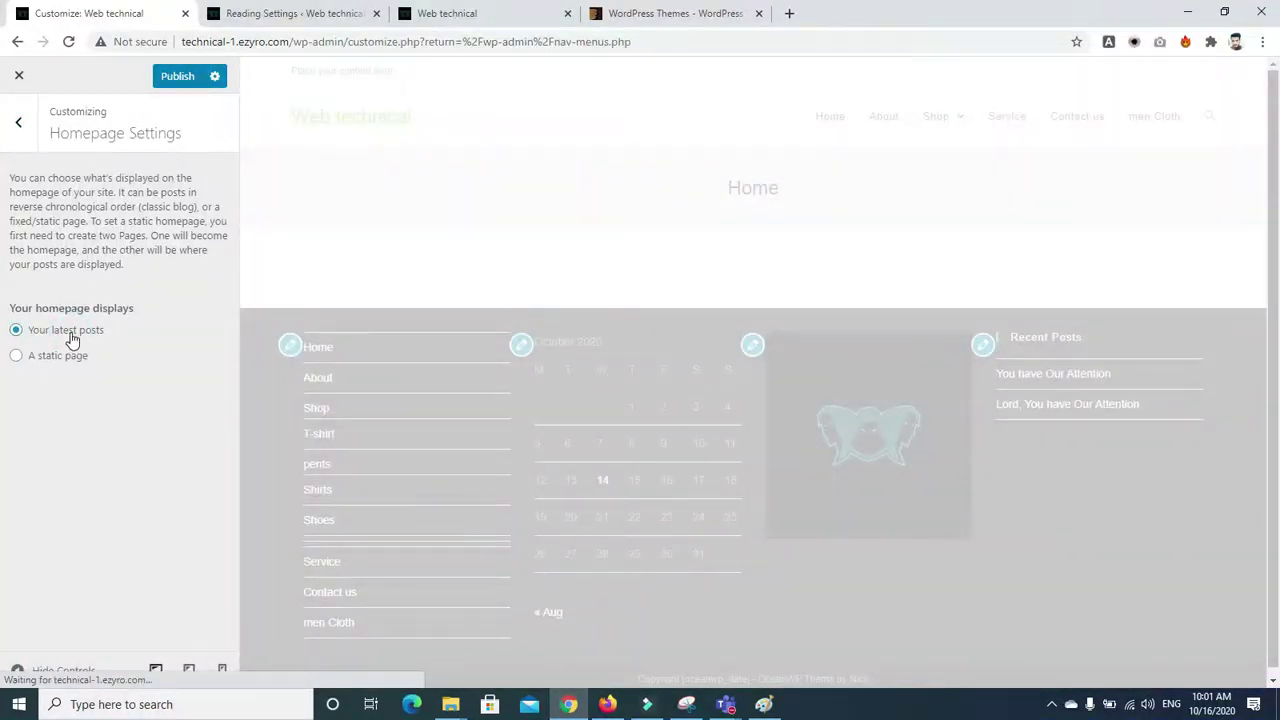
scroll(1275, 237, down, 3)
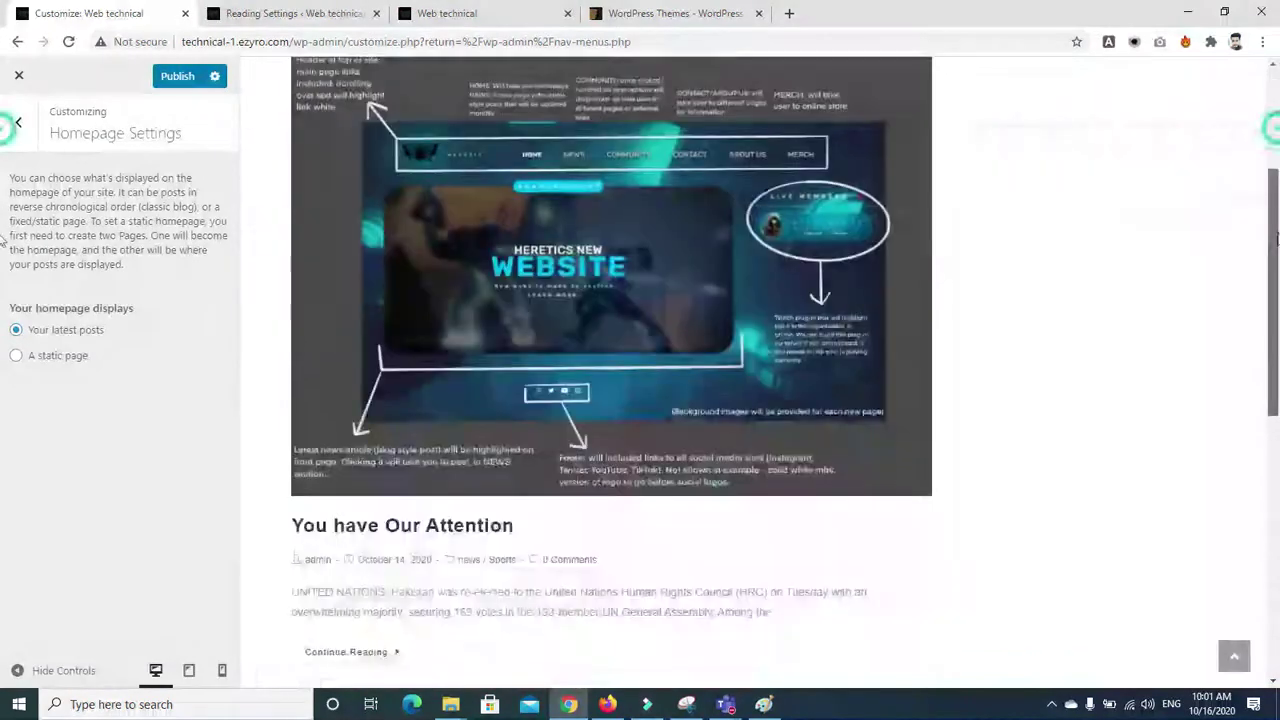
scroll(1275, 237, down, 5)
scroll(1274, 235, up, 7)
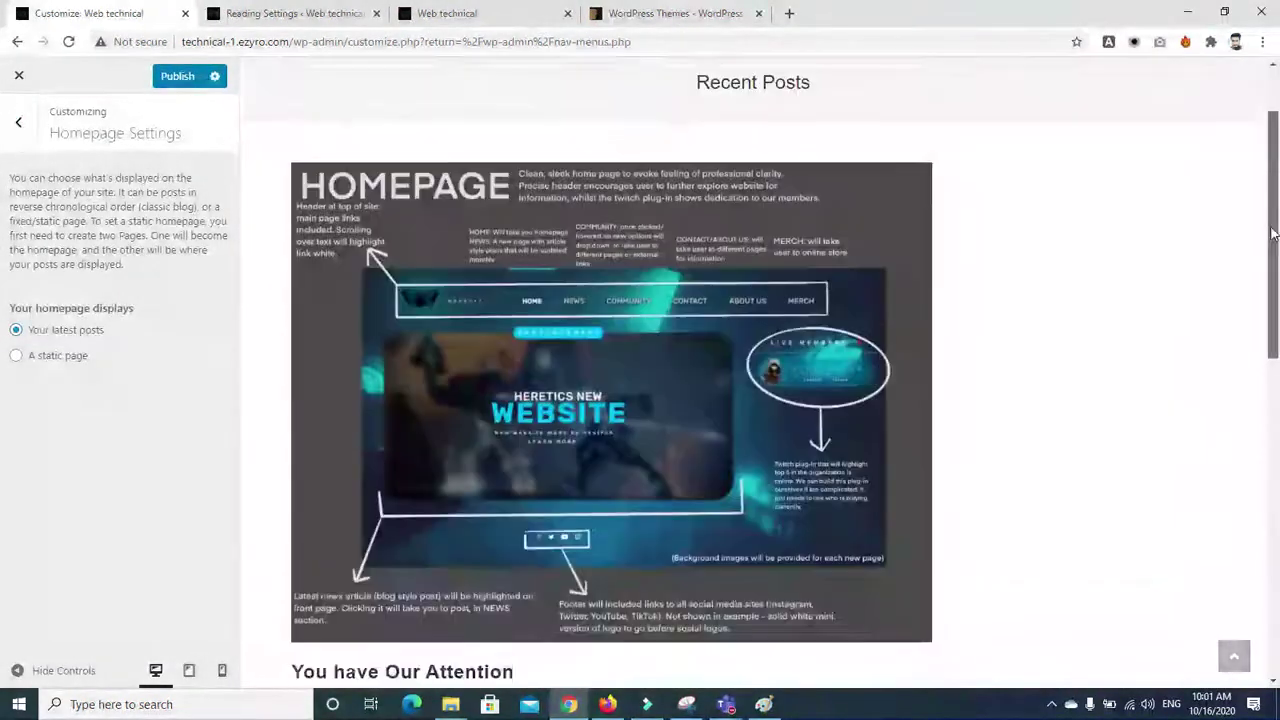
scroll(1273, 233, down, 2)
View the "You have Our Attention" post in the preview, try going back in the browser, and choose to stay in the Customizer
click(600, 414)
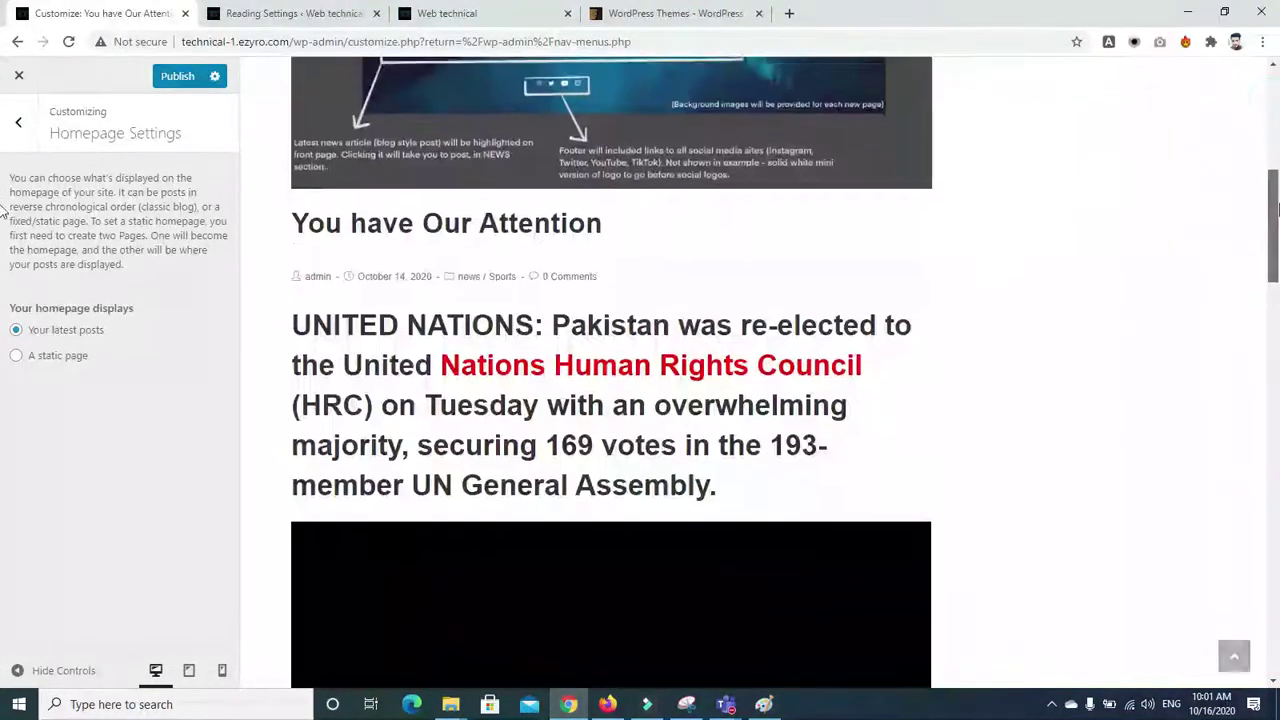
drag(1274, 120, 1276, 78)
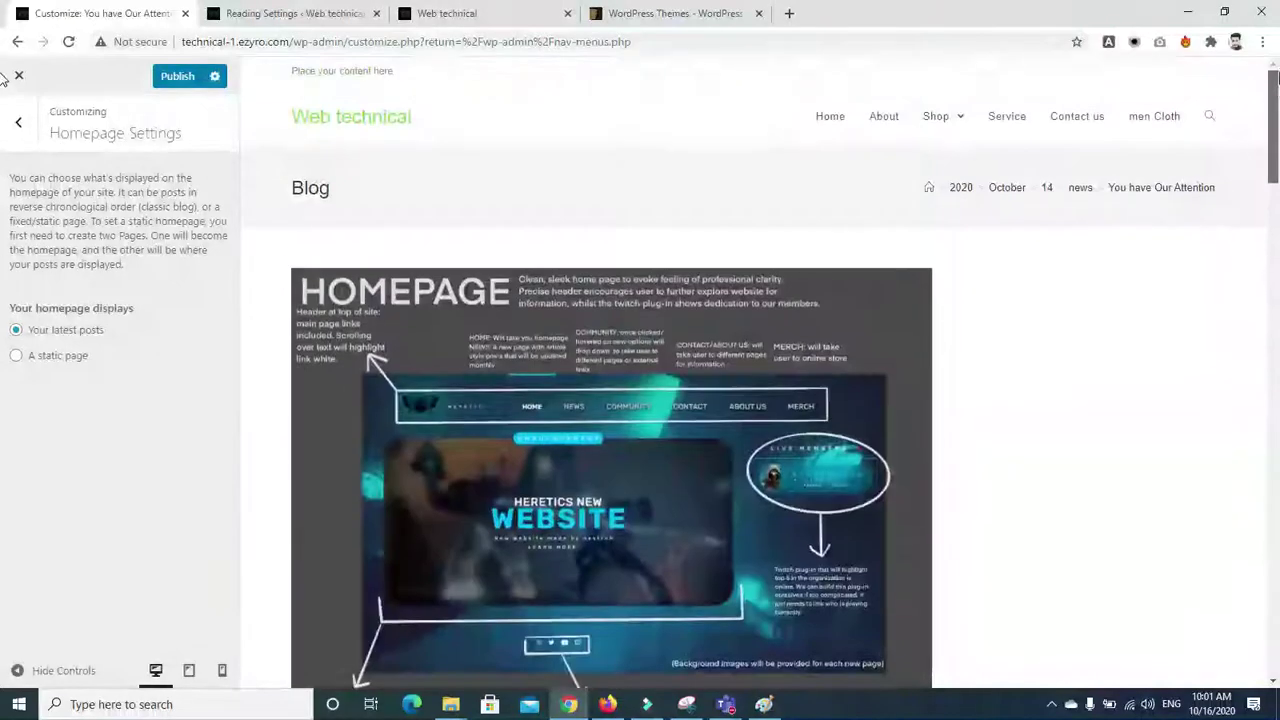
click(17, 42)
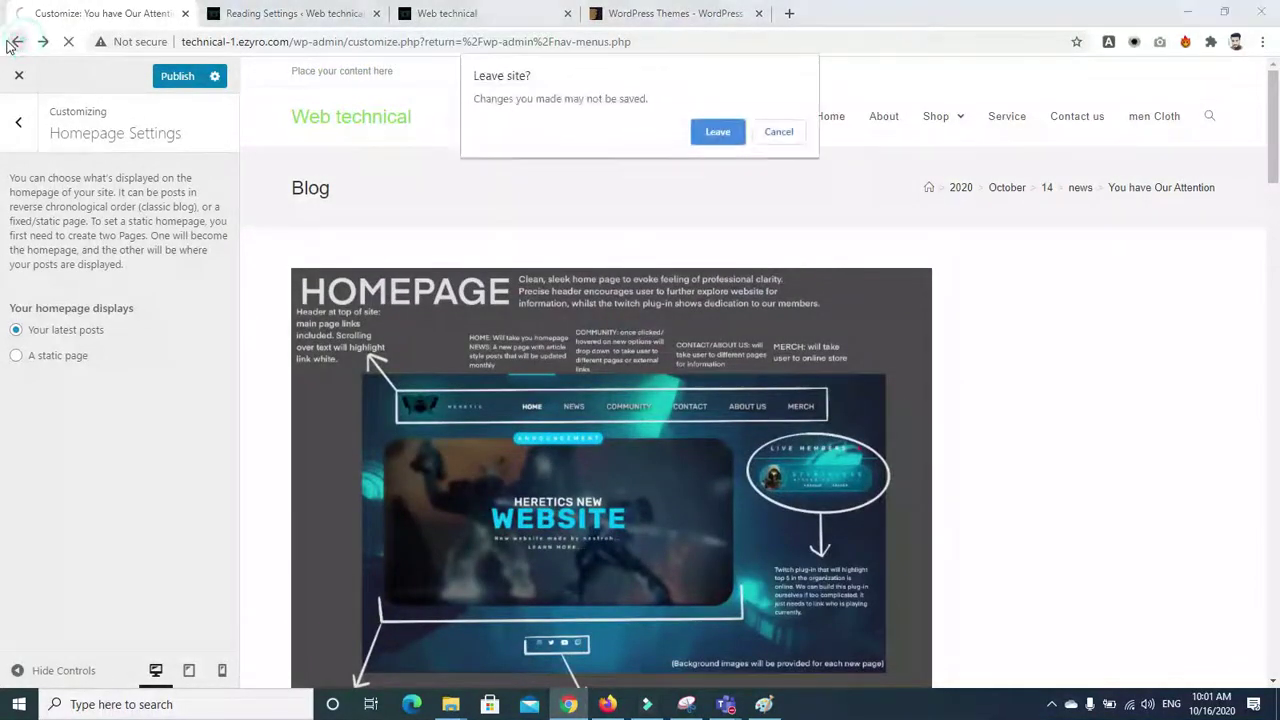
click(772, 136)
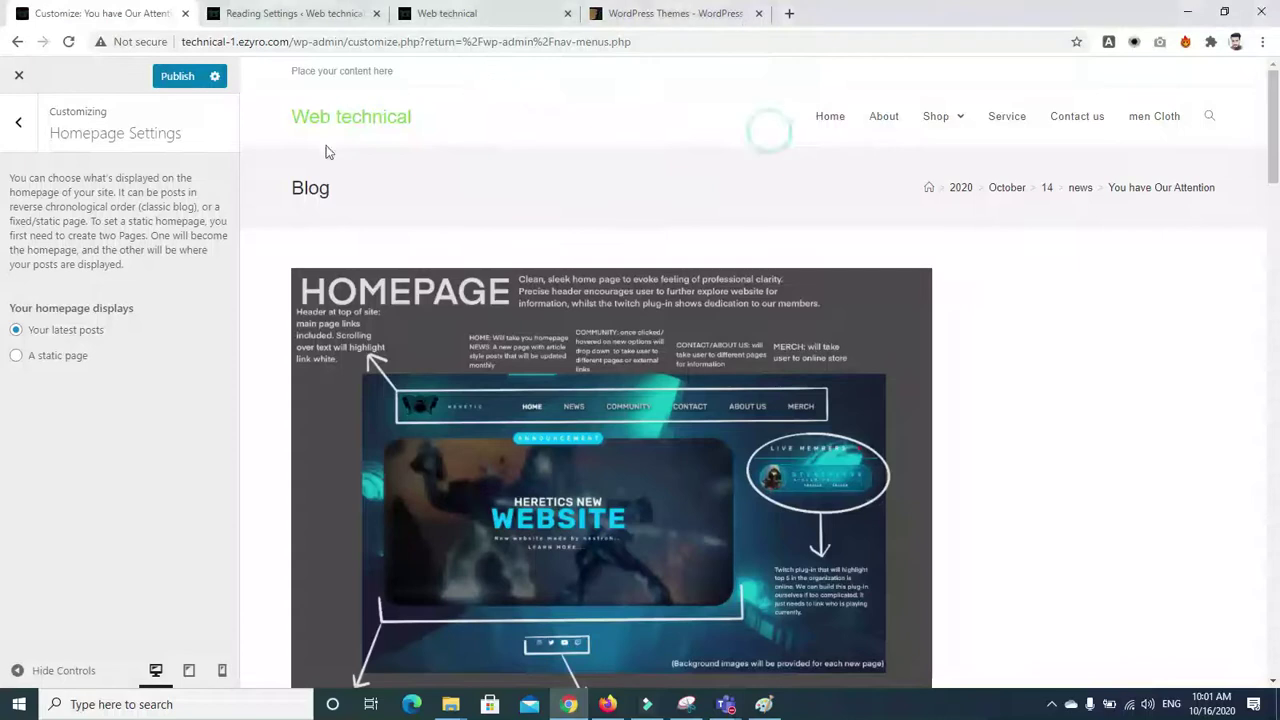
Set the homepage to display a static page in Homepage Settings and publish the Customizer changes
click(17, 123)
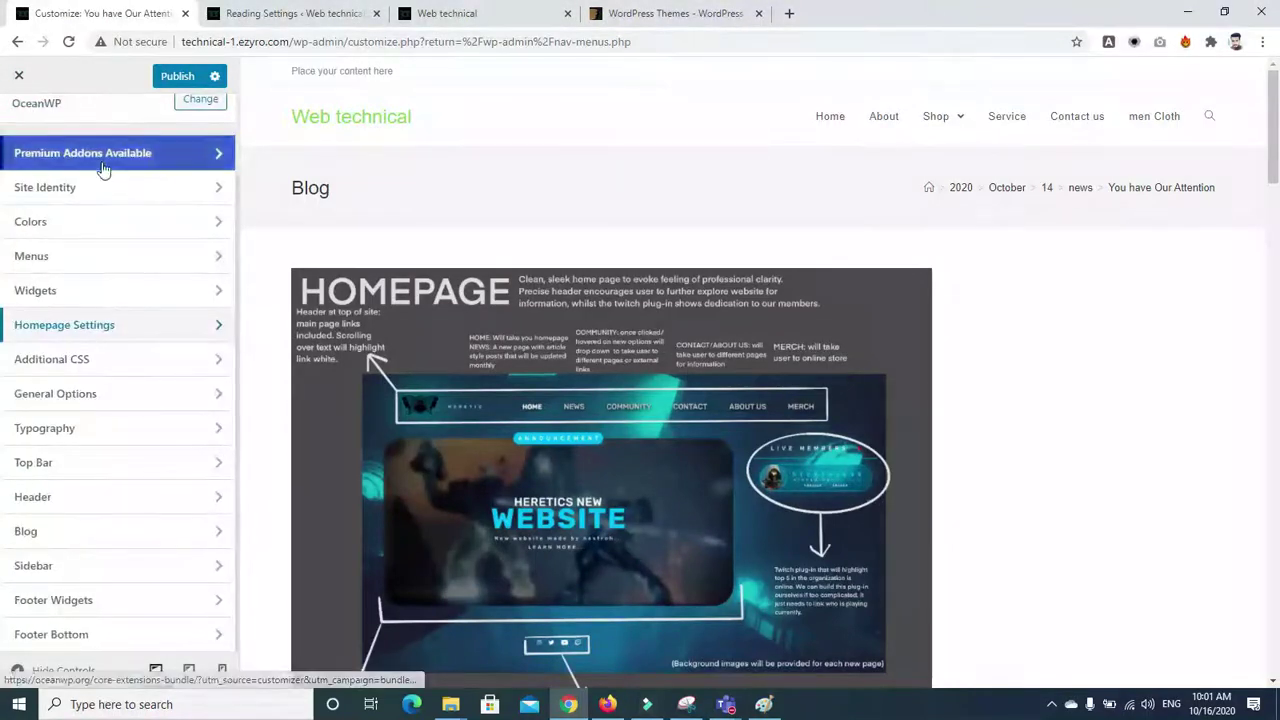
click(108, 324)
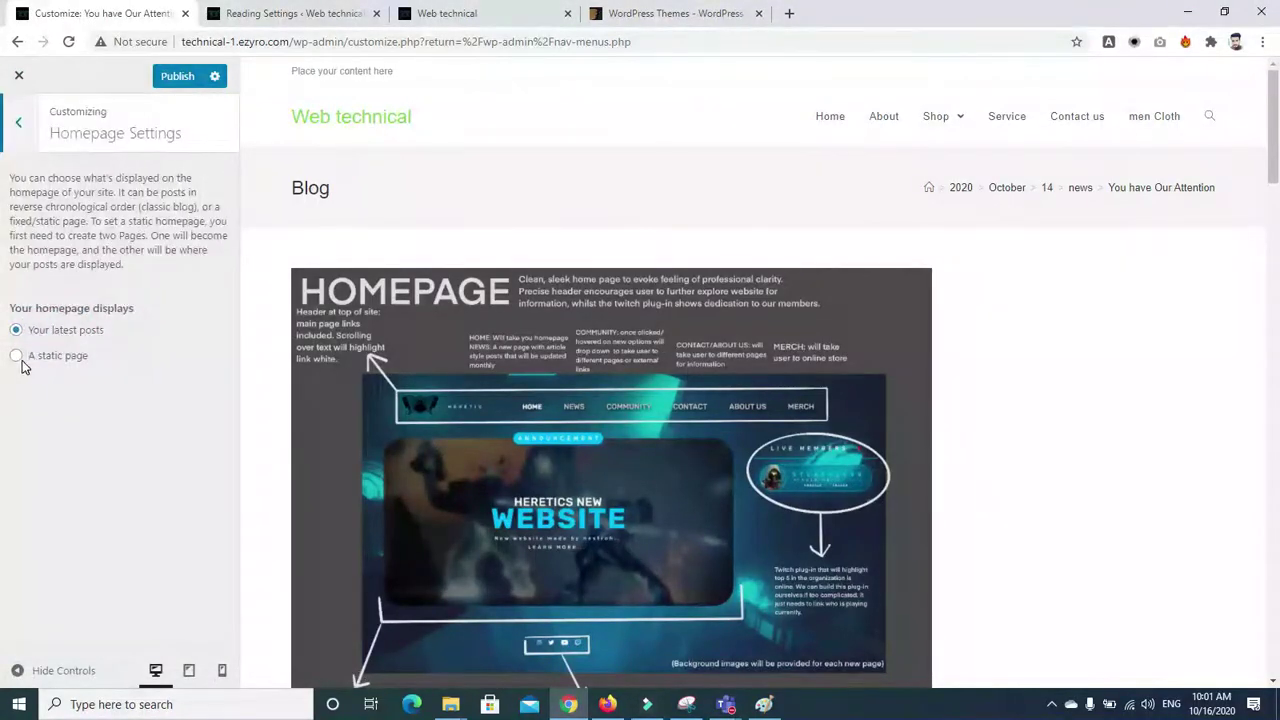
click(20, 360)
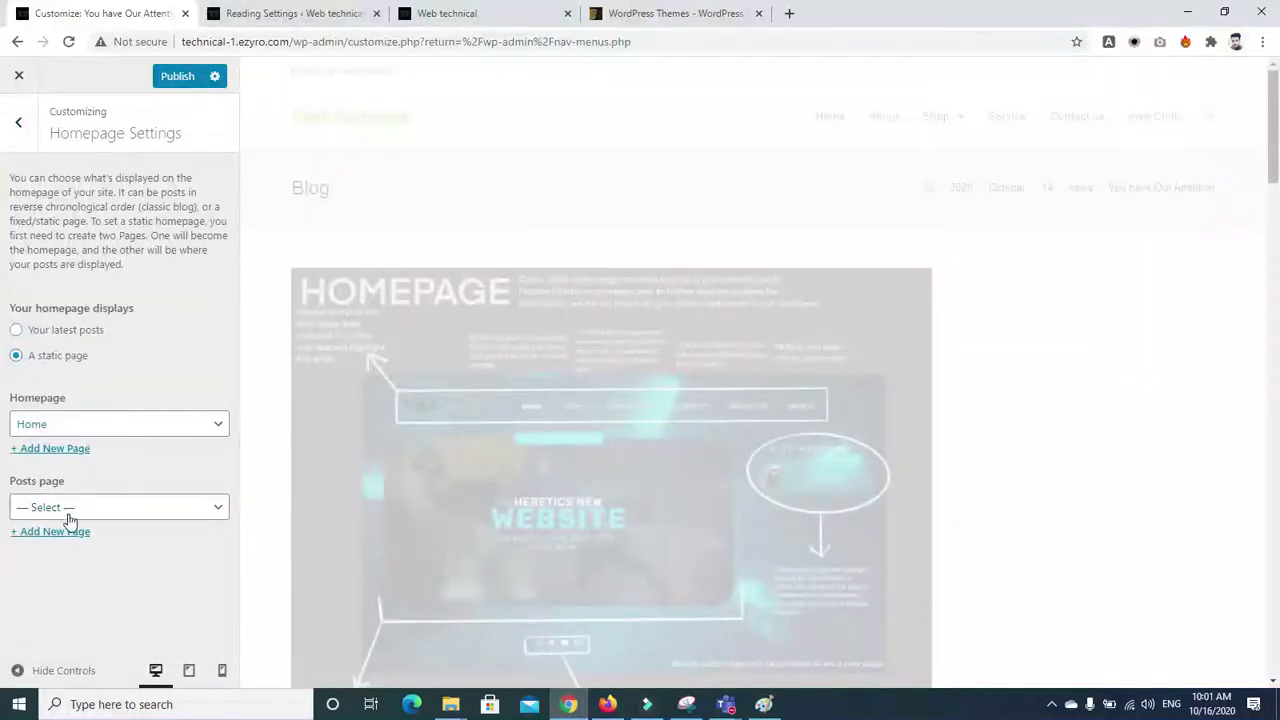
click(17, 125)
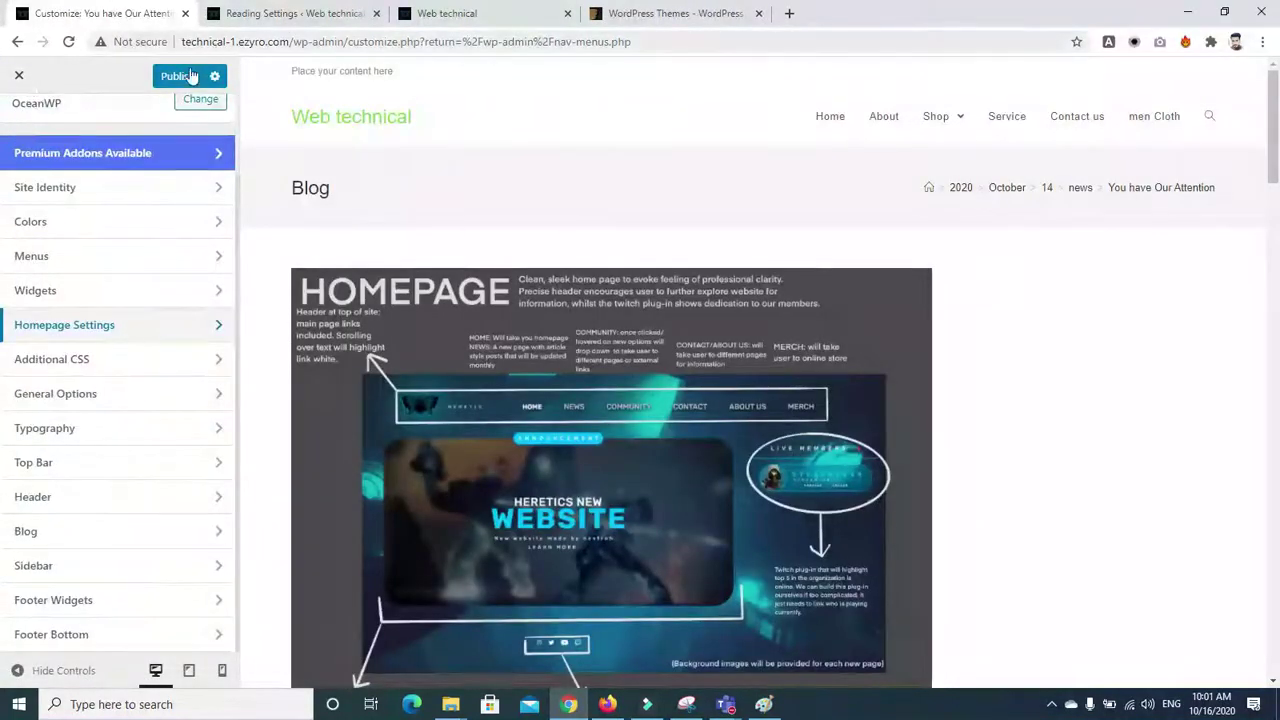
click(185, 76)
Check the dashboard's Reading Settings and reload the live site in their open browser tabs
click(240, 18)
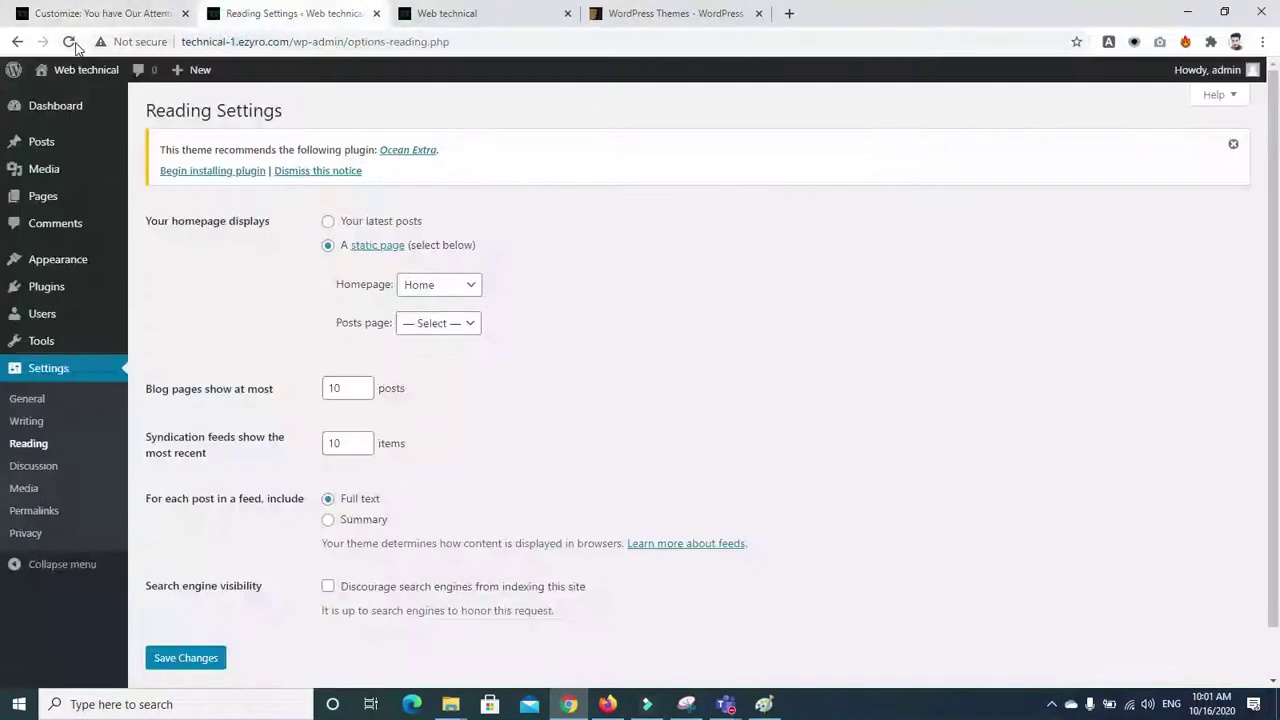
click(470, 13)
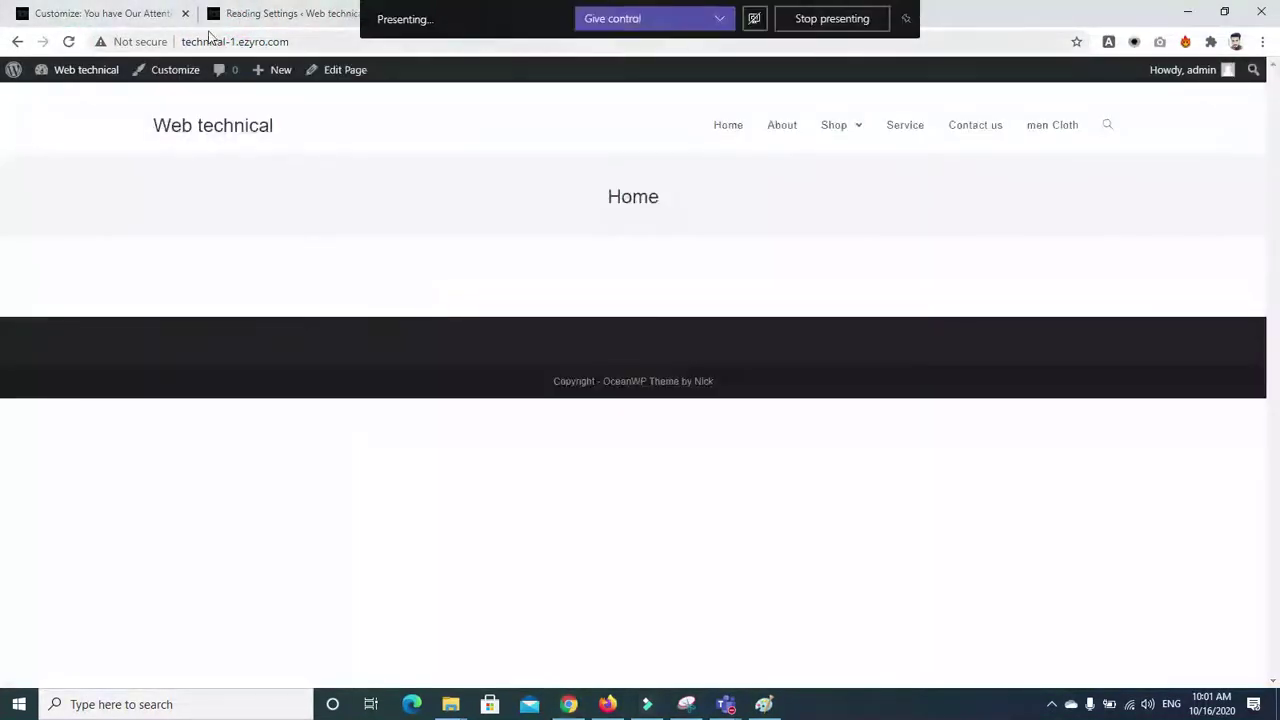
click(68, 41)
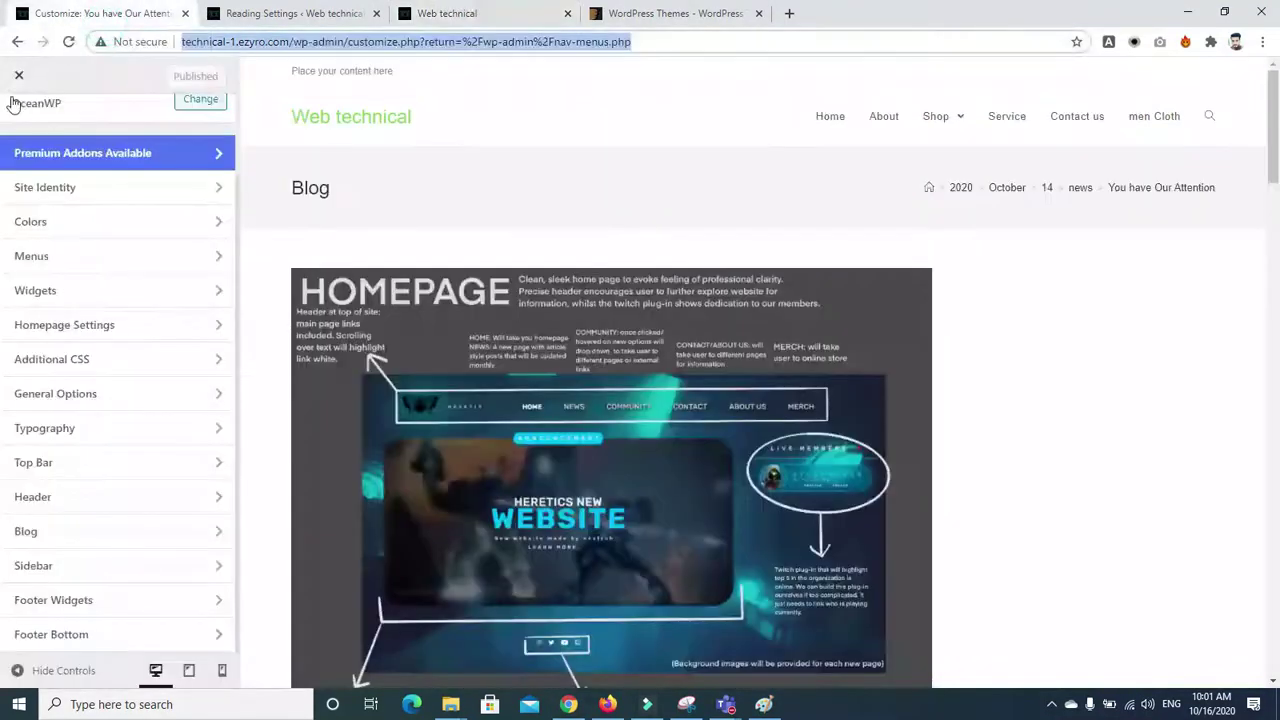
View the Customizer's Additional CSS section with its help text closed, and return to the main list of sections
click(237, 106)
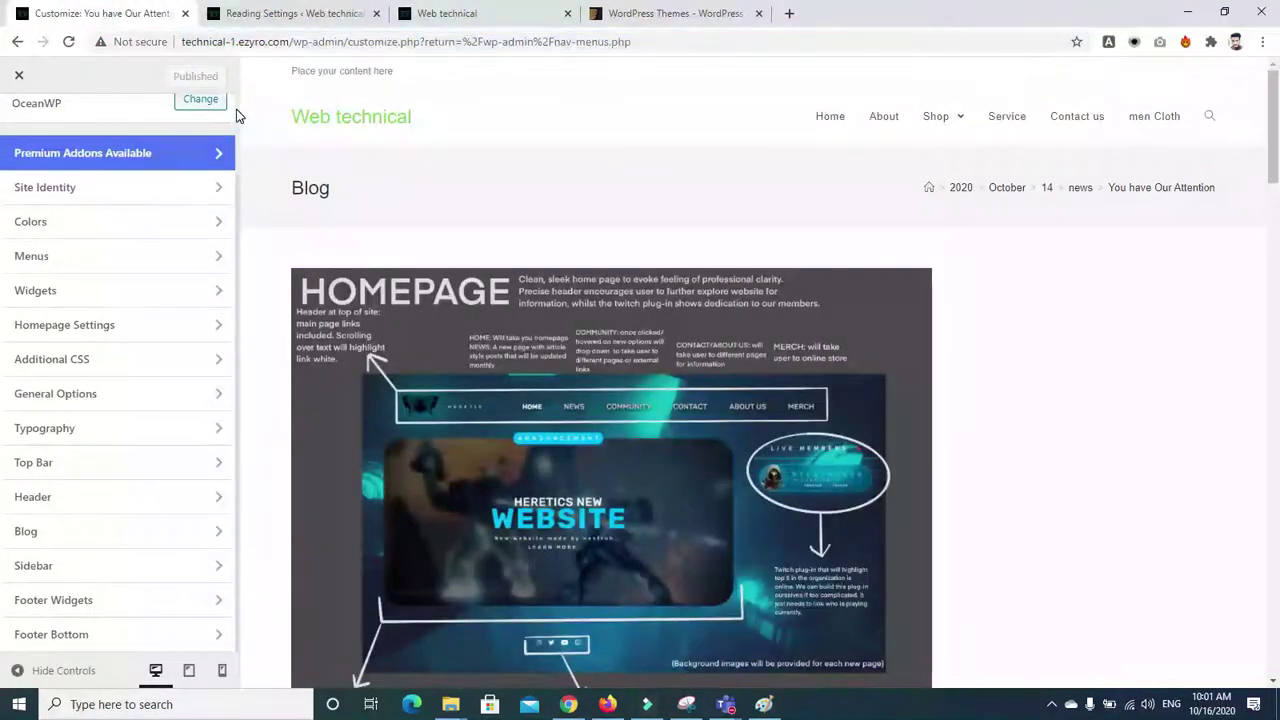
scroll(234, 106, up, 1)
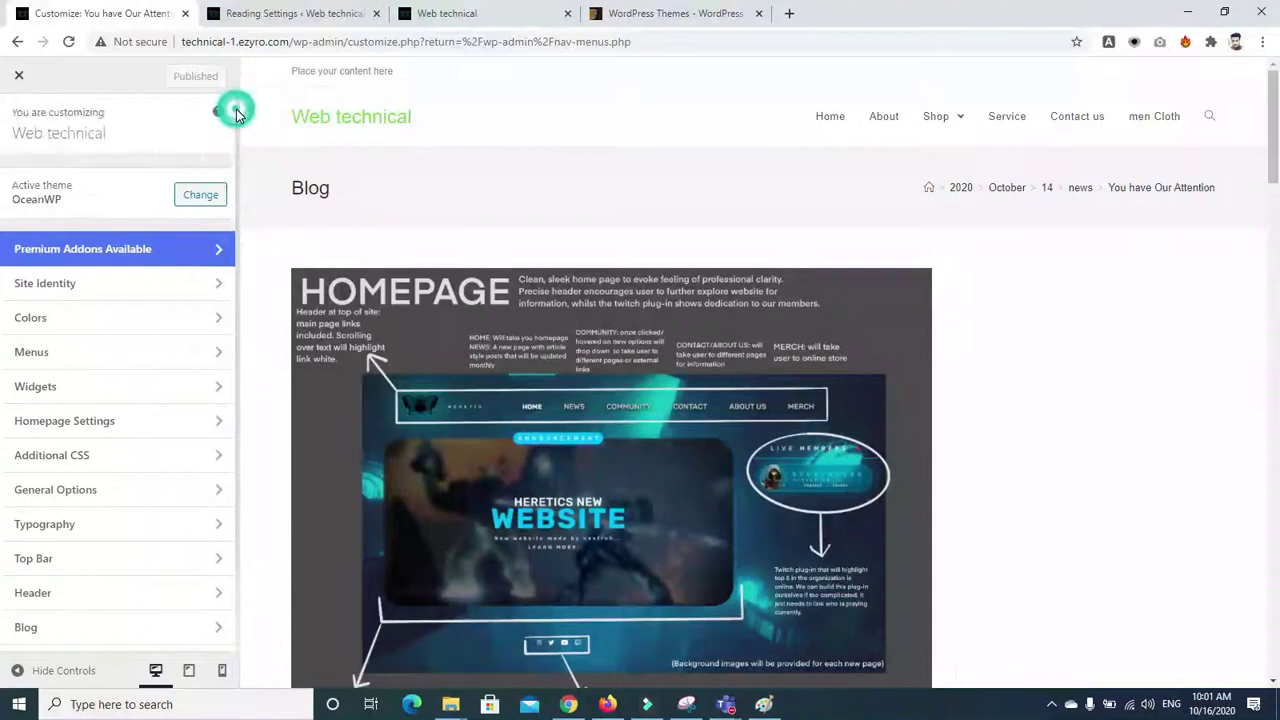
click(142, 458)
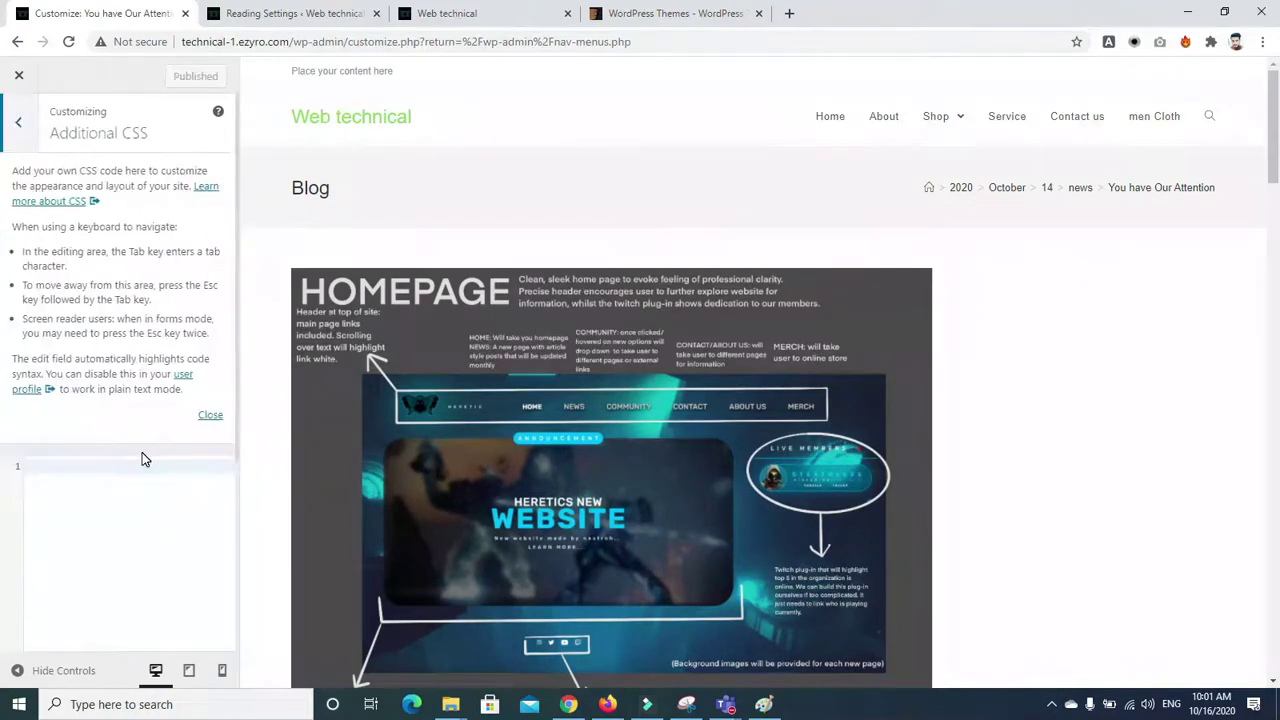
click(210, 416)
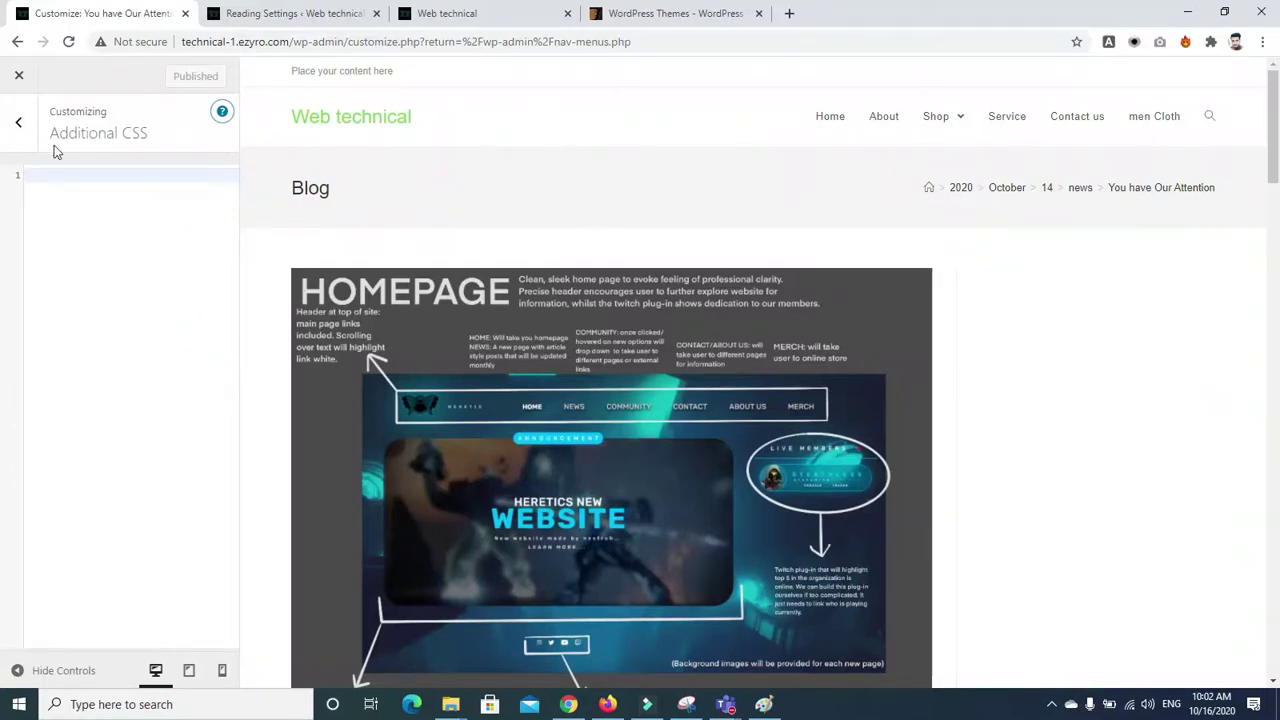
click(20, 128)
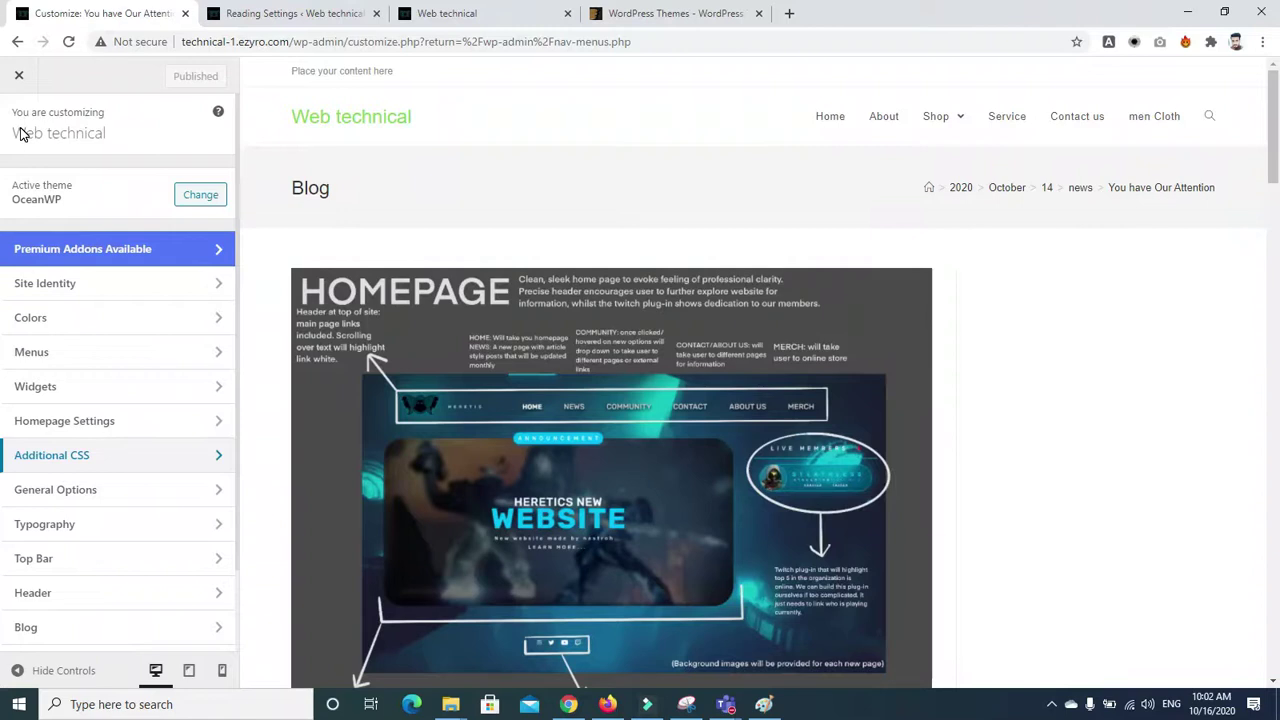
Open General Styling under General Options and look through its primary, border, site background and link color settings
click(110, 492)
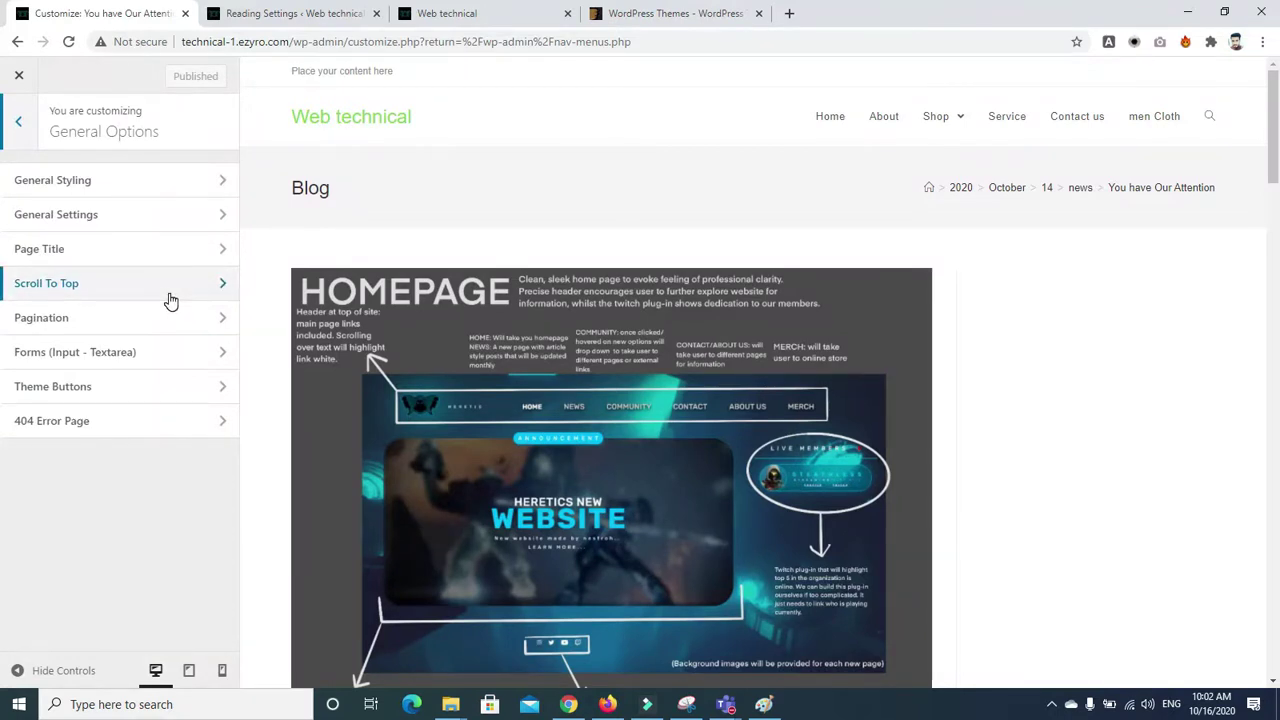
click(141, 166)
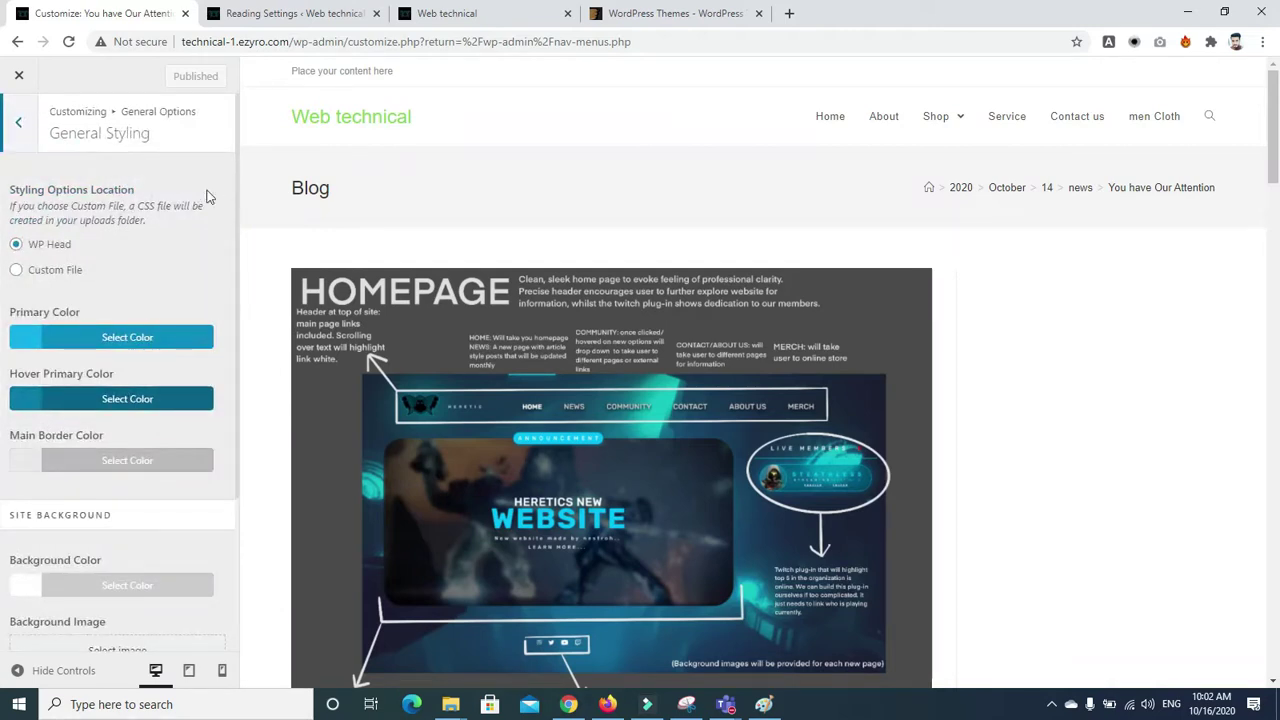
click(238, 226)
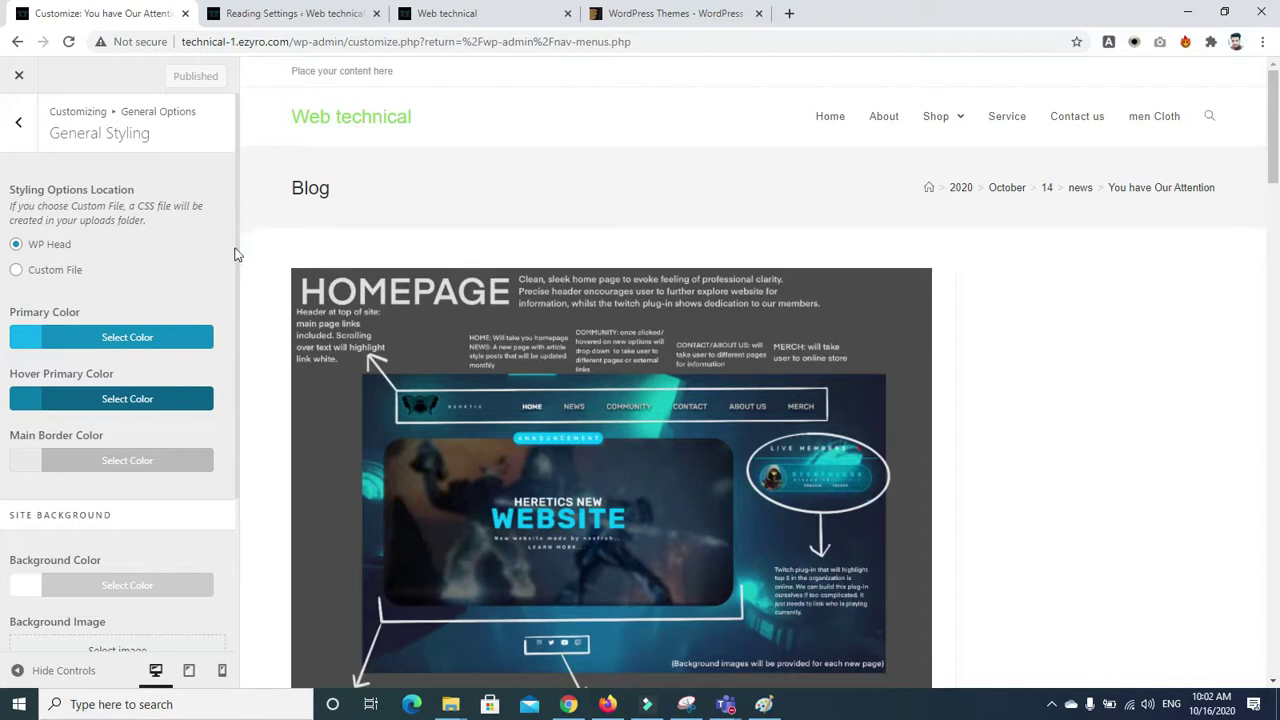
scroll(182, 245, down, 1)
scroll(182, 245, down, 3)
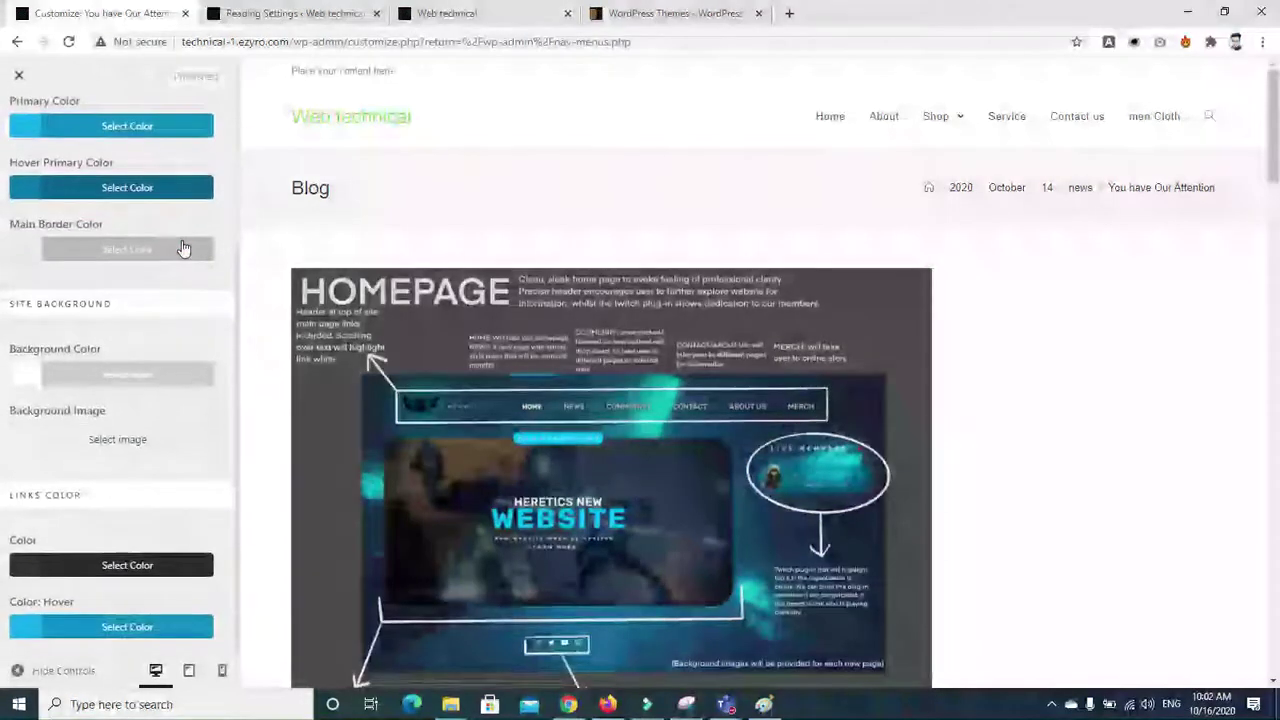
scroll(182, 245, up, 3)
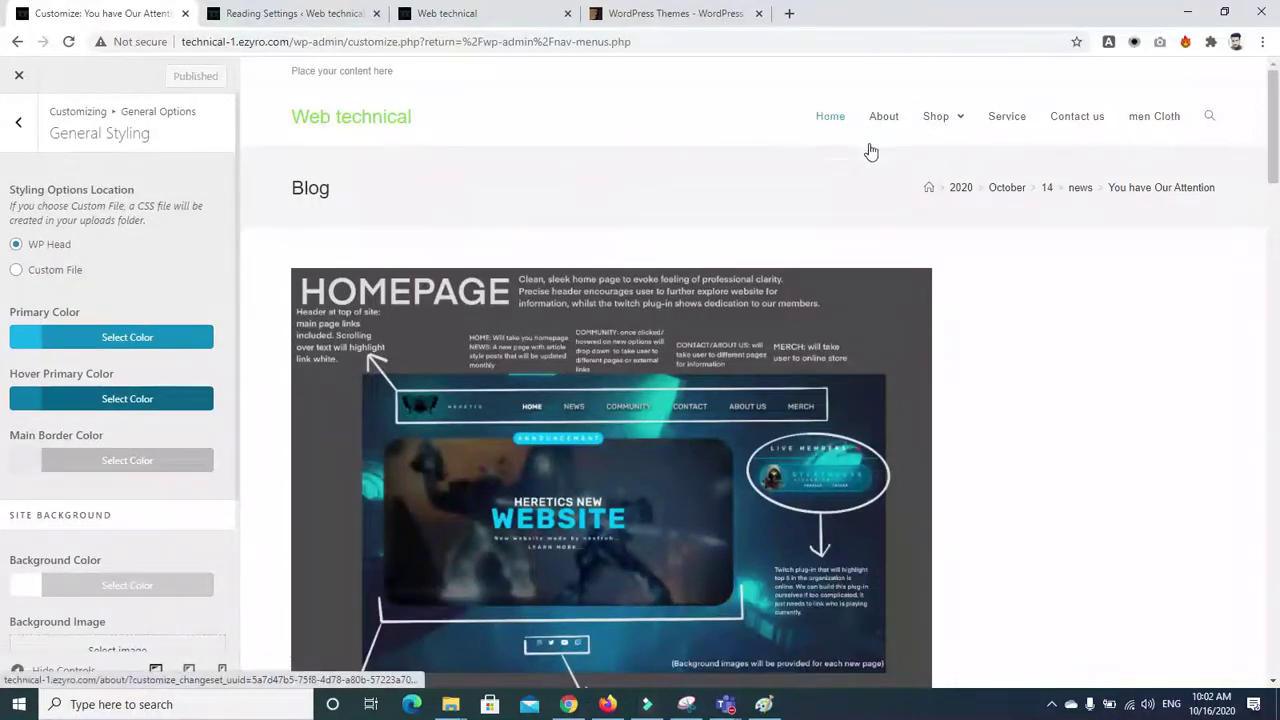
Switch the styling options location to Custom File and back to WP Head
click(28, 341)
click(28, 341)
click(18, 270)
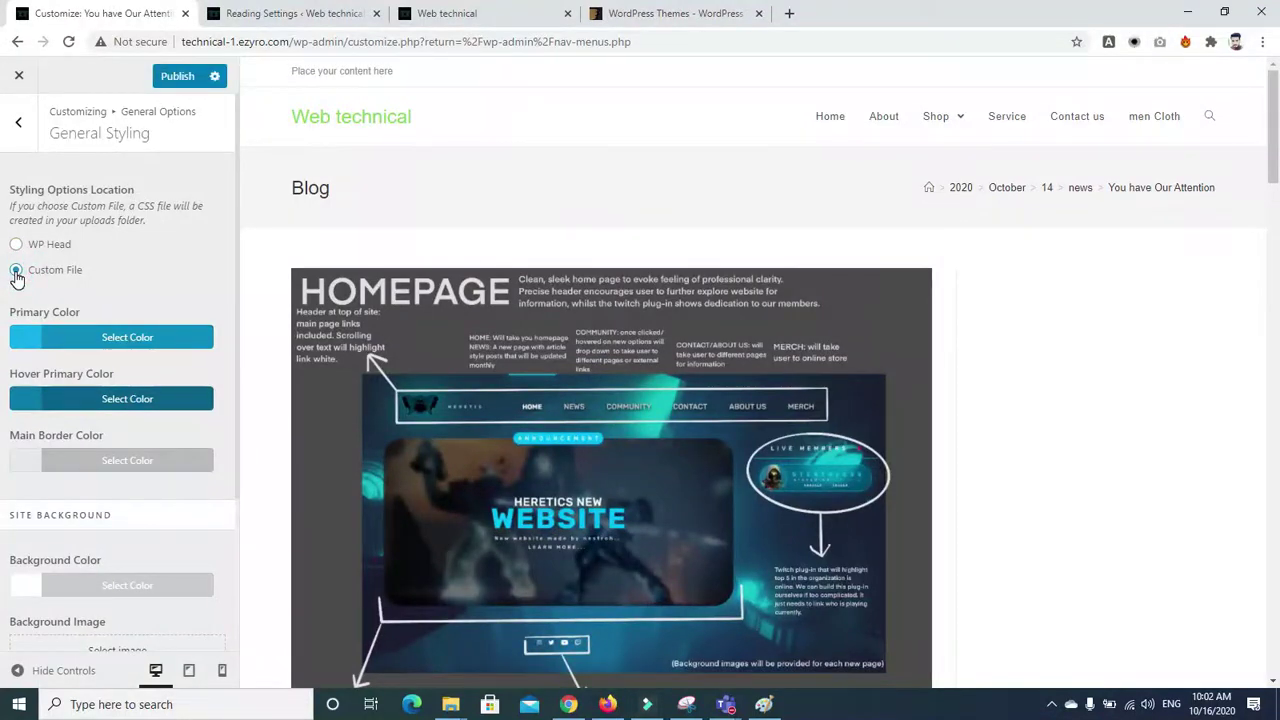
click(17, 243)
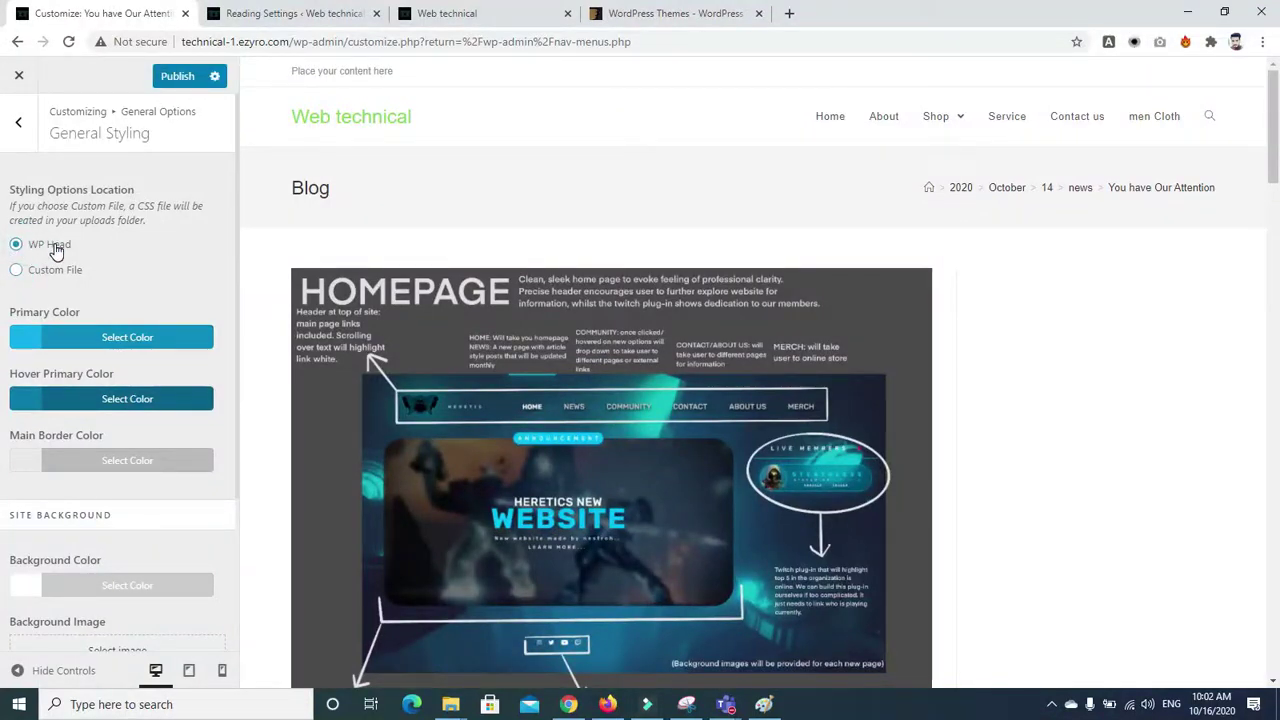
Try purple, dark green #02230b and red #f20e43 as the primary color and check the Shop menu in the preview
click(26, 345)
click(194, 421)
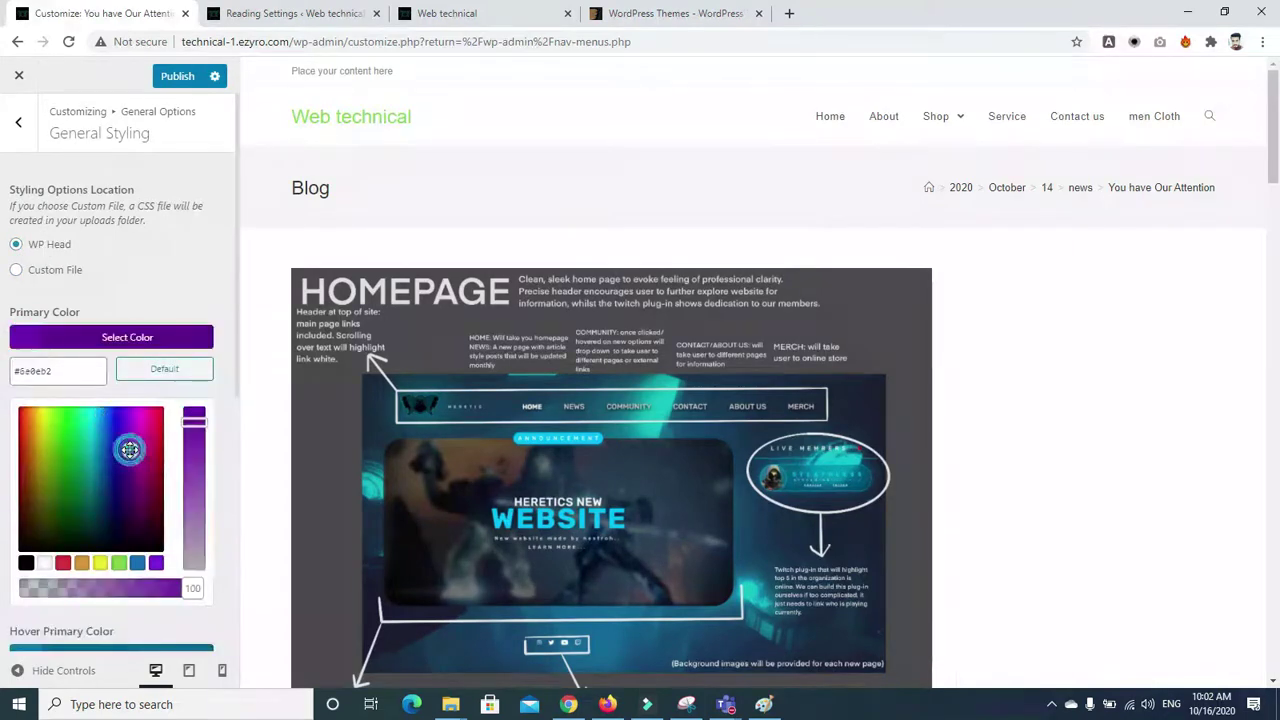
click(133, 478)
click(74, 532)
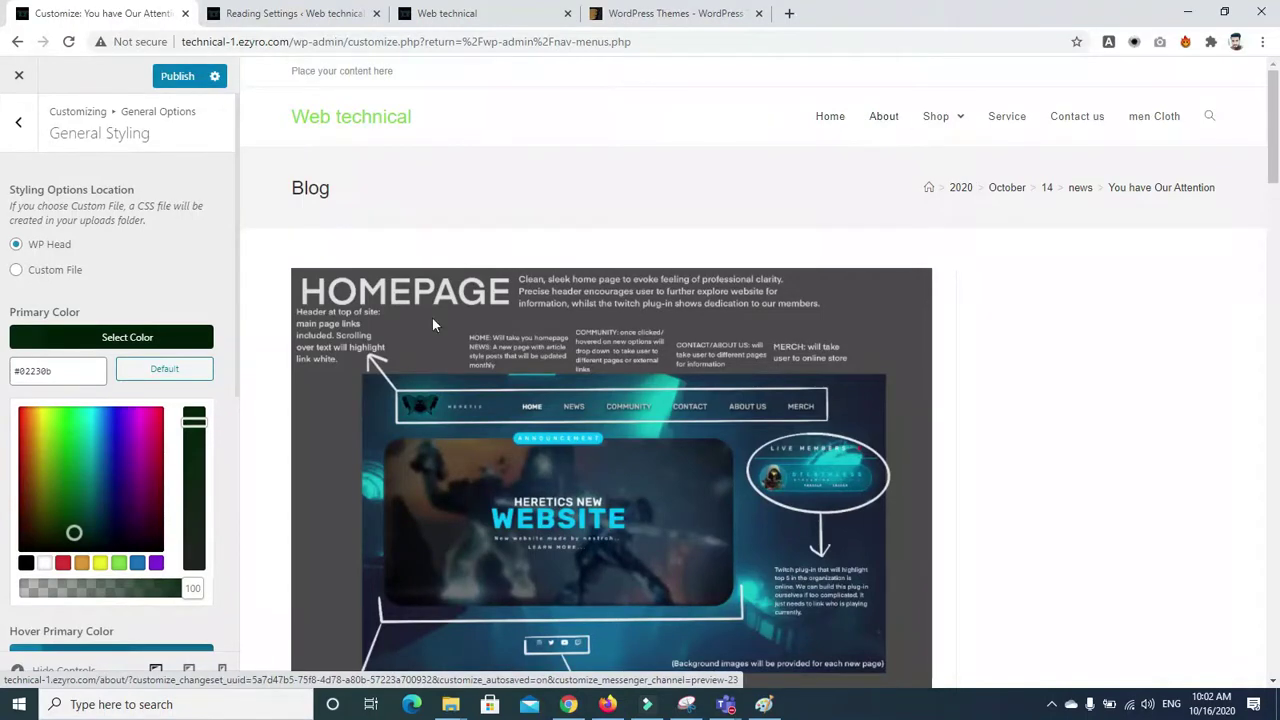
drag(147, 416, 158, 414)
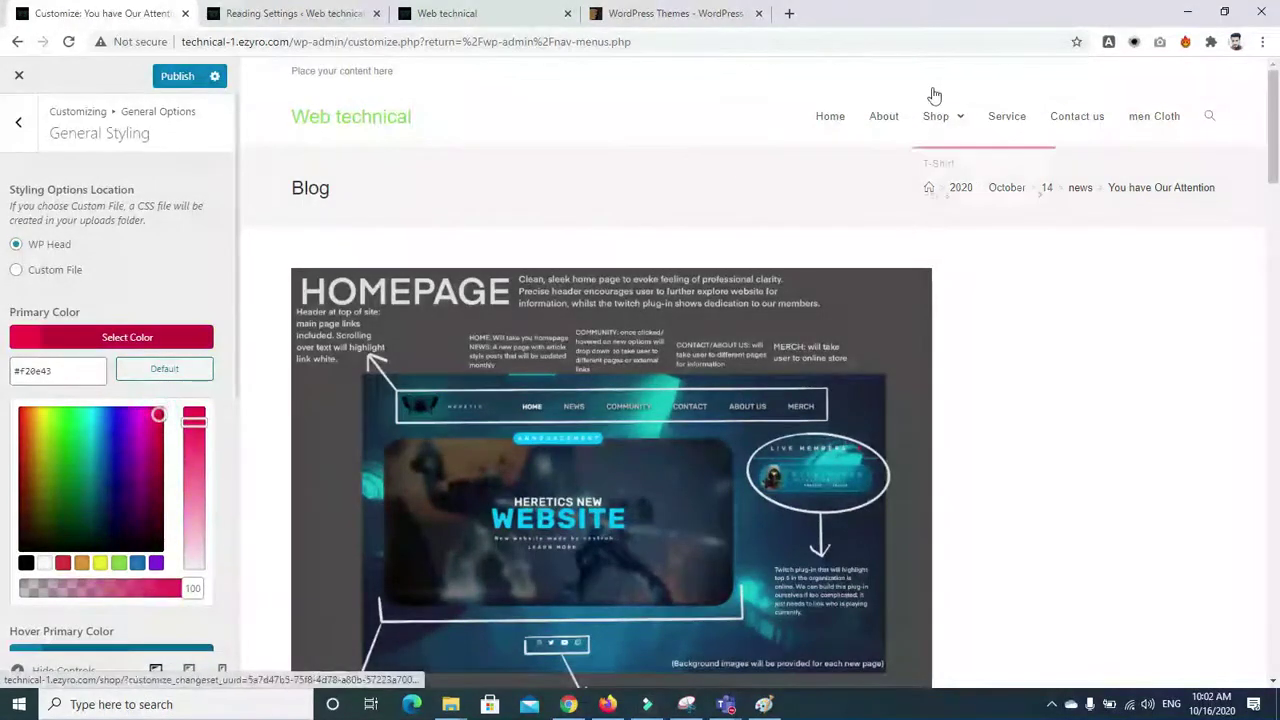
mouse_move(948, 122)
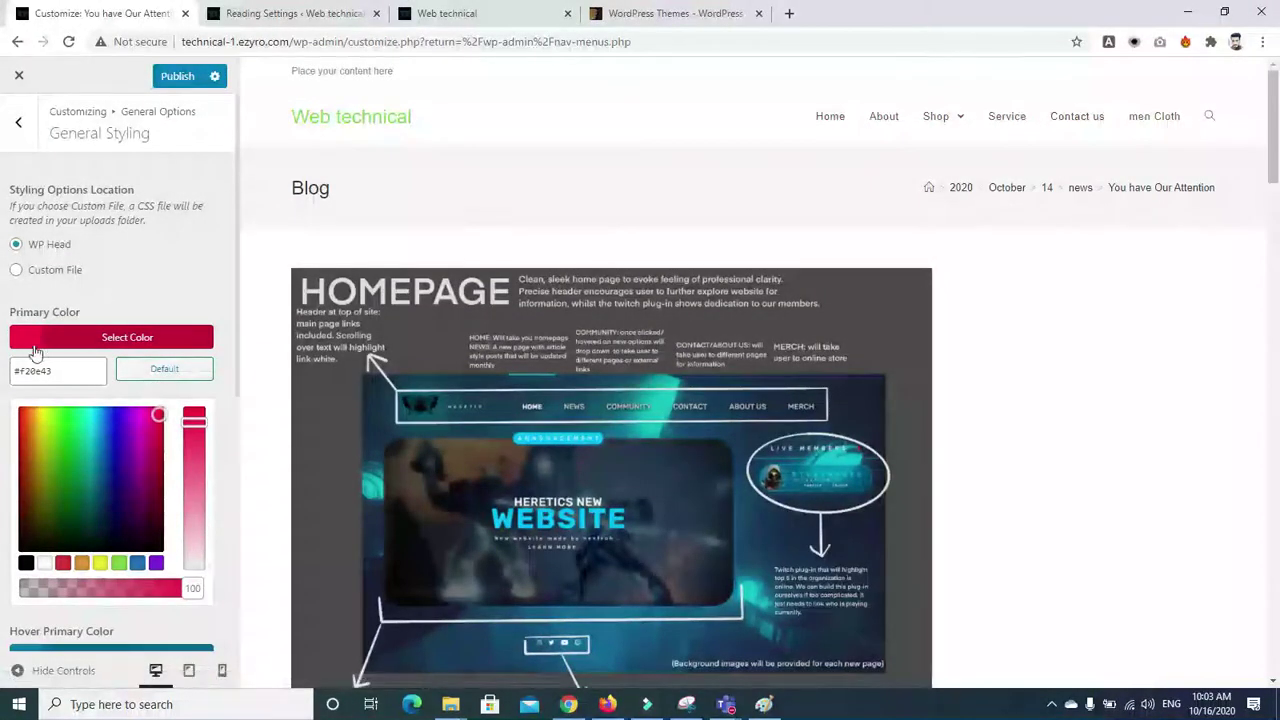
Set the primary color to bright green #26ef6c after trying the preset blue #1e73be
click(141, 563)
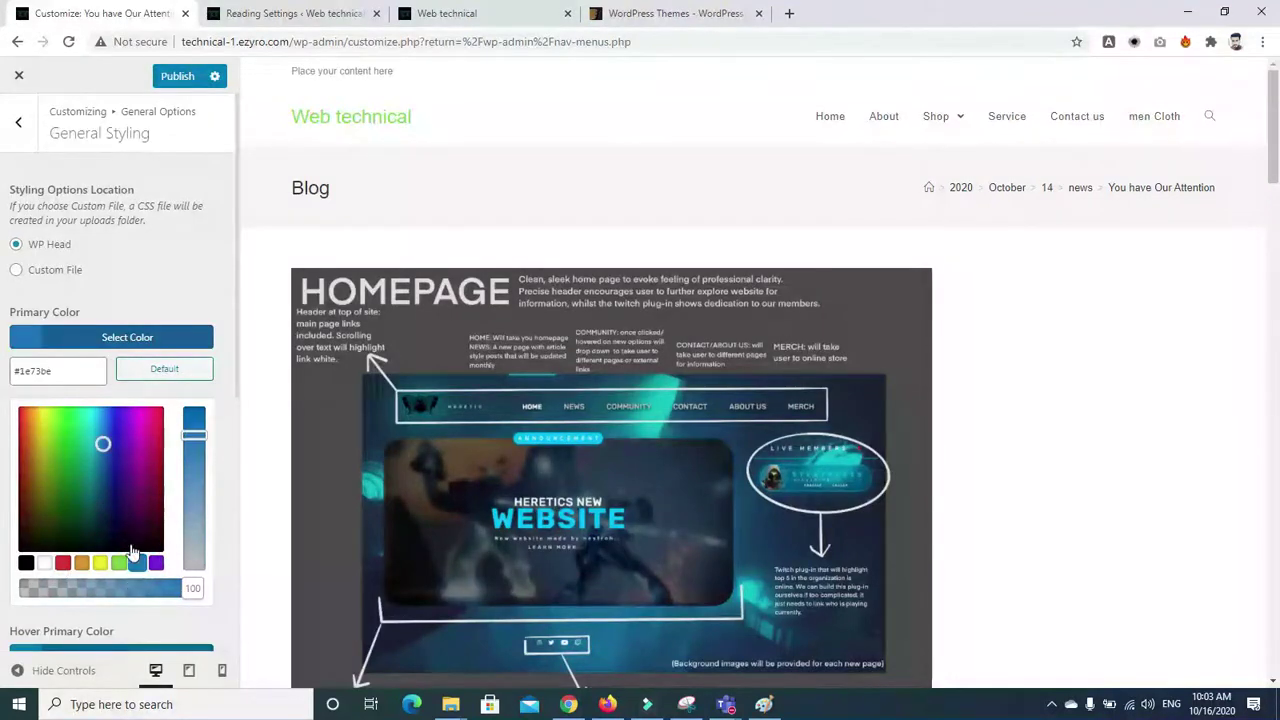
drag(103, 445, 72, 419)
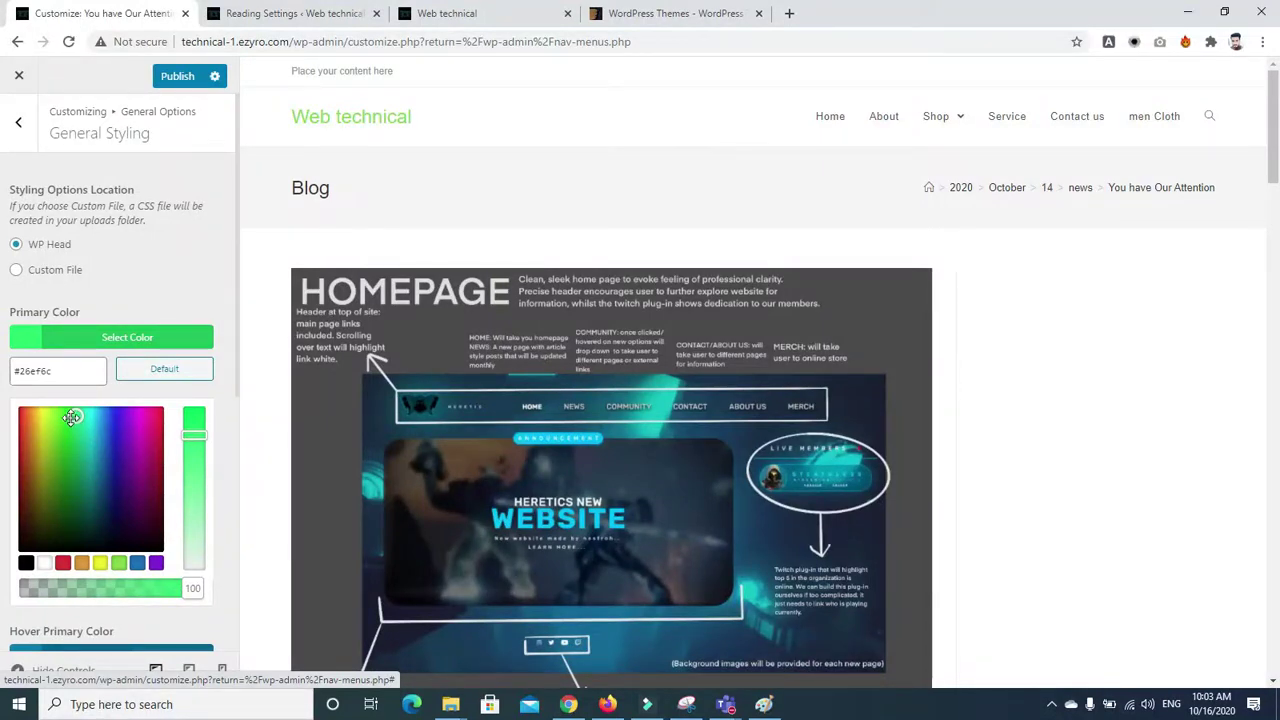
click(56, 371)
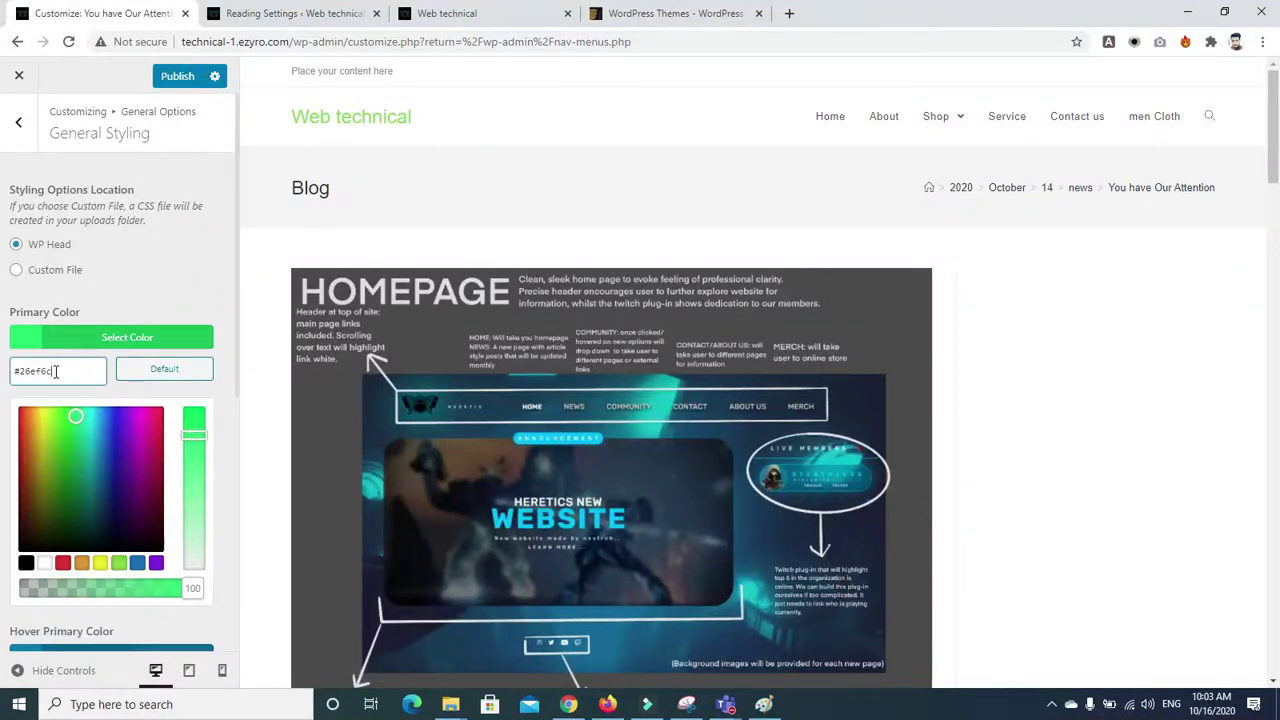
click(143, 279)
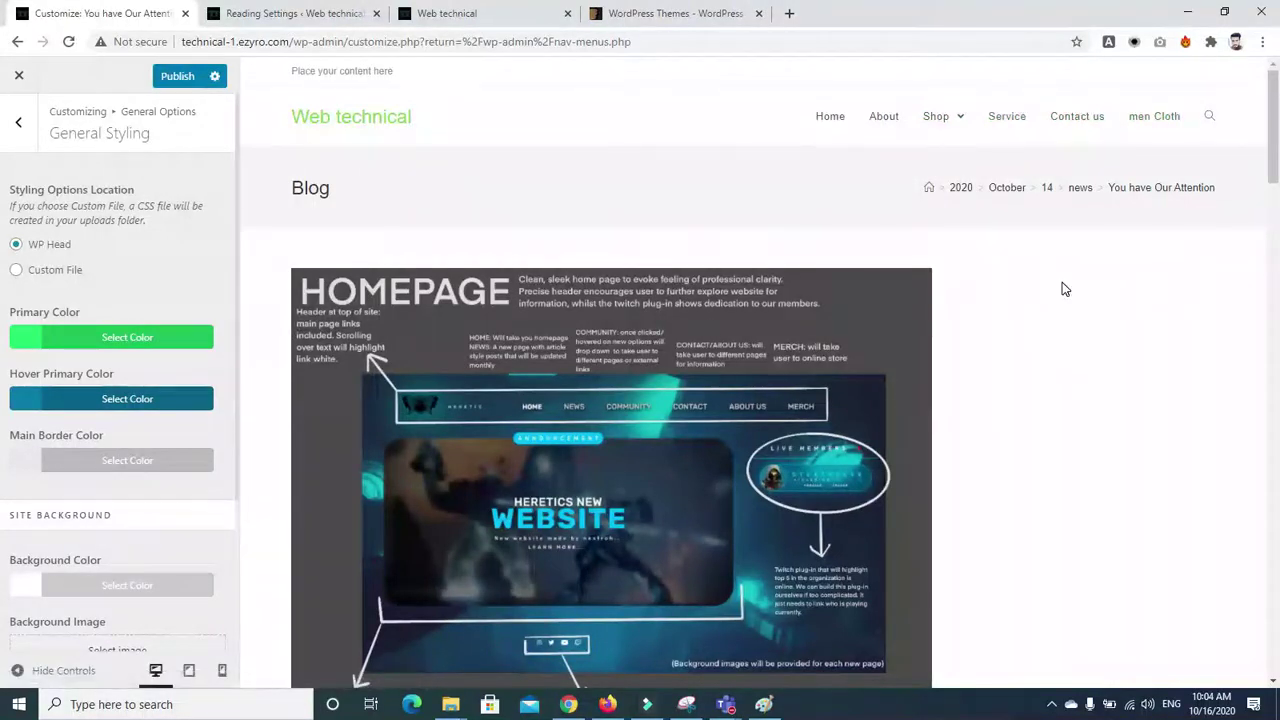
Try olive green #64a509 and black as the hover primary color
click(17, 403)
drag(72, 488, 53, 519)
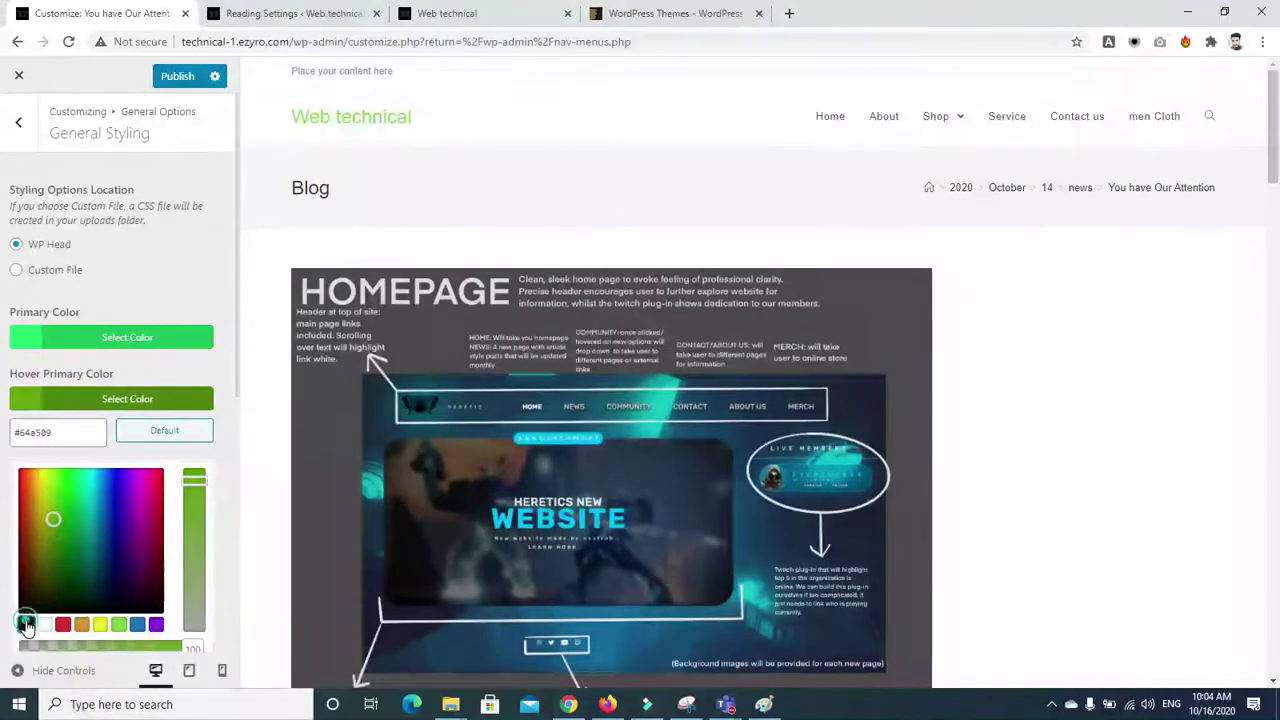
click(26, 624)
click(178, 298)
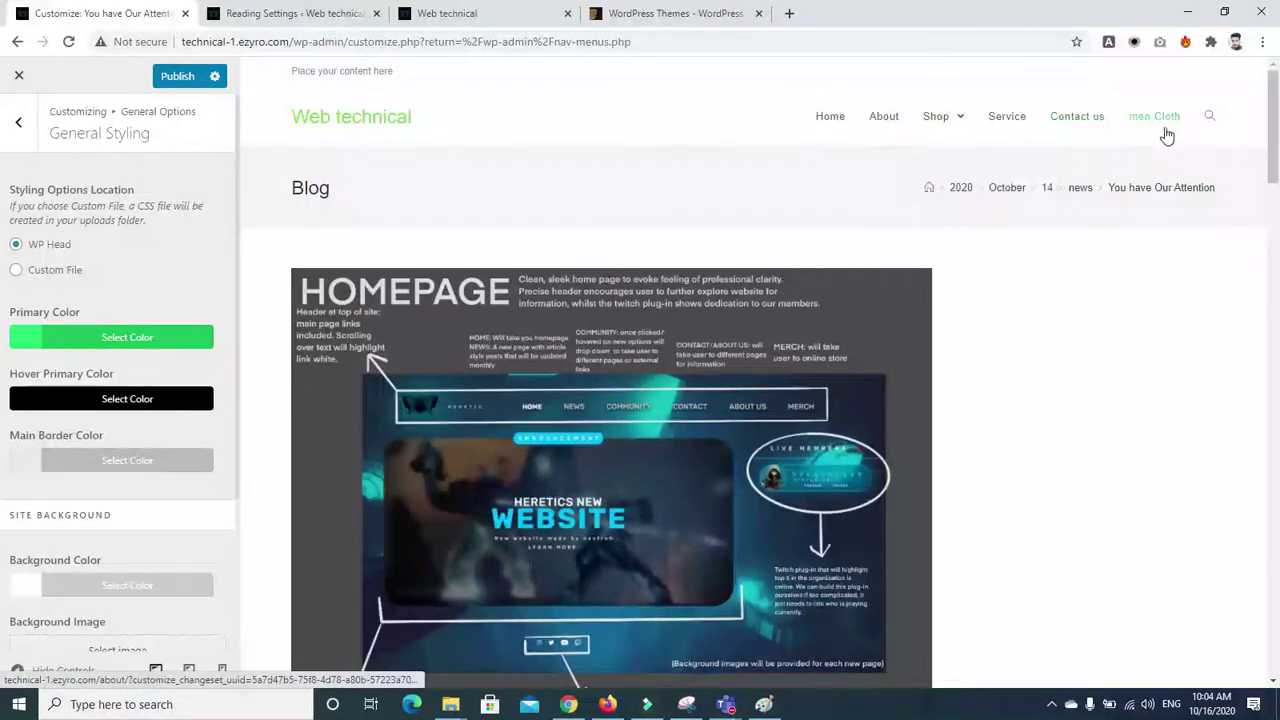
Set the hover primary color to the preset red
click(32, 404)
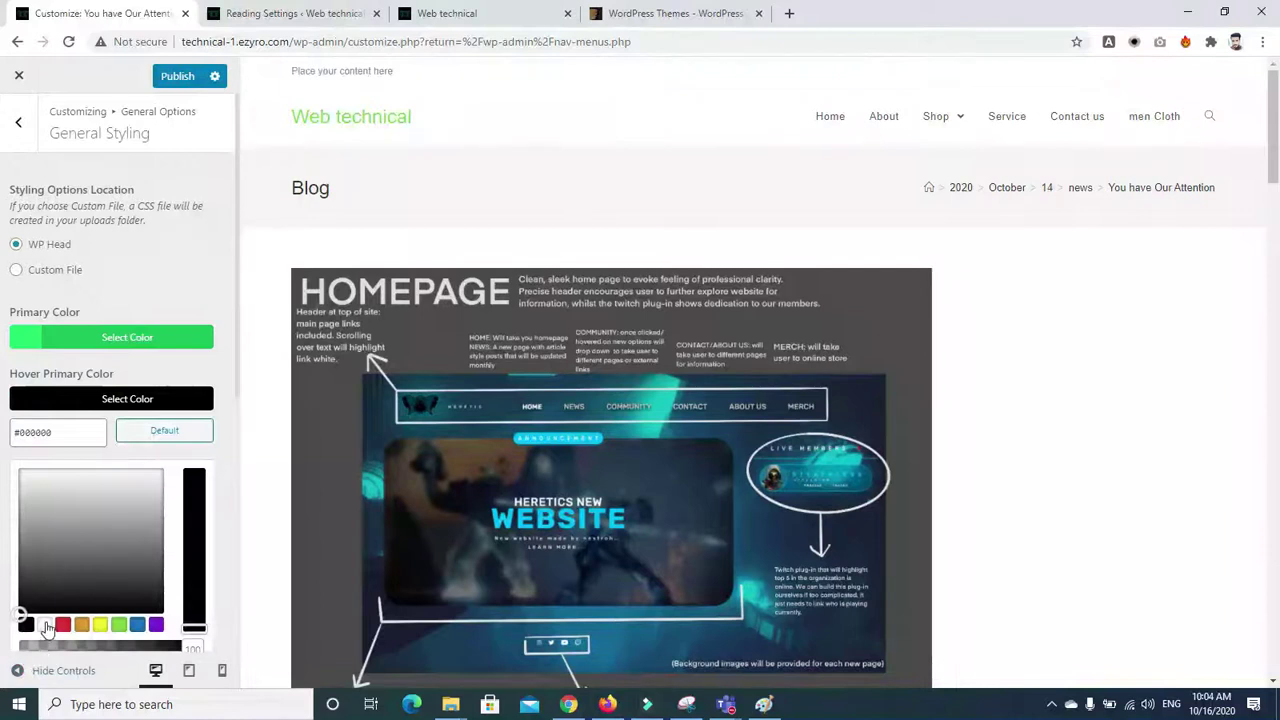
click(63, 625)
click(184, 268)
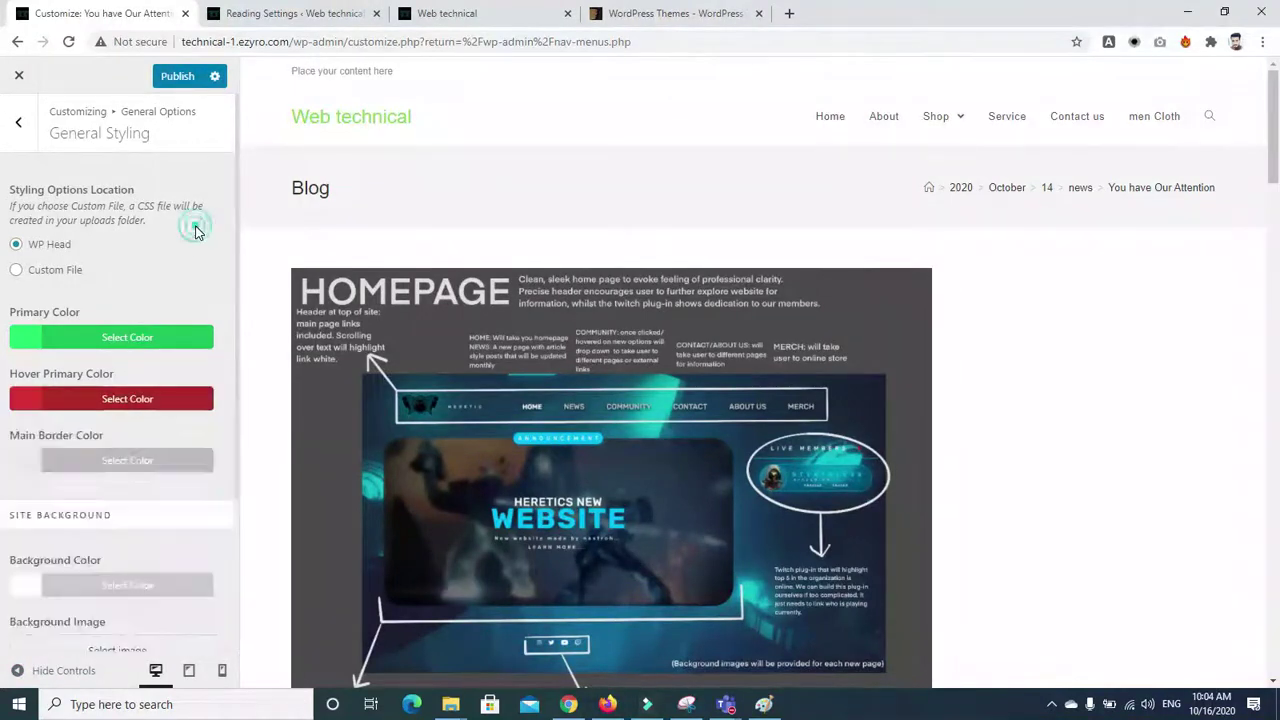
Set the main border color to the preset green #81d742 after trying the red and yellow presets
drag(236, 233, 240, 335)
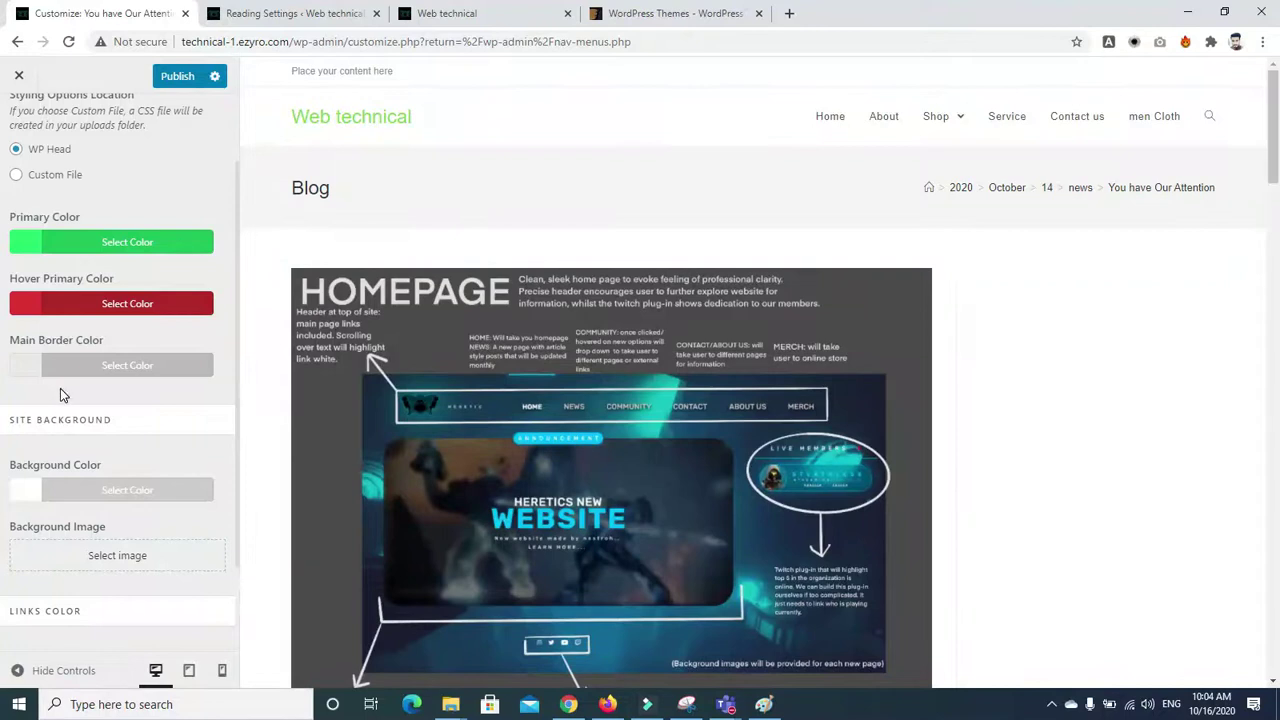
click(26, 360)
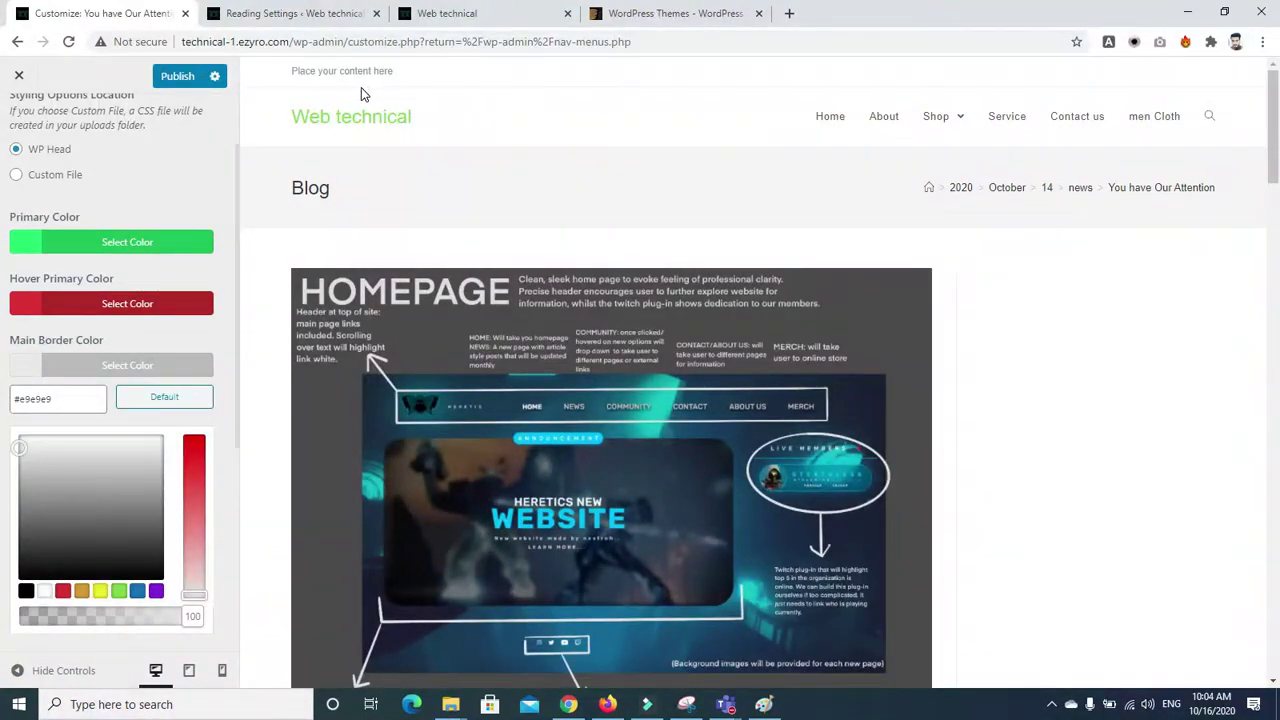
click(63, 591)
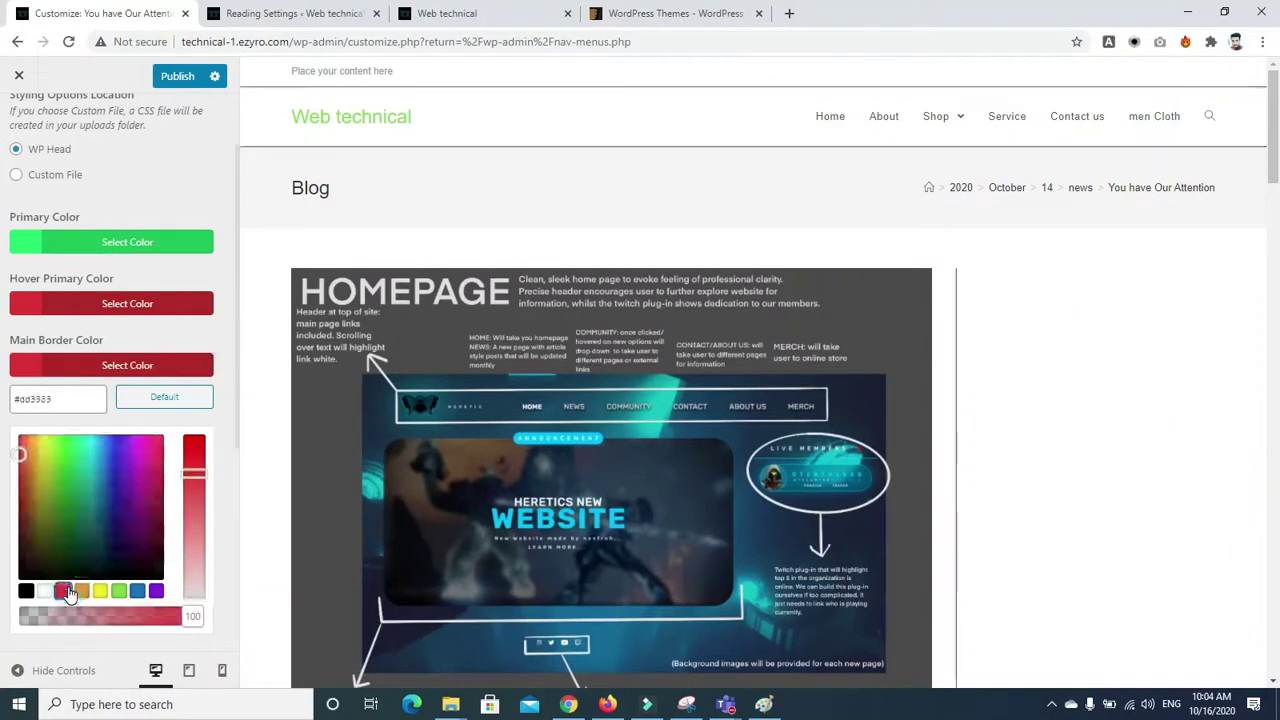
click(100, 591)
click(120, 592)
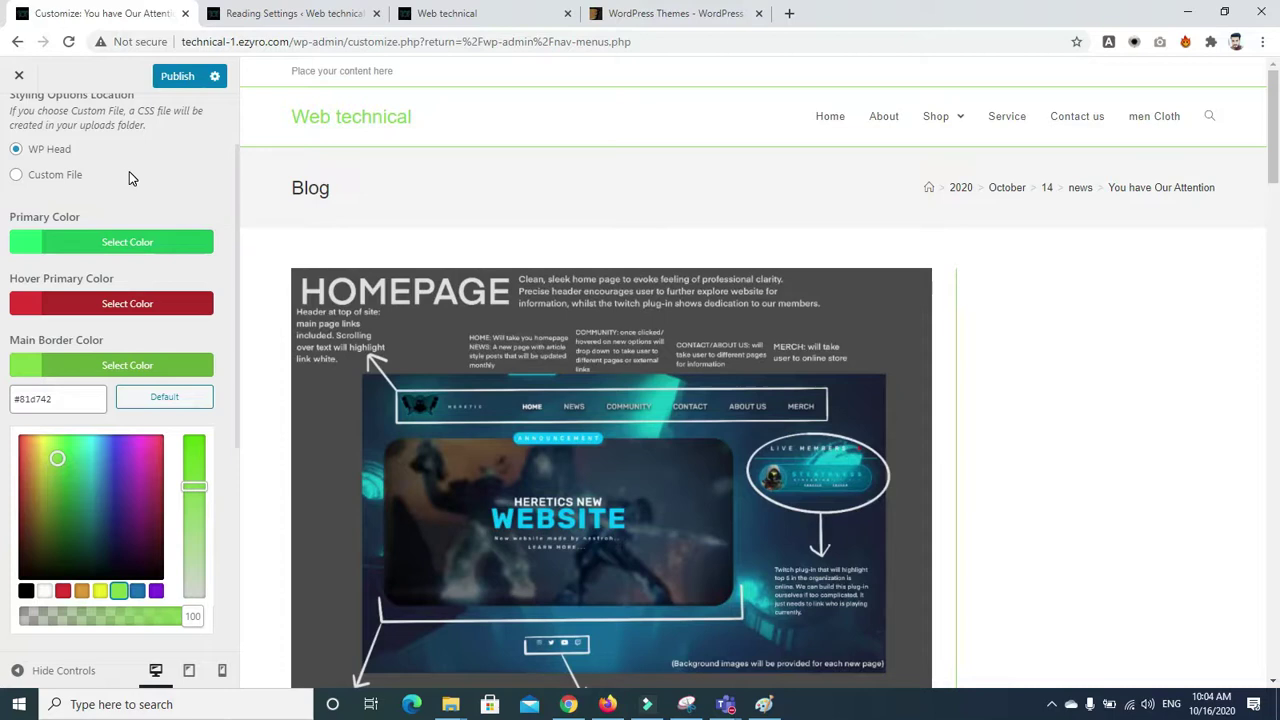
click(115, 366)
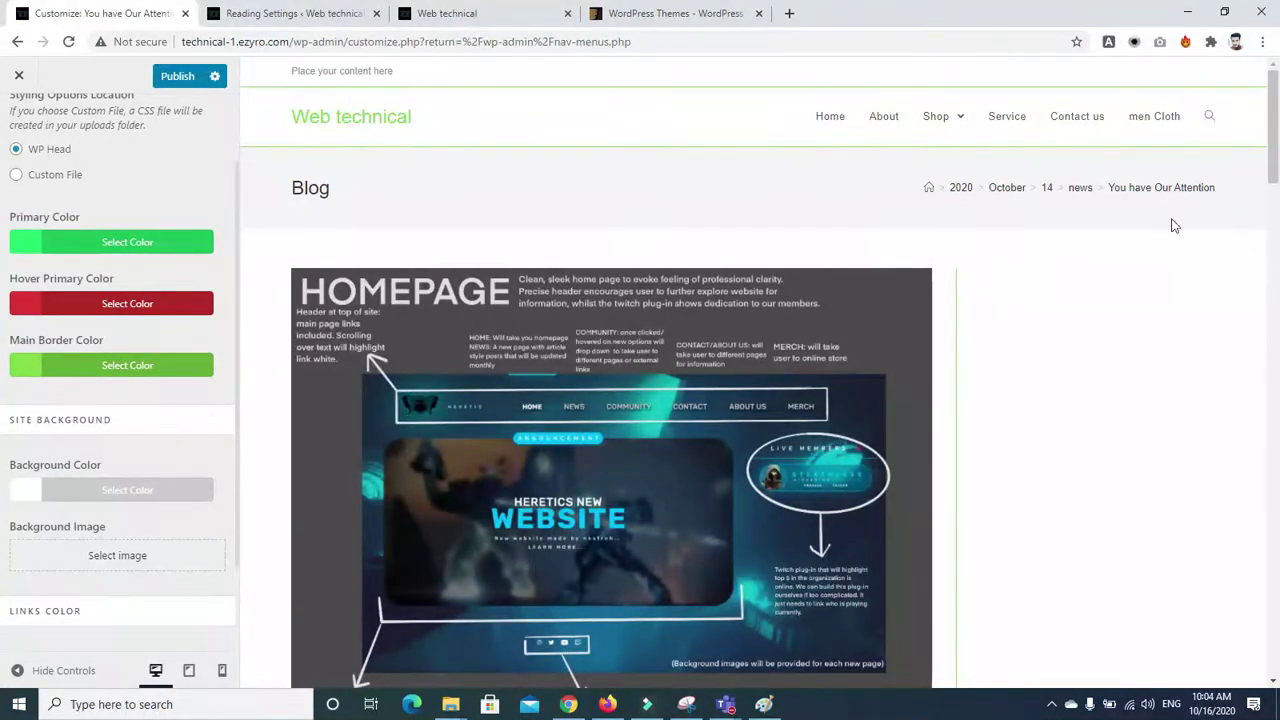
Set the site background color to light gray #e8e8e8
mouse_move(1276, 118)
mouse_down()
mouse_move(1276, 260)
mouse_move(1276, 122)
mouse_up()
click(25, 495)
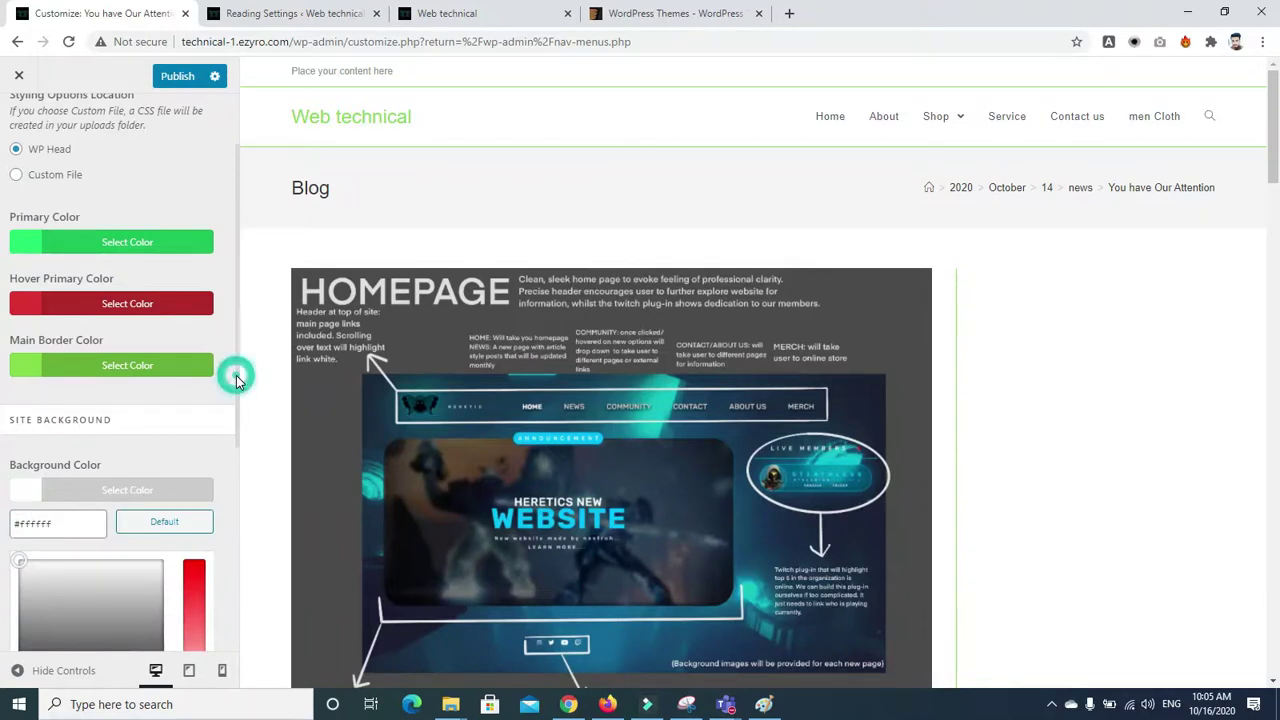
drag(236, 375, 236, 435)
click(45, 474)
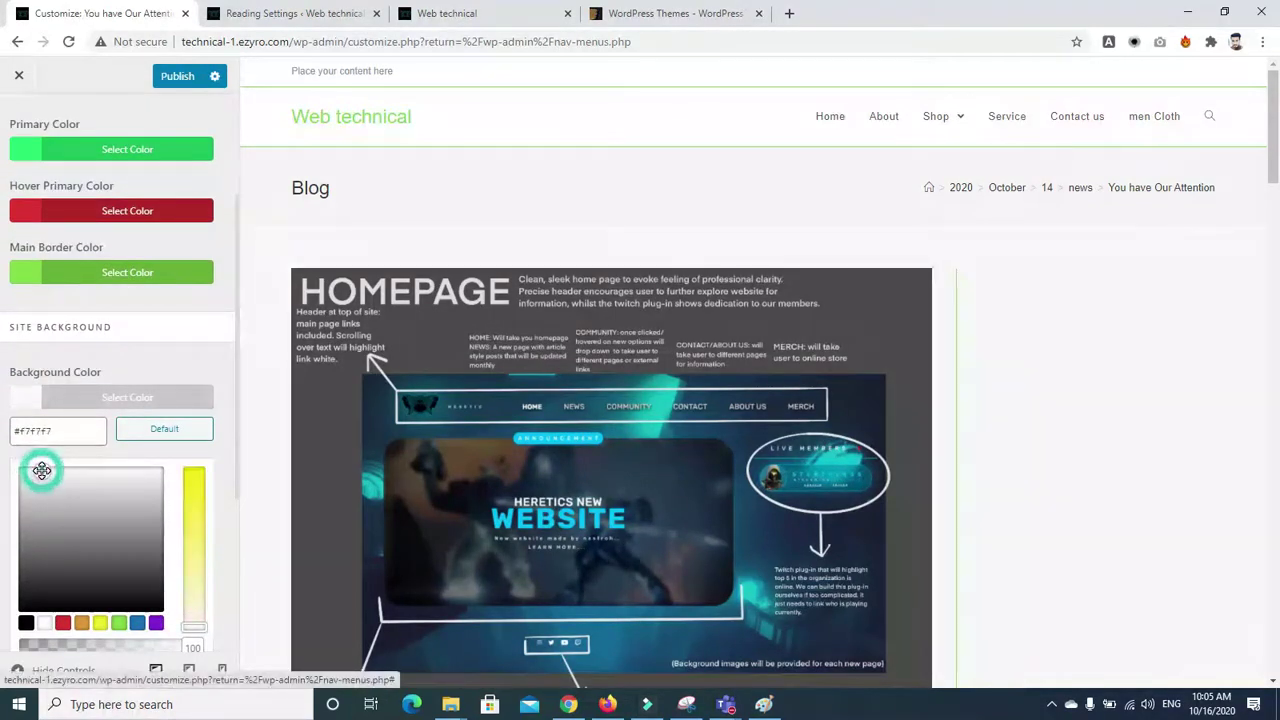
click(57, 480)
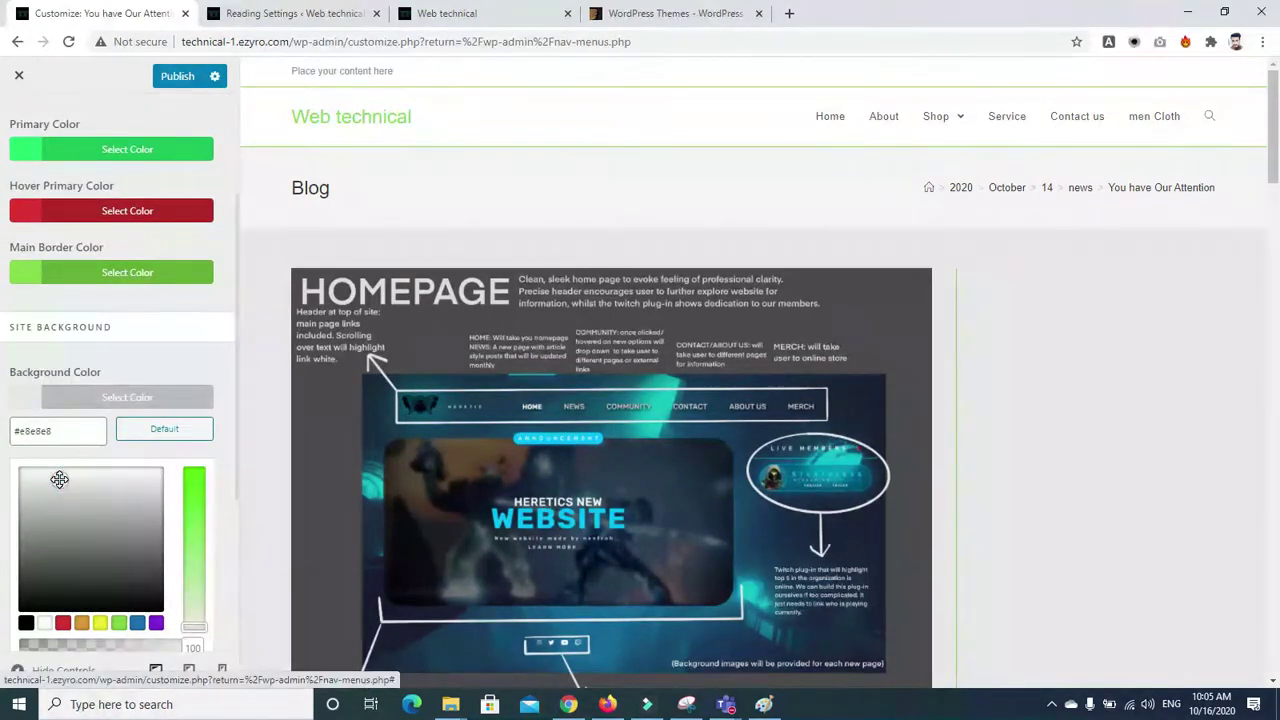
click(120, 360)
Load the site's Home page in the live preview
drag(232, 334, 234, 363)
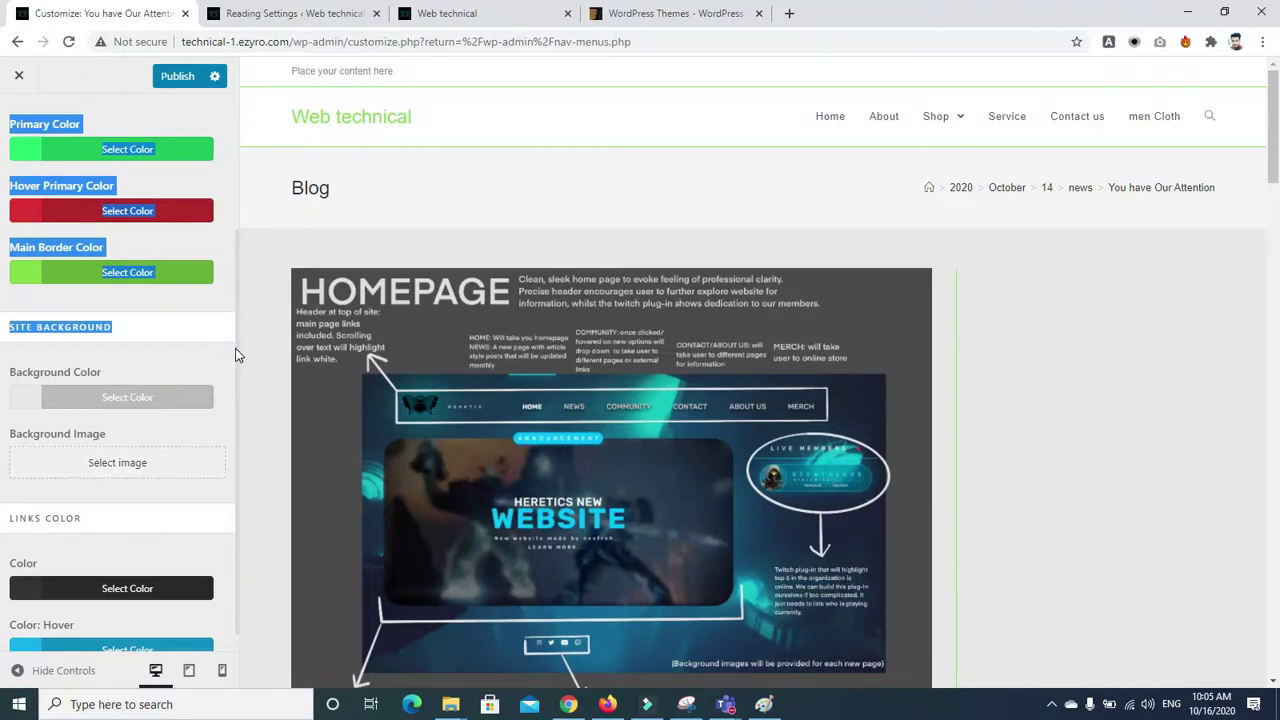
scroll(231, 426, down, 1)
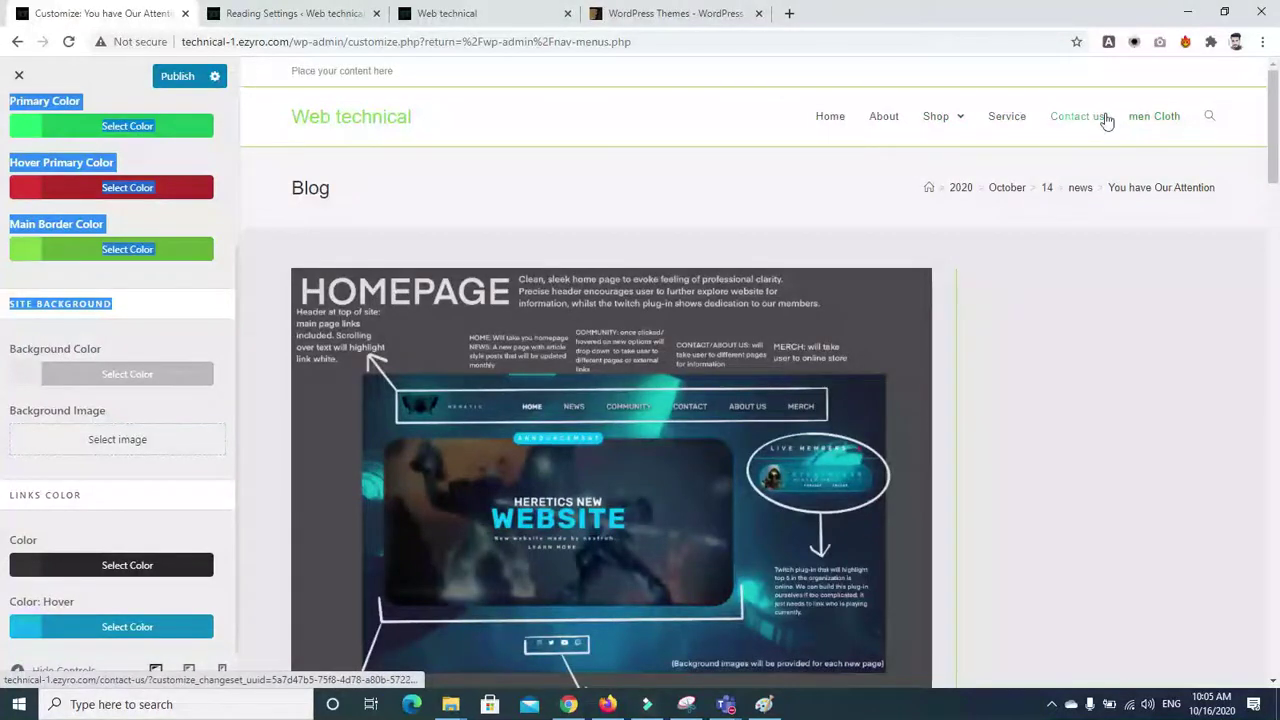
click(834, 124)
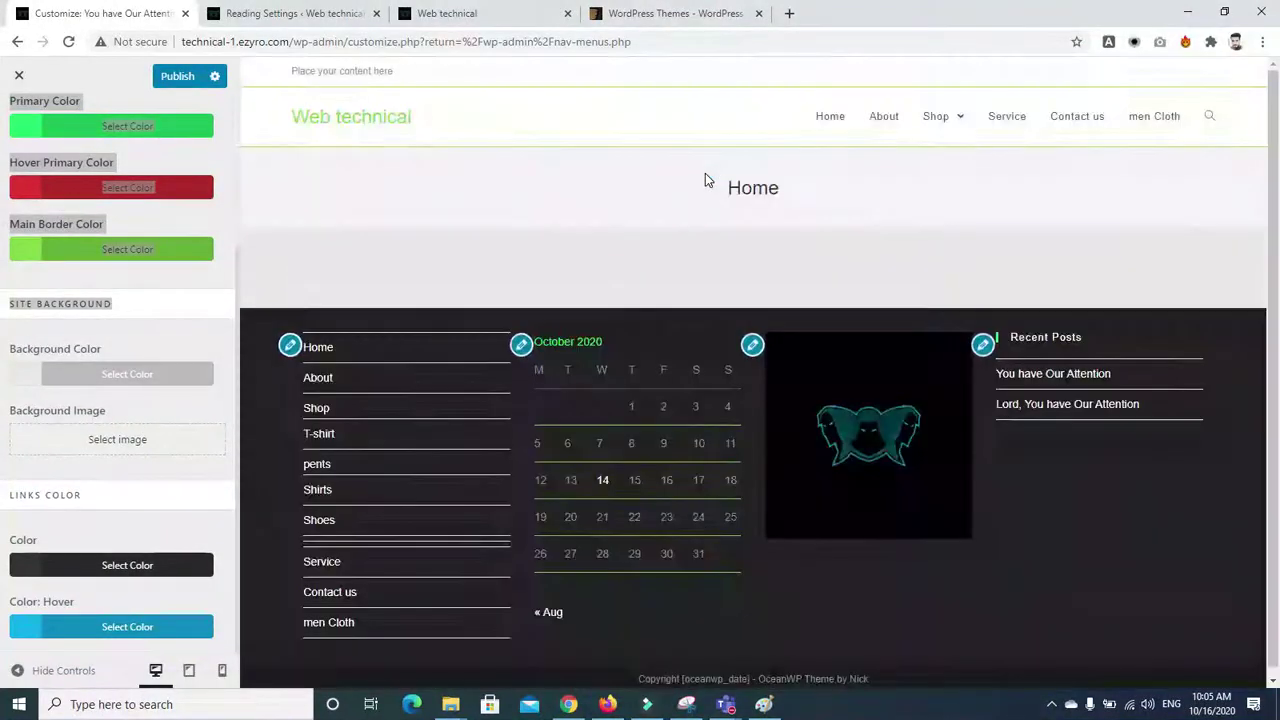
Open the color picker for the regular link color under Links Color and close it without picking a color
click(27, 566)
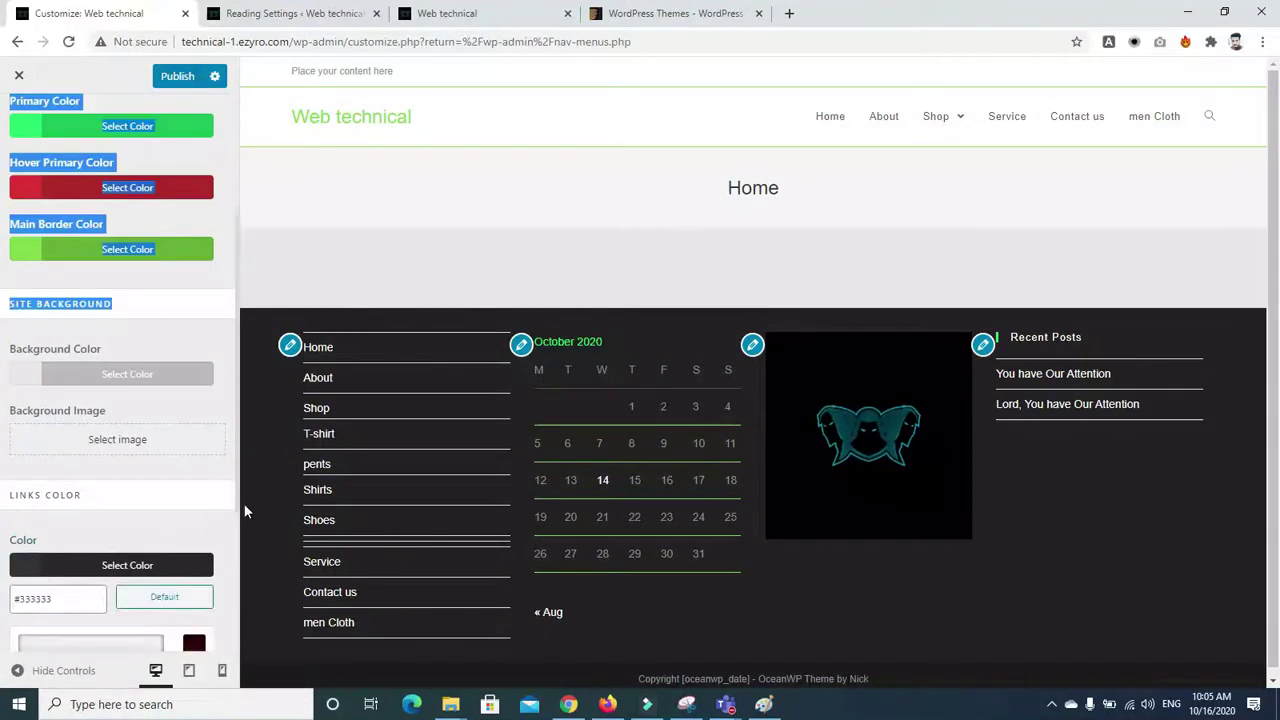
click(238, 440)
click(238, 480)
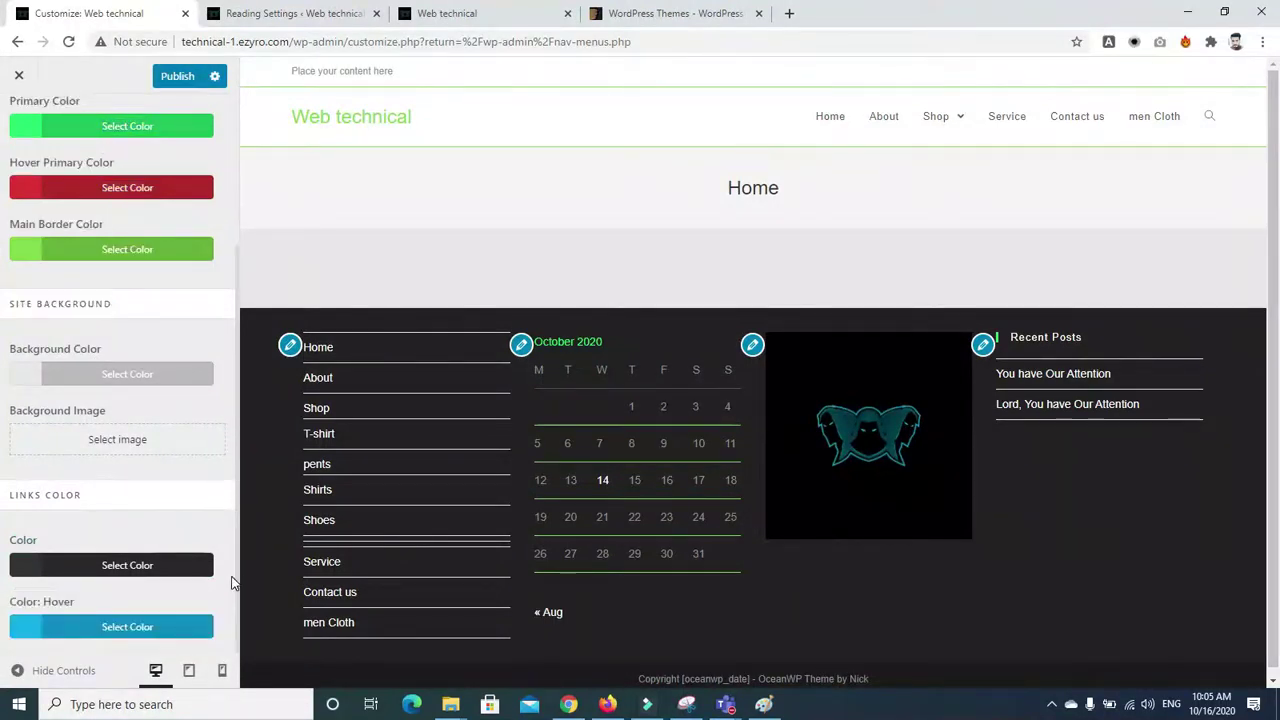
click(34, 566)
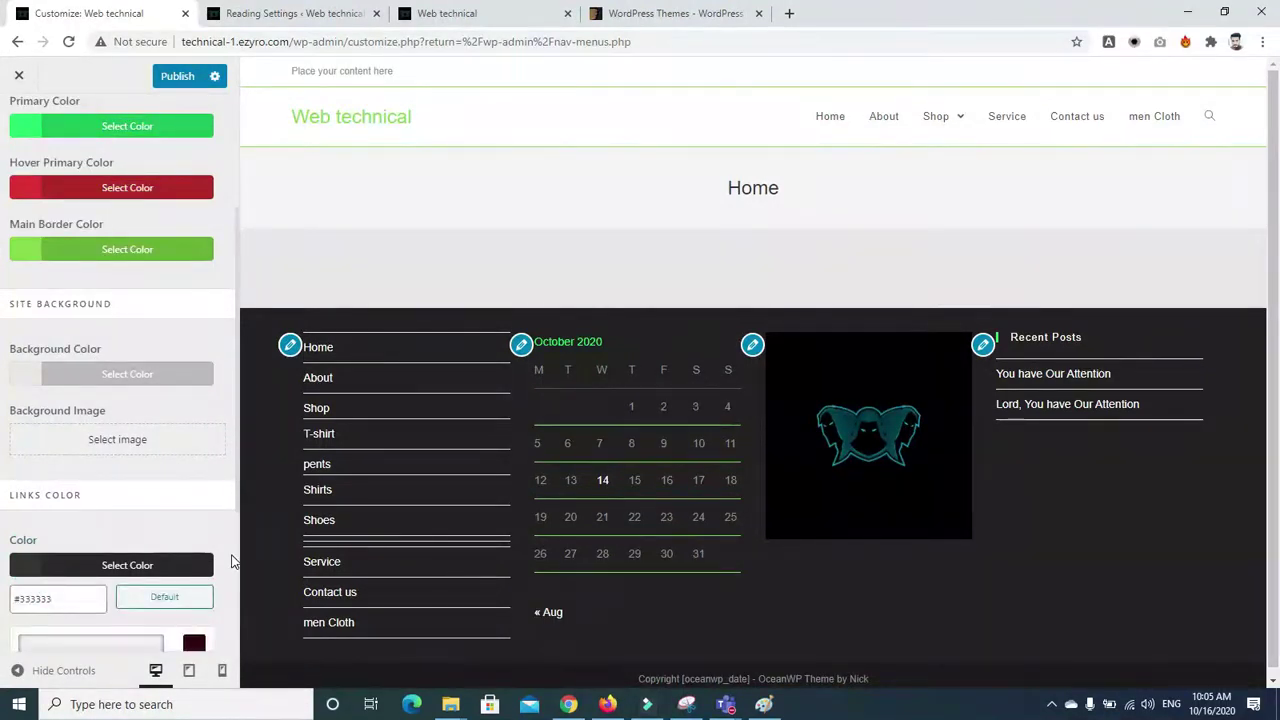
scroll(231, 561, down, 3)
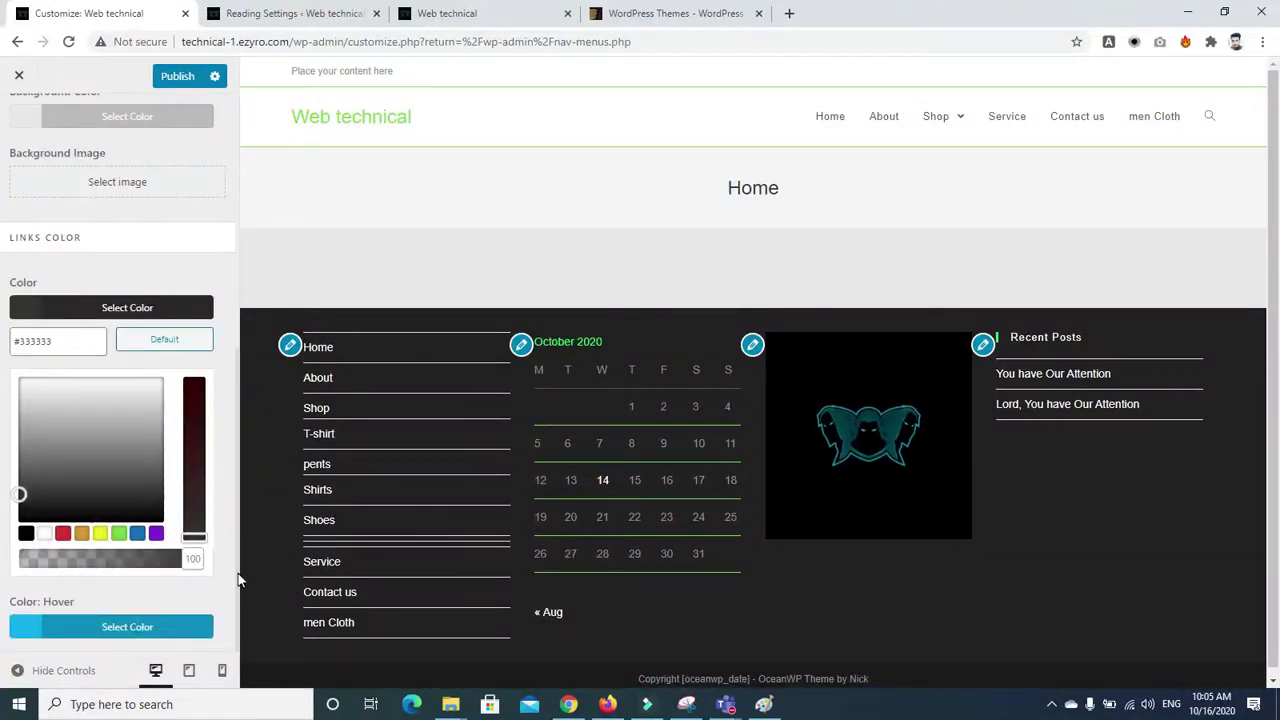
key(ctrl+plus)
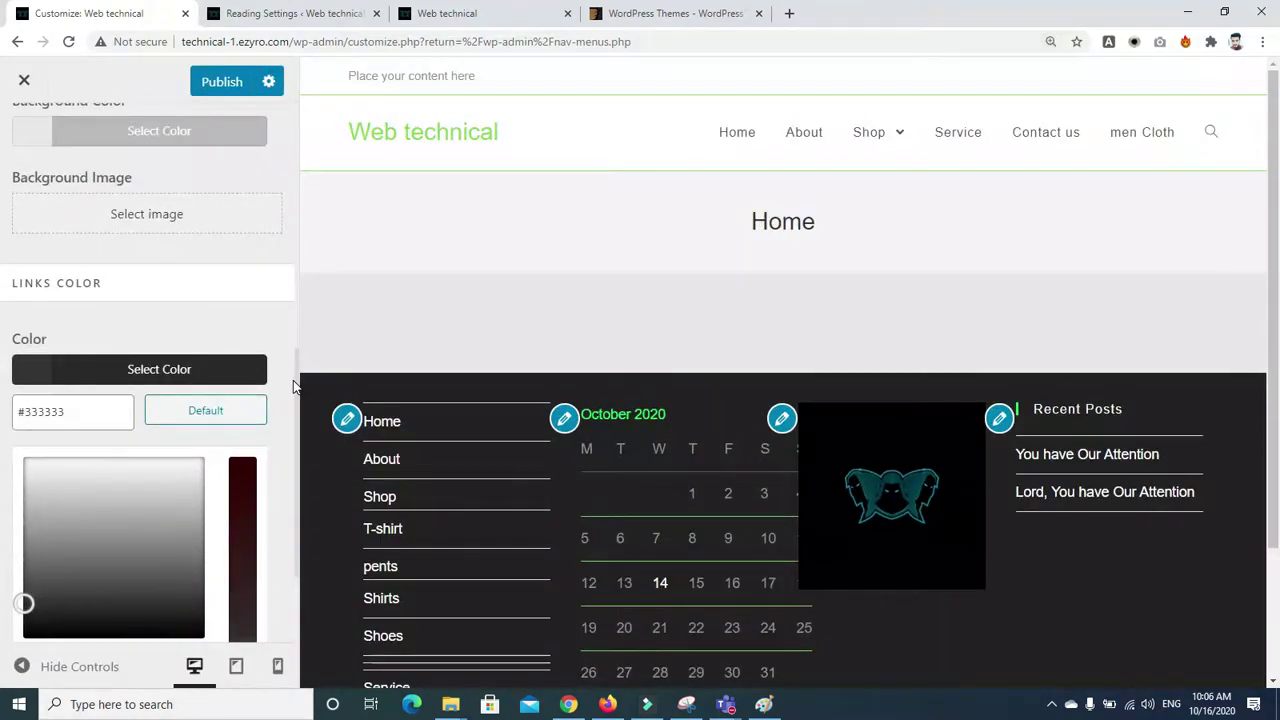
click(296, 384)
click(295, 310)
click(296, 355)
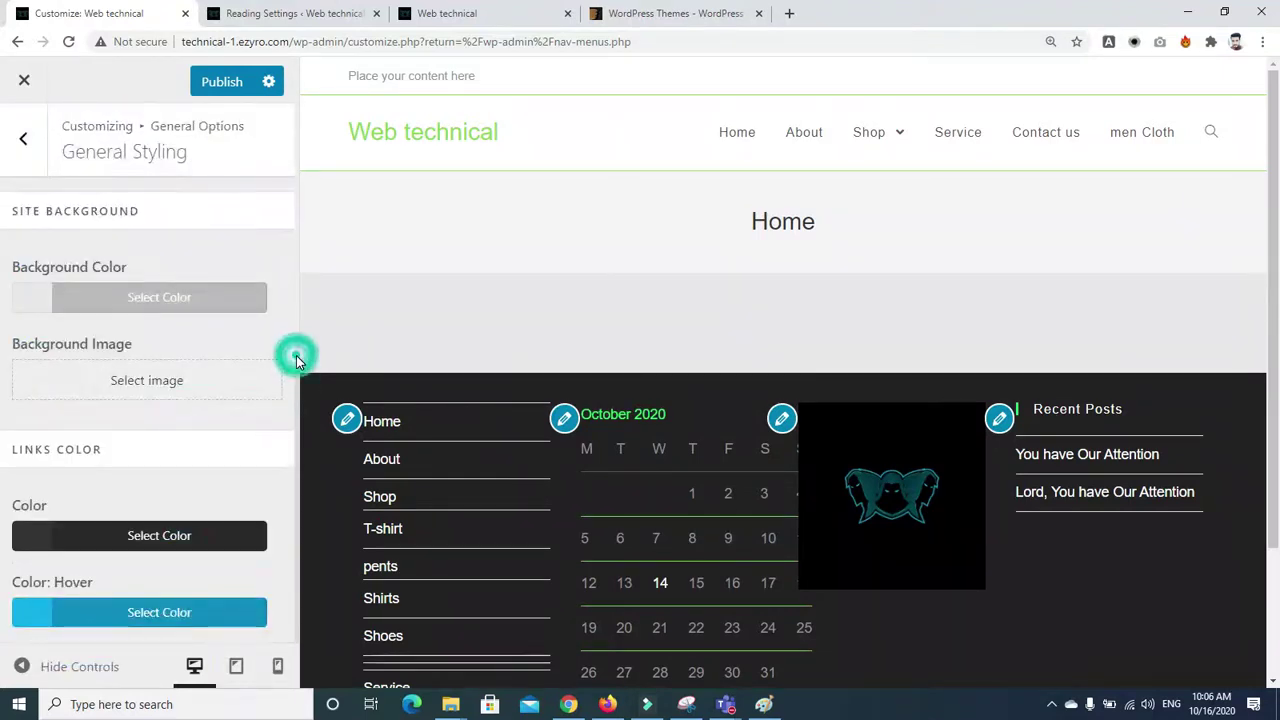
click(297, 298)
scroll(252, 342, up, 1)
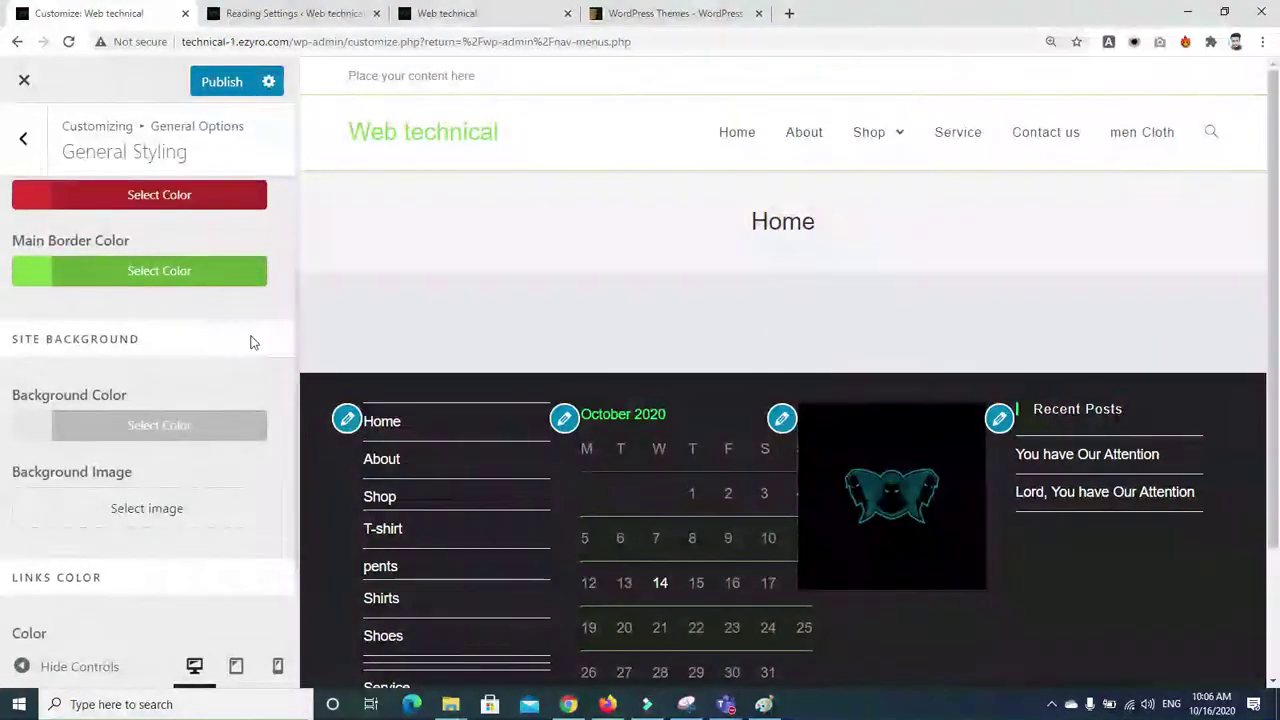
scroll(252, 342, down, 1)
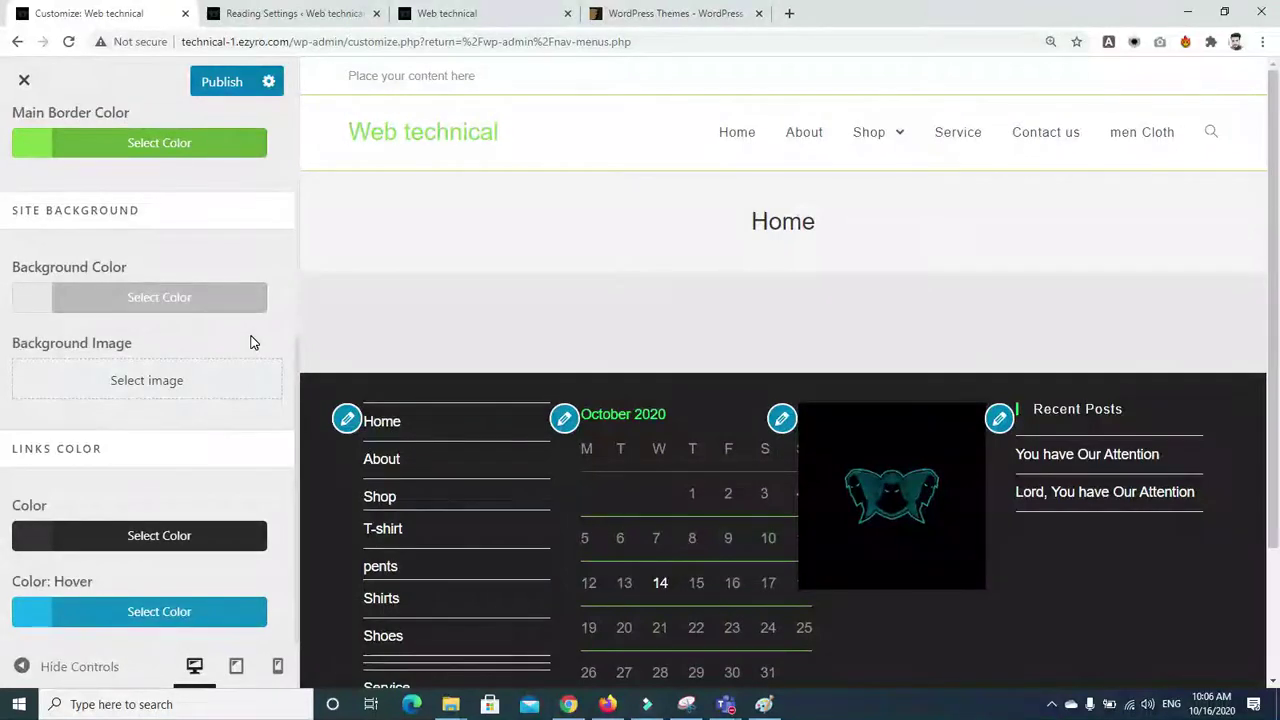
key(ctrl+minus)
key(ctrl+minus)
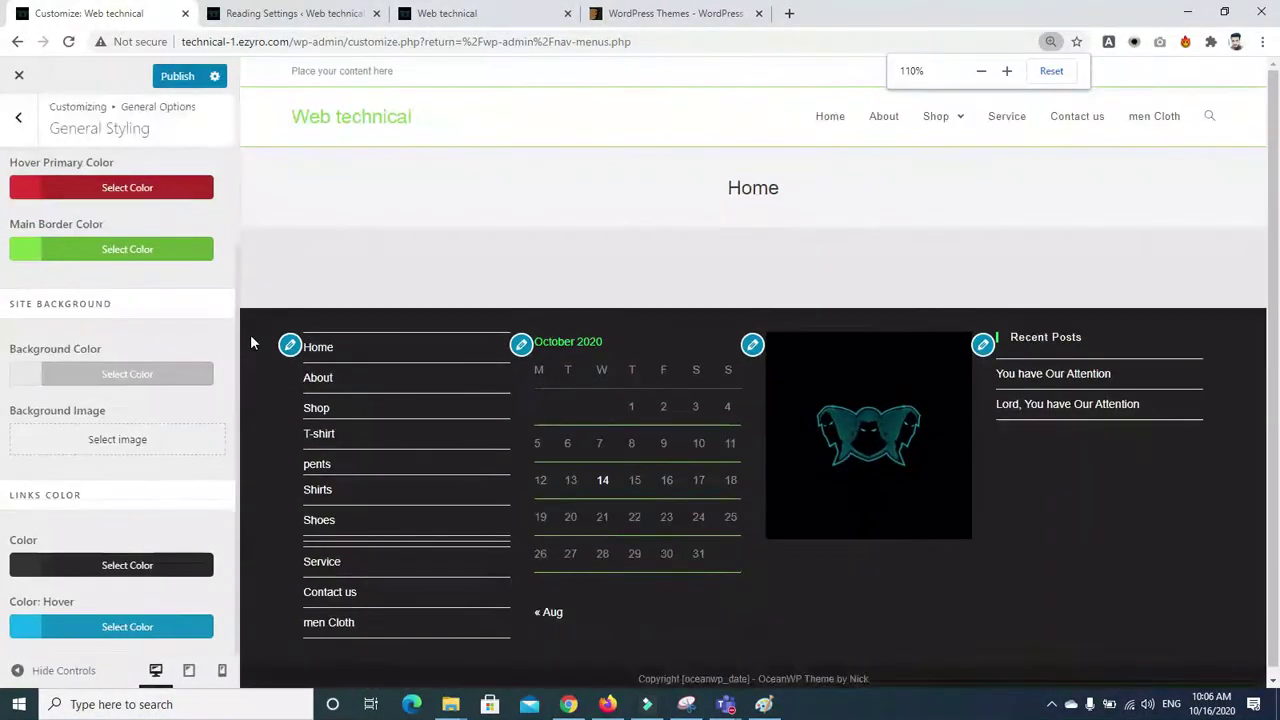
key(ctrl+plus)
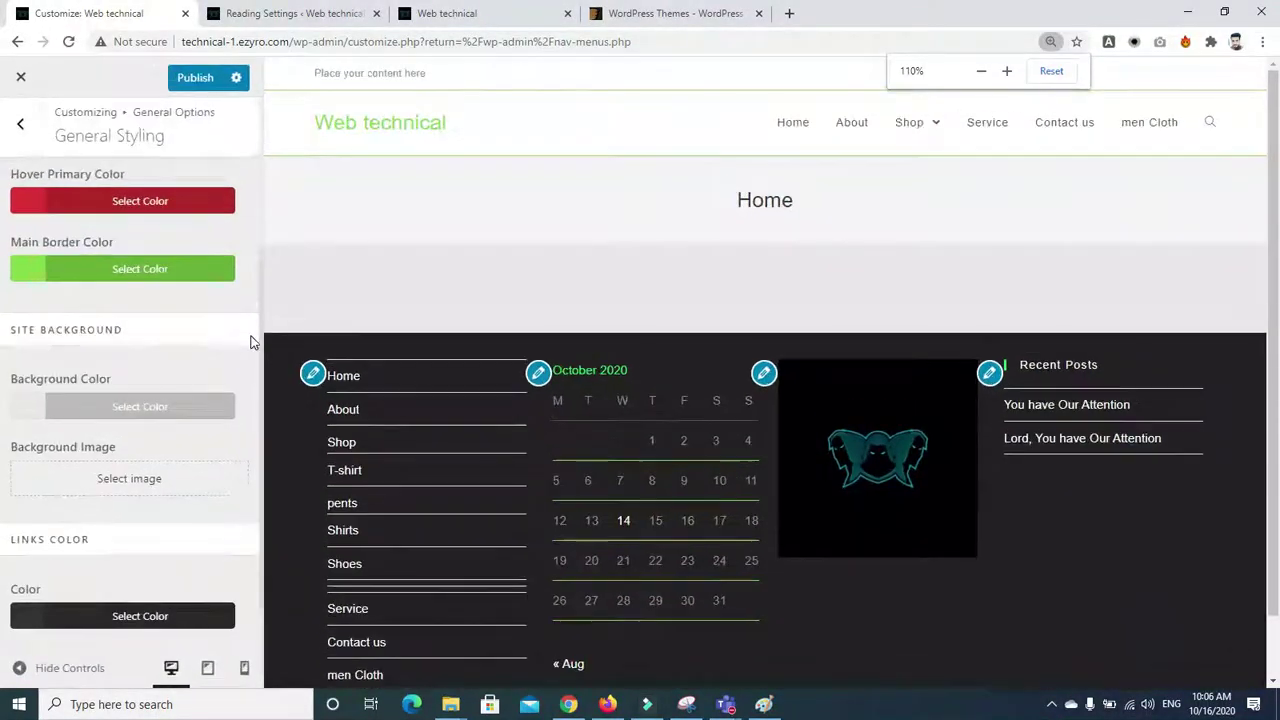
click(29, 414)
click(58, 372)
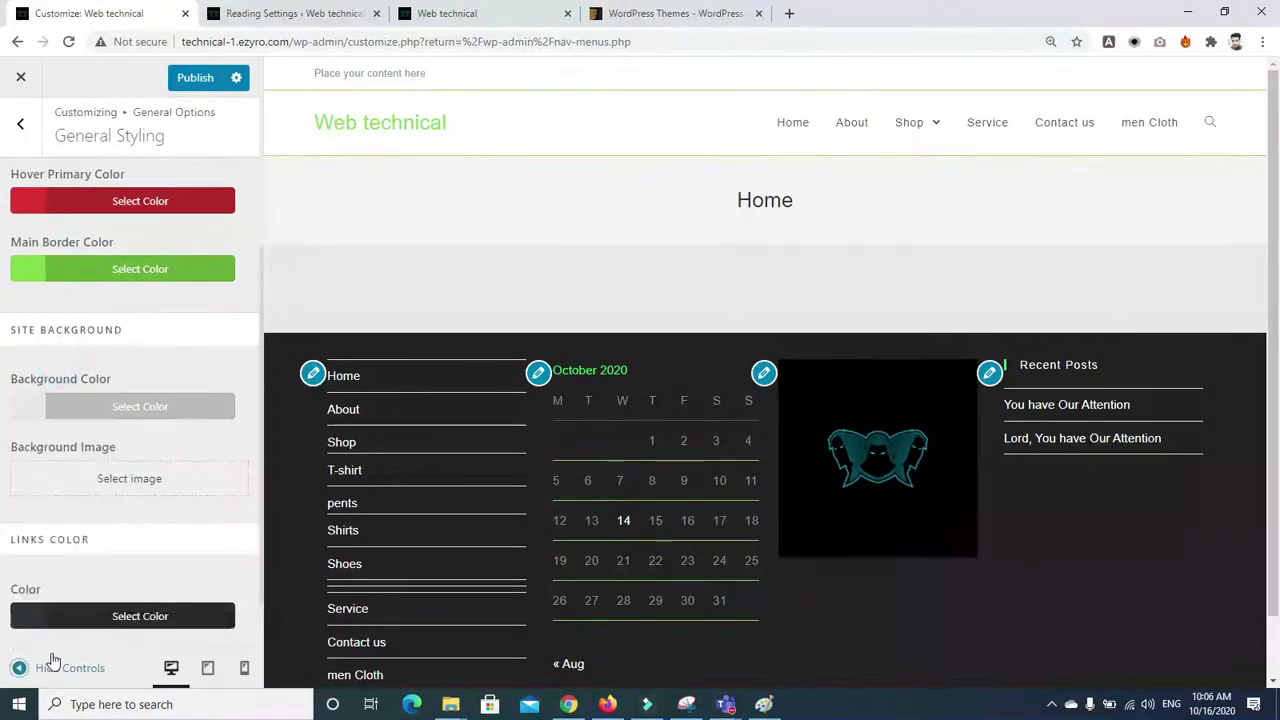
click(114, 573)
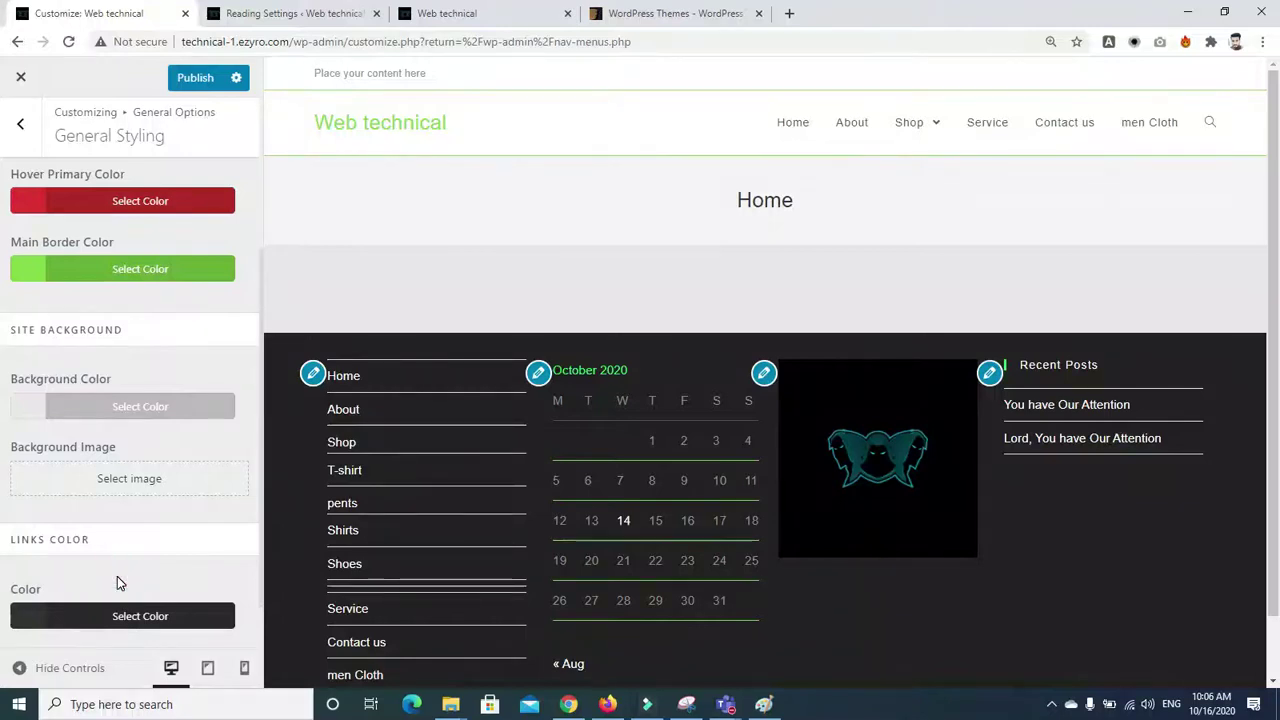
scroll(117, 576, down, 1)
click(13, 553)
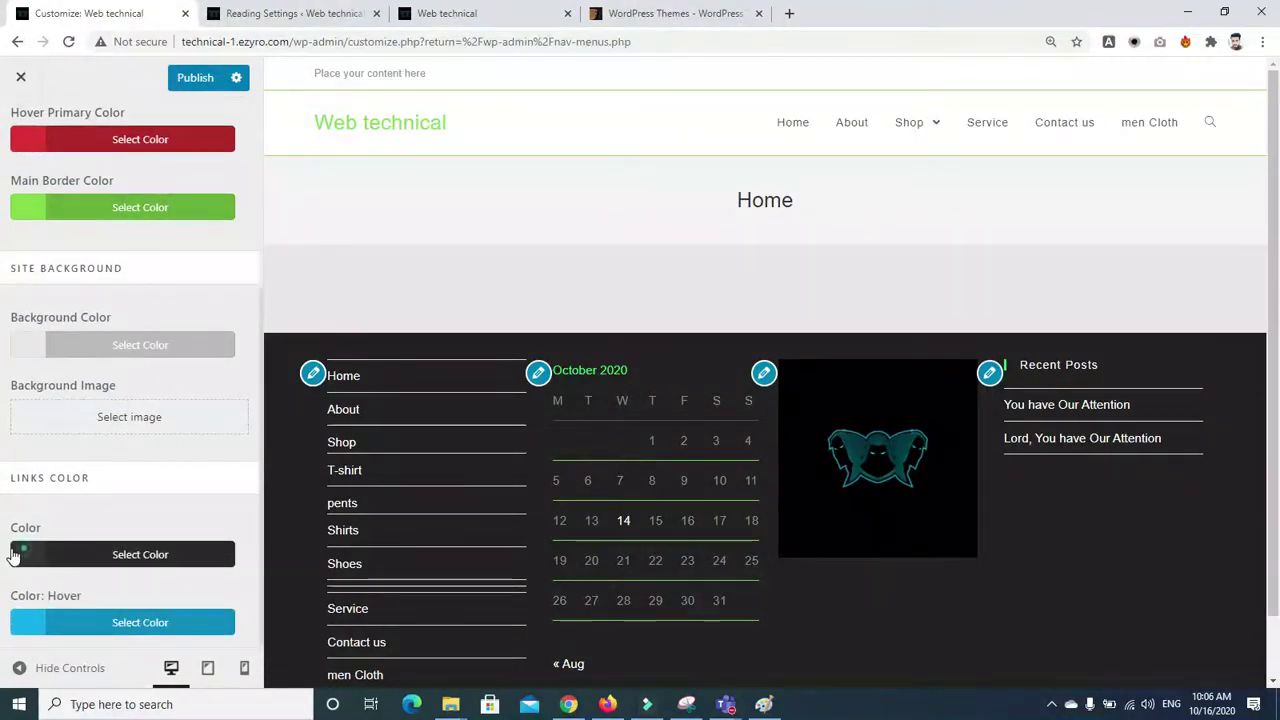
click(261, 521)
click(22, 558)
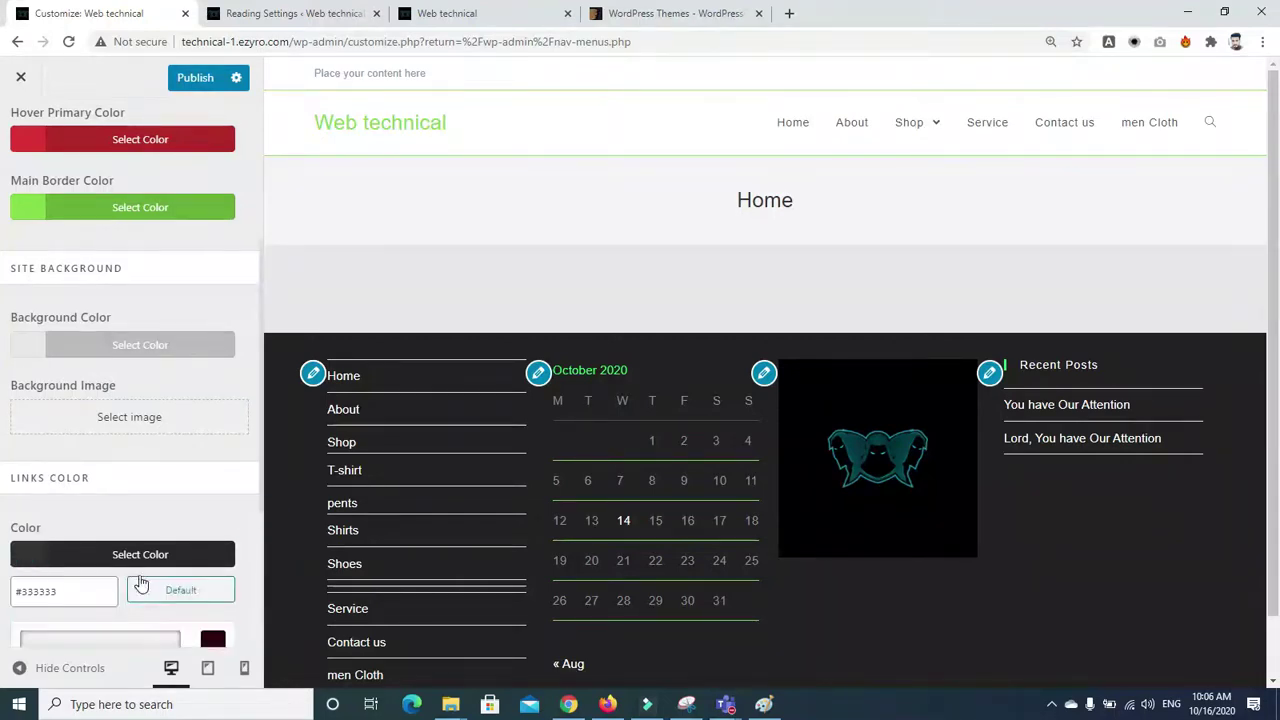
click(155, 513)
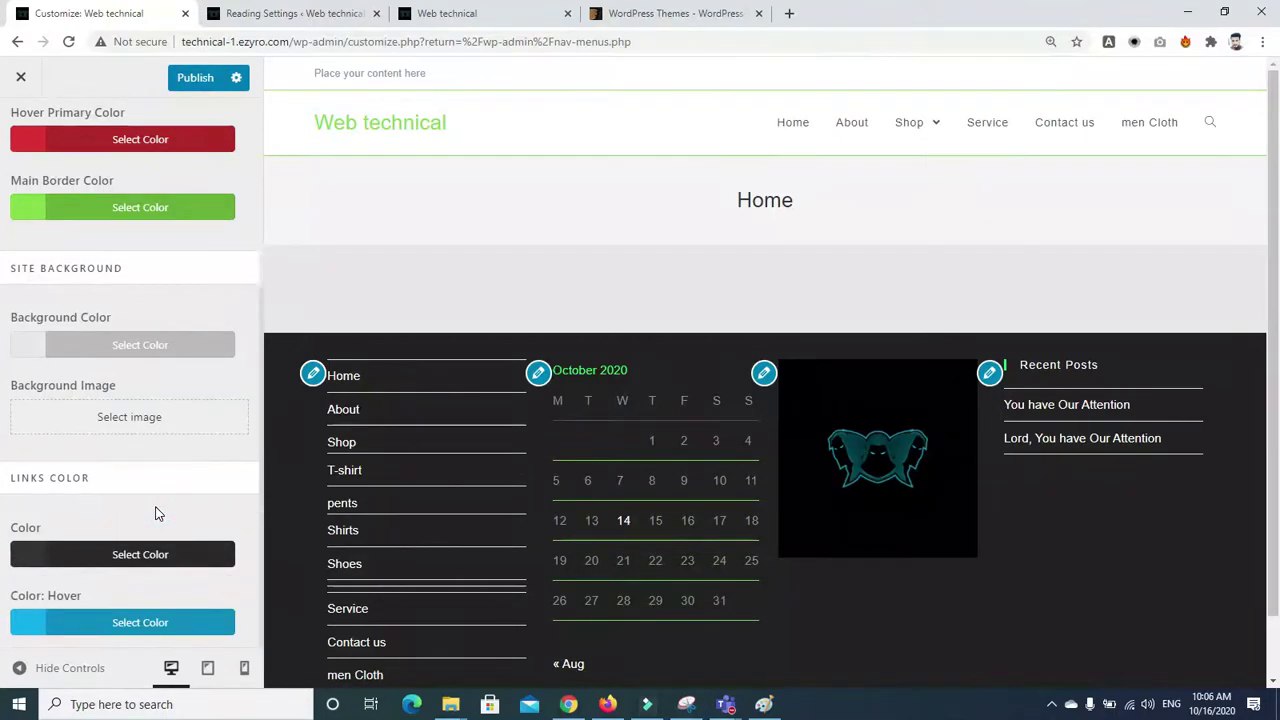
click(30, 558)
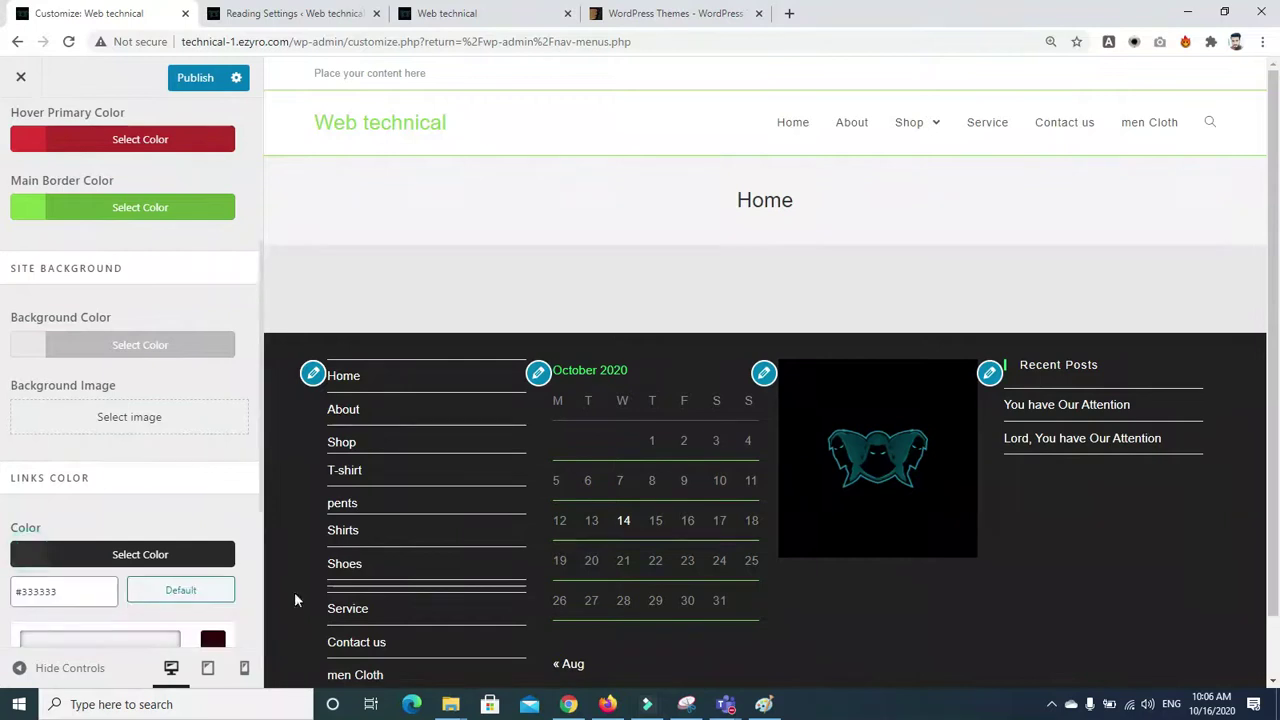
click(261, 646)
Set the regular link color under Links Color to dark maroon #330000
click(22, 556)
click(84, 594)
click(209, 641)
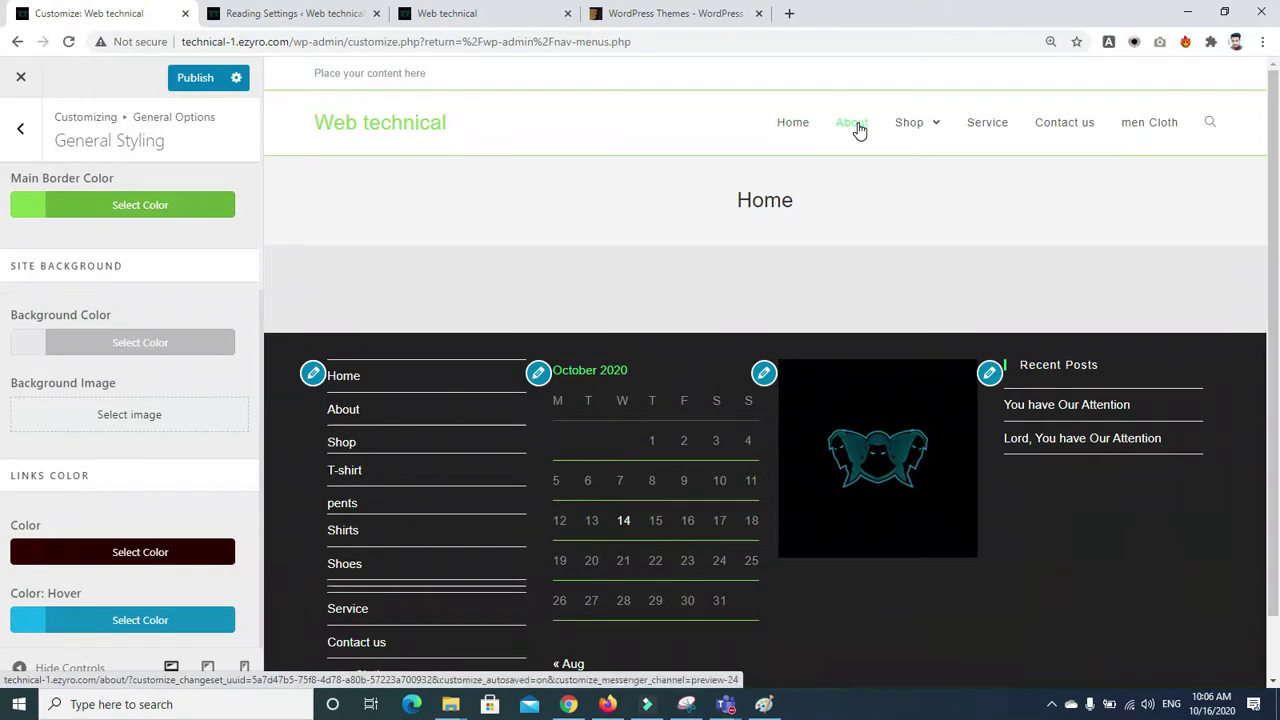
click(22, 557)
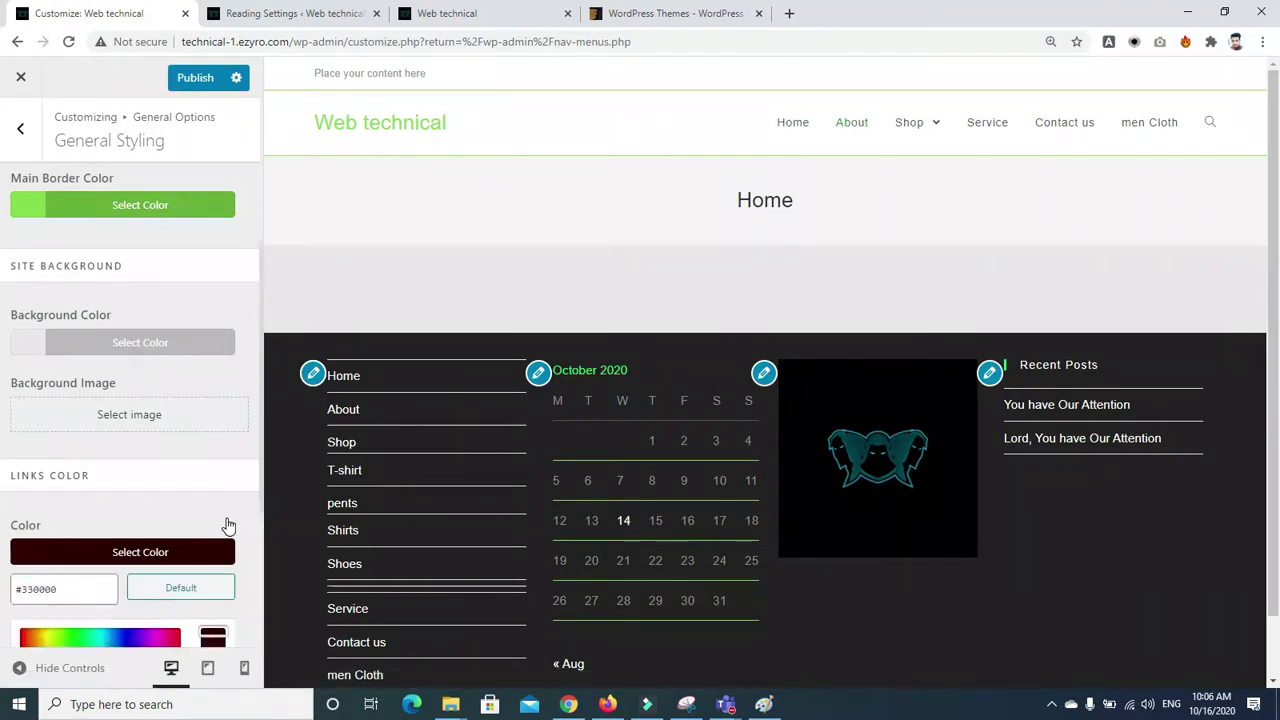
click(262, 513)
click(262, 513)
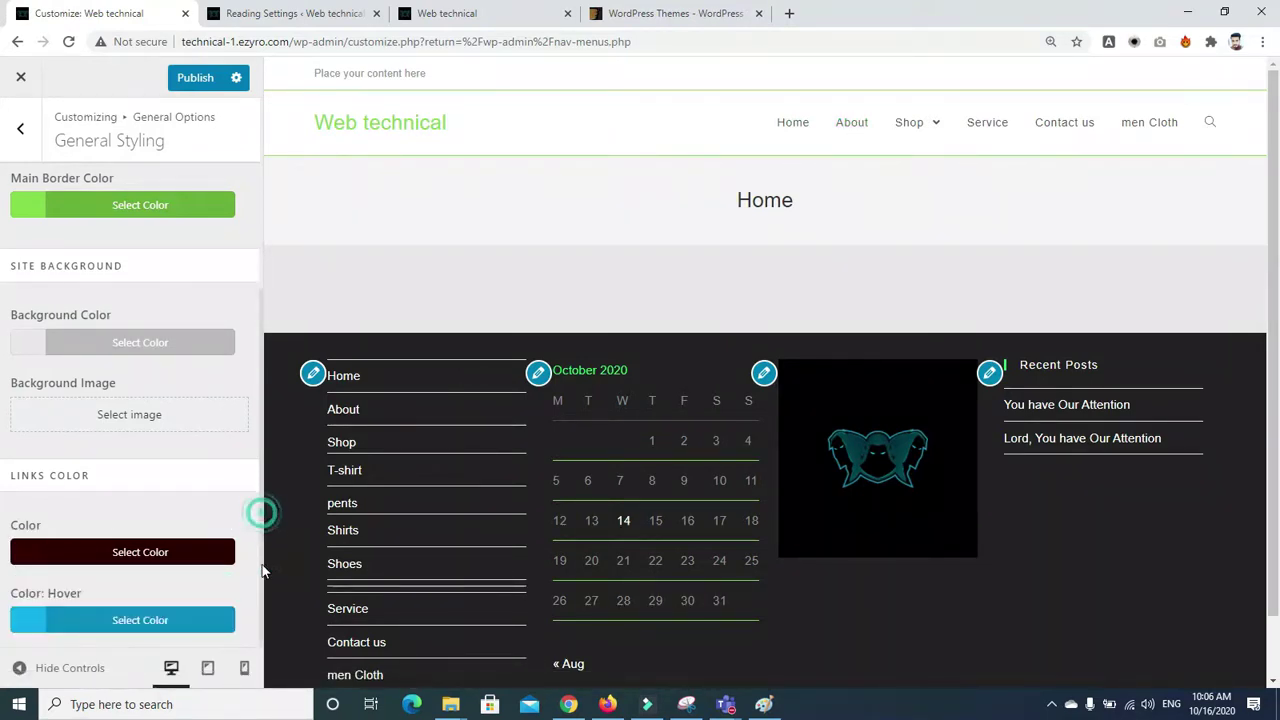
click(35, 557)
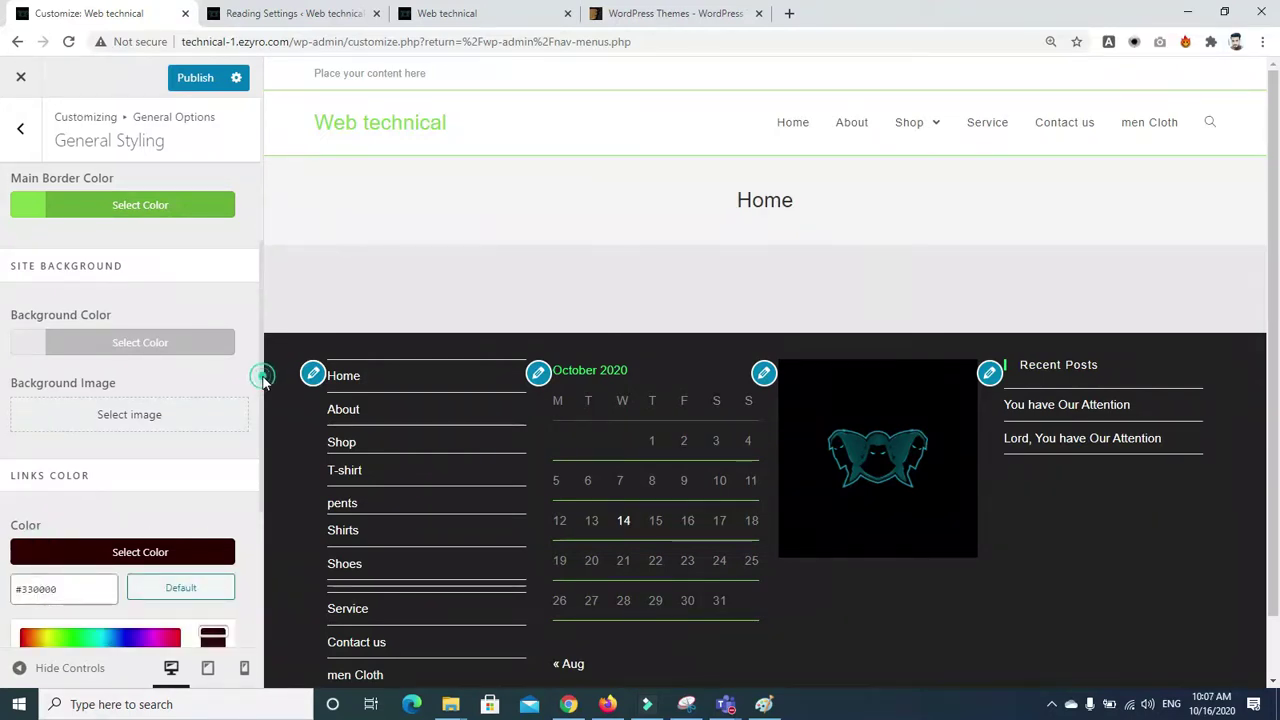
drag(257, 605, 265, 628)
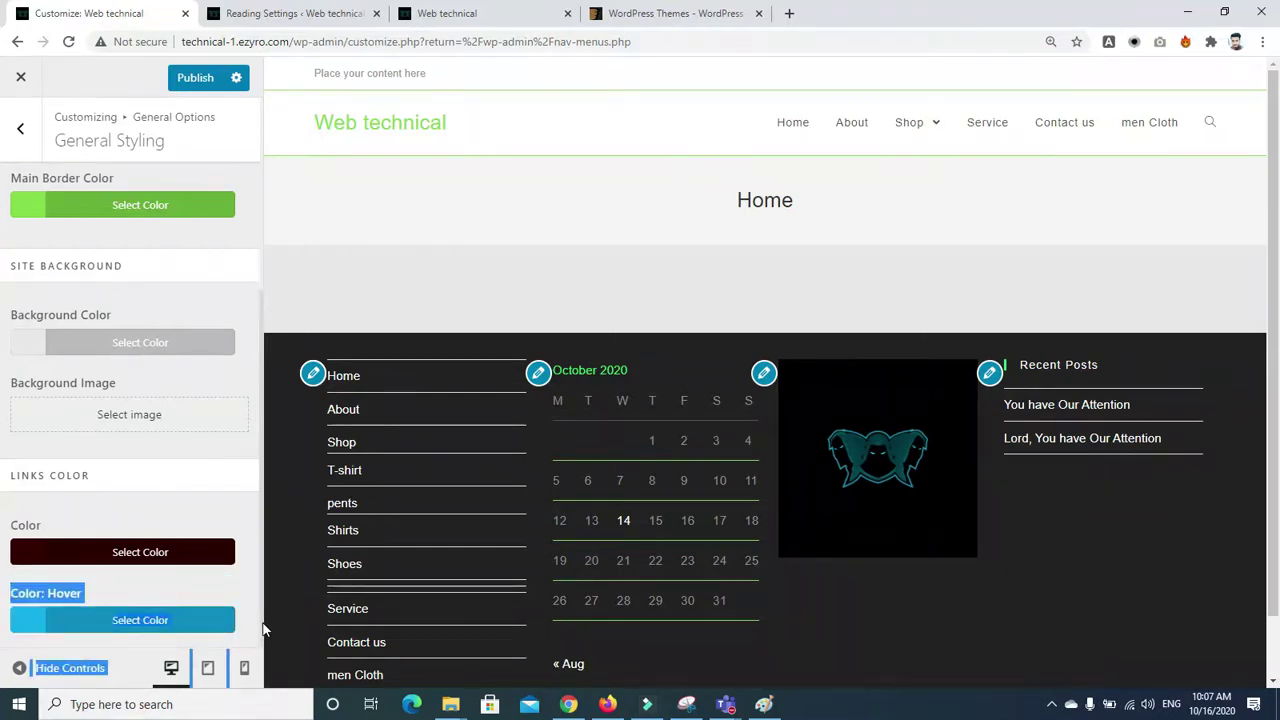
Try the white, red, orange, yellow and blue presets for the regular link color and choose the purple preset #8224e3
click(30, 555)
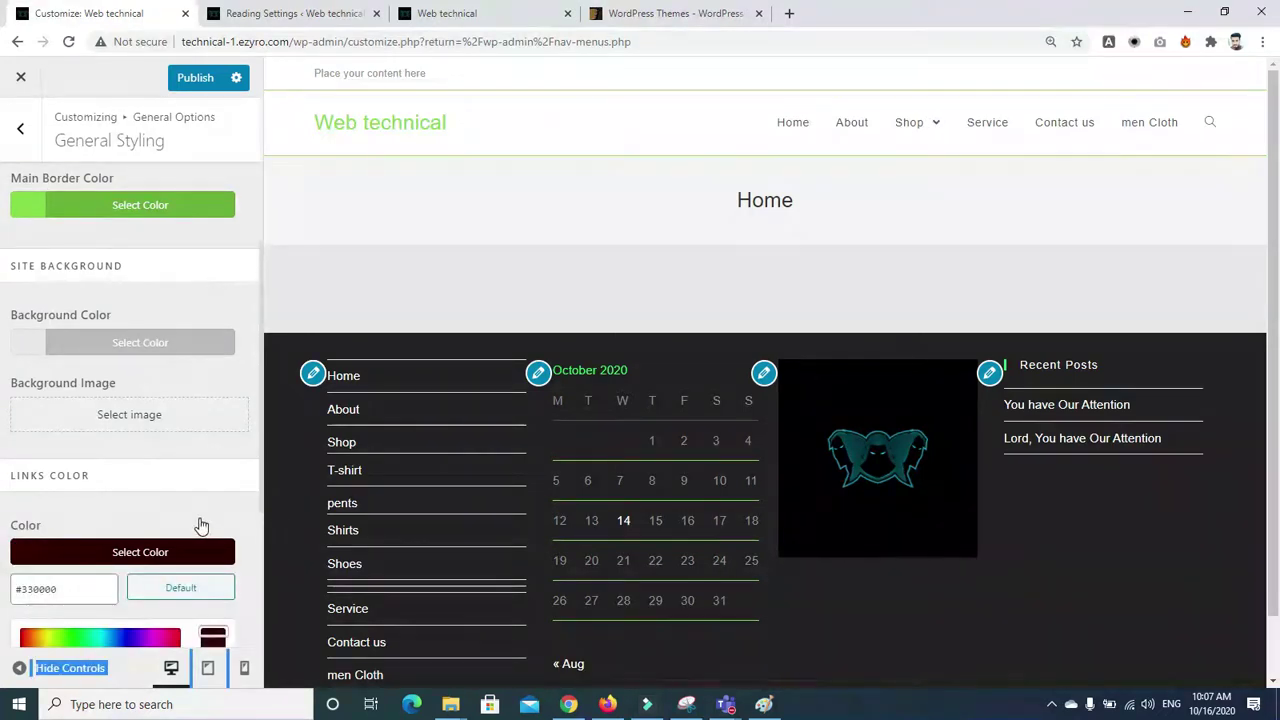
scroll(200, 525, down, 3)
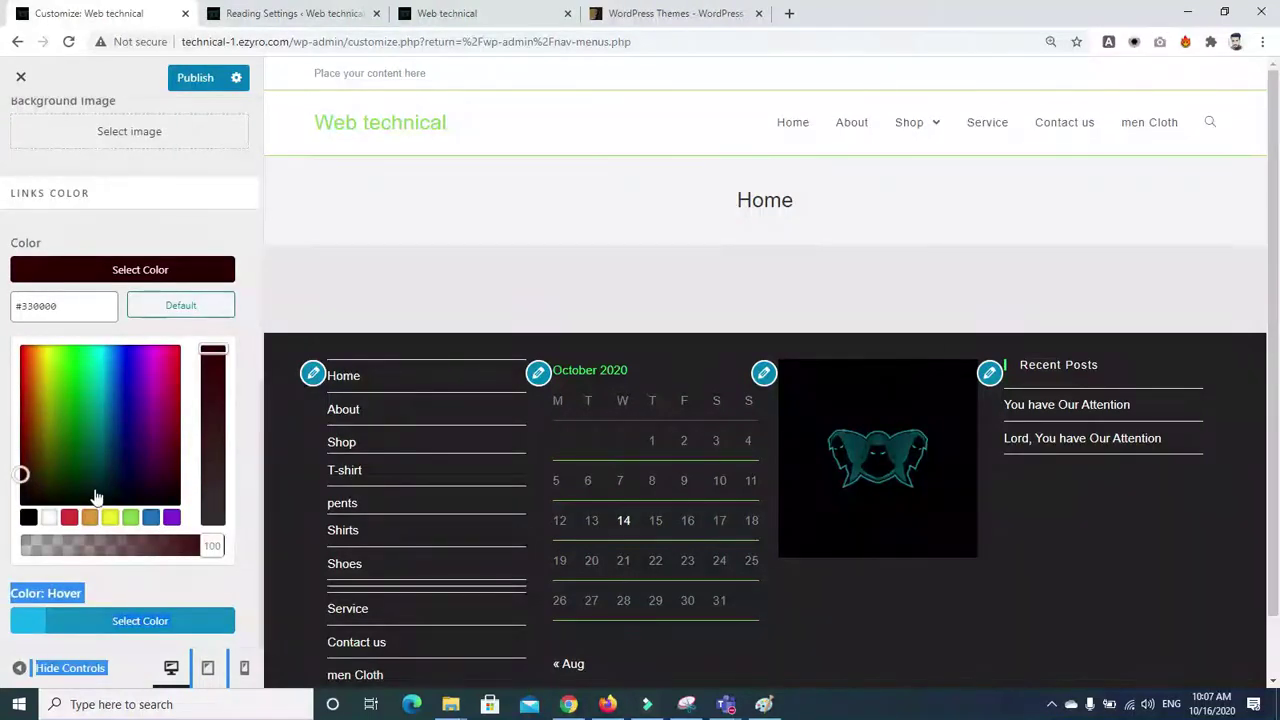
click(49, 516)
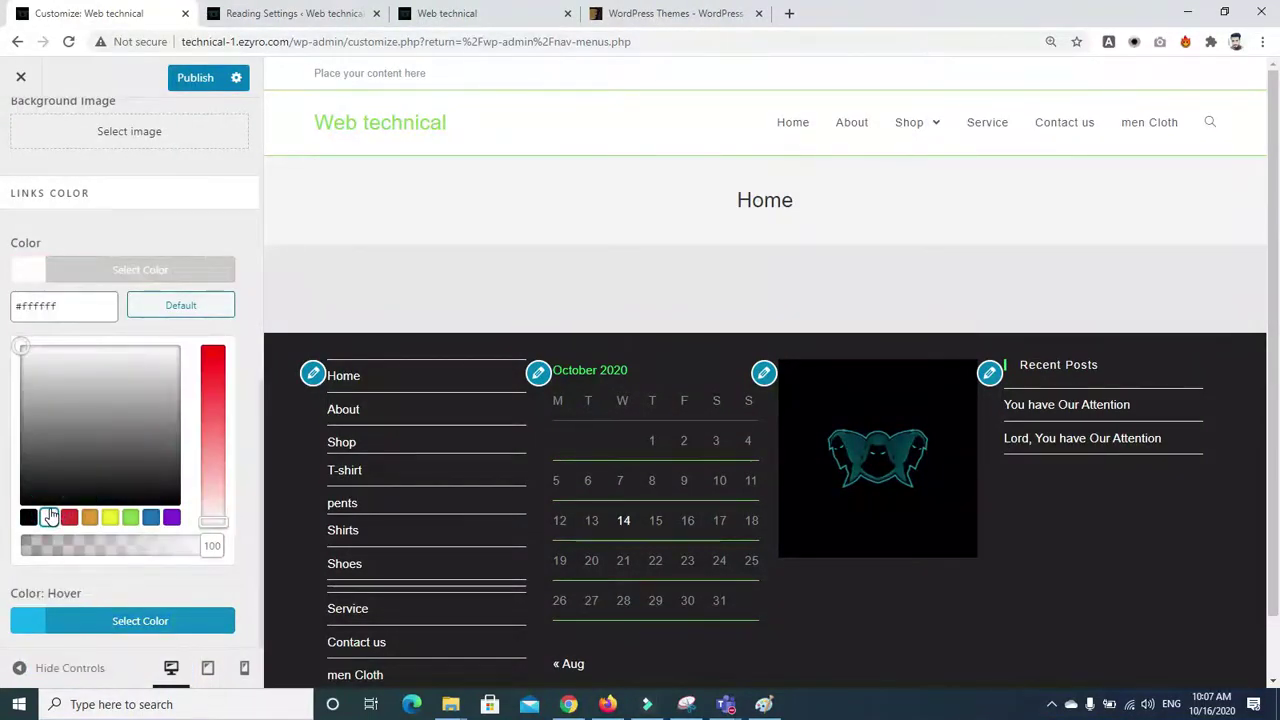
click(69, 517)
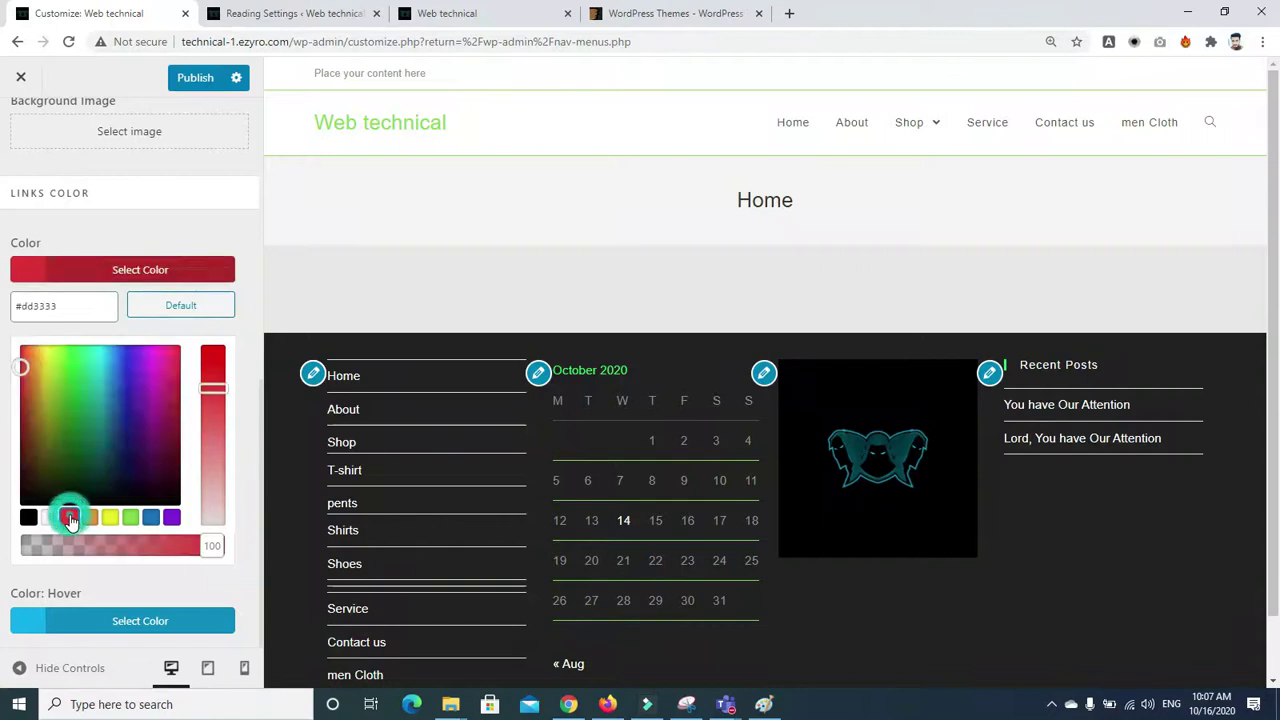
click(89, 517)
click(110, 517)
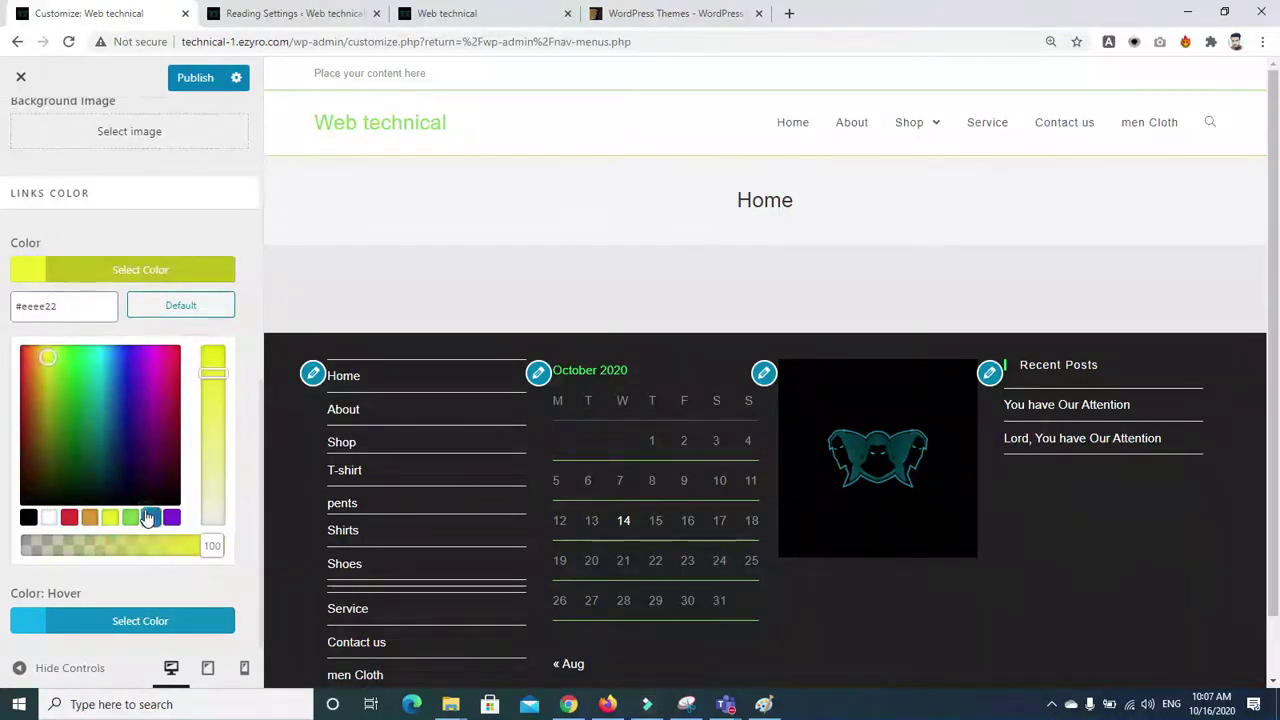
click(150, 517)
click(168, 517)
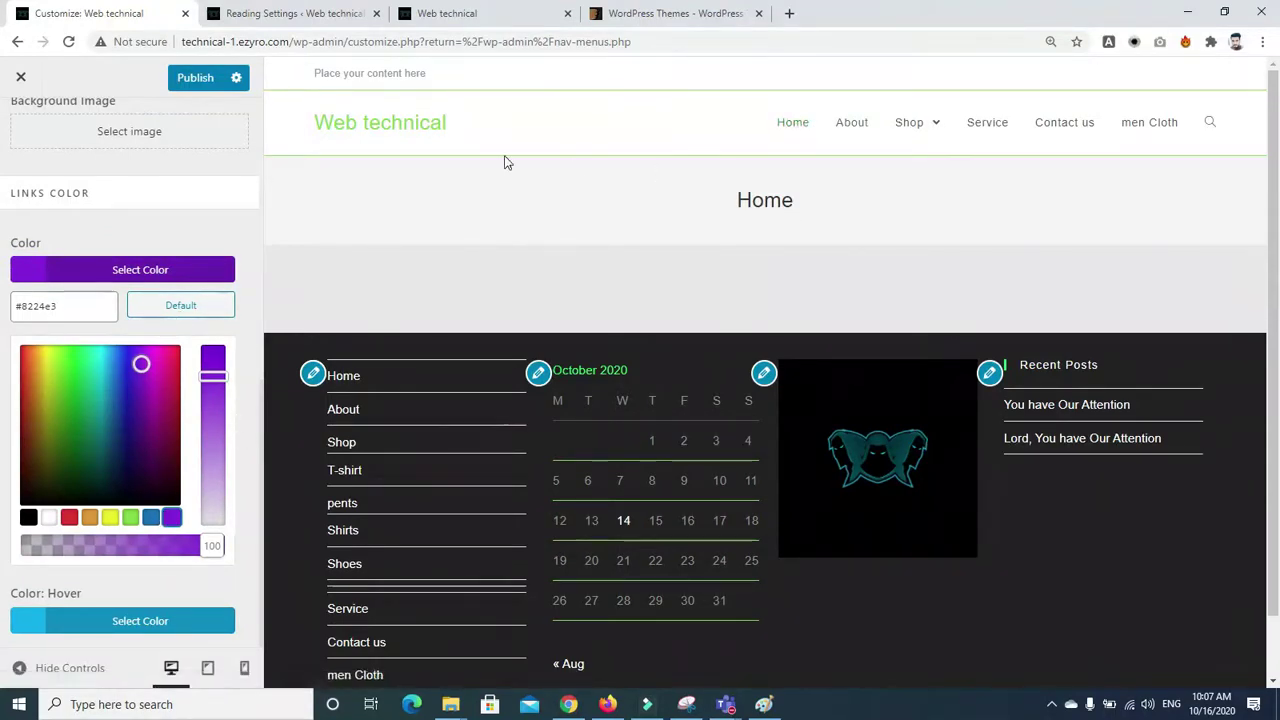
Check the link color in the live preview on the About page, the Home page and the Shop submenu
triple_click(391, 73)
click(393, 73)
triple_click(393, 73)
click(1213, 121)
click(1147, 130)
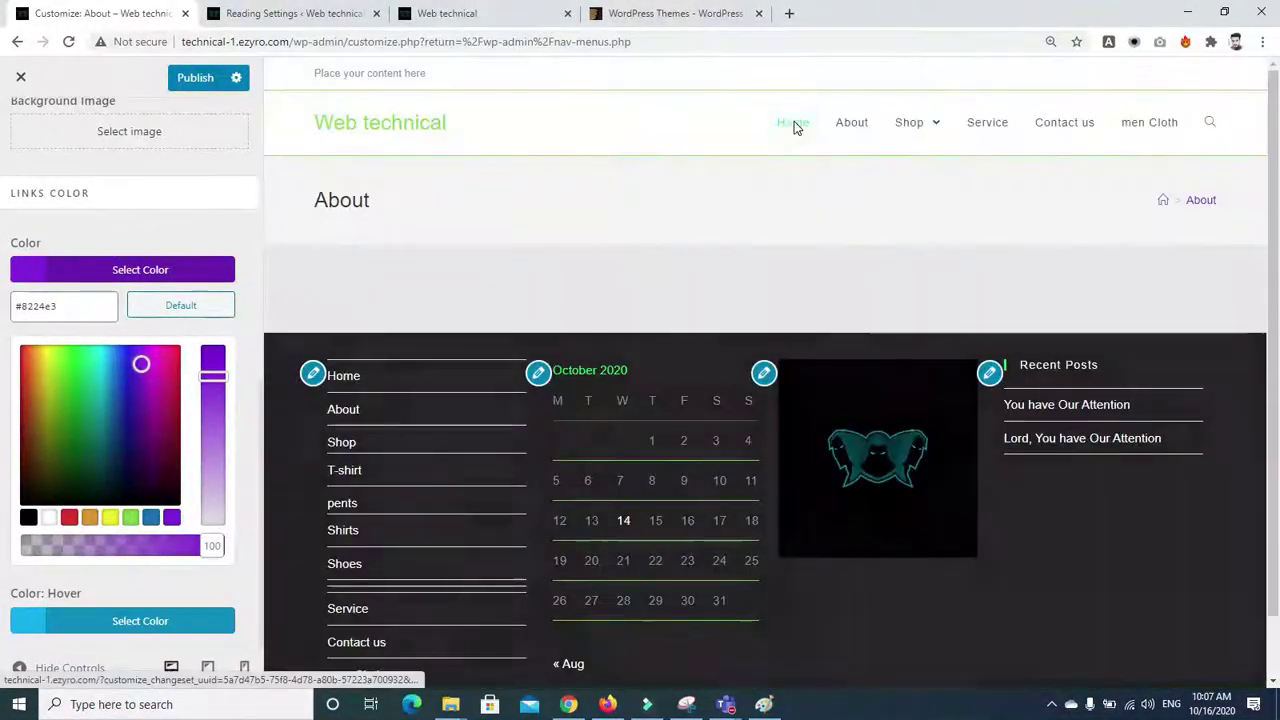
click(794, 122)
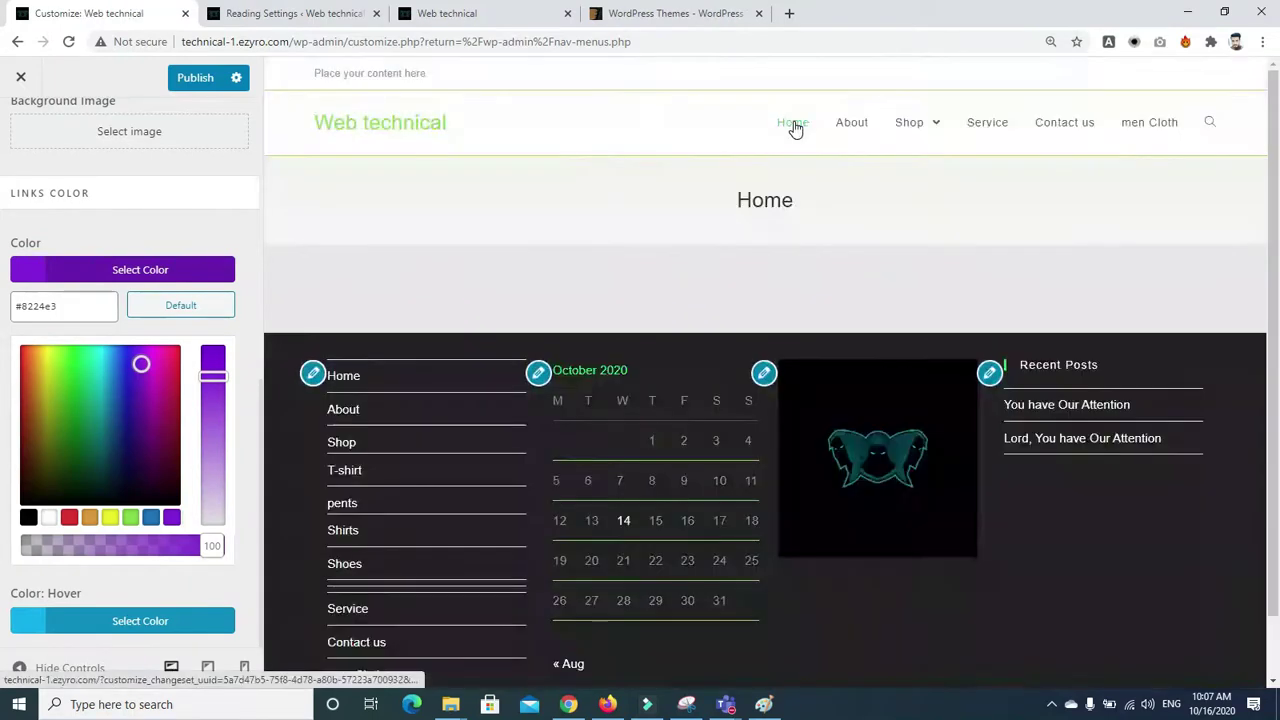
mouse_move(925, 130)
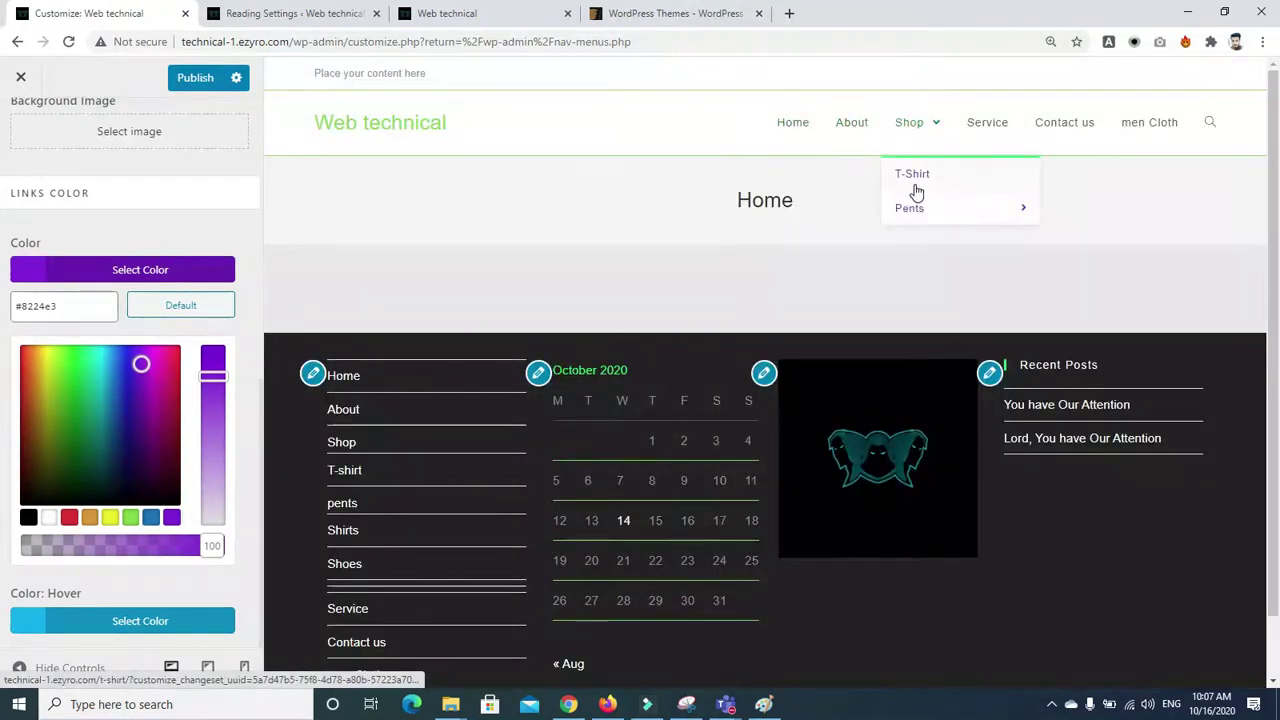
mouse_move(922, 216)
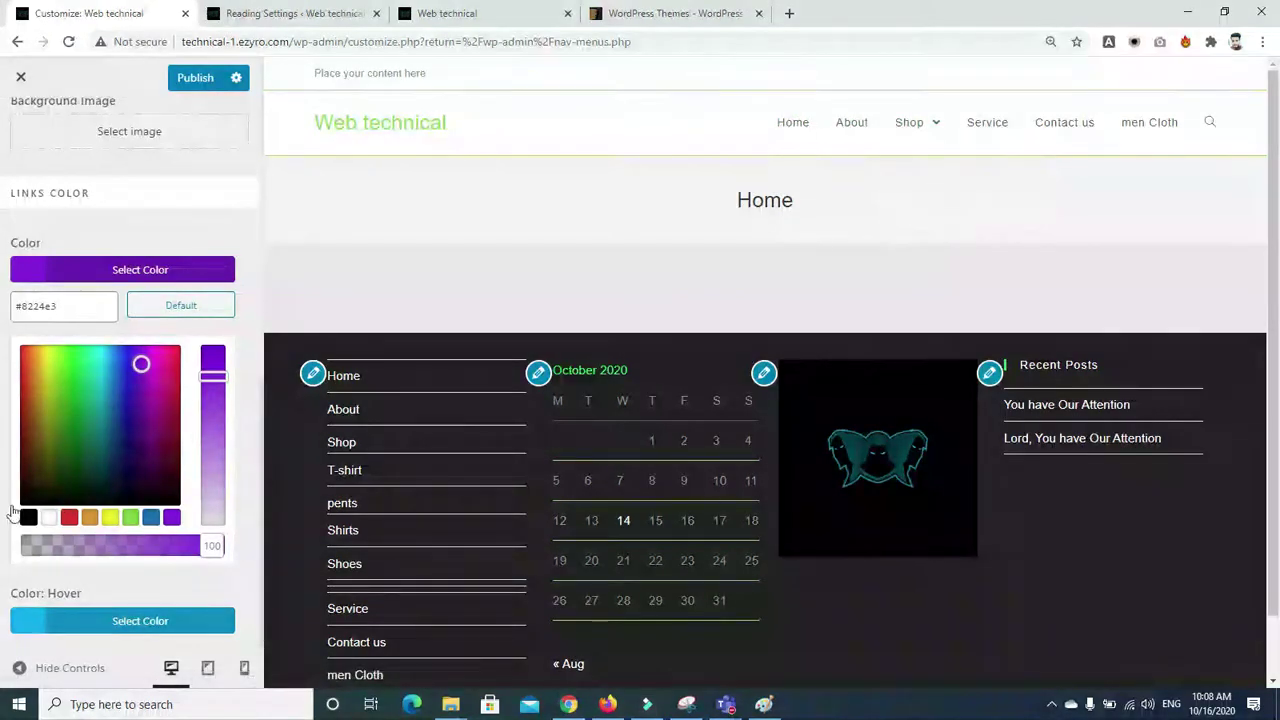
Set the regular link color to blue #2333e0 after trying purple #a11ebf and brown #5e460f, checking each in the Shop submenu
click(149, 388)
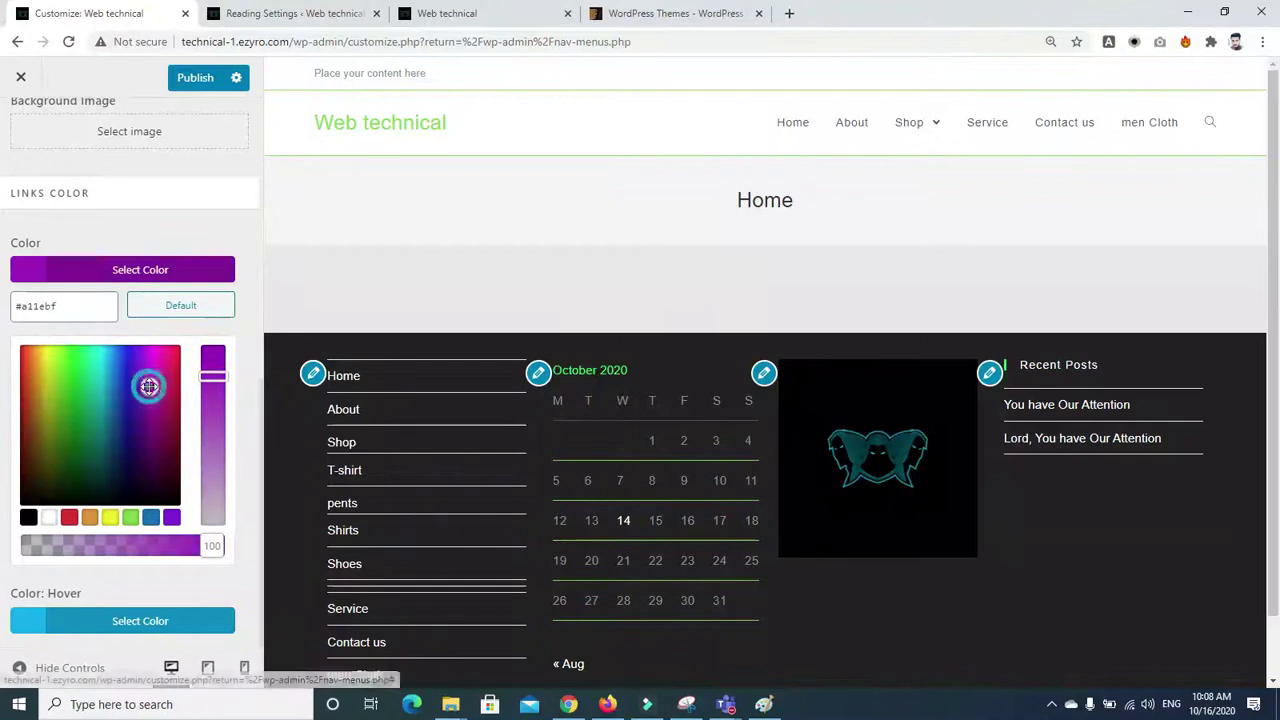
mouse_move(921, 131)
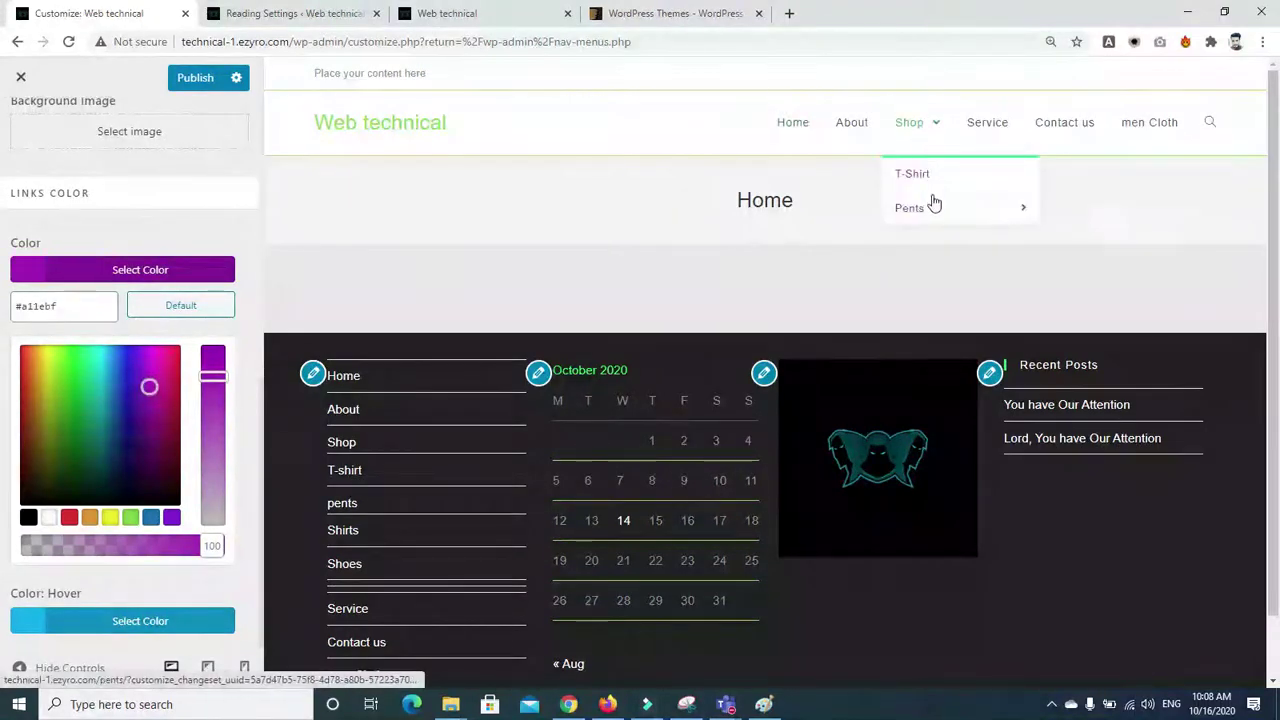
click(39, 447)
mouse_move(908, 120)
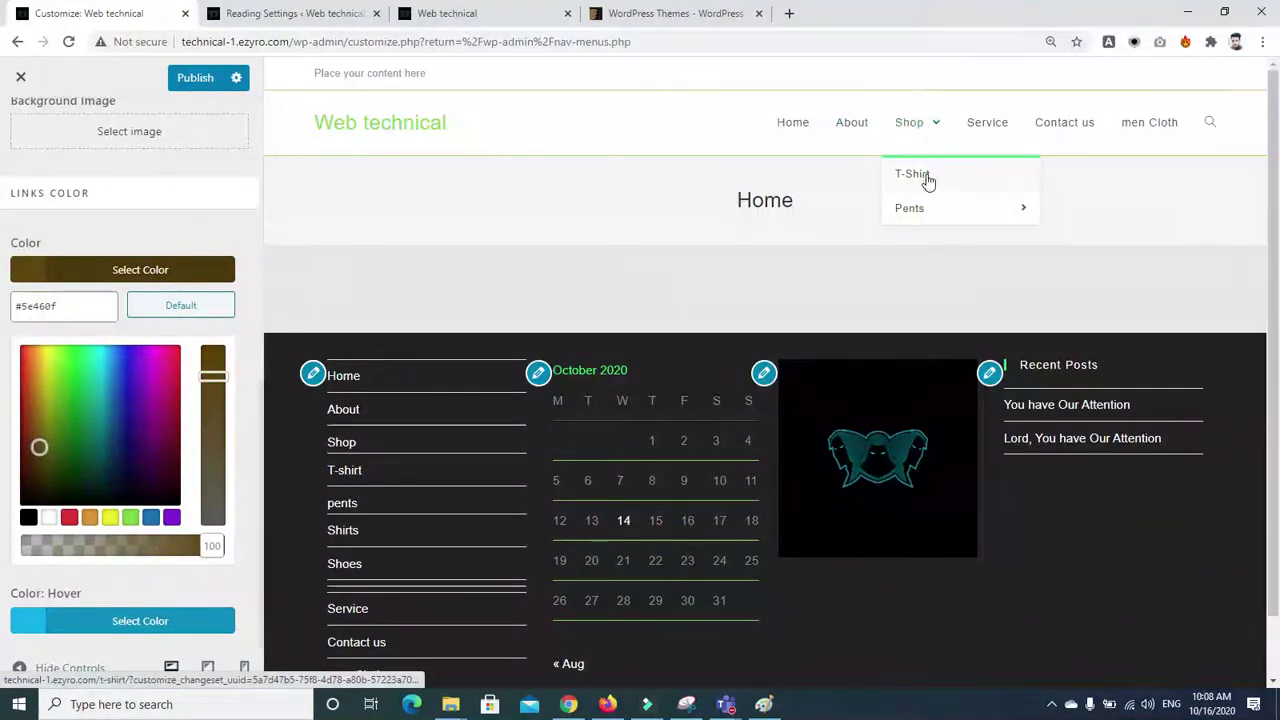
mouse_move(920, 218)
click(114, 465)
click(124, 366)
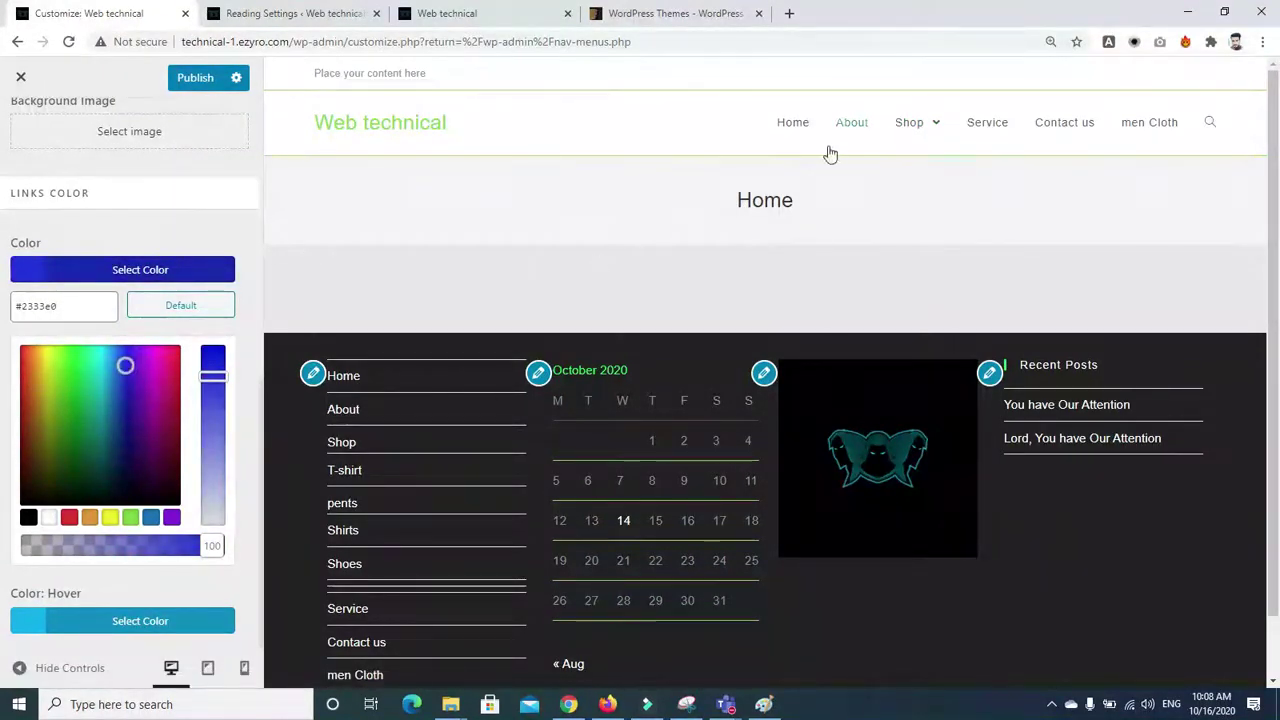
mouse_move(915, 128)
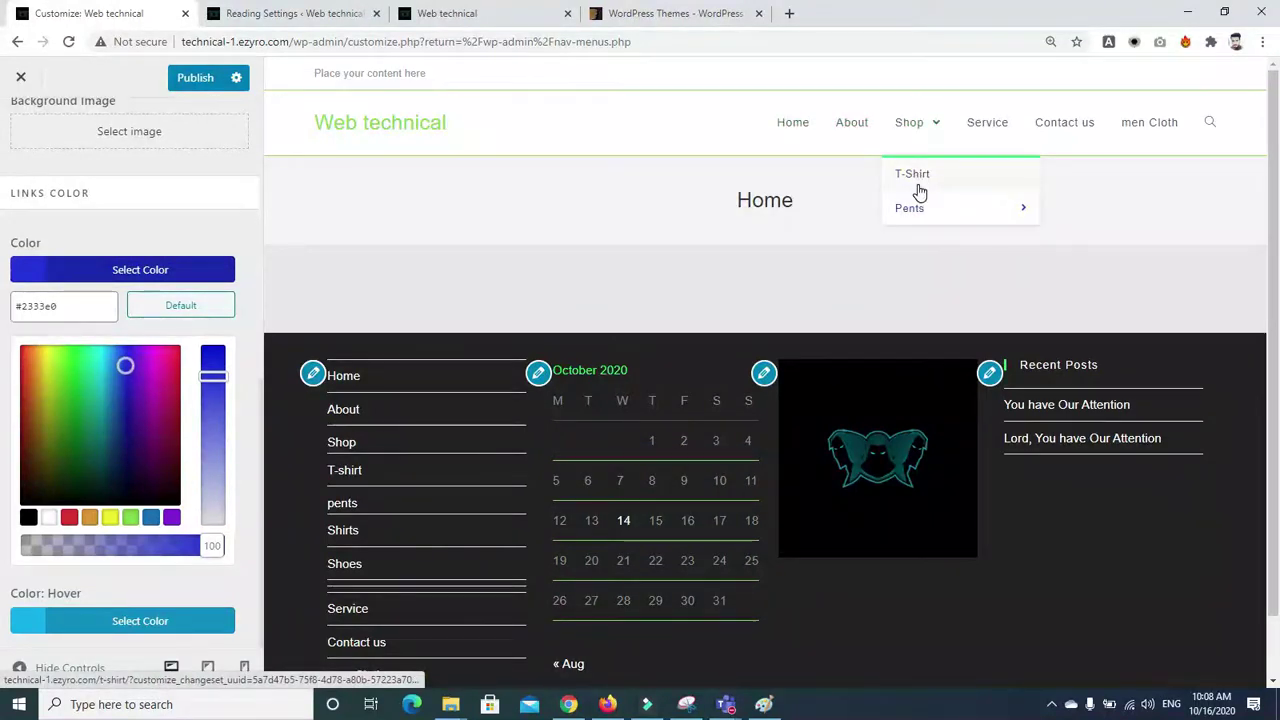
Open the hover link color picker, check the Shop submenu links in the preview, and close the picker without choosing a color
click(86, 590)
mouse_move(923, 120)
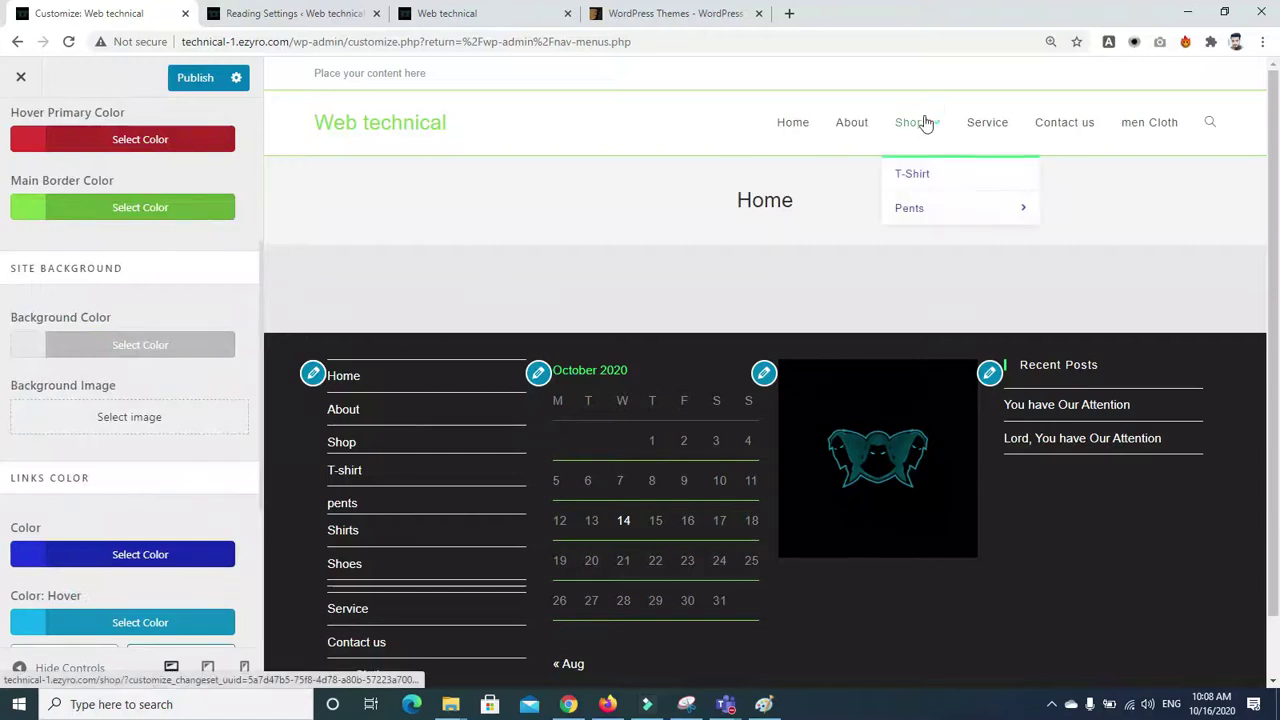
mouse_move(923, 210)
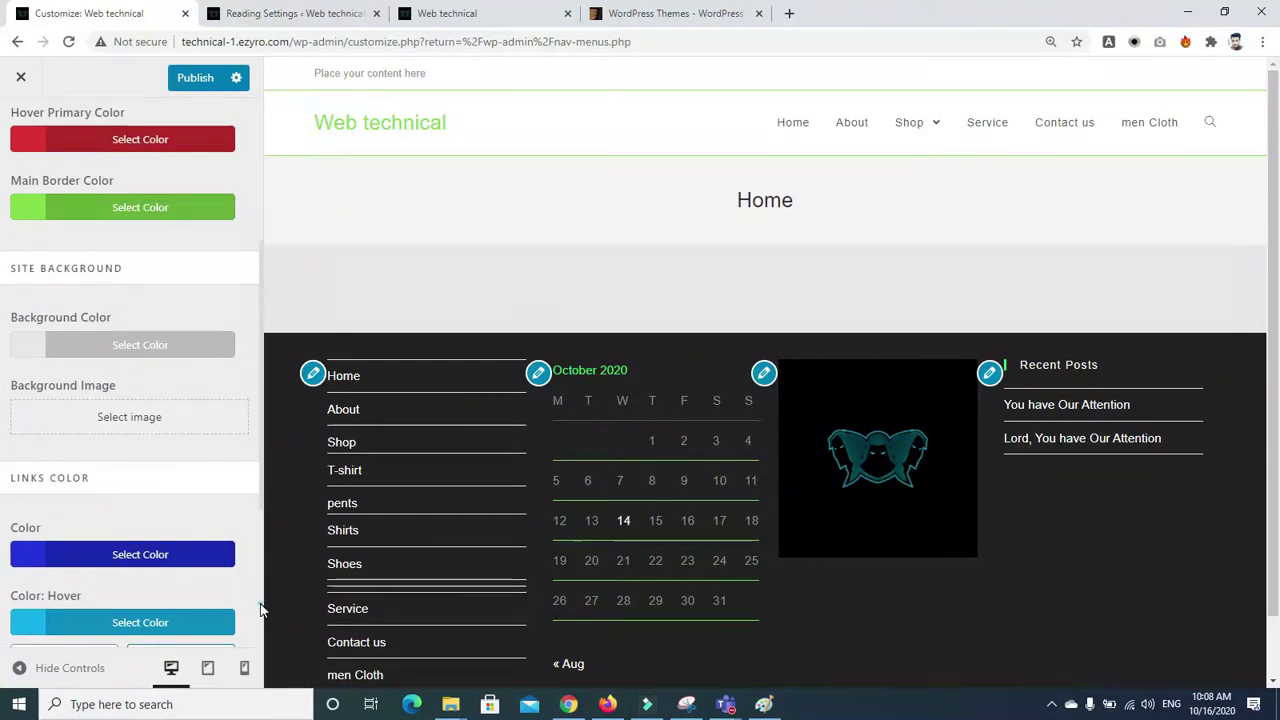
click(234, 128)
click(261, 118)
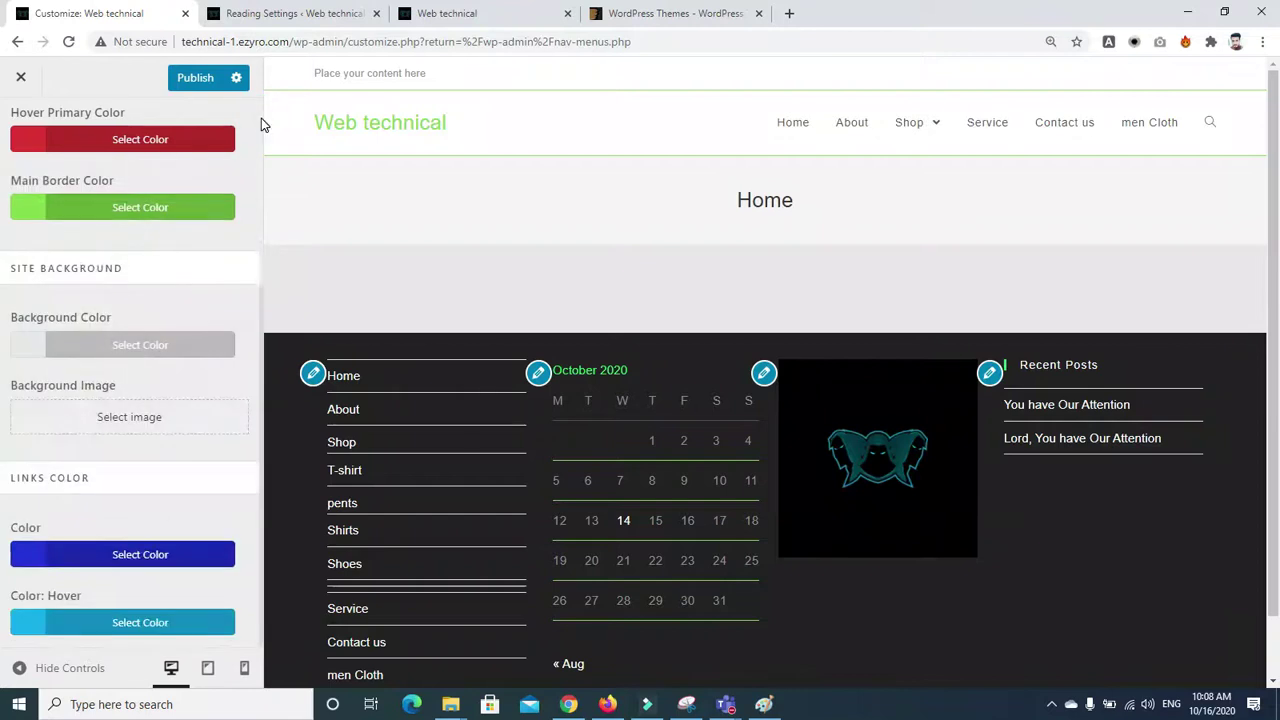
click(257, 112)
Leave General Styling and open the General Settings section of General Options
scroll(210, 240, up, 3)
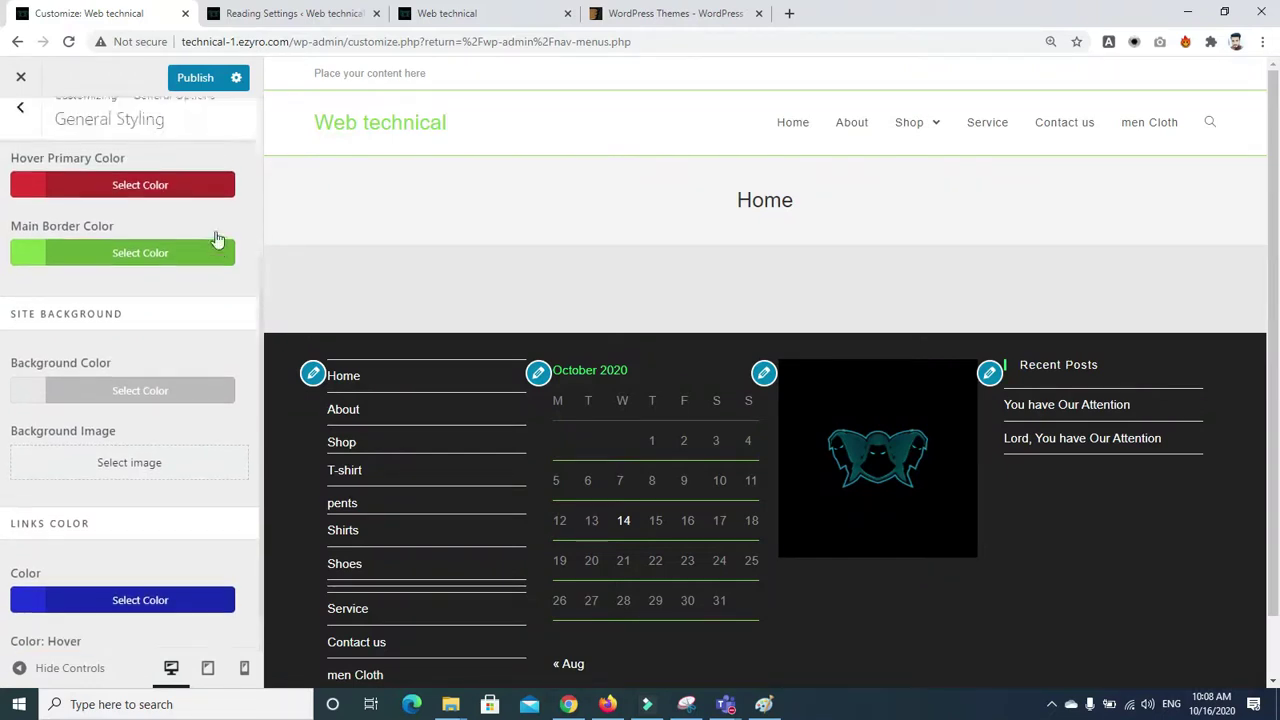
click(14, 124)
click(72, 232)
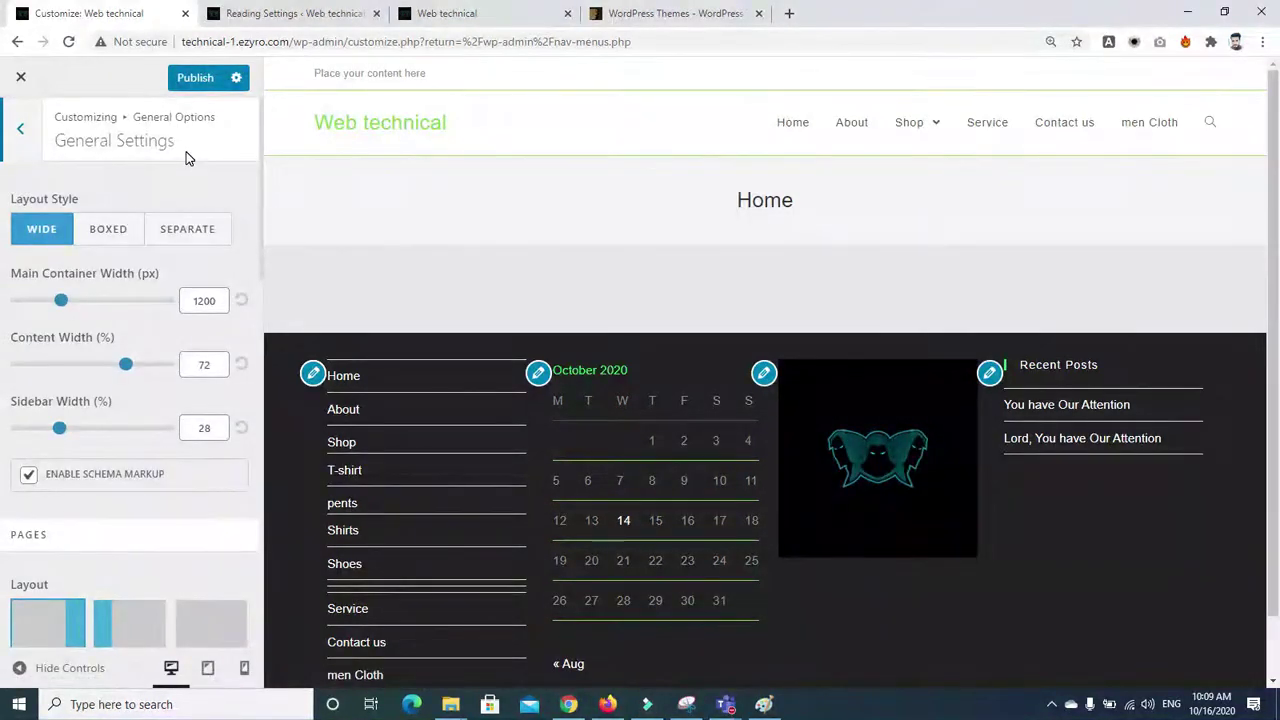
Try the Boxed layout style in the preview with the customizer controls hidden, and switch the layout style to Separate
click(104, 230)
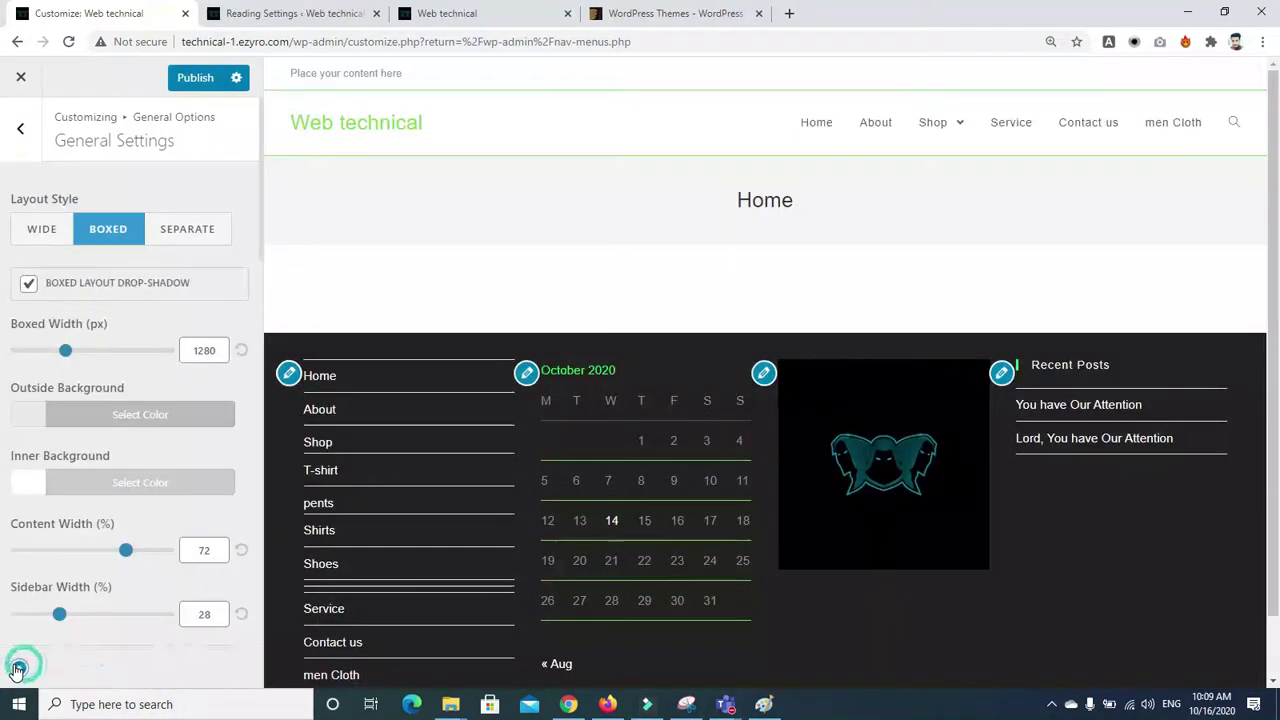
click(17, 668)
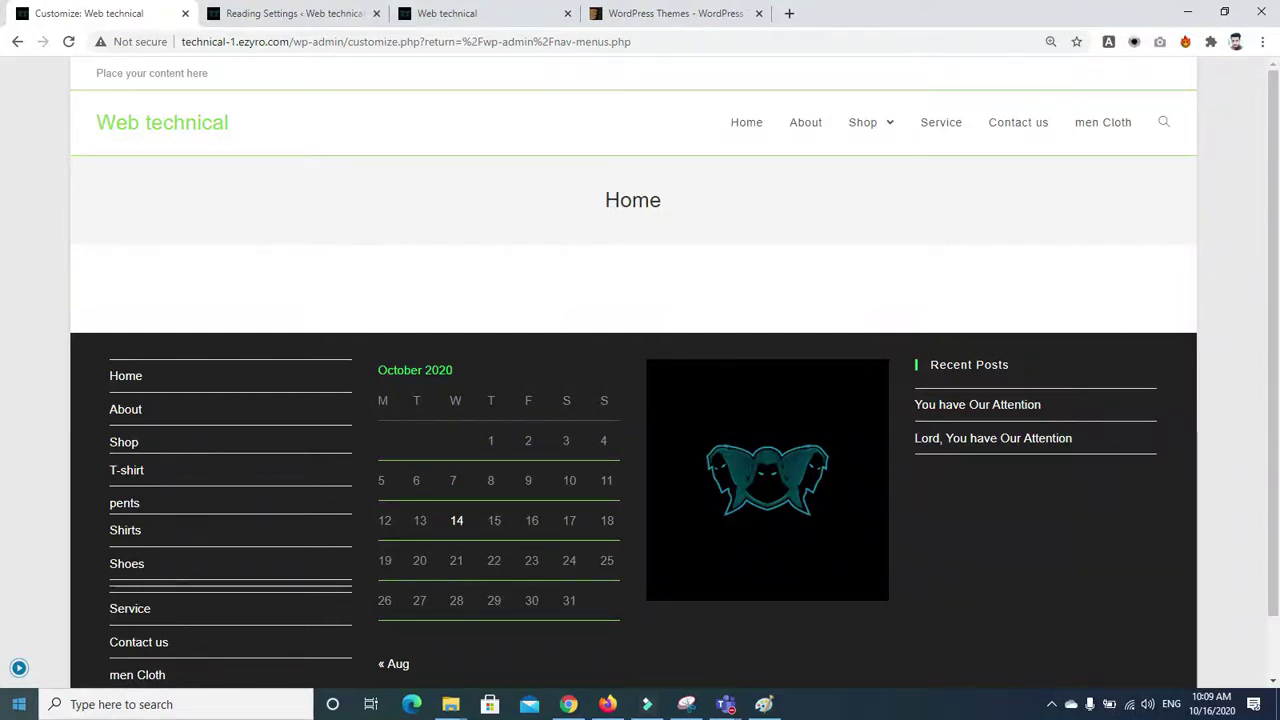
click(18, 668)
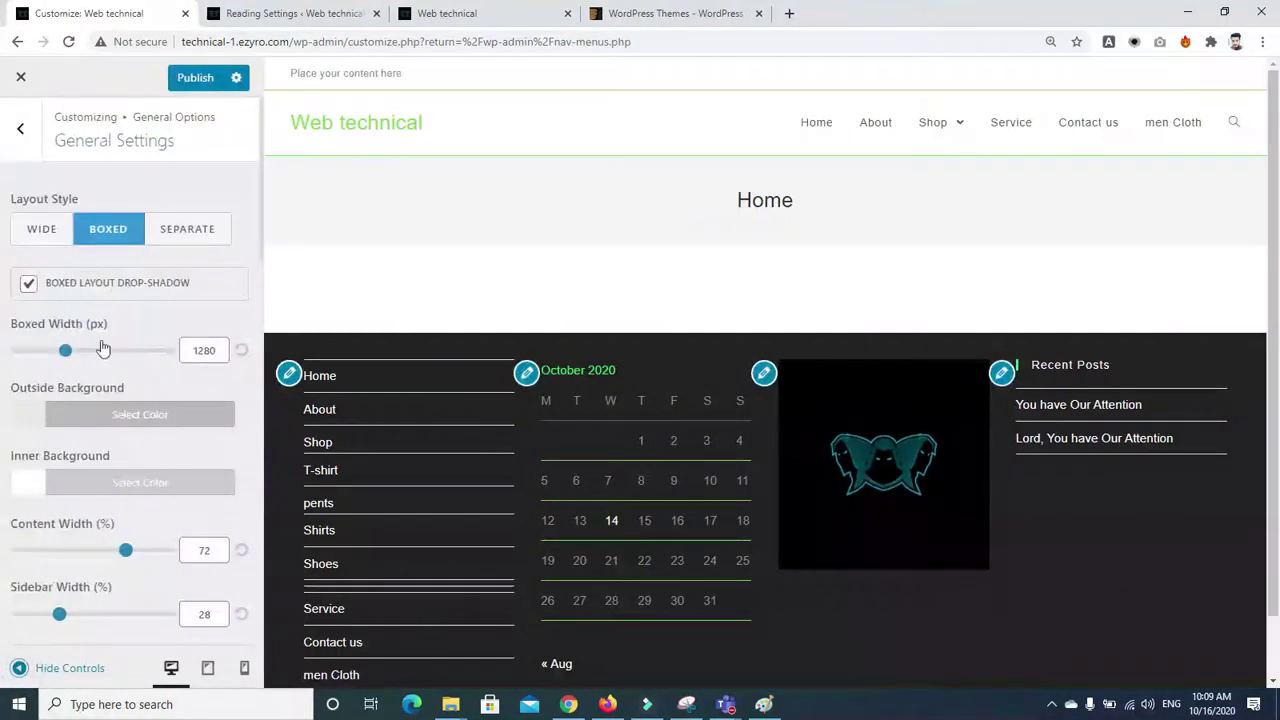
click(184, 232)
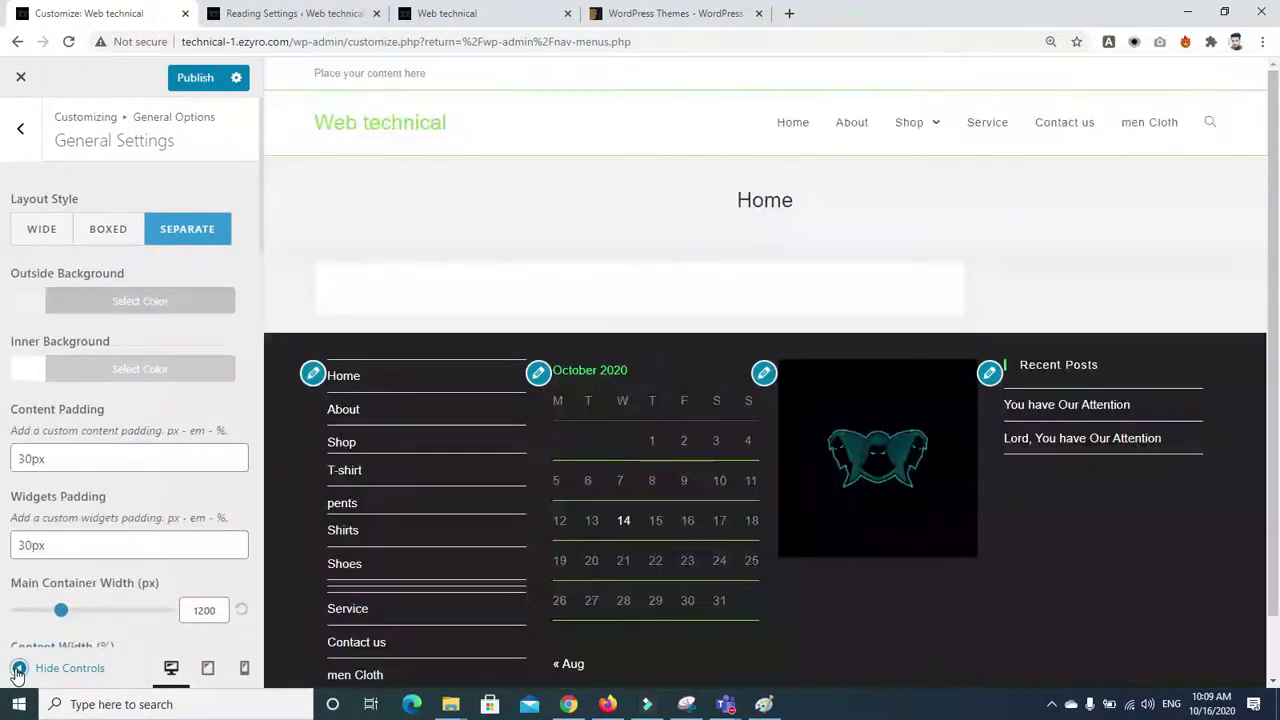
Check the Separate layout in the preview with the customizer controls hidden, and switch the layout style to Wide
click(18, 668)
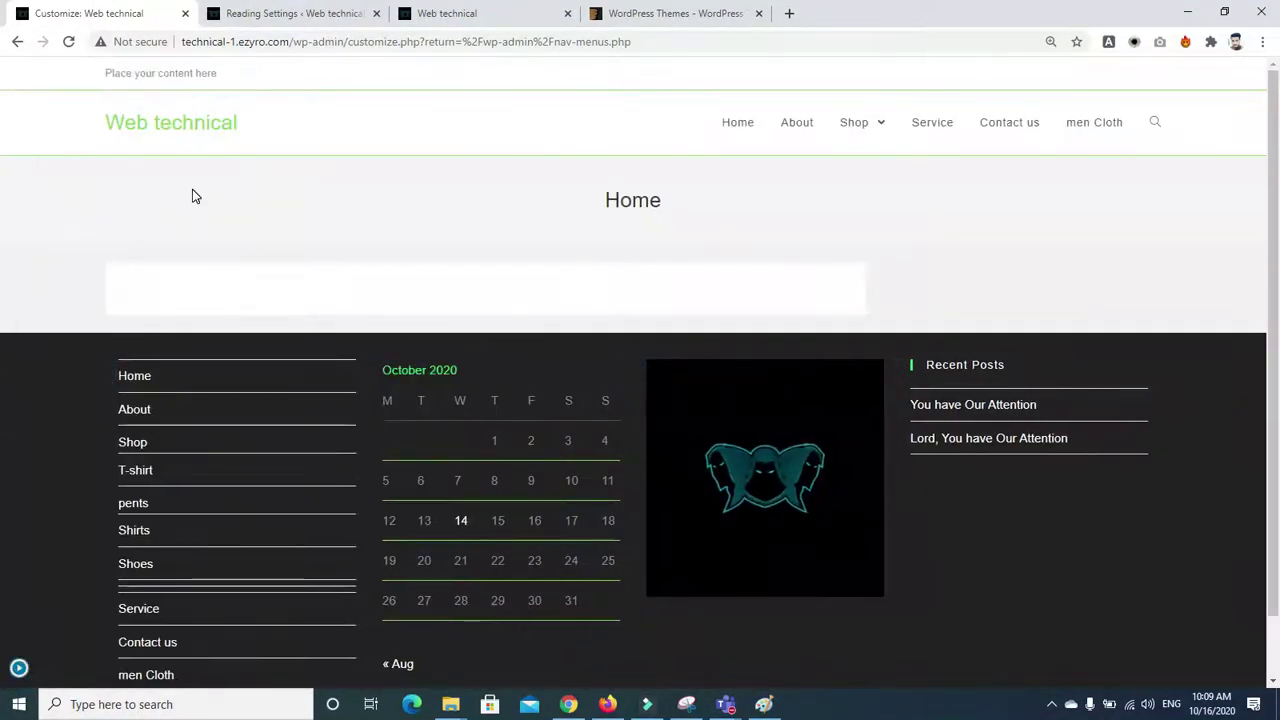
click(712, 122)
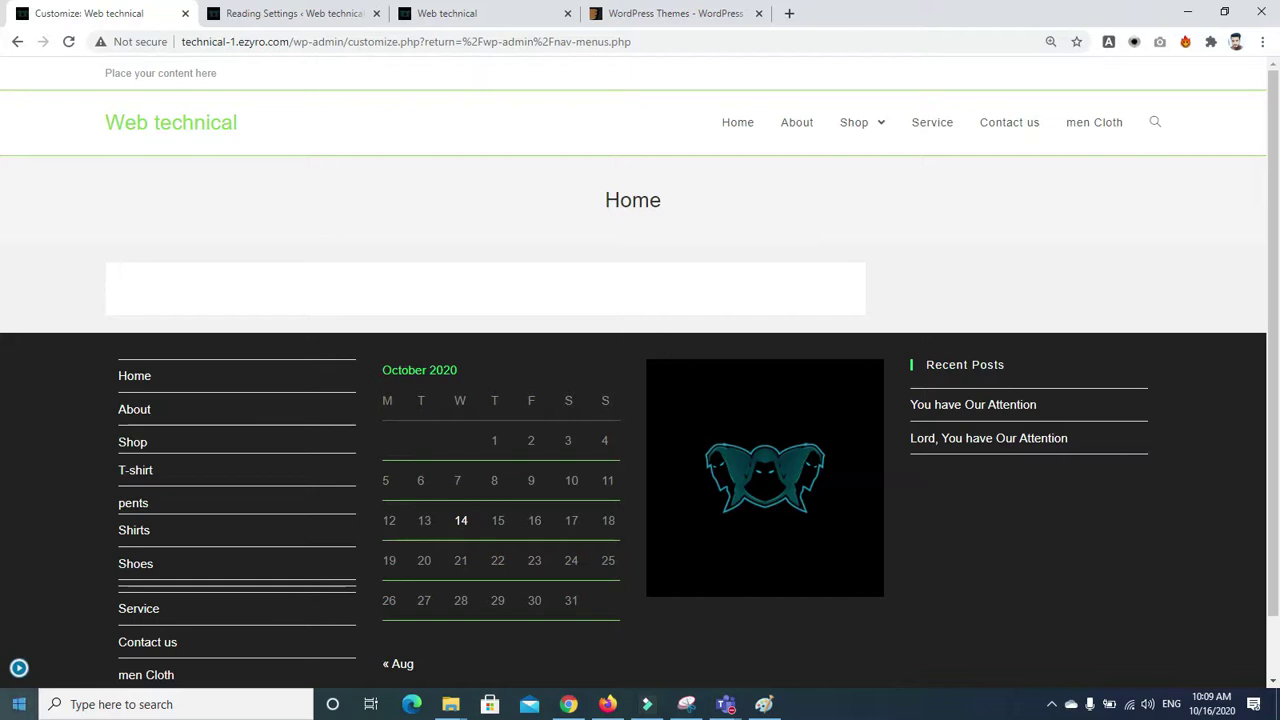
click(19, 668)
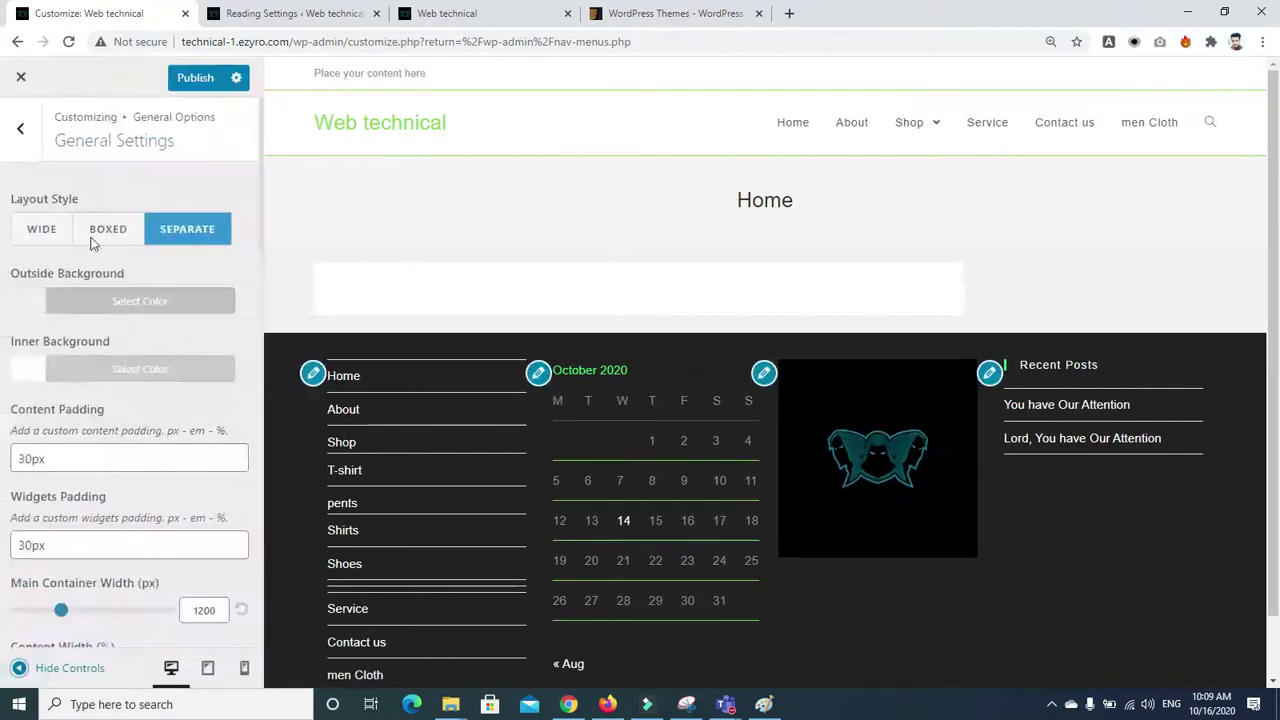
click(35, 231)
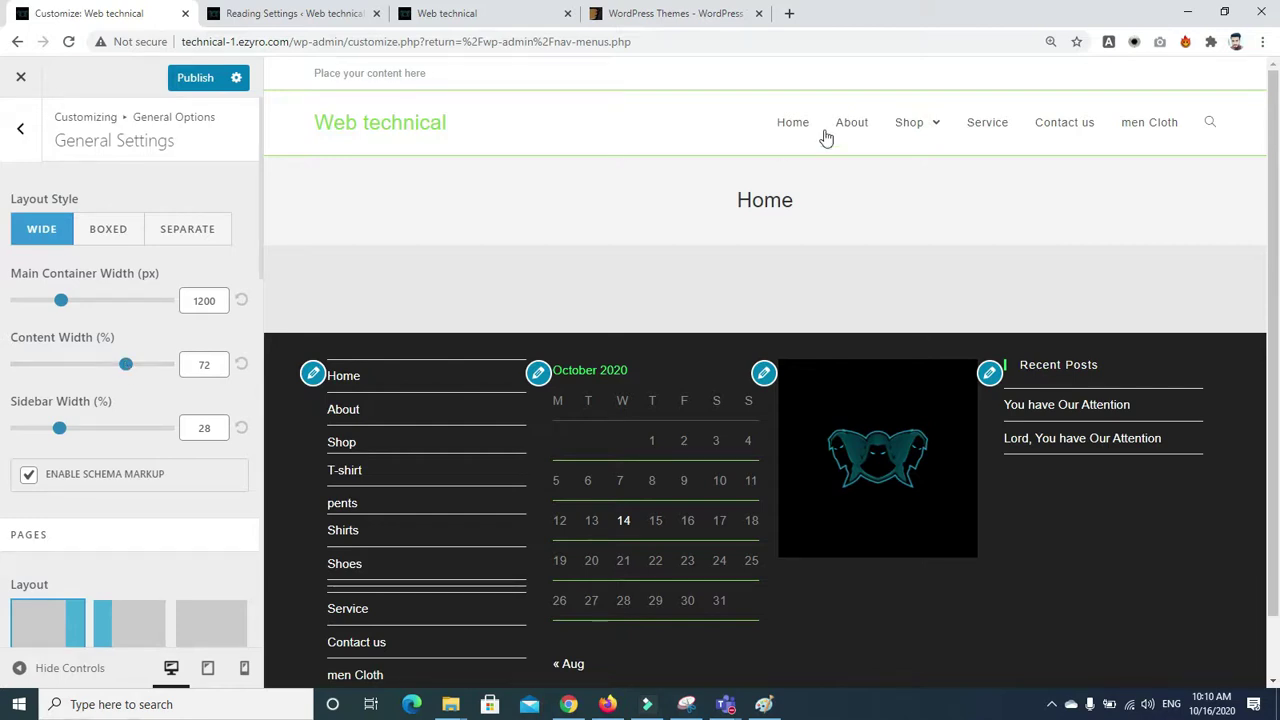
Try a larger Content Width and return it to 72%
mouse_move(126, 365)
mouse_down()
mouse_move(147, 370)
mouse_move(108, 367)
mouse_move(163, 366)
mouse_move(140, 367)
mouse_move(139, 355)
mouse_up()
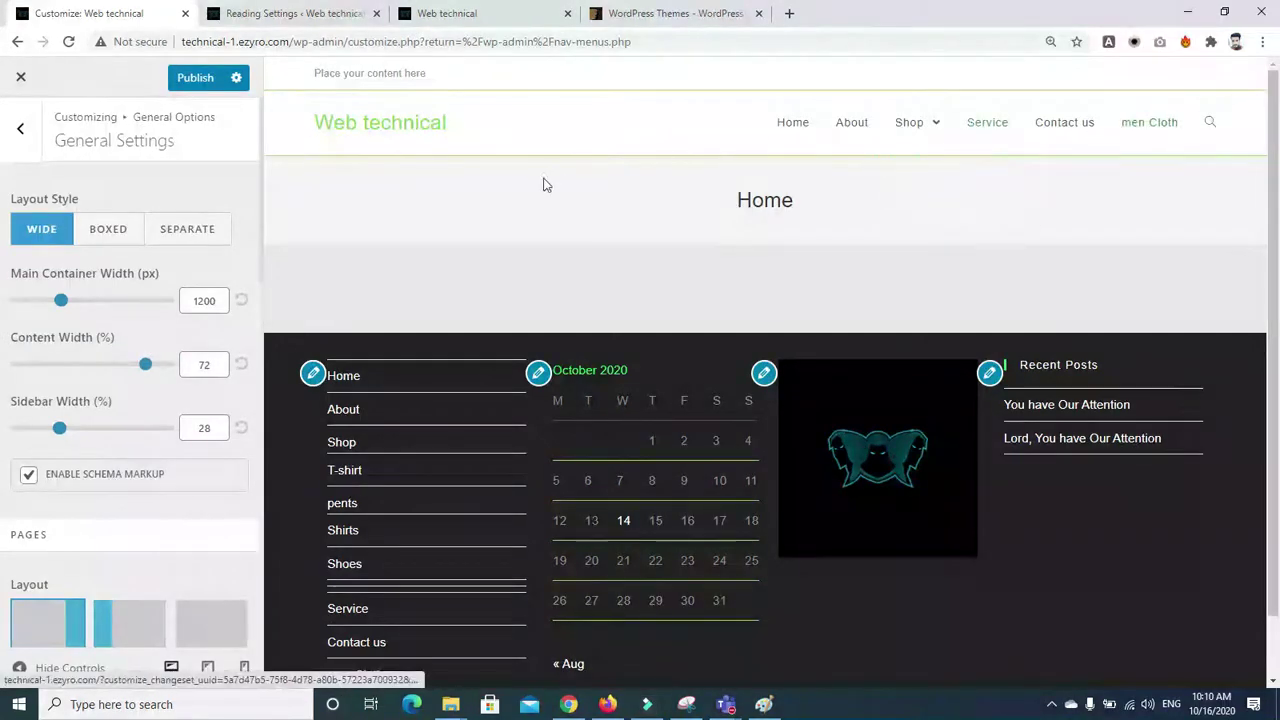
drag(145, 364, 125, 364)
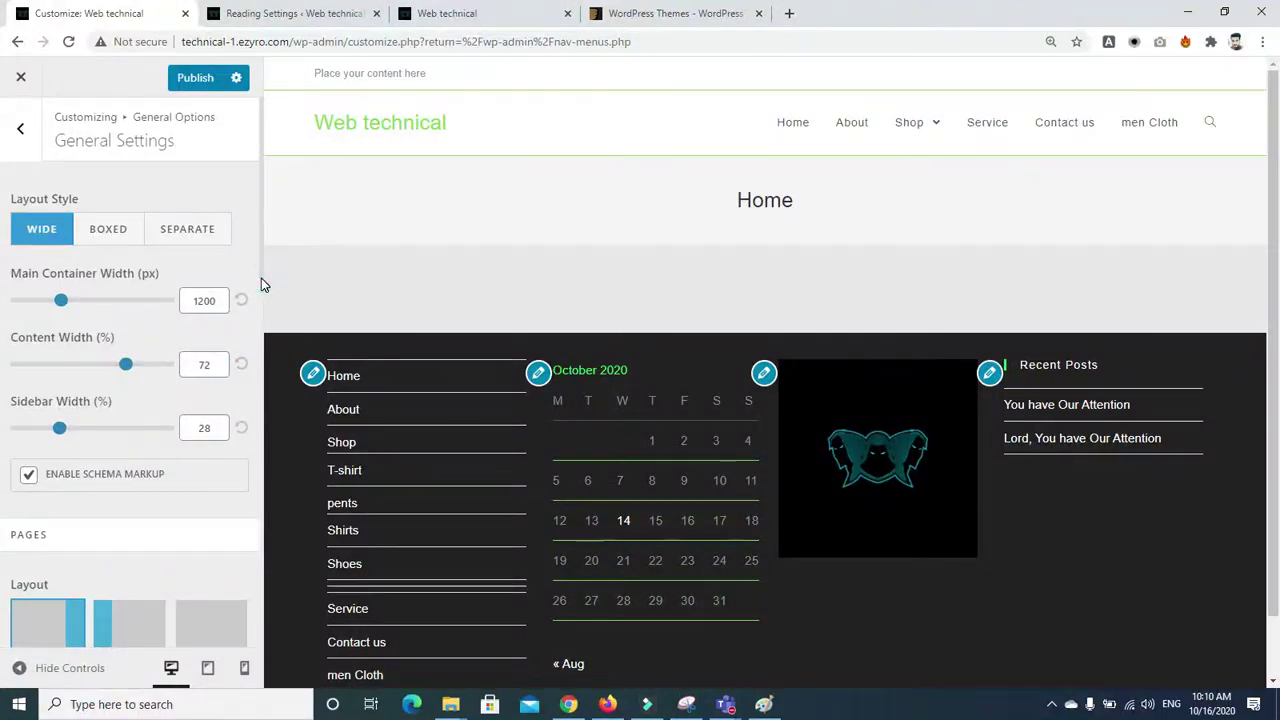
Try the Left Sidebar and Full Width layouts for pages, and set the layout back to Right Sidebar
scroll(177, 262, down, 1)
scroll(177, 264, down, 1)
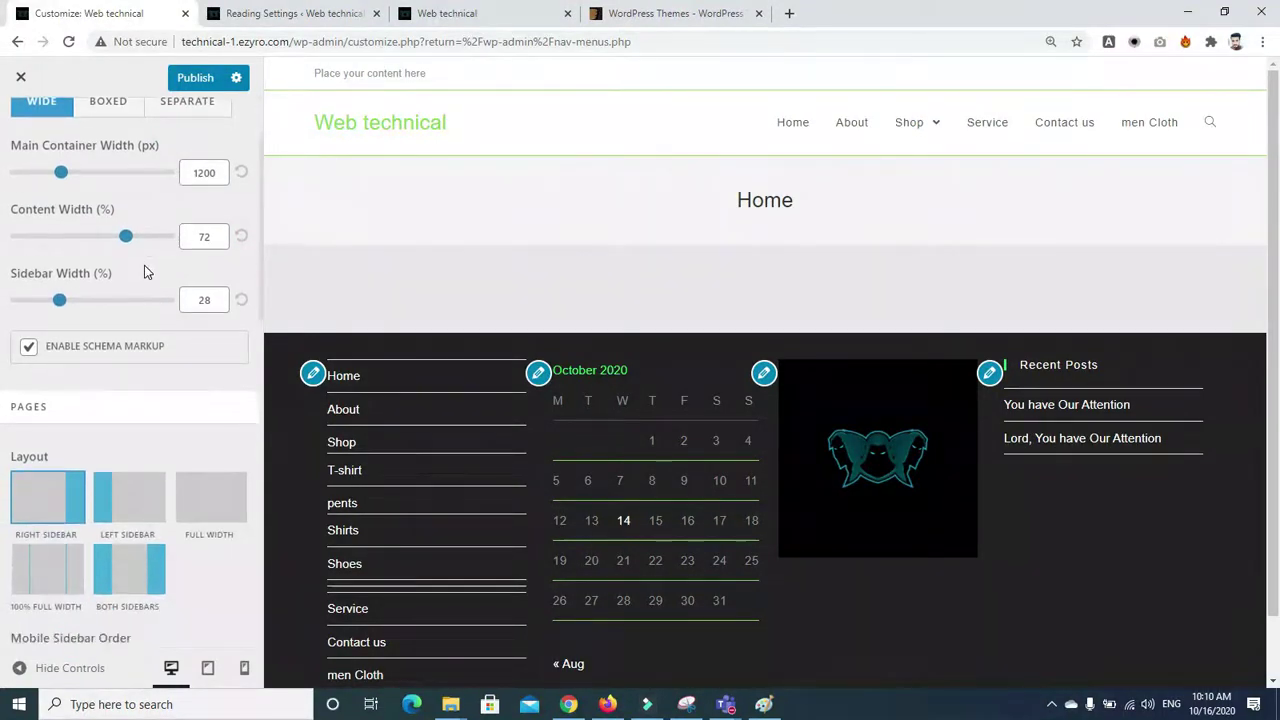
scroll(98, 370, down, 1)
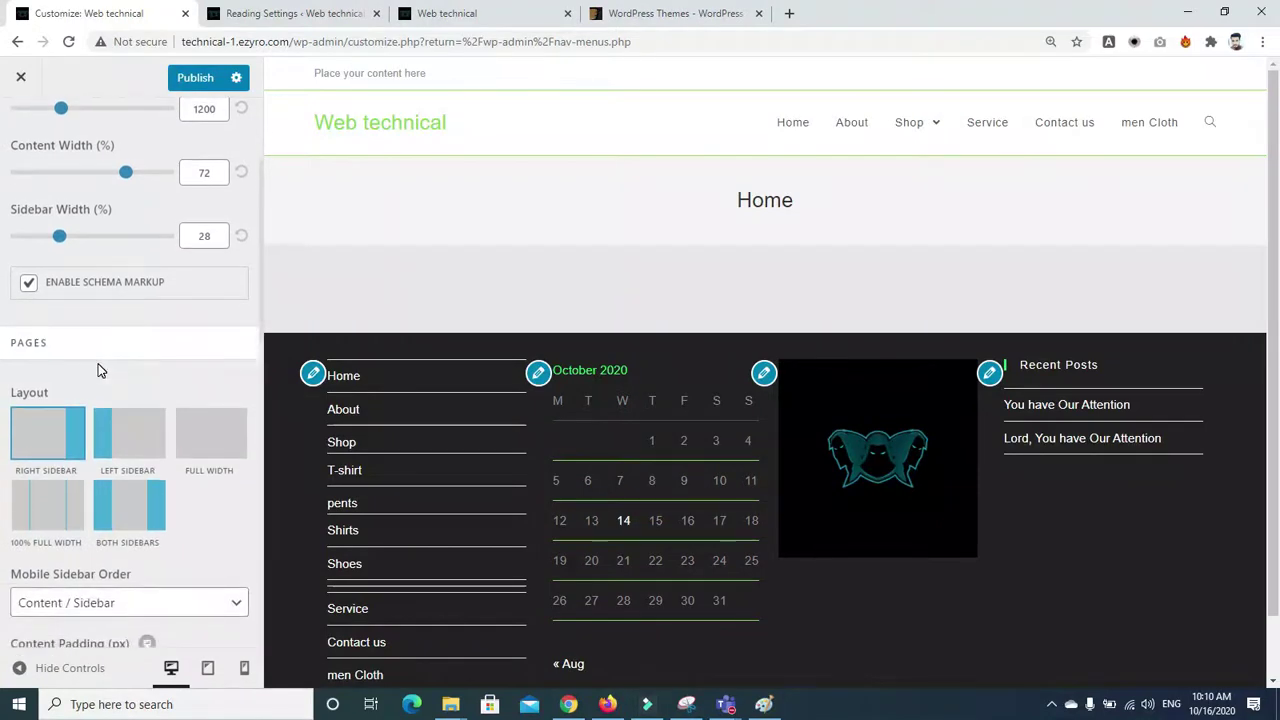
scroll(98, 370, down, 1)
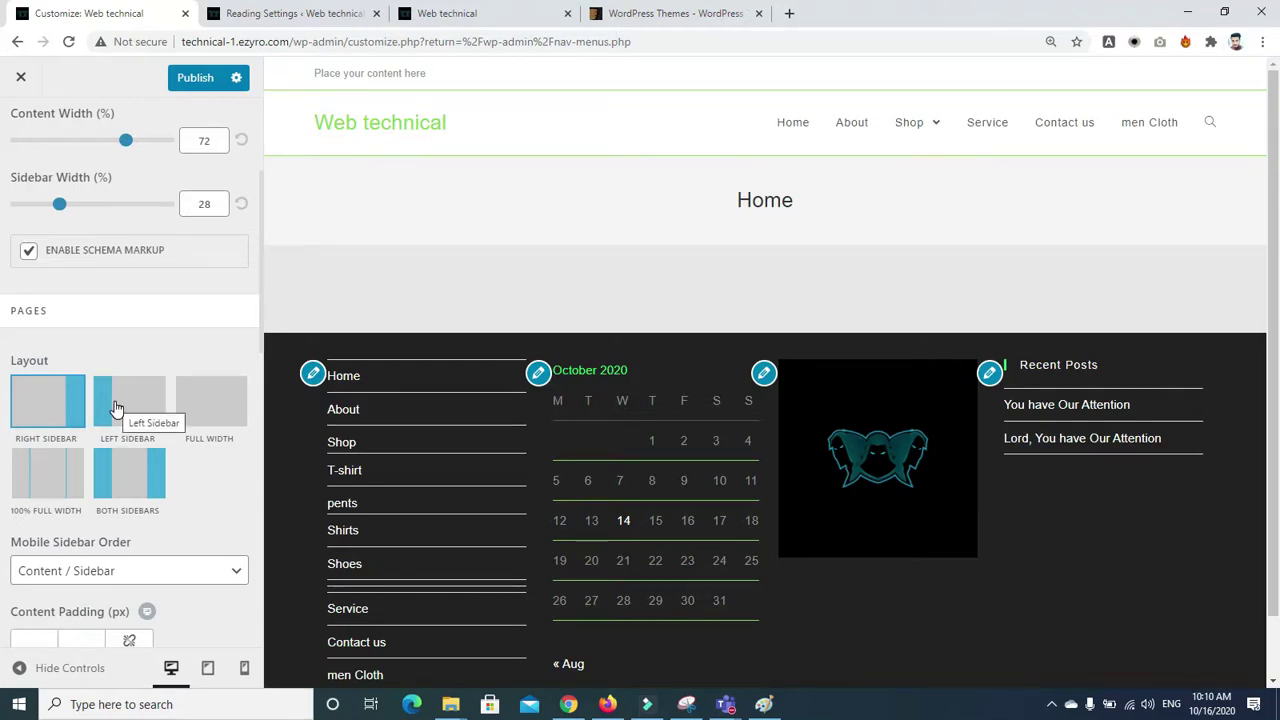
click(29, 416)
click(46, 410)
click(123, 408)
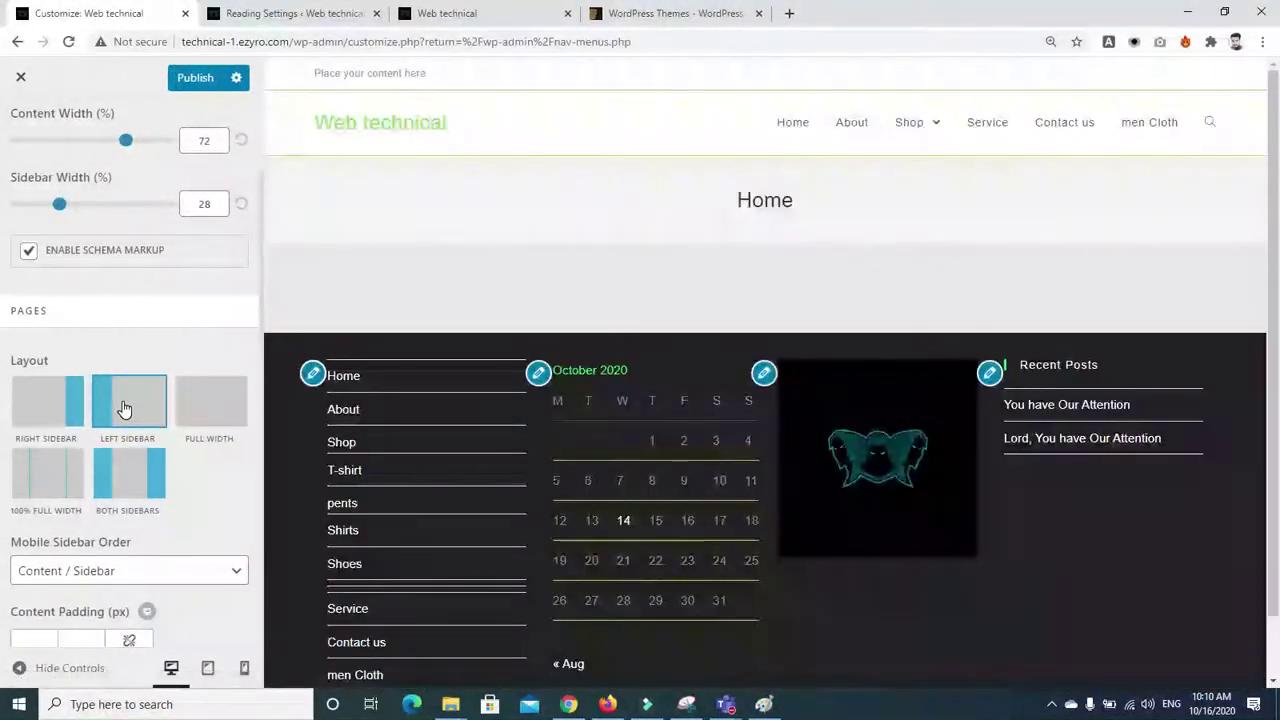
click(195, 403)
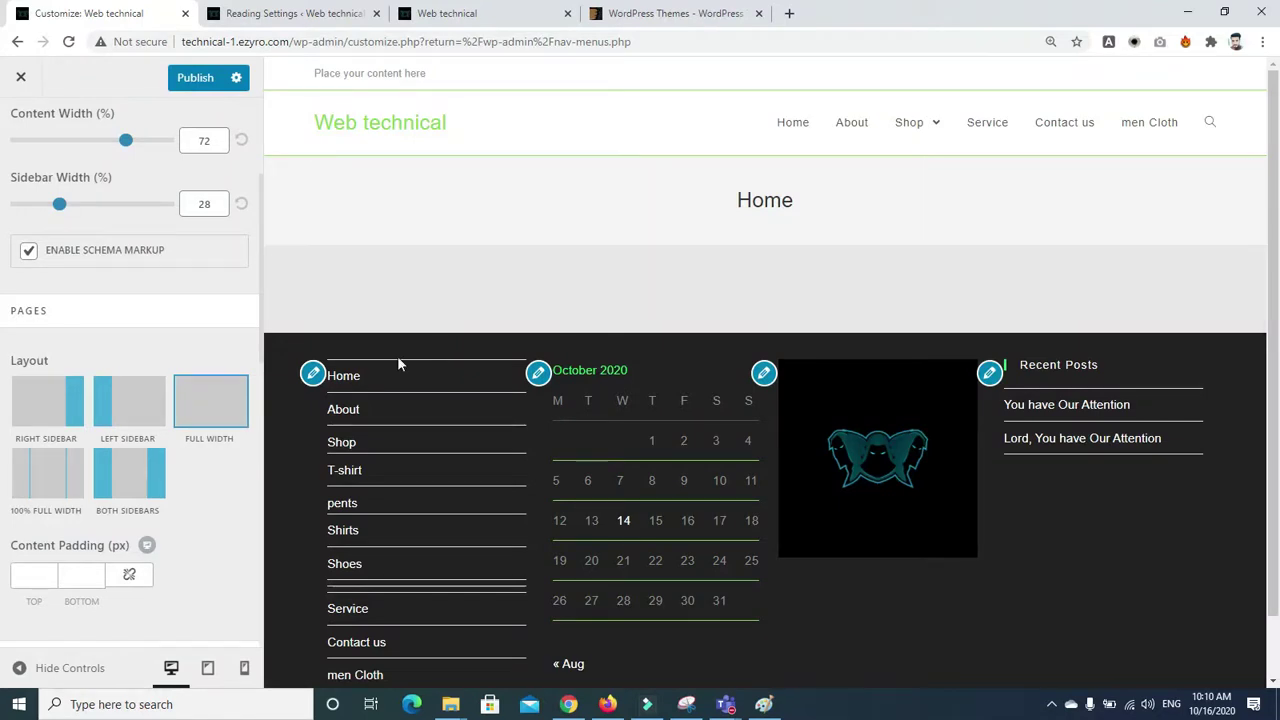
click(64, 405)
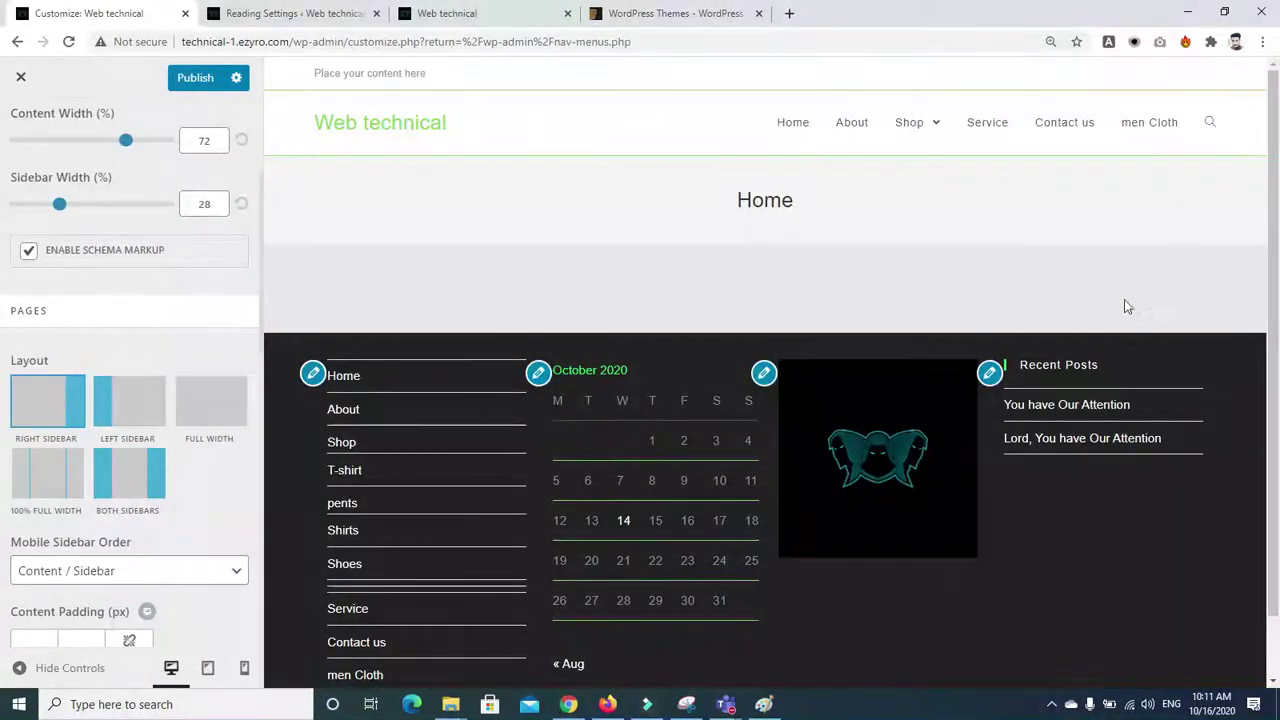
Try the Left Sidebar, Both Sidebars and Full Width page layouts in the preview, and restore Right Sidebar
click(130, 423)
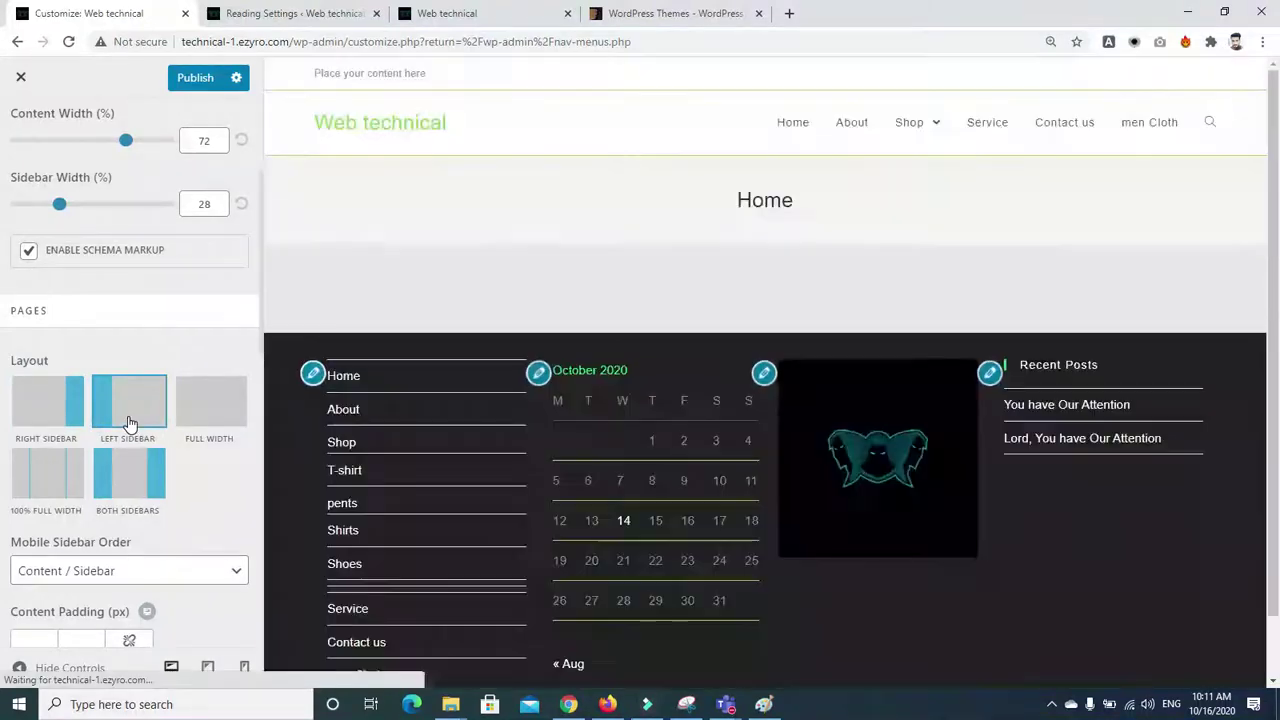
click(128, 472)
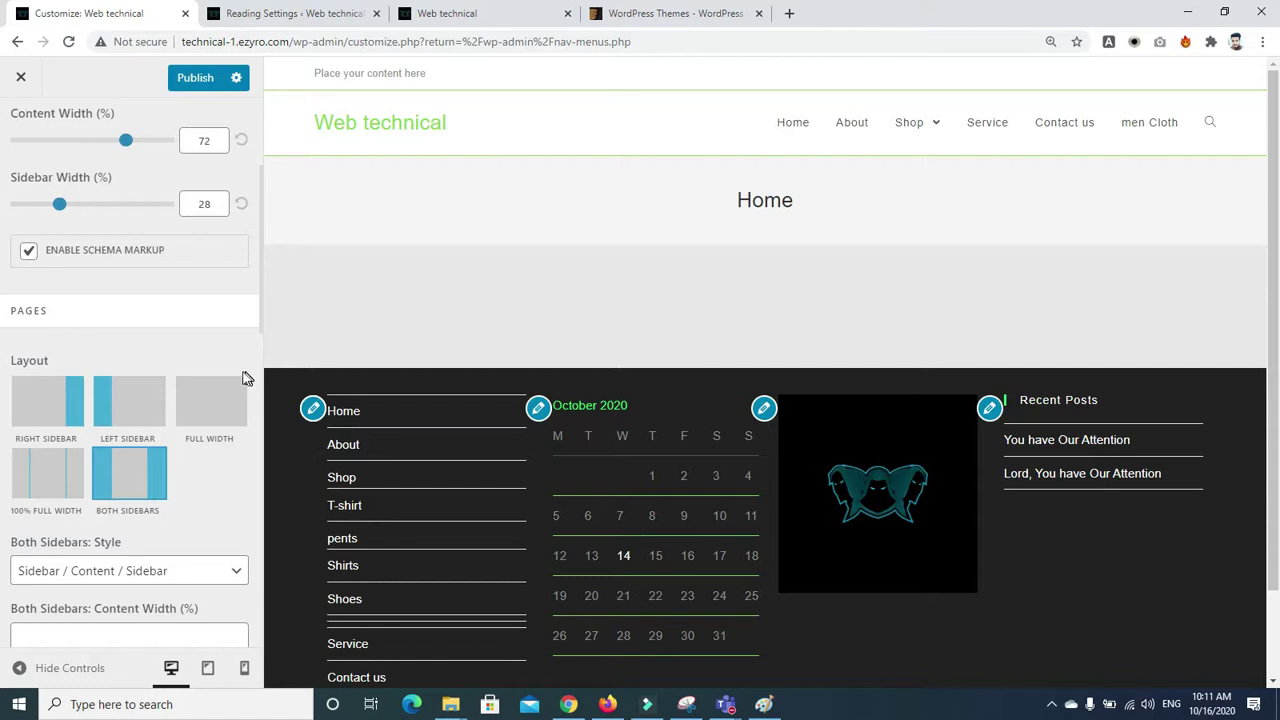
click(196, 404)
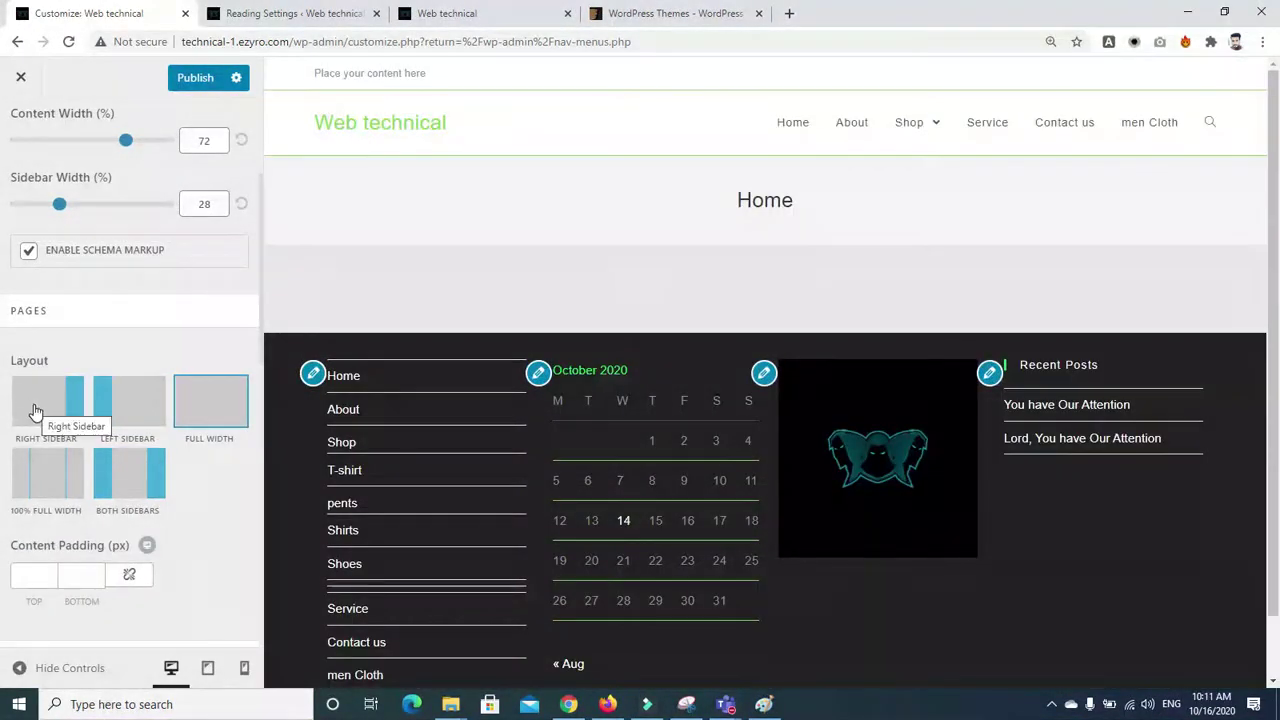
click(36, 410)
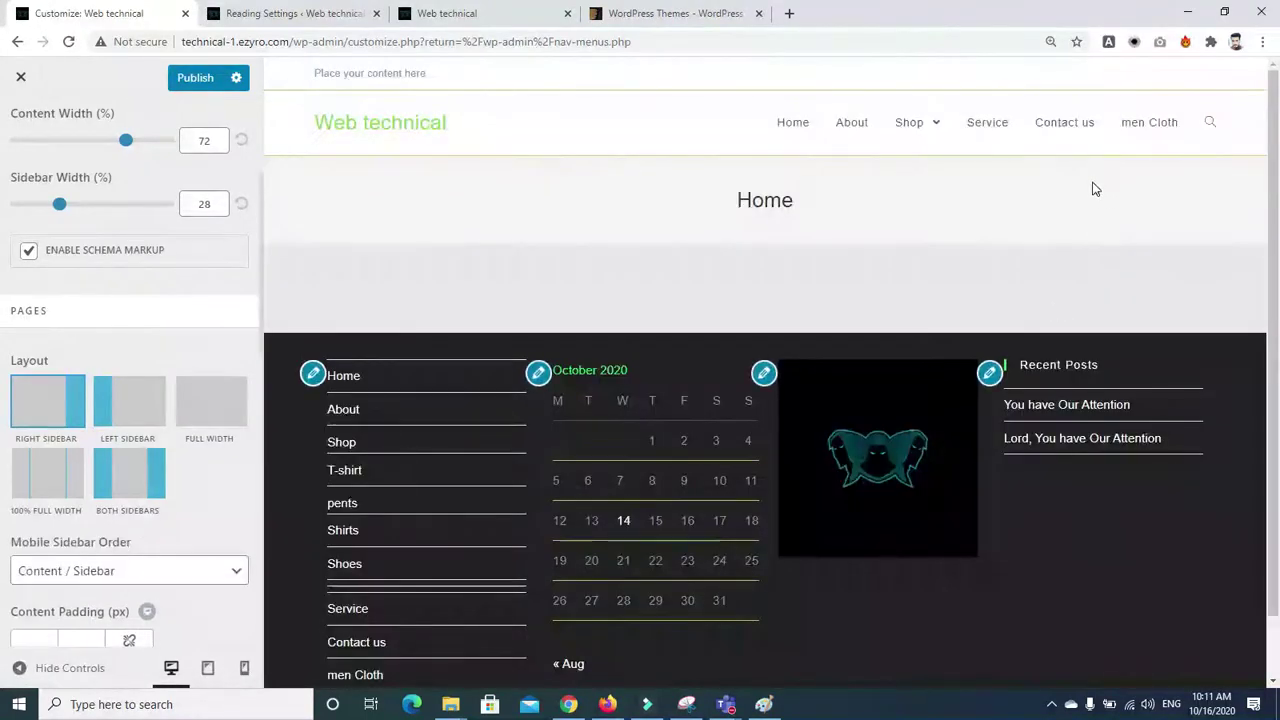
click(261, 282)
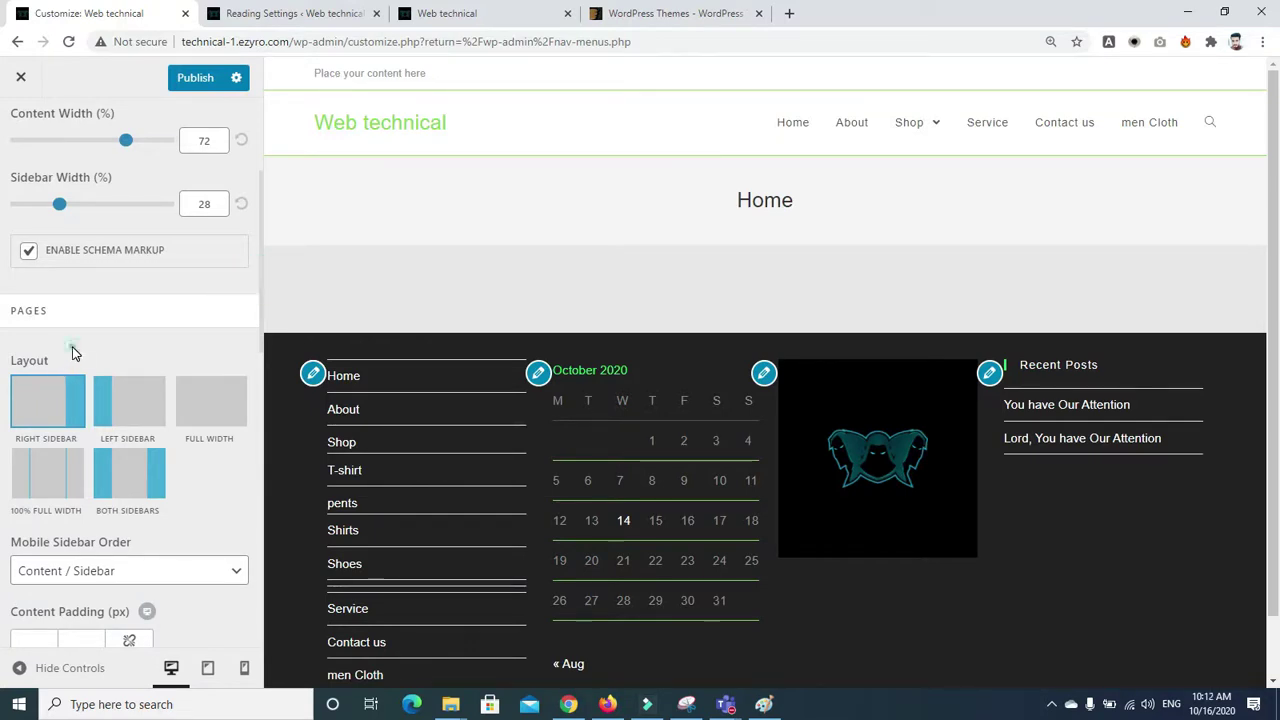
Enable OpenGraph at the end of the General Settings section
scroll(72, 352, down, 3)
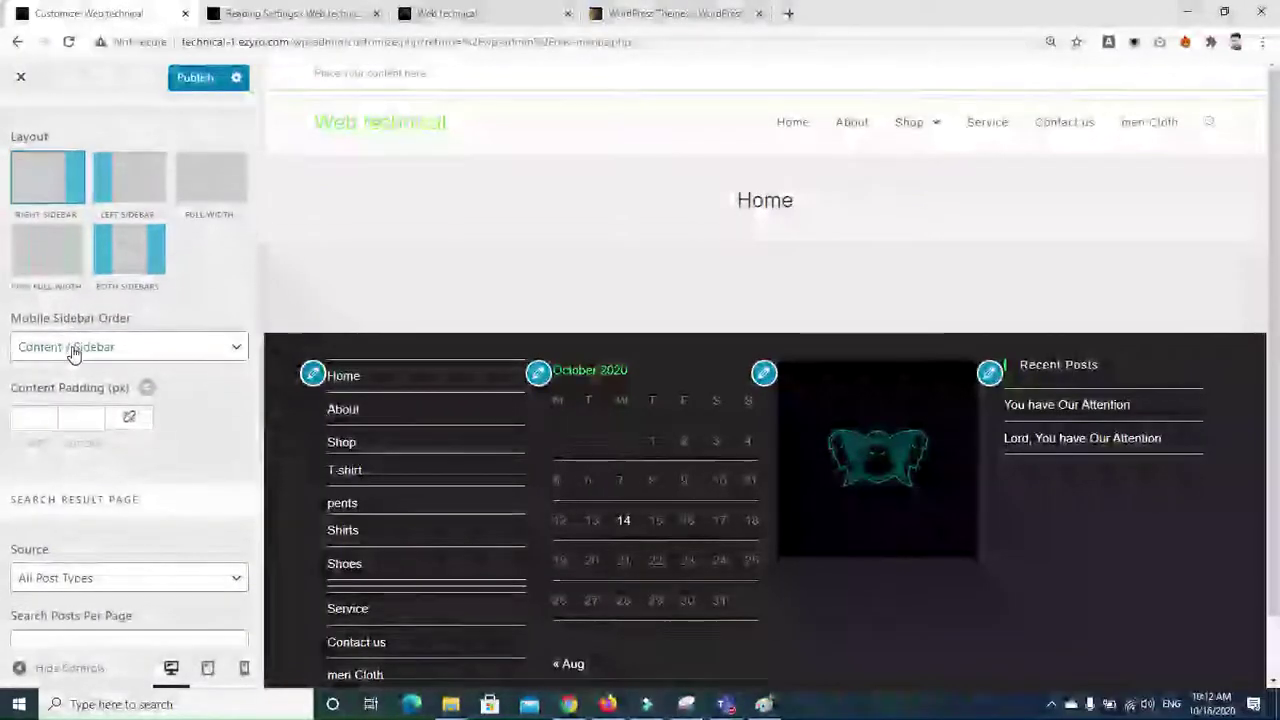
scroll(73, 350, down, 1)
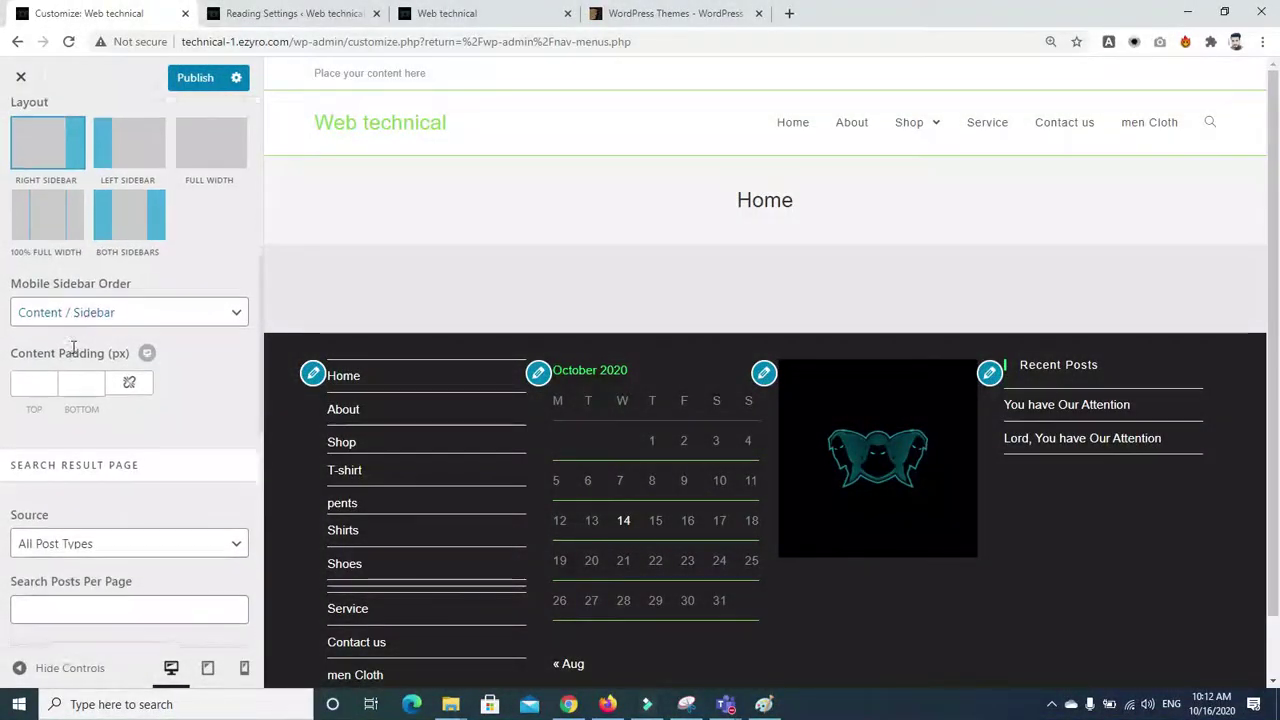
scroll(73, 350, down, 4)
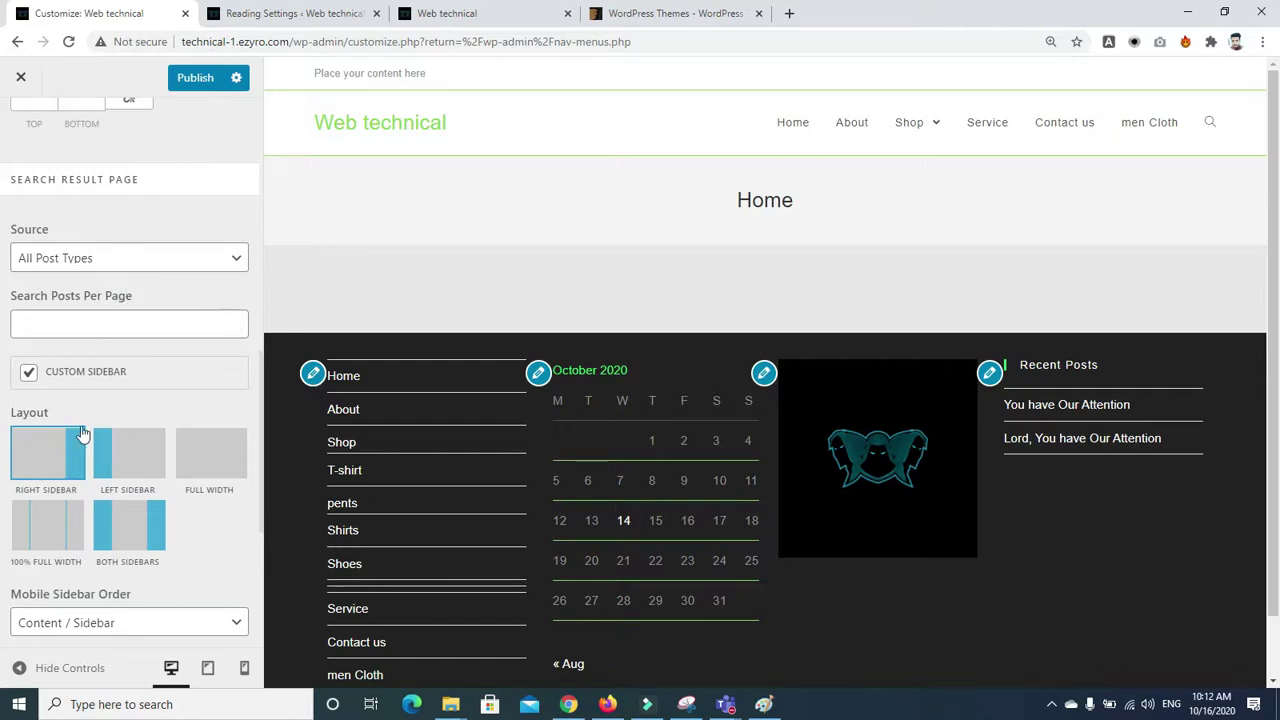
scroll(105, 401, down, 5)
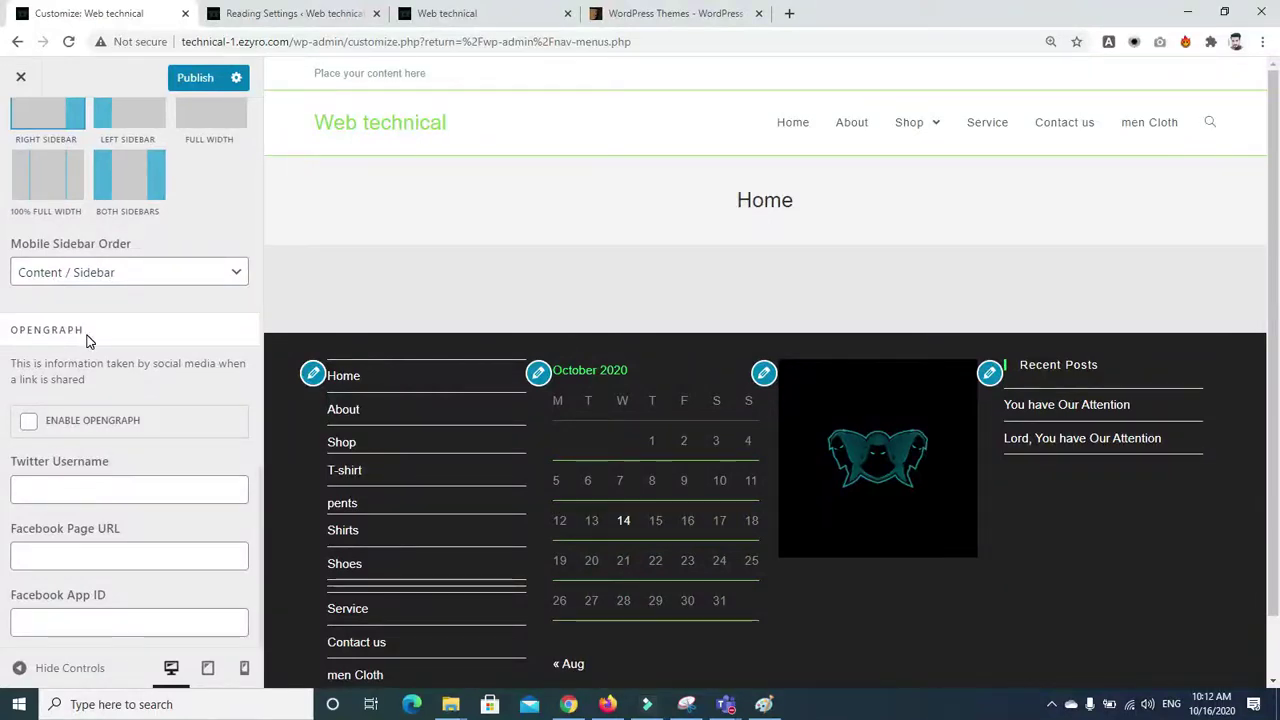
click(27, 422)
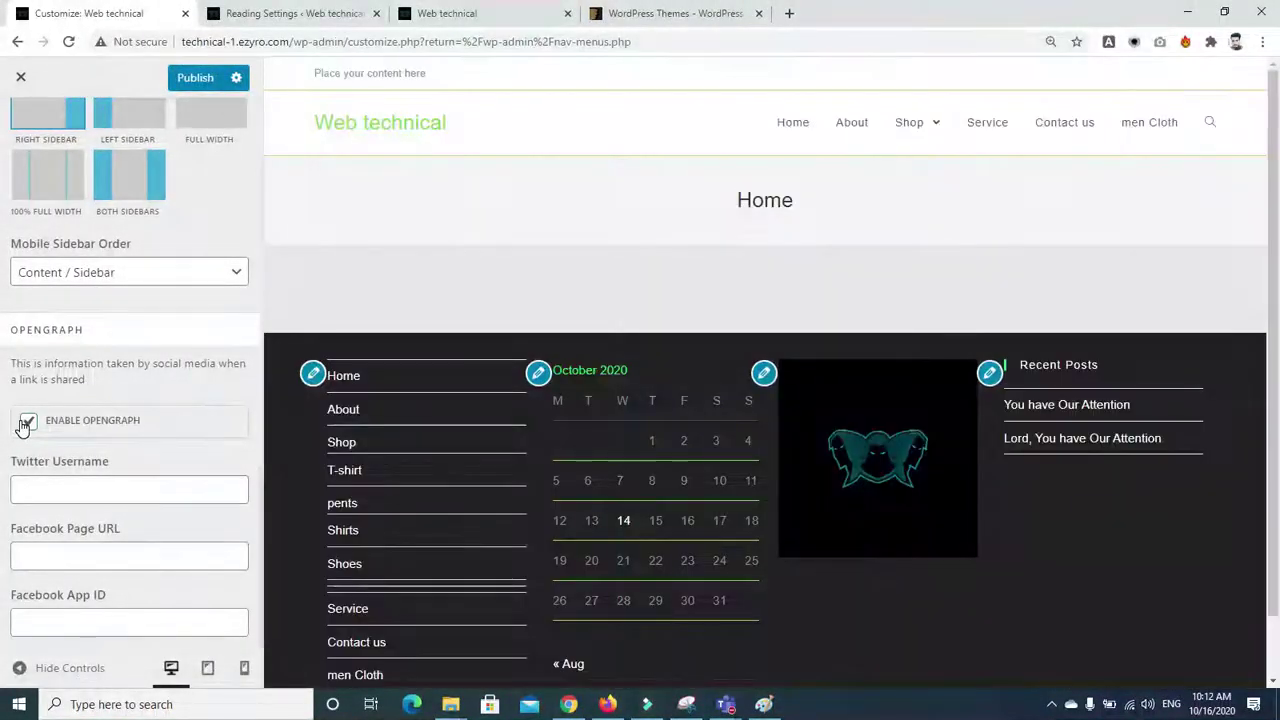
Fill the OpenGraph fields with sample text: Twitter Username uhu7, Facebook Page URL tvtf and Facebook App ID y6f6f
click(31, 491)
text(uhu7)
key(Tab)
text(tvtt)
key(Tab)
text(y6f6f)
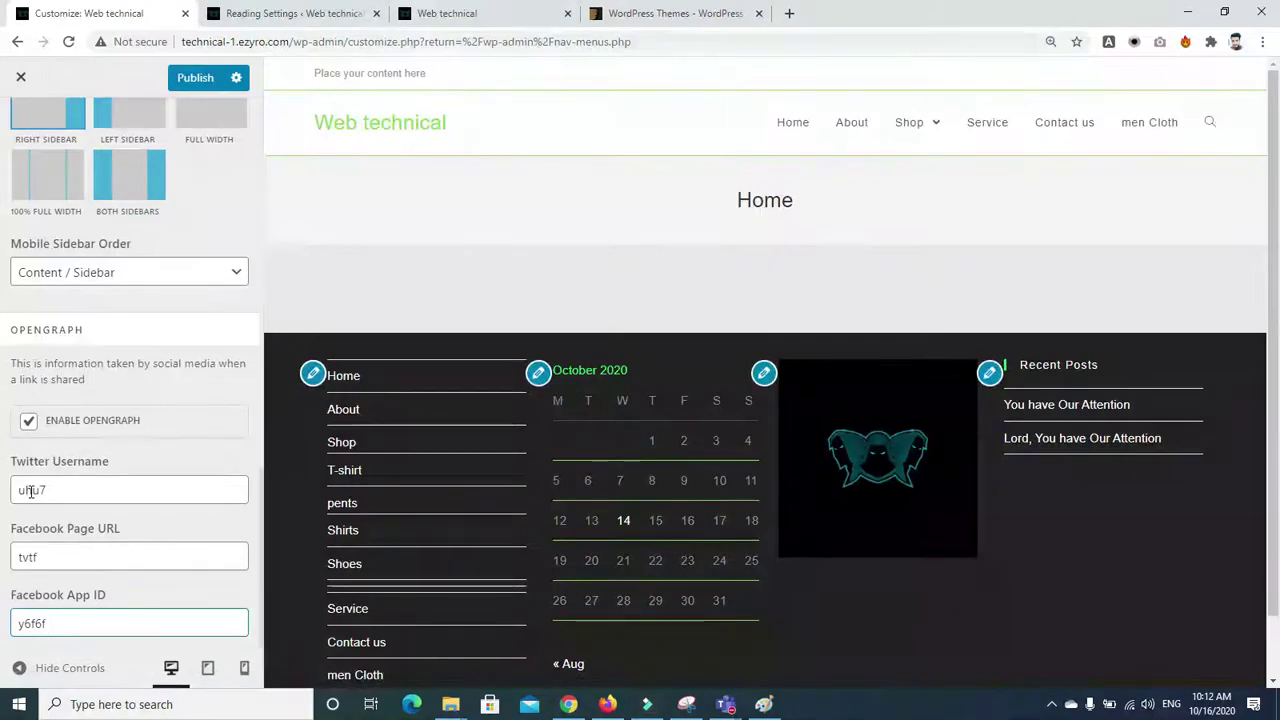
Clear the sample text from the Facebook App ID, Facebook Page URL and Twitter Username fields
key(BackSpace)
key(BackSpace)
key(BackSpace)
key(BackSpace)
key(BackSpace)
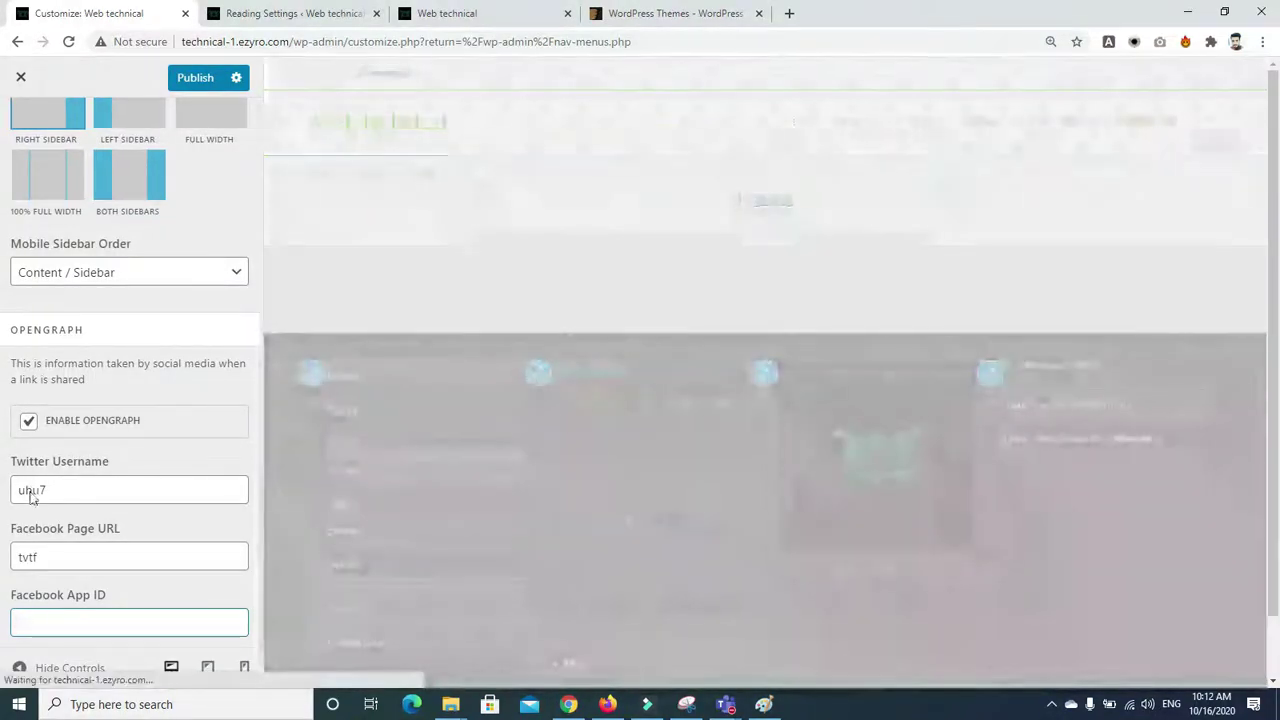
click(62, 566)
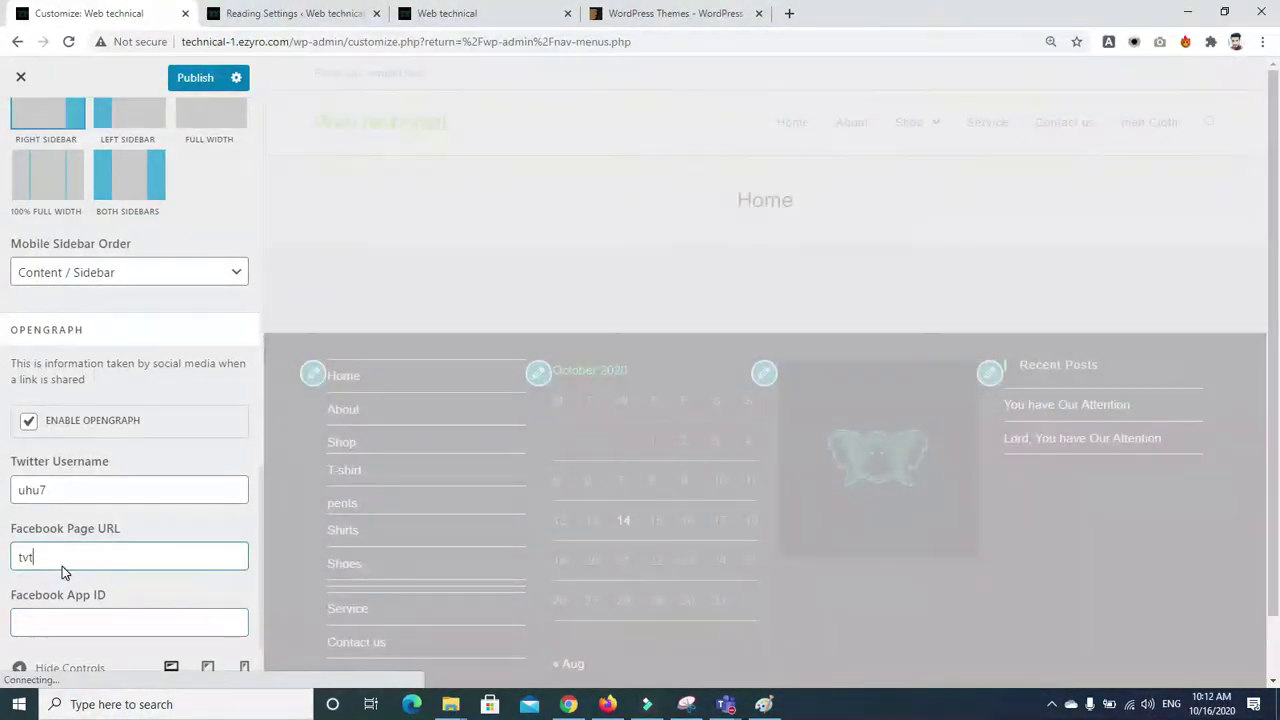
click(67, 500)
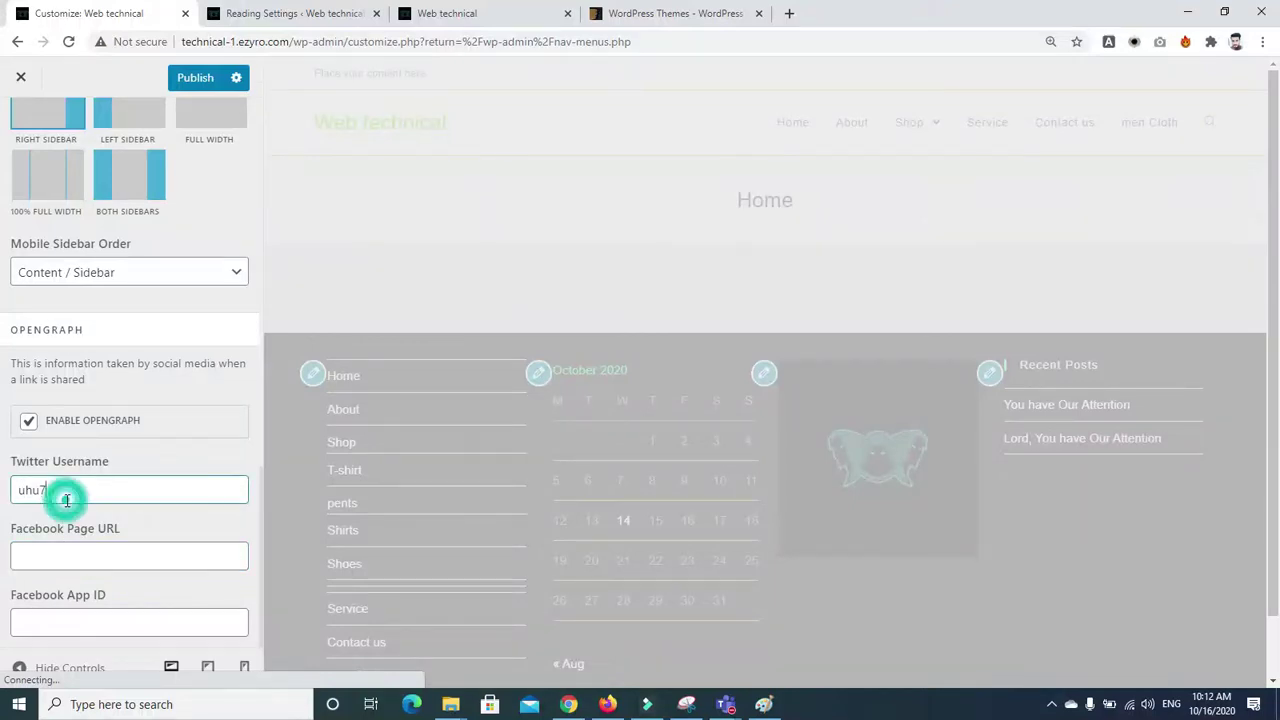
key(BackSpace)
key(BackSpace)
key(BackSpace)
key(BackSpace)
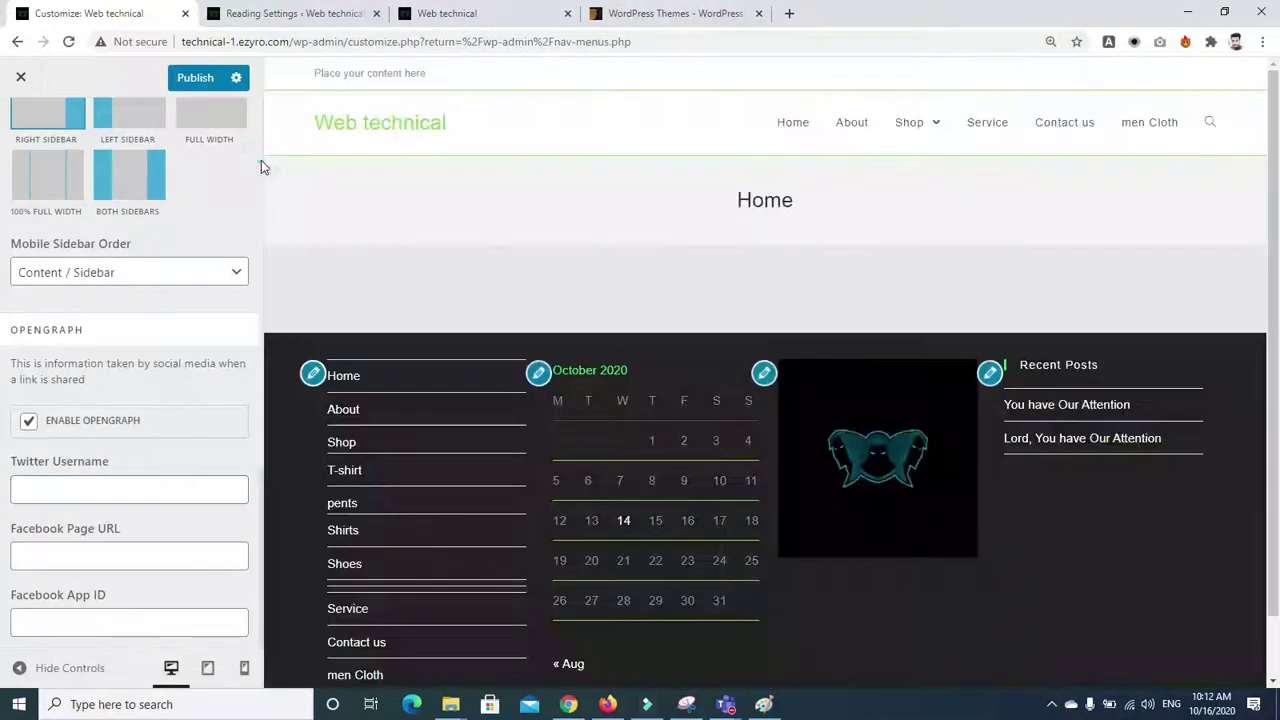
Leave General Settings and open the Page Title section of General Options
scroll(249, 172, up, 3)
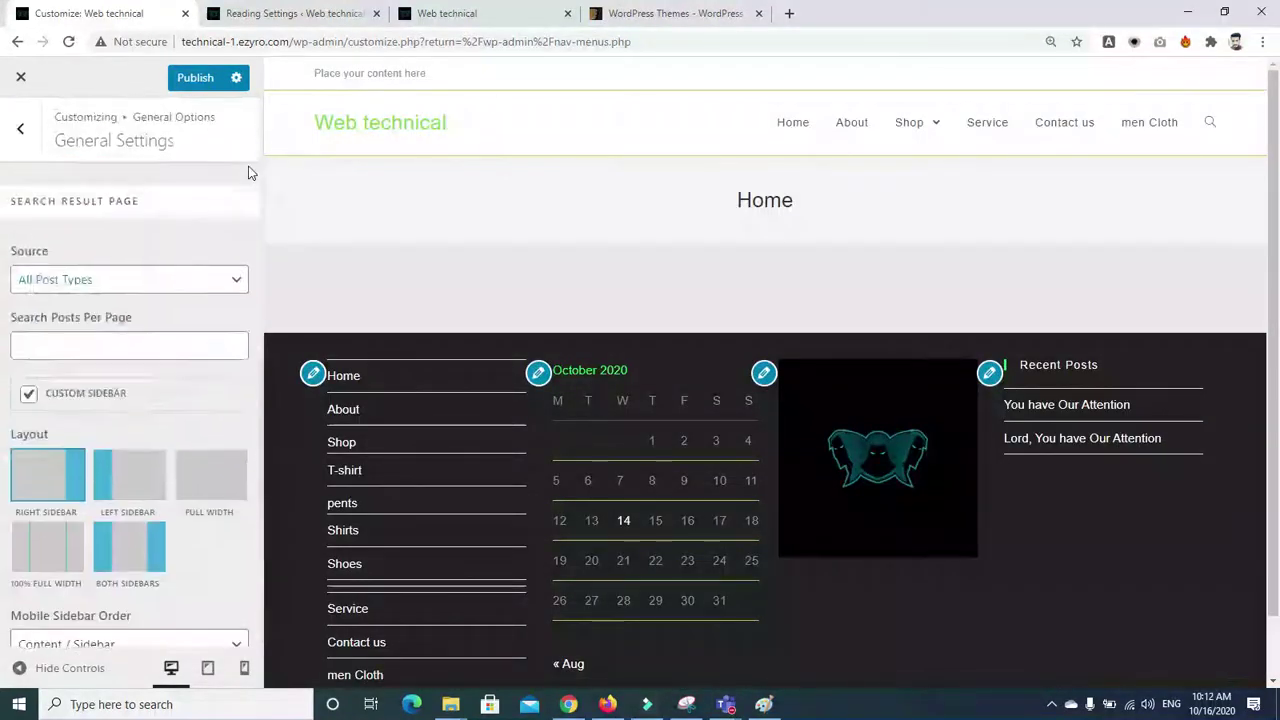
scroll(249, 172, up, 3)
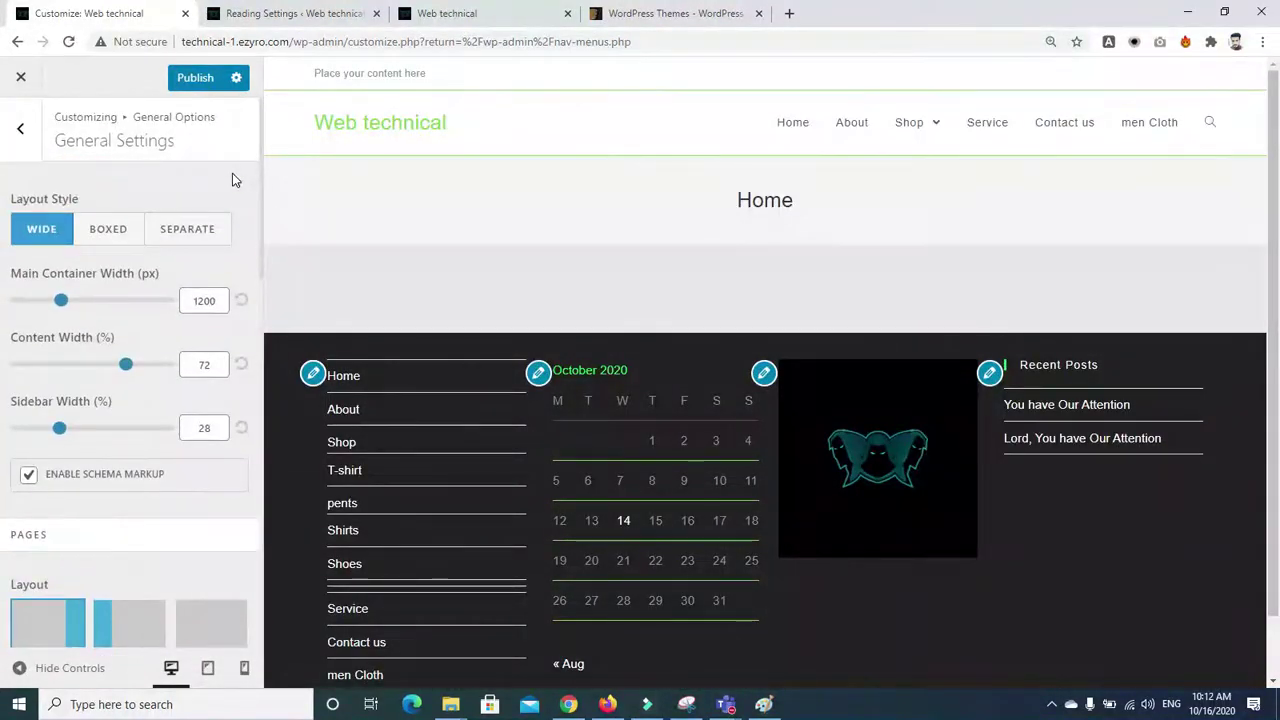
click(19, 130)
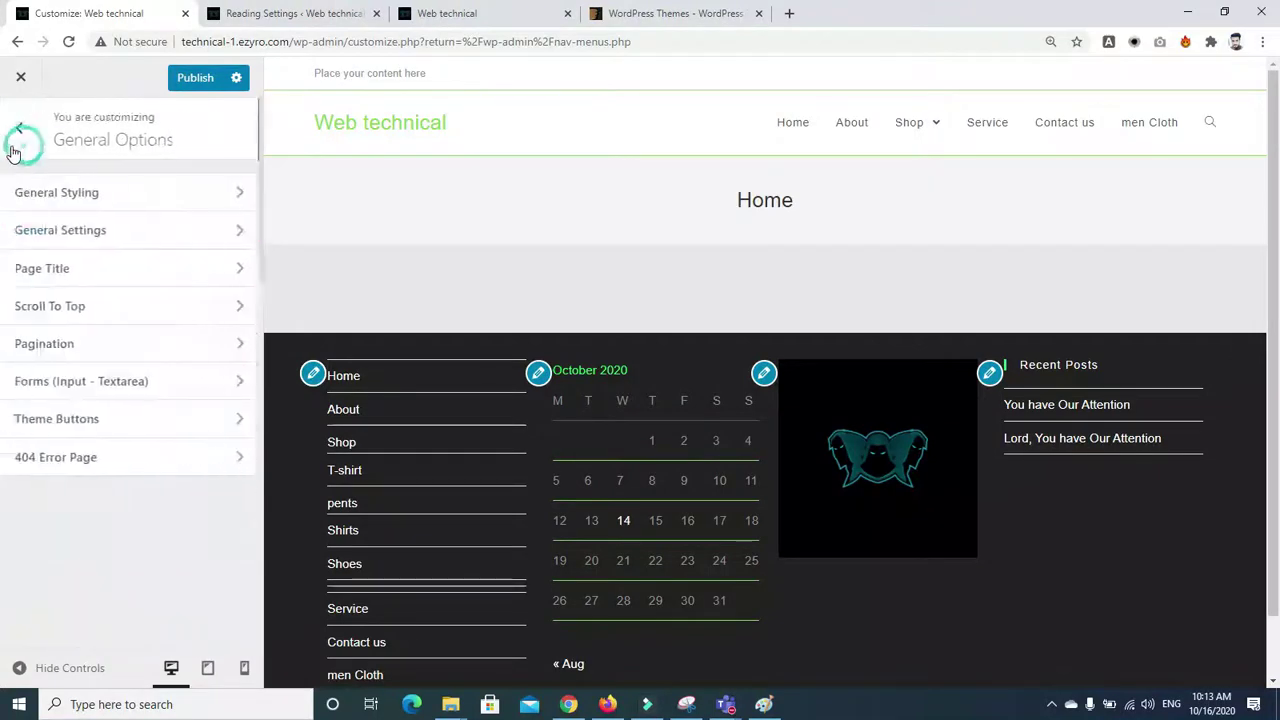
click(86, 272)
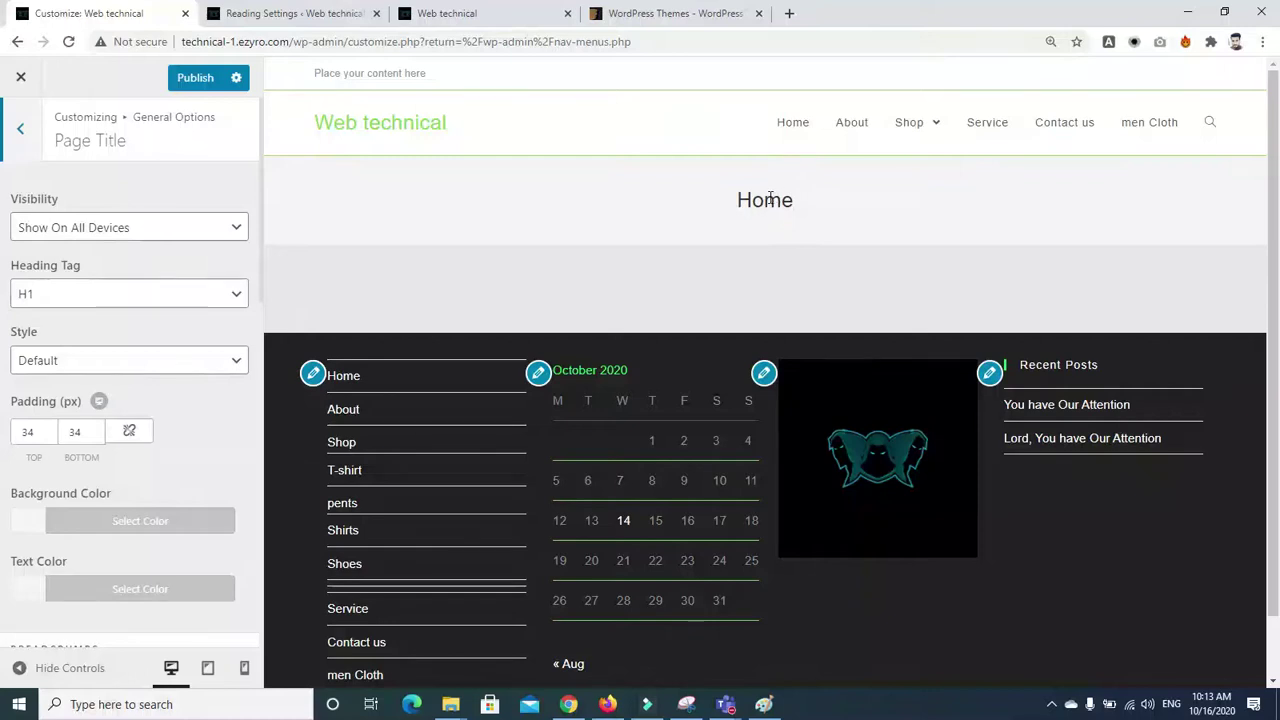
Set the page title's heading tag to H5 and its visibility to Hide On Tablet & Mobile
click(189, 294)
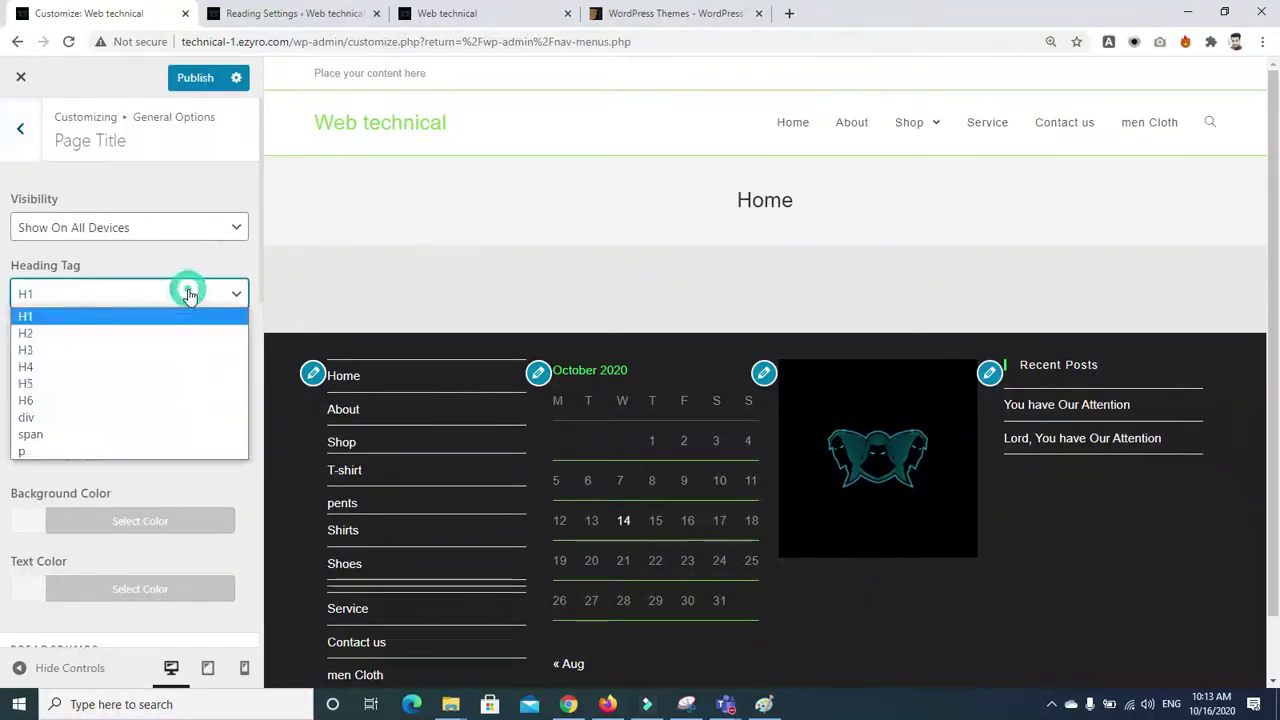
click(52, 383)
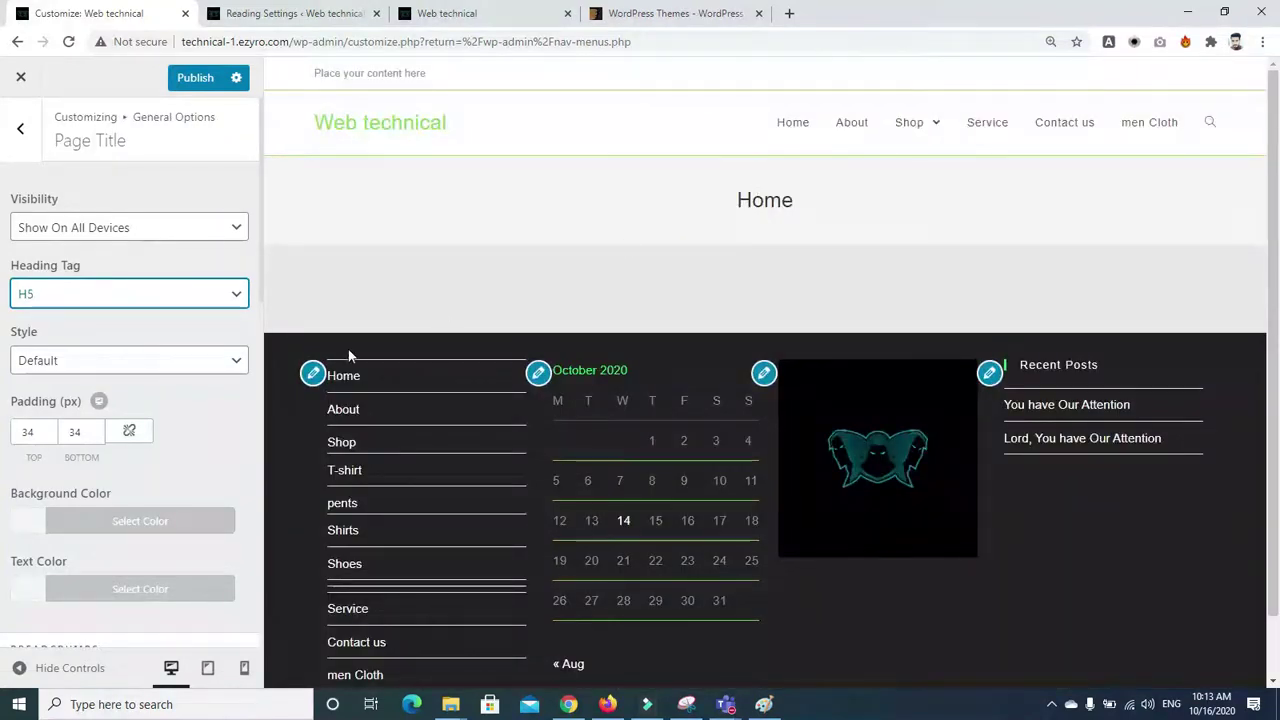
click(224, 228)
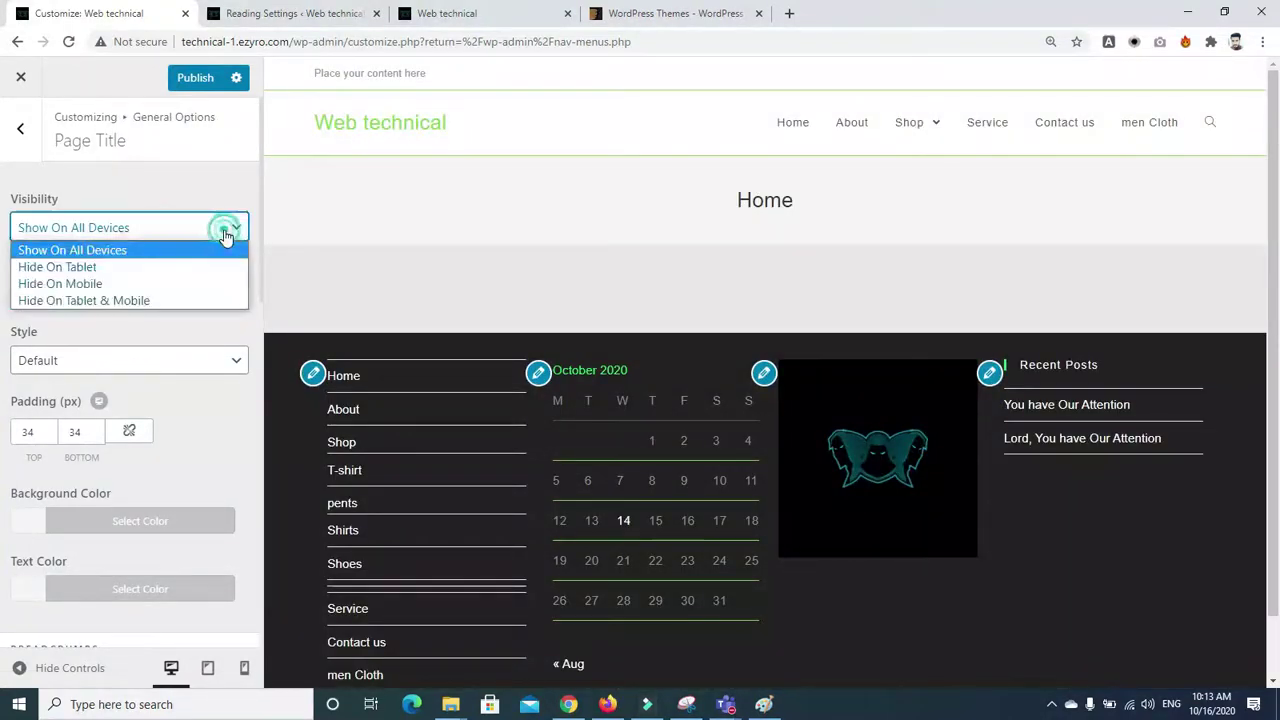
click(93, 302)
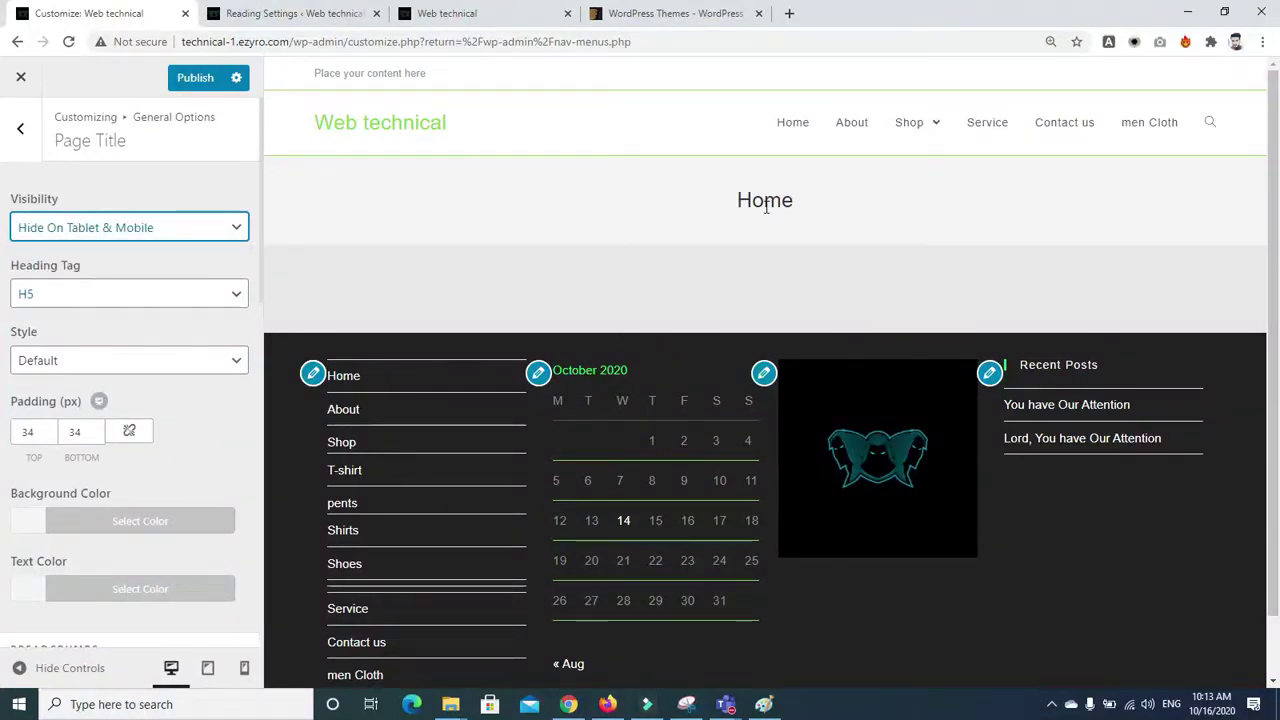
Select the Default style for the page title
click(144, 360)
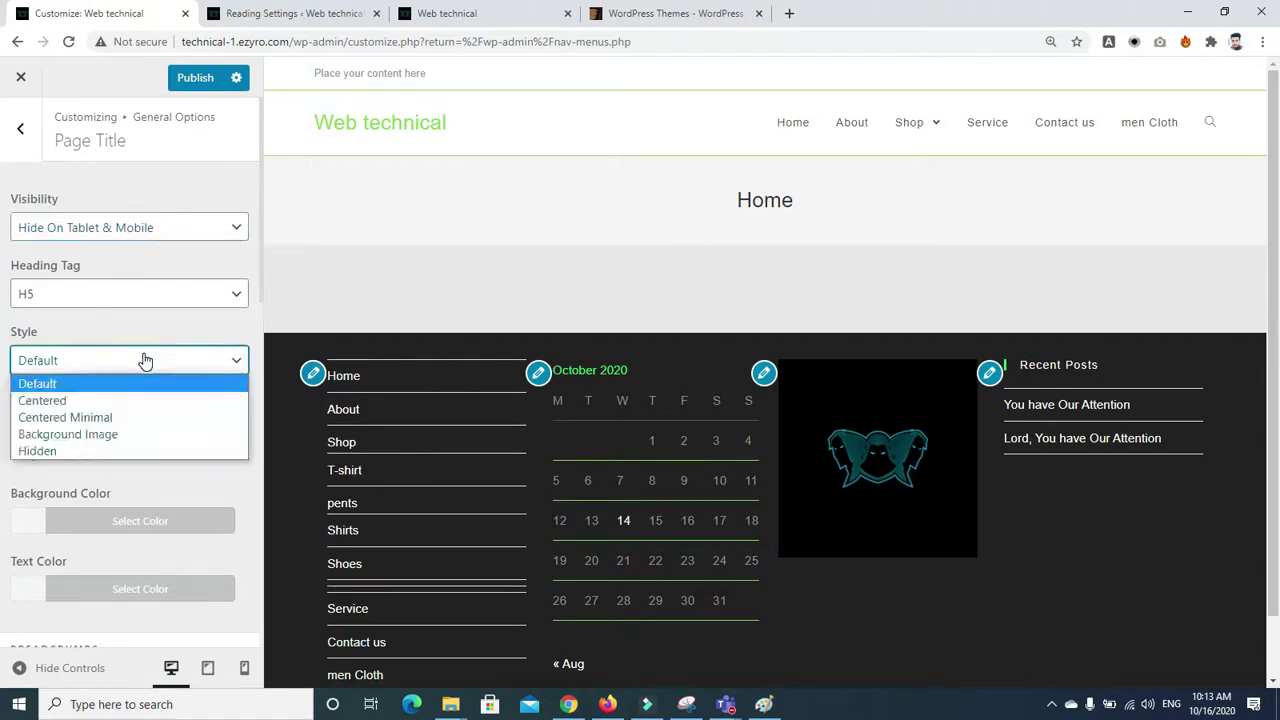
click(65, 383)
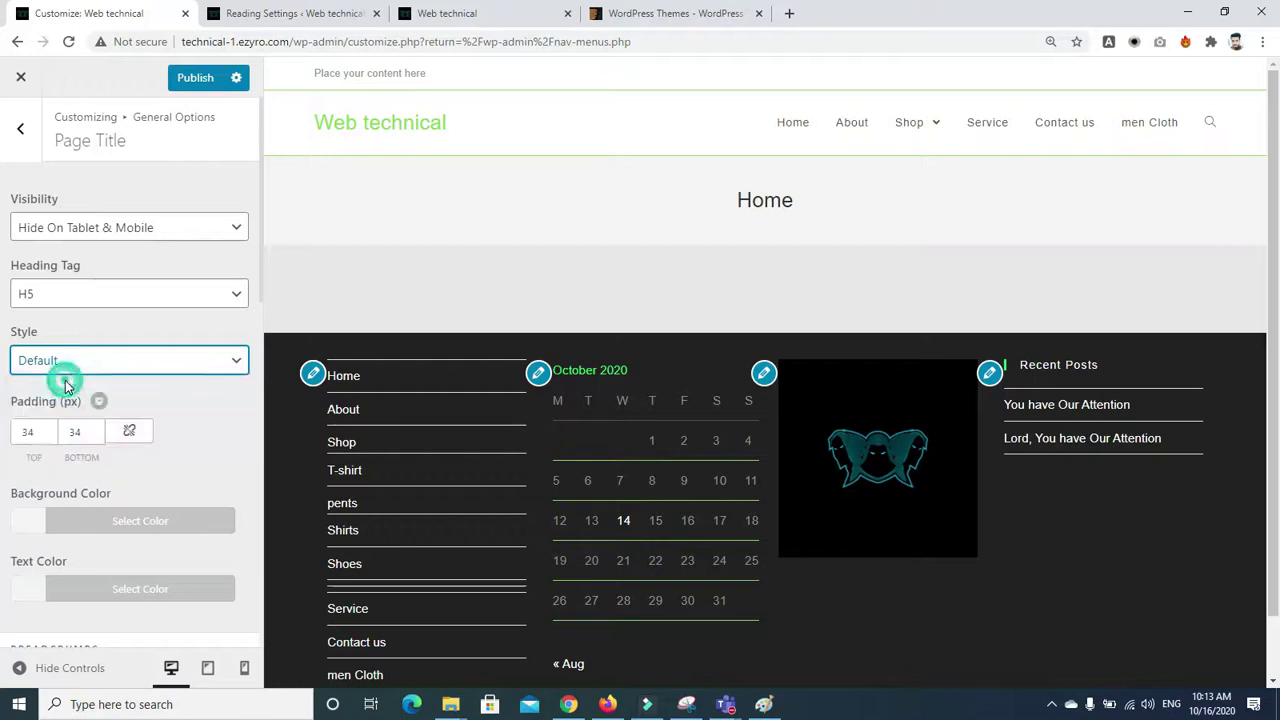
click(109, 316)
Try a top and bottom padding of 0 px for the page title
scroll(110, 320, down, 1)
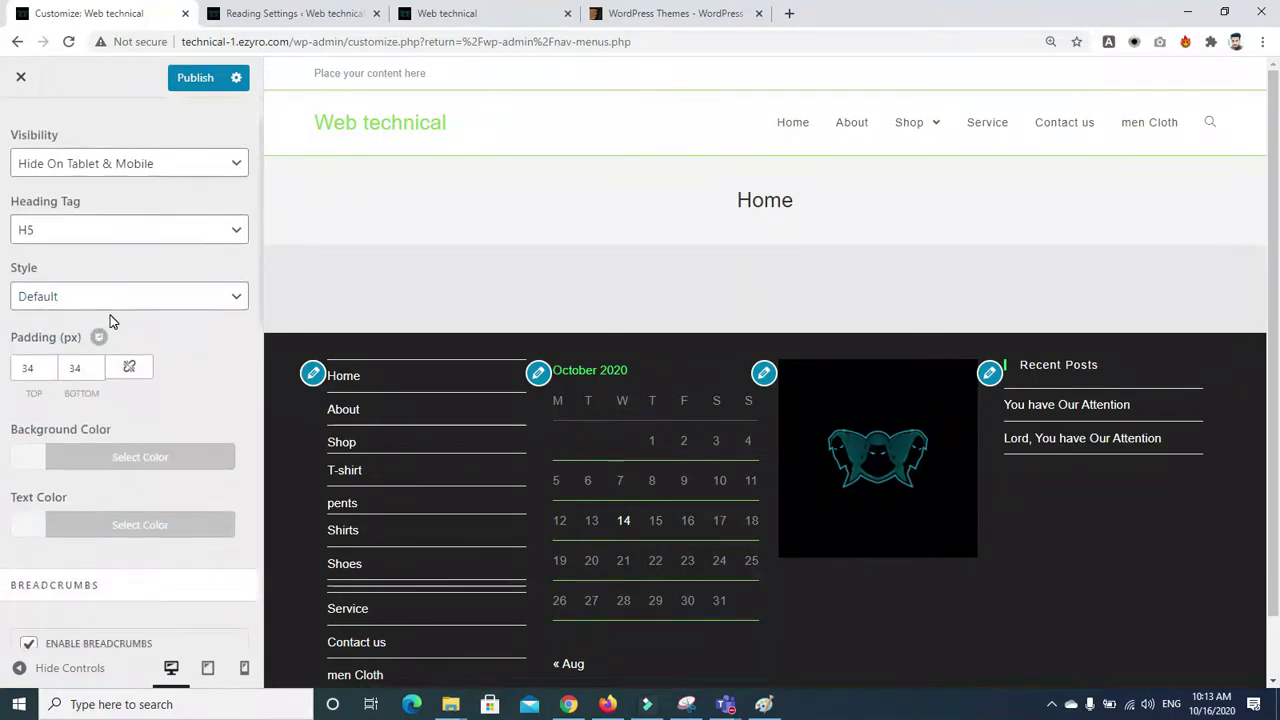
click(49, 372)
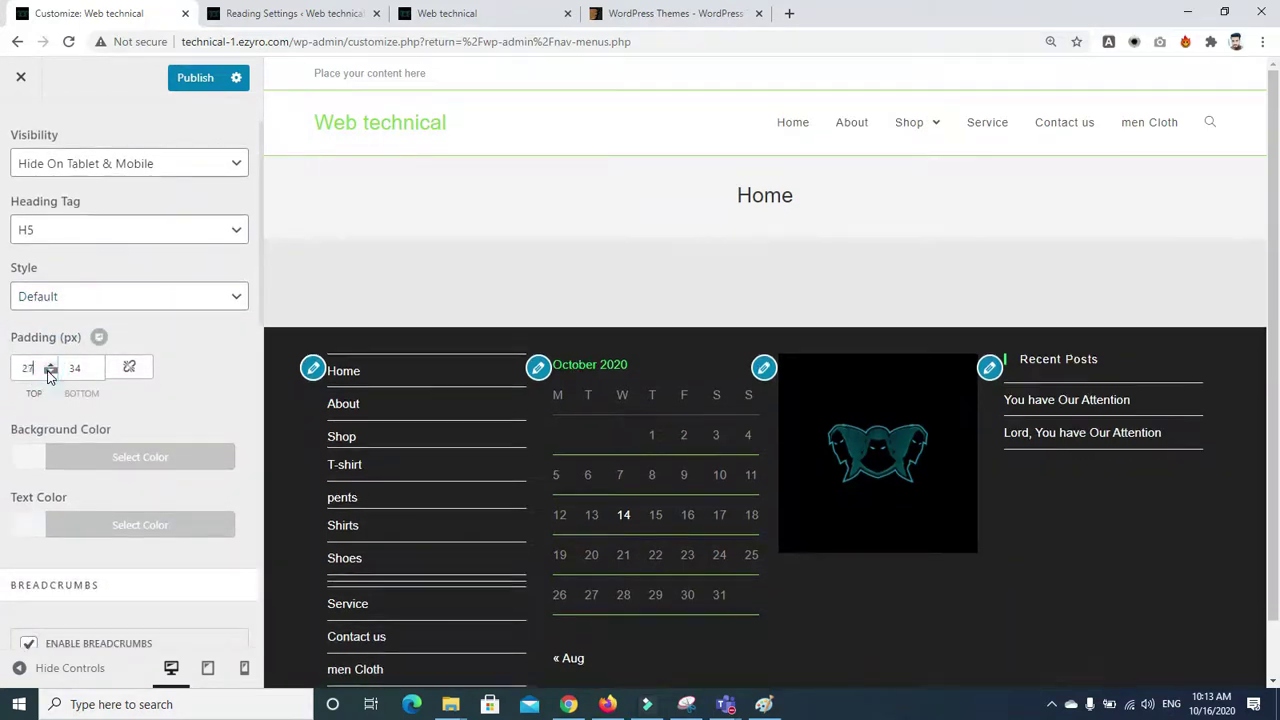
click(49, 372)
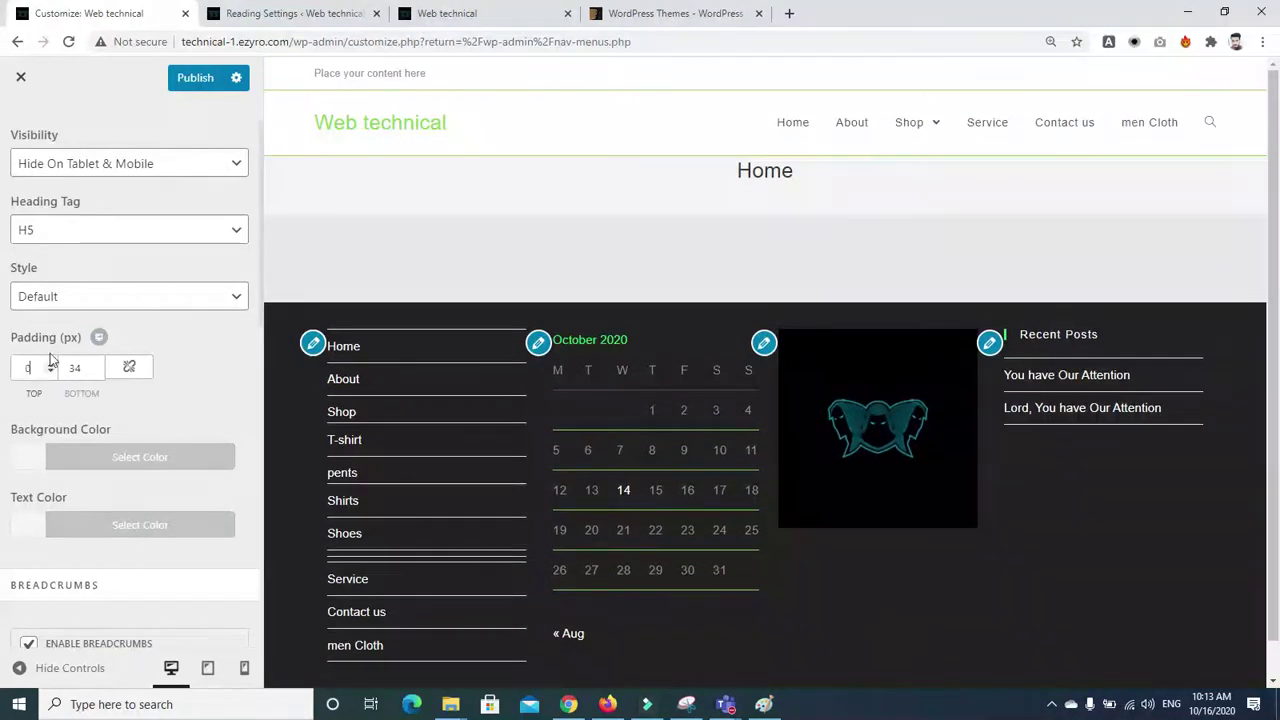
click(98, 373)
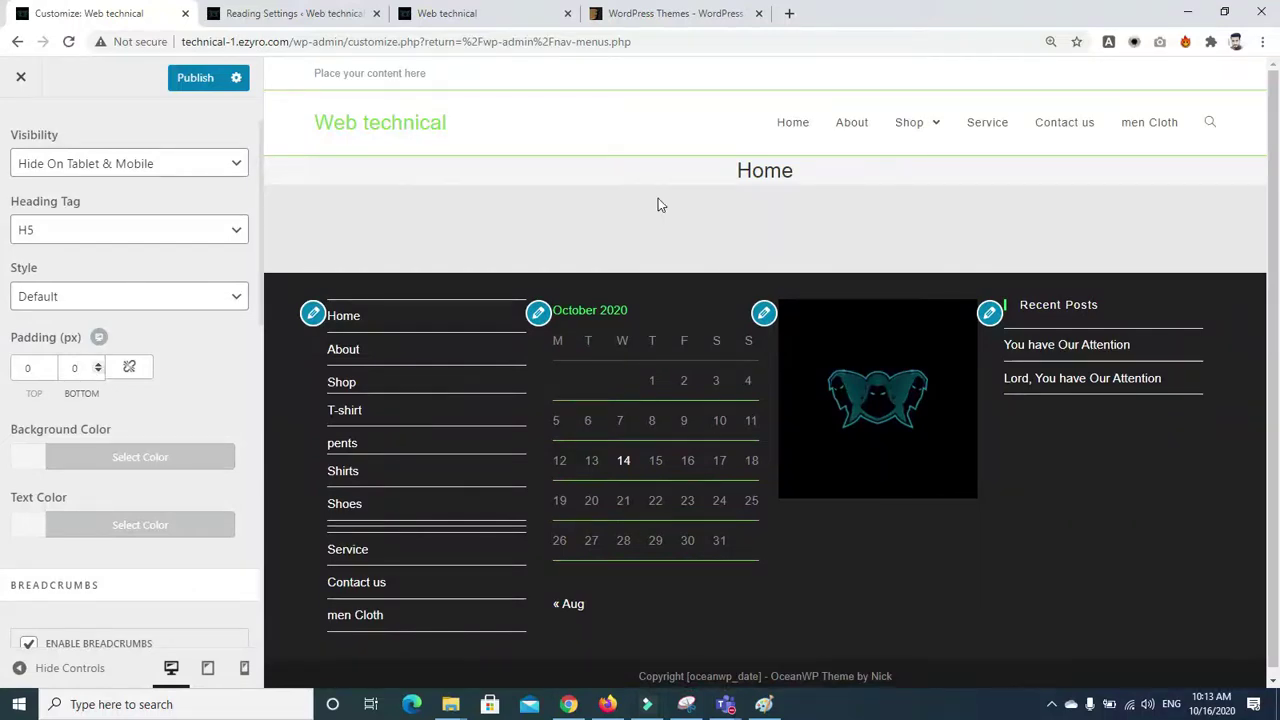
Set the page title's top and bottom padding to 33 px each
click(55, 366)
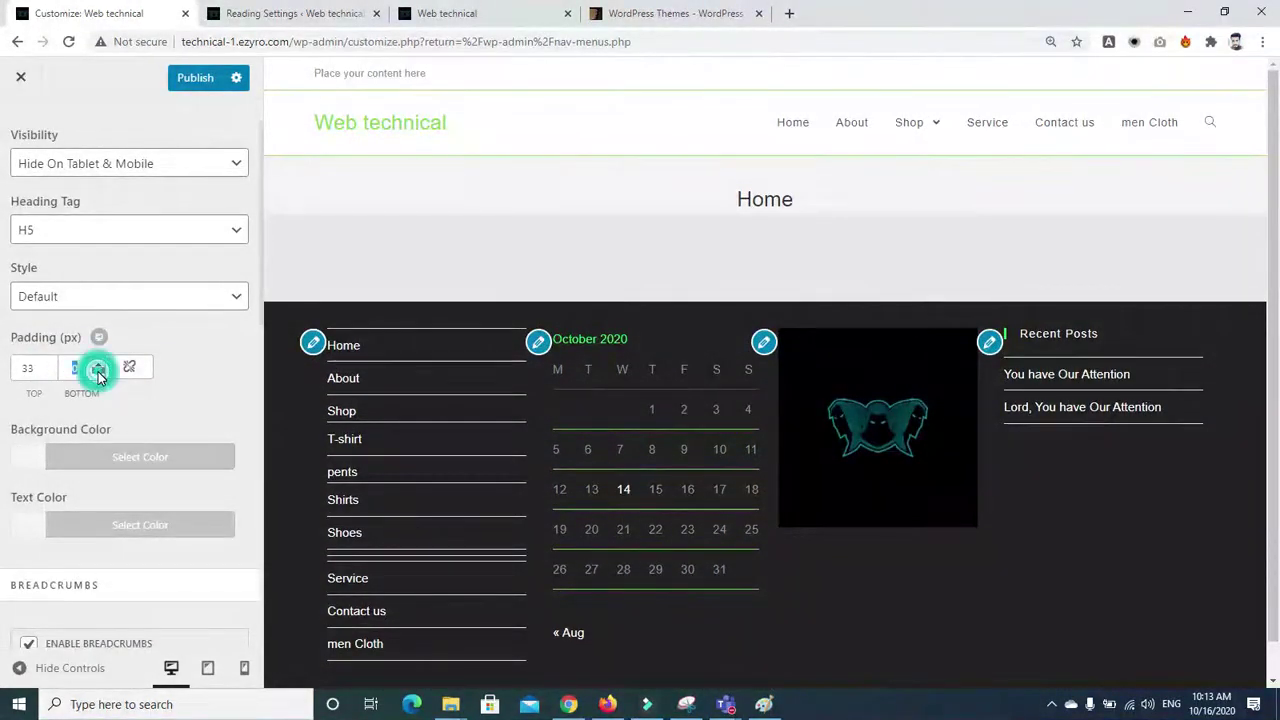
click(101, 368)
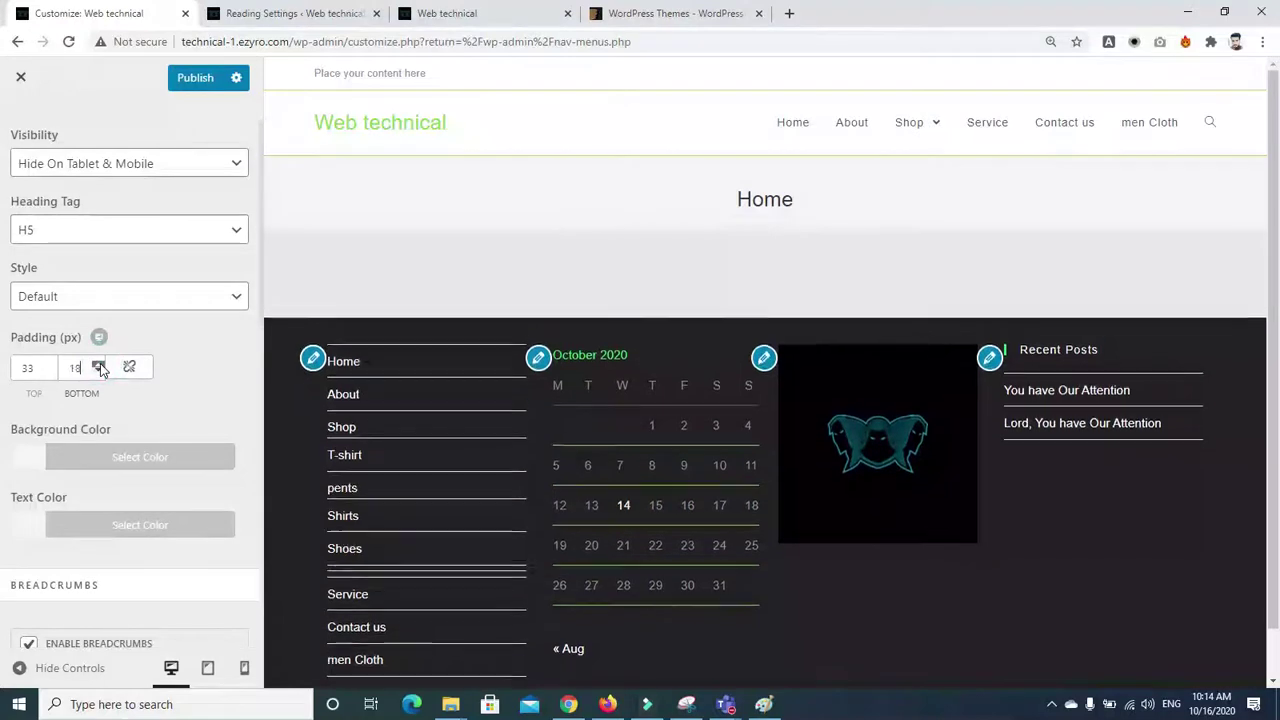
click(101, 368)
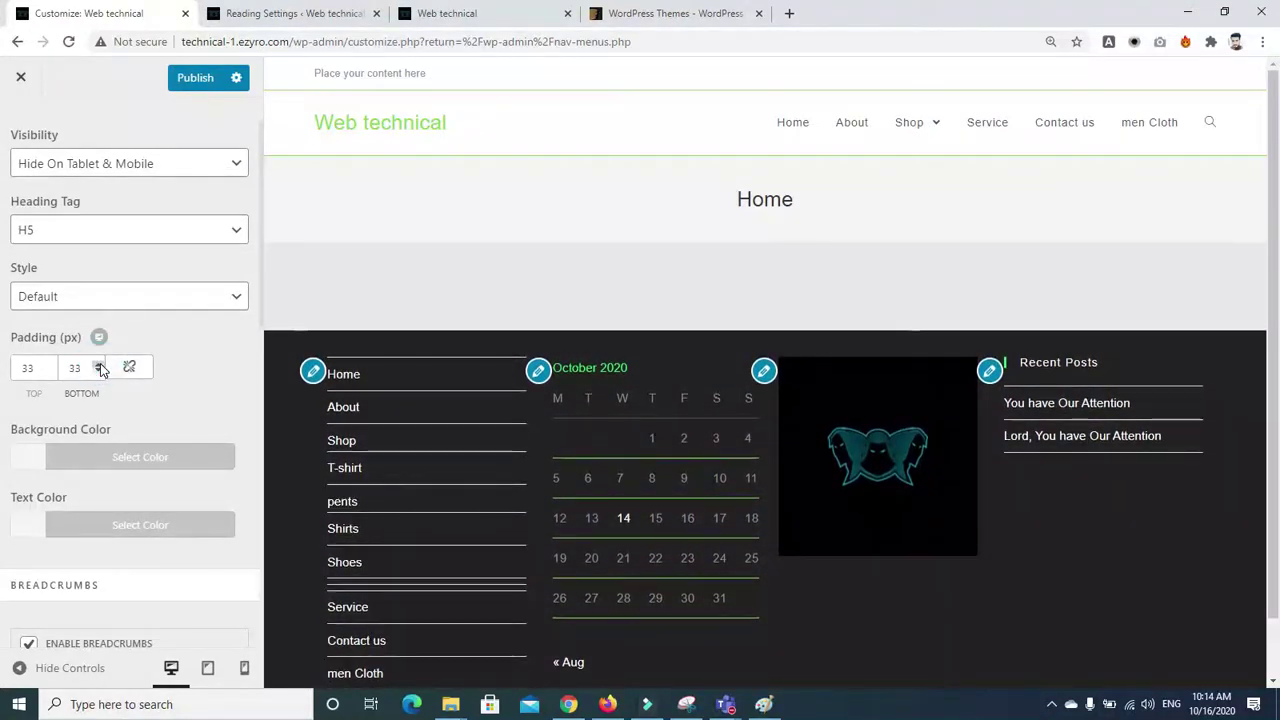
click(261, 317)
click(177, 347)
Try grey shades and orange #dd9933 for the page title's background color, and settle on a bright green
scroll(177, 347, down, 1)
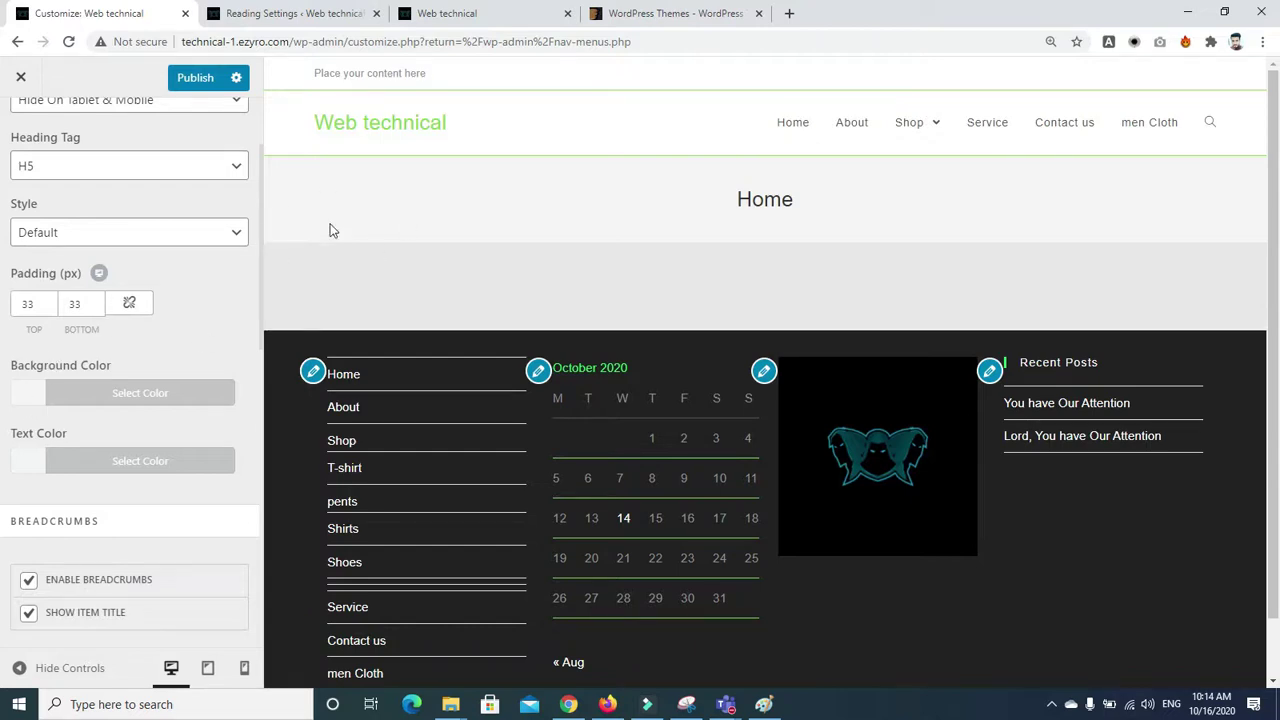
click(32, 392)
click(111, 514)
click(165, 557)
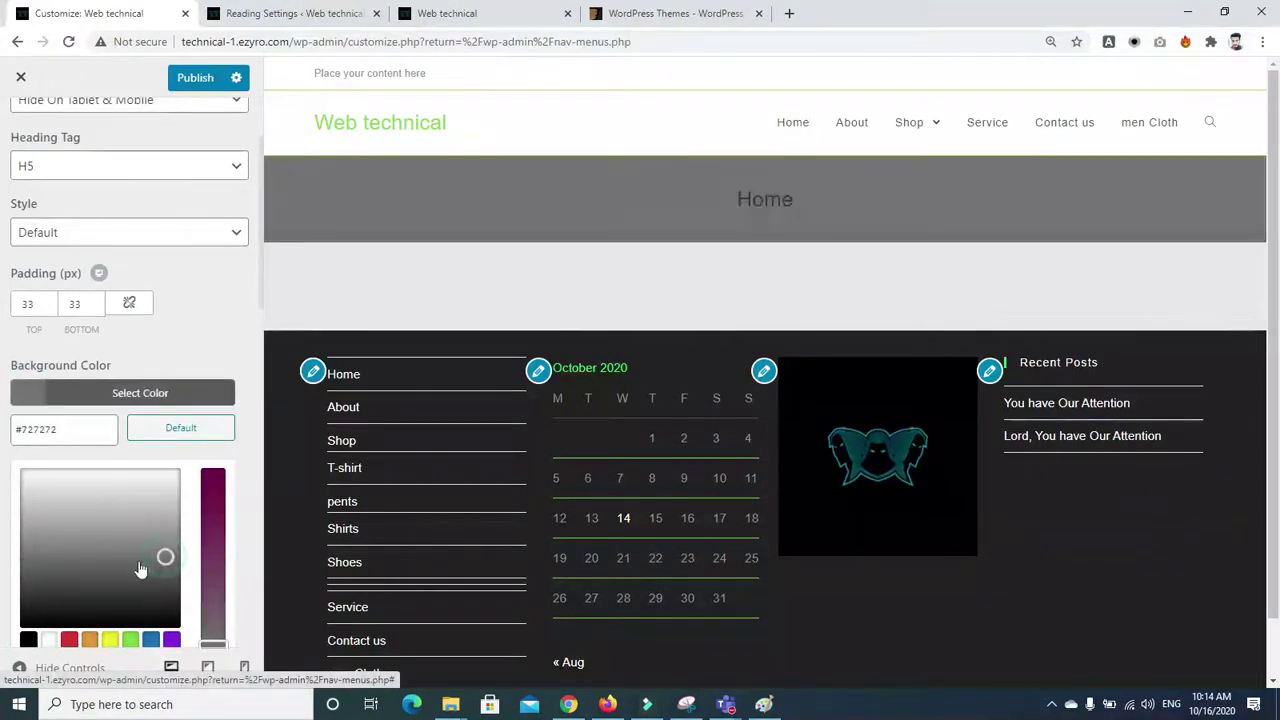
click(114, 567)
click(166, 592)
click(180, 617)
mouse_move(180, 617)
mouse_down()
mouse_move(137, 617)
mouse_move(78, 560)
mouse_up()
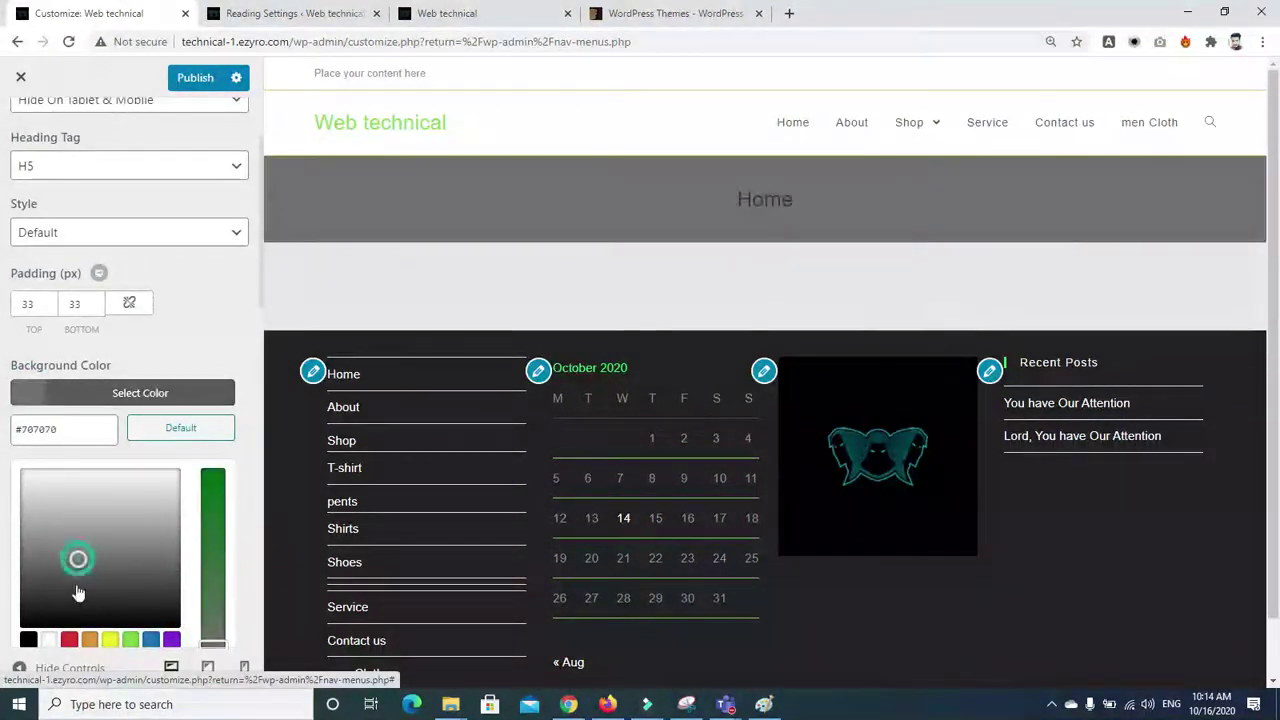
click(90, 641)
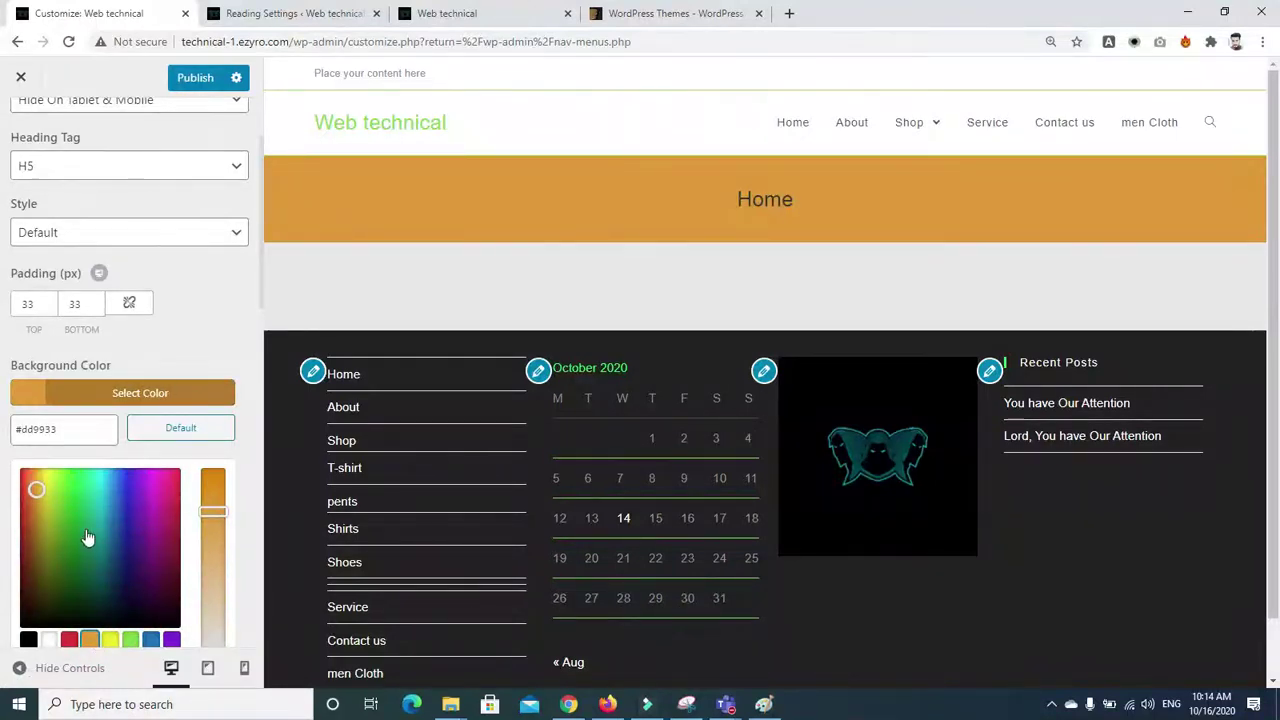
click(63, 494)
click(195, 330)
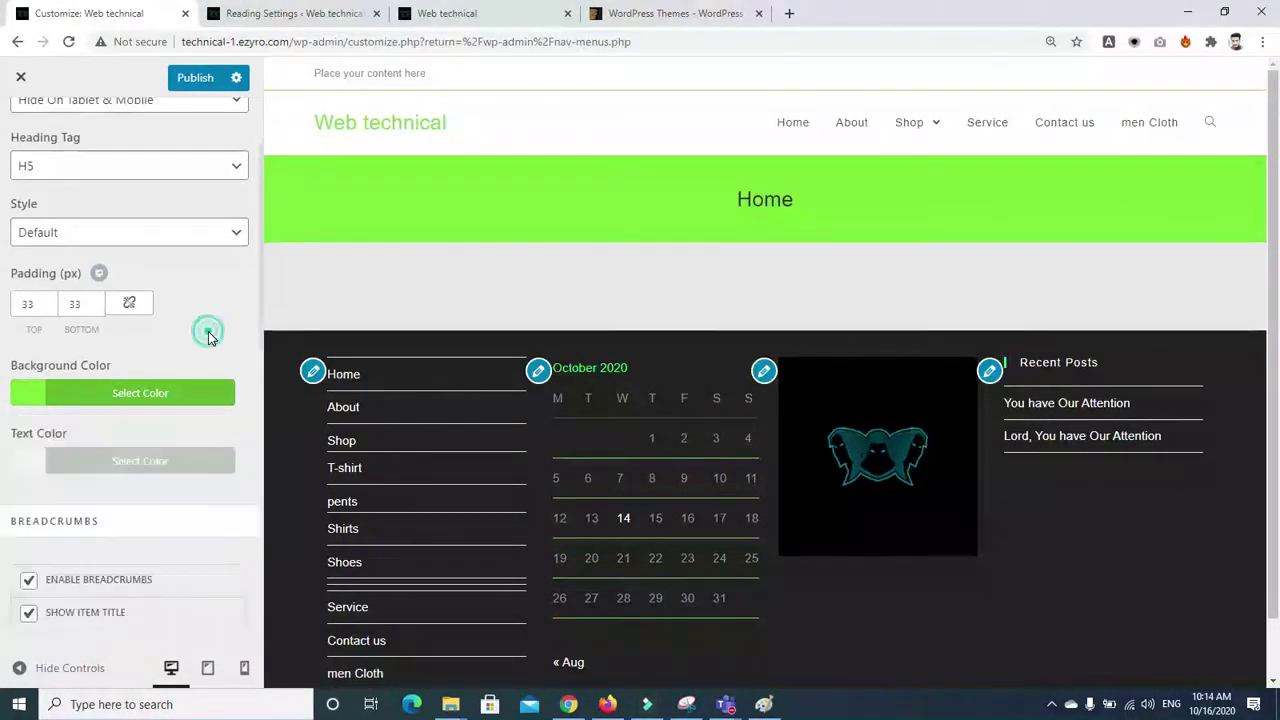
Set the page title's text color to white, #ffffff
click(25, 463)
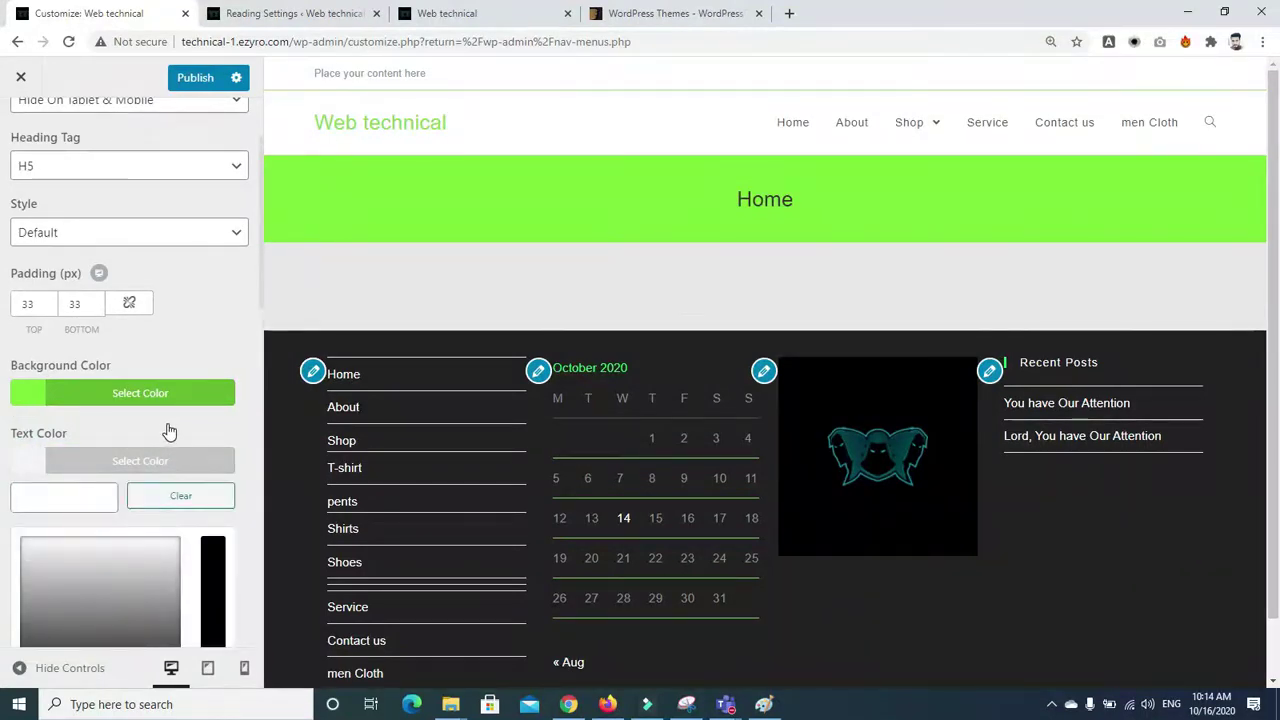
scroll(168, 430, down, 2)
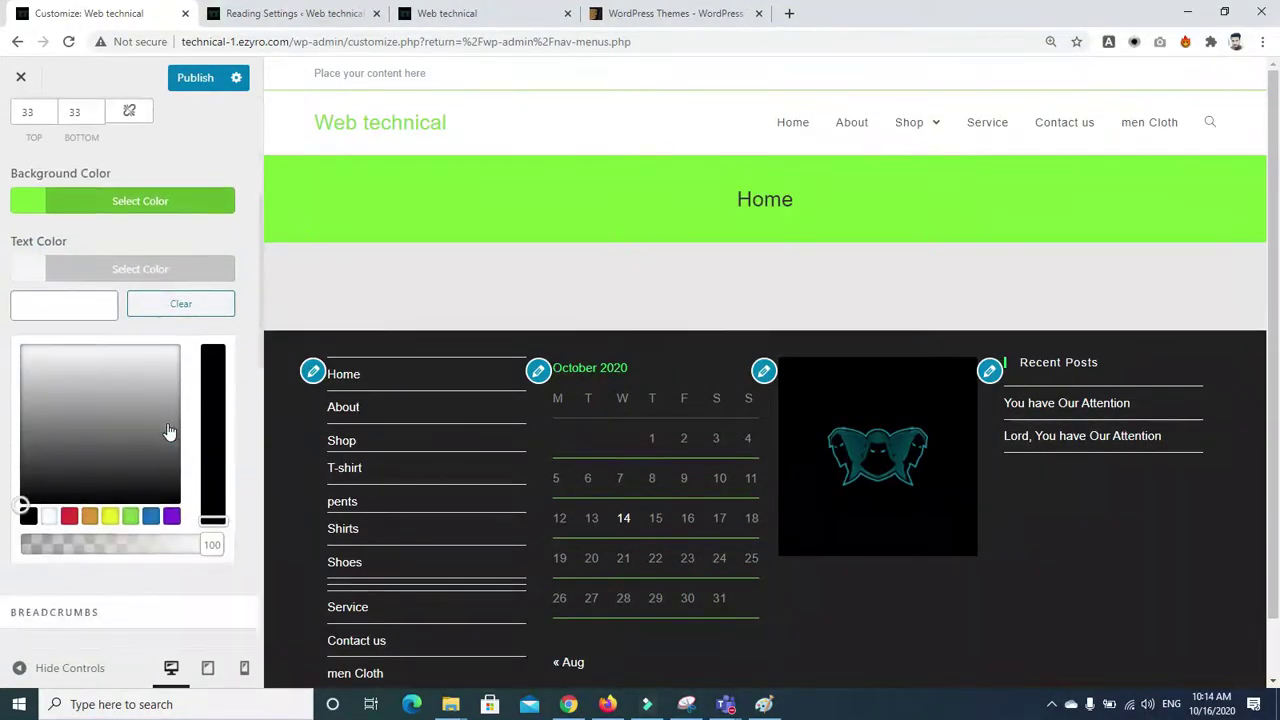
click(49, 517)
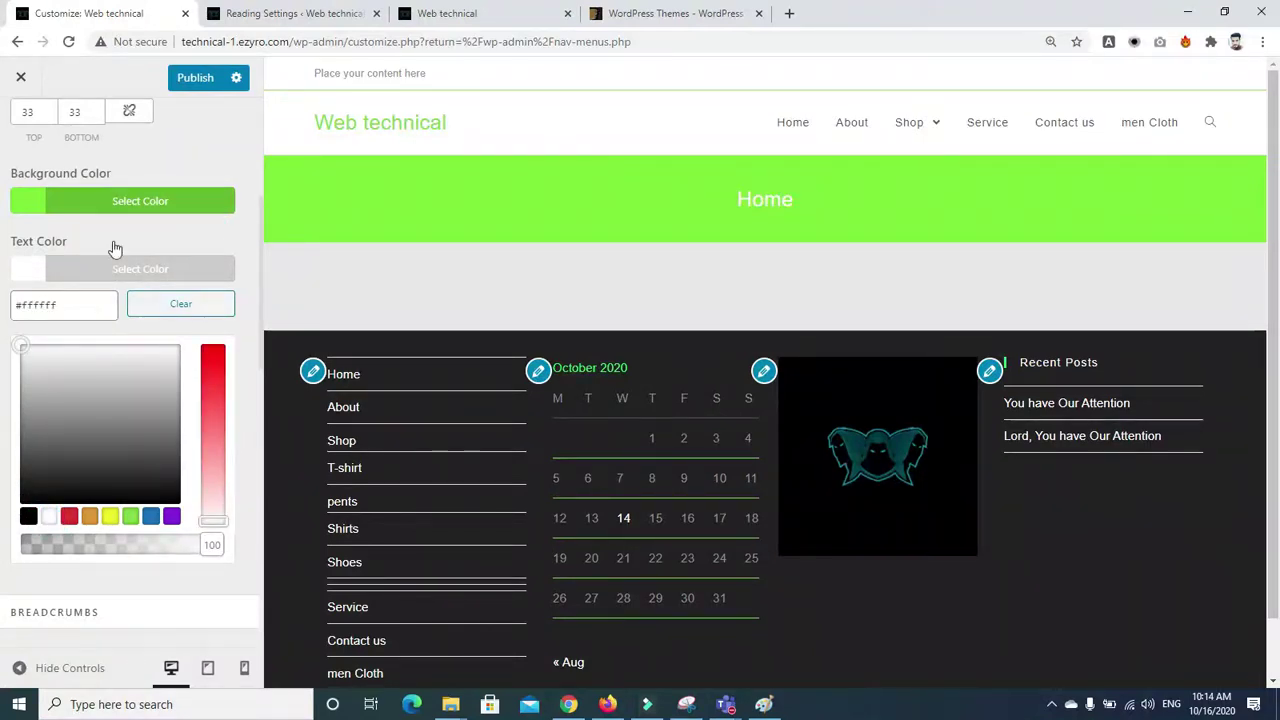
click(177, 149)
Change the page title's heading tag to H1
scroll(177, 149, up, 3)
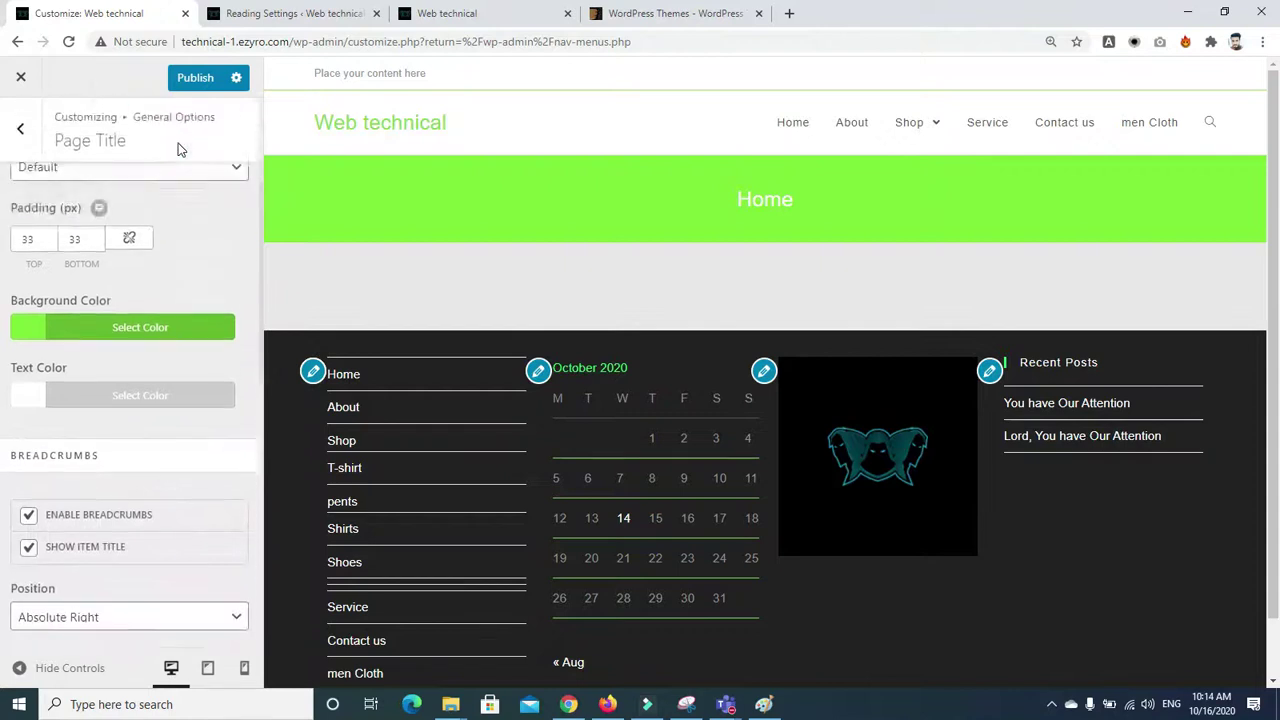
click(143, 298)
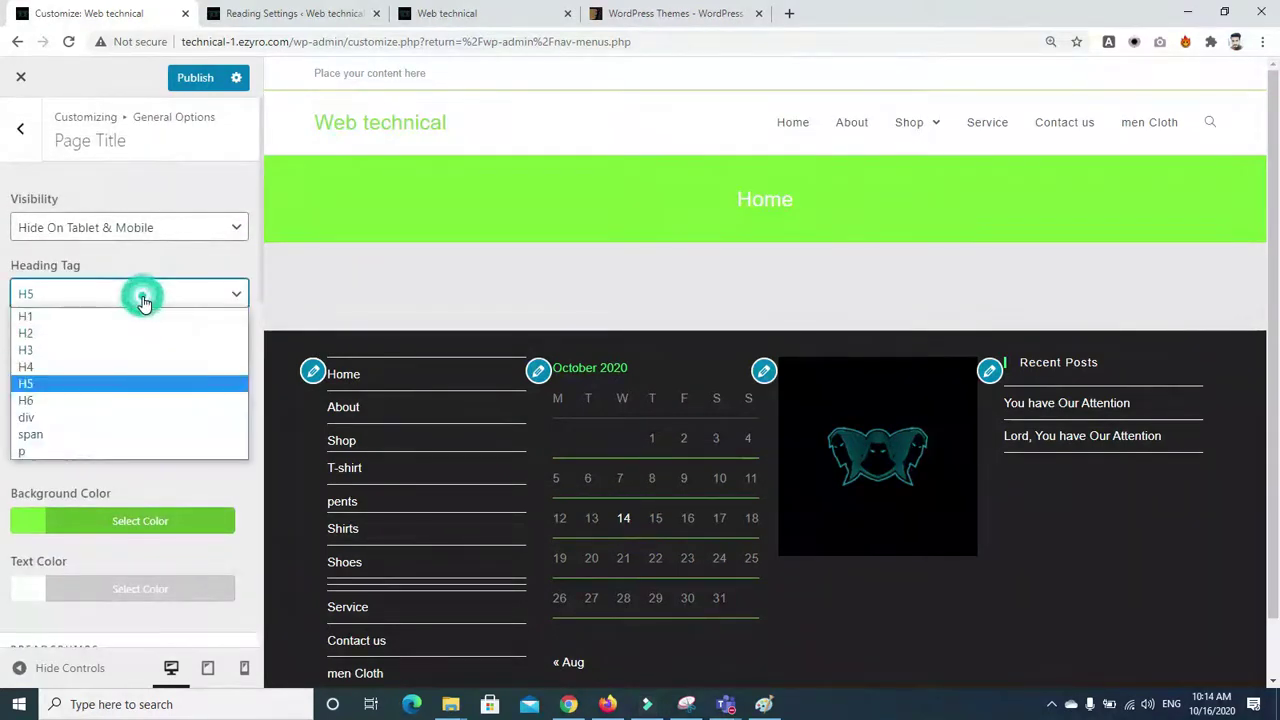
click(107, 318)
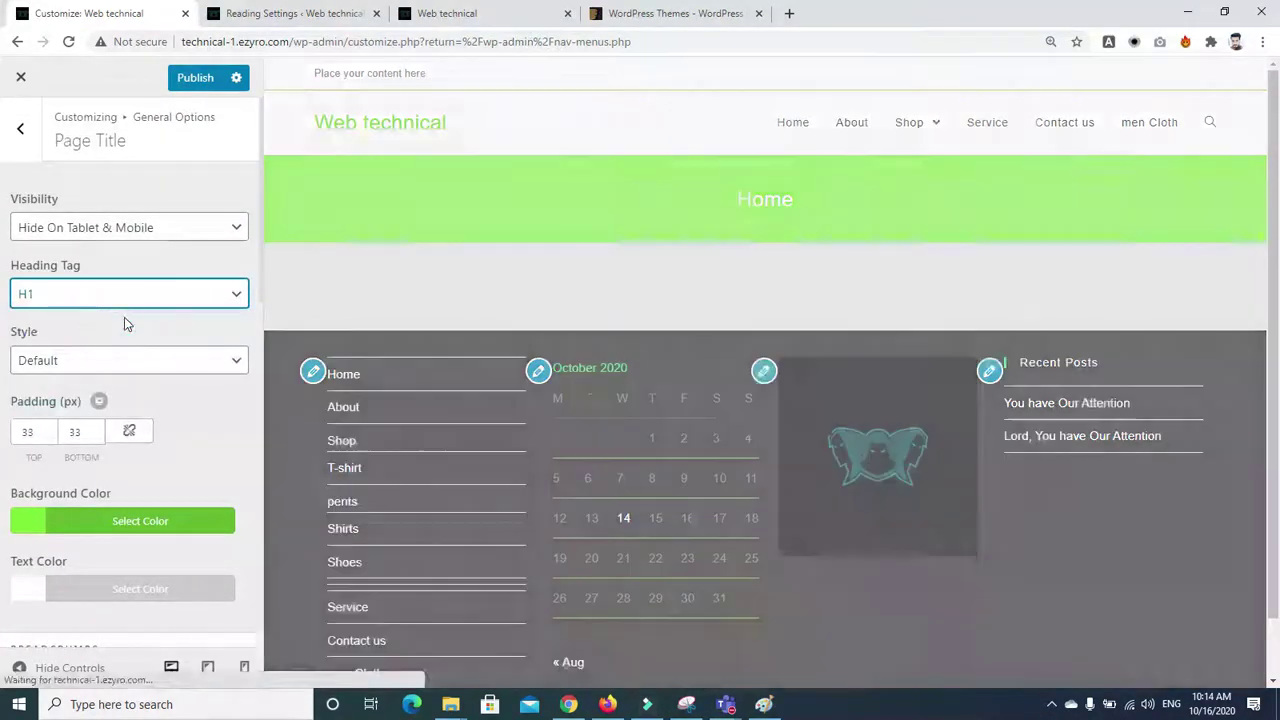
Examine the breadcrumb trail on the open ThemeForest WordPress themes page as an example, and return to the customizer's breadcrumb options
scroll(154, 326, down, 2)
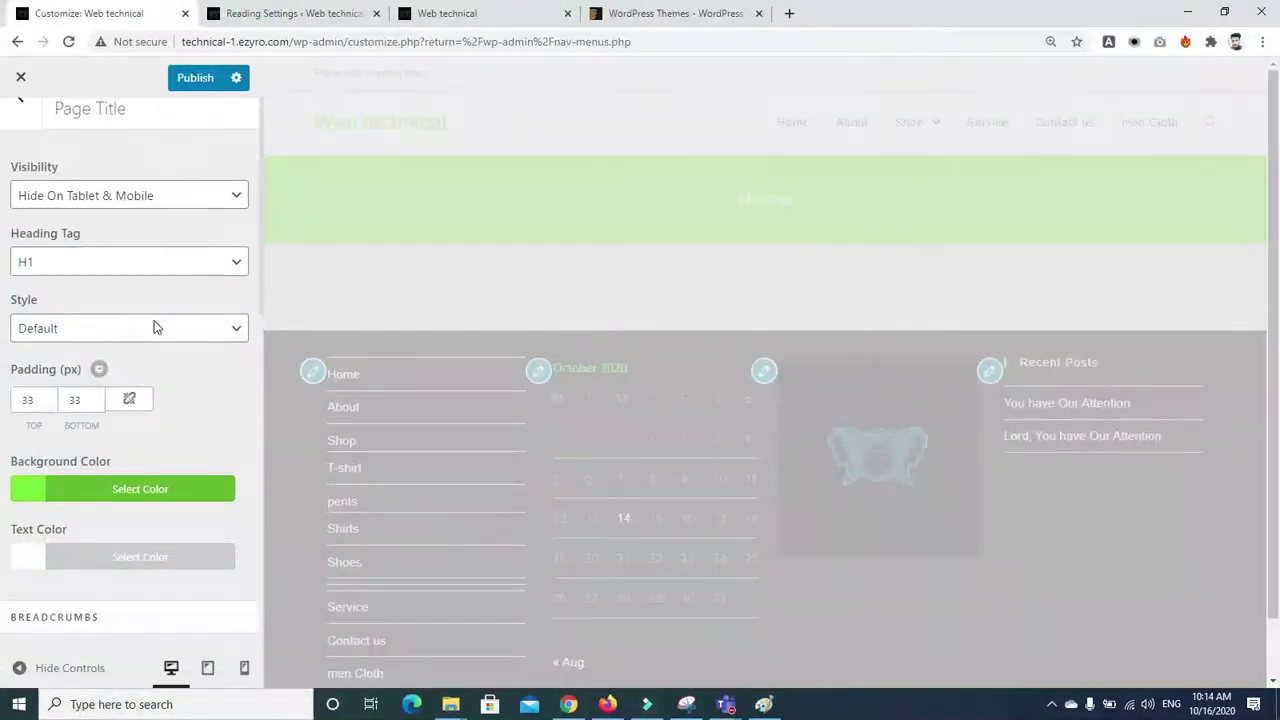
scroll(173, 378, down, 3)
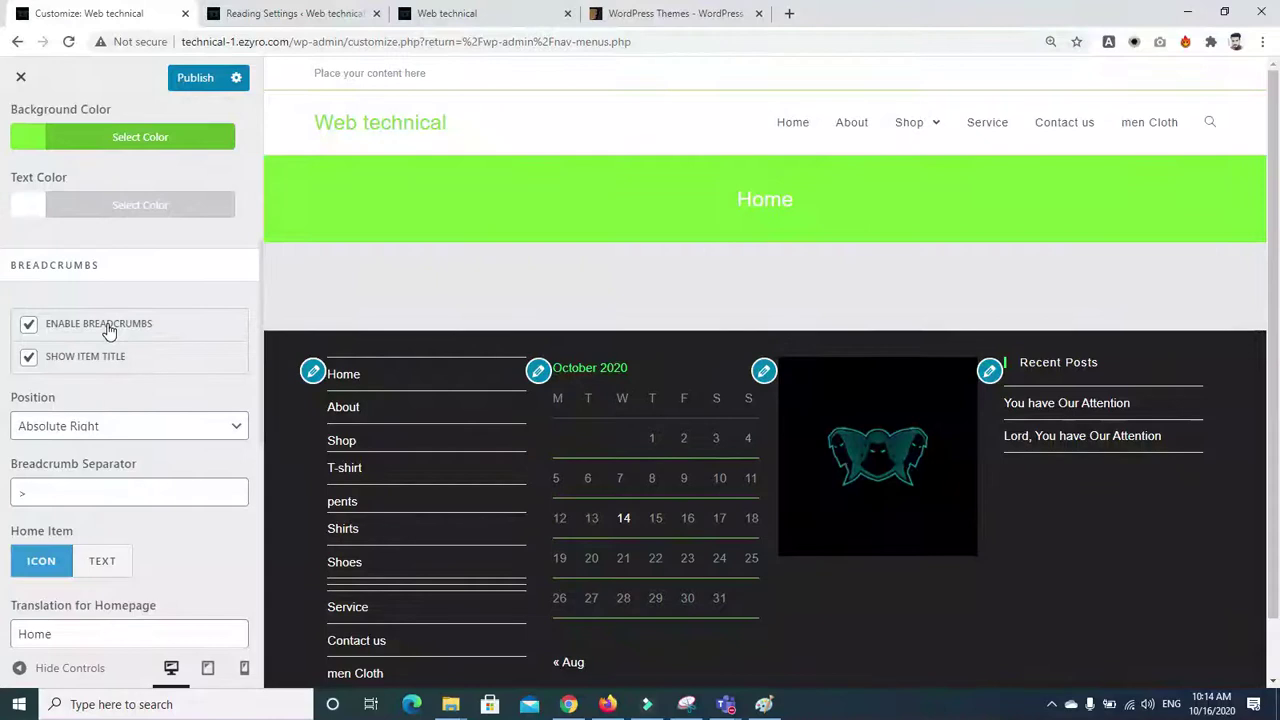
click(665, 13)
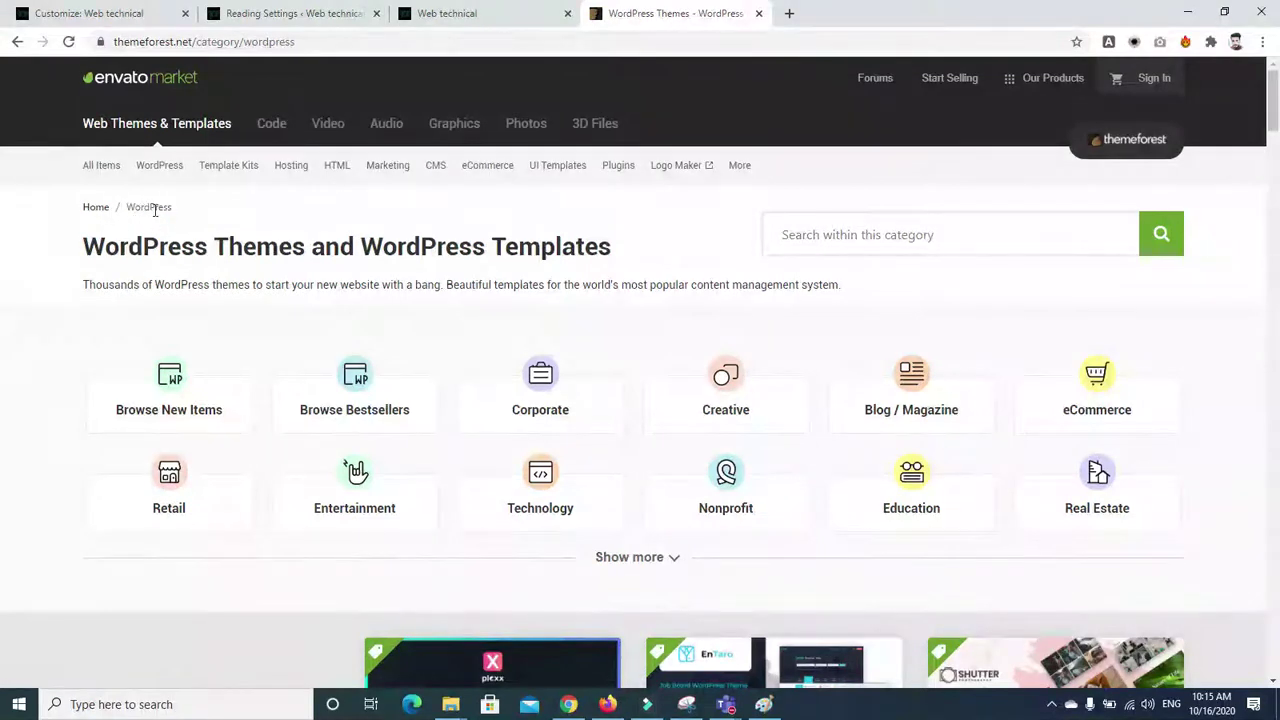
drag(138, 204, 71, 212)
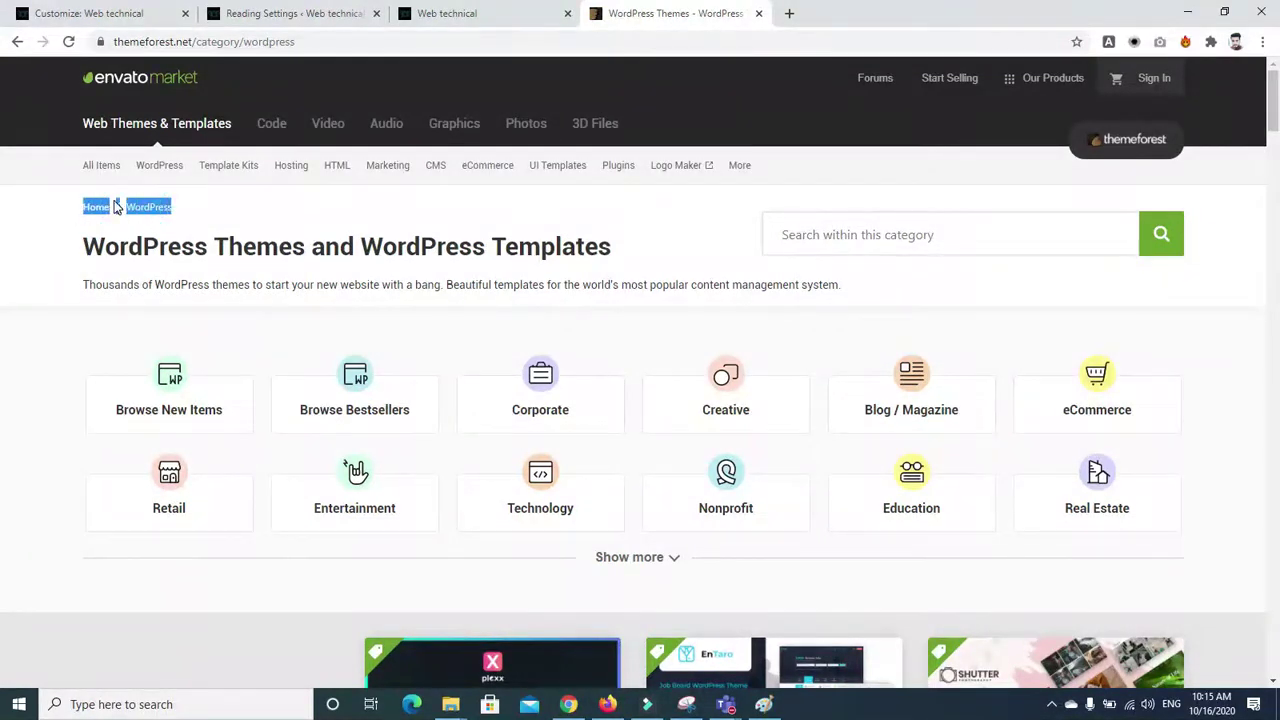
click(125, 13)
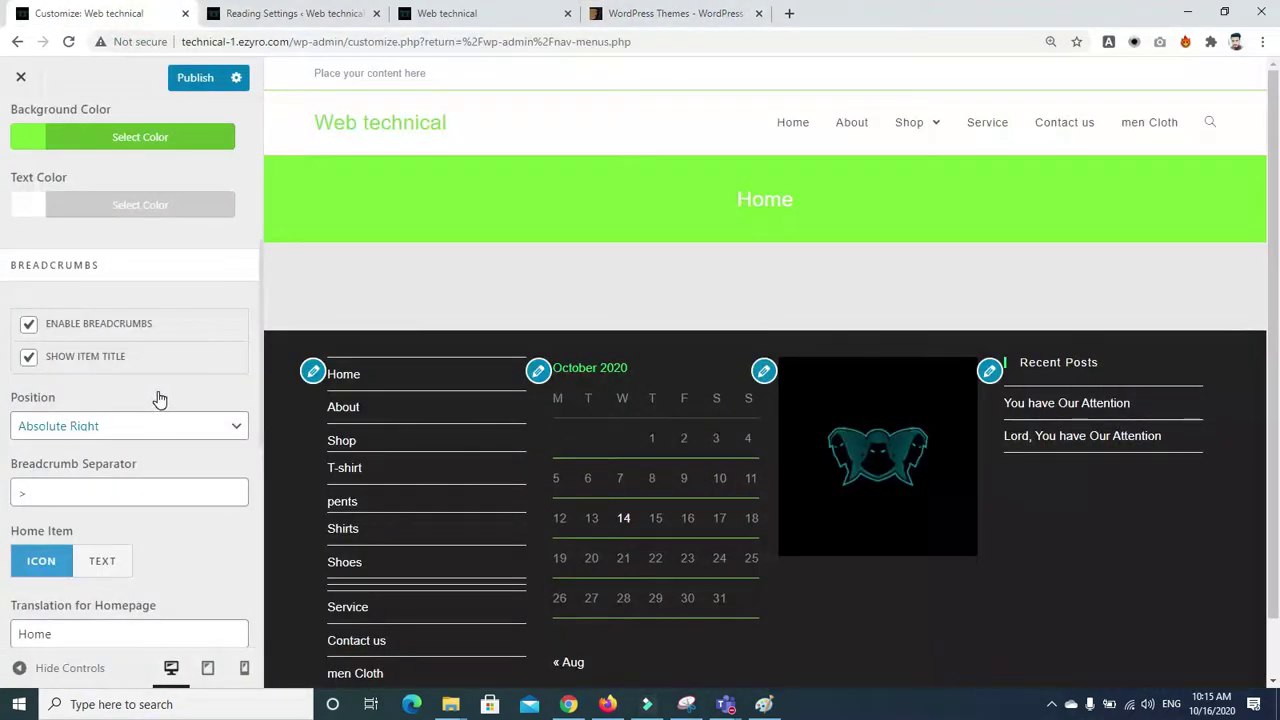
Try turning off the page title's breadcrumbs and check the remaining options
click(29, 325)
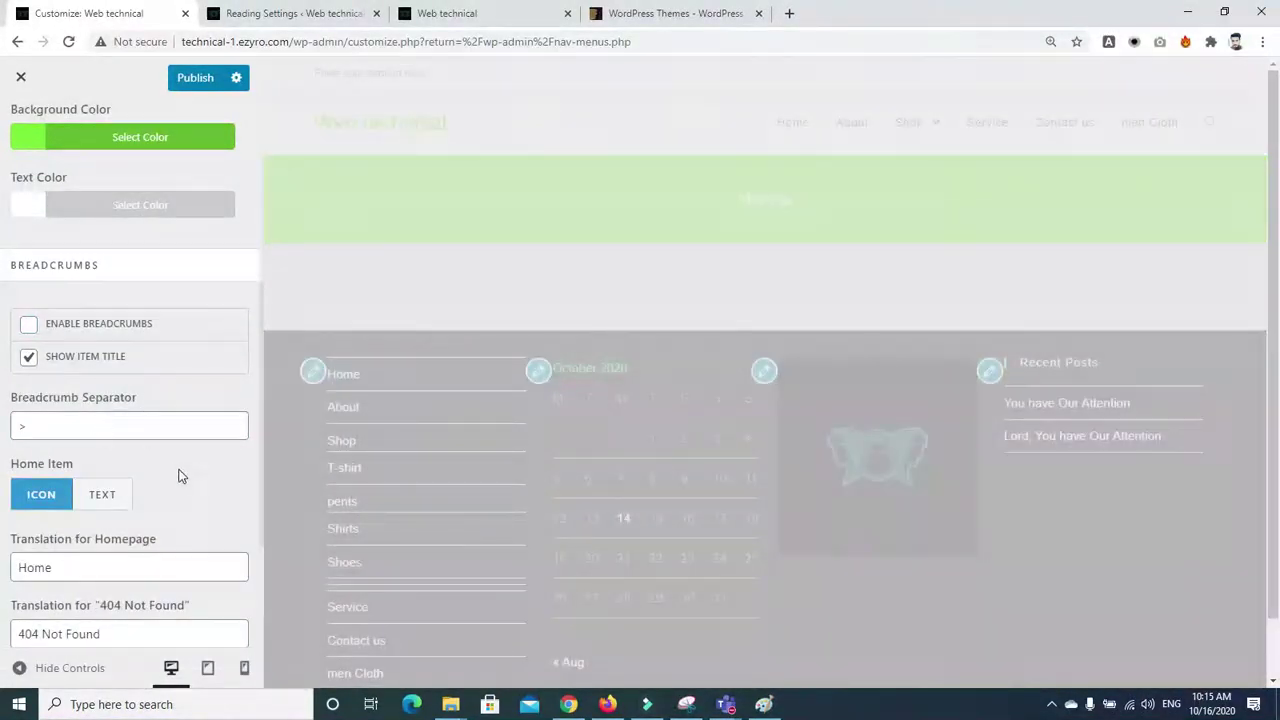
scroll(179, 476, down, 2)
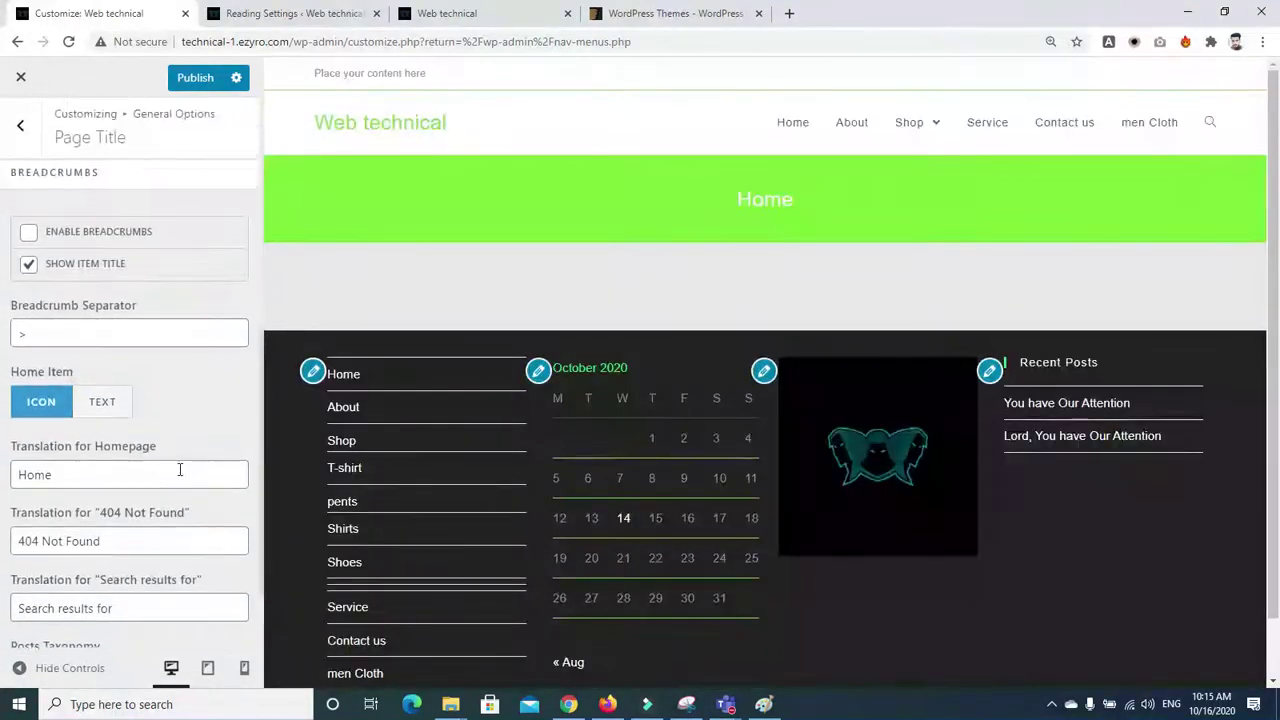
scroll(180, 469, up, 3)
scroll(179, 472, down, 3)
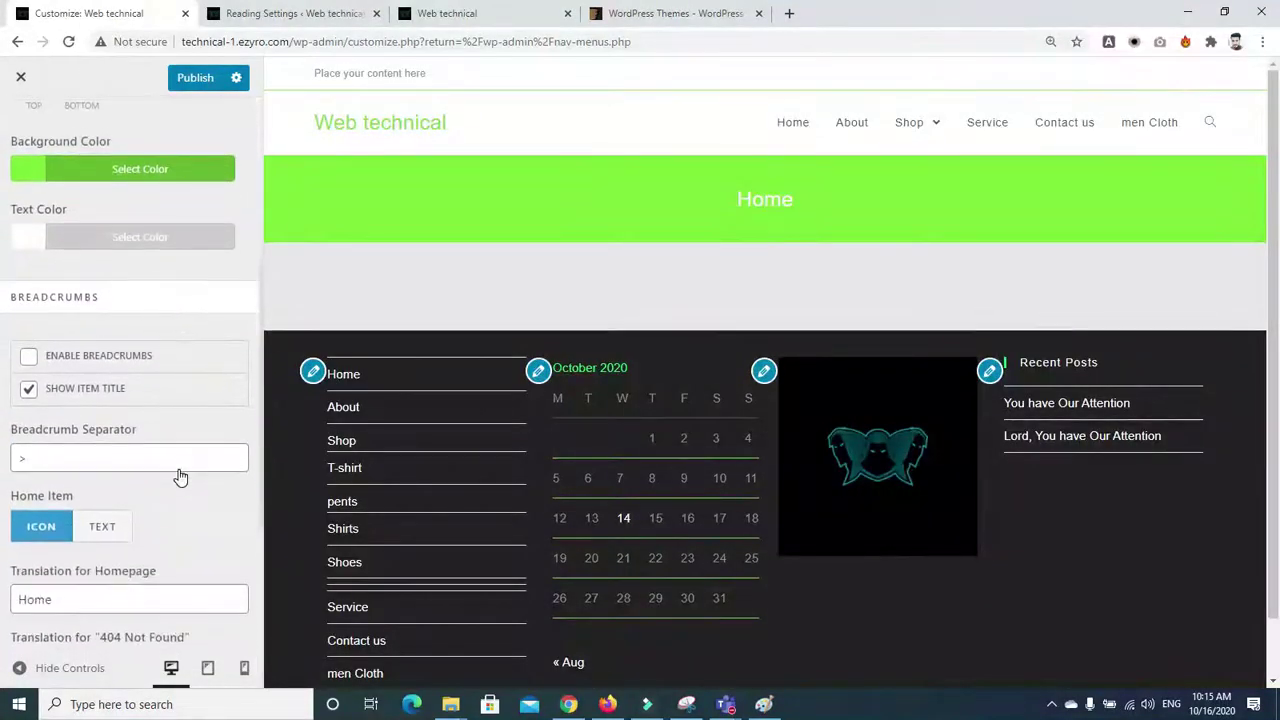
Re-enable the breadcrumbs and set their position to Under Title
click(28, 356)
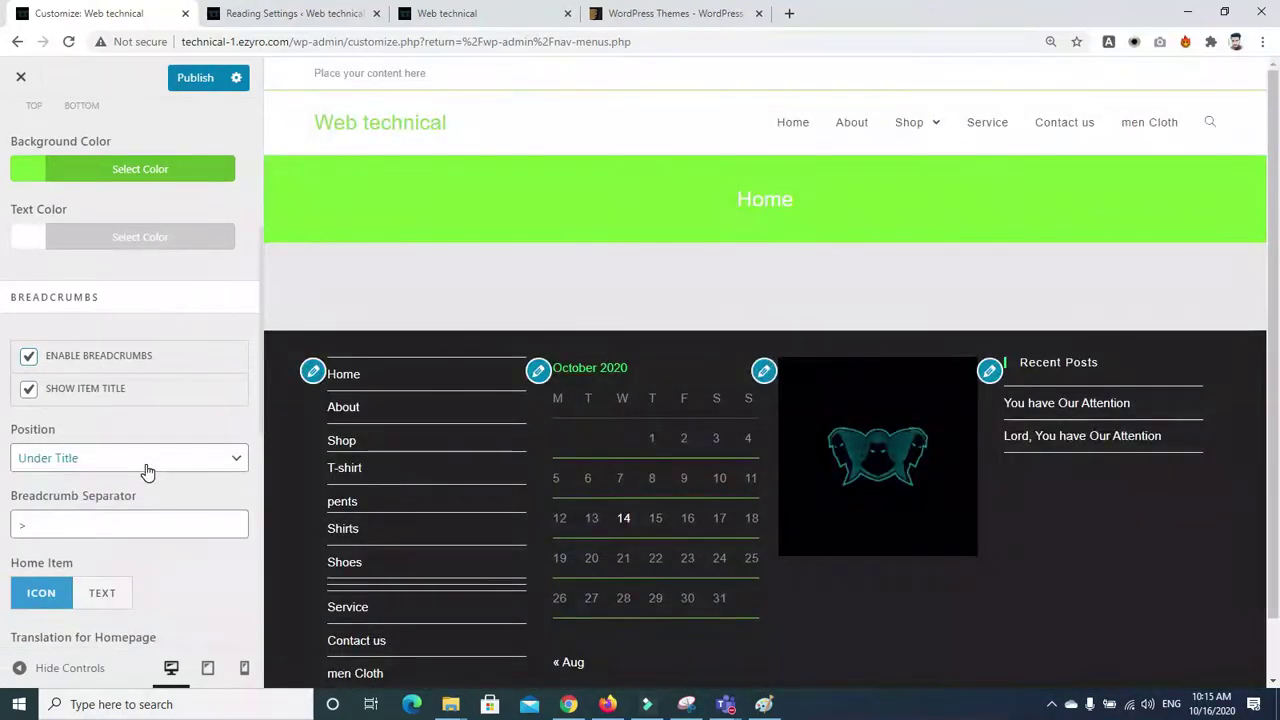
click(146, 463)
click(146, 466)
click(146, 466)
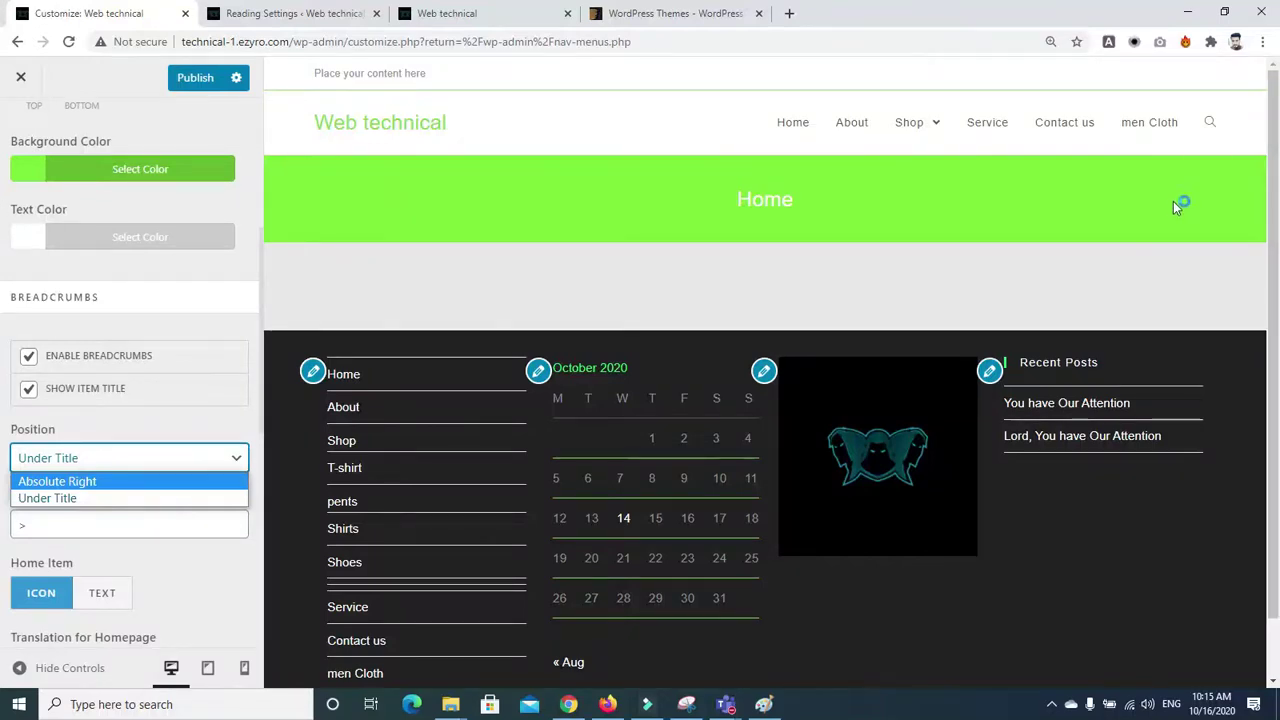
click(237, 462)
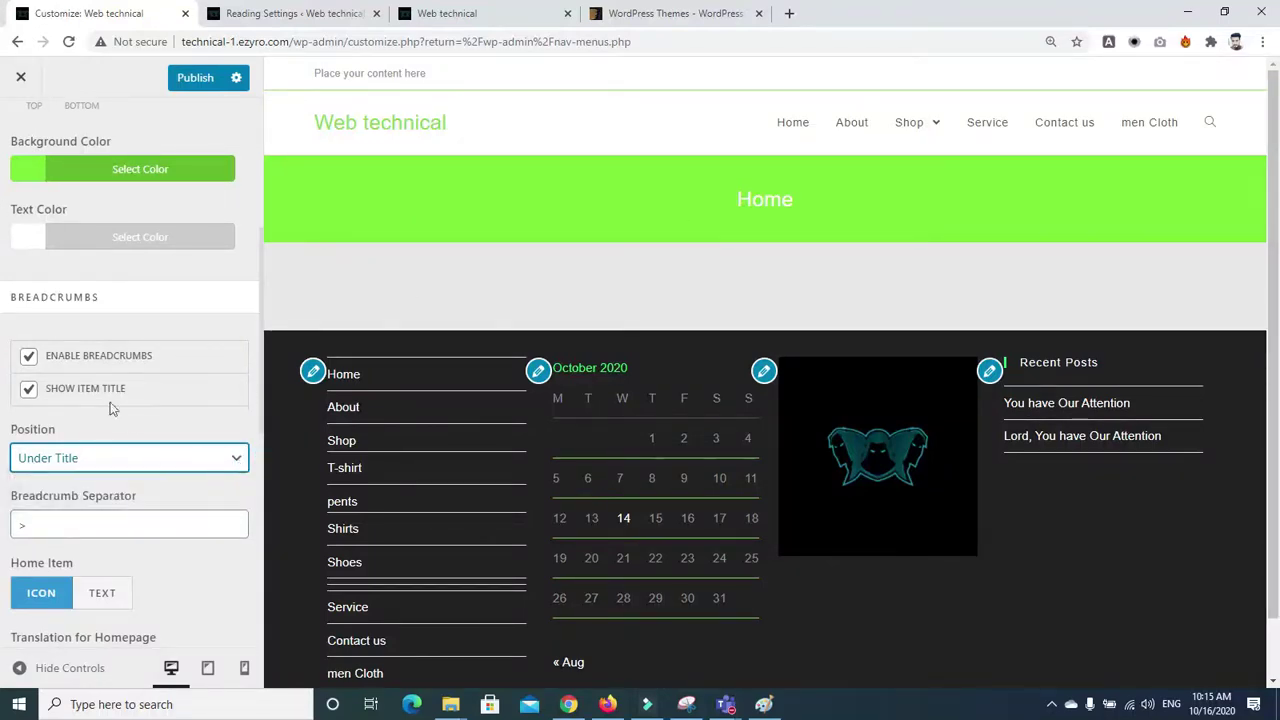
Disable the breadcrumbs and look through the separator, home item, translation and taxonomy options
click(28, 356)
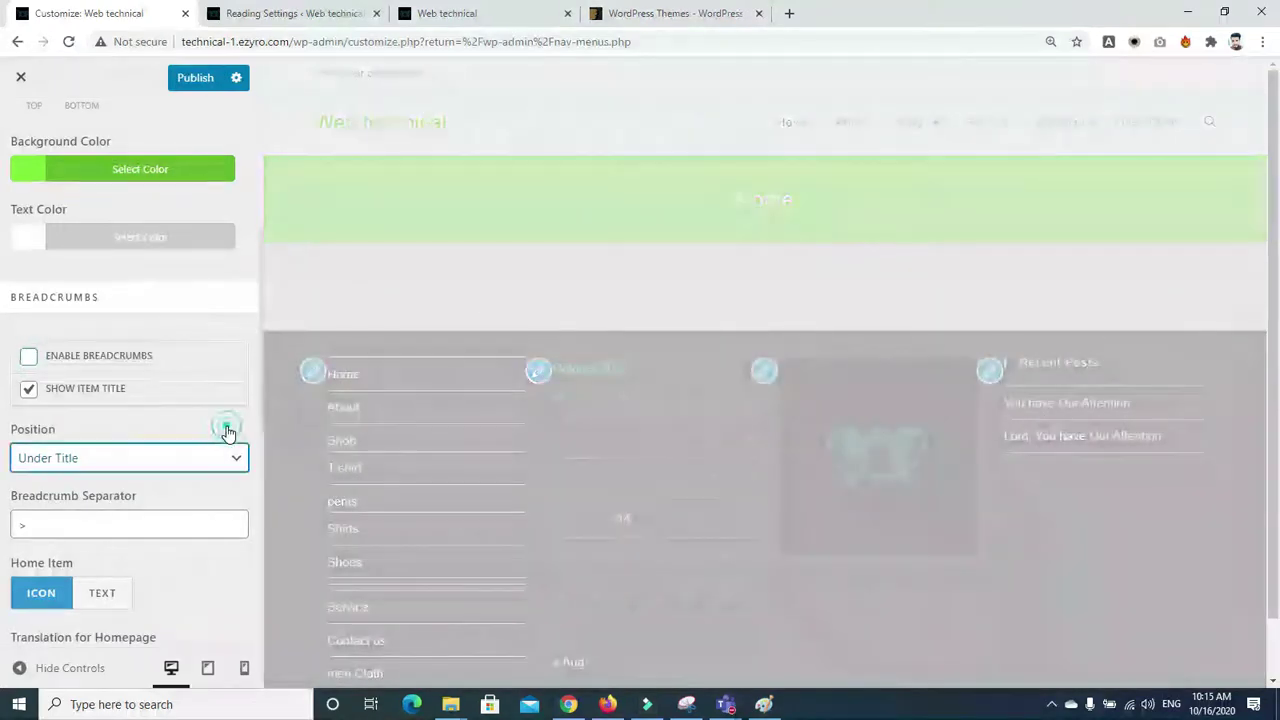
click(262, 455)
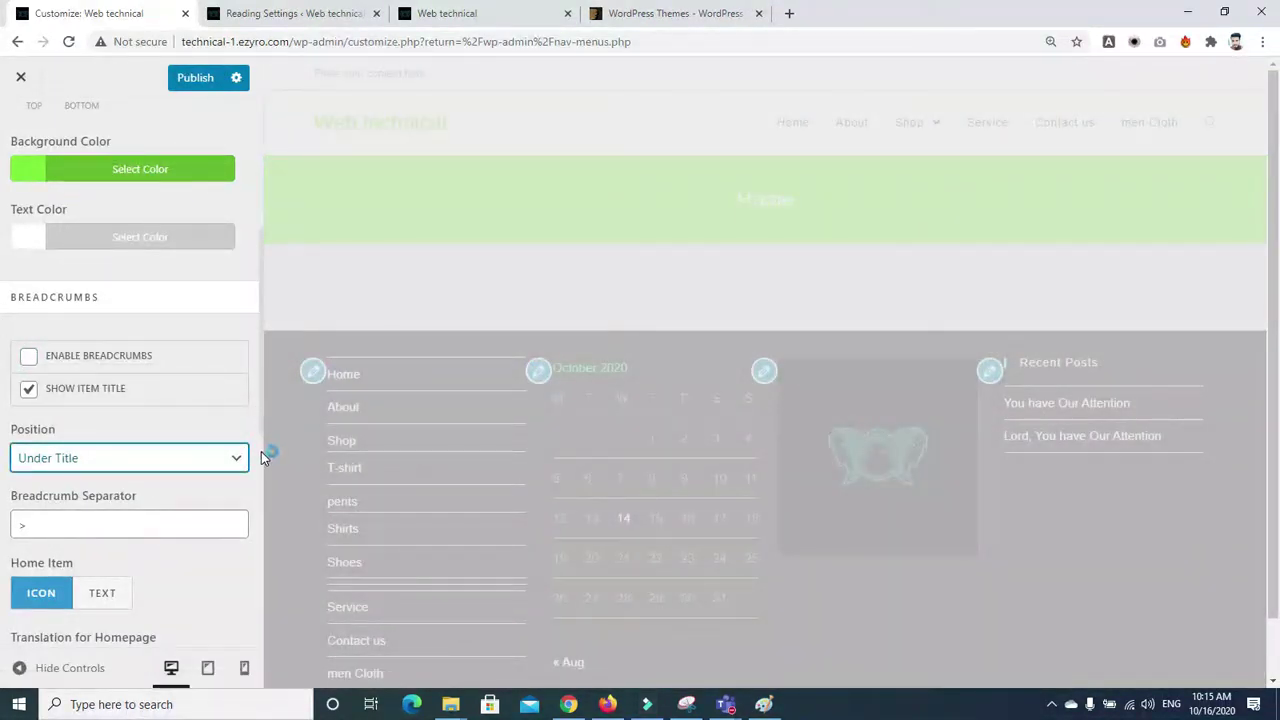
click(194, 523)
scroll(196, 523, down, 1)
scroll(196, 523, down, 3)
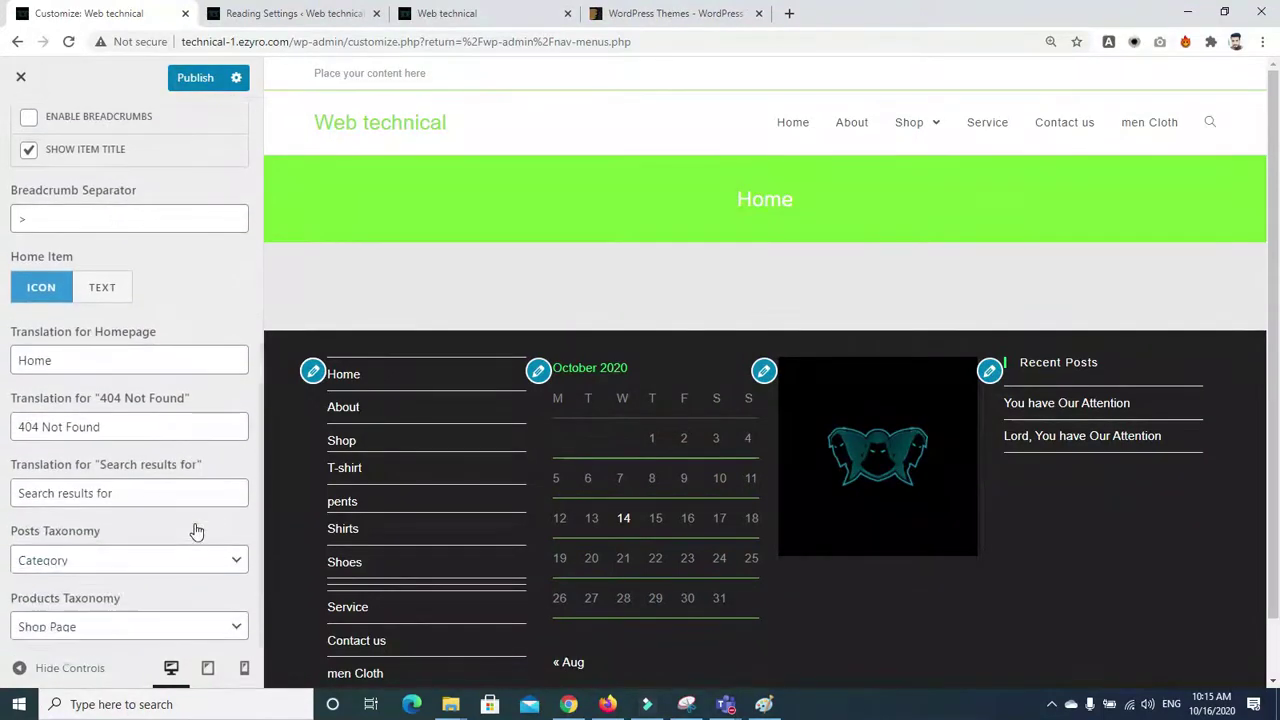
scroll(196, 530, up, 4)
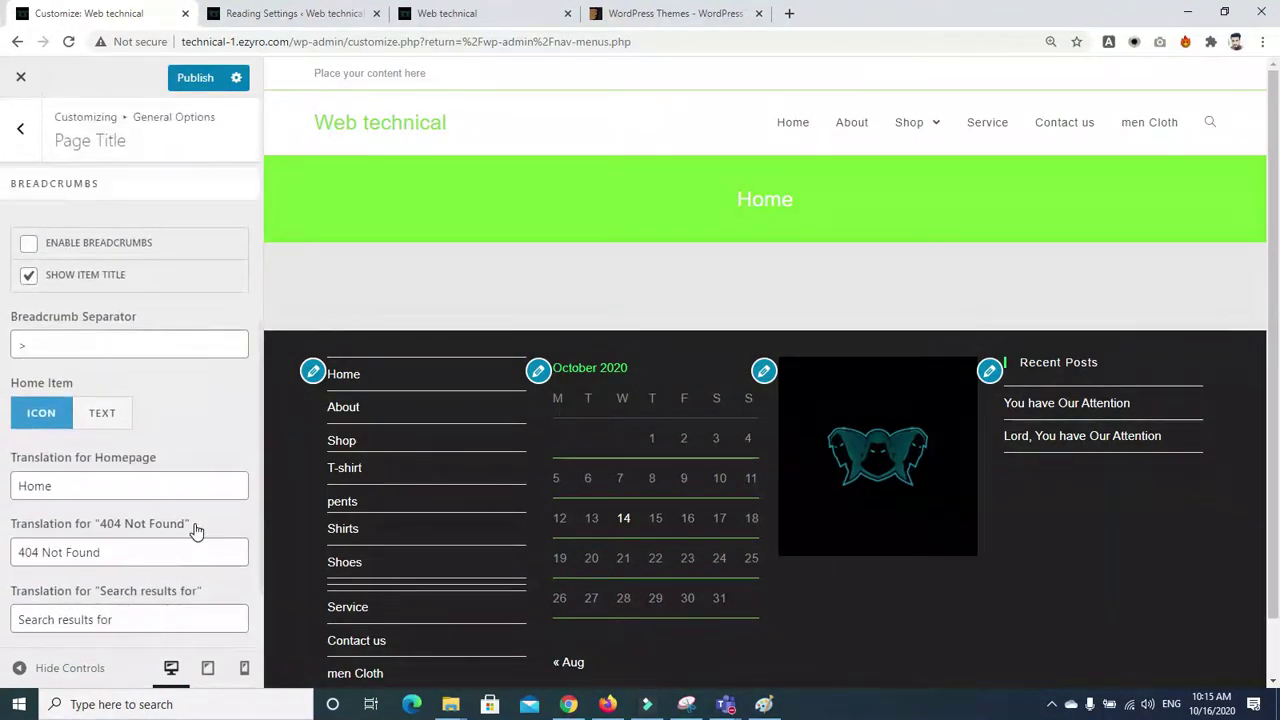
Open the Scroll To Top options and check the ThemeForest WordPress themes page for an example scroll-up button
click(20, 128)
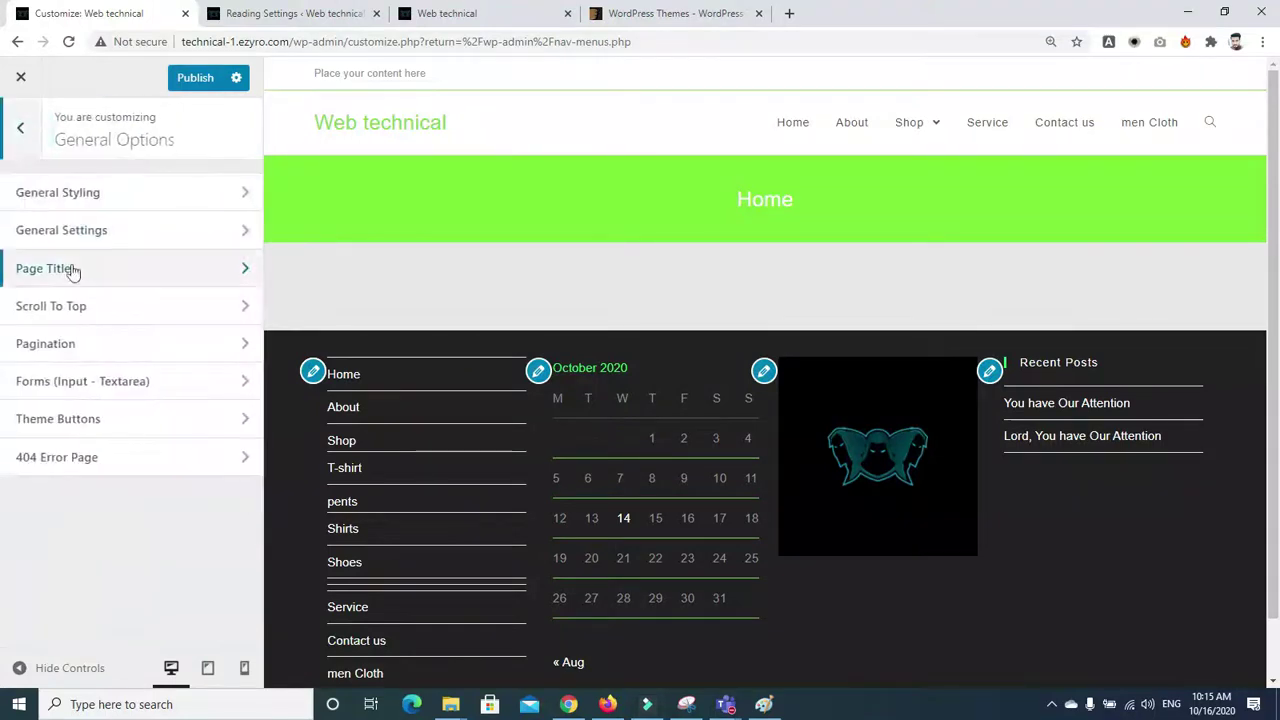
click(95, 312)
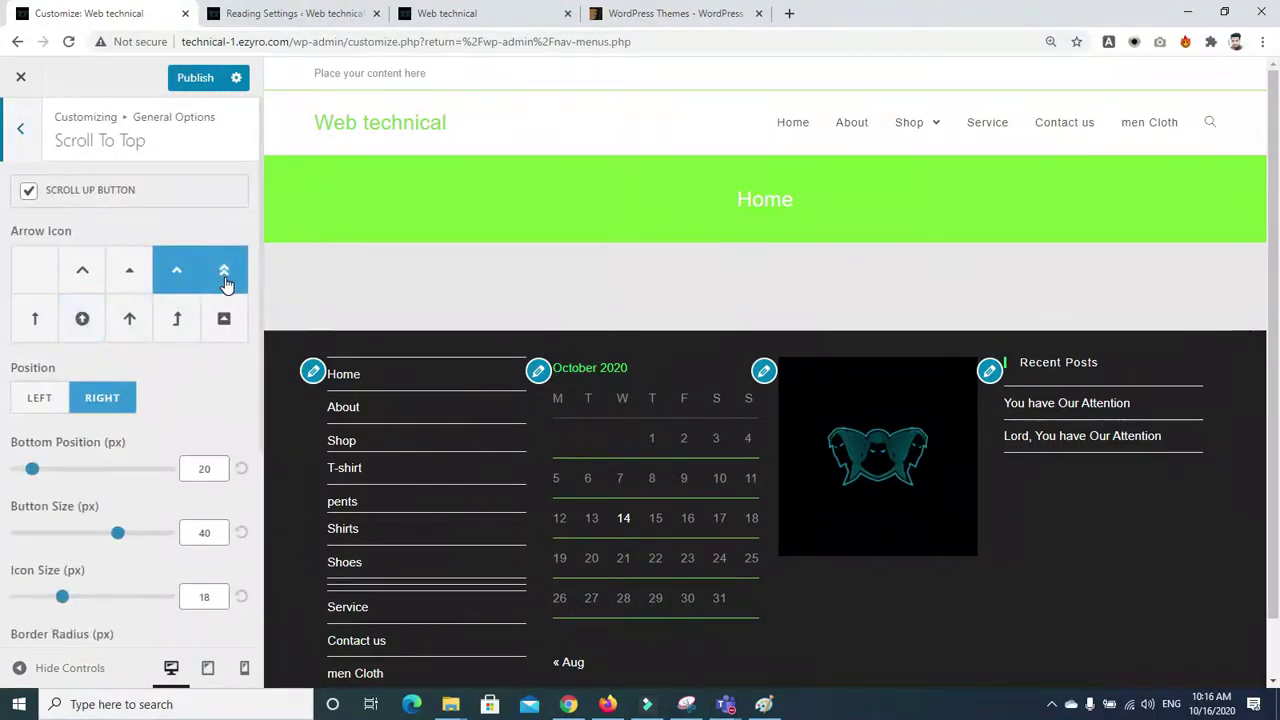
click(631, 15)
drag(1277, 145, 1275, 590)
scroll(0, 592, up, 15)
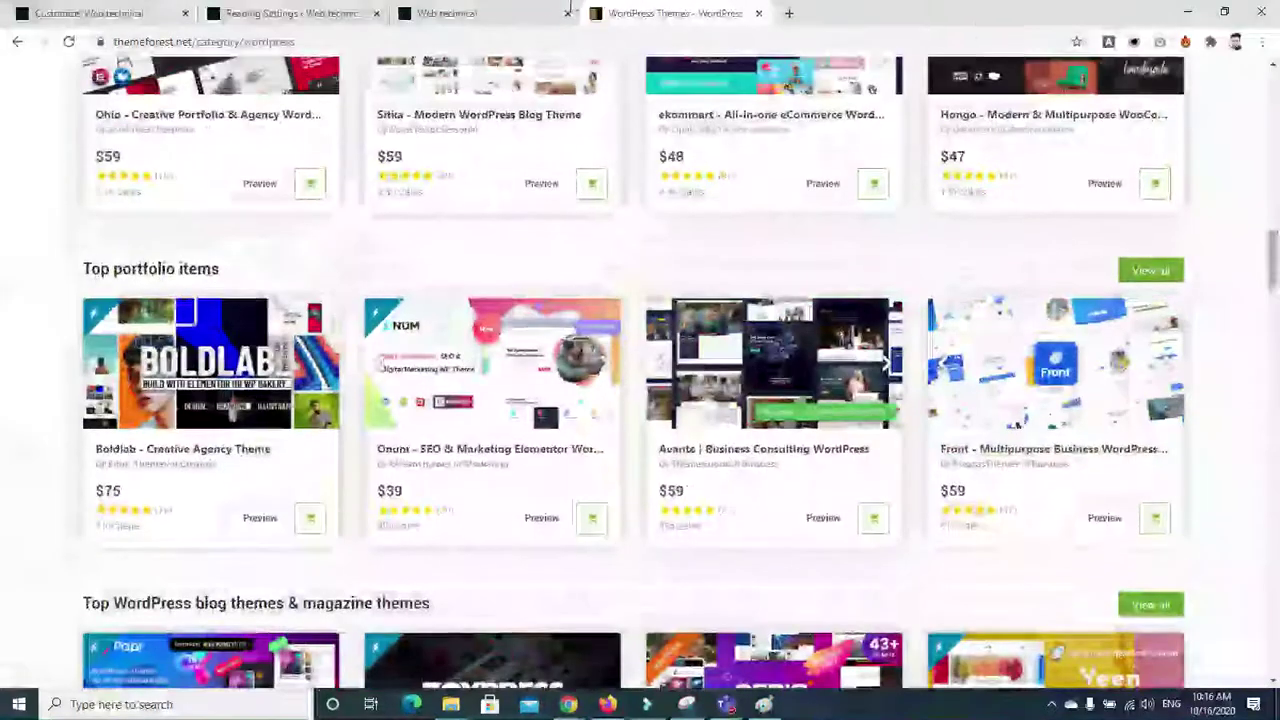
Visit the EDTechWorx site in a new tab to look for a scroll-up button, and close it again
click(789, 13)
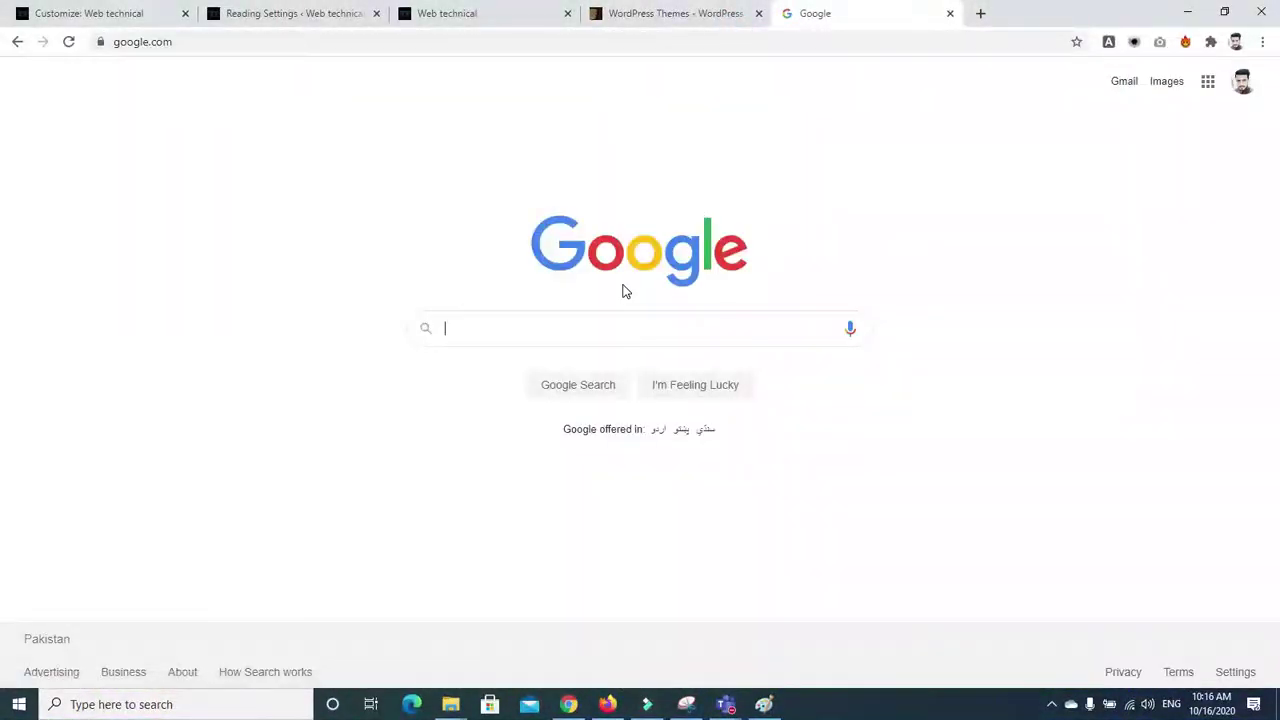
click(981, 14)
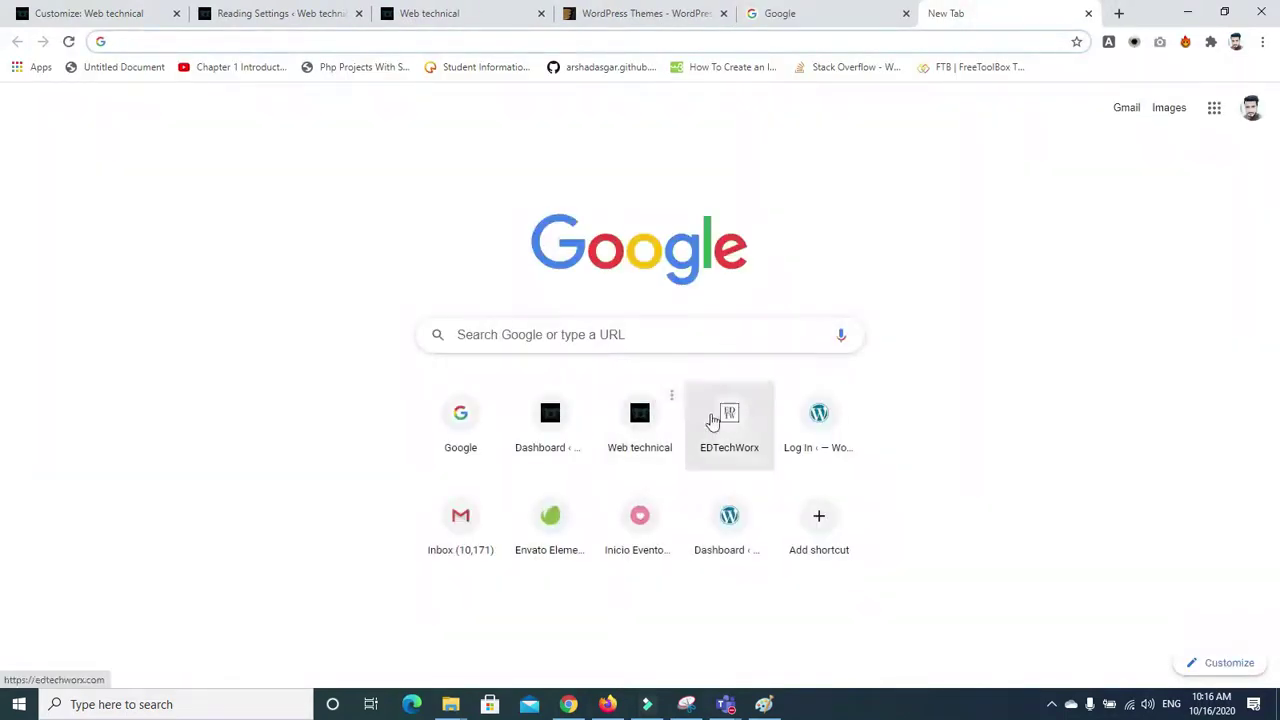
click(732, 427)
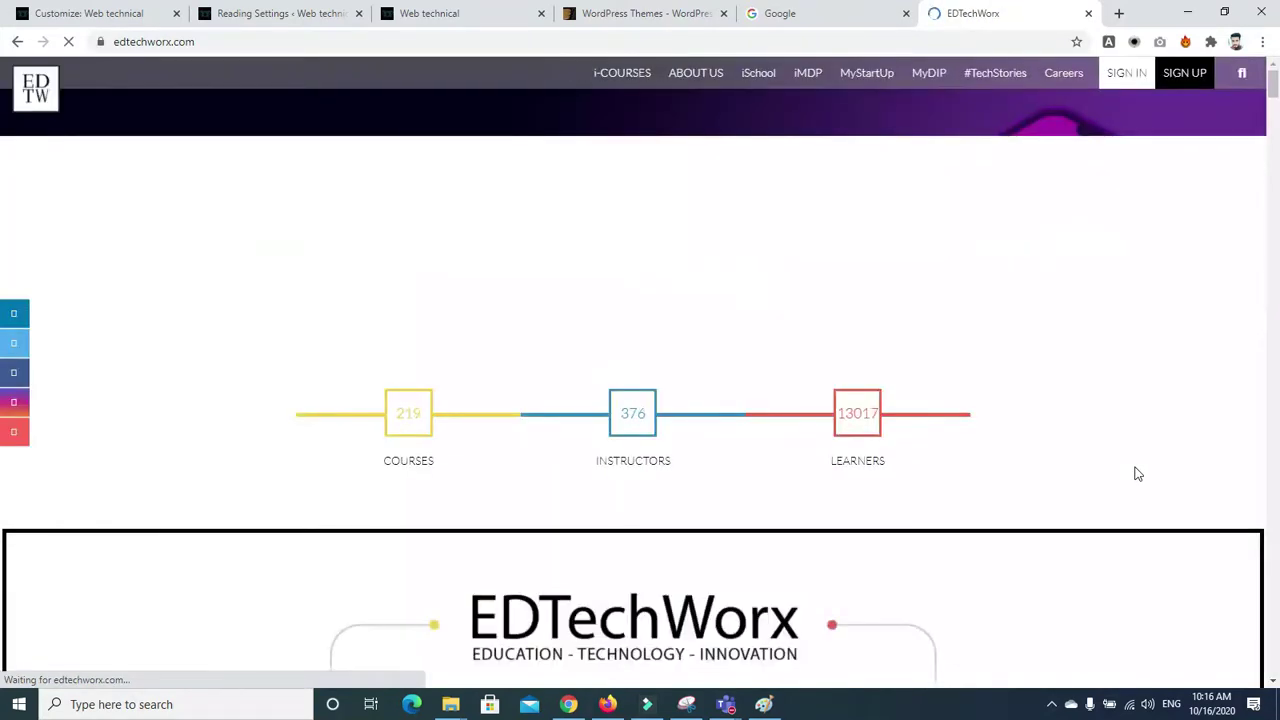
scroll(1137, 474, down, 4)
scroll(1137, 474, down, 10)
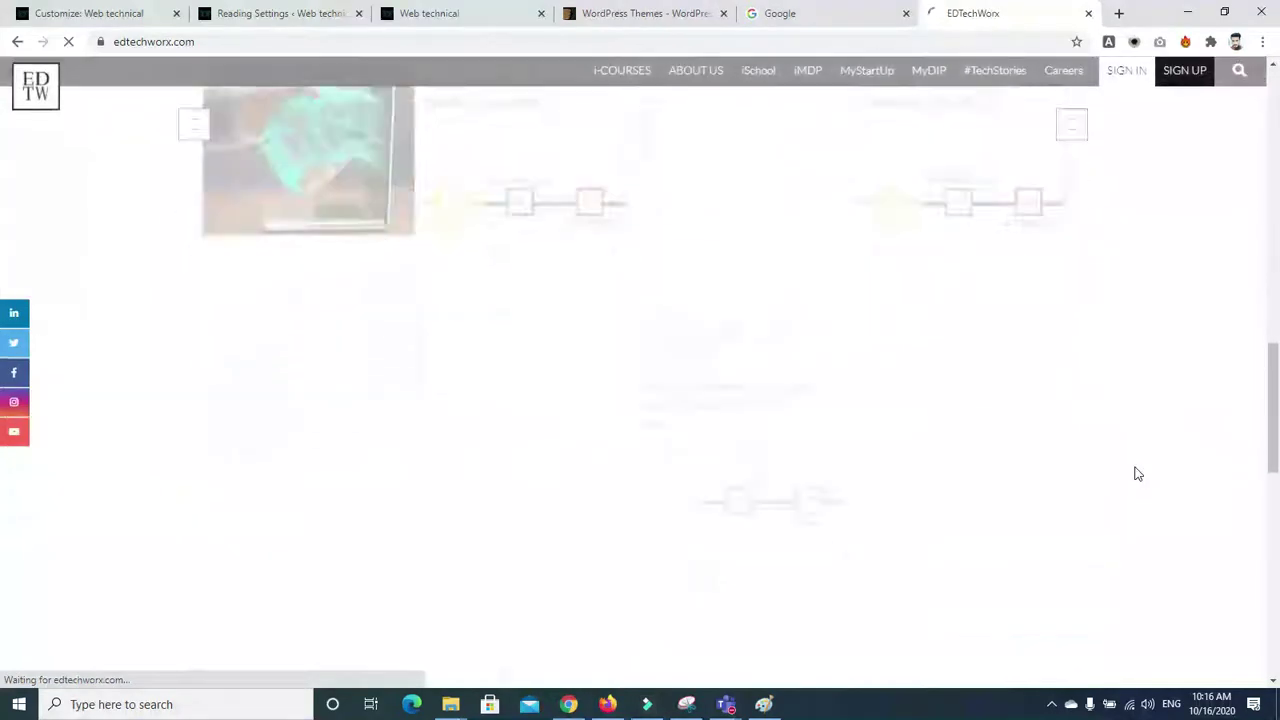
click(1088, 13)
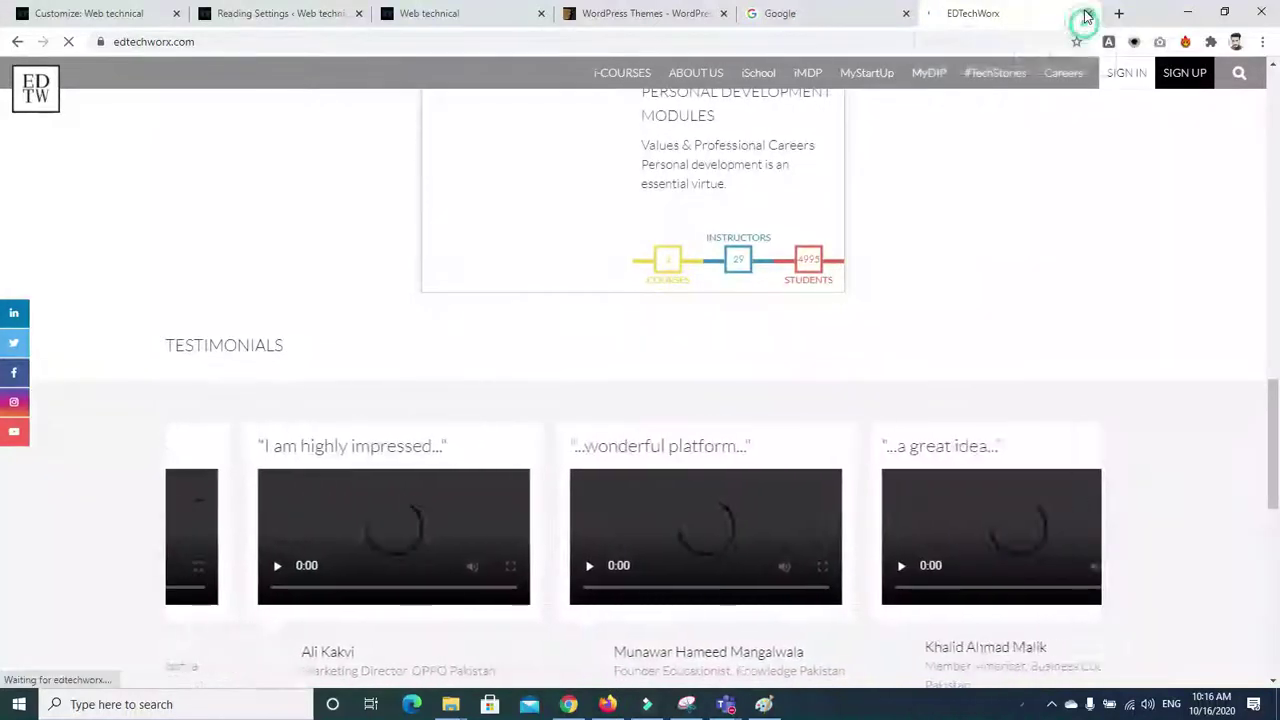
Examine the scroll-to-top button on the Eventos Bella Suiza site as an example, and close the site
click(979, 14)
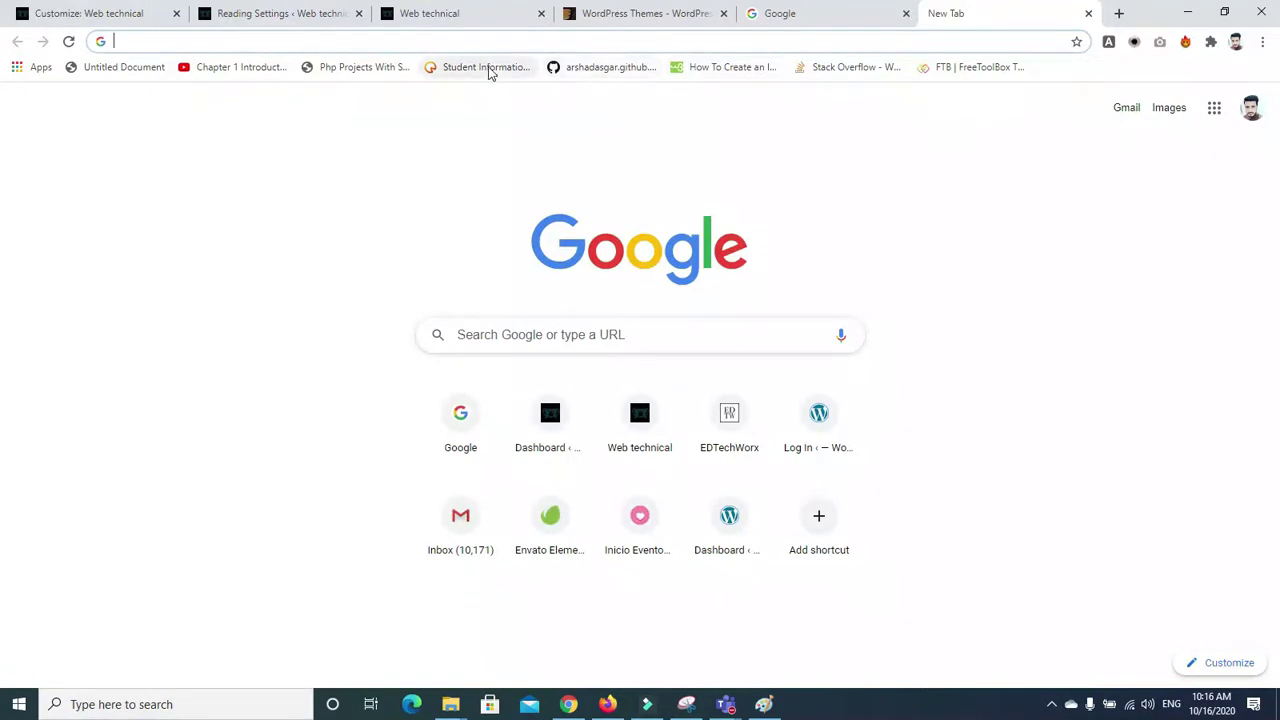
click(638, 517)
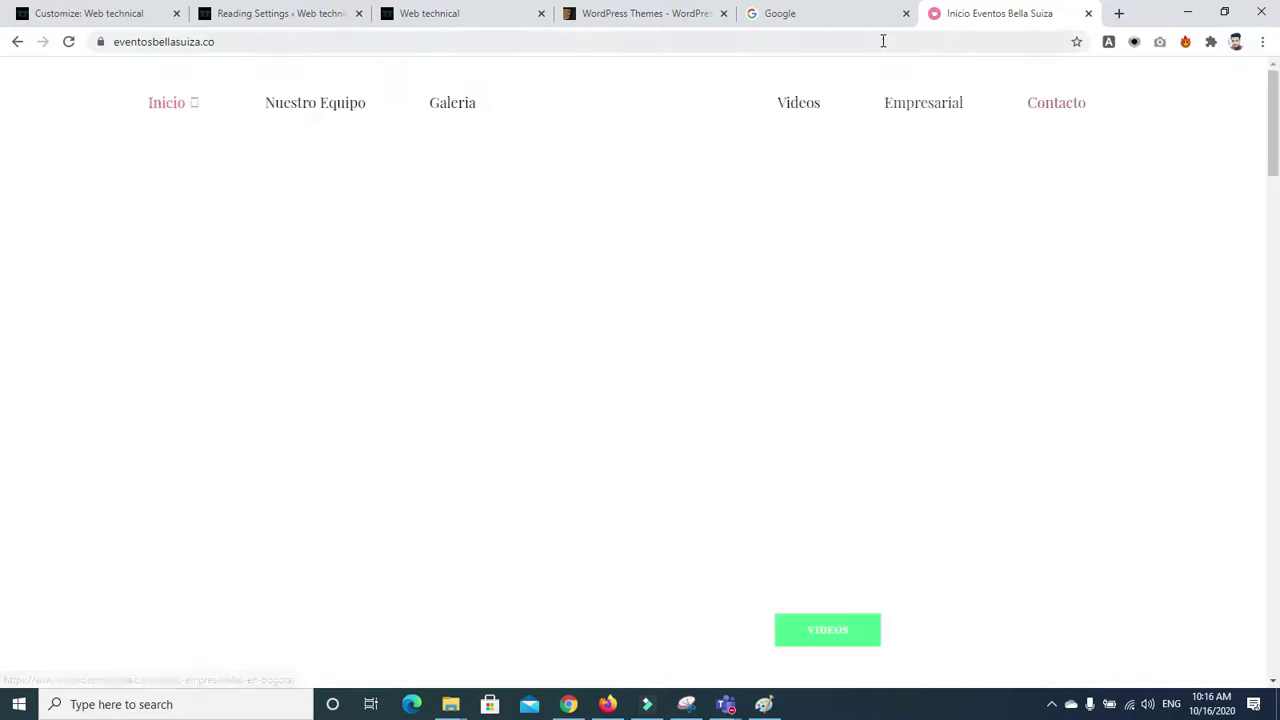
scroll(5, 230, down, 15)
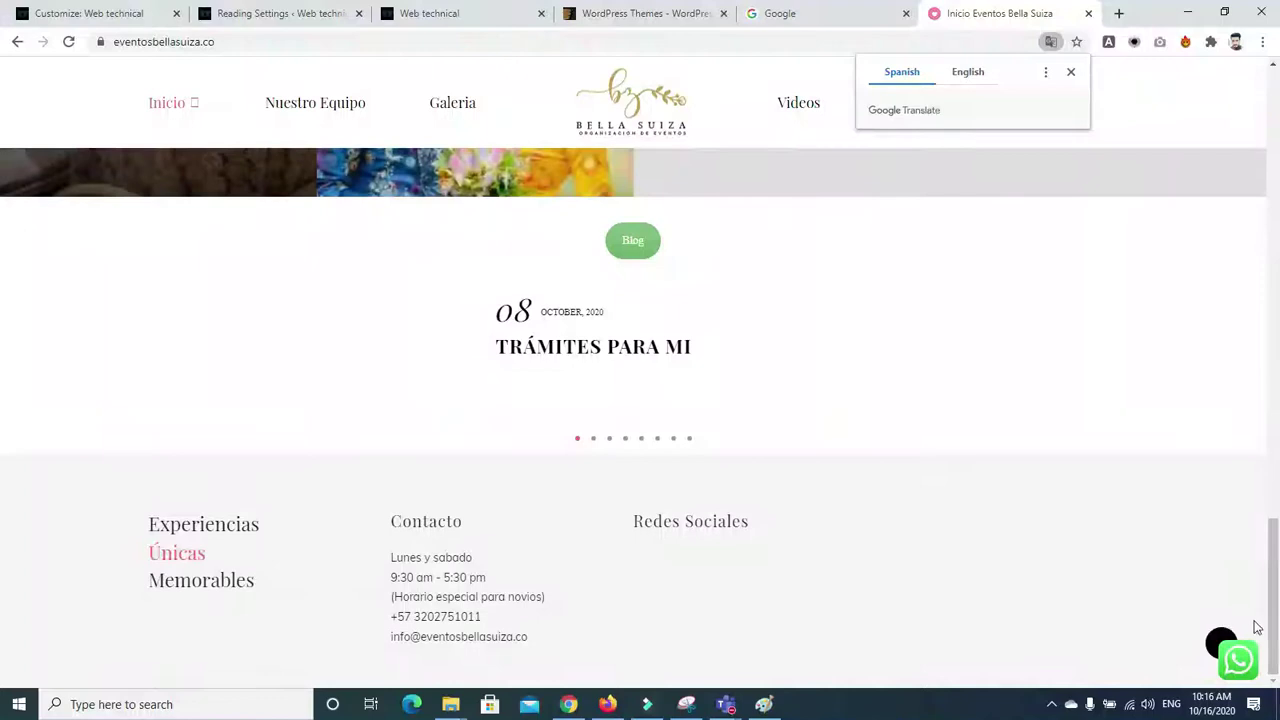
scroll(1220, 643, up, 5)
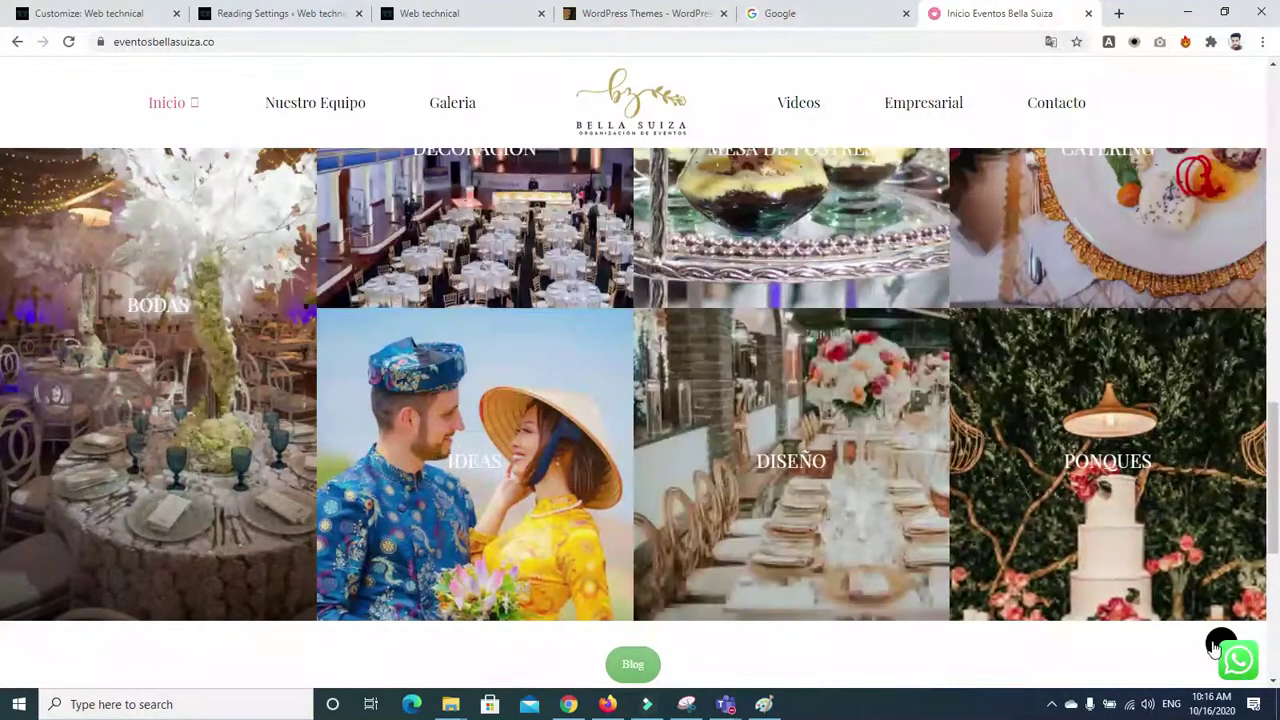
scroll(1218, 643, up, 10)
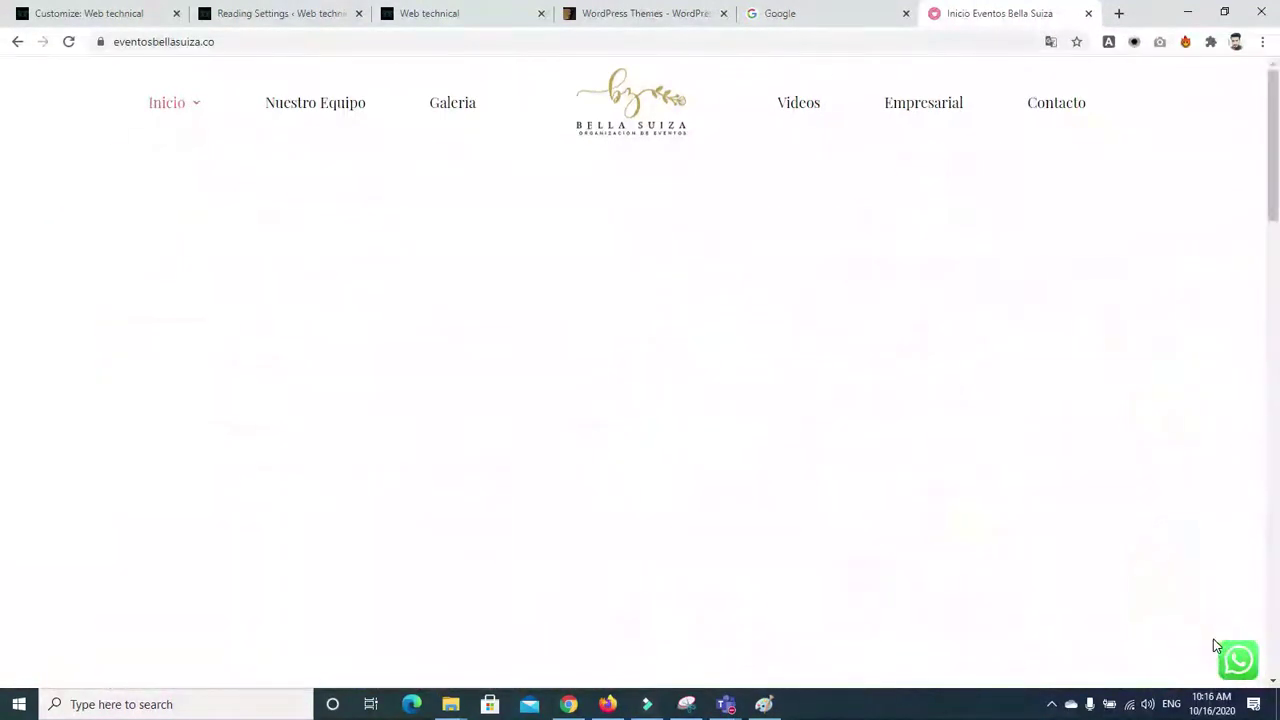
drag(1277, 166, 1277, 600)
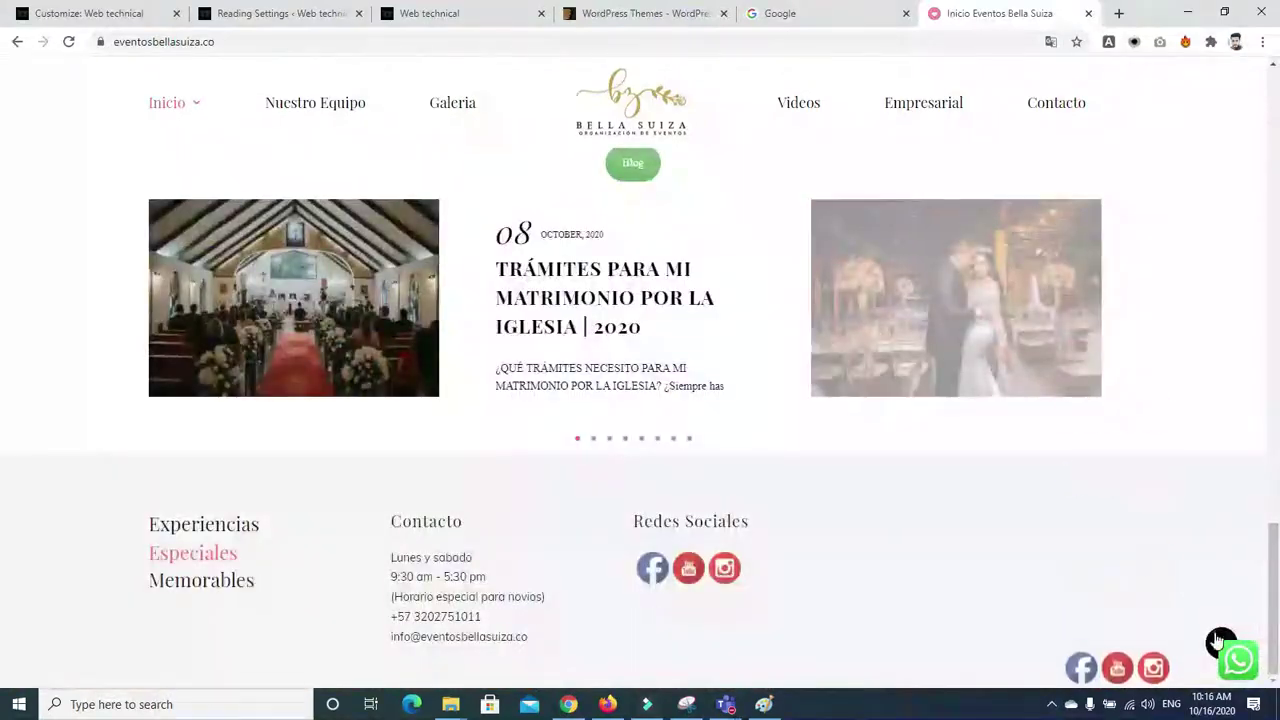
scroll(1218, 557, up, 15)
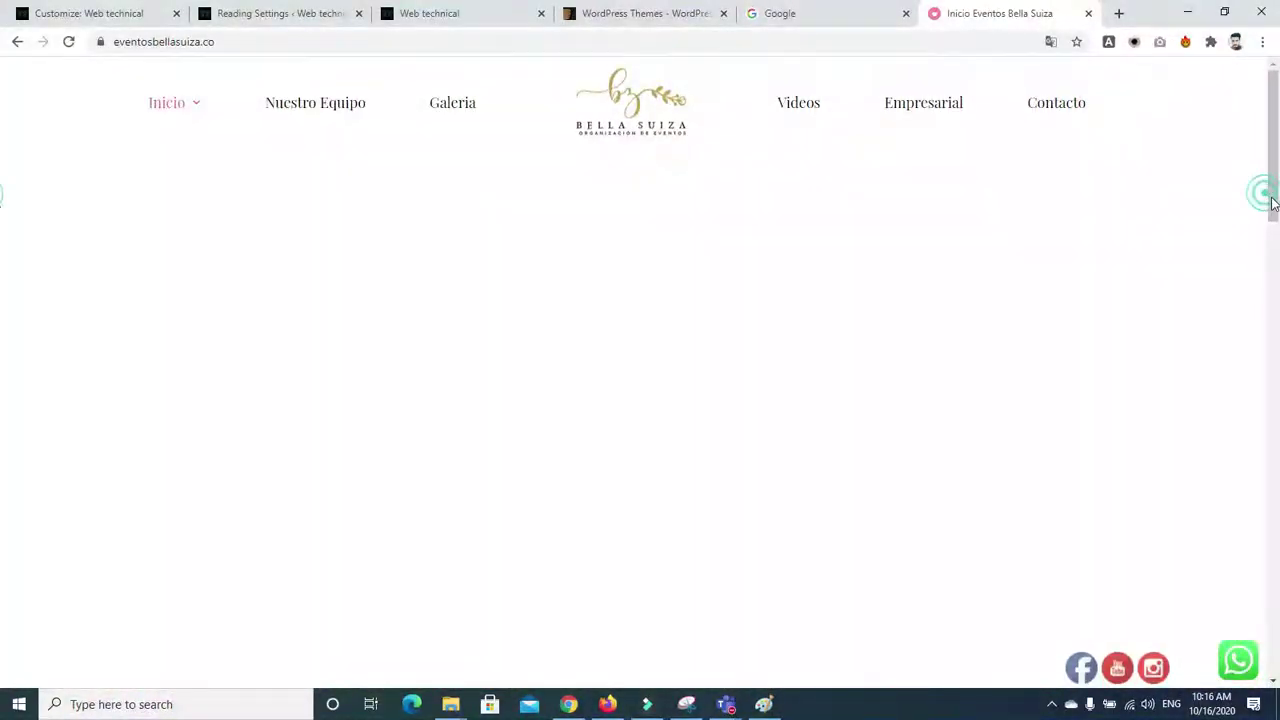
drag(1272, 203, 1277, 600)
scroll(949, 480, up, 15)
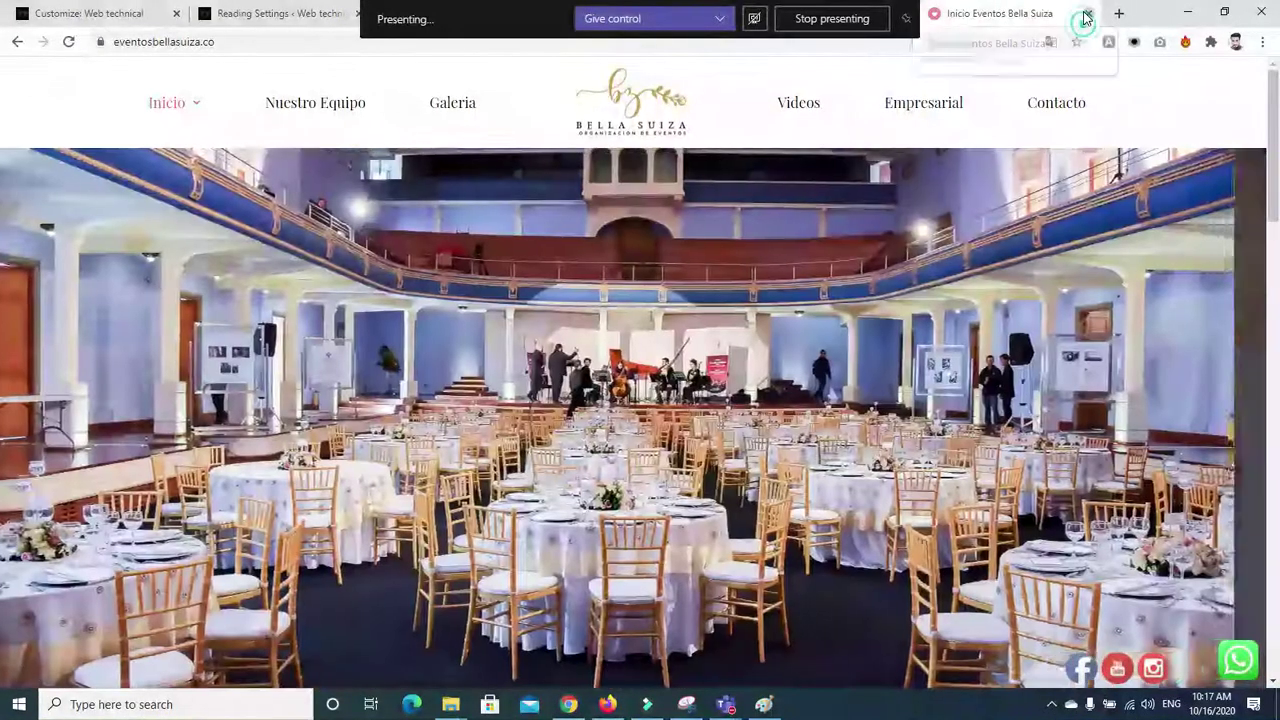
click(1088, 13)
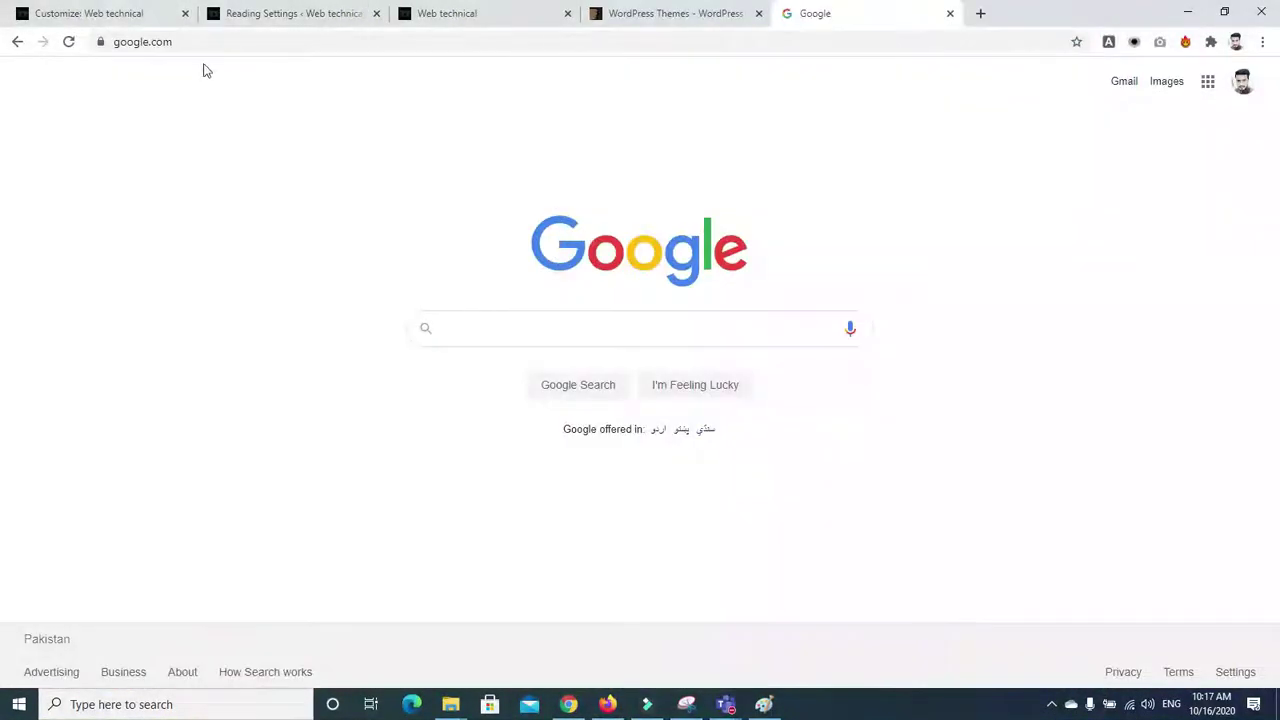
Return to the customizer and set the scroll-up arrow icon to the single chevron, fourth in the first row
click(65, 6)
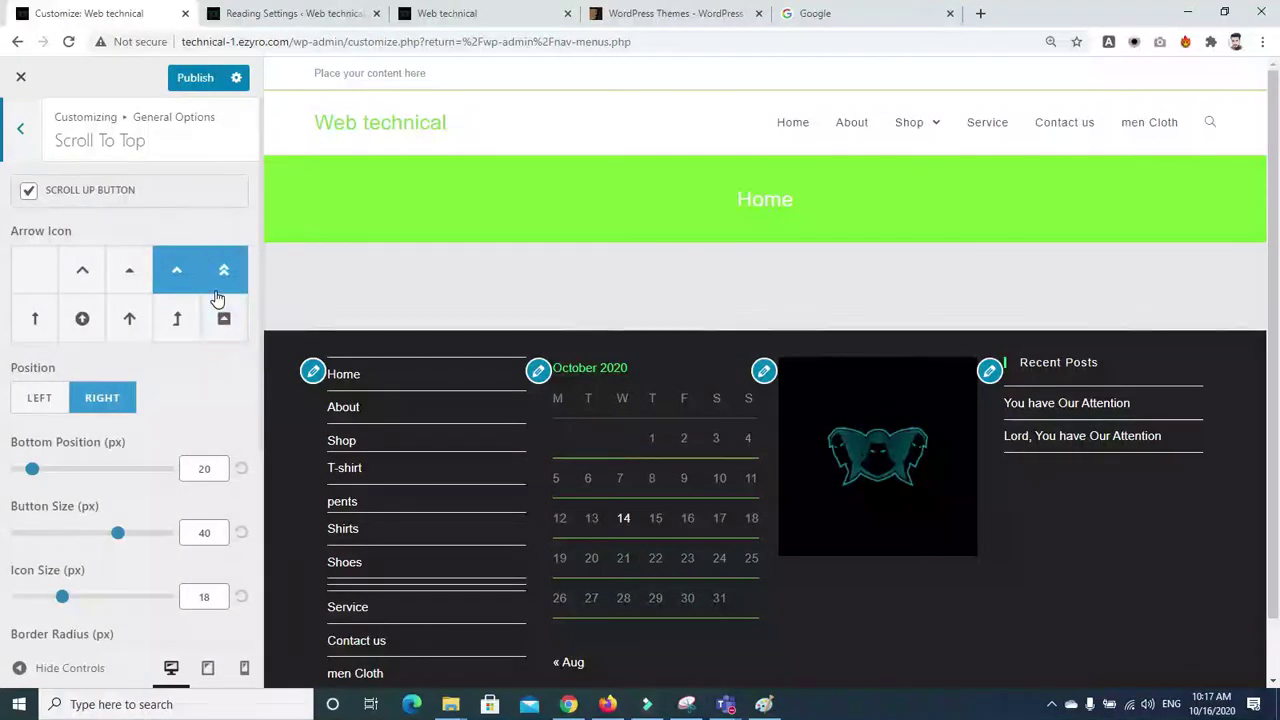
click(84, 278)
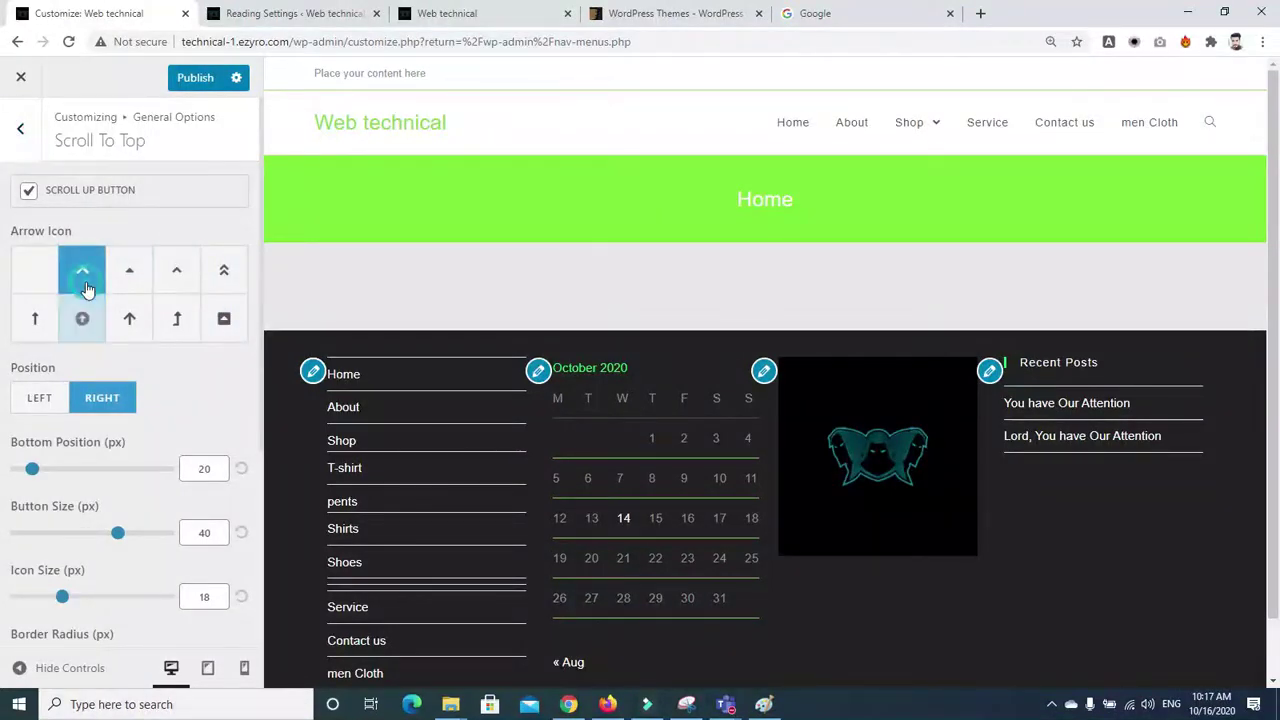
click(180, 280)
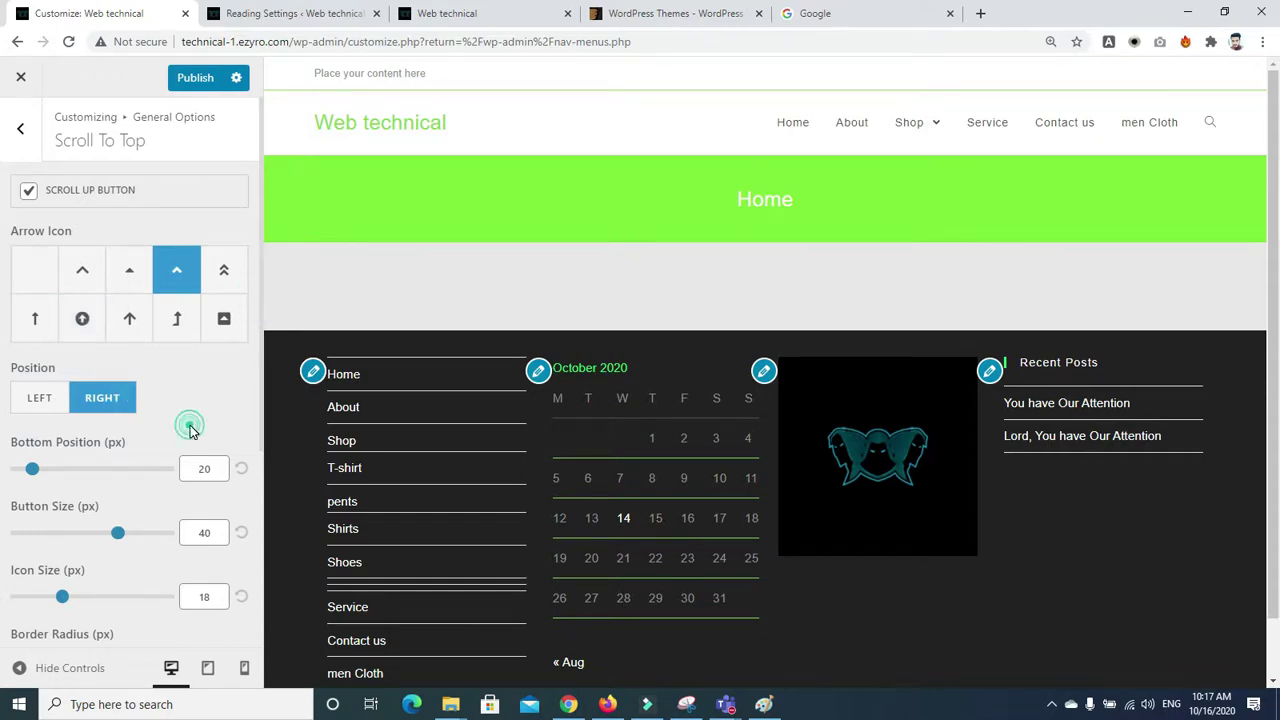
Set the scroll-up button's background color to bright green #78f927
scroll(190, 425, down, 1)
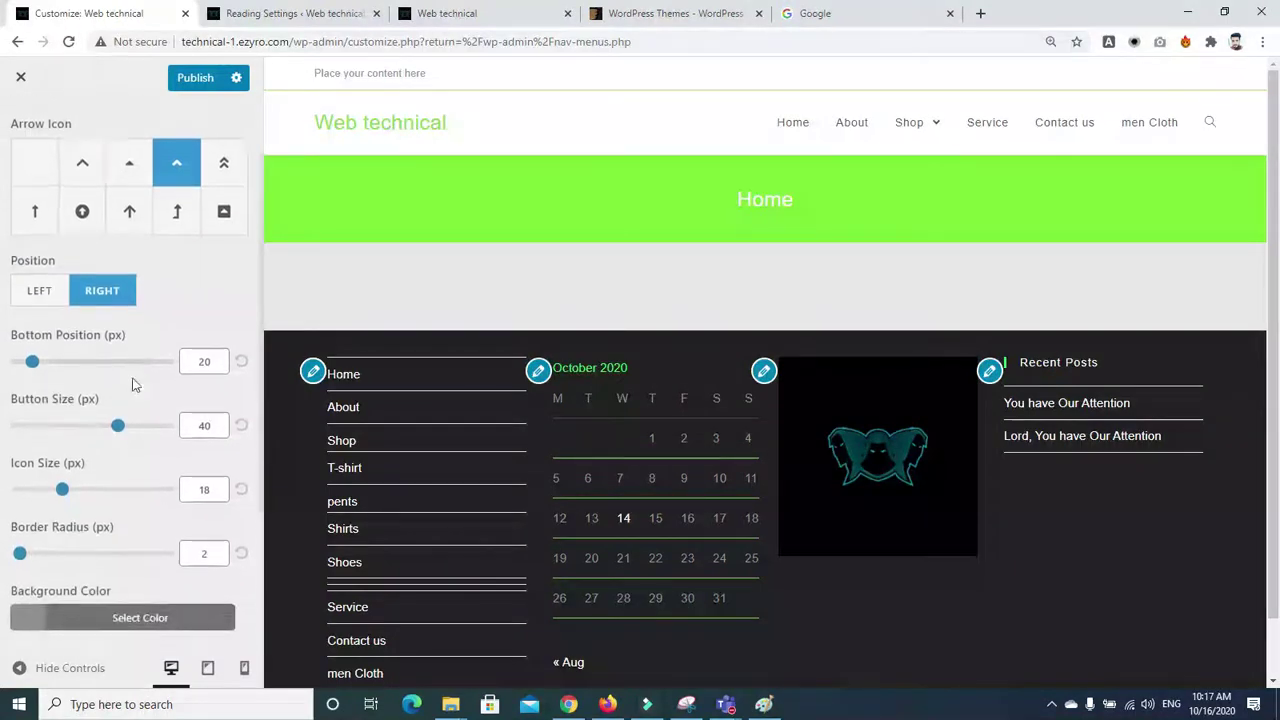
scroll(134, 385, down, 2)
click(30, 436)
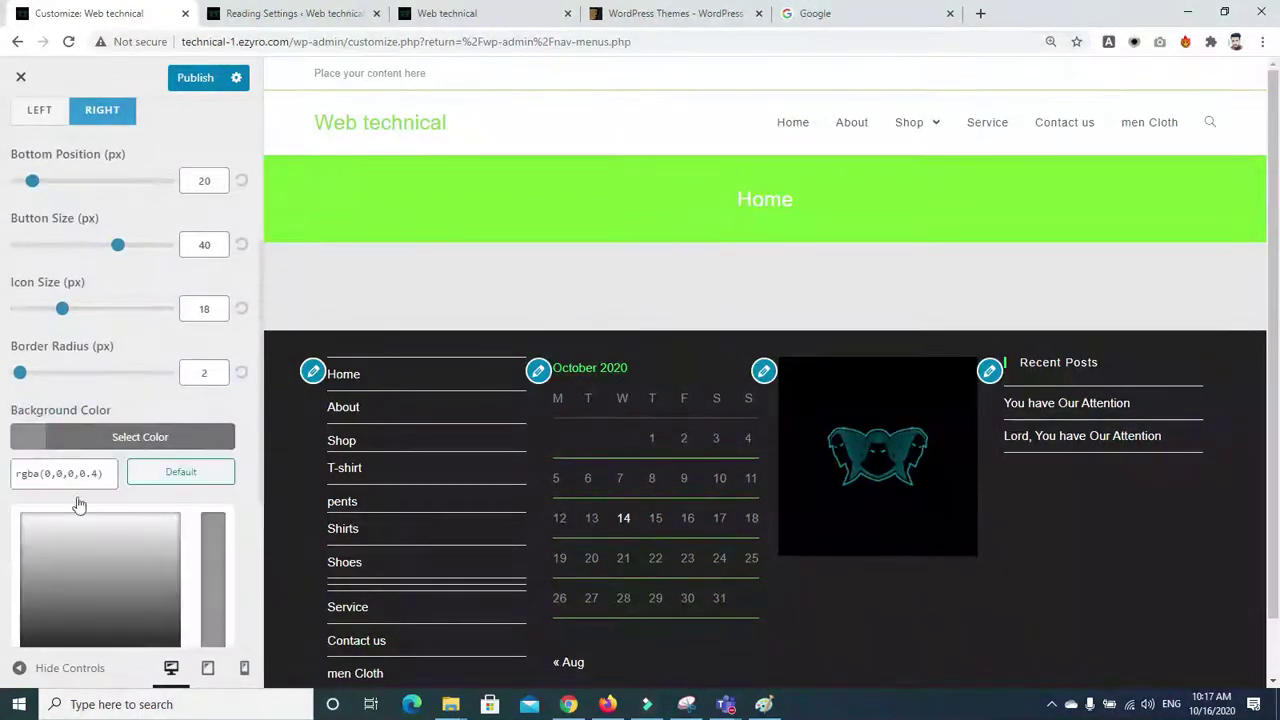
scroll(112, 567, down, 2)
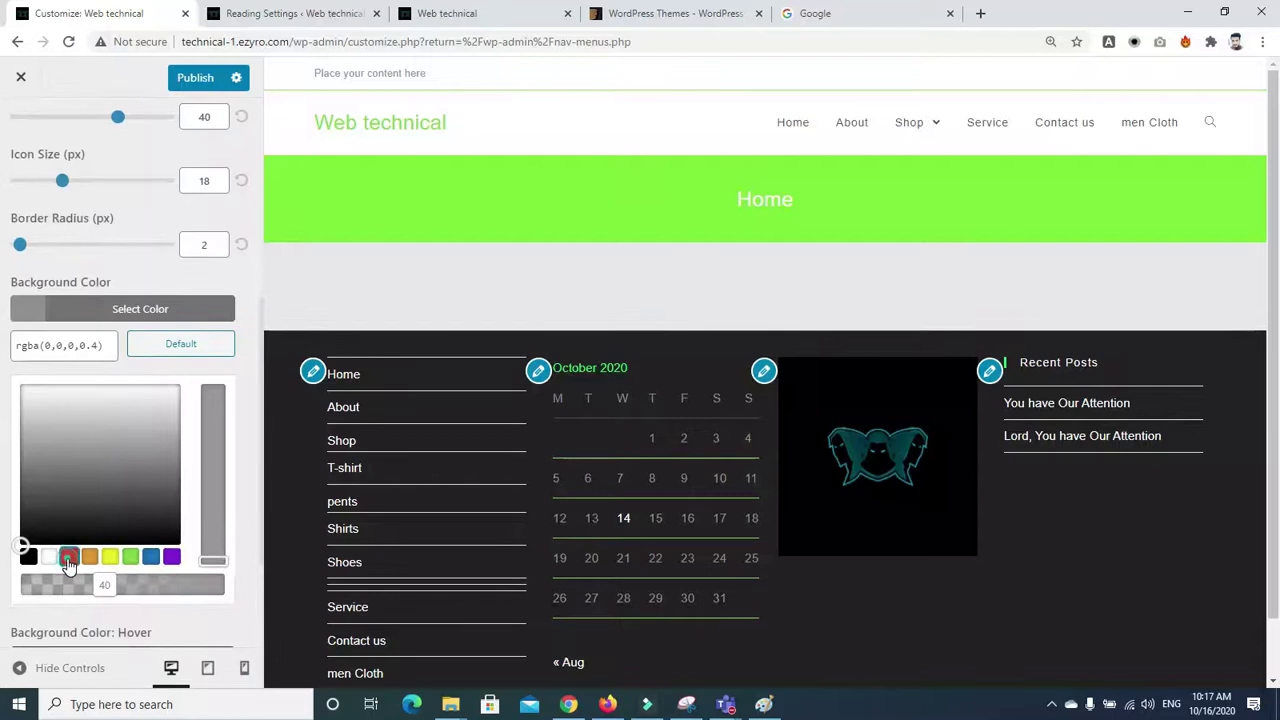
click(68, 558)
click(172, 558)
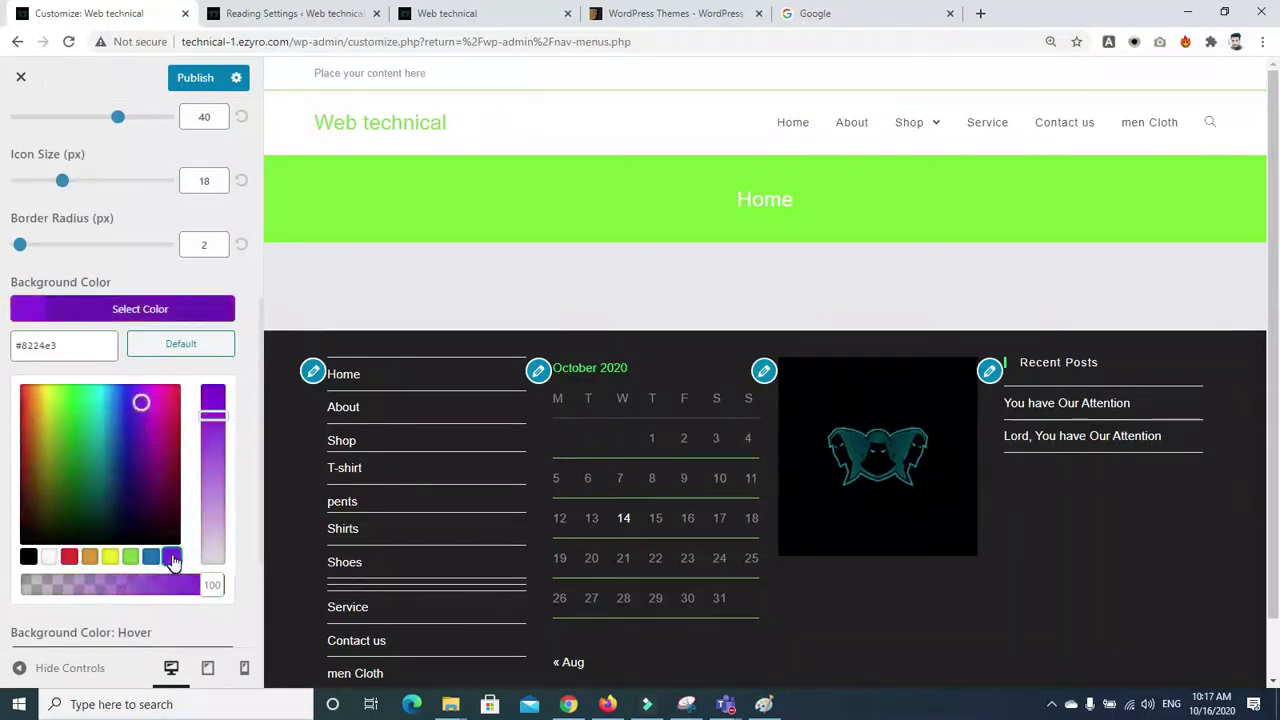
click(63, 388)
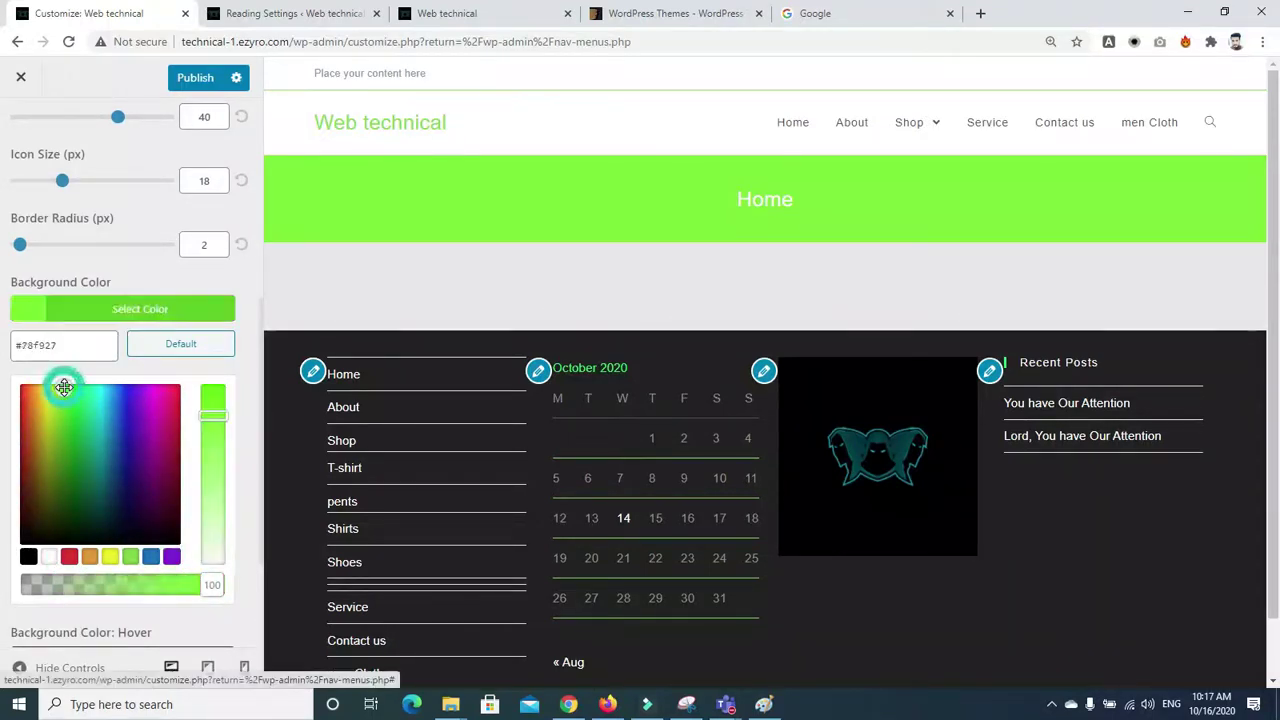
click(134, 290)
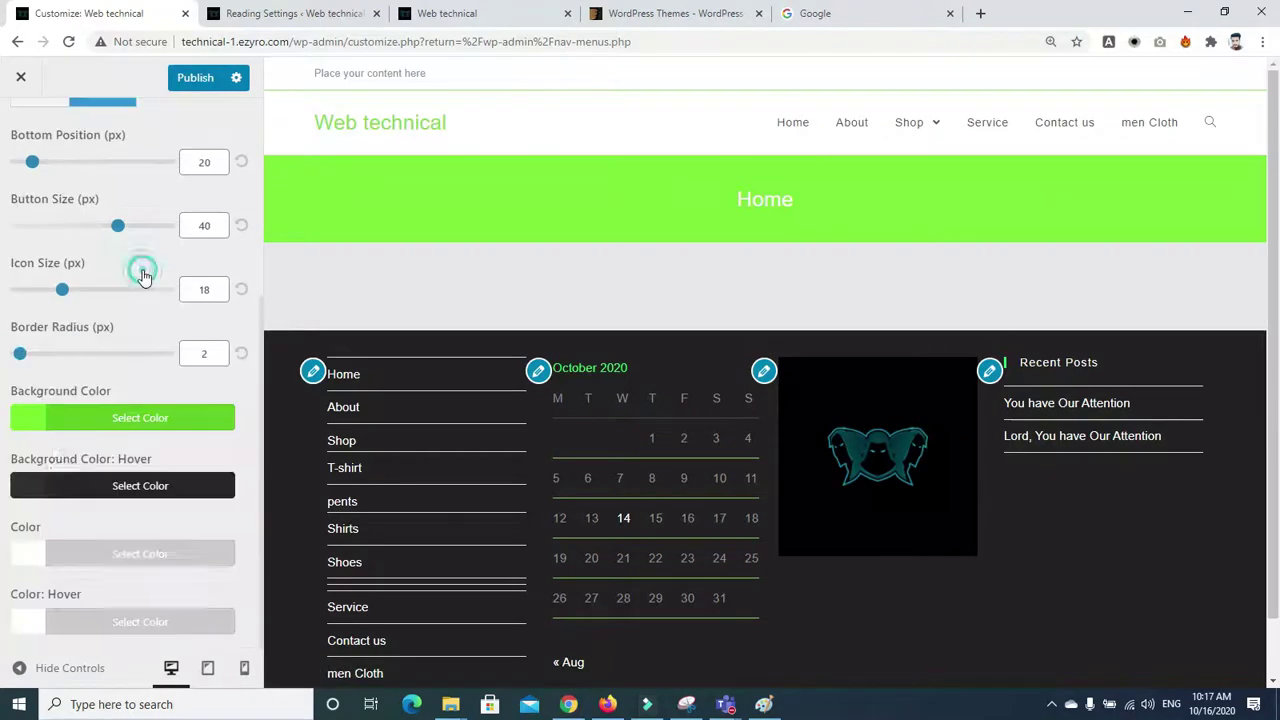
Set the scroll-up button's hover background color to light grey and return to the General Options list
click(25, 490)
click(150, 582)
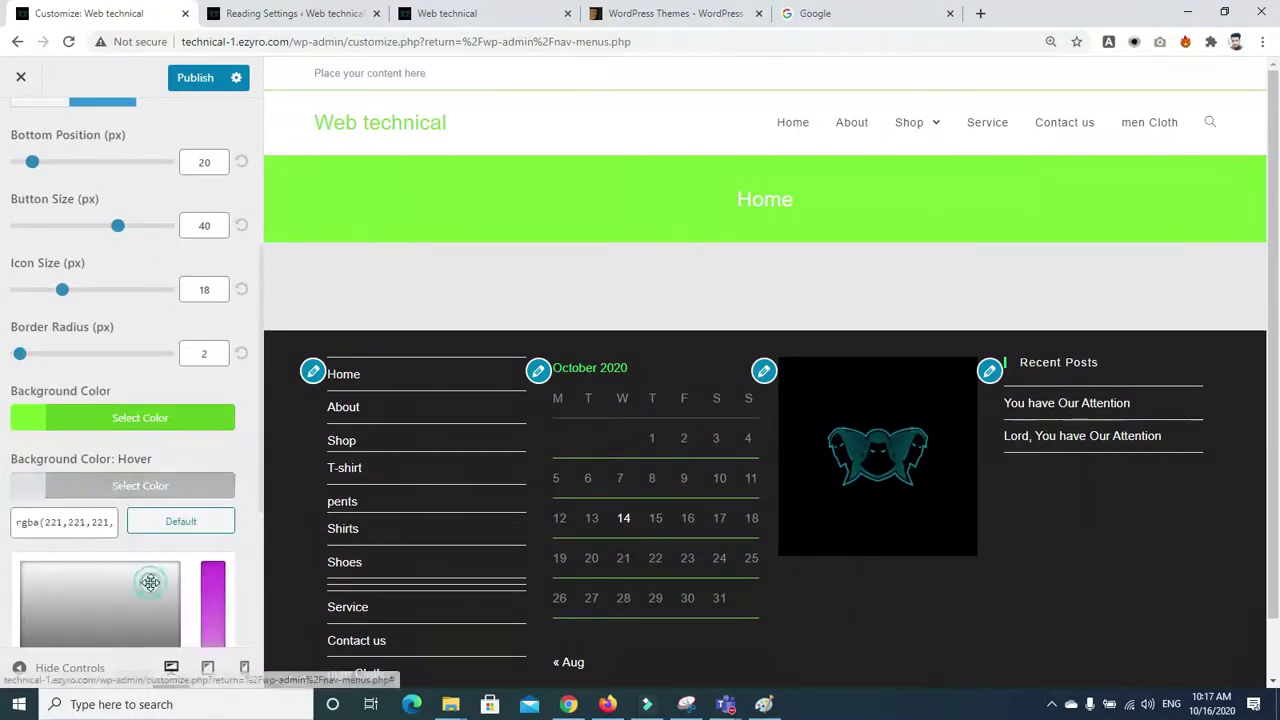
click(141, 384)
scroll(130, 370, down, 5)
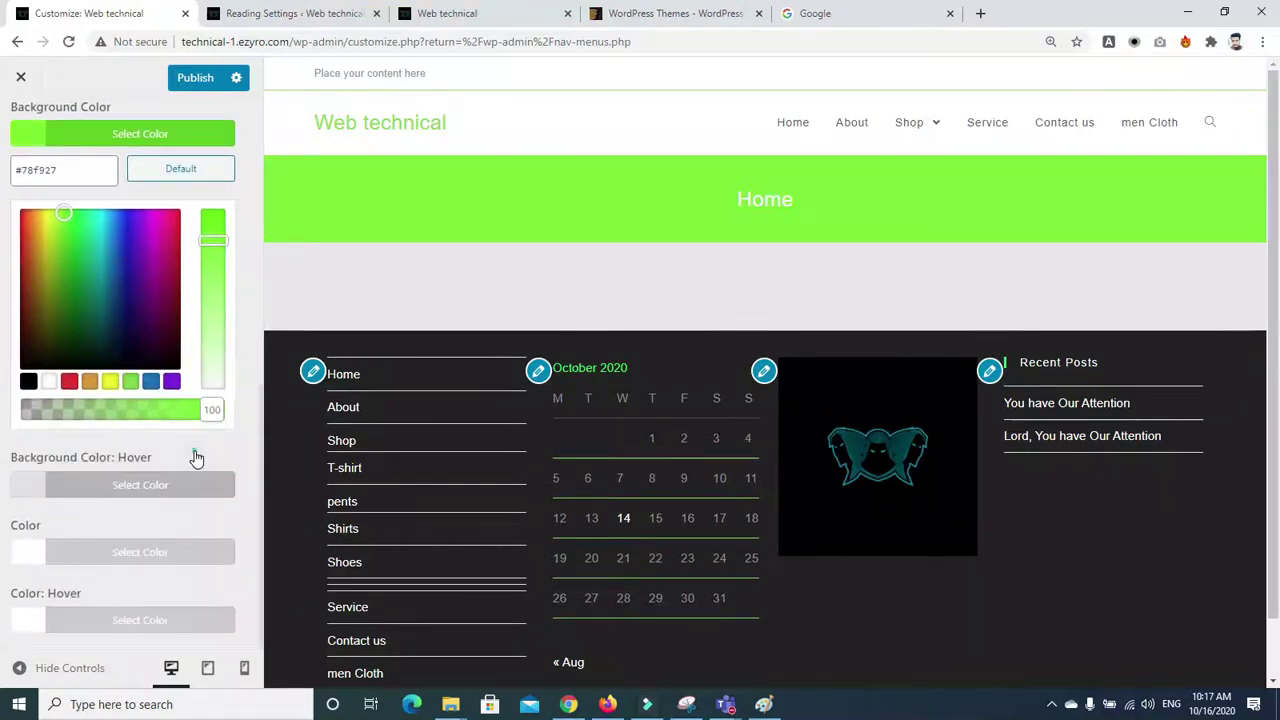
click(140, 485)
click(133, 368)
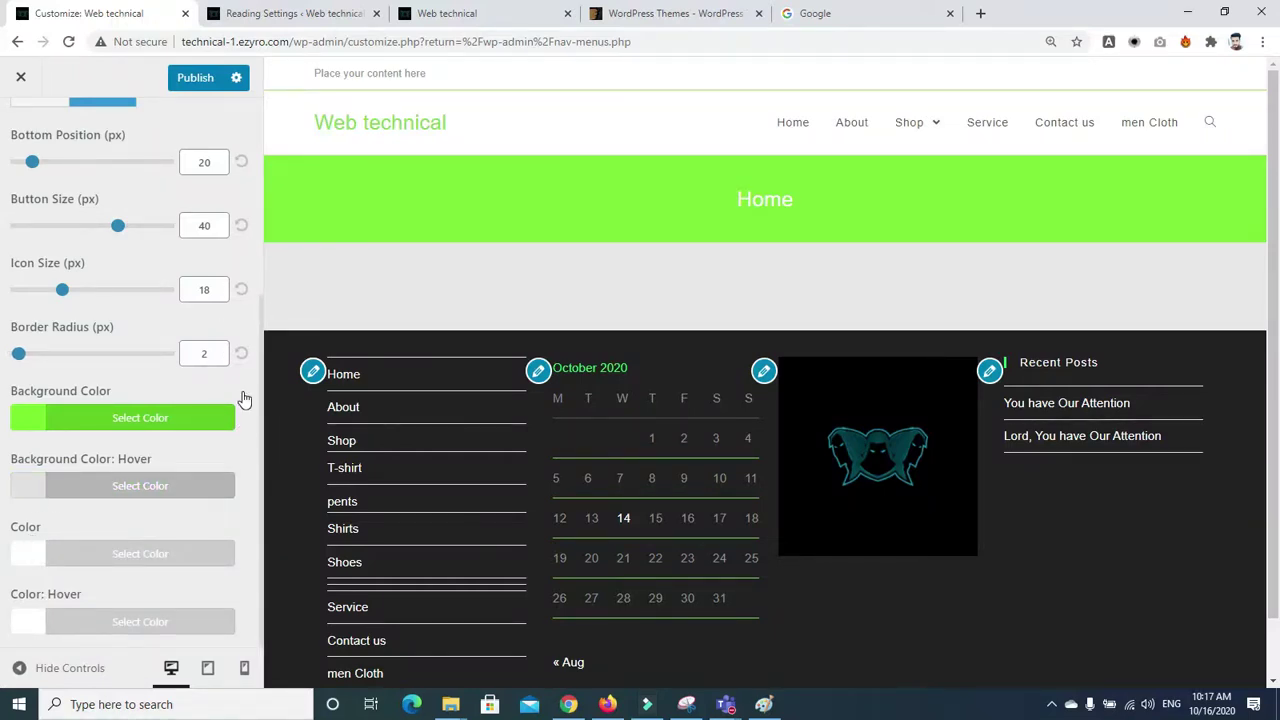
scroll(244, 391, up, 5)
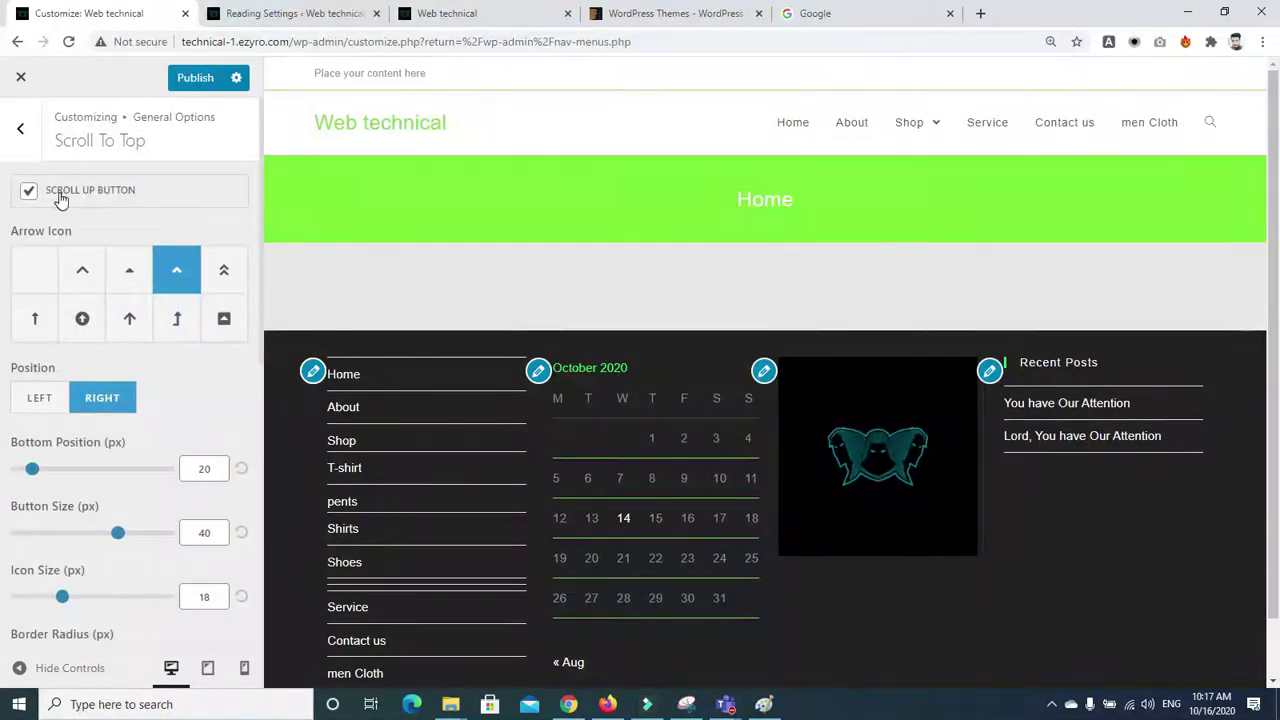
click(20, 128)
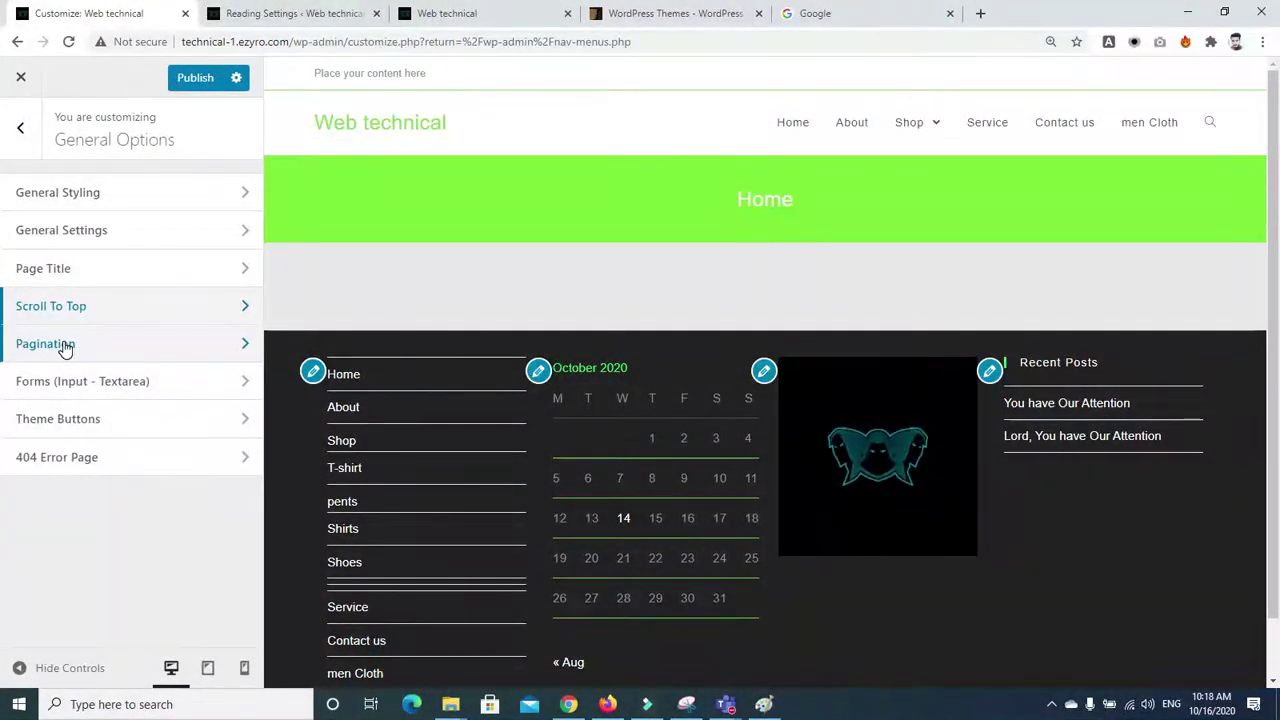
Search Google for "f" to examine the results page's pagination as an example, and return to the customizer
click(797, 13)
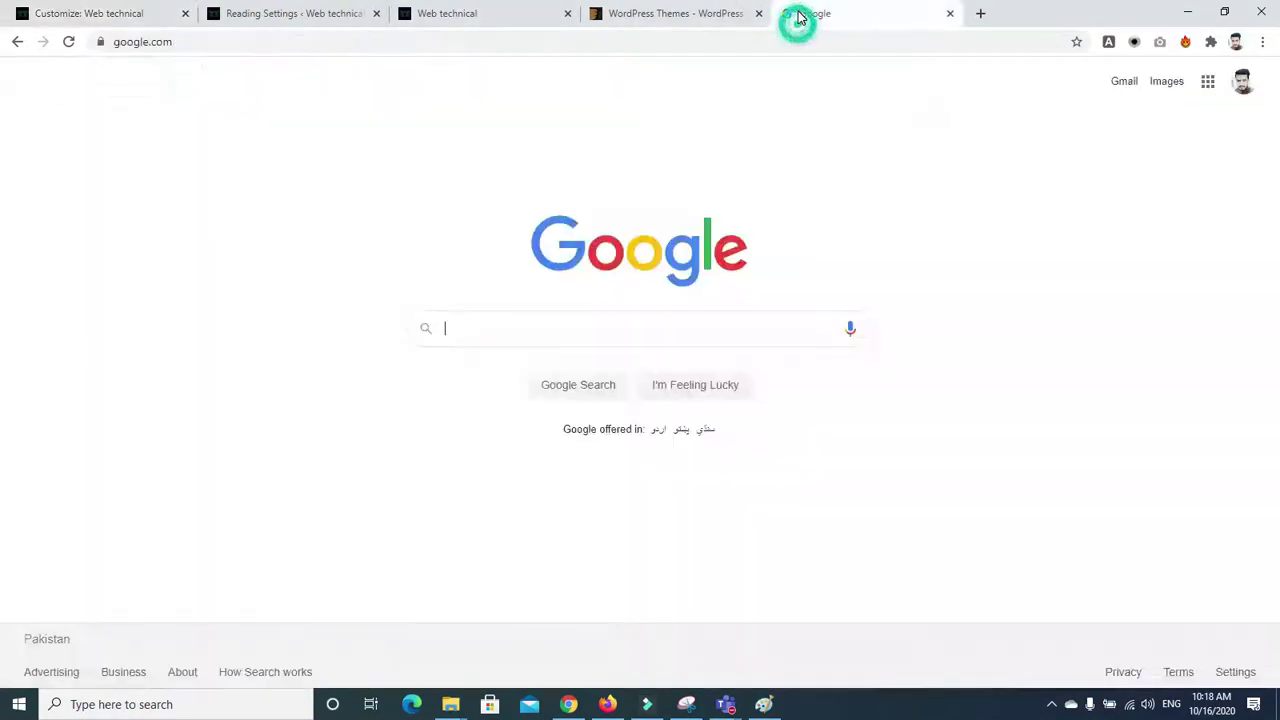
key(Return)
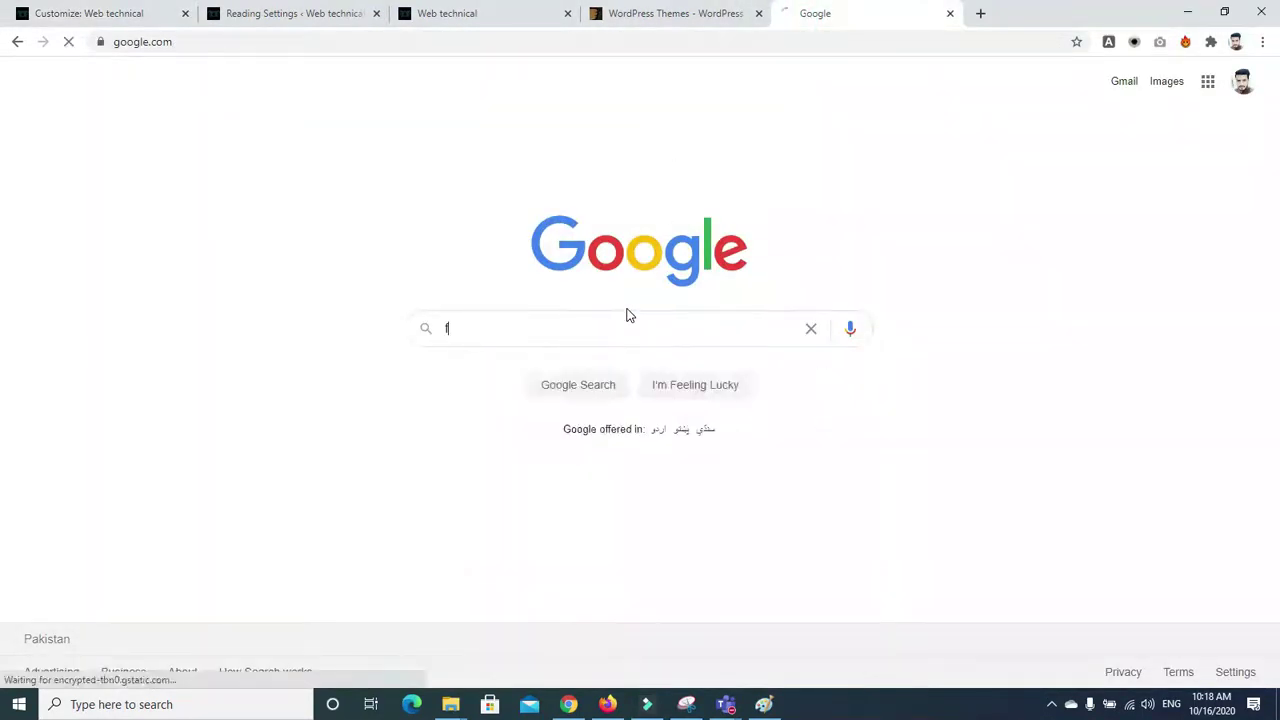
scroll(1206, 190, down, 10)
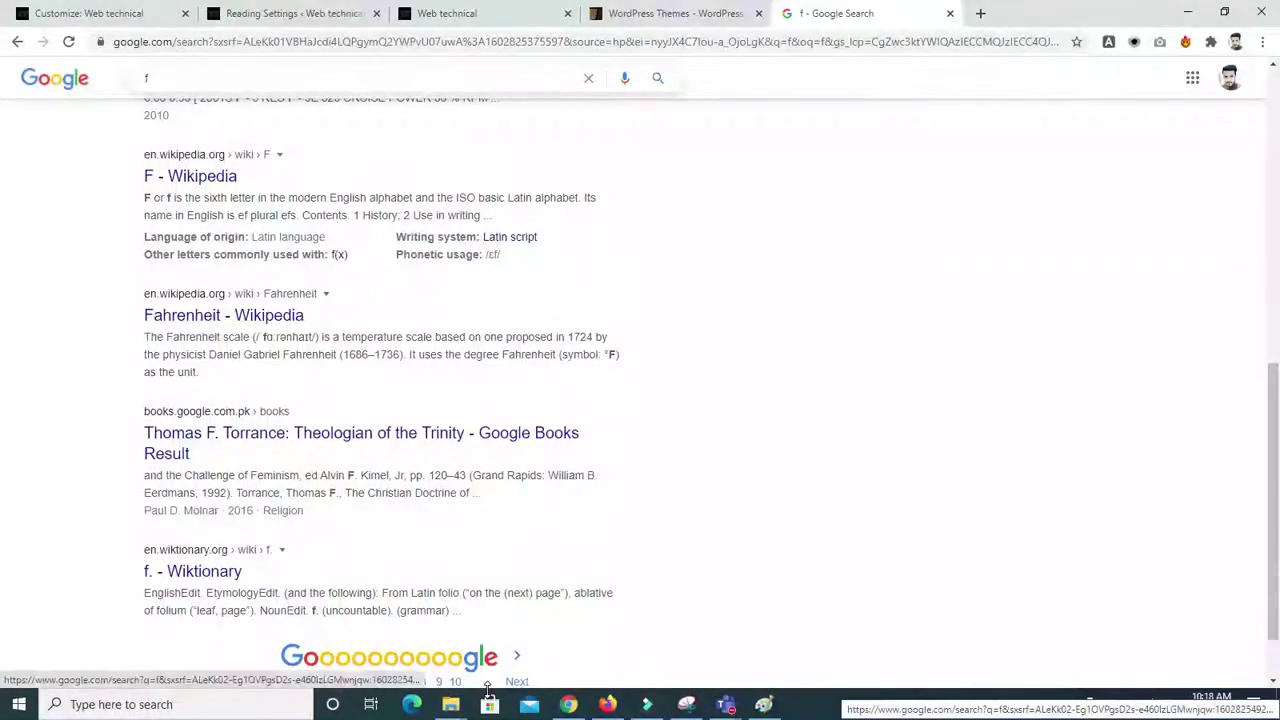
click(118, 14)
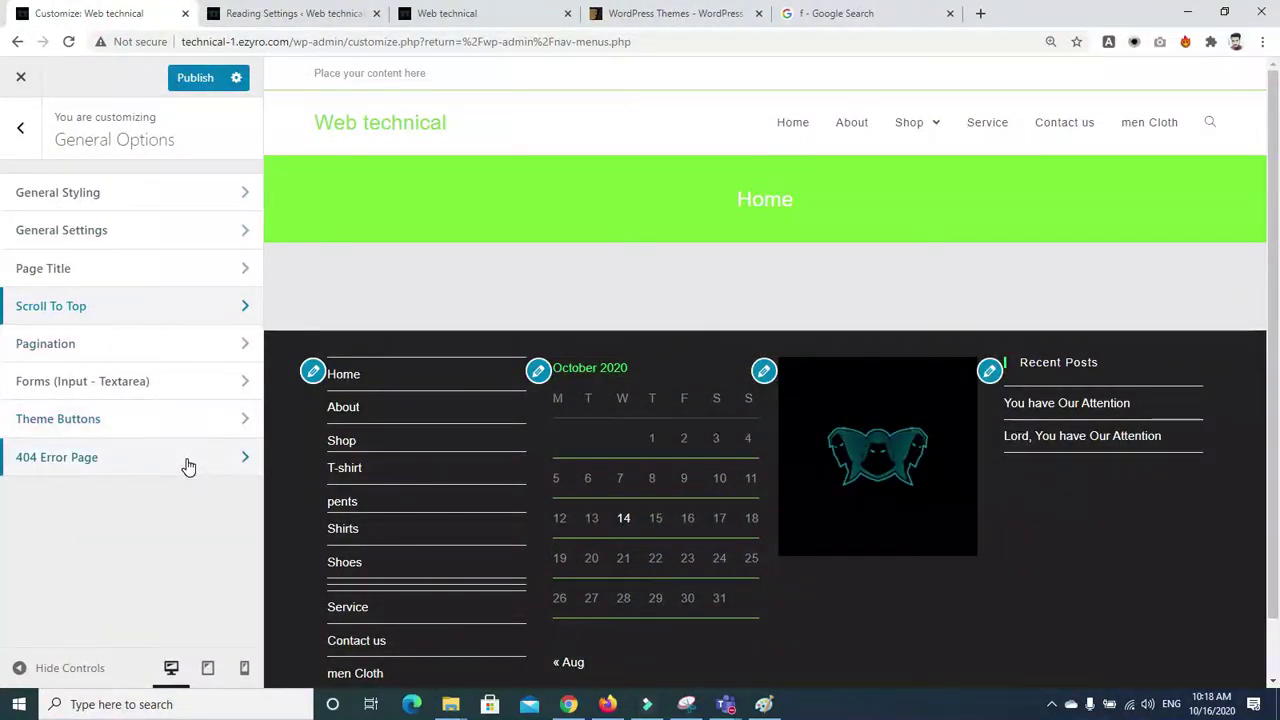
Leave the General Options section and open the Typography settings
click(20, 128)
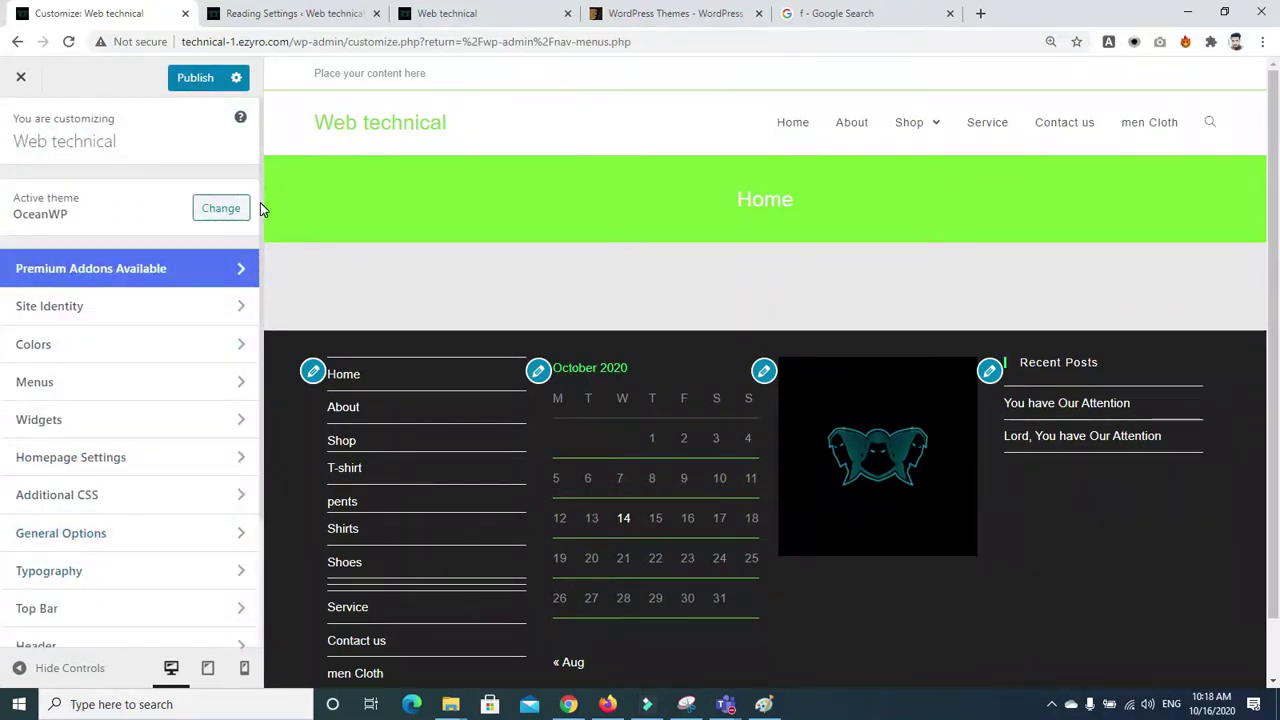
click(145, 235)
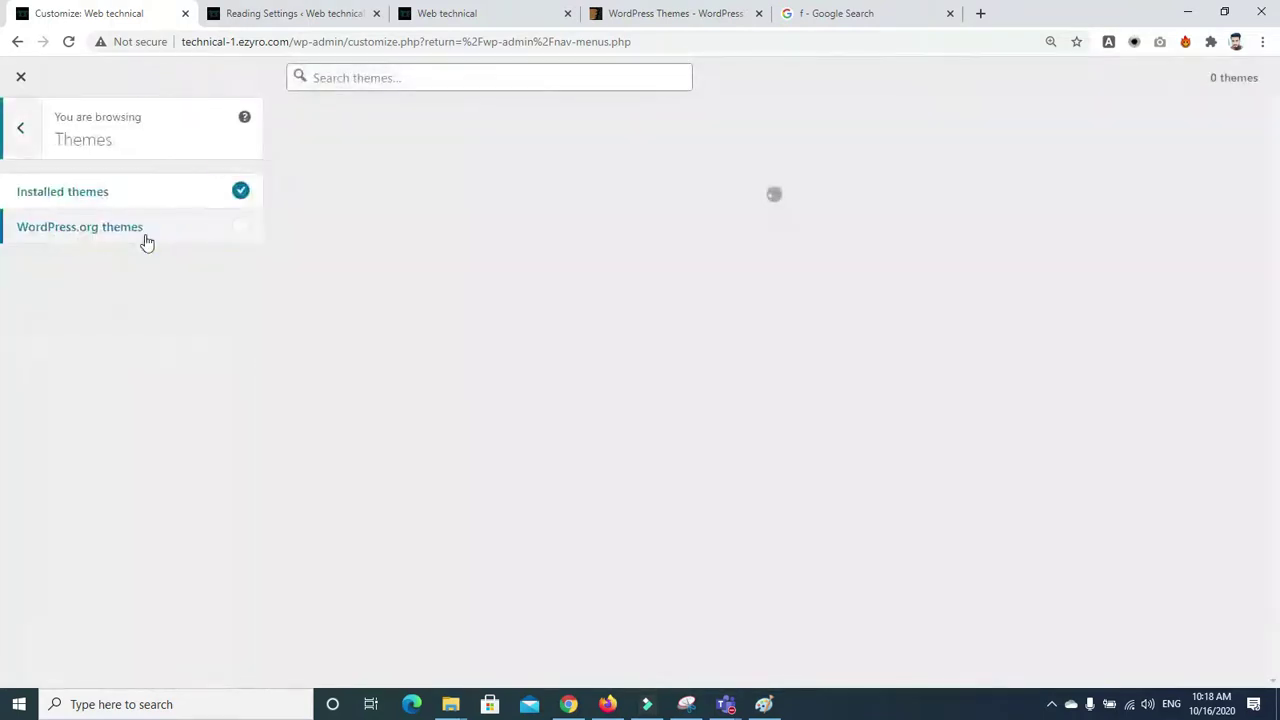
click(6, 119)
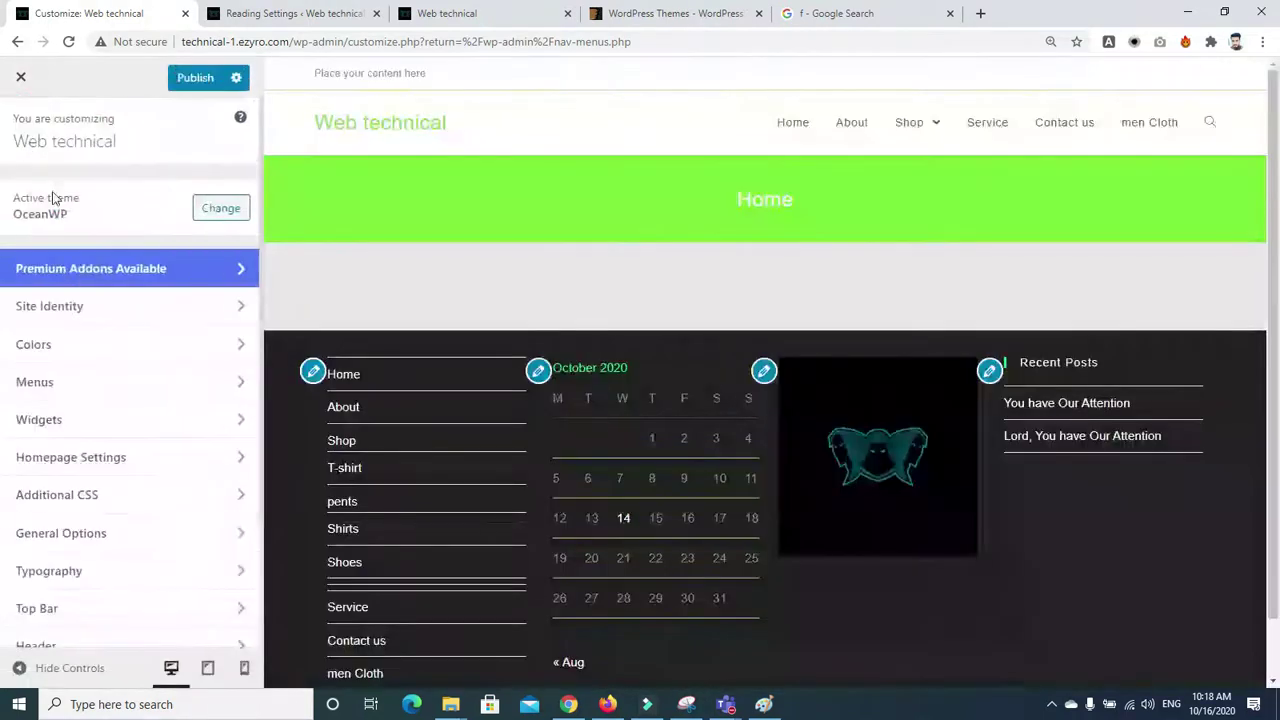
scroll(91, 246, down, 2)
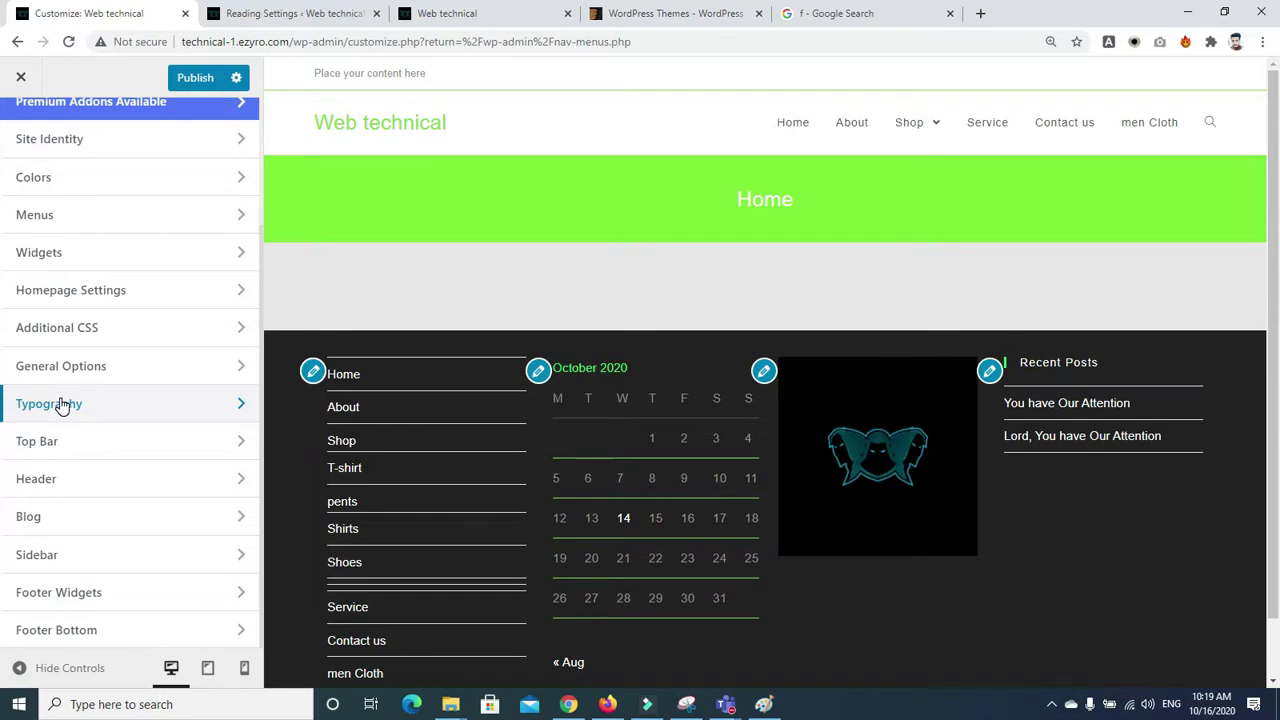
click(60, 403)
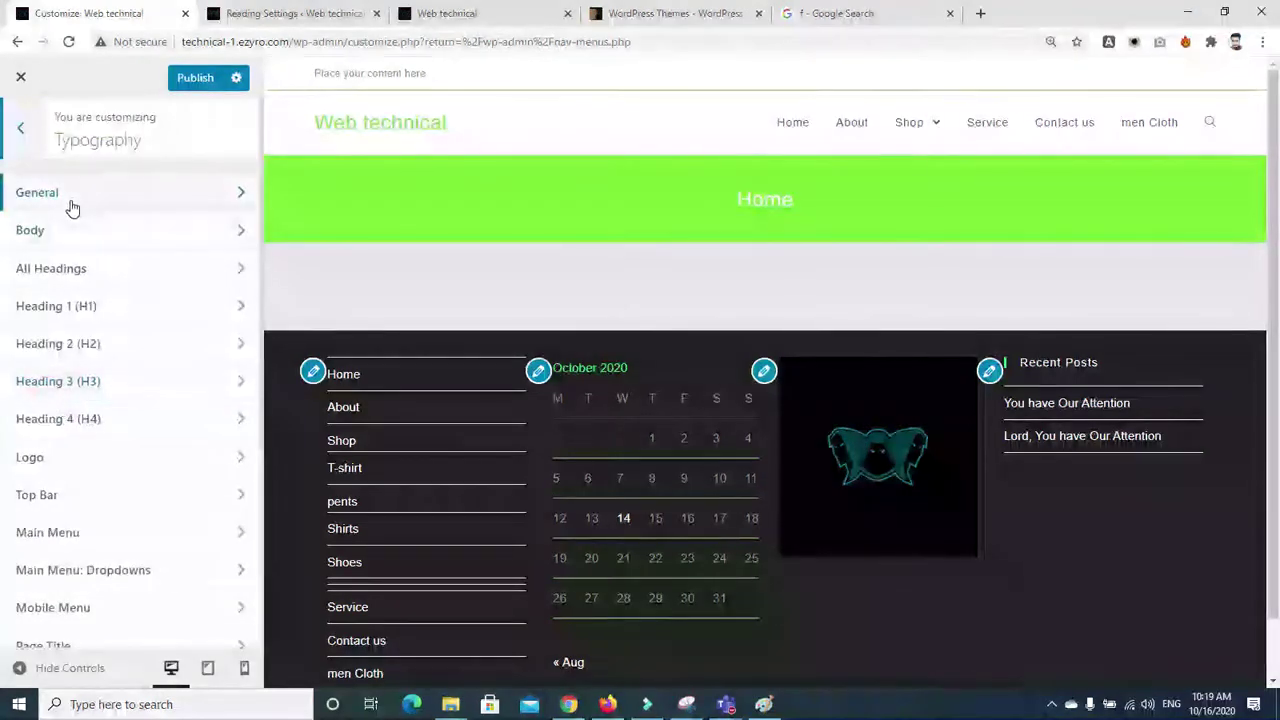
Toggle the latin font subset off and back on in the General typography section, and return to the Typography list
click(72, 205)
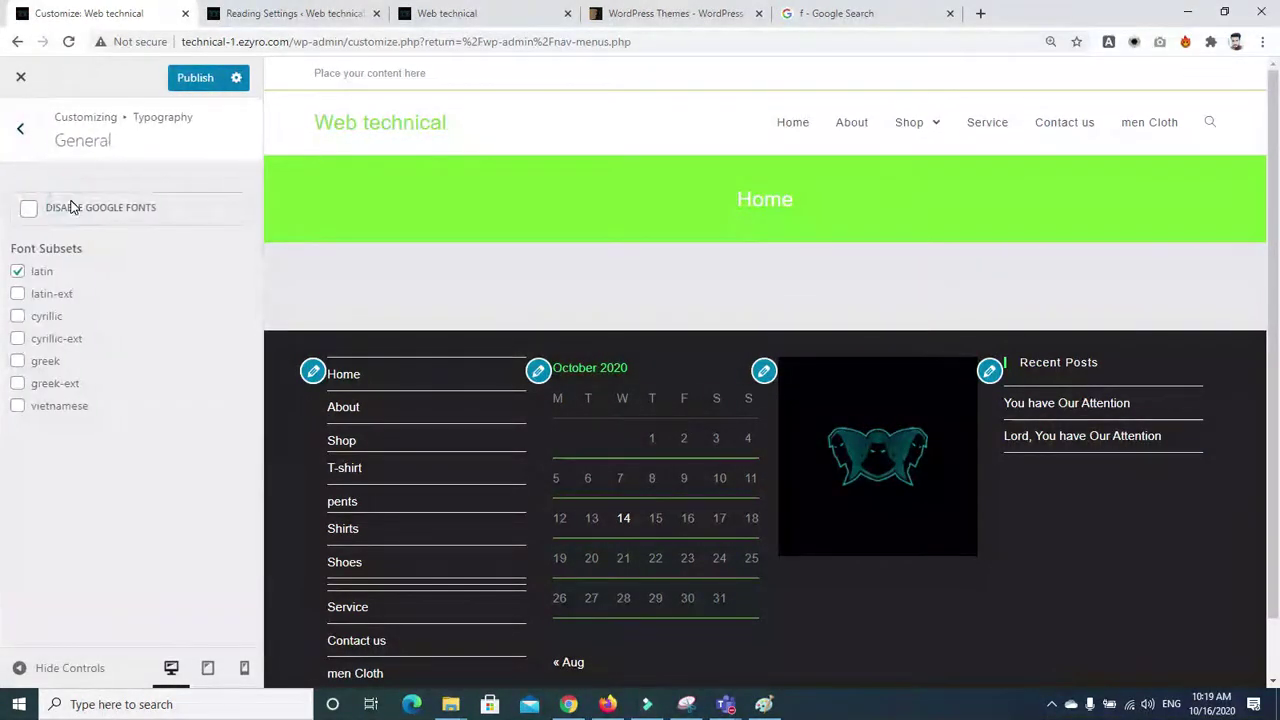
click(22, 278)
click(17, 276)
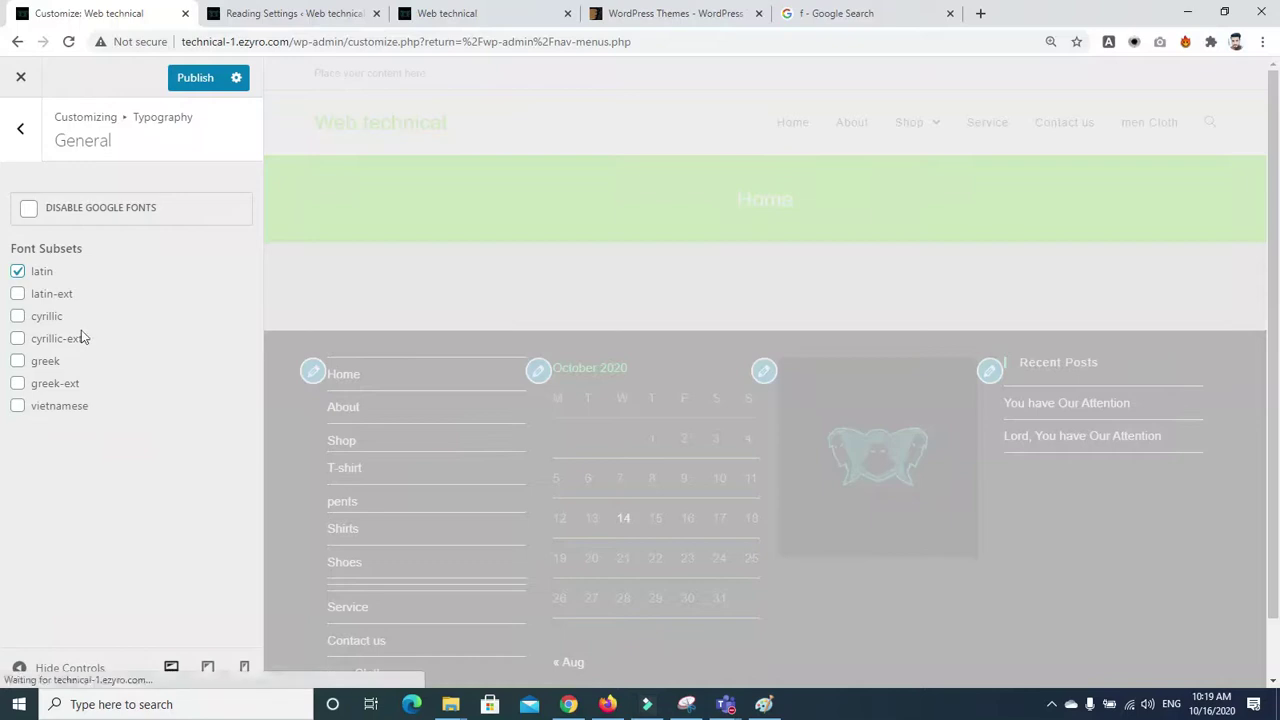
click(21, 129)
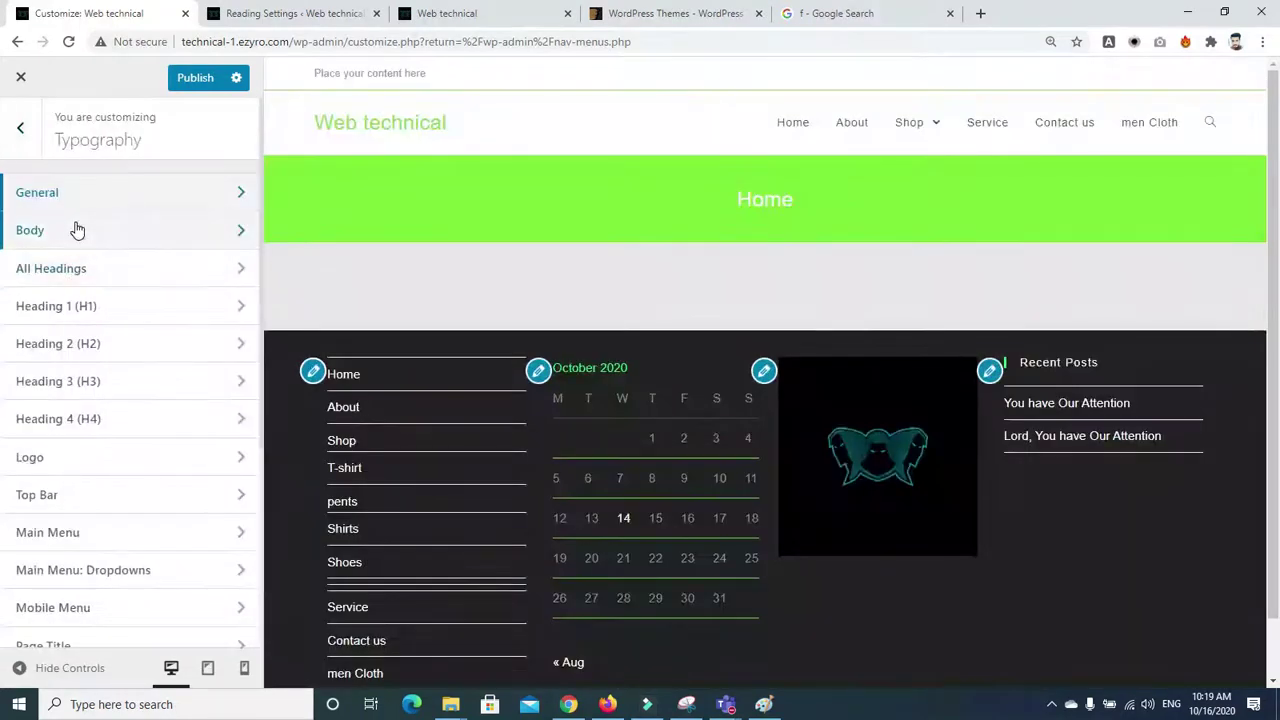
Set the body text's font family to Rubik
click(88, 234)
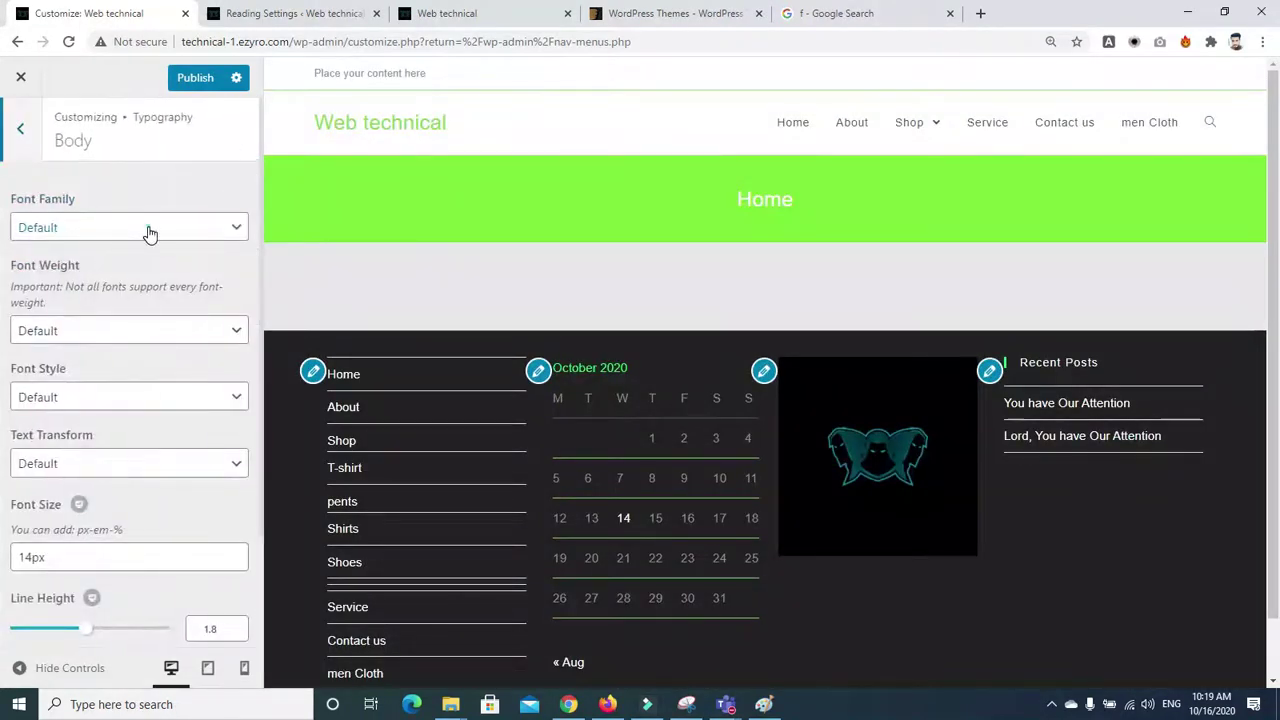
click(148, 233)
drag(284, 262, 285, 514)
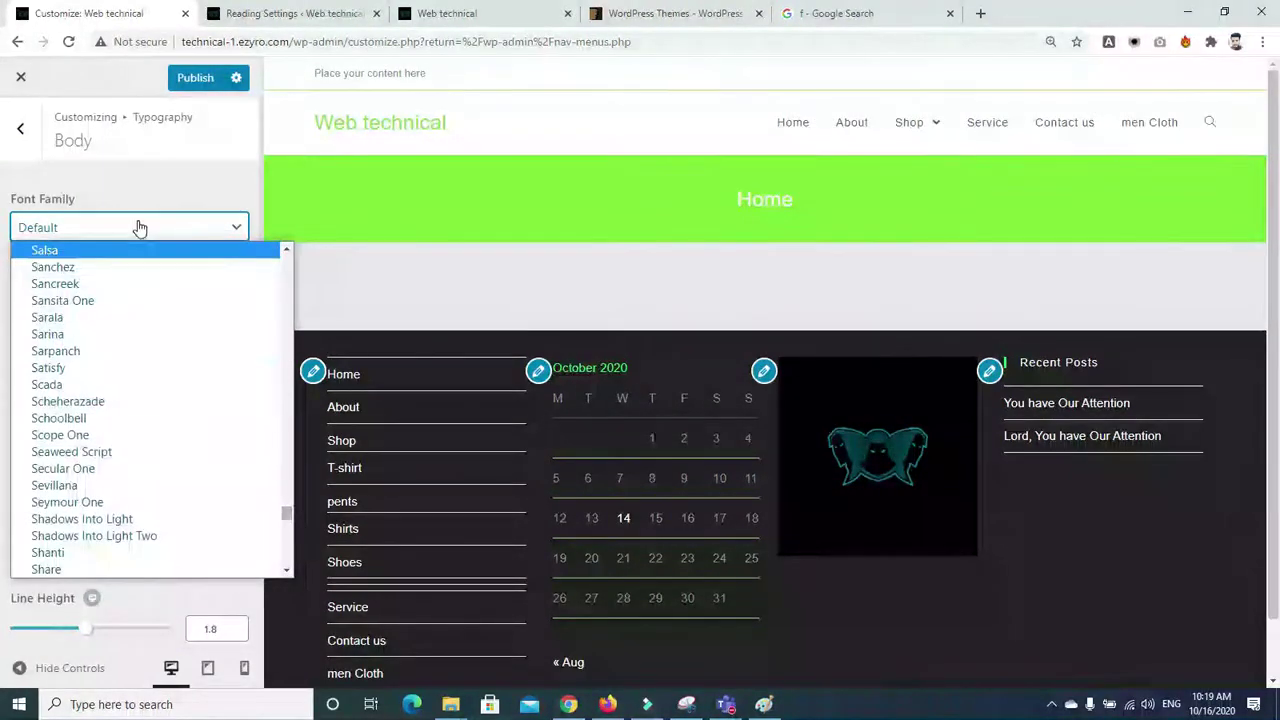
key(r)
key(i)
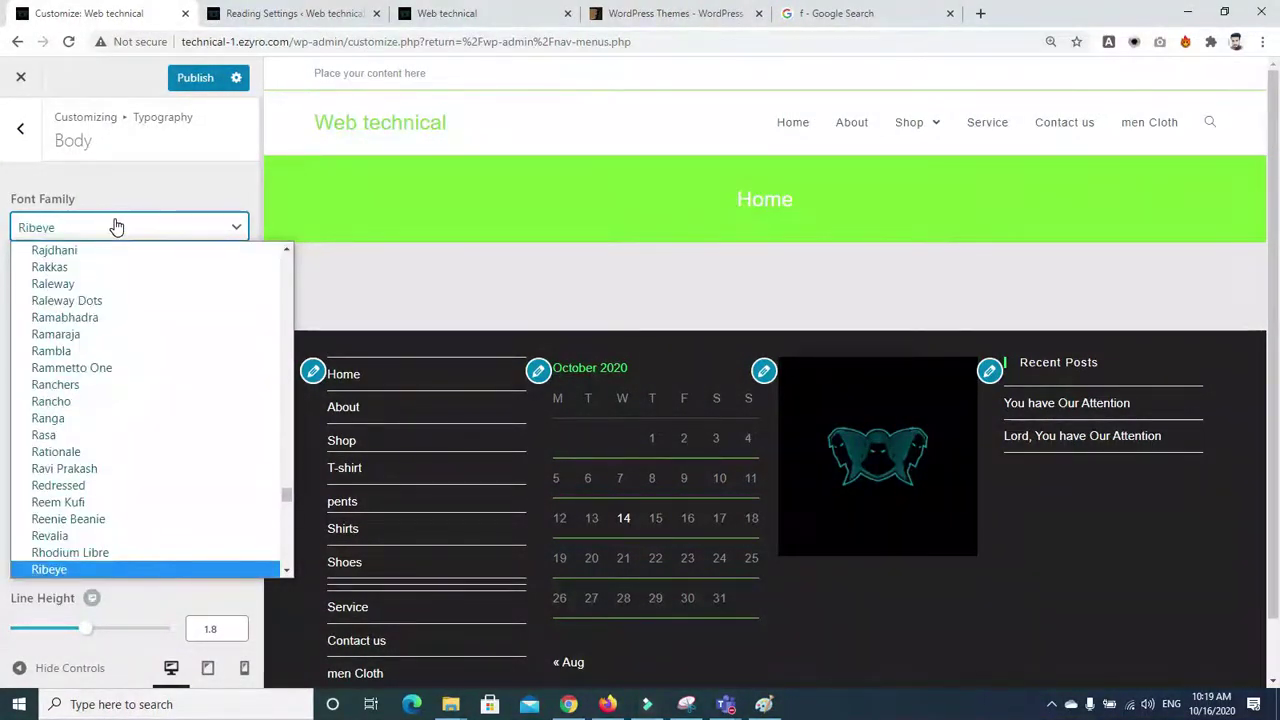
key(i)
key(r)
key(u)
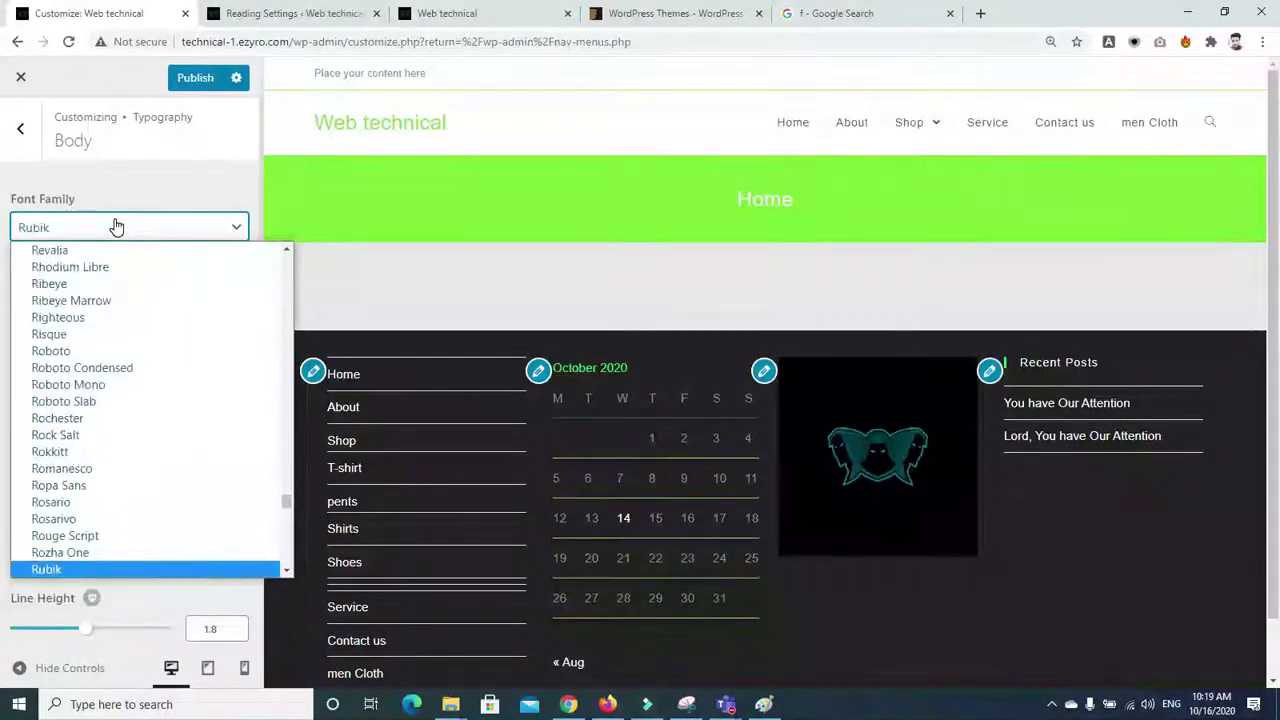
key(Return)
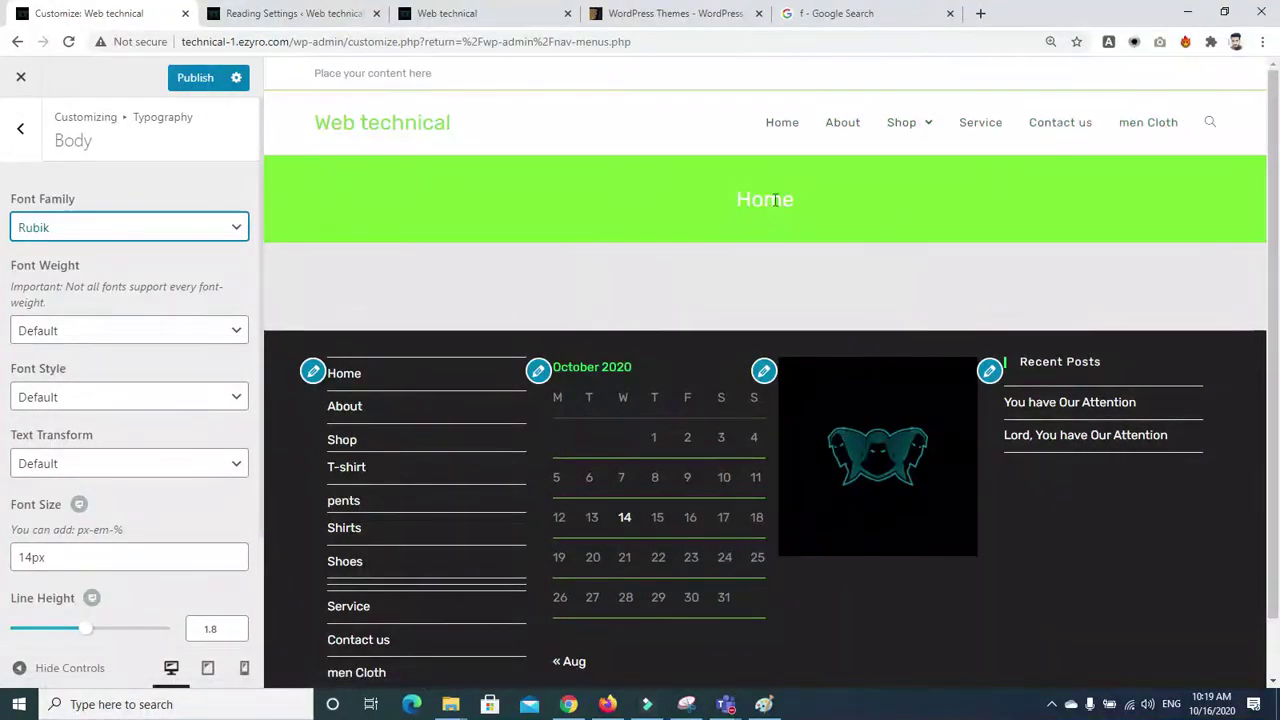
Try Bold: 700 as the body font weight, and settle on Normal: 400
click(158, 261)
click(190, 336)
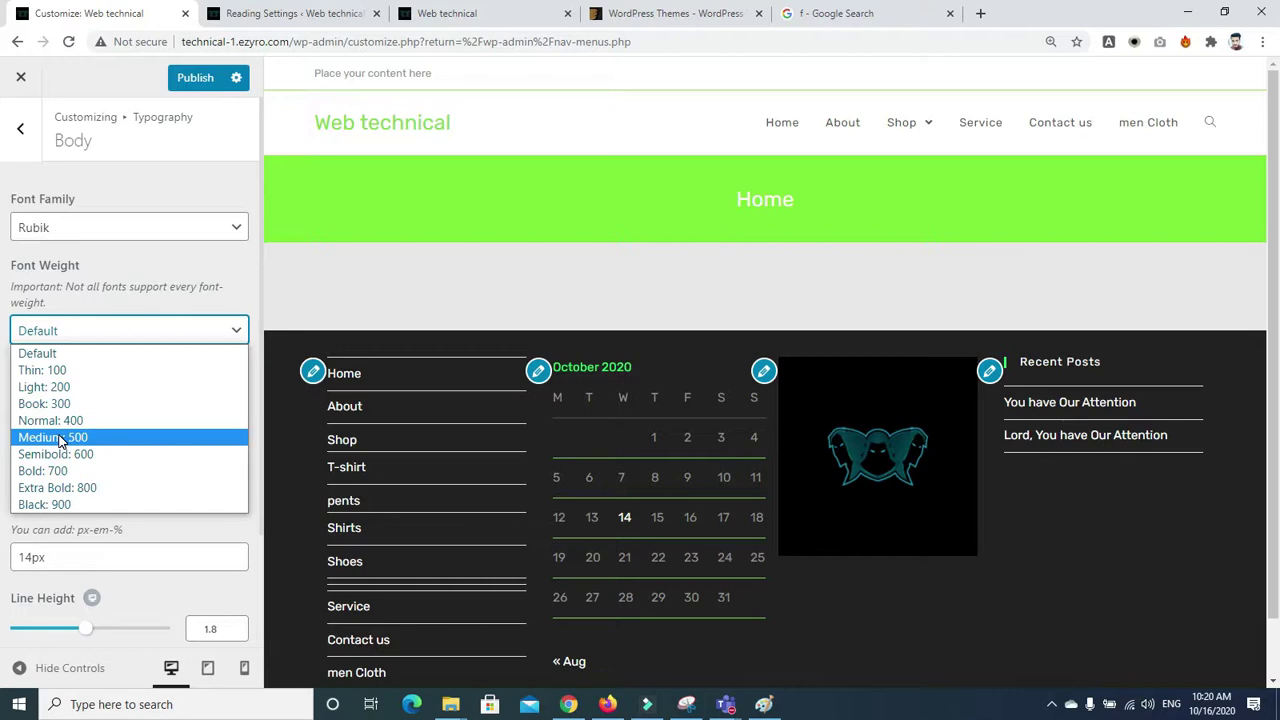
click(57, 474)
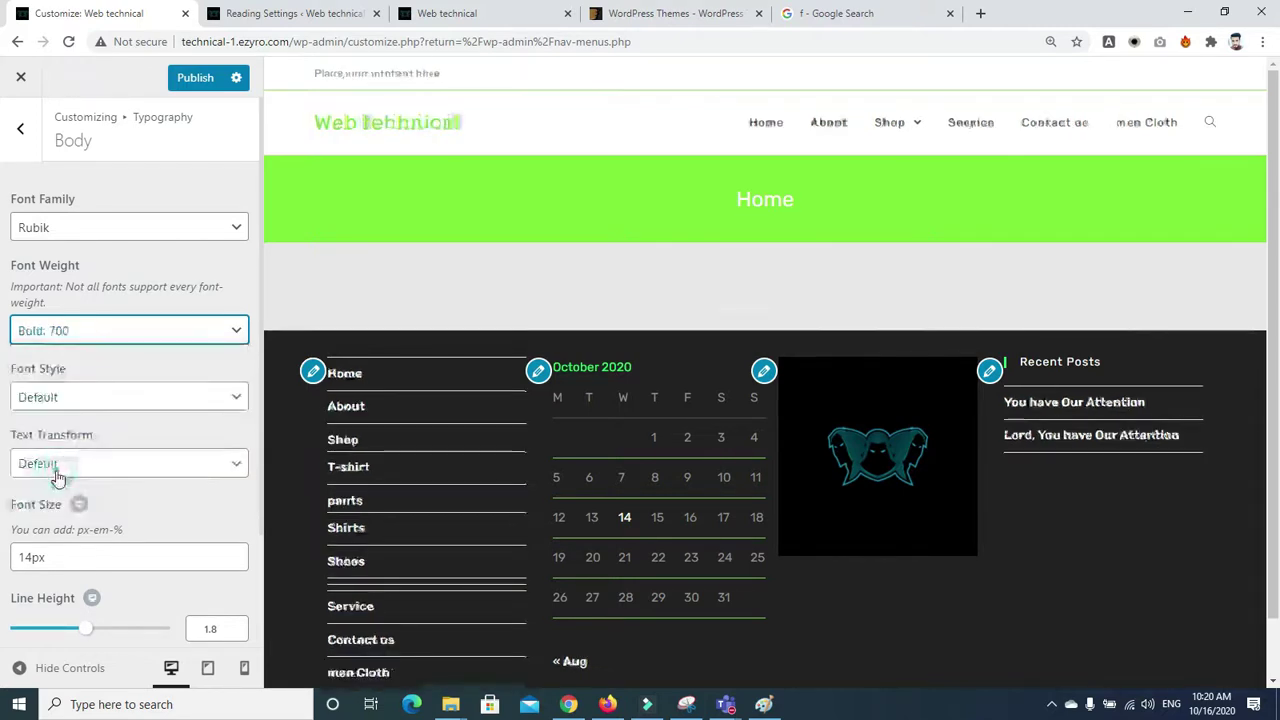
mouse_move(908, 115)
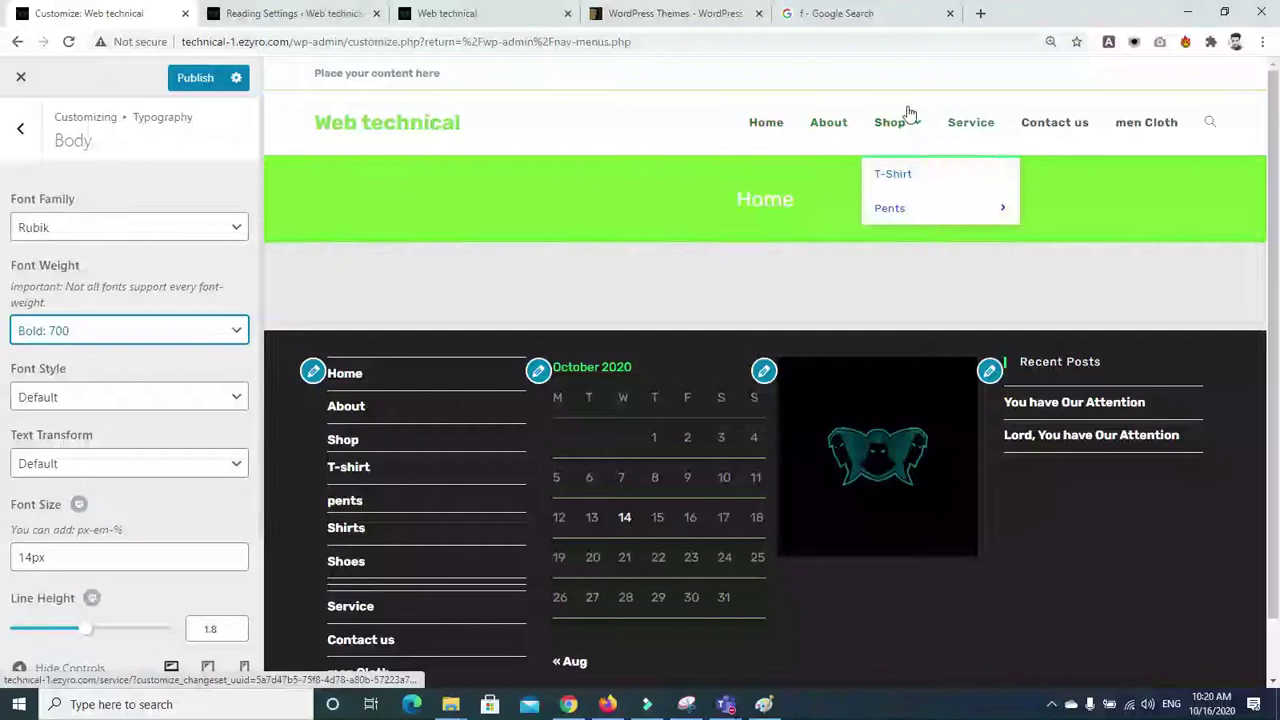
click(100, 331)
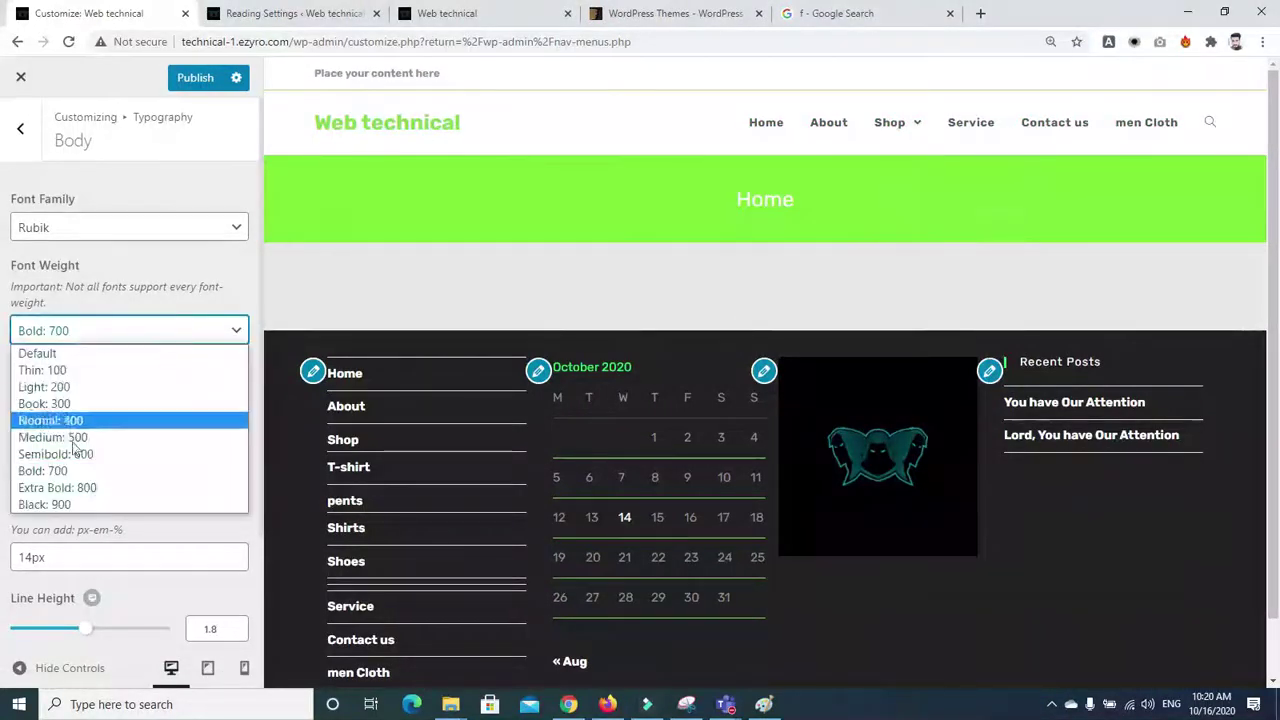
click(63, 420)
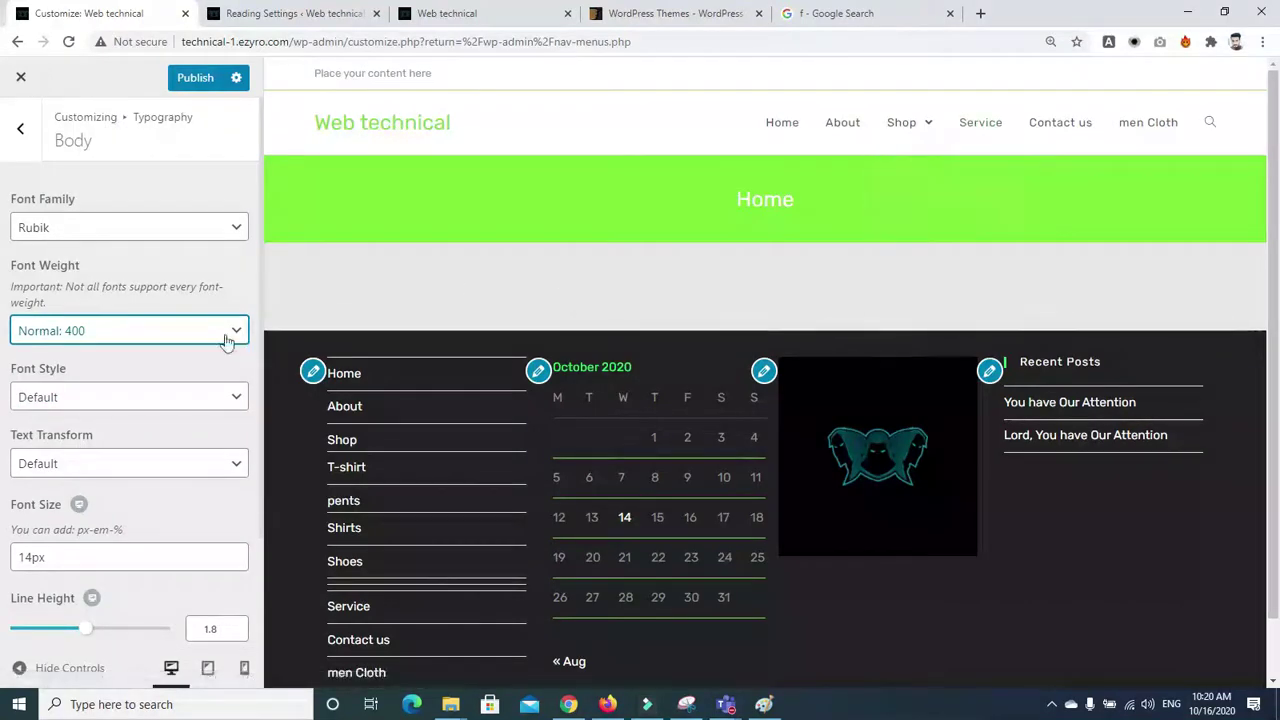
Try Italic as the body font style, and set it to Normal
click(143, 391)
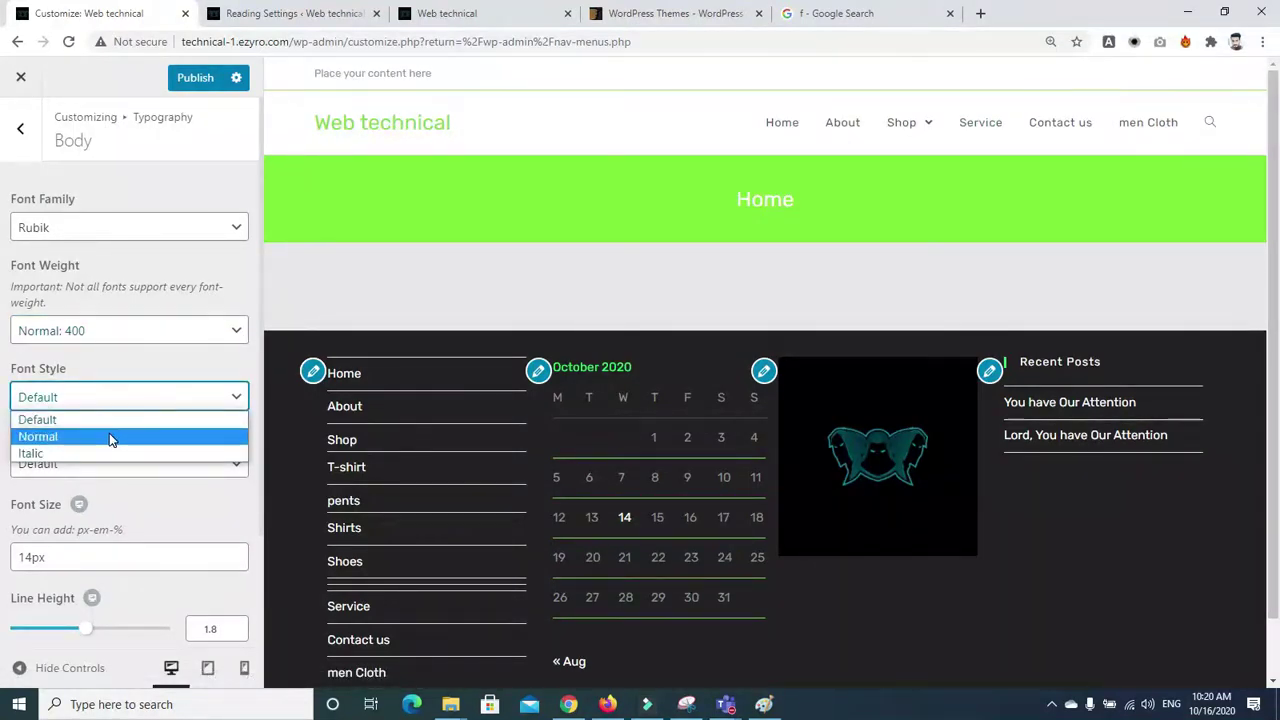
click(86, 454)
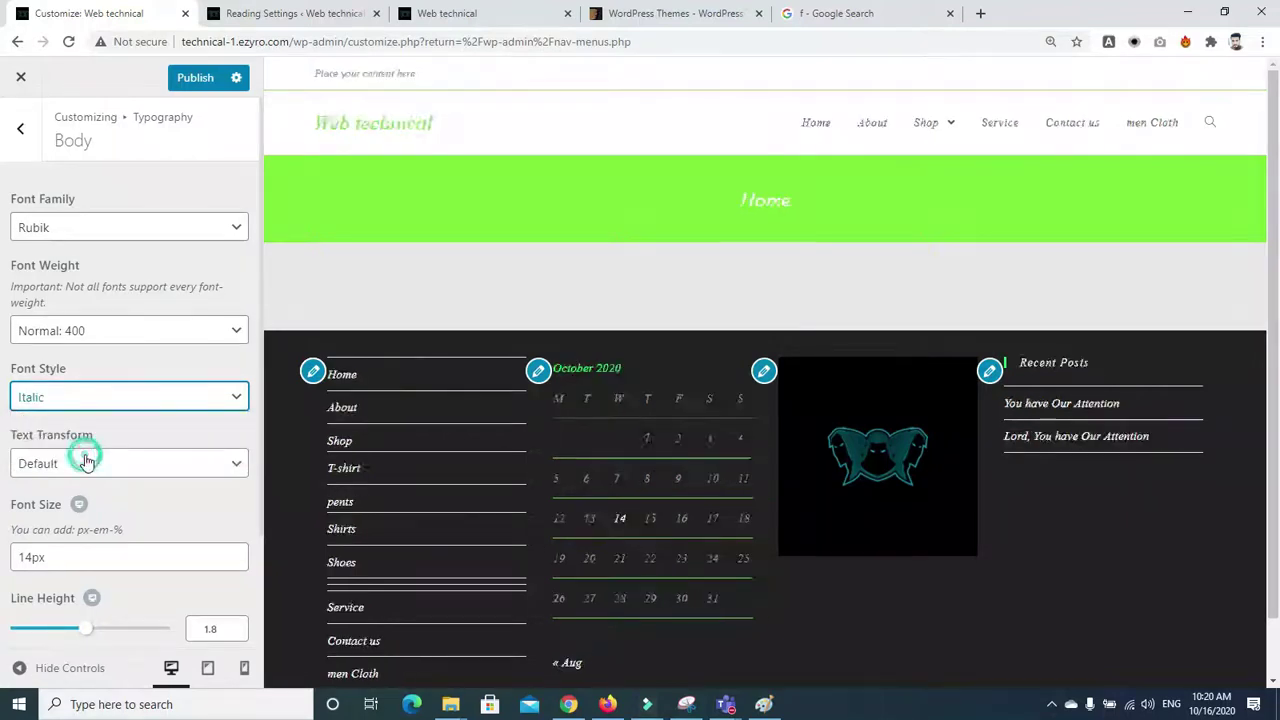
click(80, 397)
click(75, 433)
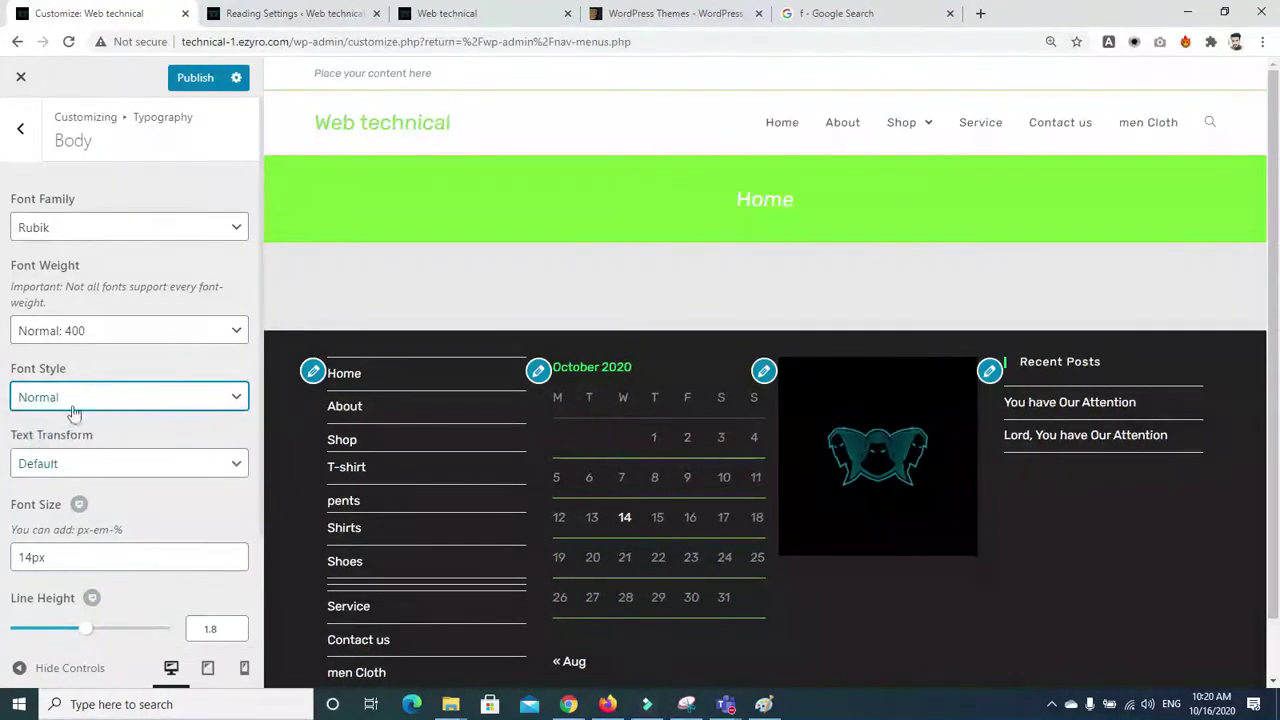
click(91, 365)
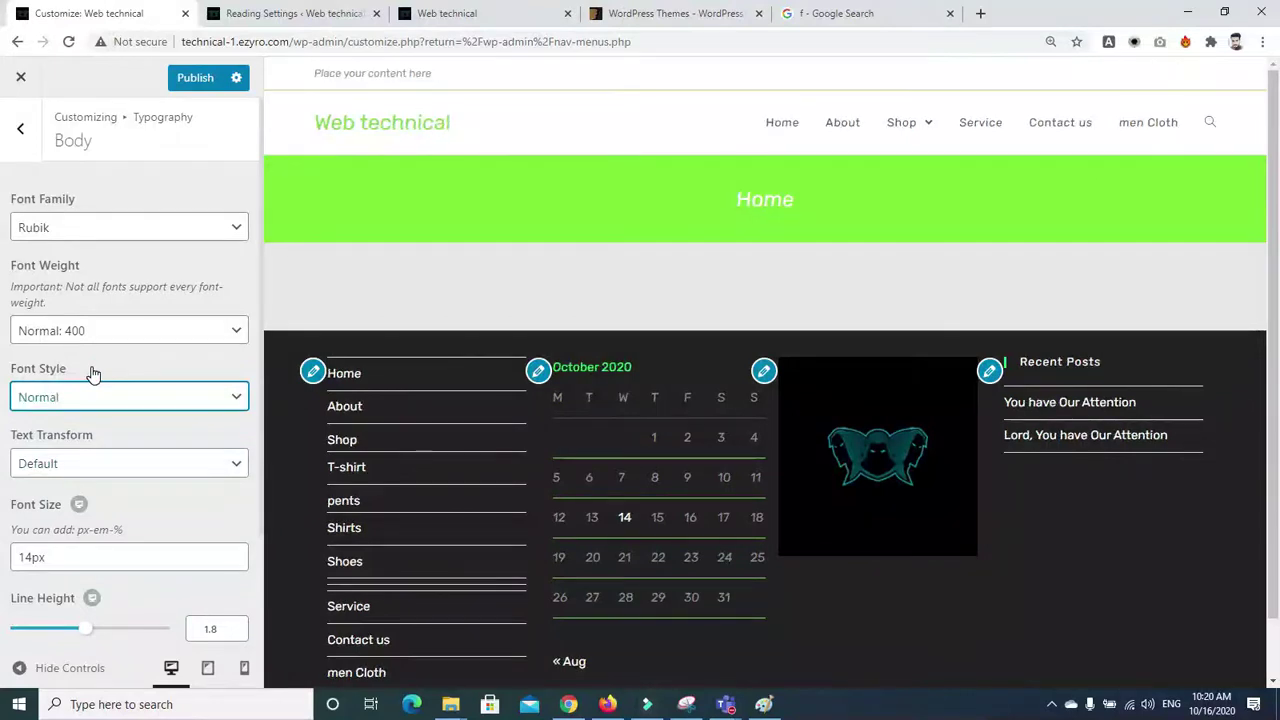
Set the body text transform to Uppercase
click(135, 463)
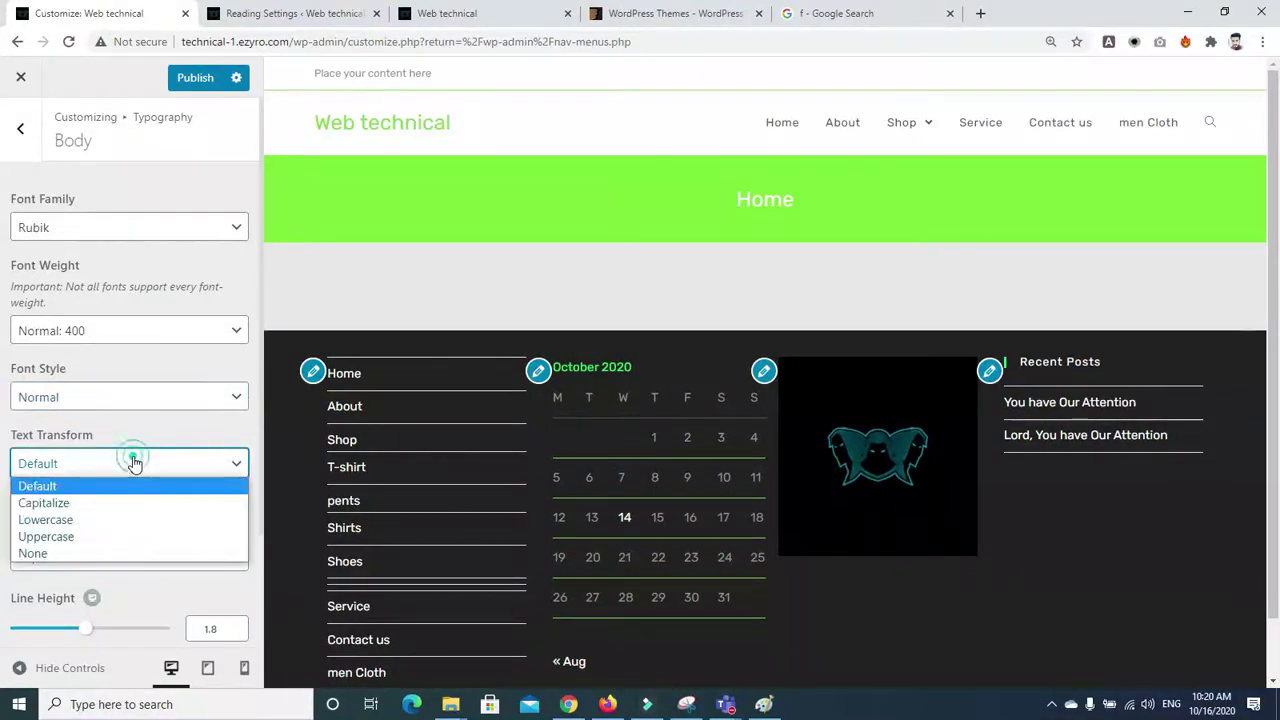
click(107, 535)
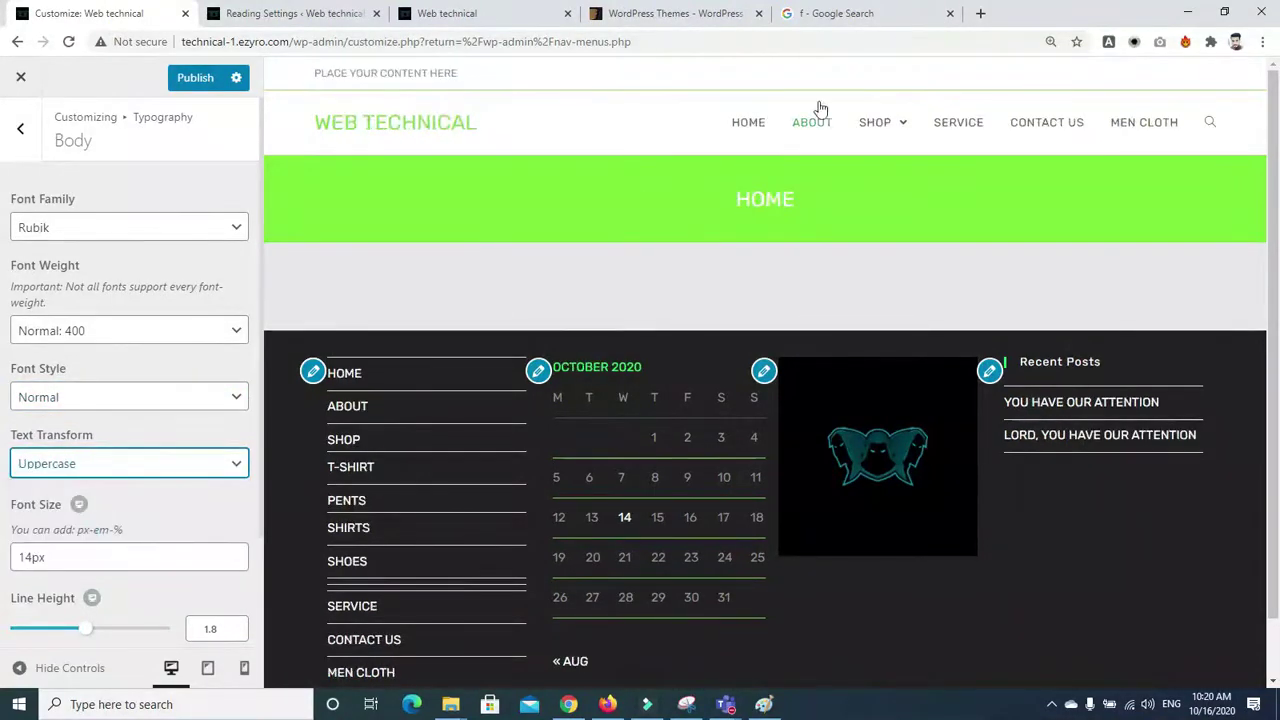
Cycle through heavier and lighter body font weights to compare them, ending on Normal: 400
click(229, 266)
key(Down)
key(Down)
key(Down)
key(Up)
key(Up)
key(Up)
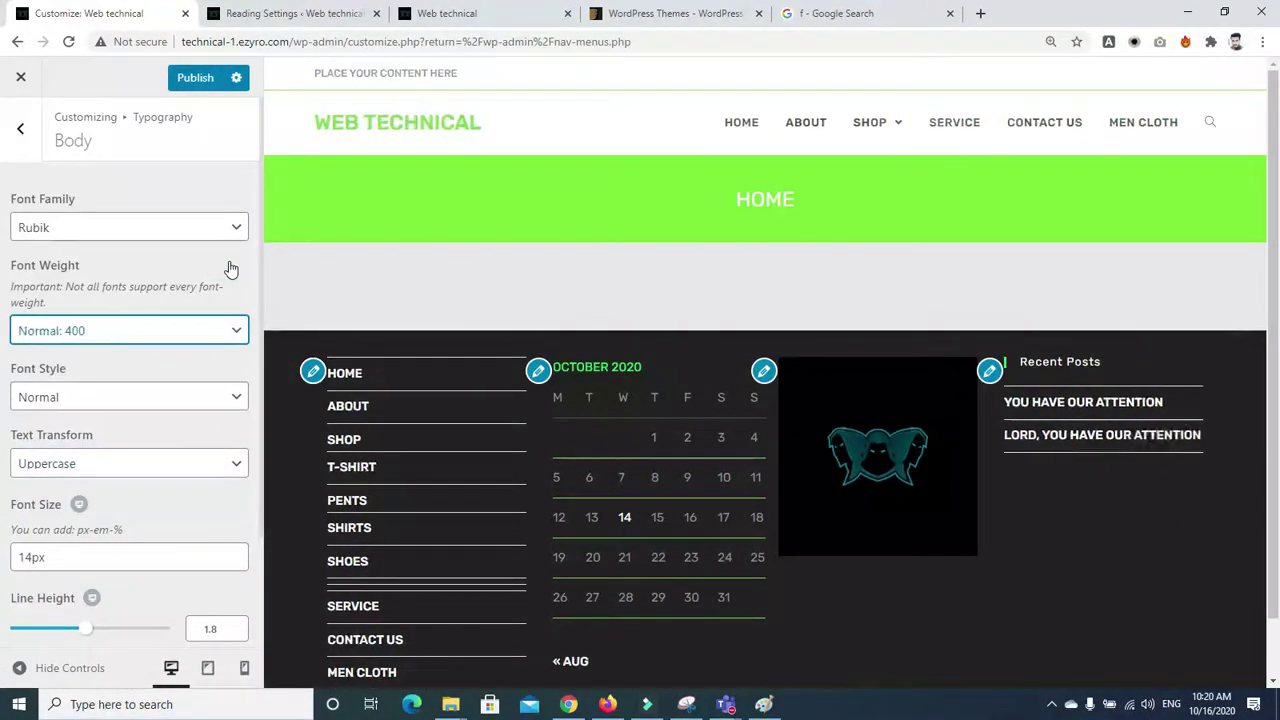
click(149, 268)
key(Down)
key(Up)
key(Up)
key(Down)
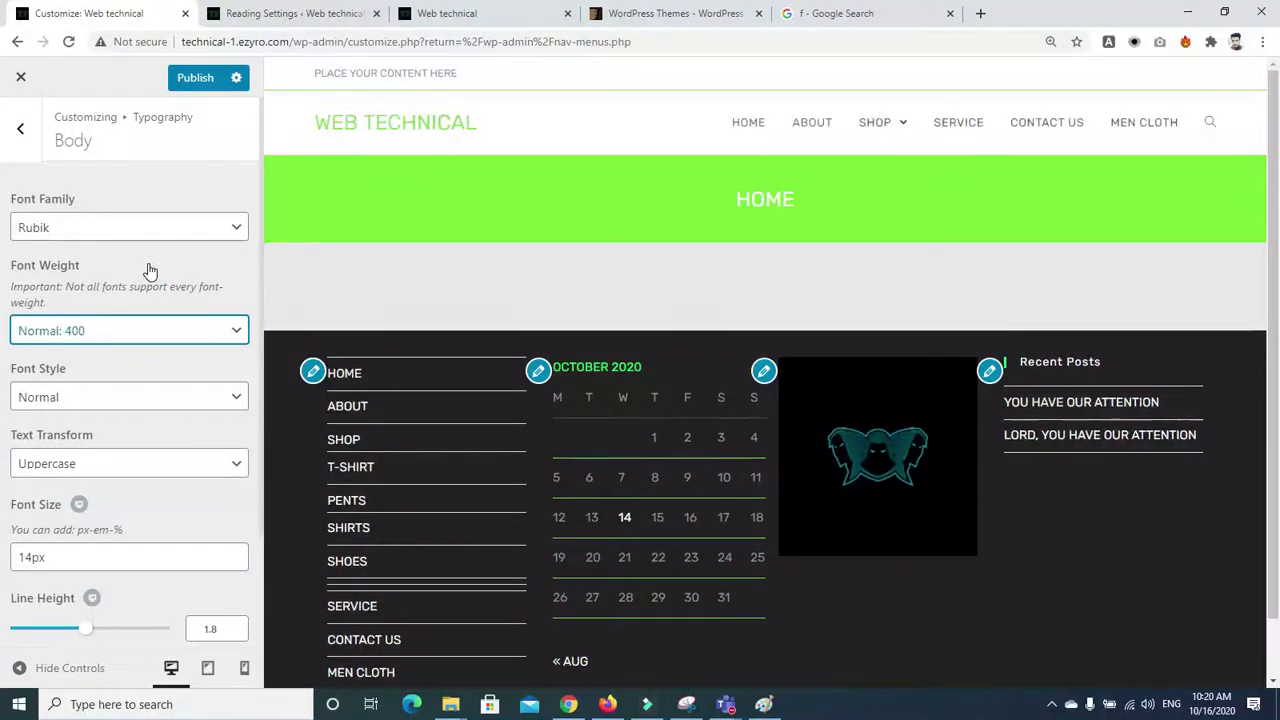
click(263, 308)
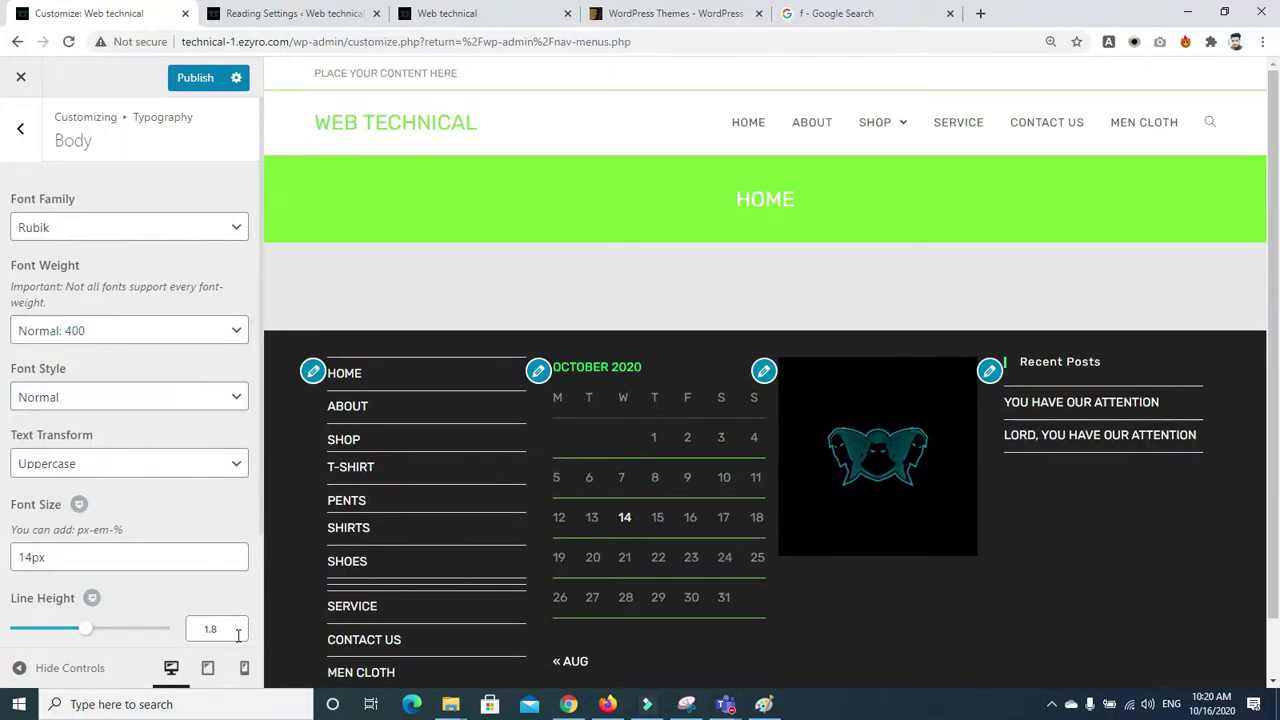
Try a body font size of 16px, and restore it to 14px
click(258, 577)
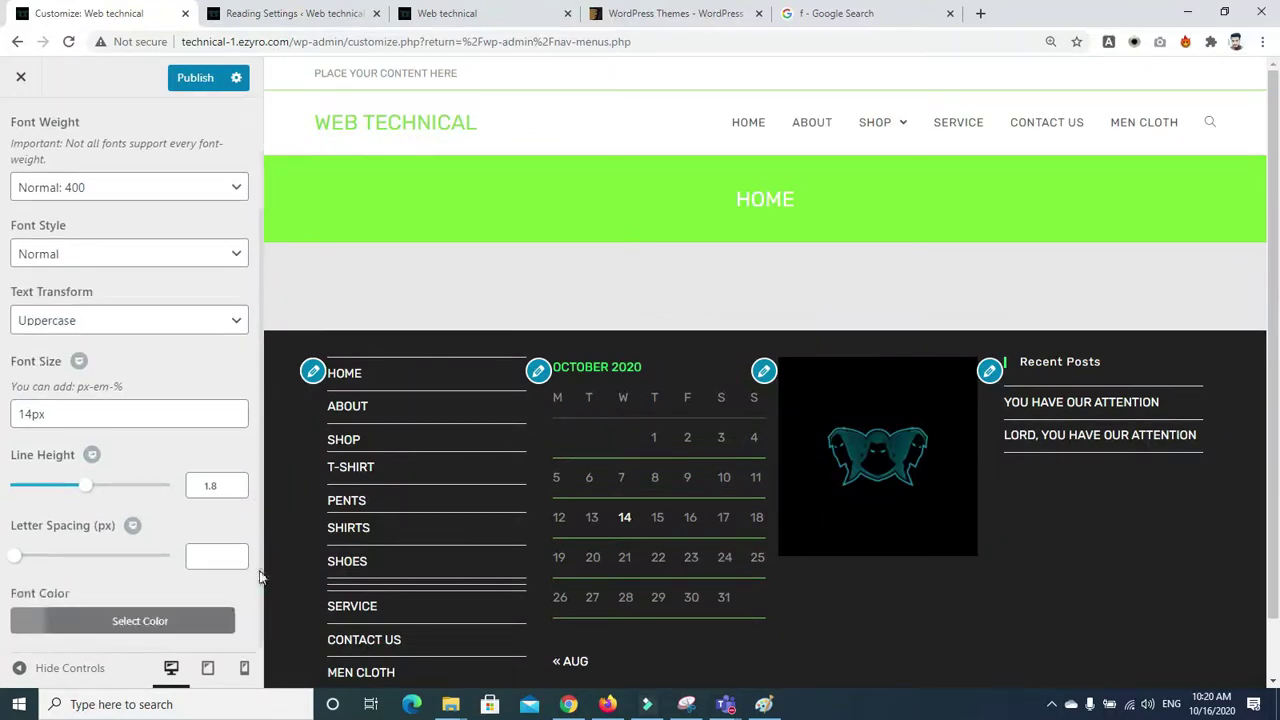
click(32, 413)
click(32, 413)
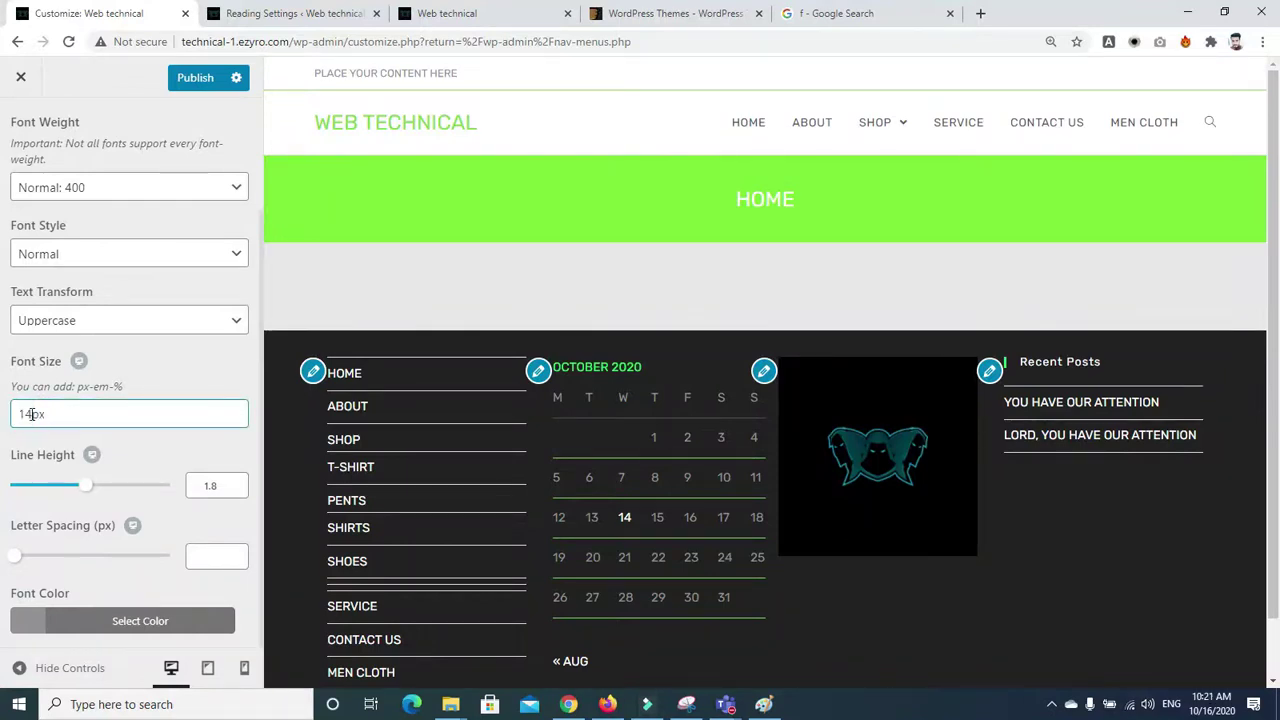
key(BackSpace)
text(6)
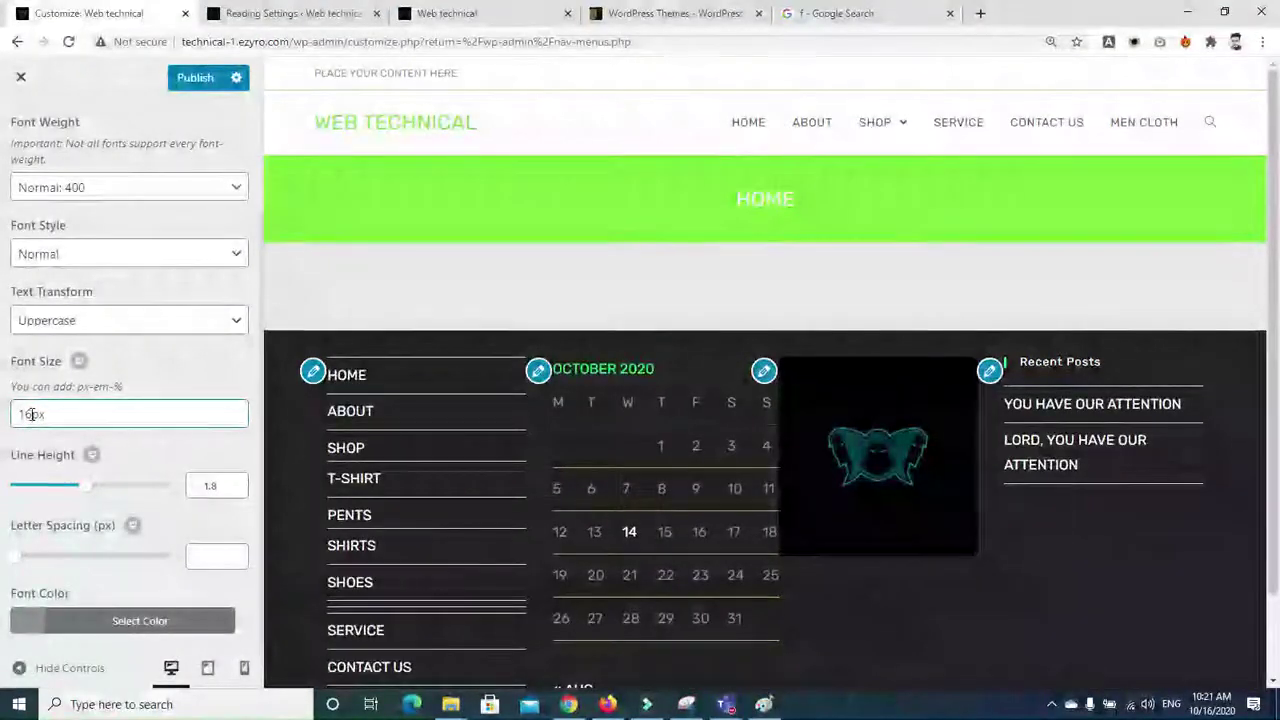
key(BackSpace)
text(4)
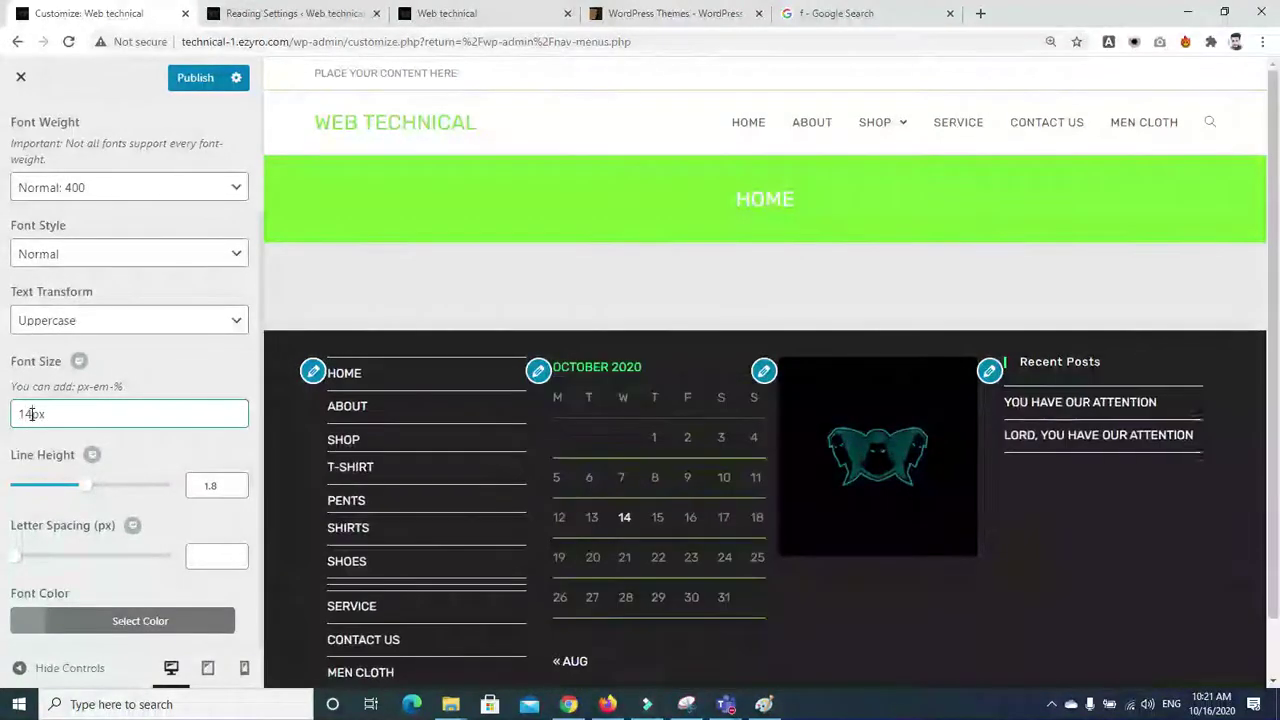
click(162, 358)
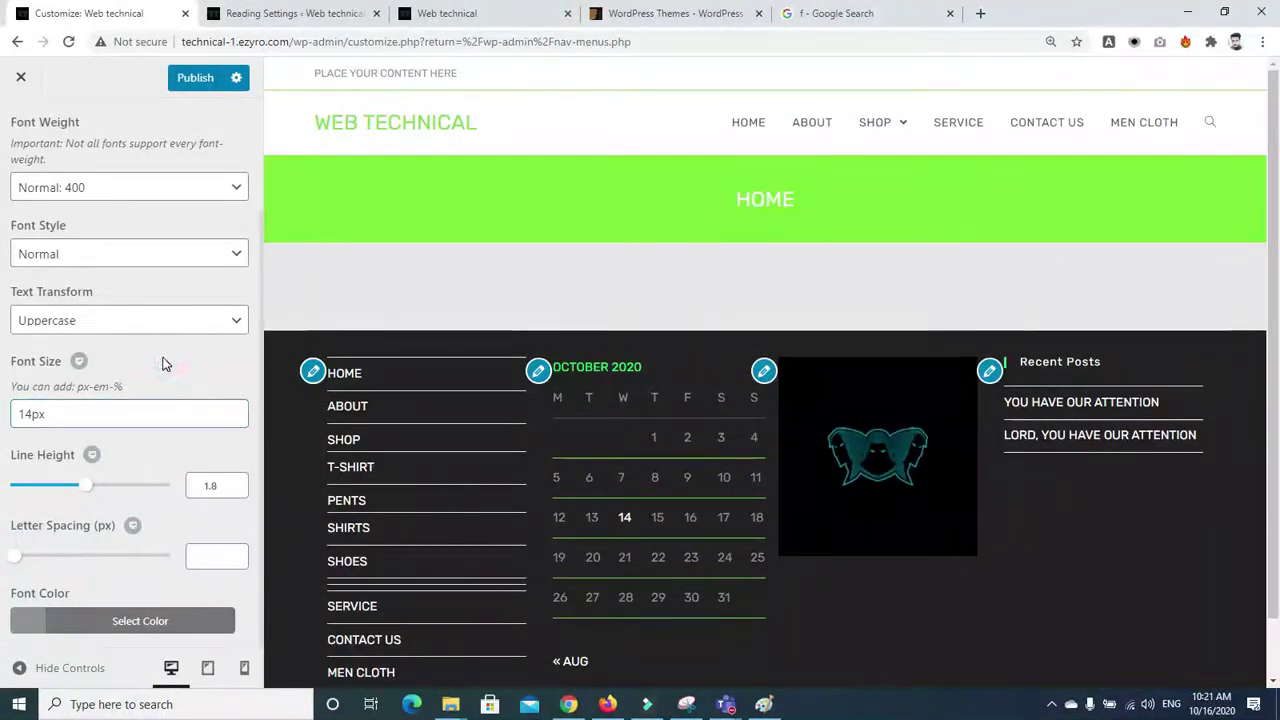
Set the body text's line height to 2.1 and its letter spacing to 1.1 px
mouse_move(86, 490)
mouse_down()
mouse_move(130, 494)
mouse_move(97, 487)
mouse_up()
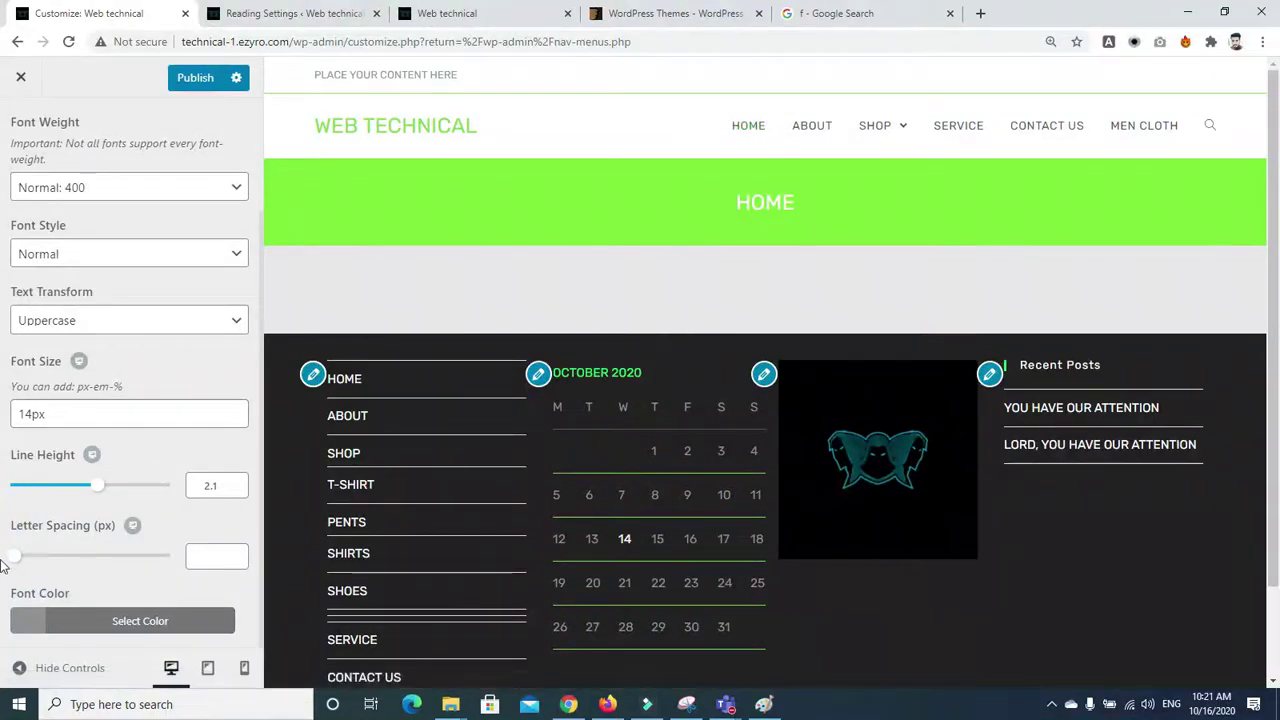
mouse_move(14, 560)
mouse_down()
mouse_move(38, 560)
mouse_move(18, 562)
mouse_up()
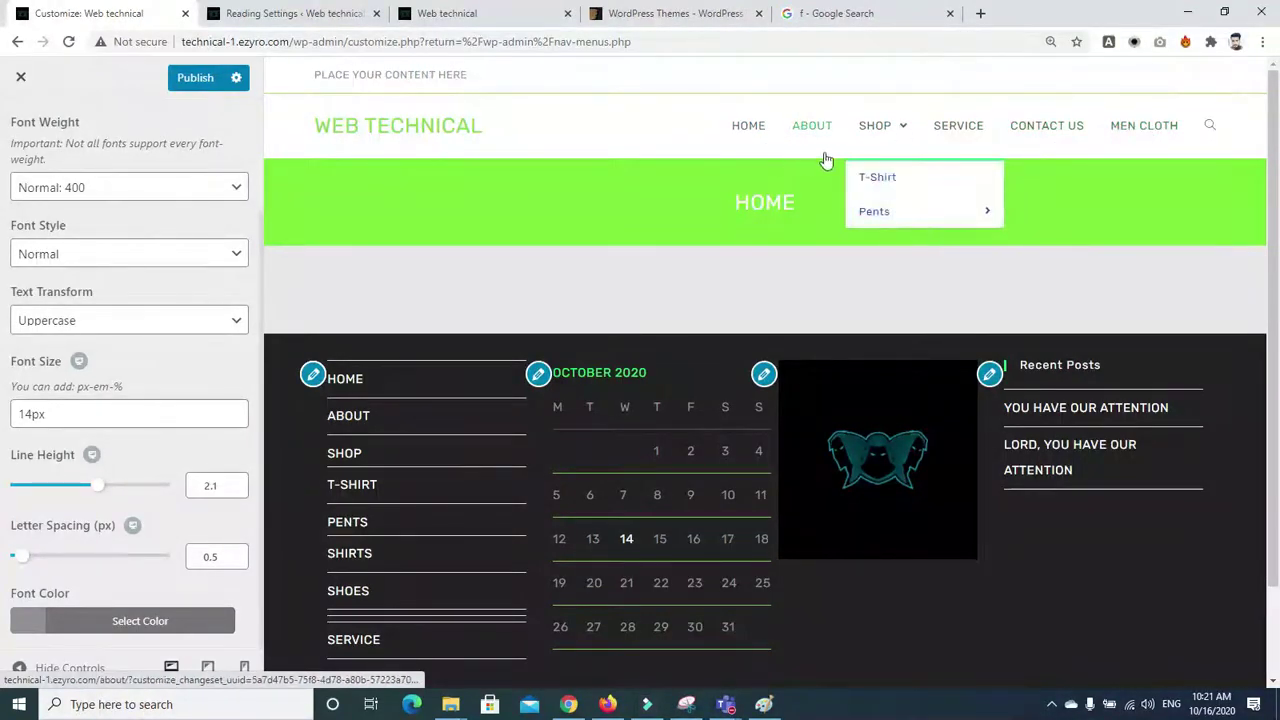
drag(22, 558, 33, 556)
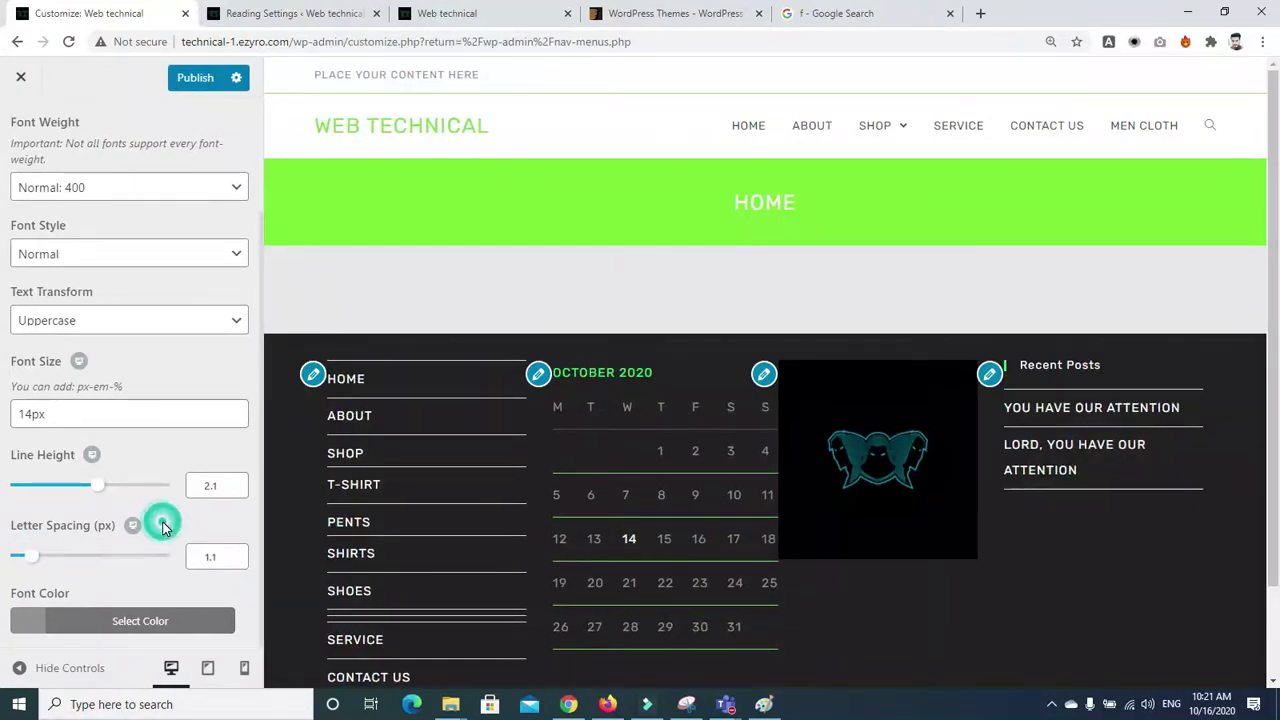
Try red, orange, yellow and purple as the body font color, ending on green #81d742
click(22, 620)
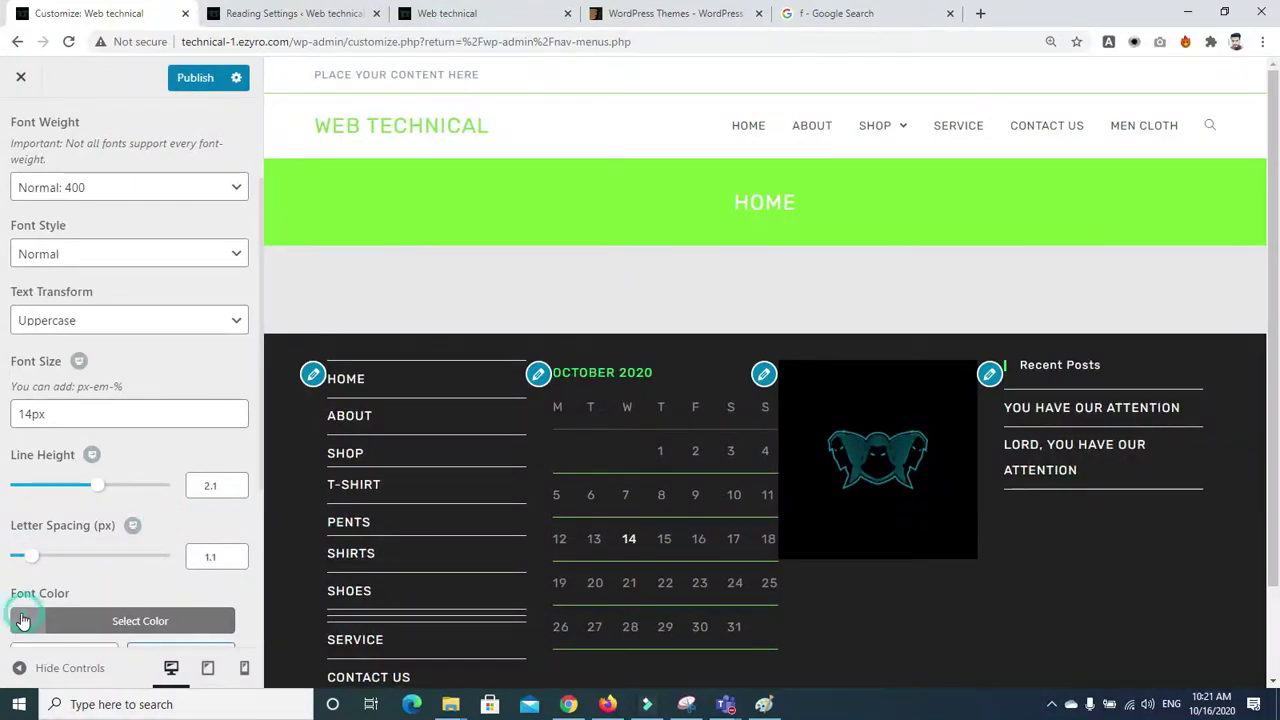
click(134, 576)
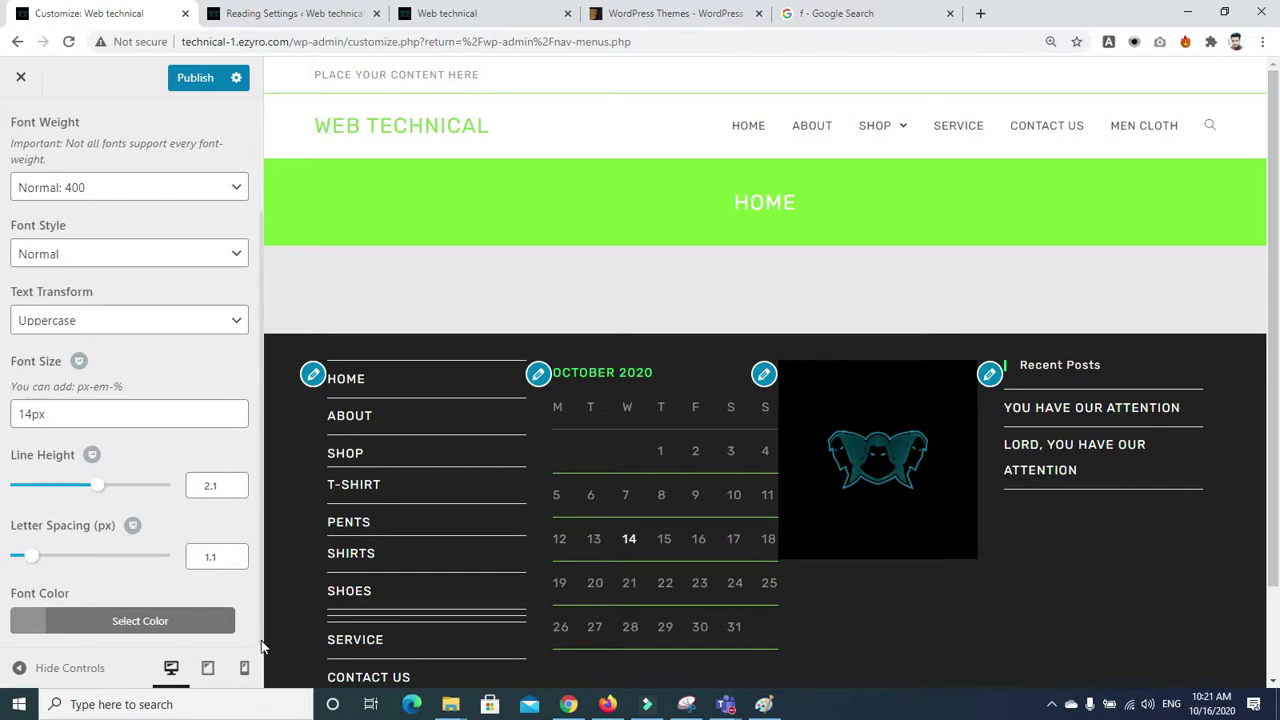
click(32, 622)
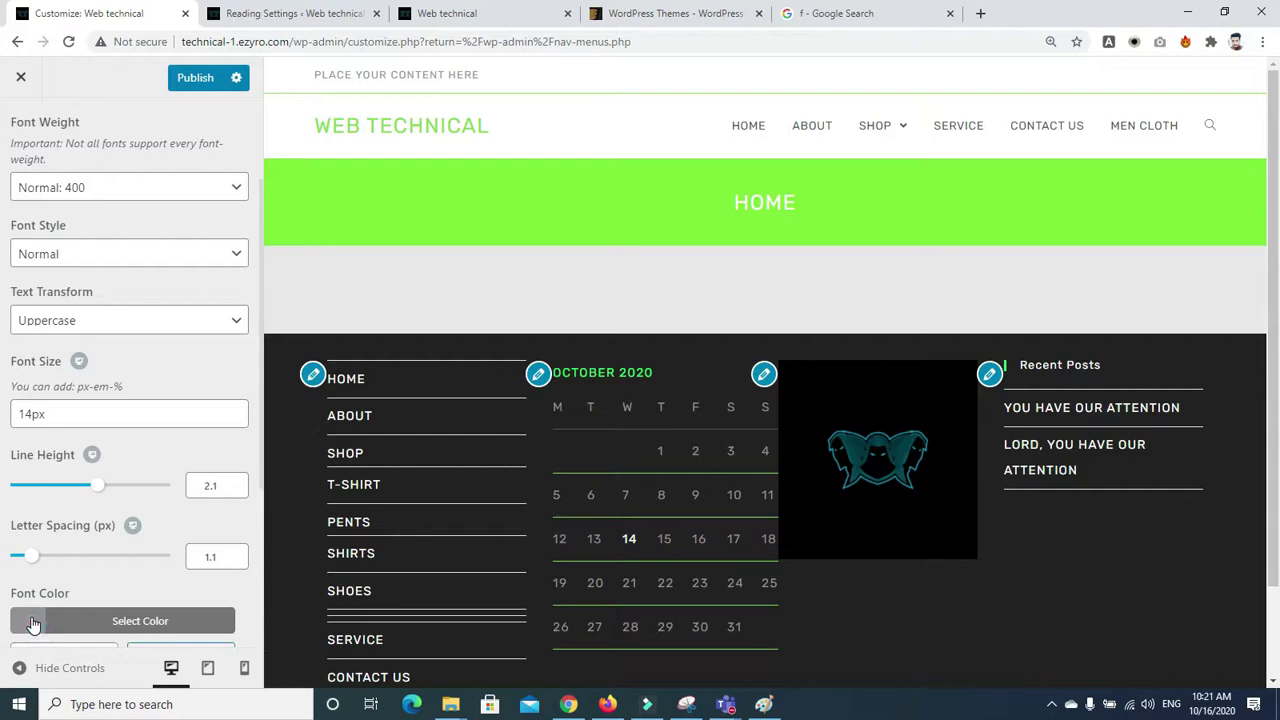
click(69, 584)
click(89, 585)
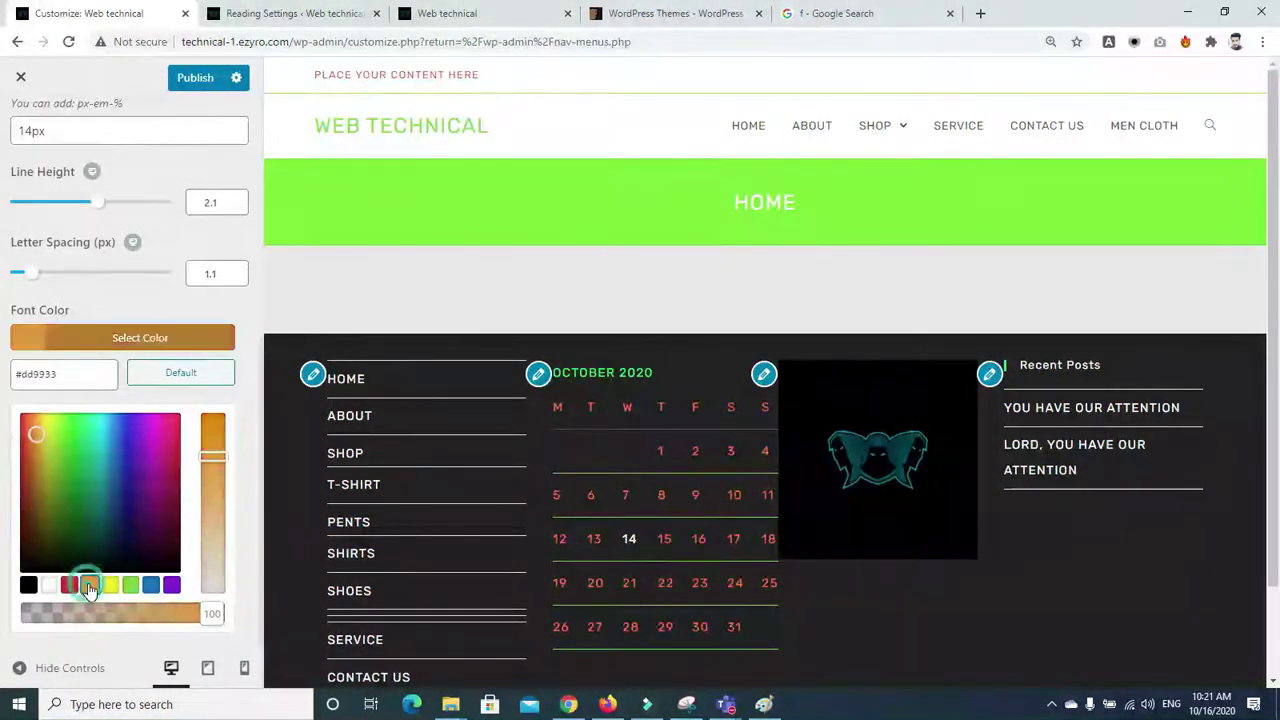
click(110, 585)
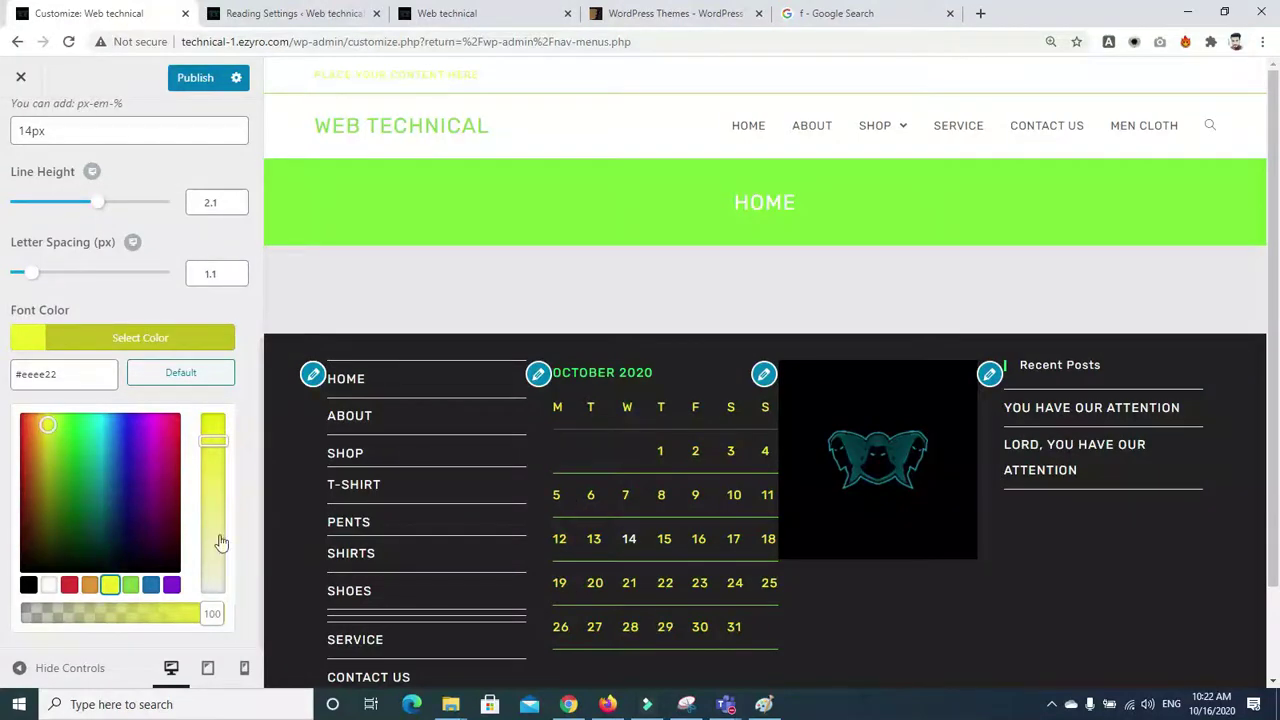
click(171, 585)
click(130, 585)
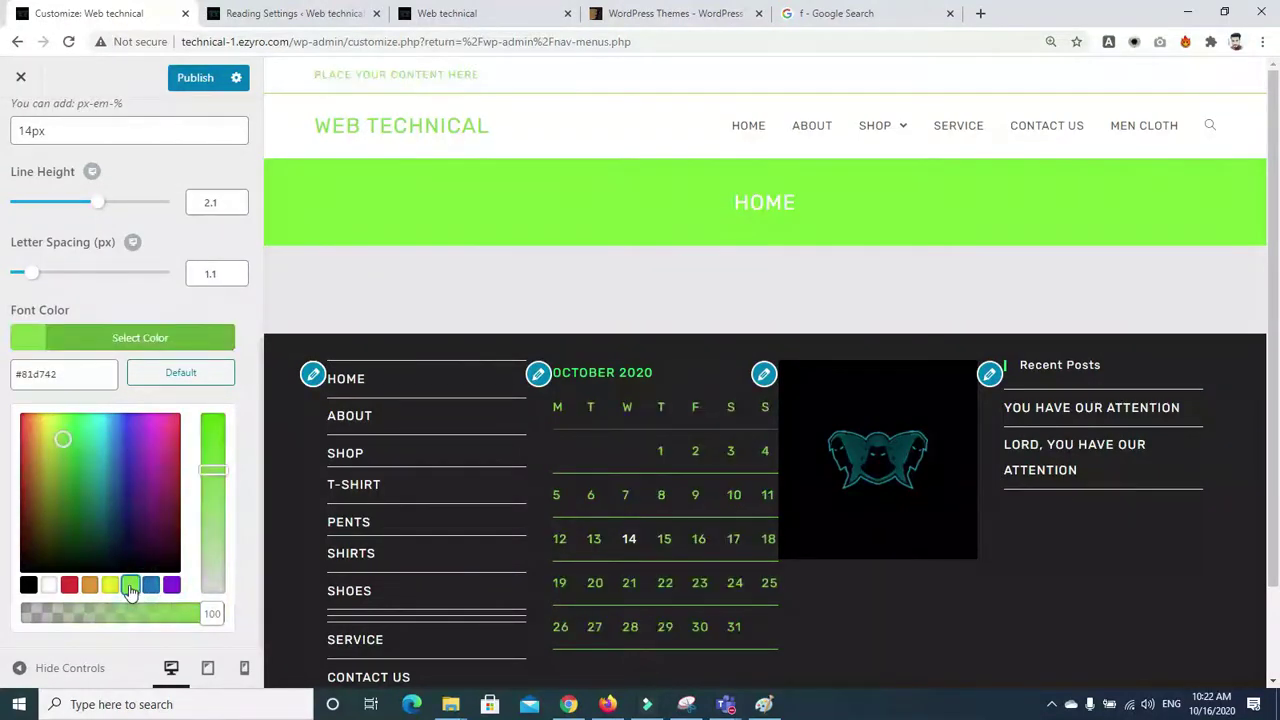
click(59, 160)
scroll(59, 160, up, 5)
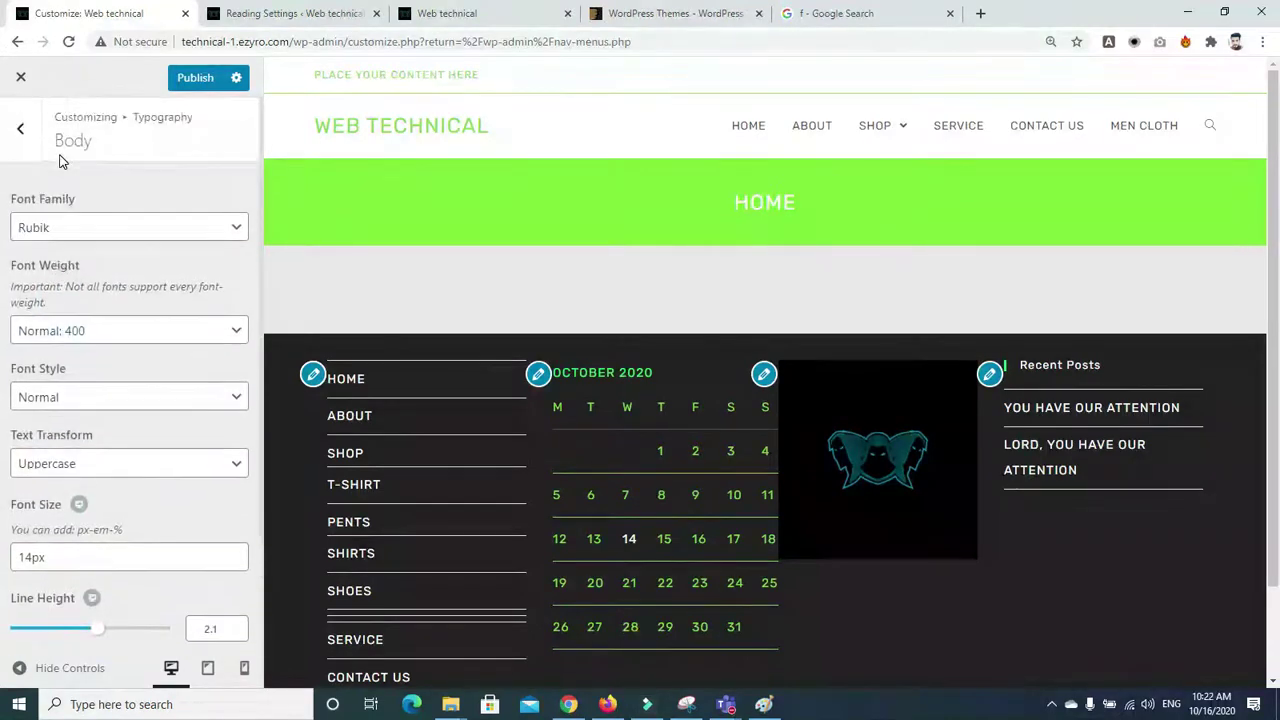
click(22, 130)
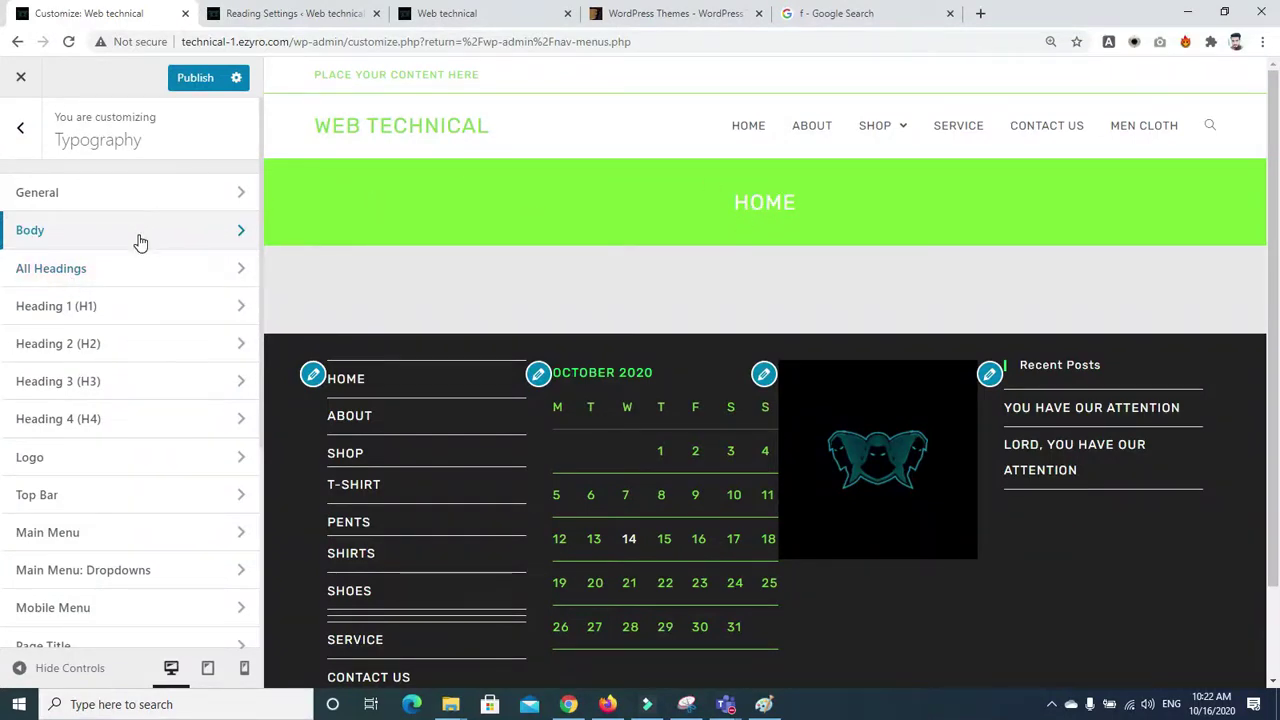
In the All Headings typography settings, set the font weight to Bold: 700 and the font style to Normal
click(87, 266)
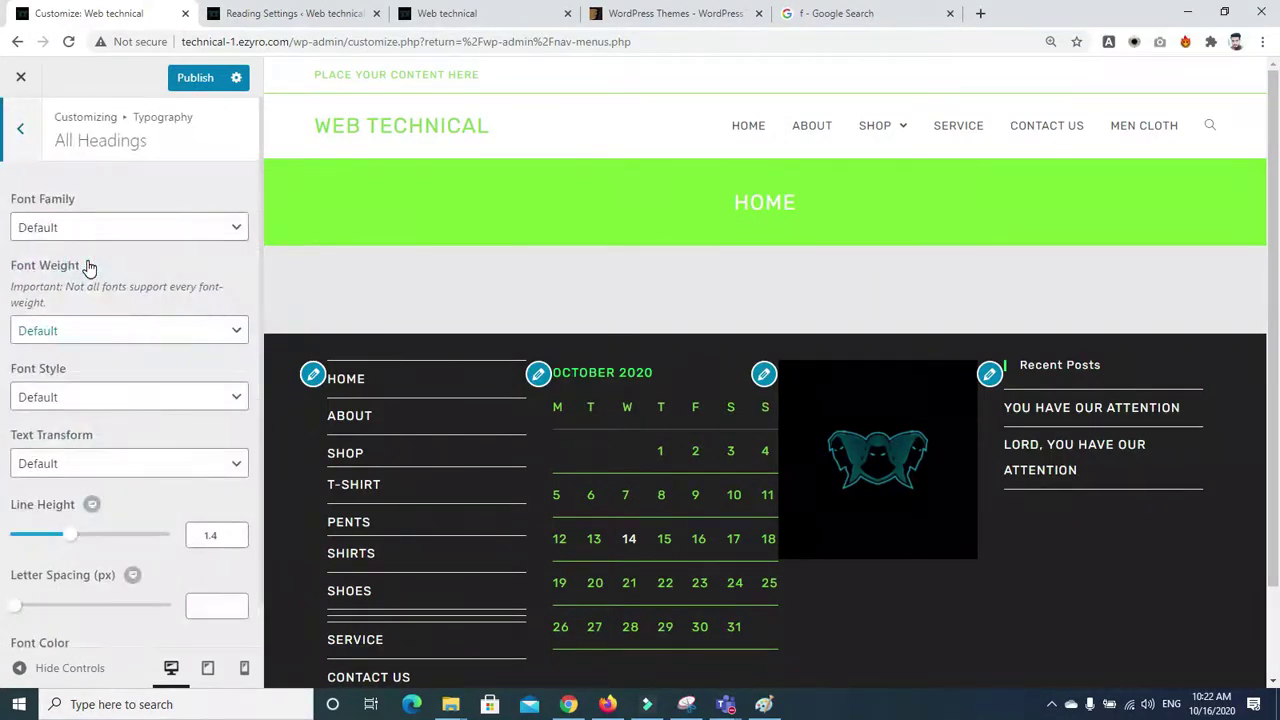
click(133, 333)
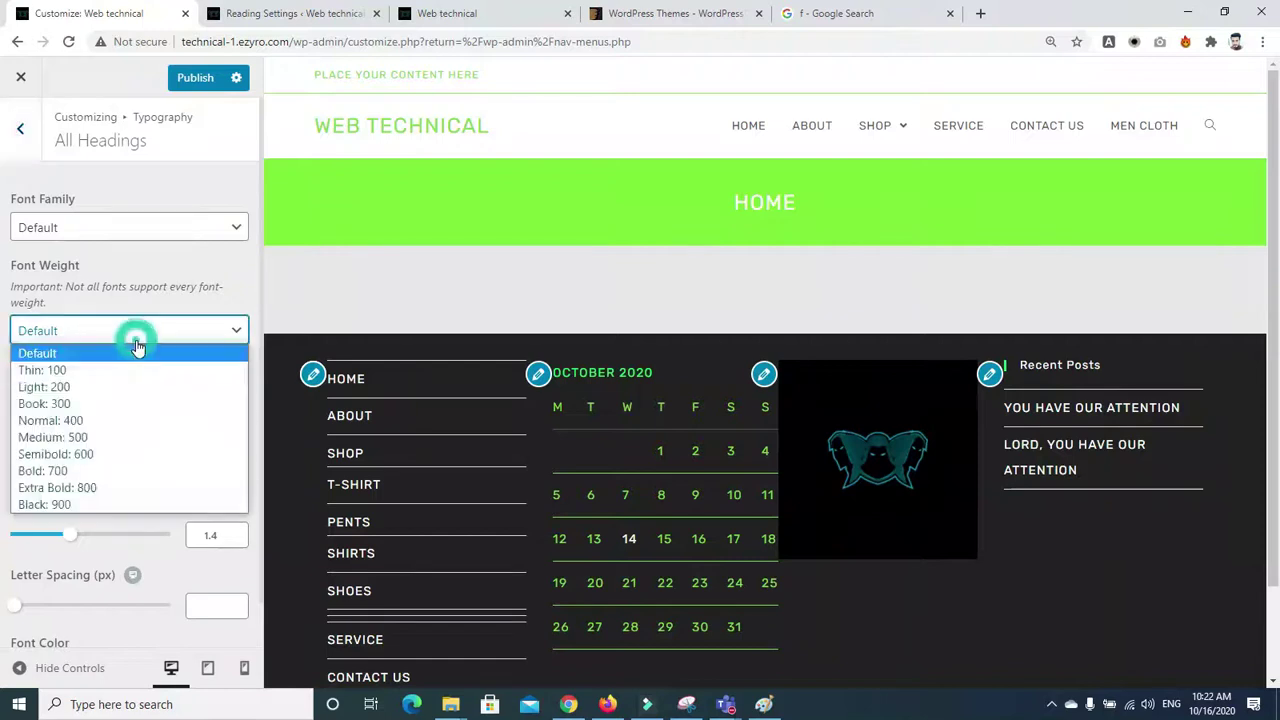
click(72, 472)
click(73, 399)
click(70, 436)
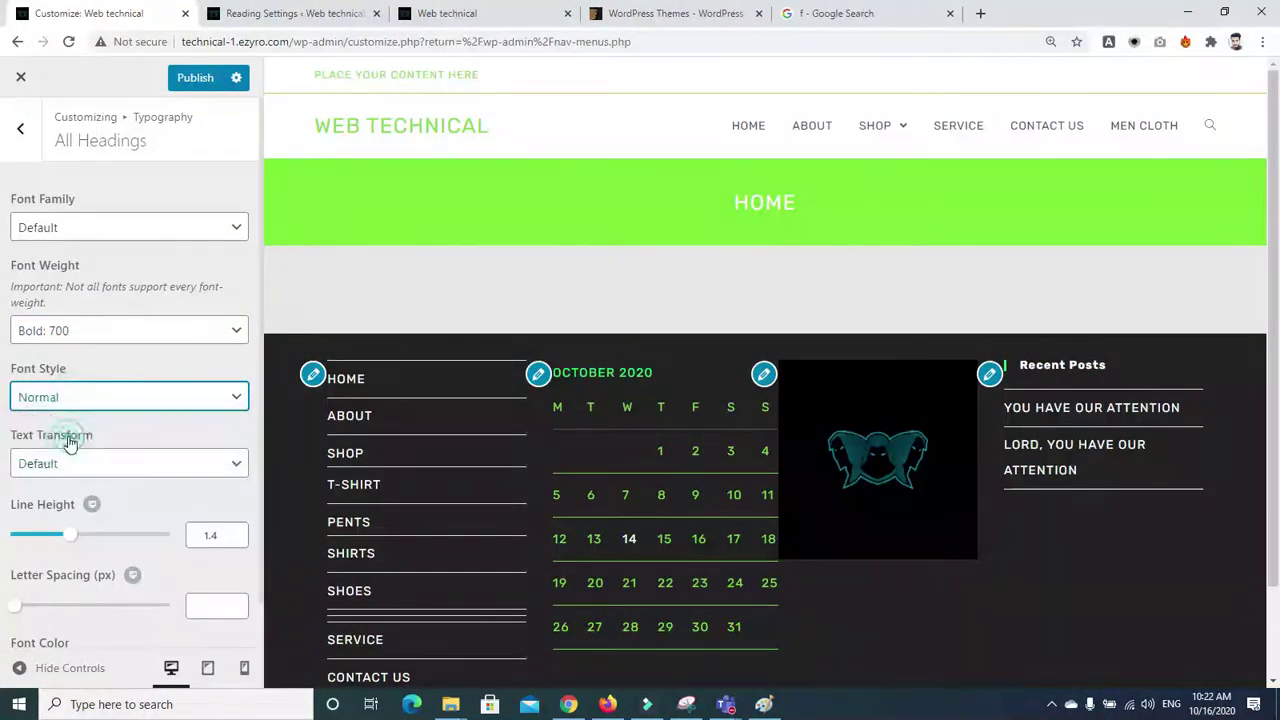
Try Capitalize as the text transform for all headings, set it to Uppercase, and open the Heading 1 (H1) typography settings
click(69, 462)
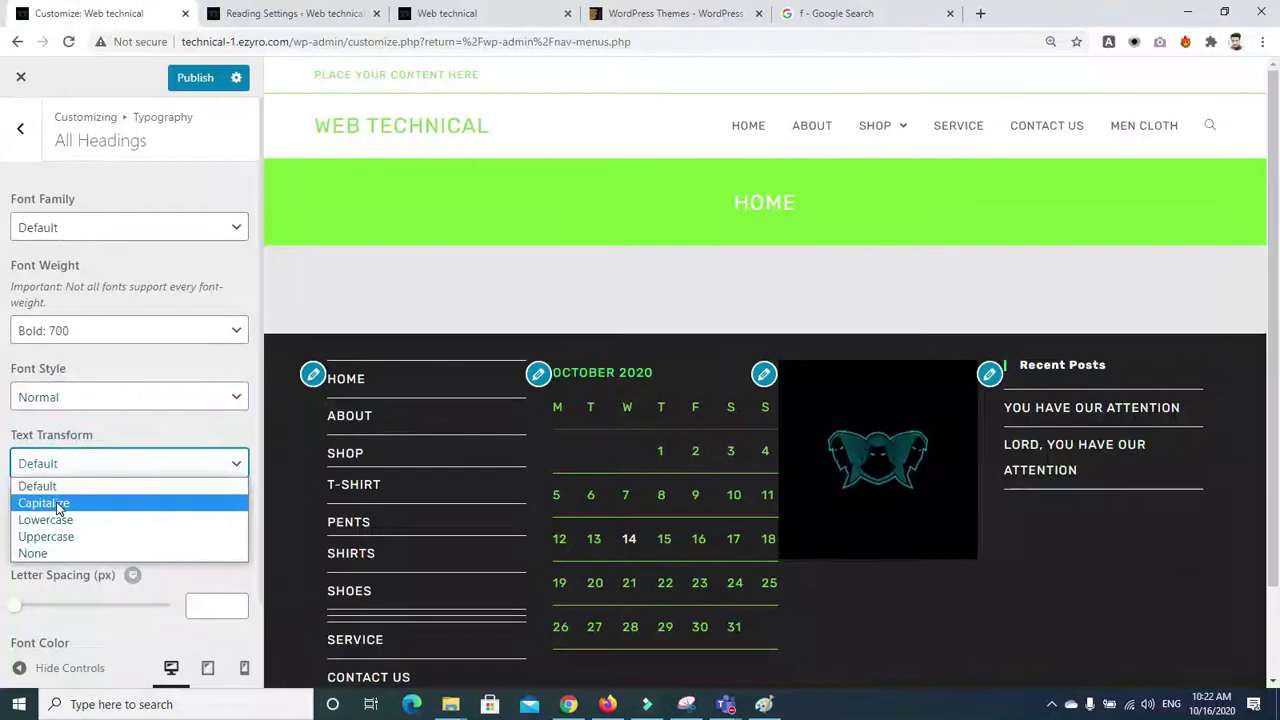
click(58, 505)
click(57, 474)
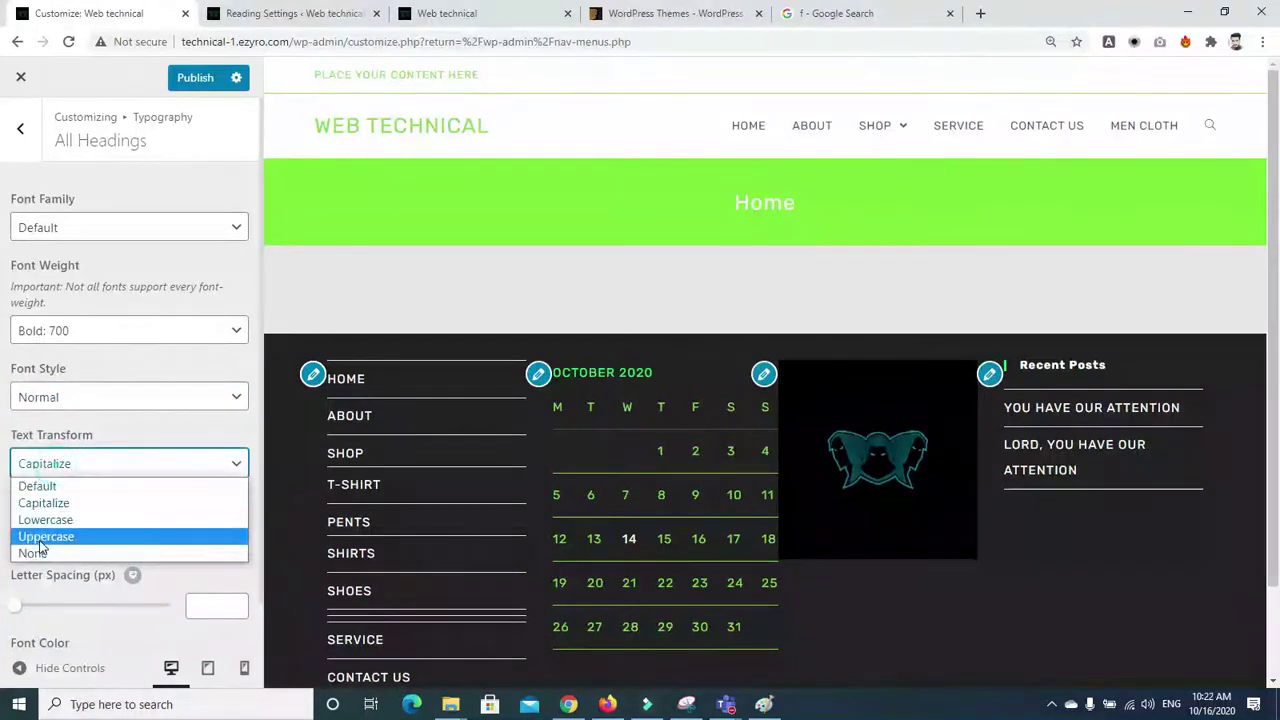
click(40, 536)
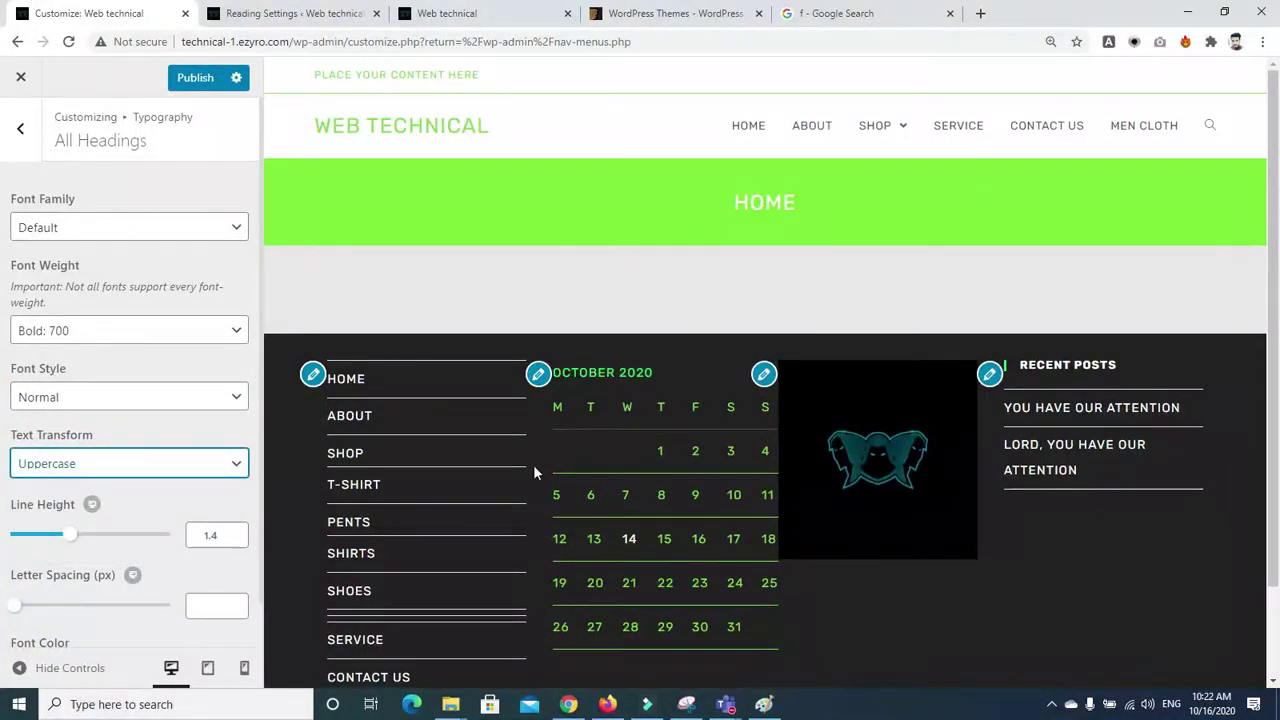
click(20, 128)
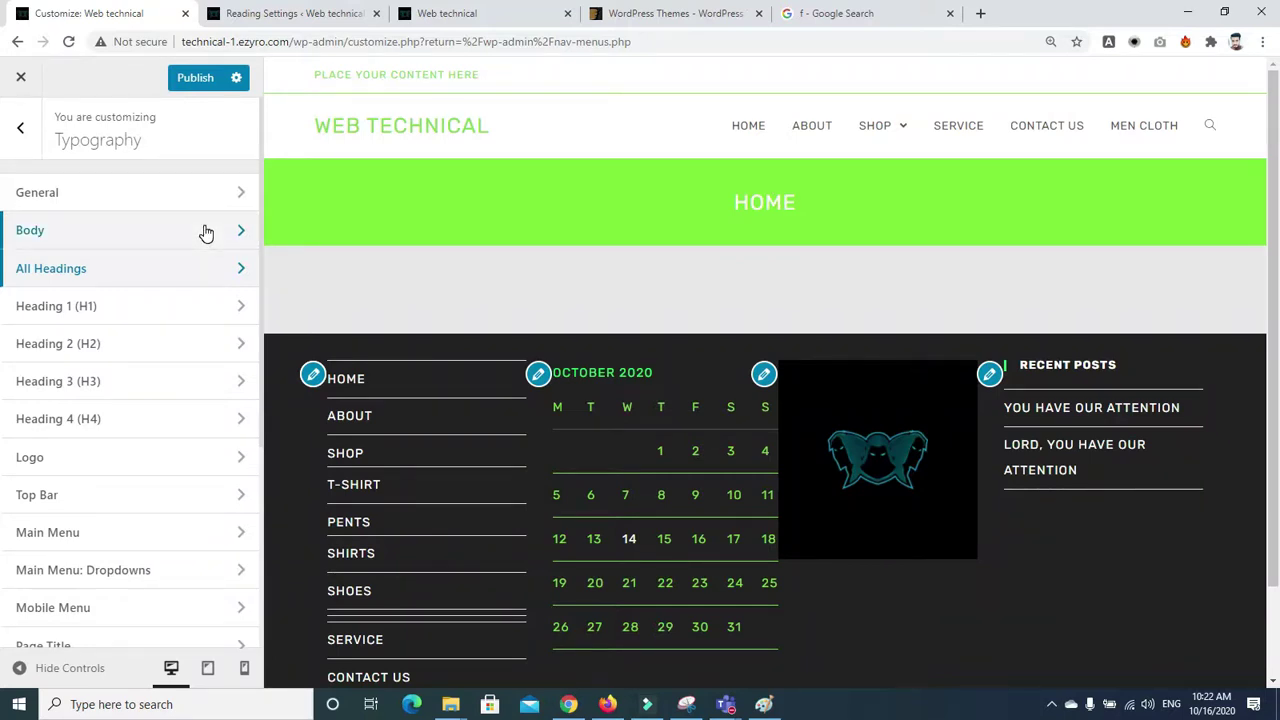
click(137, 308)
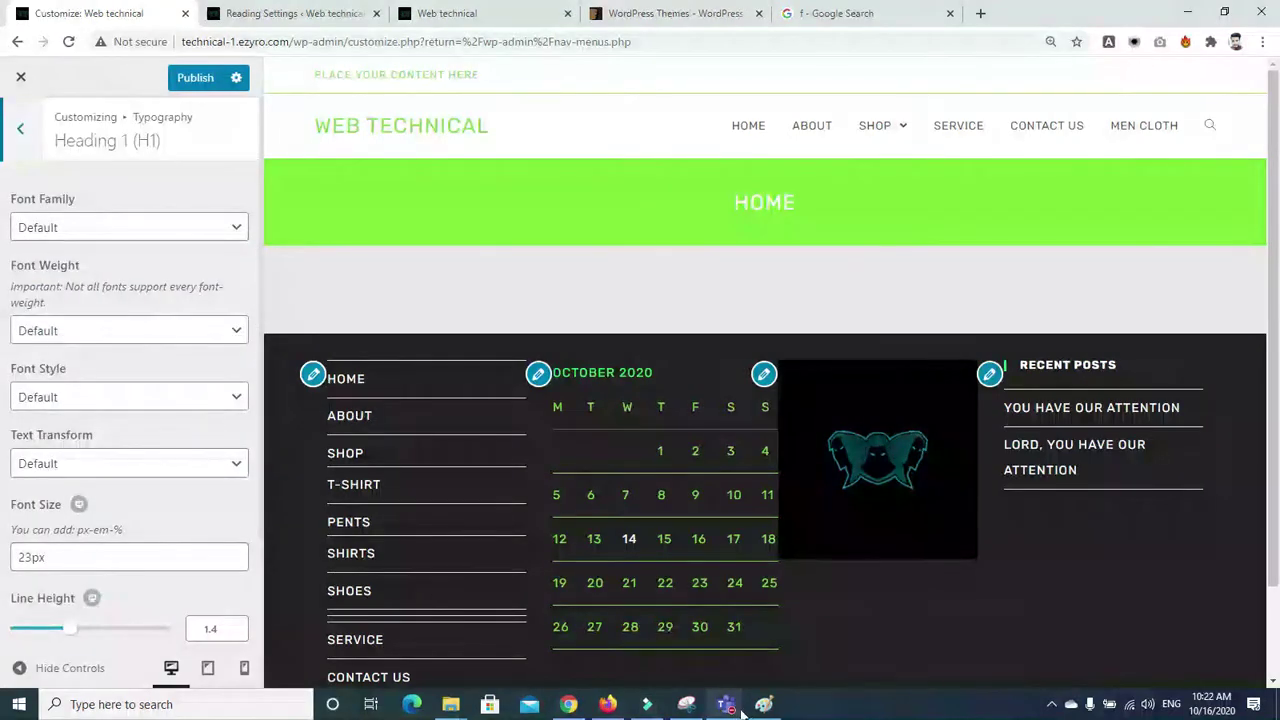
Switch to the Teams meeting, admit the guest waiting in the lobby, and return to the customizer in Chrome
mouse_move(742, 712)
click(812, 612)
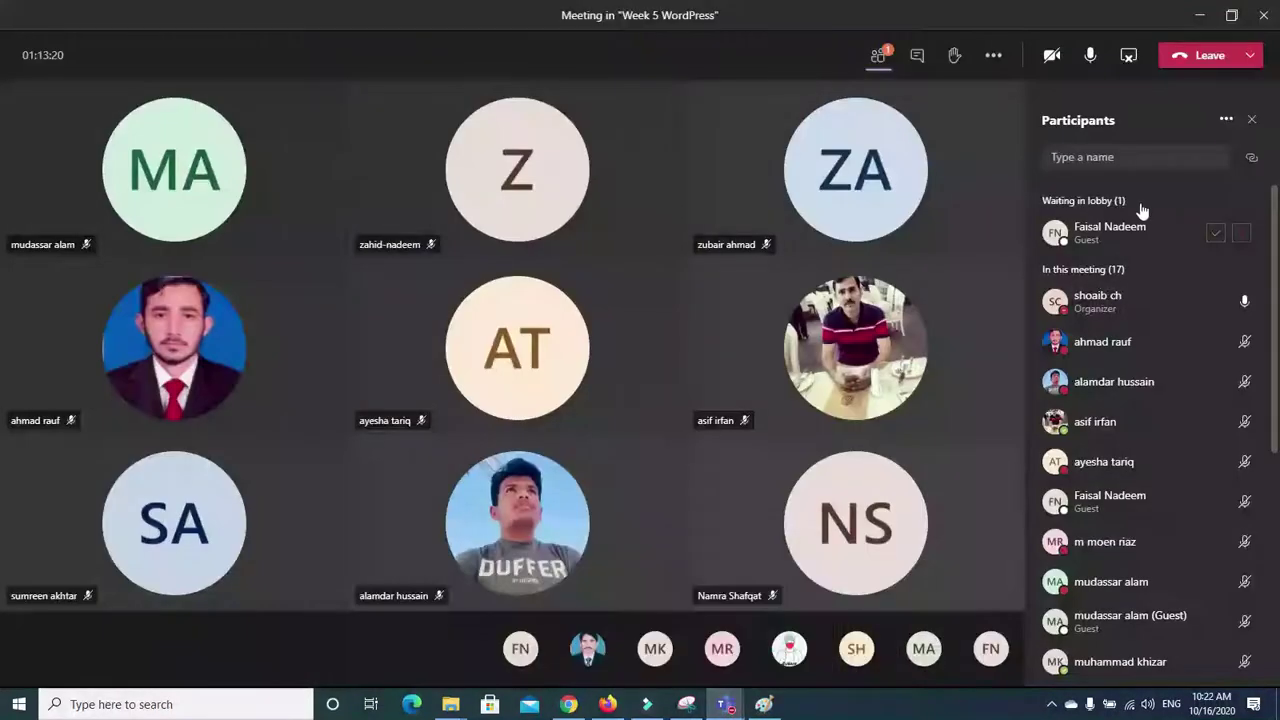
click(1215, 233)
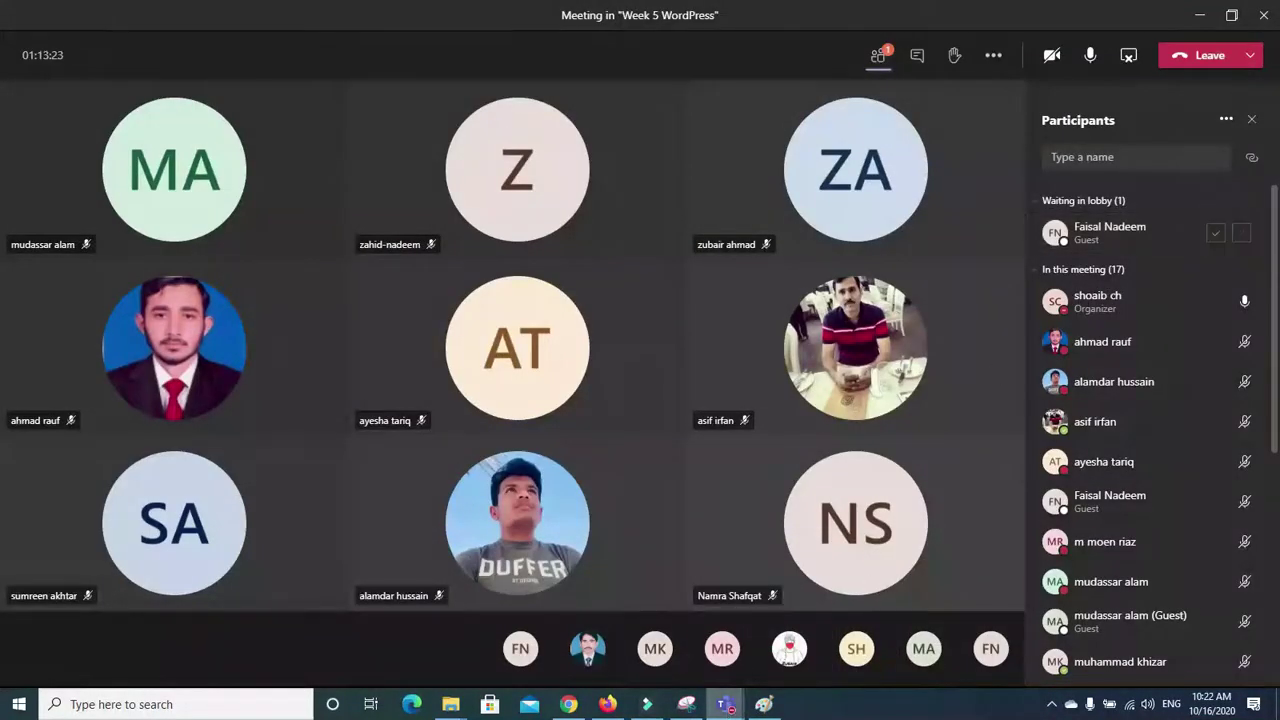
mouse_move(647, 704)
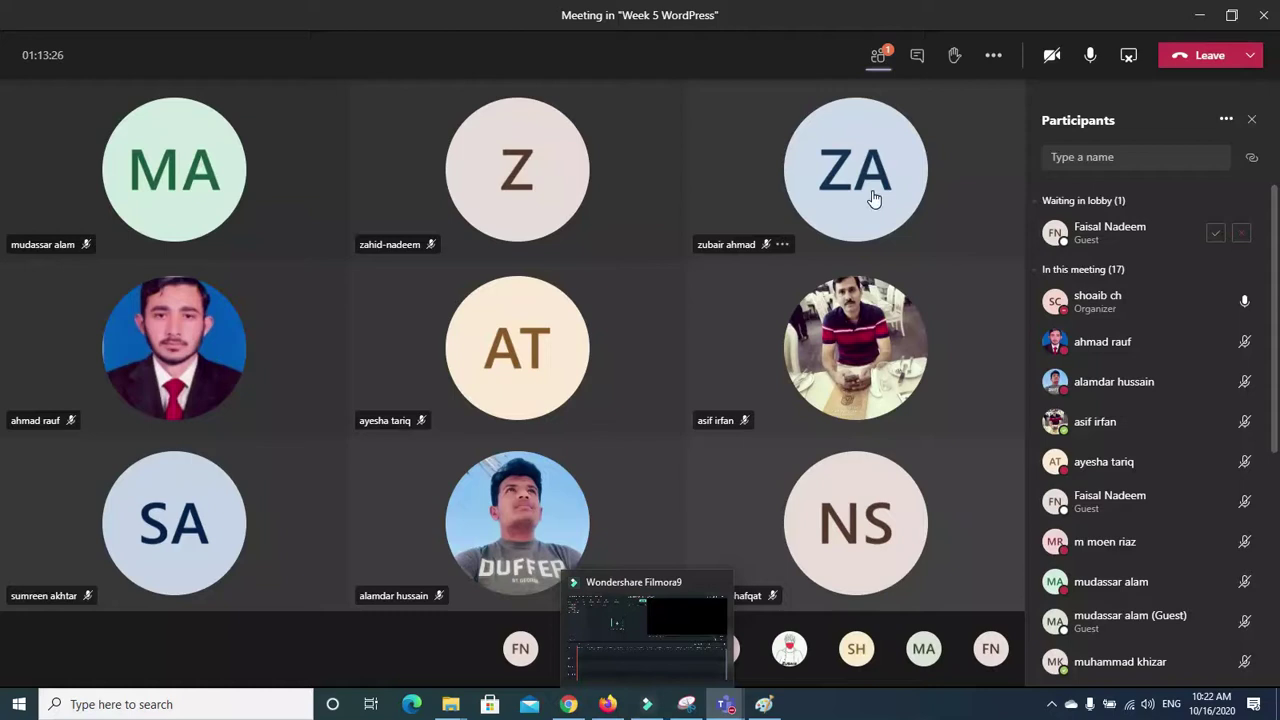
click(1215, 234)
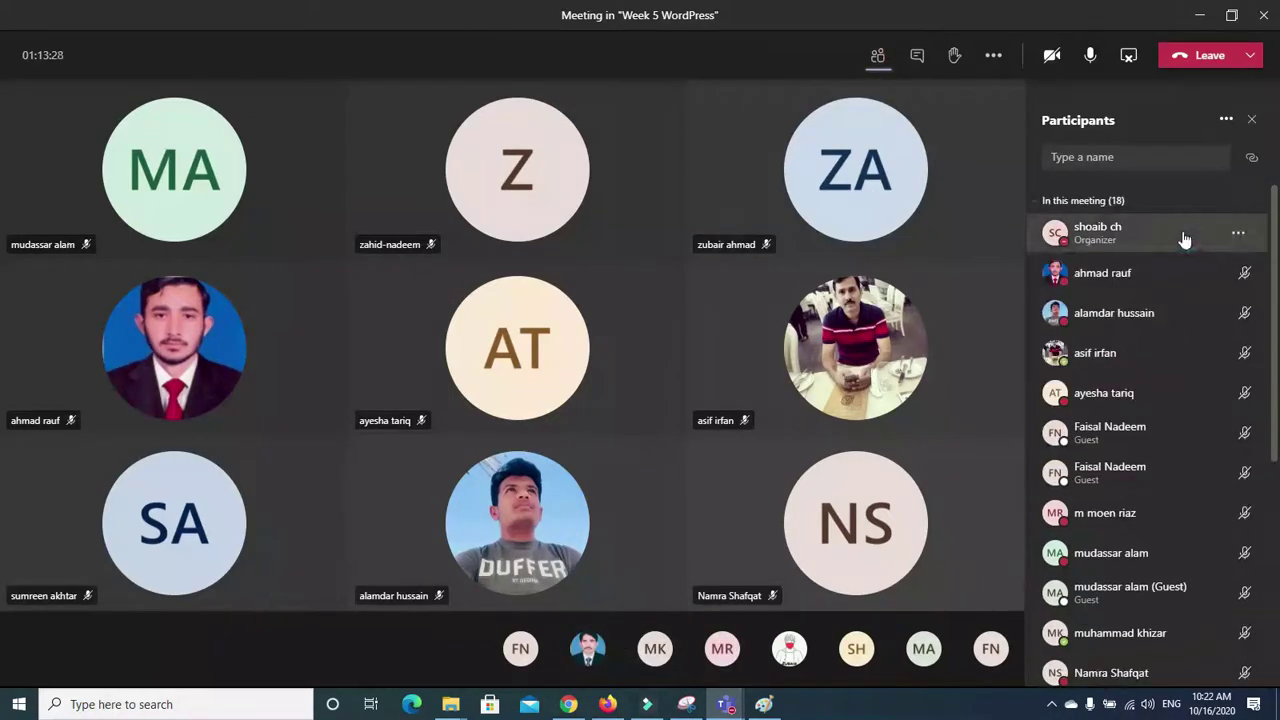
mouse_move(718, 708)
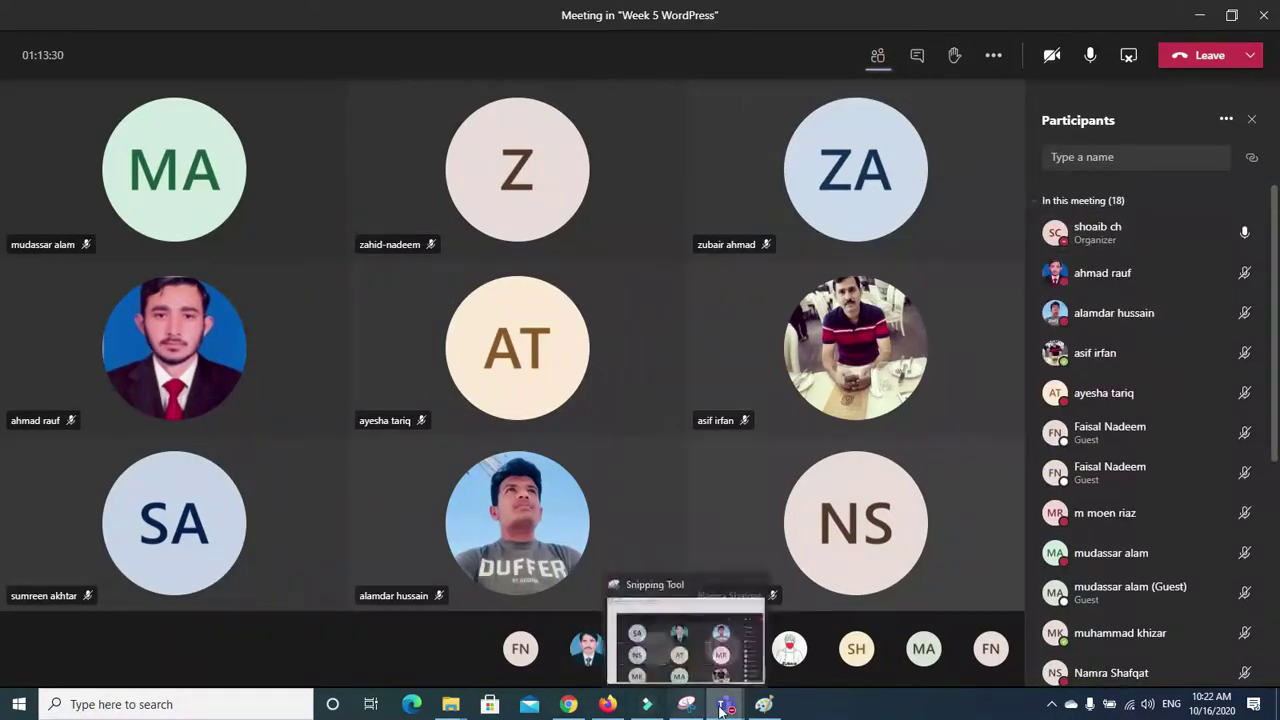
mouse_move(641, 716)
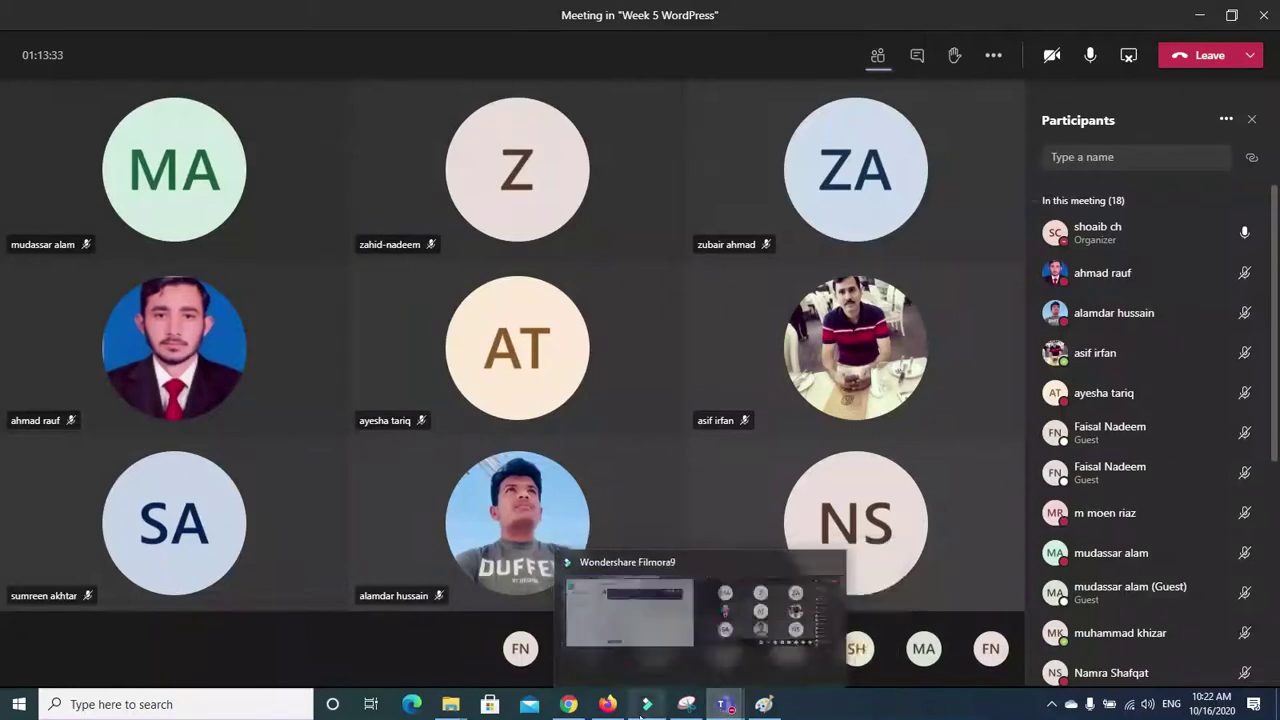
click(579, 708)
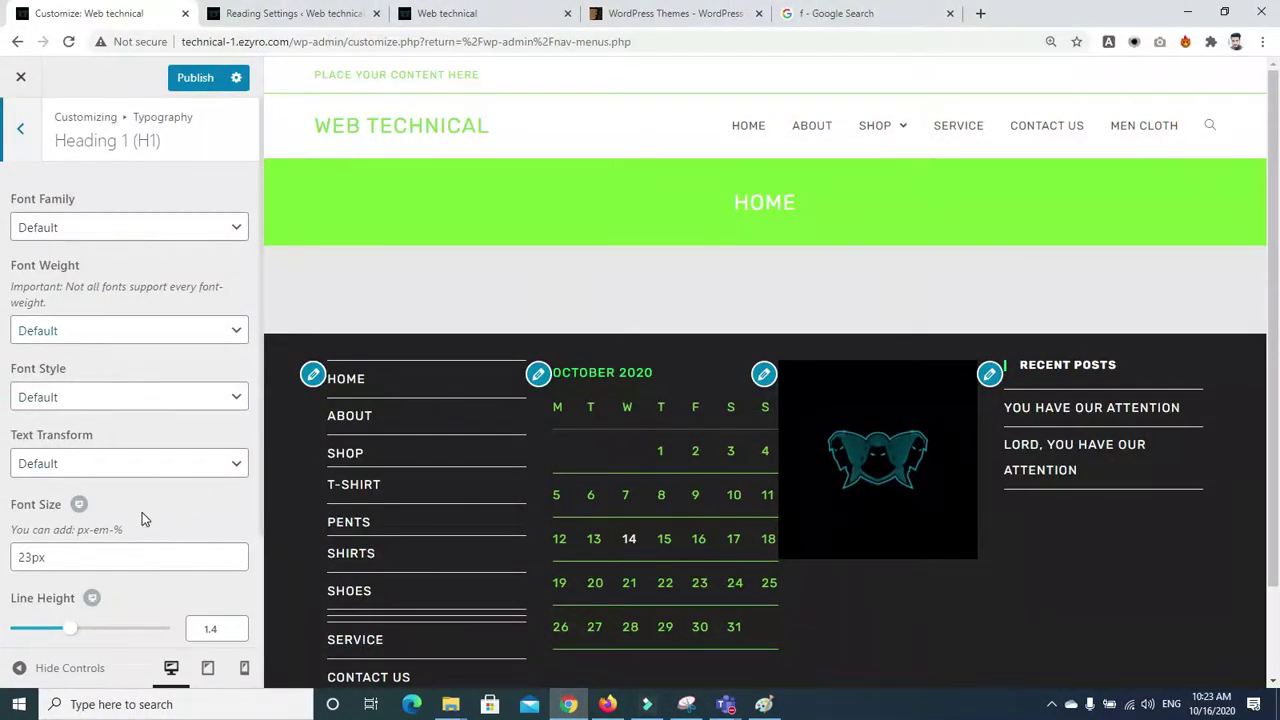
Set the Heading 1 font size to 40px and its line height to 2
click(32, 556)
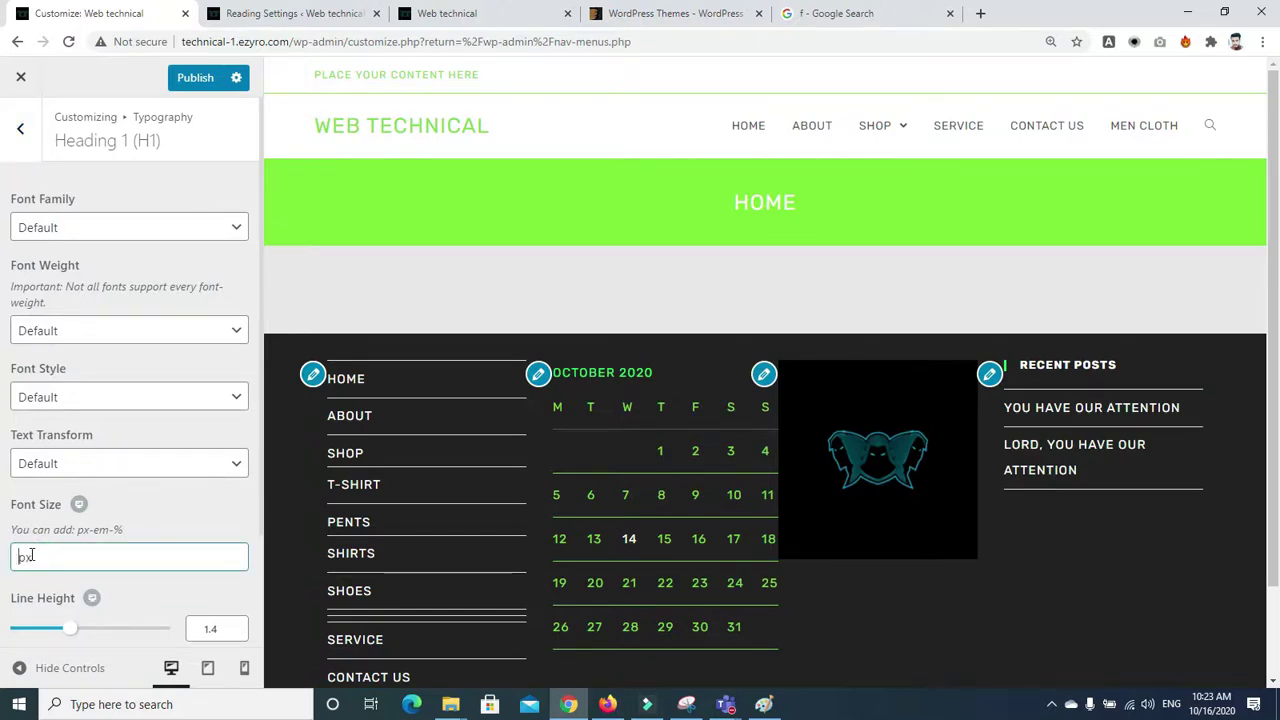
drag(76, 628, 91, 628)
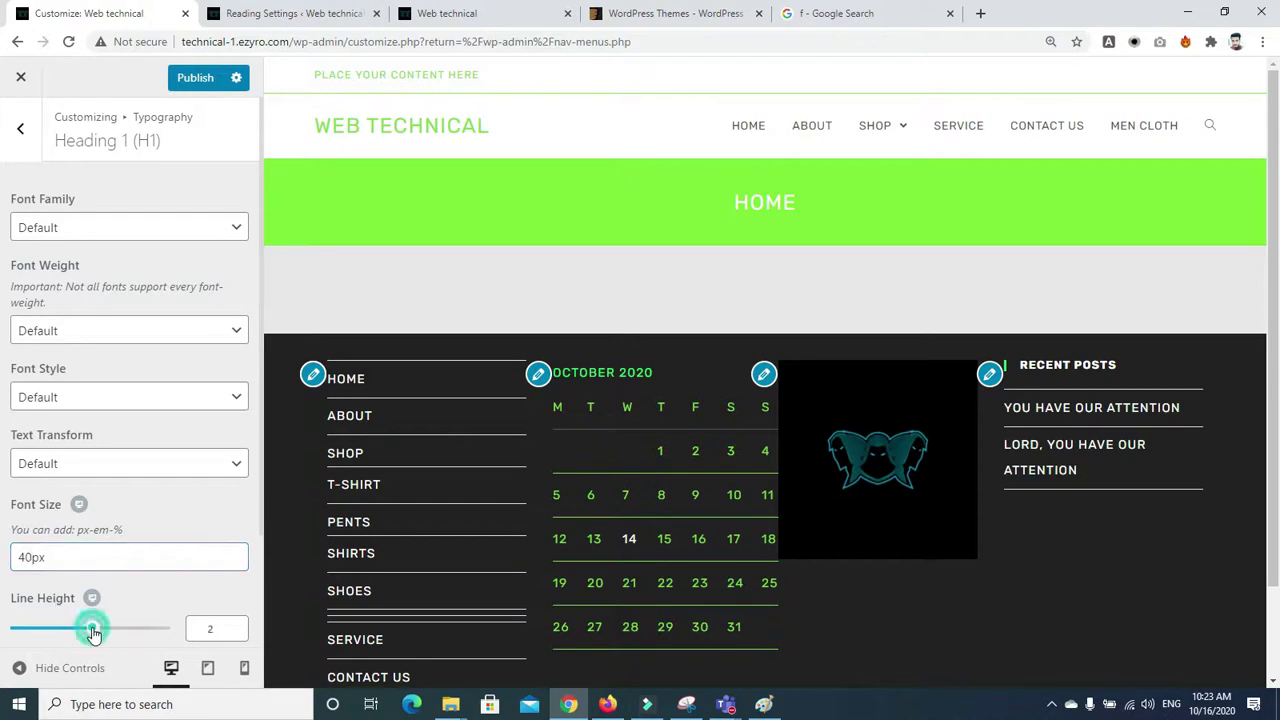
click(20, 128)
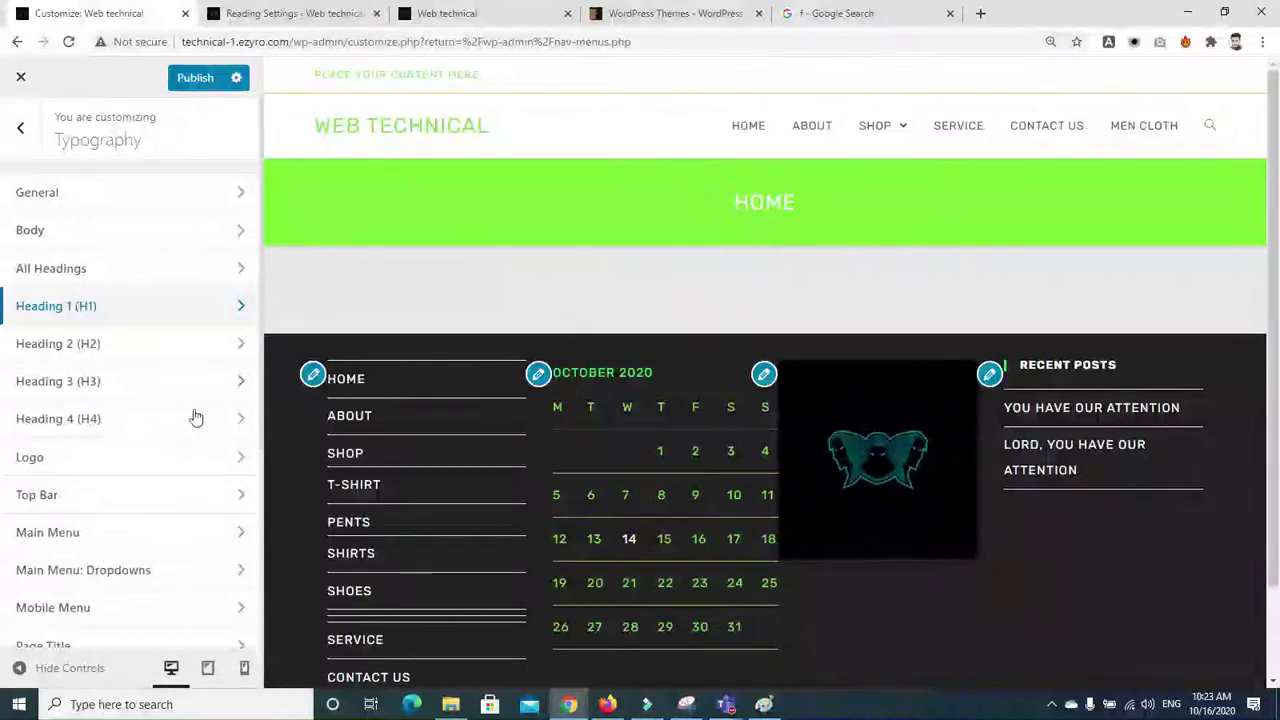
In the Logo typography settings, try the Normal font style and set it to Italic
click(55, 462)
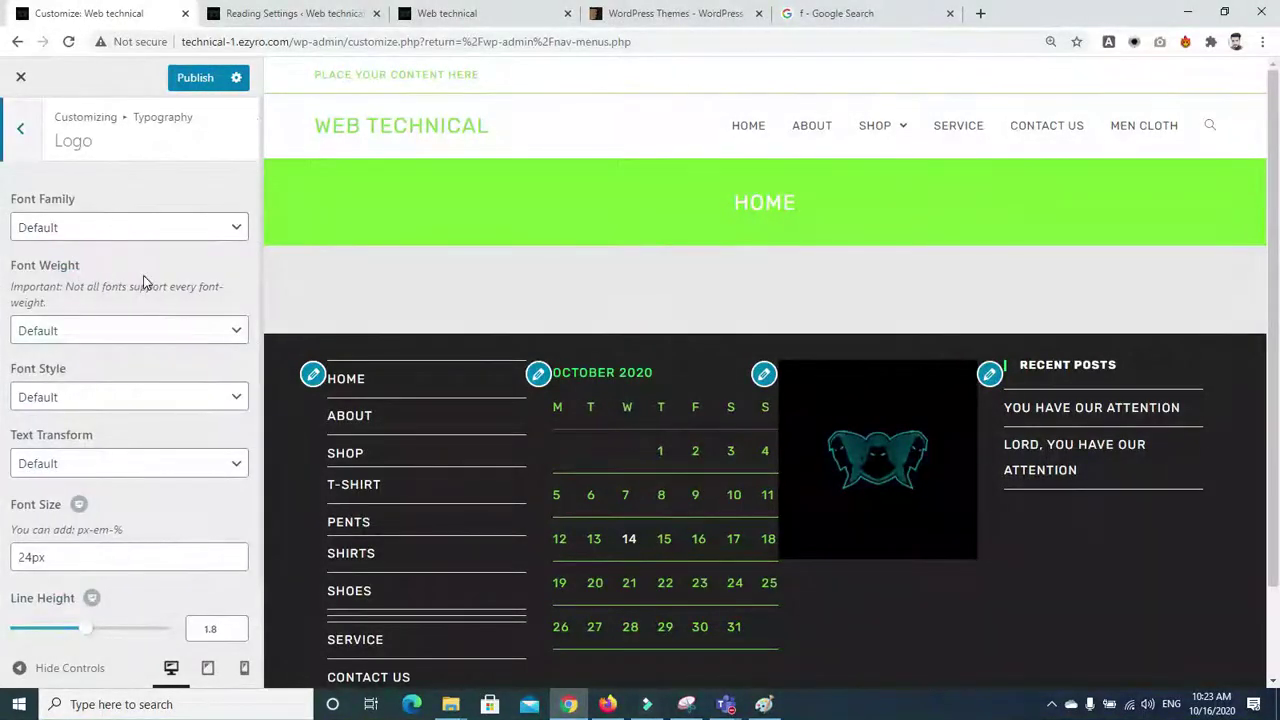
click(146, 280)
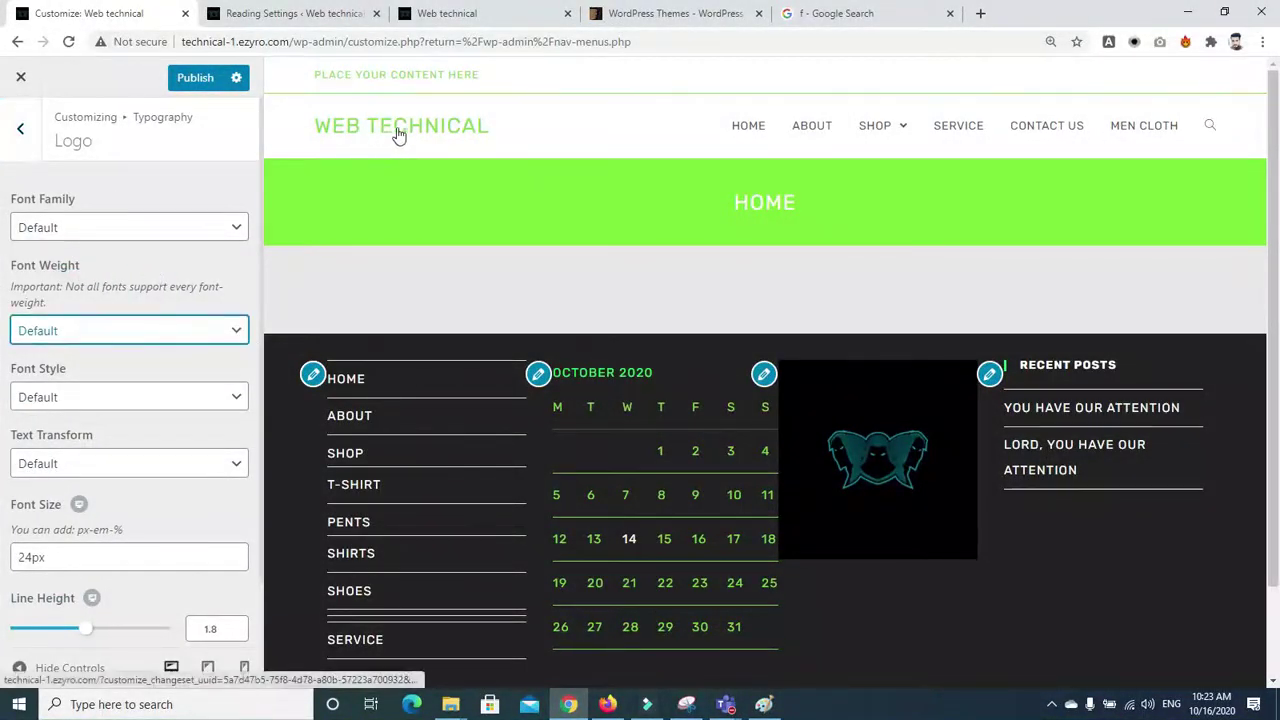
click(92, 406)
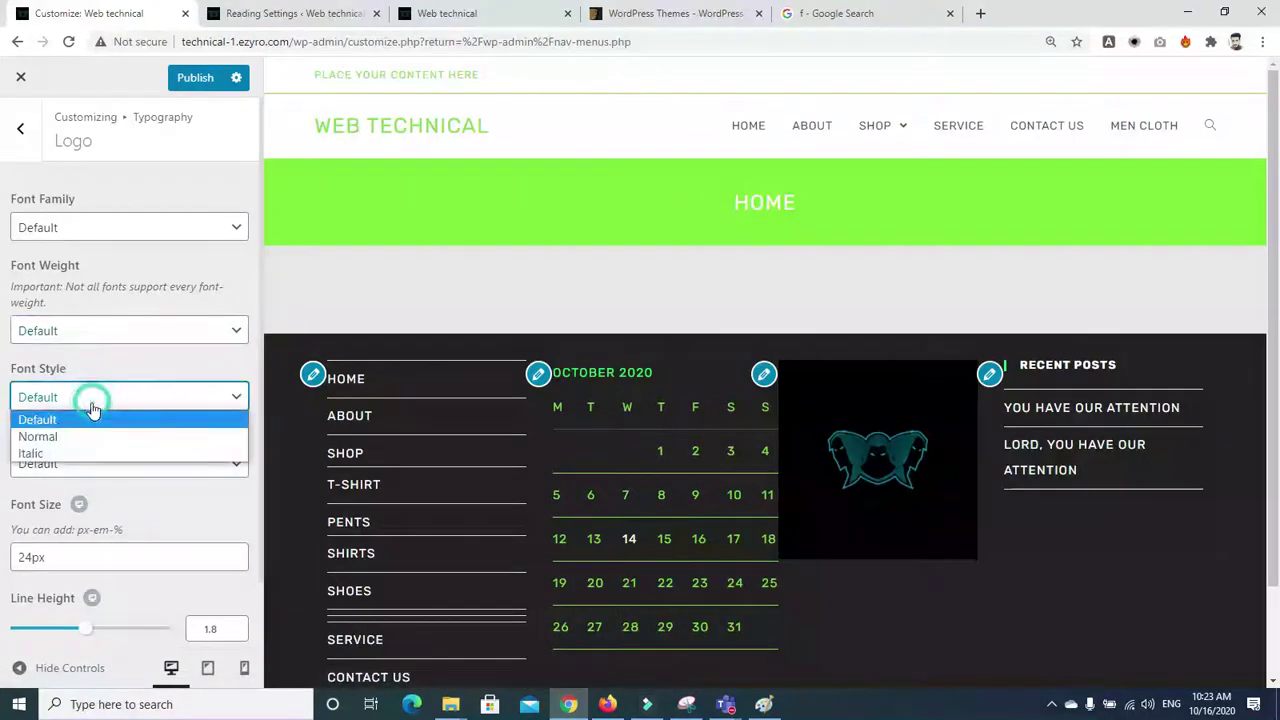
click(85, 436)
click(74, 404)
click(55, 455)
Try a logo font size of 44px, and set it to 34px
click(20, 562)
drag(18, 558, 31, 558)
text(48)
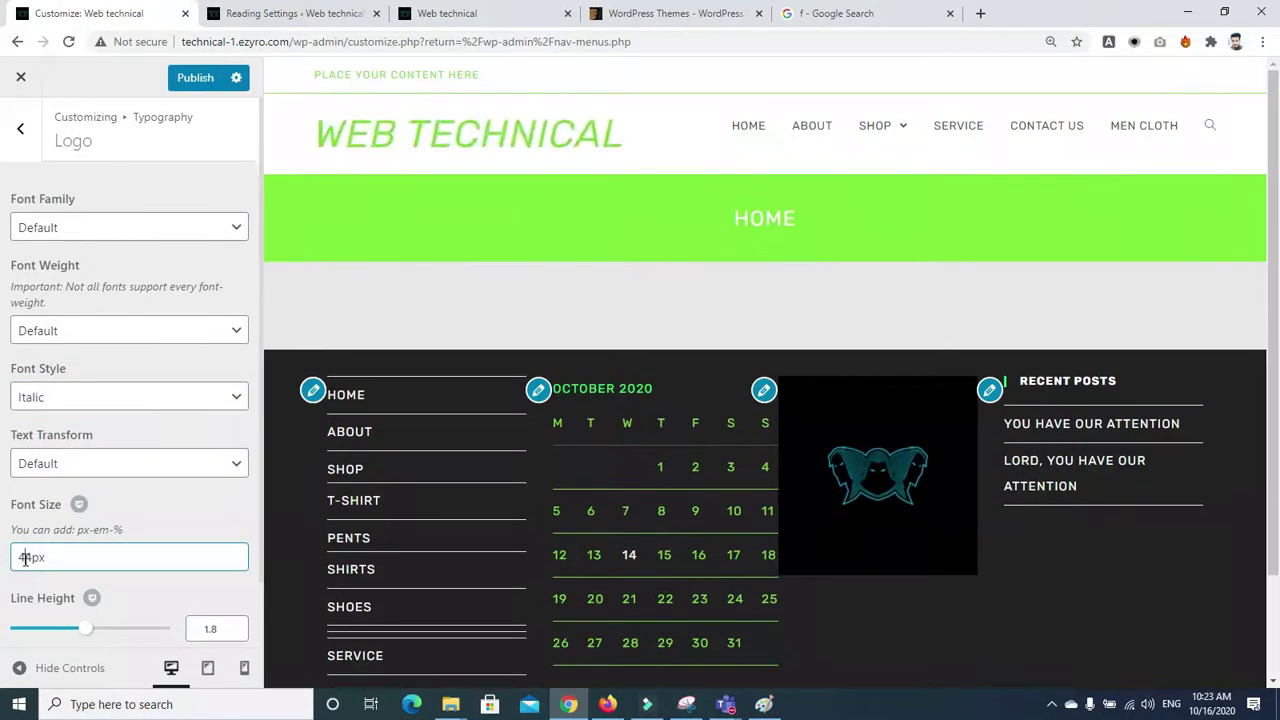
key(BackSpace)
text(3)
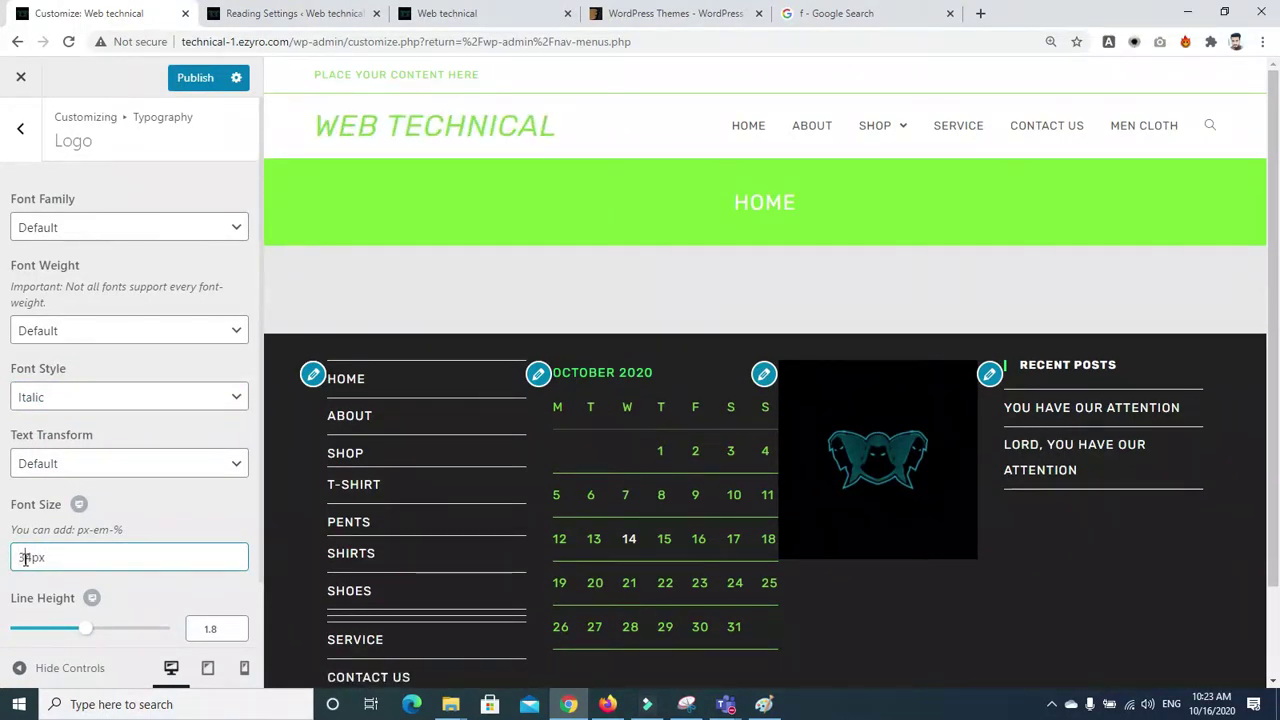
Set the logo's text transform to Lowercase and return to the list of typography sections
click(66, 460)
click(54, 522)
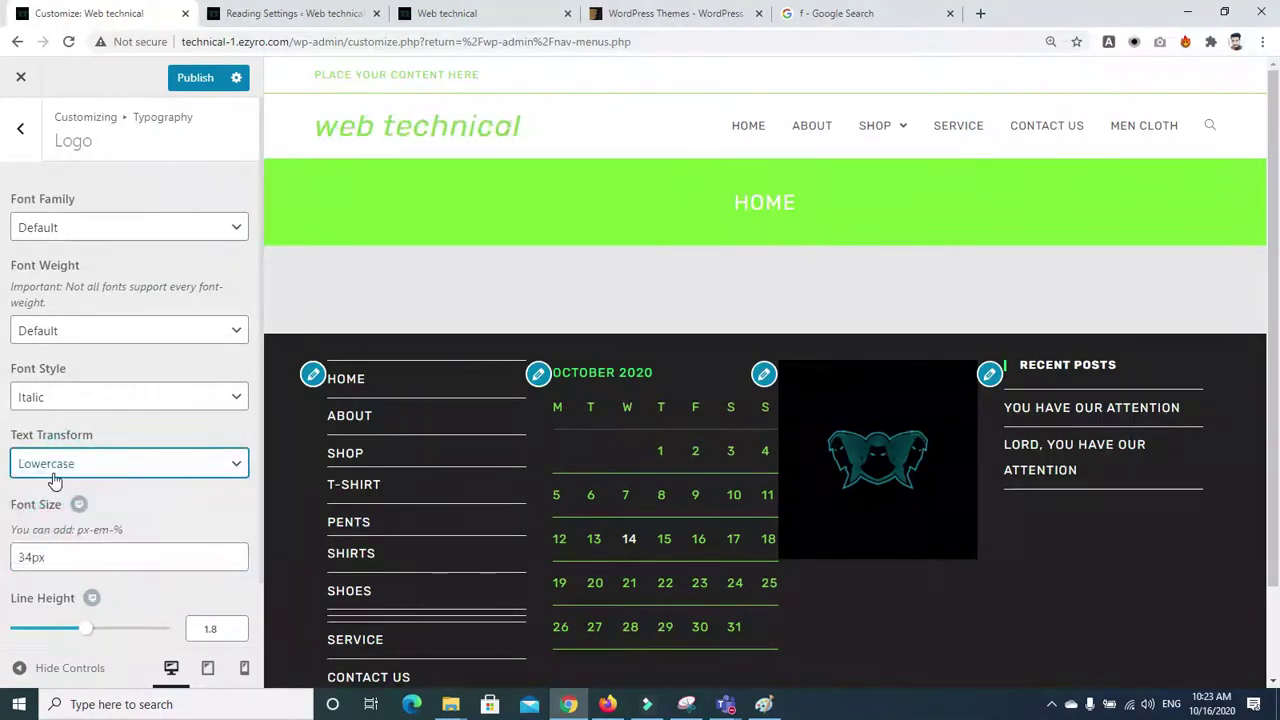
click(18, 128)
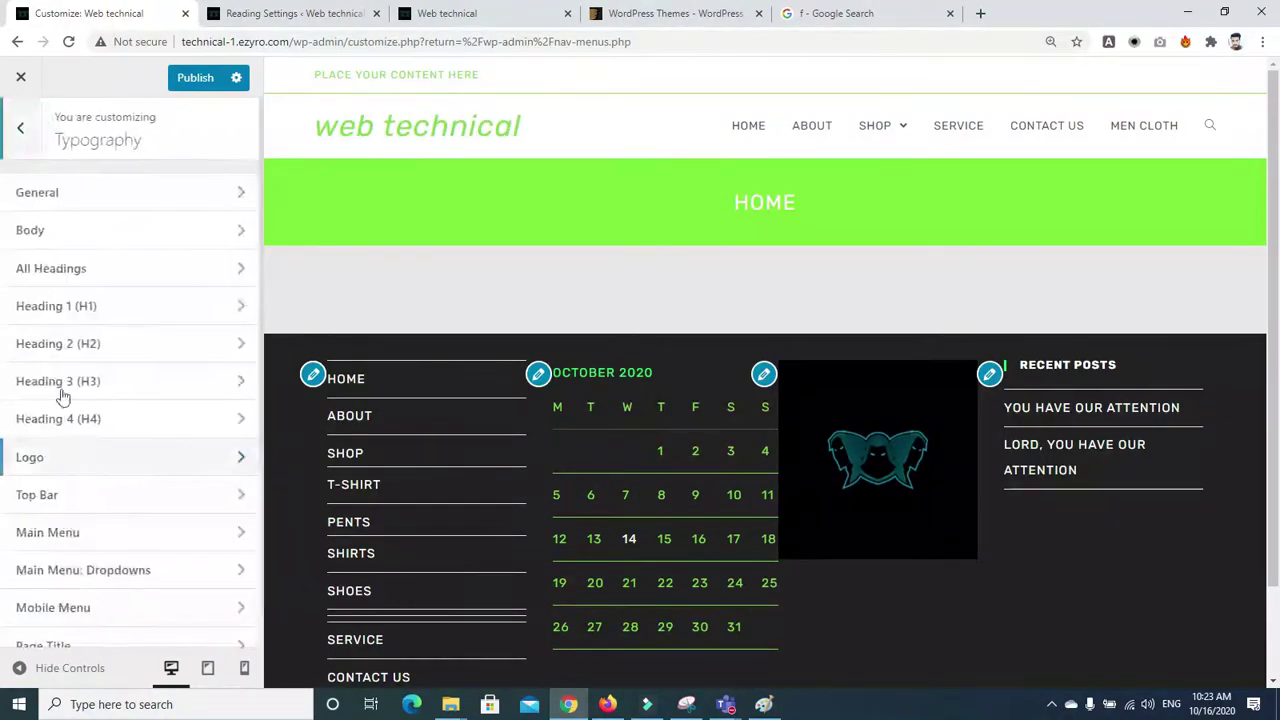
In the Top Bar typography settings, step through the font weights up to Normal: 400
click(50, 497)
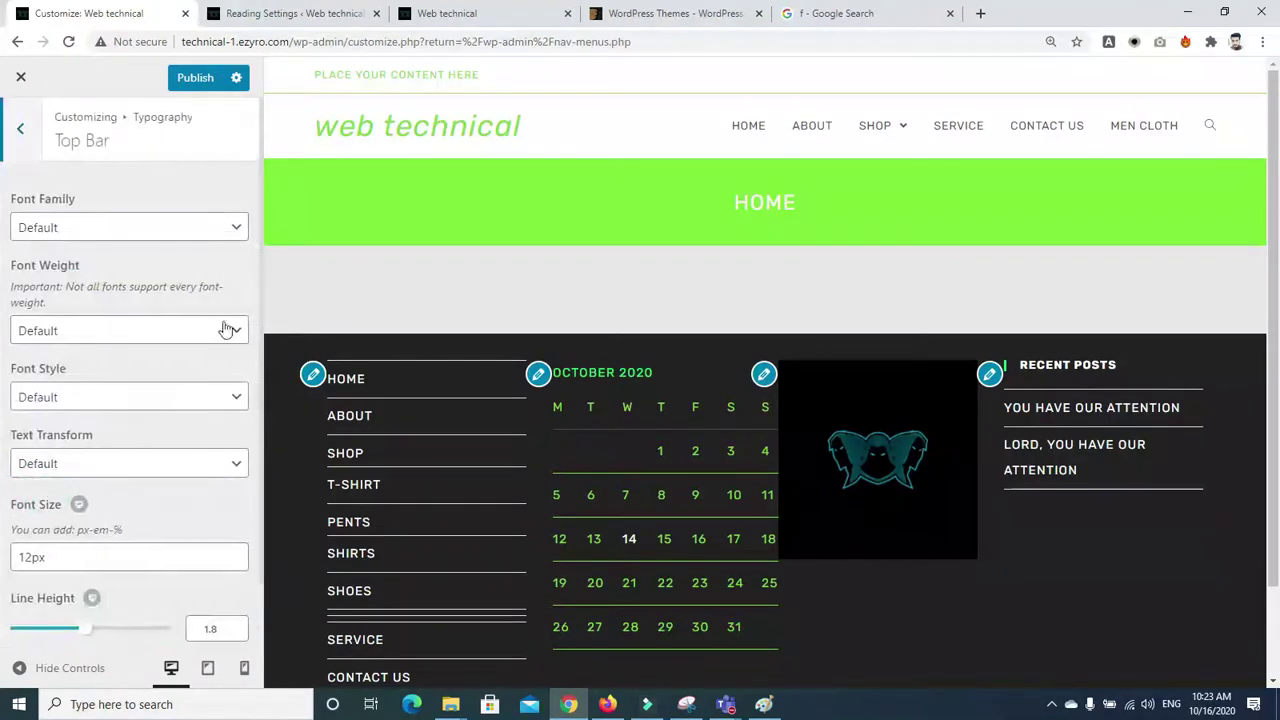
click(171, 262)
key(Down)
key(Down)
key(Down)
key(Down)
key(Down)
key(Down)
key(Down)
key(Down)
key(Down)
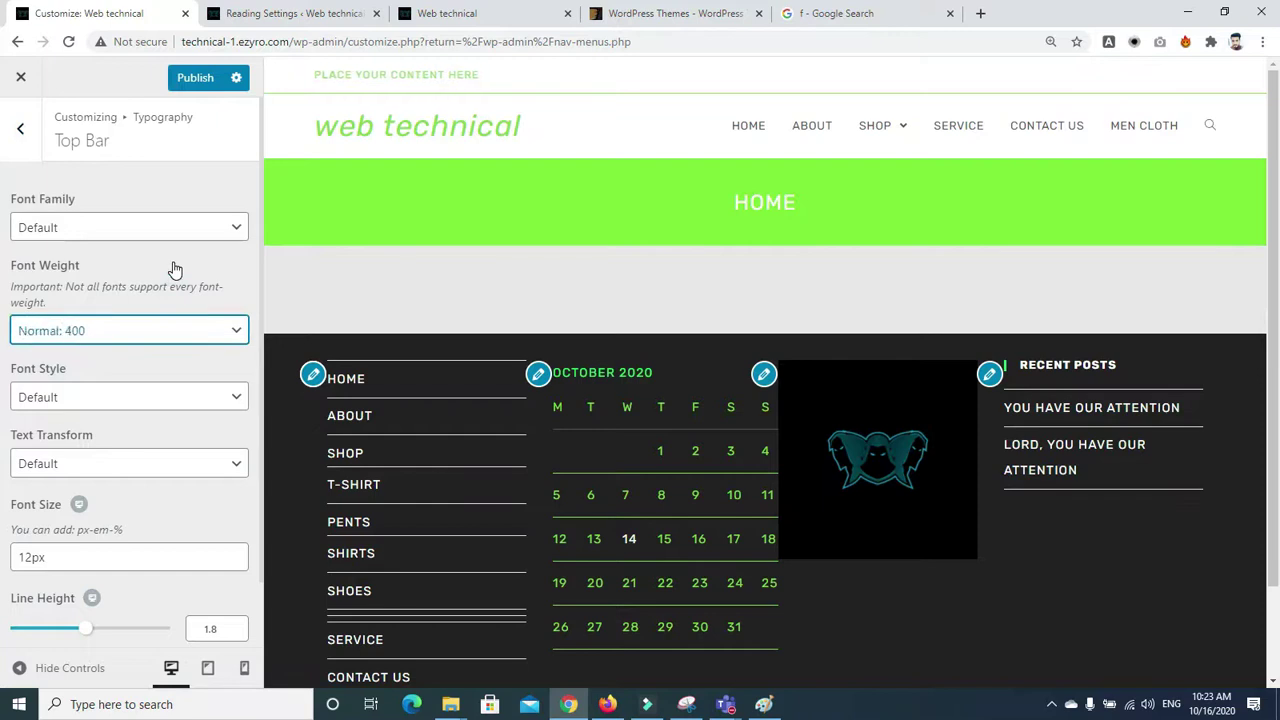
Set the top bar's font weight to Bold: 700, leave its font family at Default, and return to the typography sections
key(Up)
key(Up)
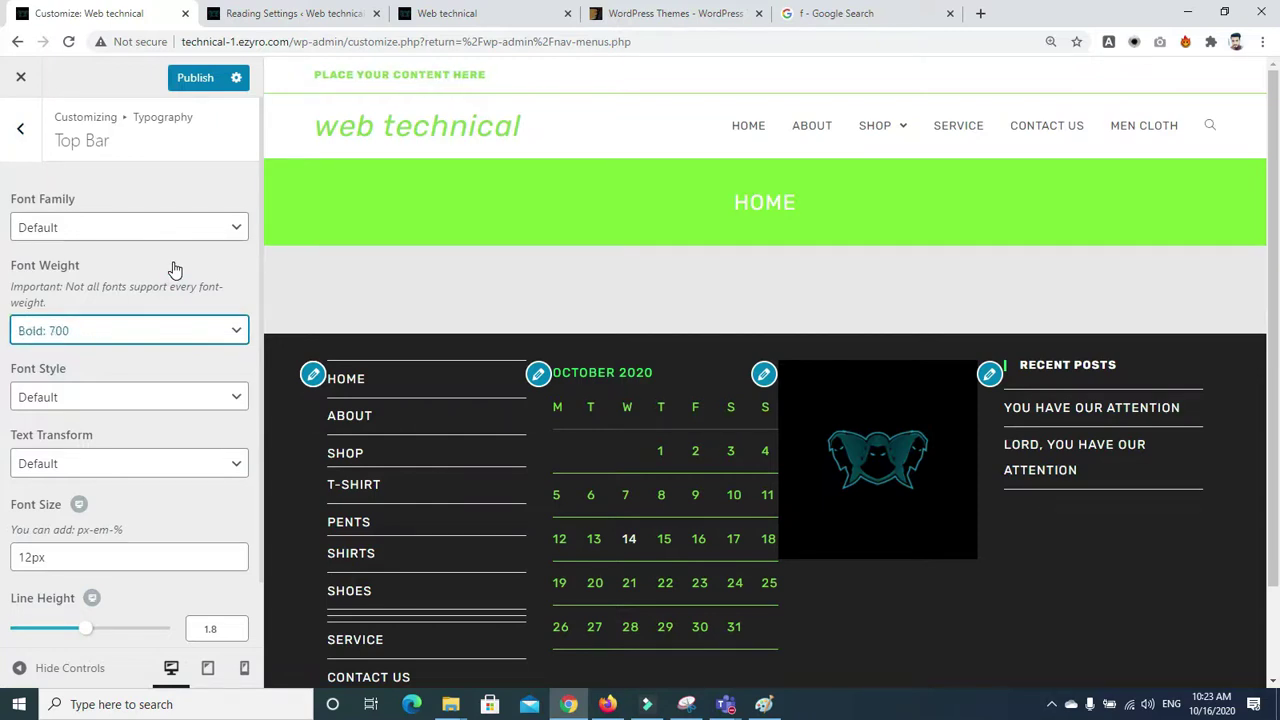
click(153, 233)
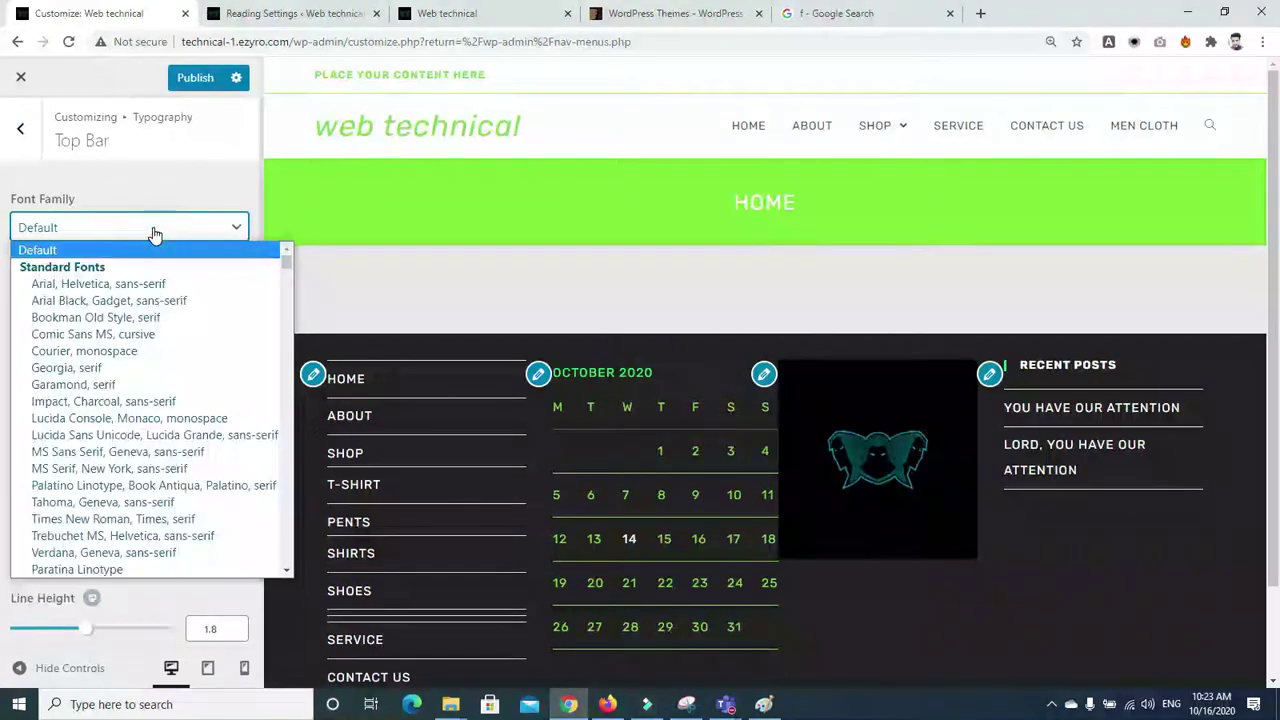
click(260, 249)
click(260, 618)
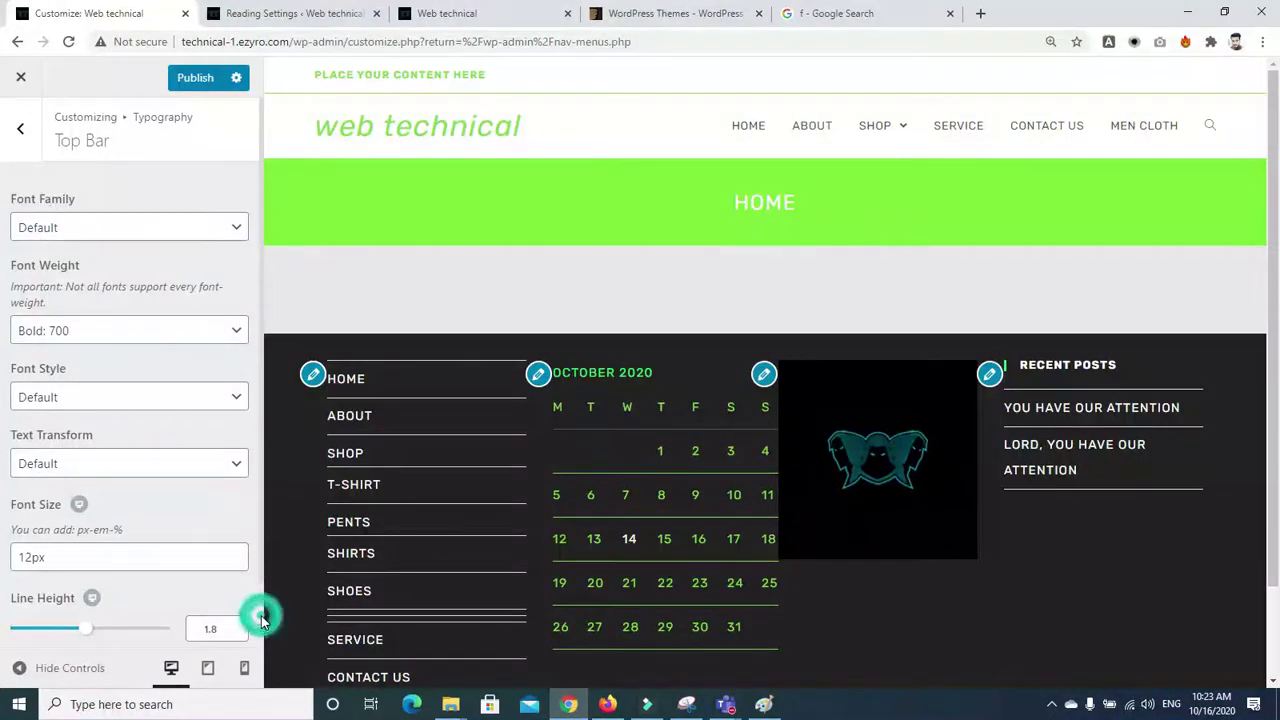
click(33, 150)
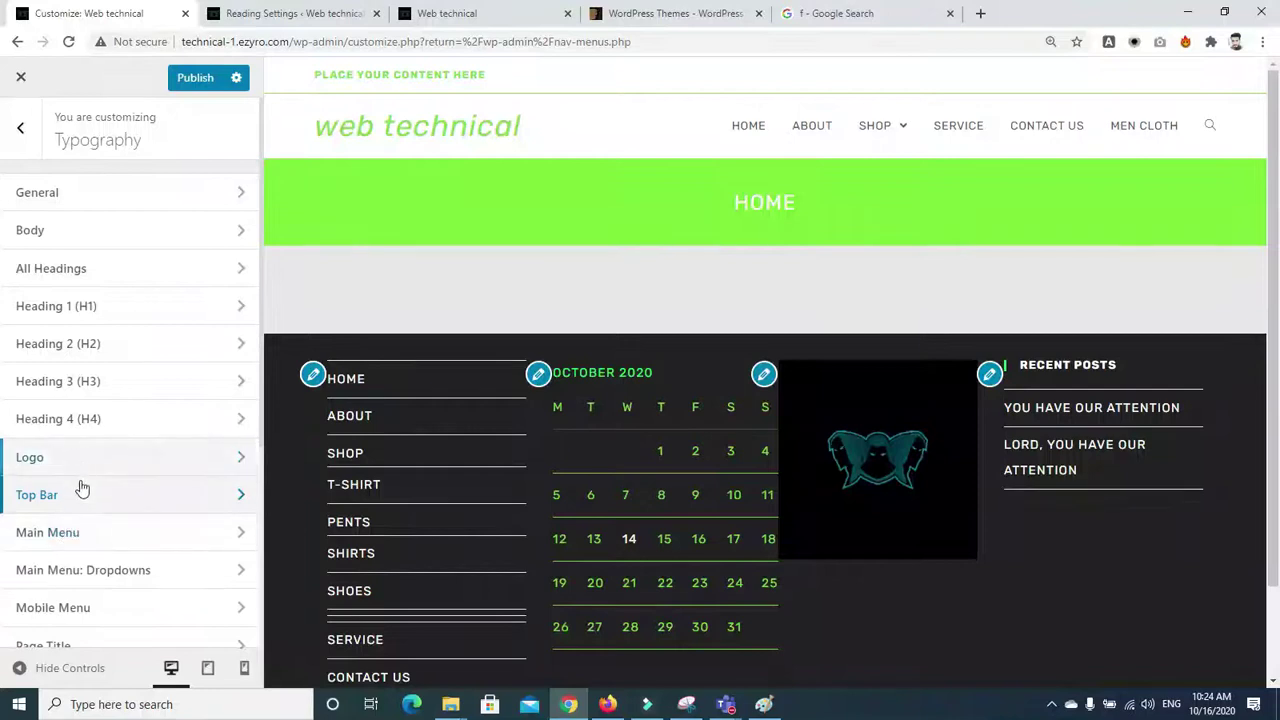
In the Main Menu typography settings, try the Normal: 400 and Semibold: 600 font weights and set it to Medium: 500
click(70, 533)
click(80, 330)
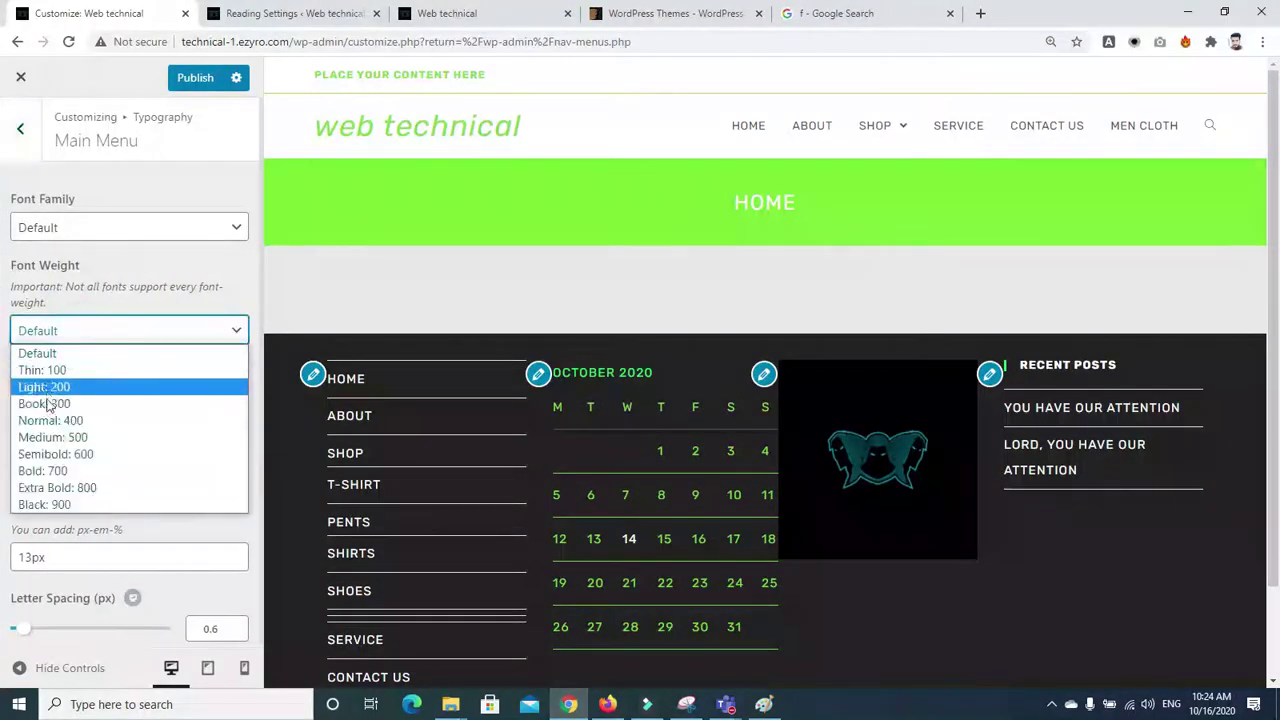
click(50, 420)
click(82, 332)
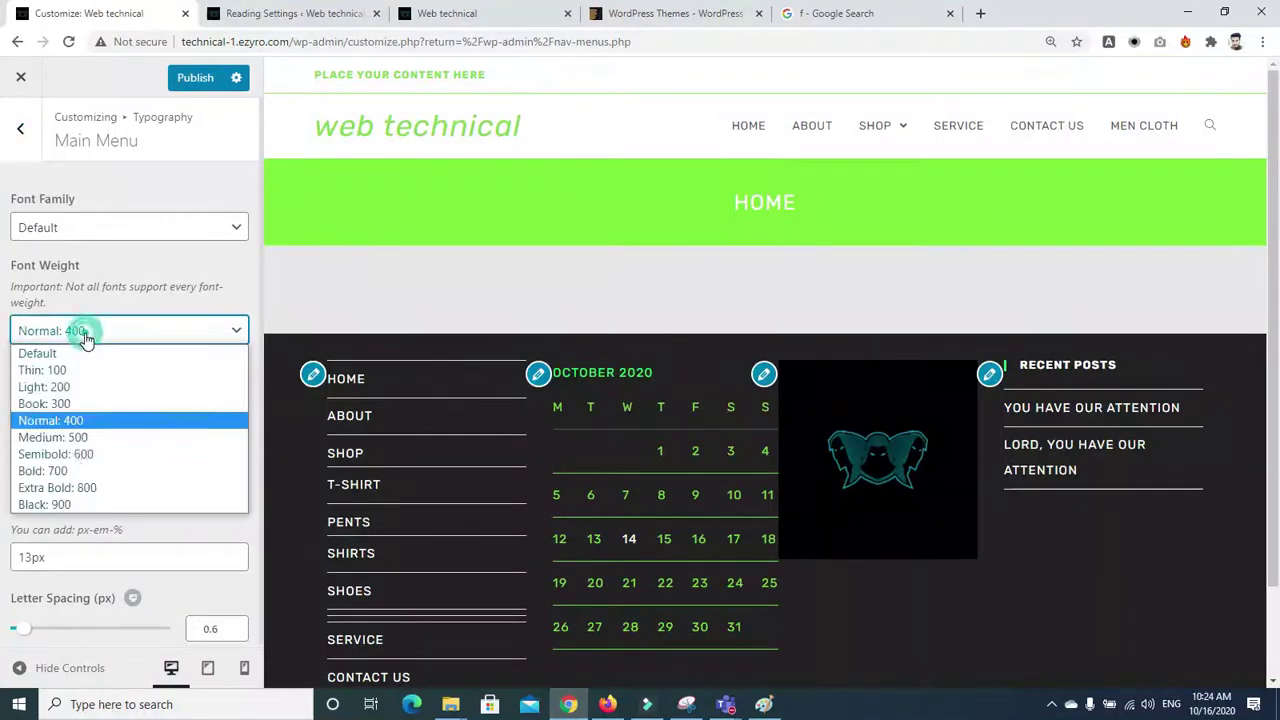
click(76, 454)
click(73, 335)
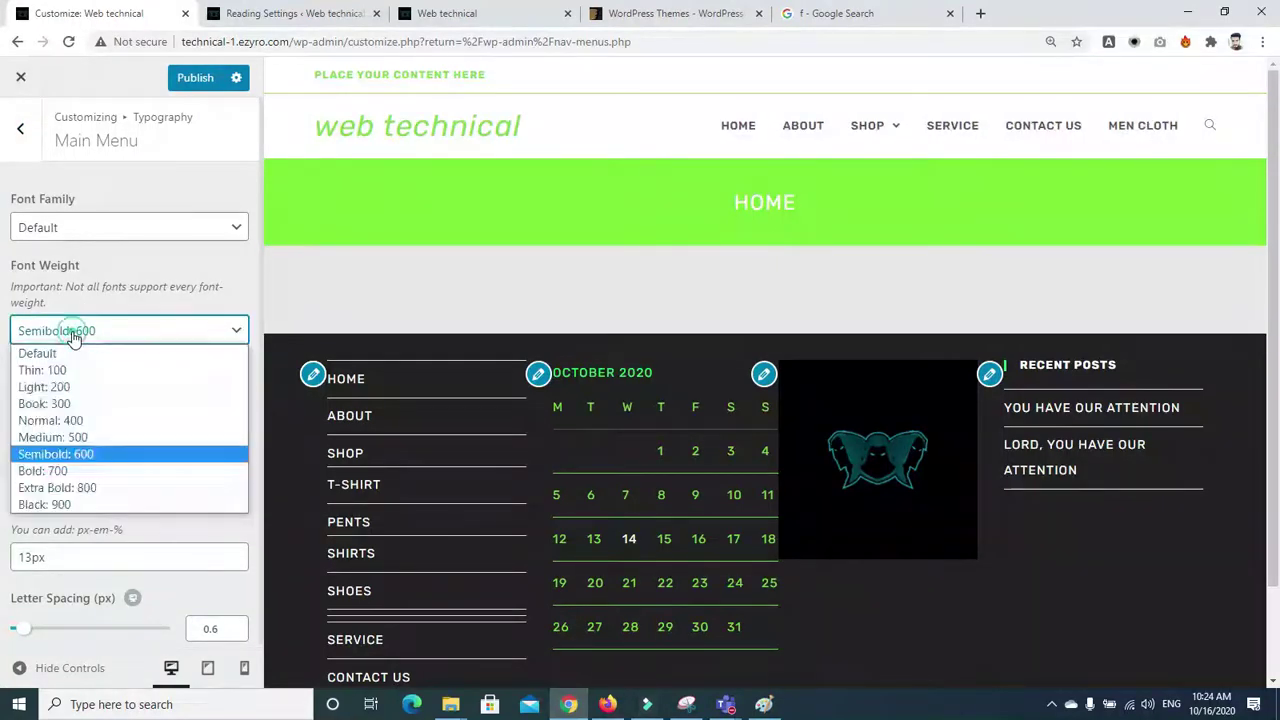
click(55, 437)
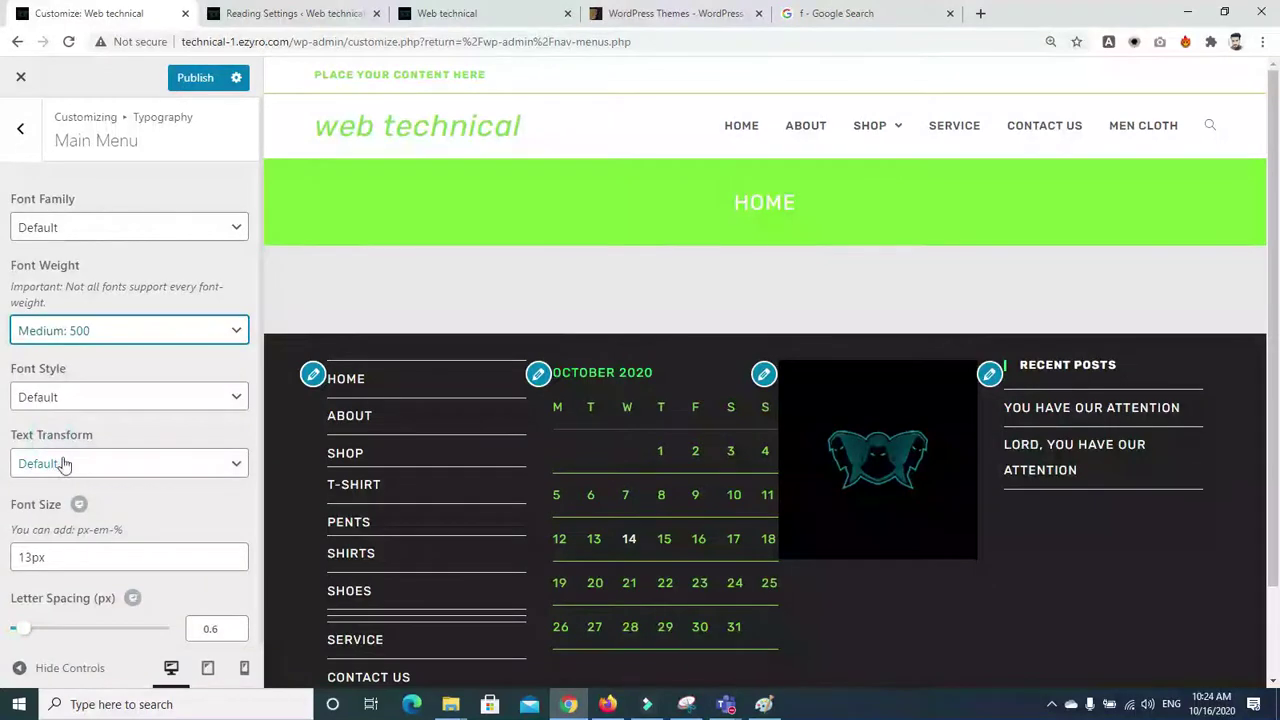
Try main menu font sizes of 17px, 16px and 15px, and set the size to 14px
click(30, 559)
key(BackSpace)
text(7)
key(BackSpace)
text(6)
key(BackSpace)
text(5)
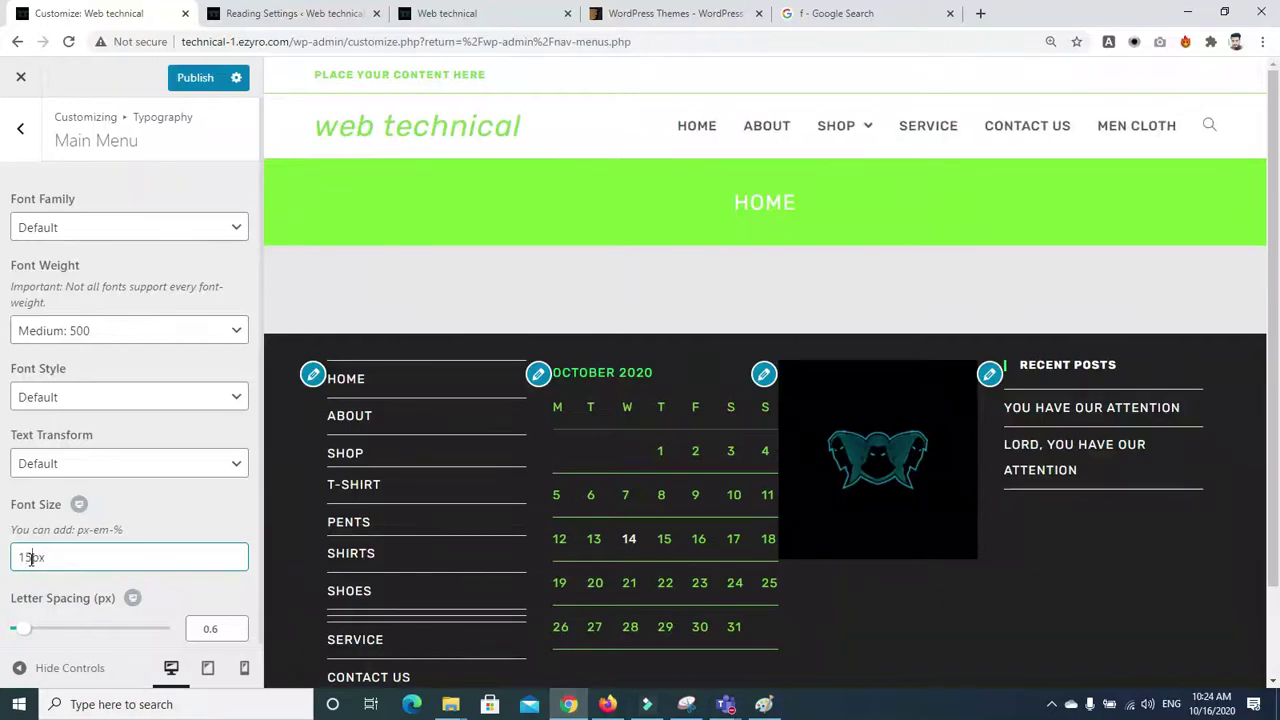
key(BackSpace)
text(4)
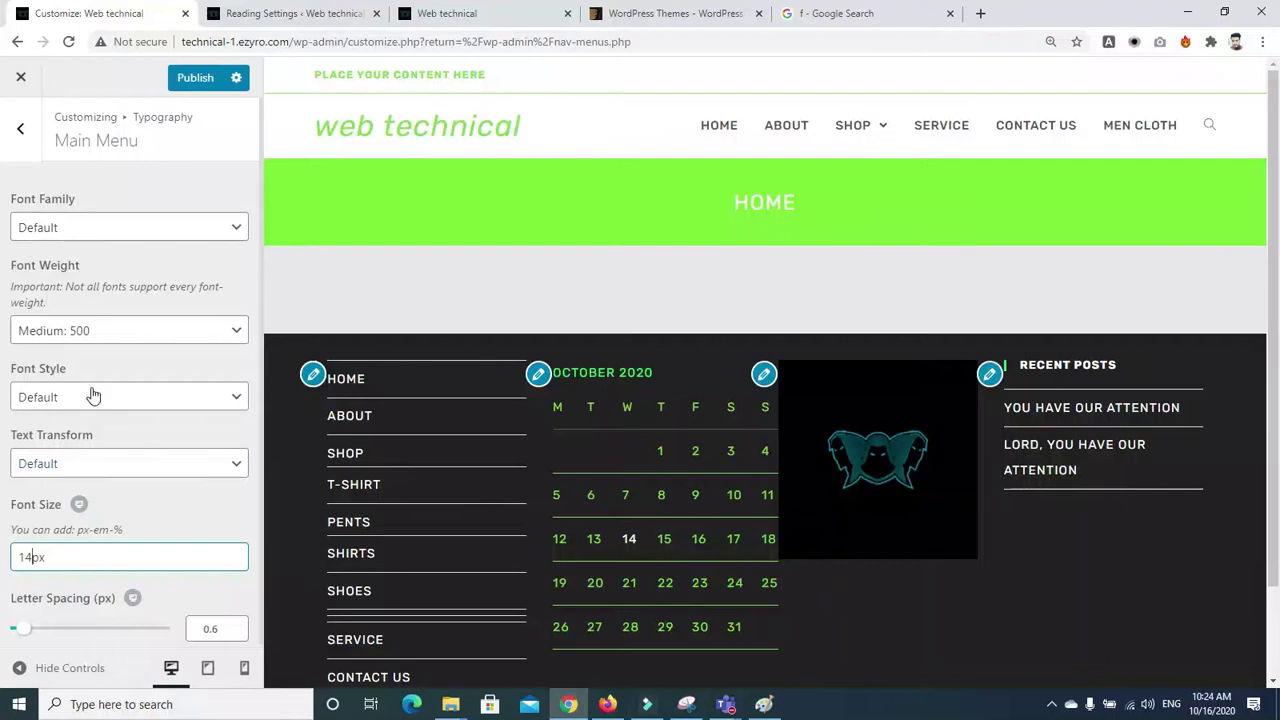
Try the Book: 300 font weight for the main menu and set it to Normal: 400
click(86, 338)
click(50, 403)
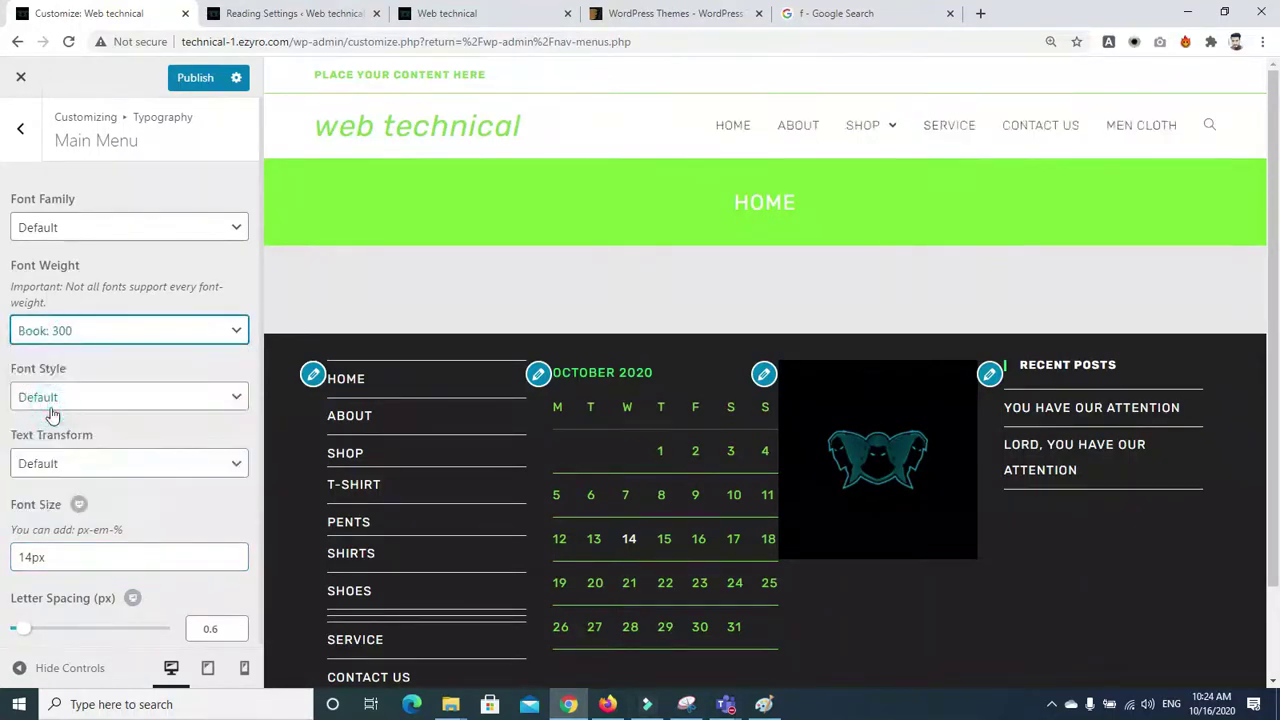
click(91, 330)
click(62, 420)
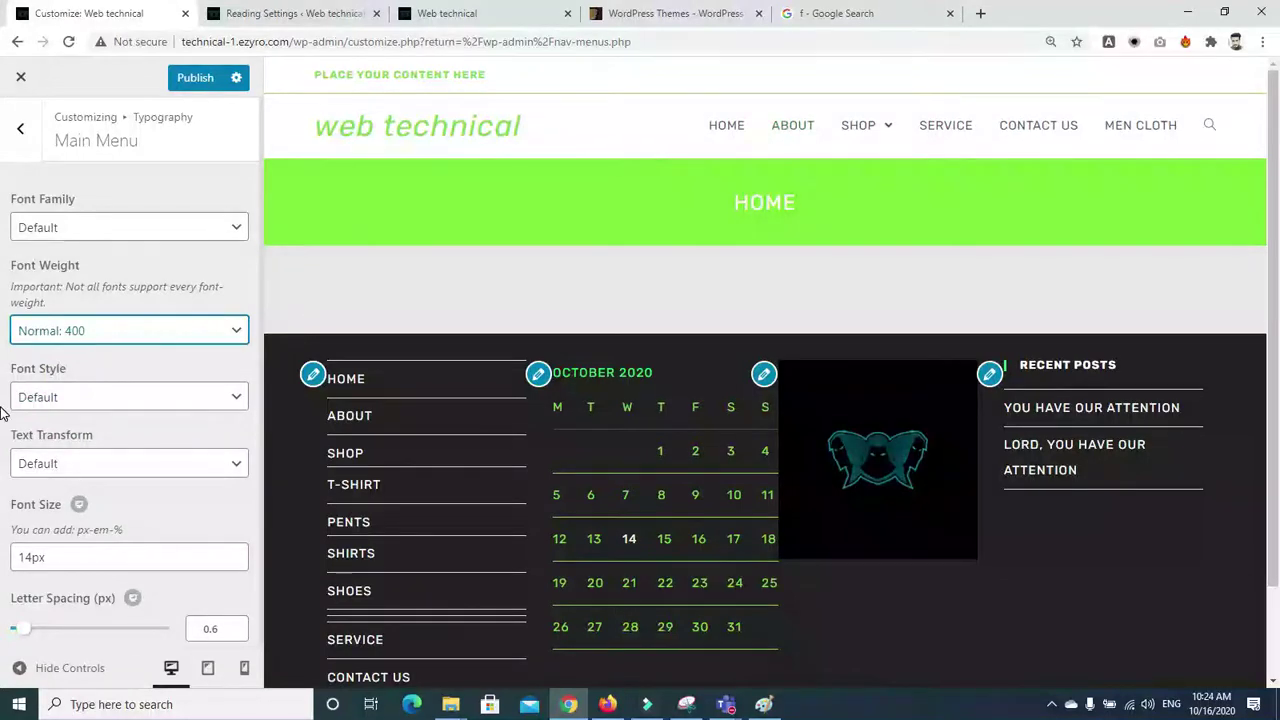
Set the main menu's letter spacing to 1.5 px and return to the list of typography sections
mouse_move(38, 628)
mouse_down()
mouse_move(52, 632)
mouse_move(38, 630)
mouse_up()
scroll(168, 600, down, 1)
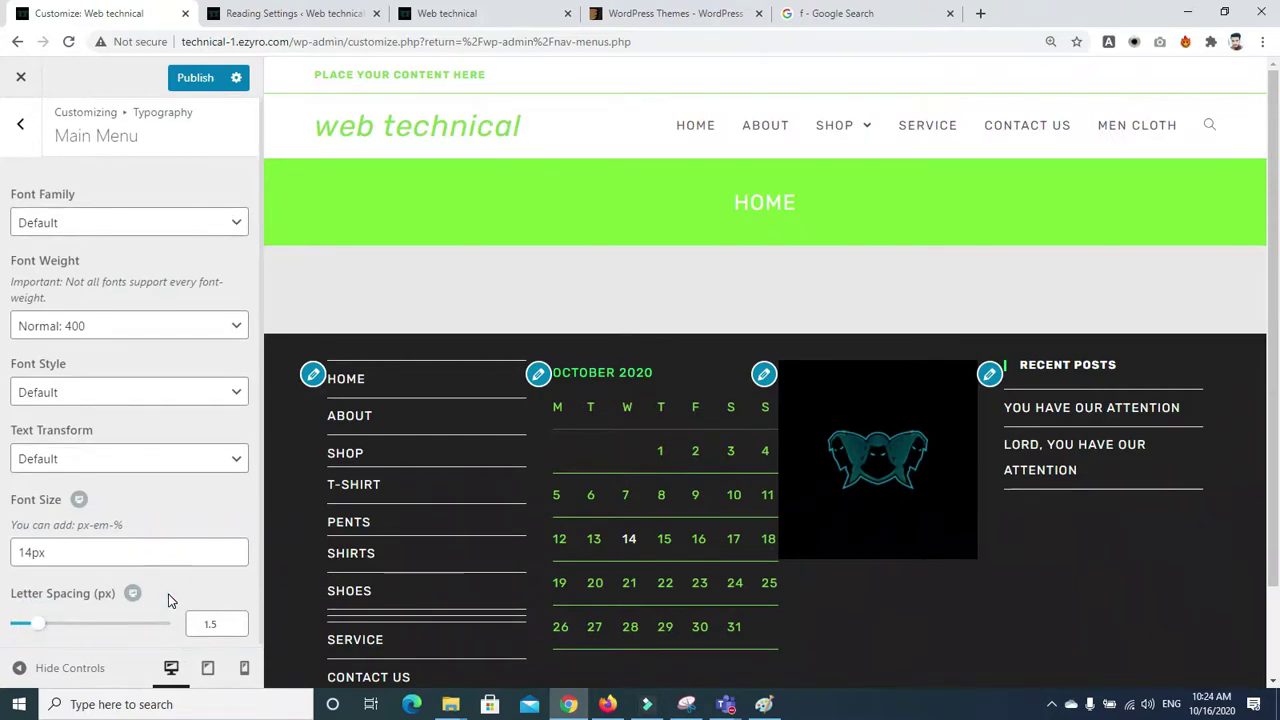
click(22, 138)
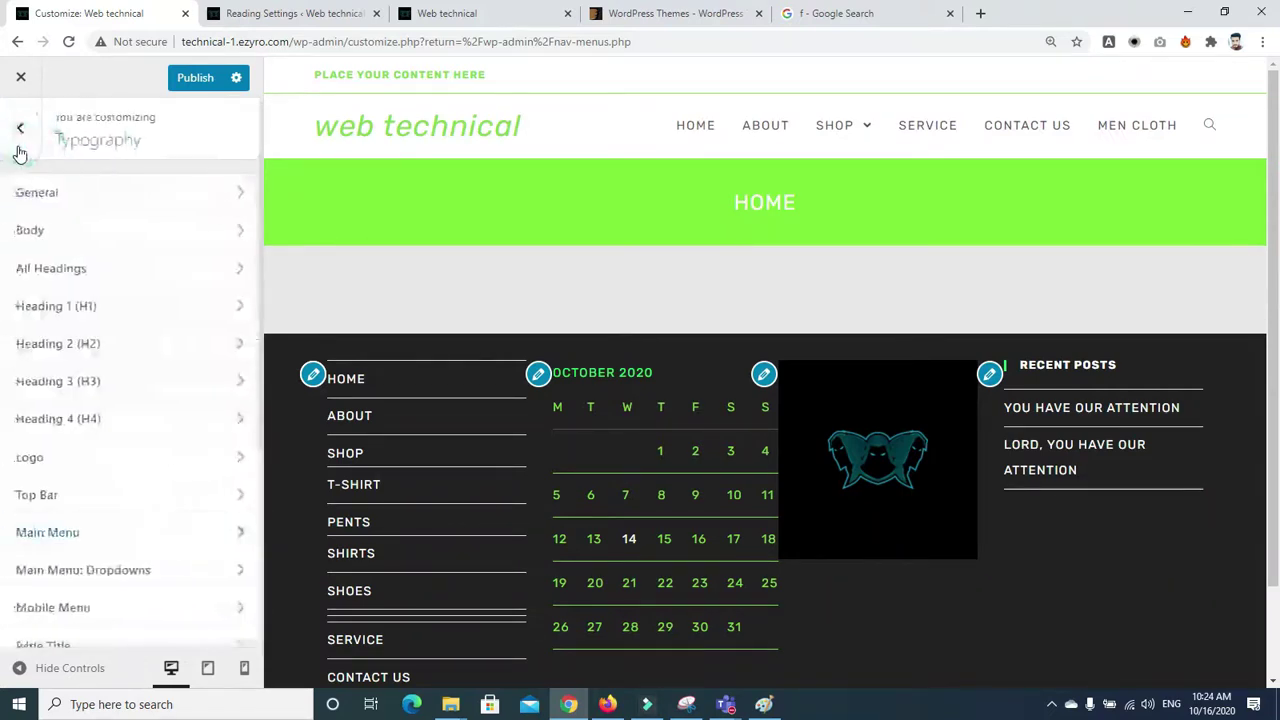
In the Main Menu: Dropdowns typography settings, set the font style to Normal and the font weight to Medium: 500
click(114, 572)
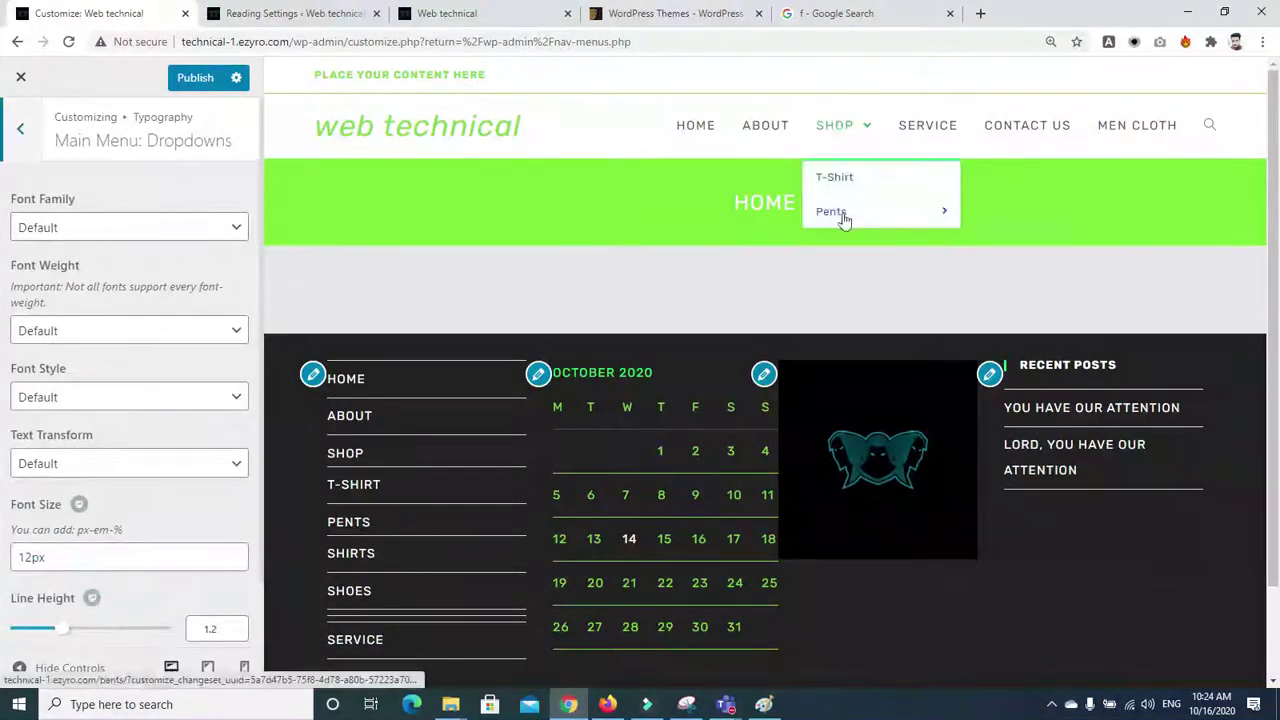
click(45, 398)
click(43, 434)
click(43, 333)
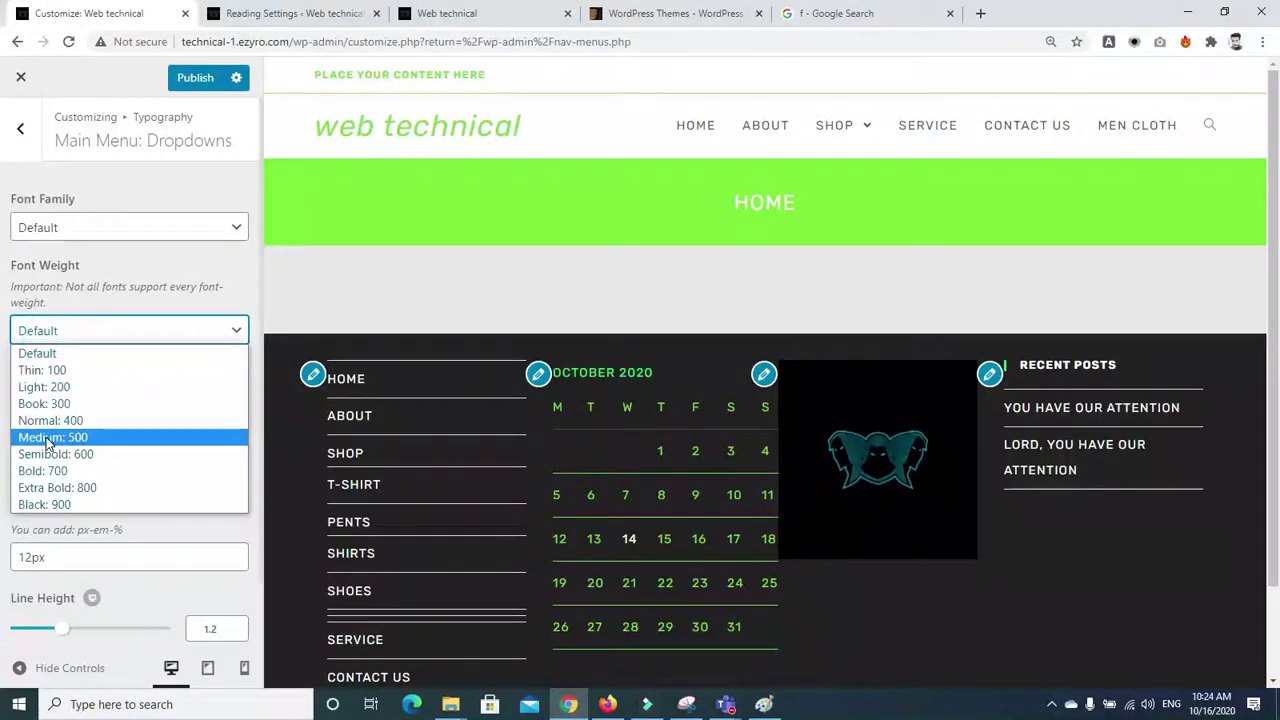
click(45, 436)
mouse_move(851, 124)
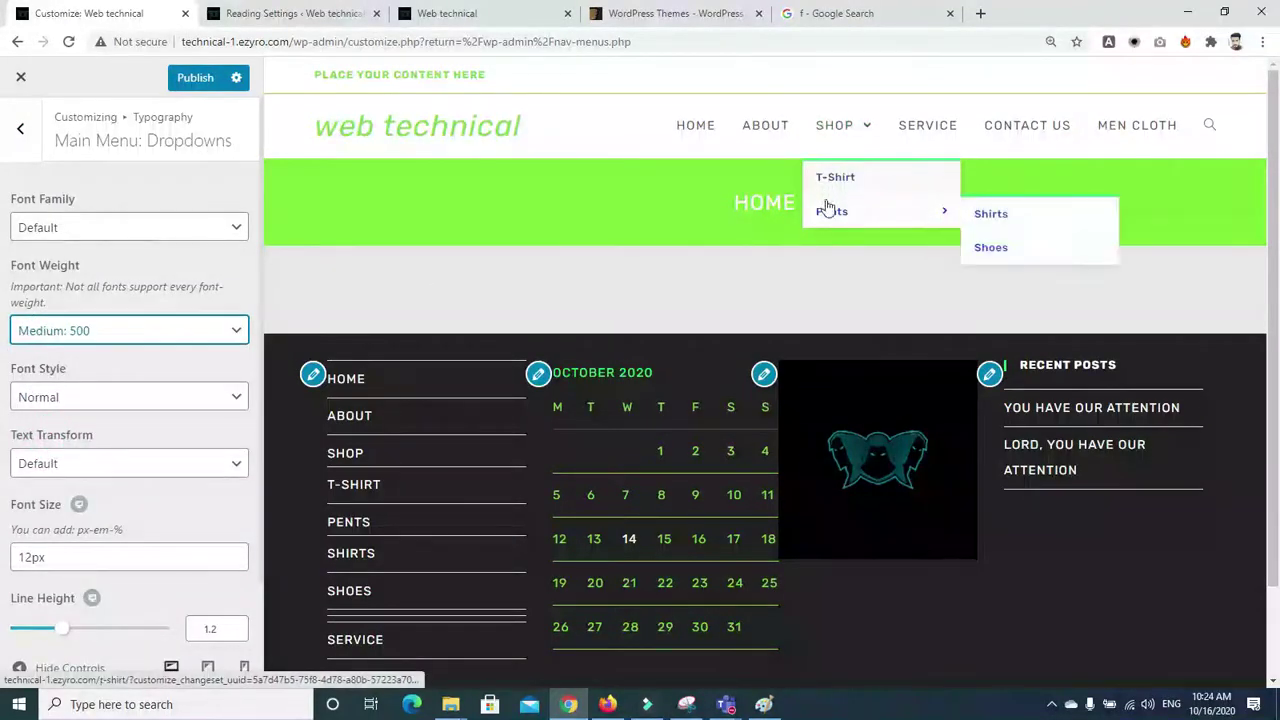
Set the dropdown menus' font family to Georgia, serif, preview it on the Shop submenu, and return to the typography sections
click(52, 225)
click(50, 369)
mouse_move(845, 122)
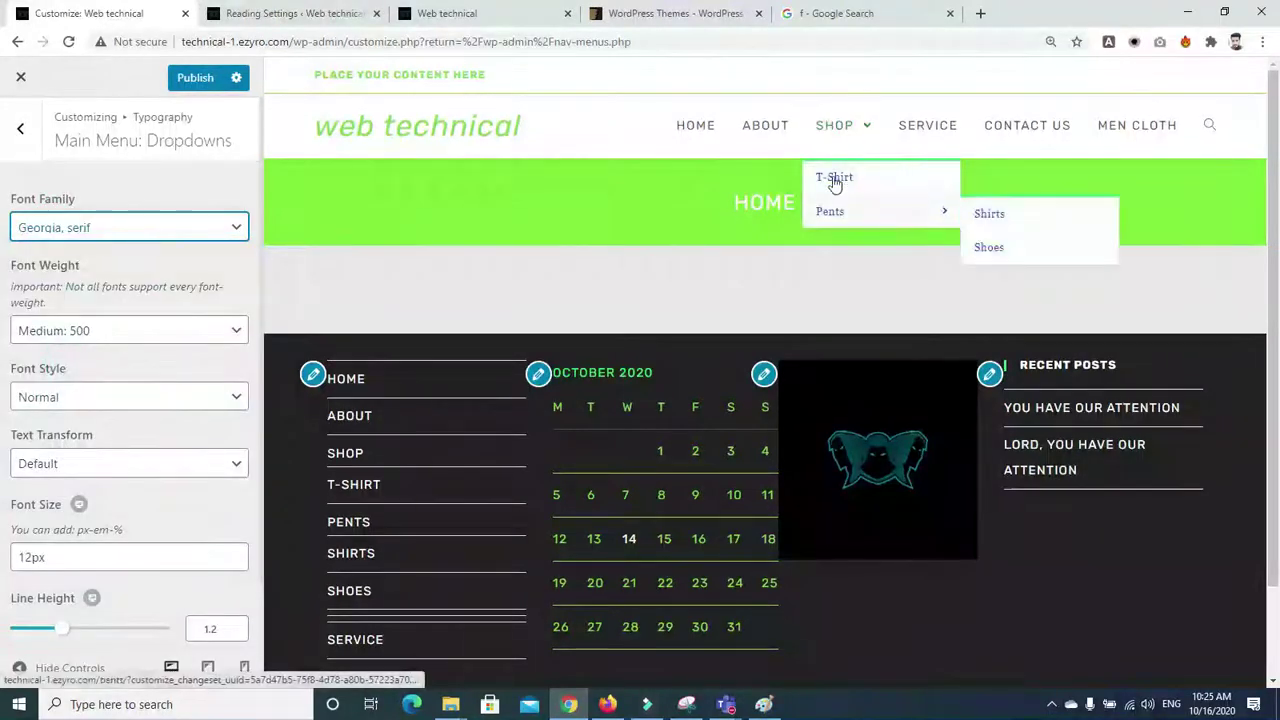
mouse_move(830, 238)
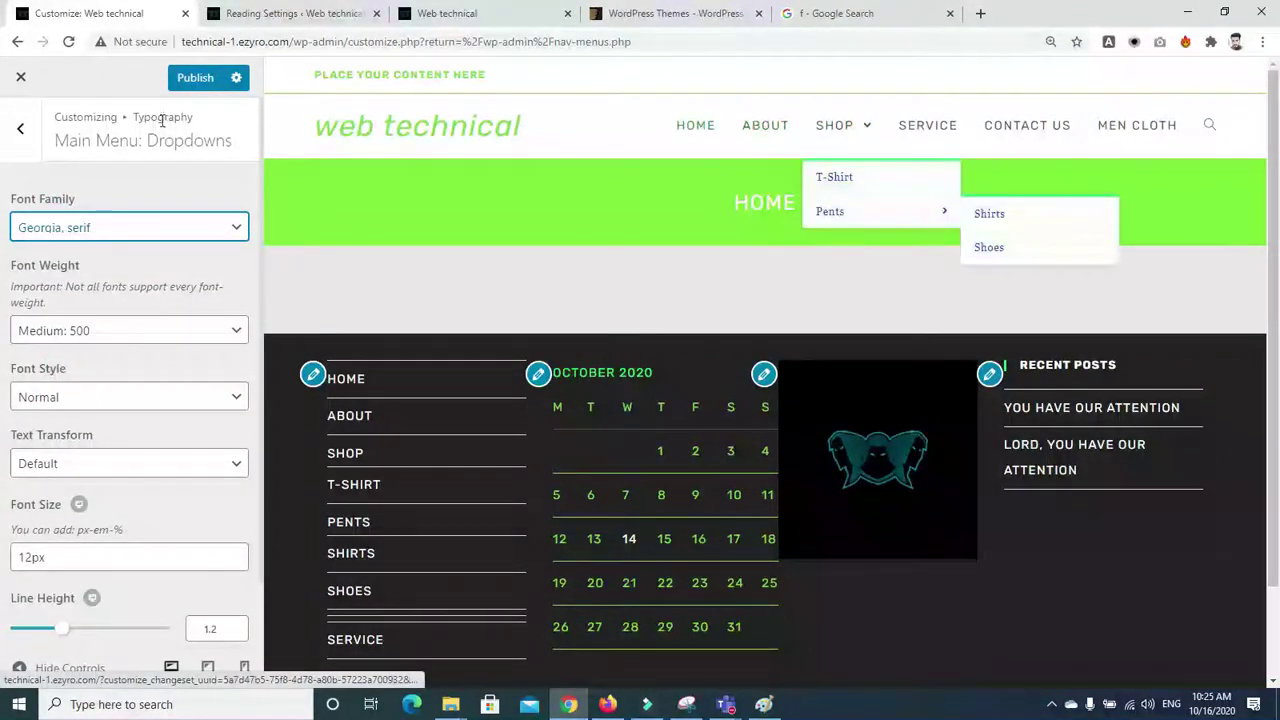
click(18, 145)
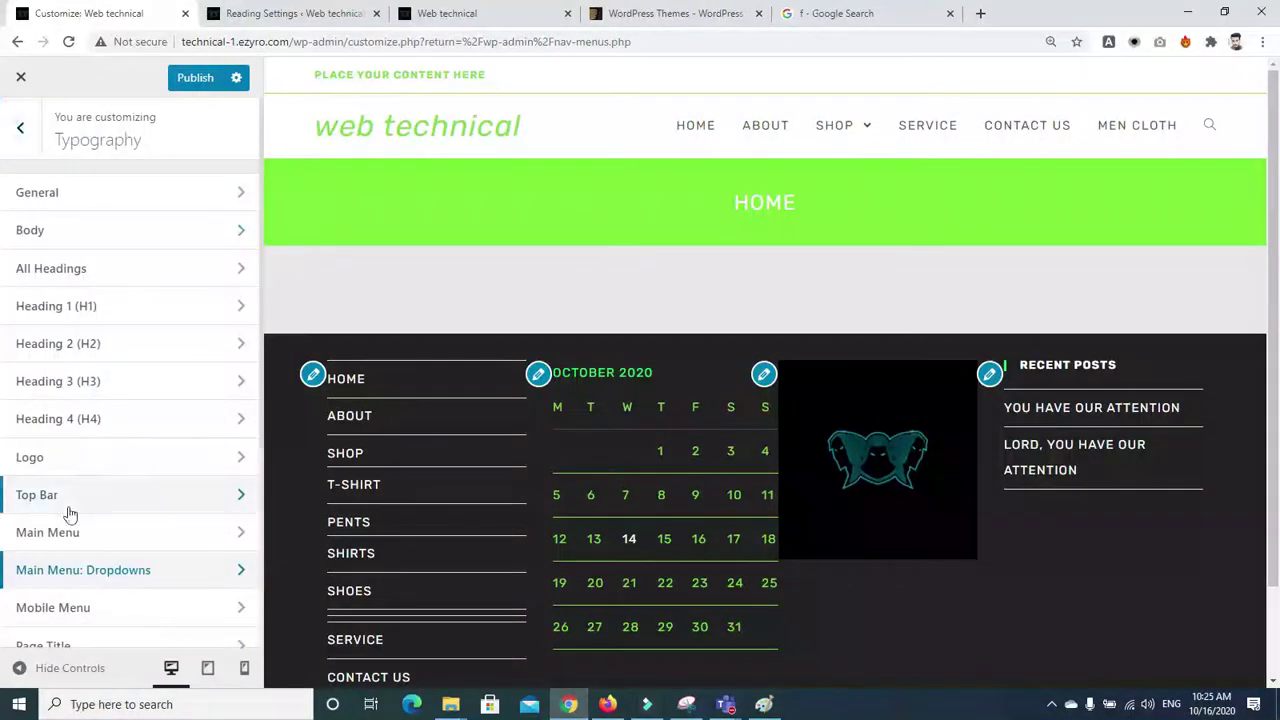
Open the General settings of the Top Bar section, and turn the top bar off and on again
click(20, 131)
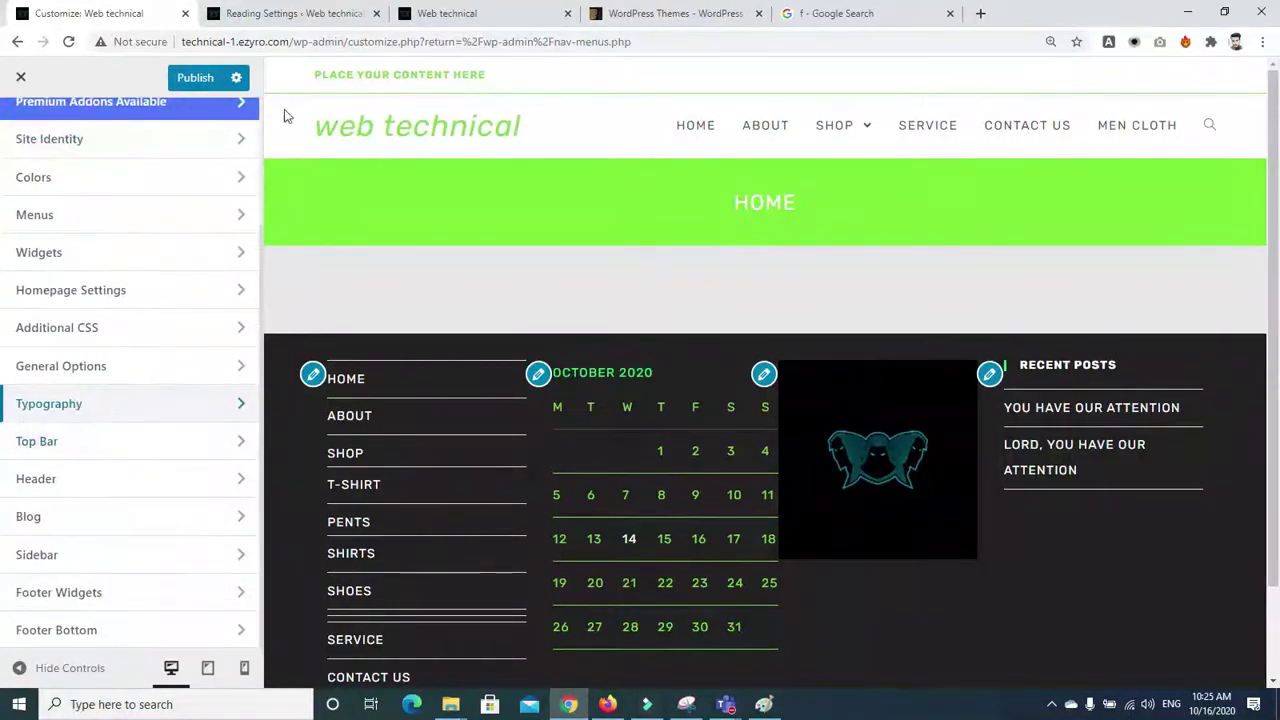
drag(316, 74, 493, 65)
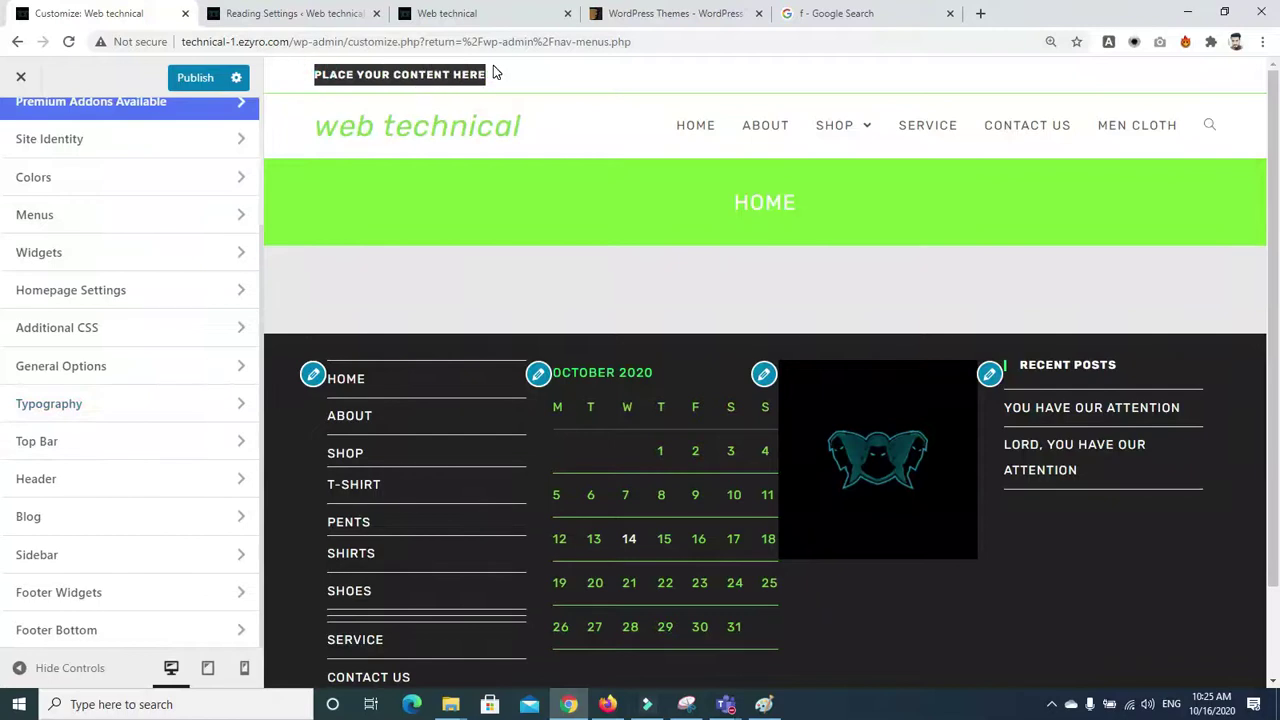
click(60, 443)
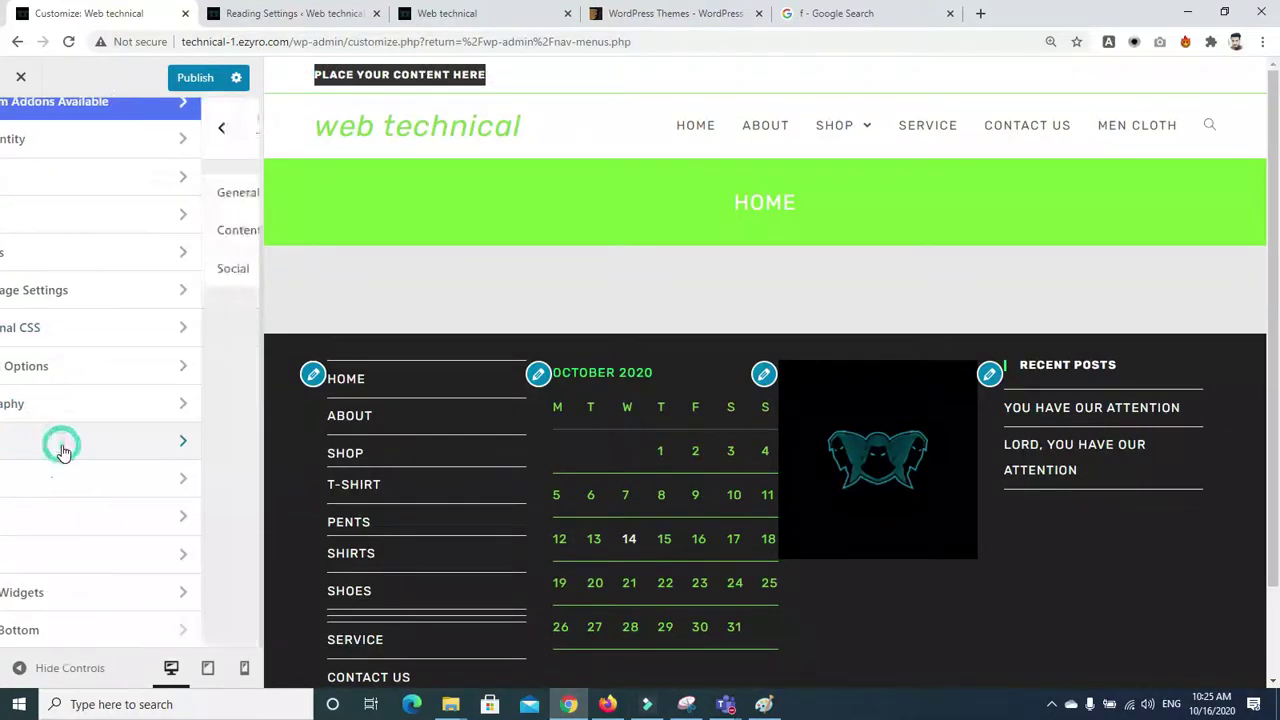
click(80, 200)
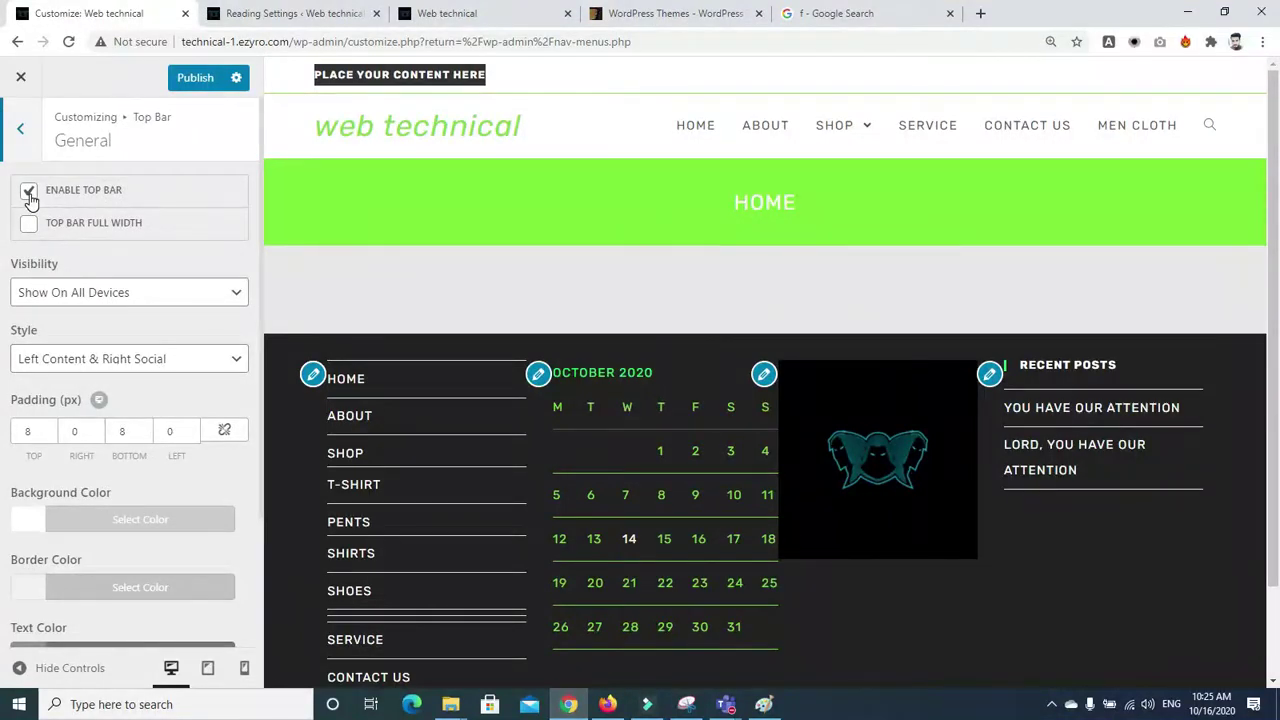
click(29, 192)
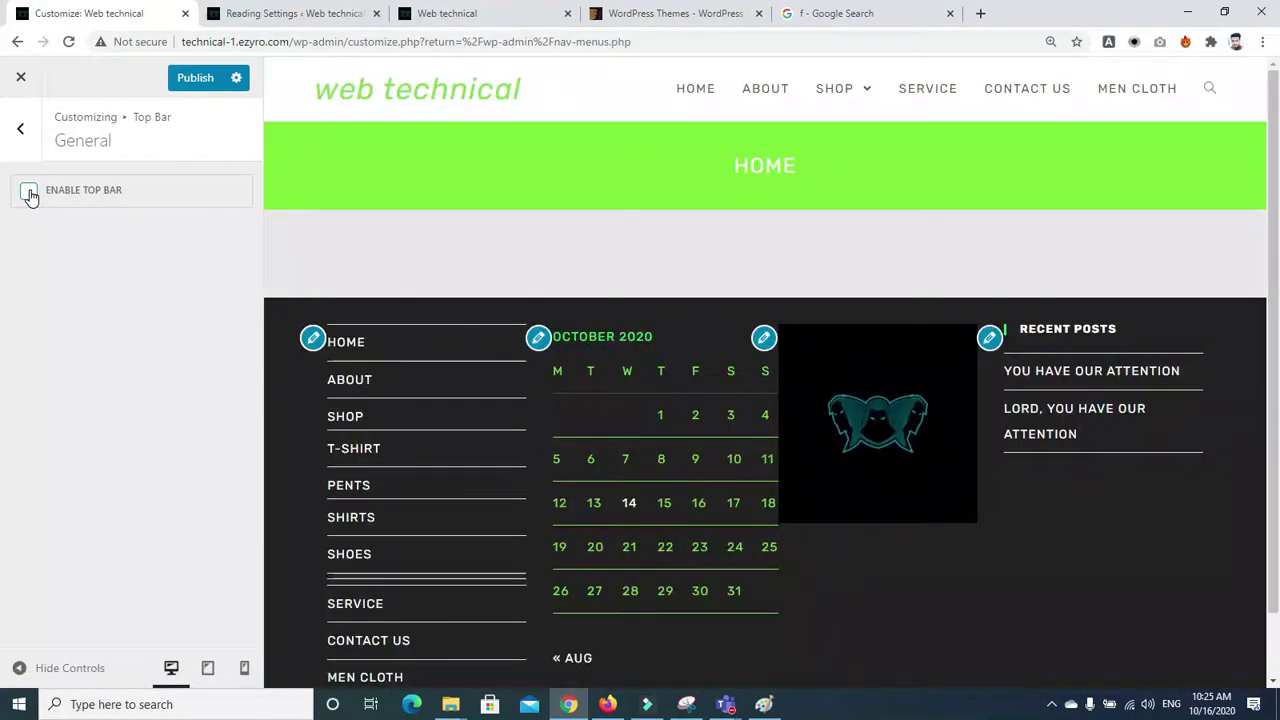
click(29, 192)
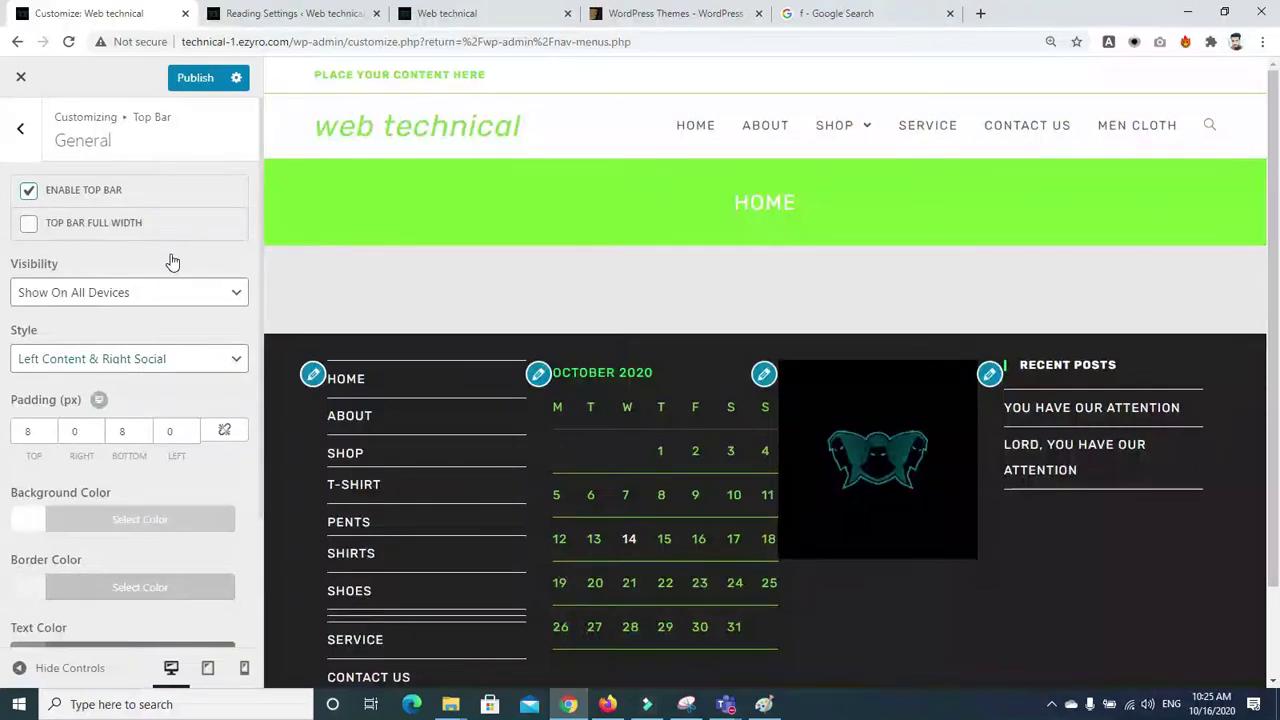
Keep the top bar visible on all devices and set its style to Left Social & Right Content
click(172, 262)
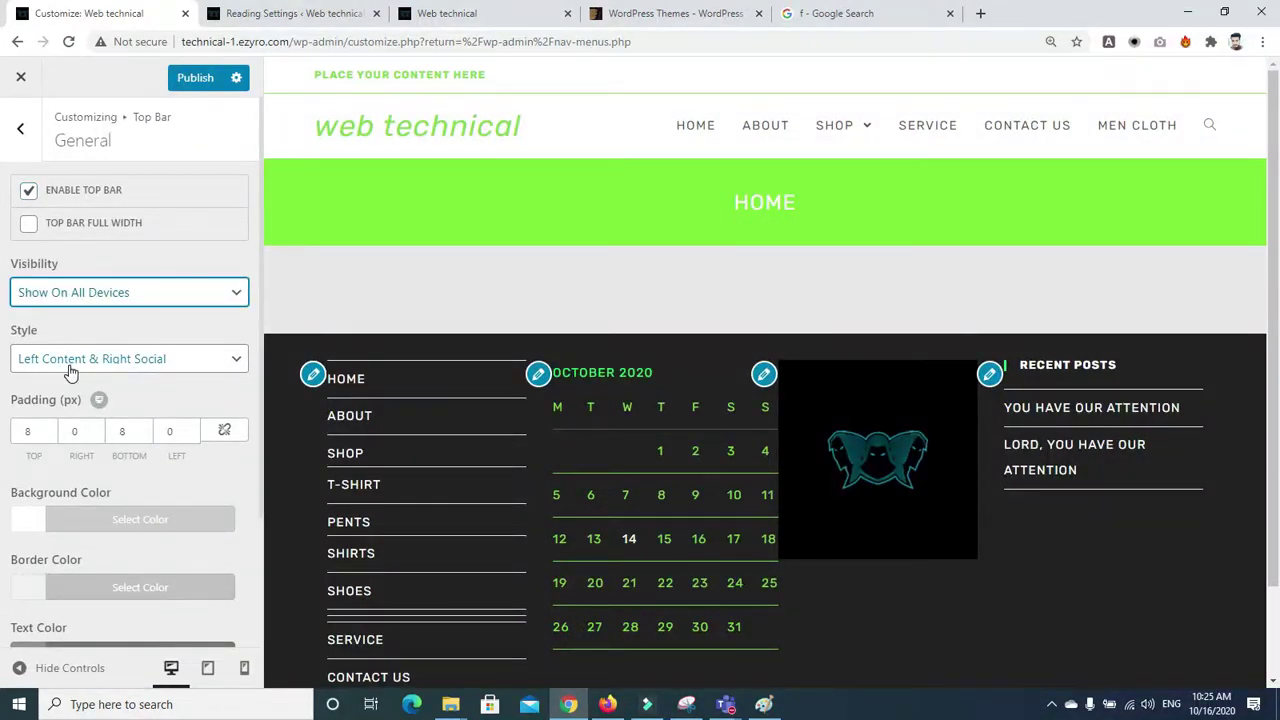
click(146, 360)
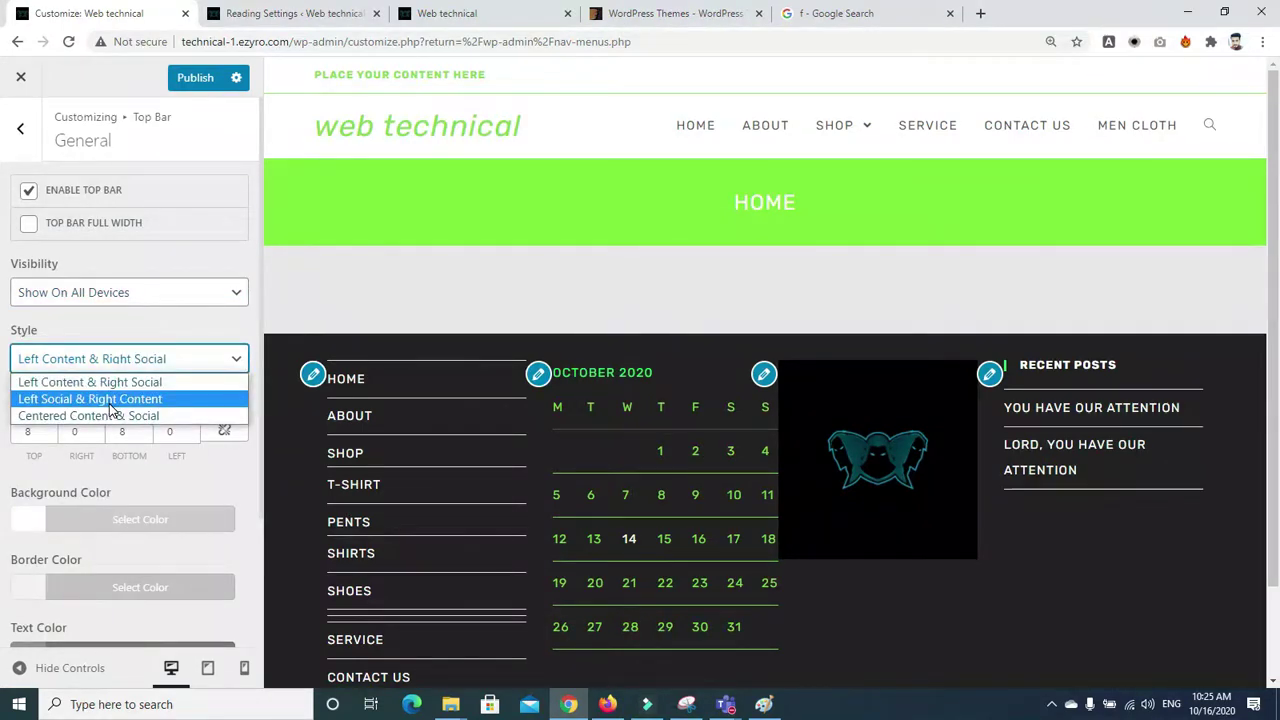
click(109, 399)
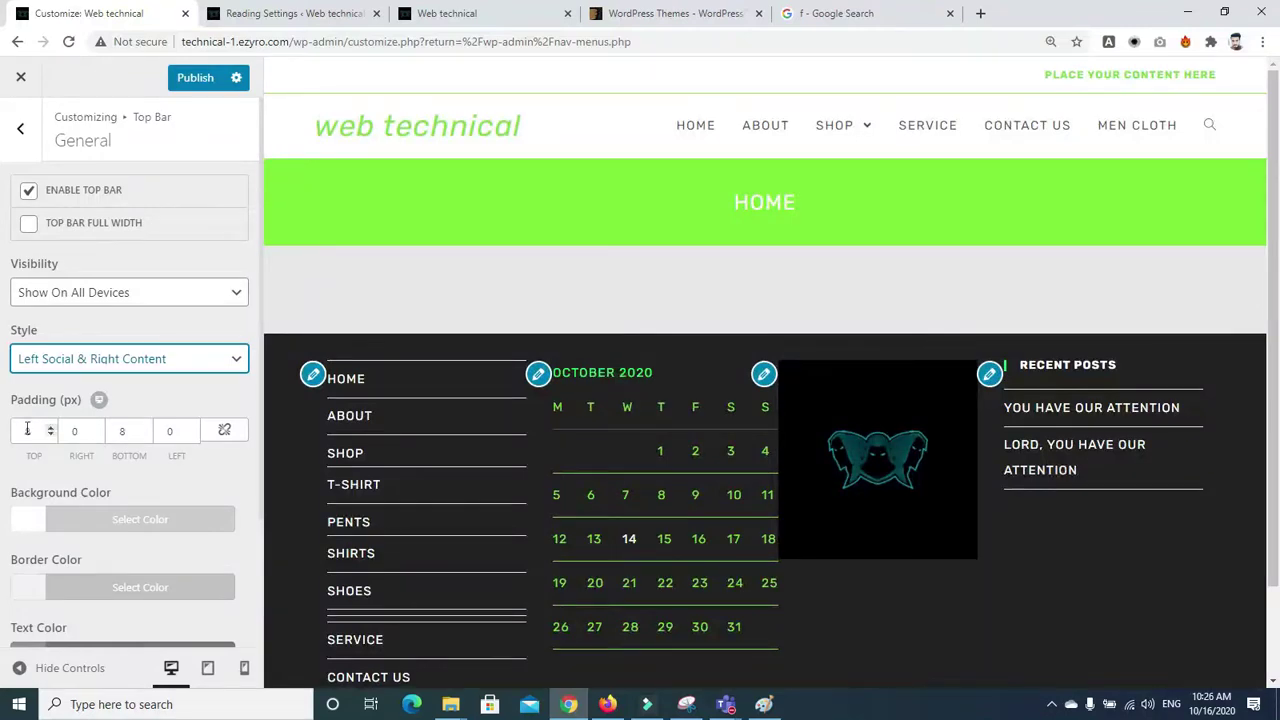
Try a top padding of 18 px for the top bar and reduce it to 12 px
click(49, 428)
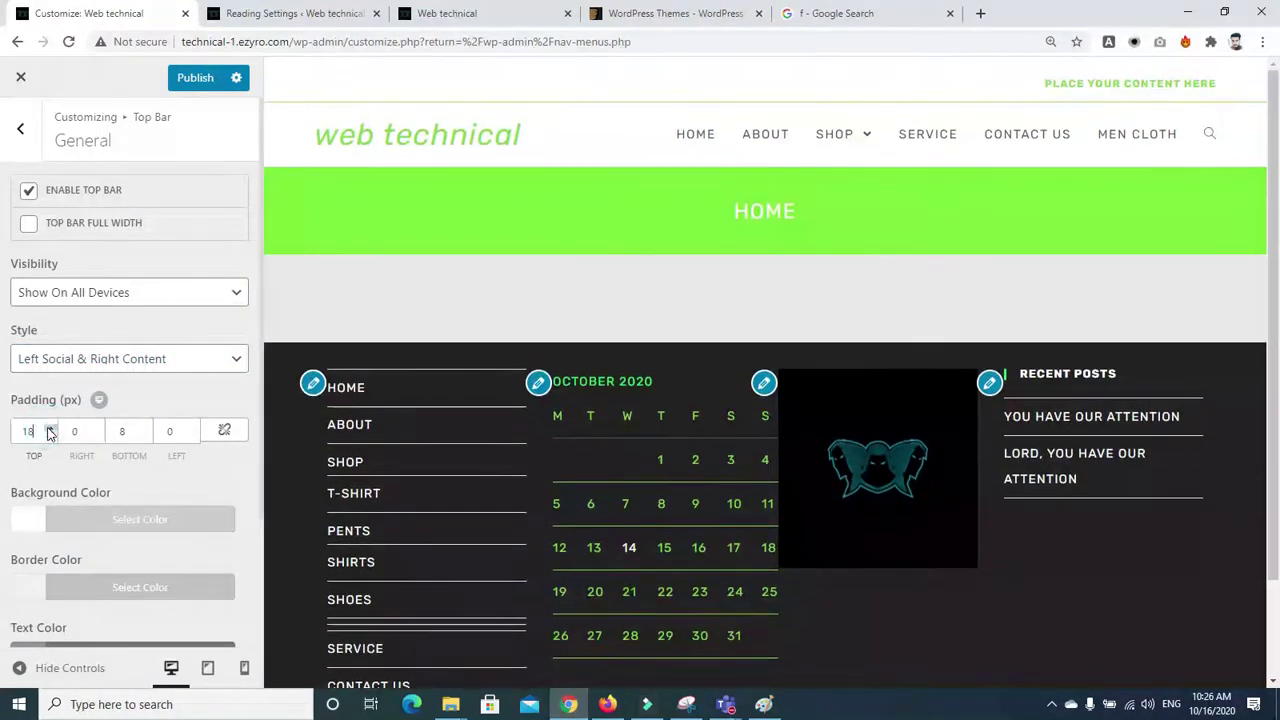
click(50, 438)
click(50, 438)
click(50, 438)
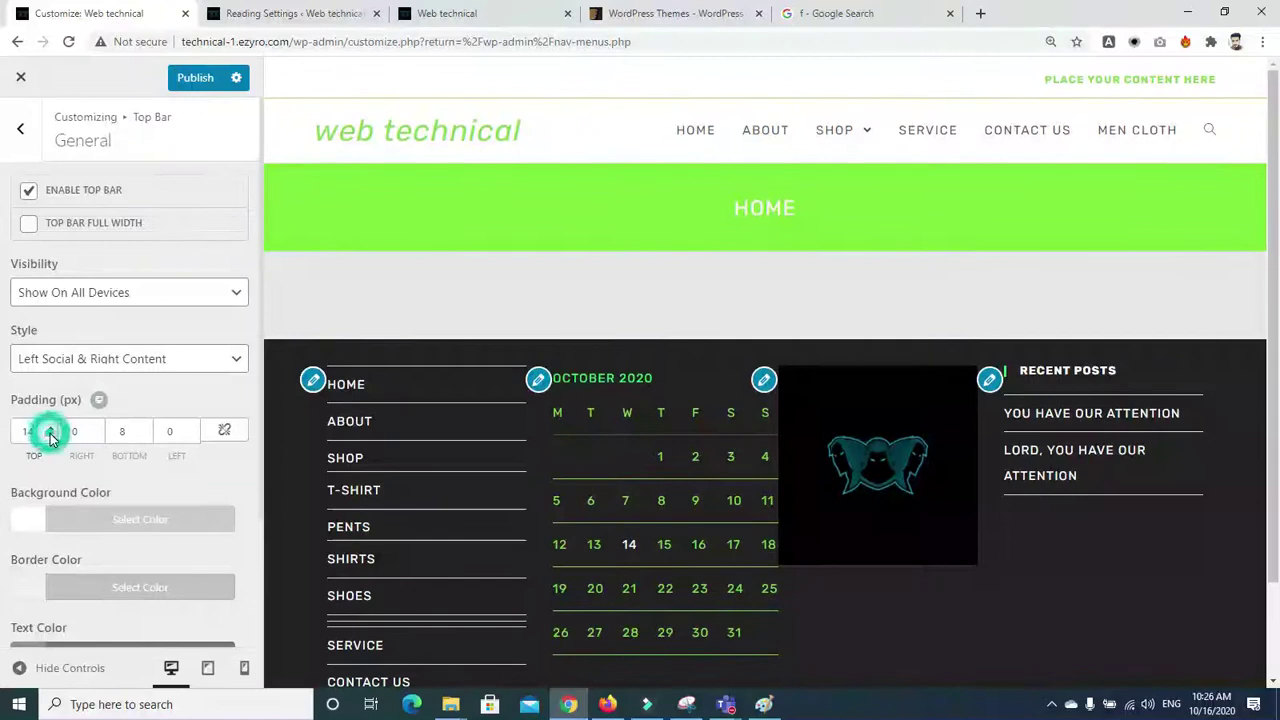
click(50, 438)
click(50, 438)
Set the top bar's background color to red and check its border color without changing it
click(26, 525)
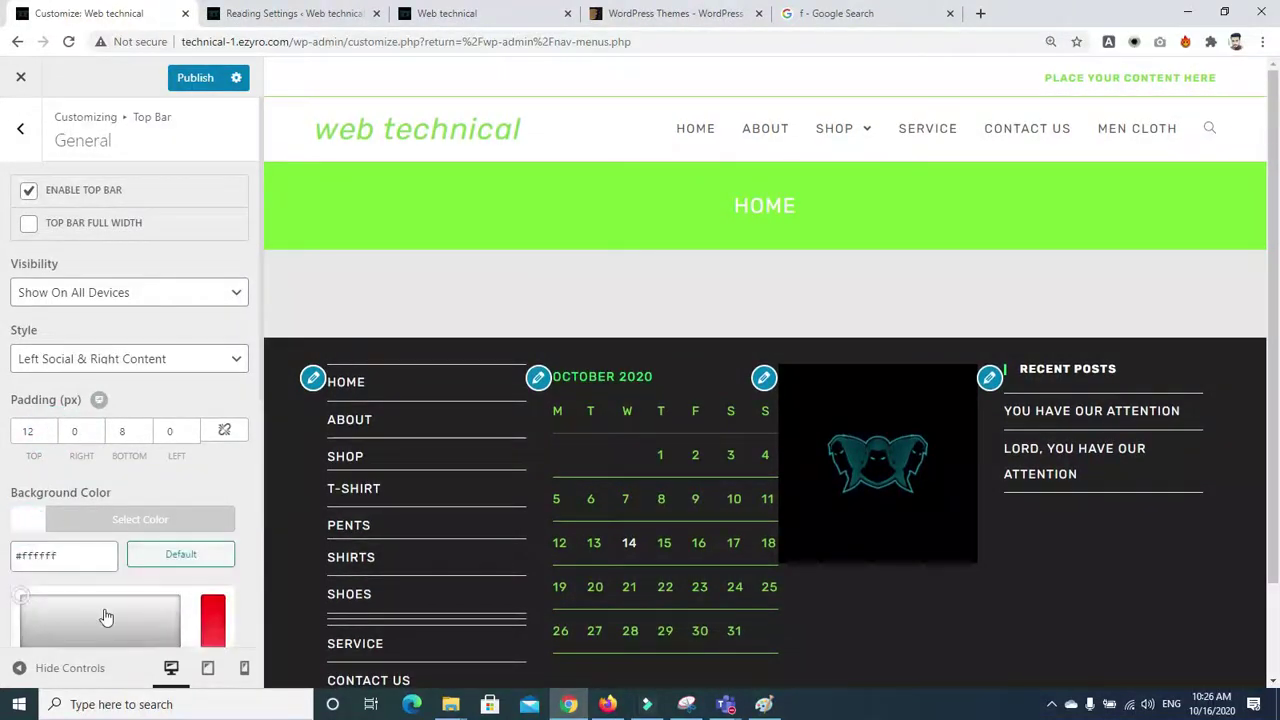
click(213, 613)
scroll(214, 608, down, 2)
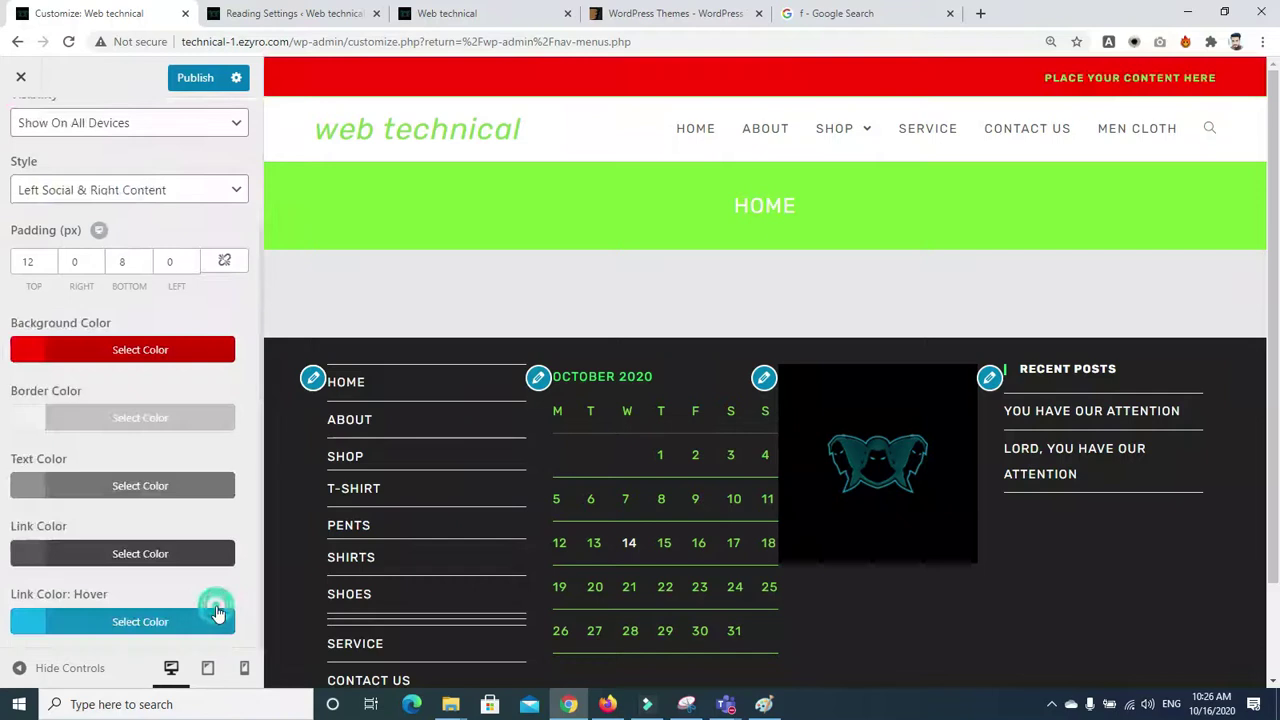
click(24, 418)
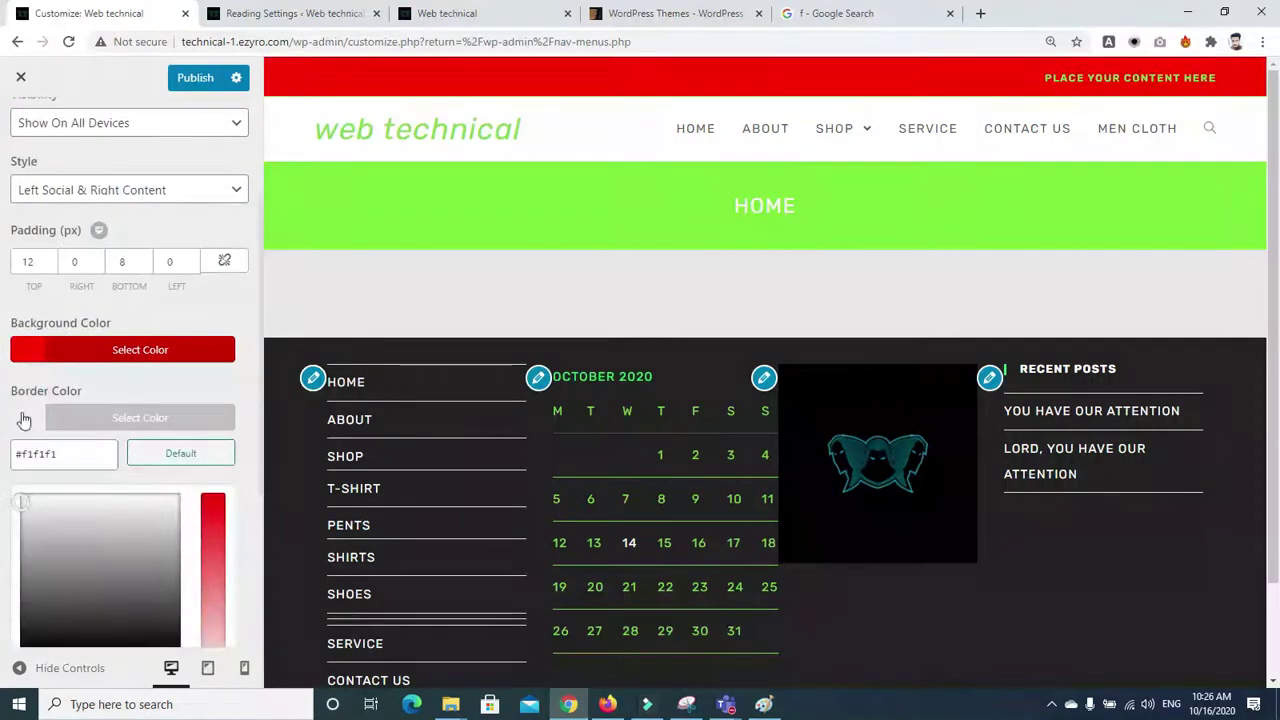
click(249, 406)
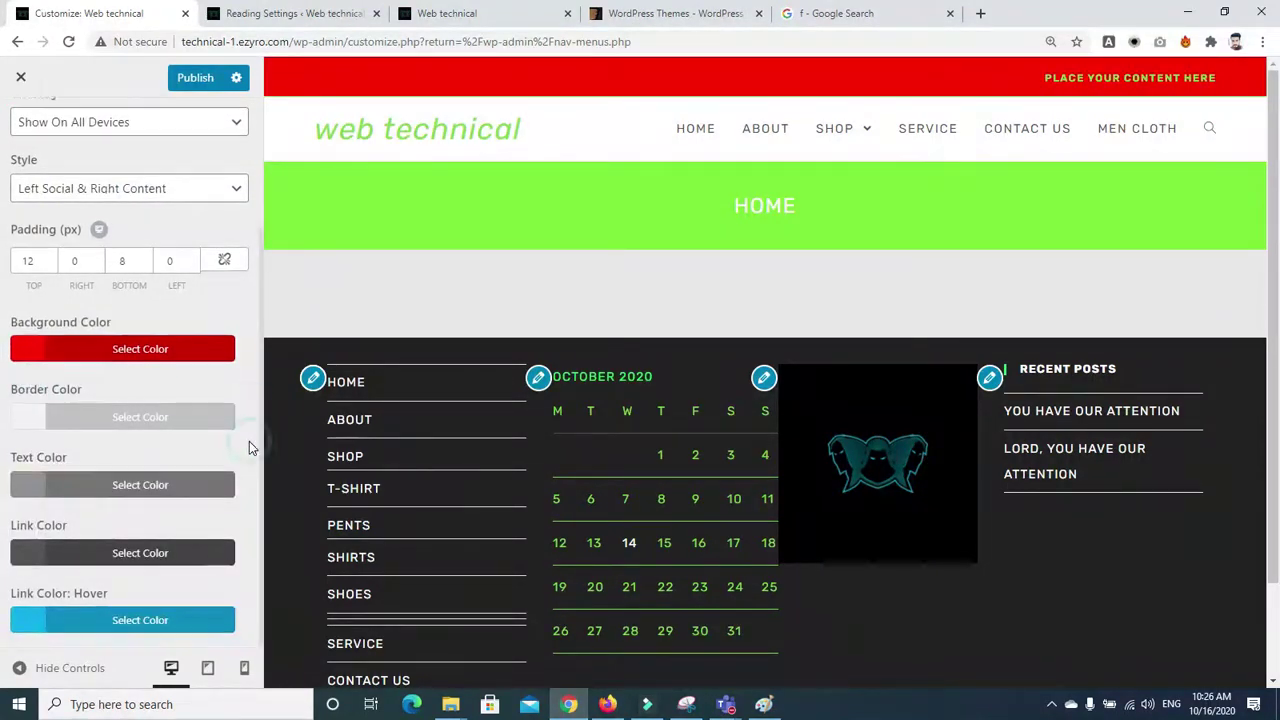
Set the top bar's background color to bright green #5cf200 and its border color to light gray #f2f2f2
click(20, 349)
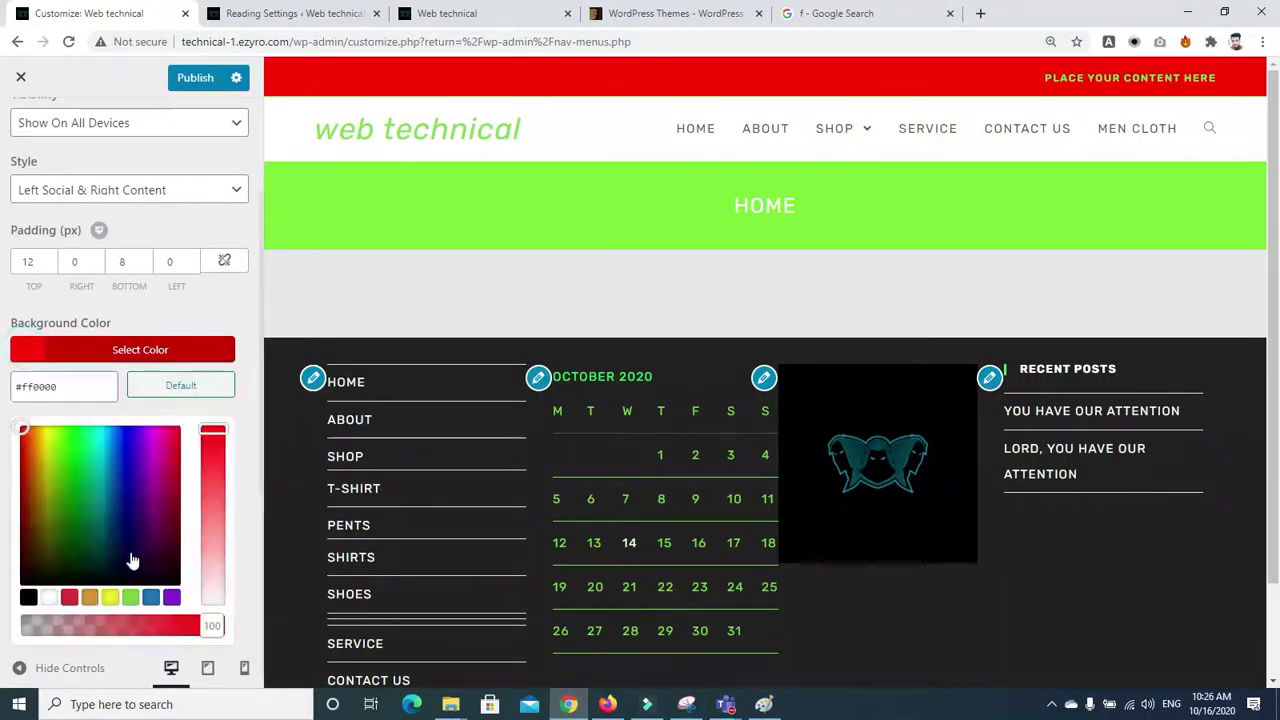
click(63, 434)
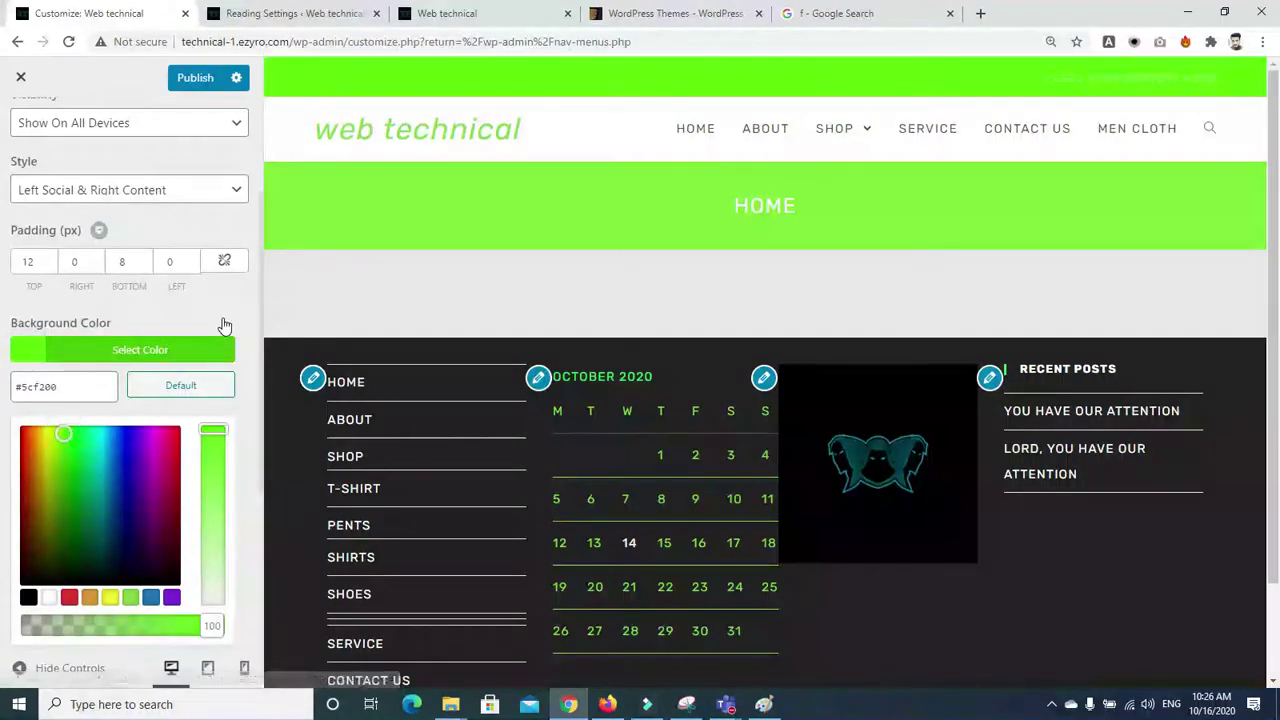
click(4, 383)
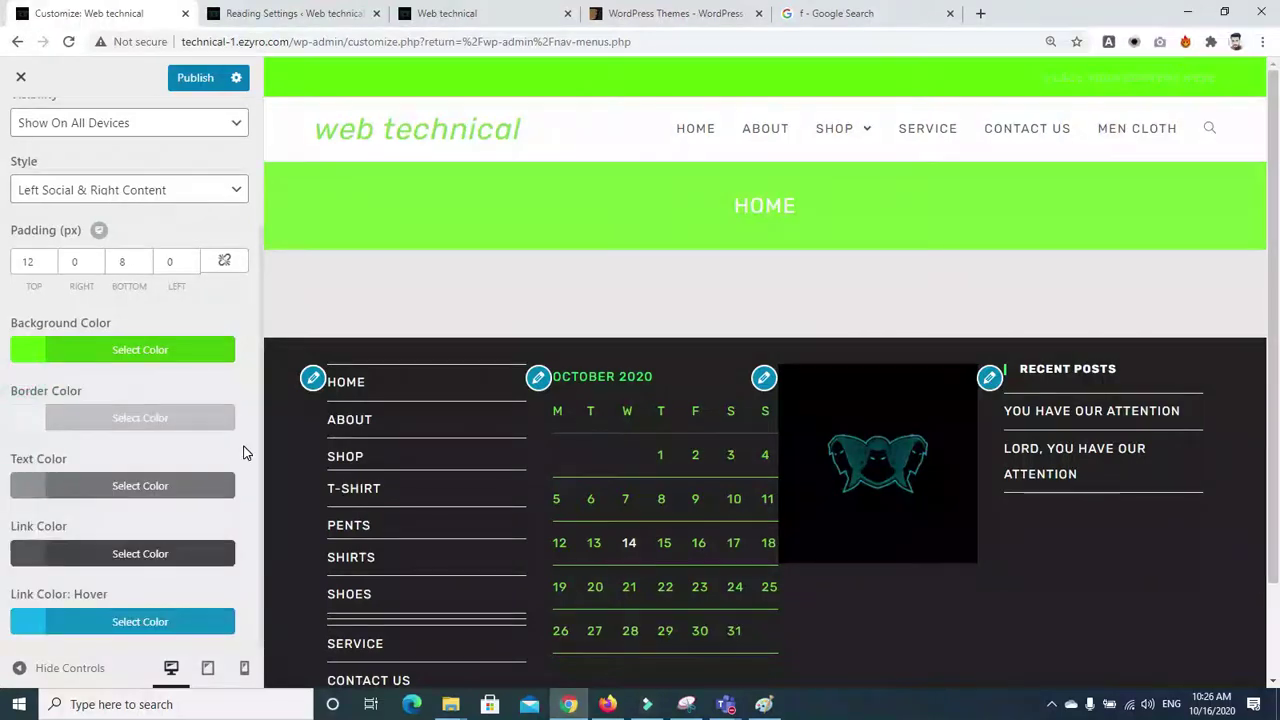
click(32, 418)
click(147, 506)
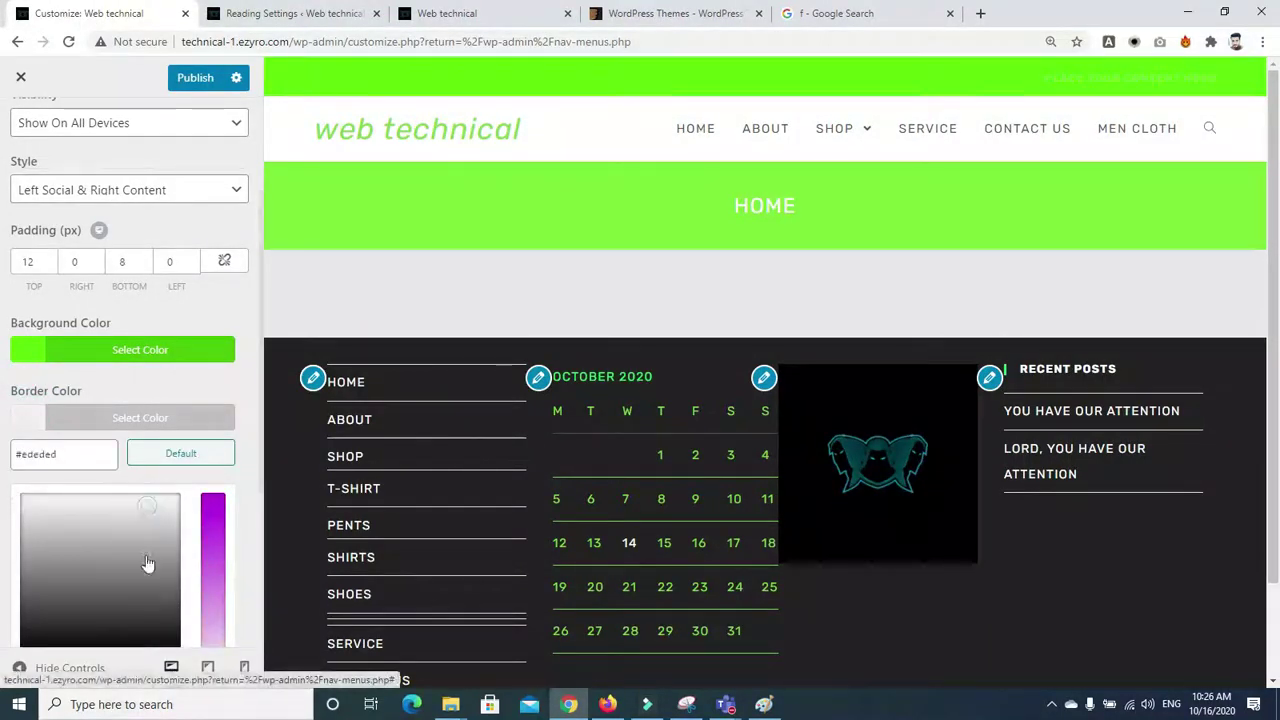
click(32, 502)
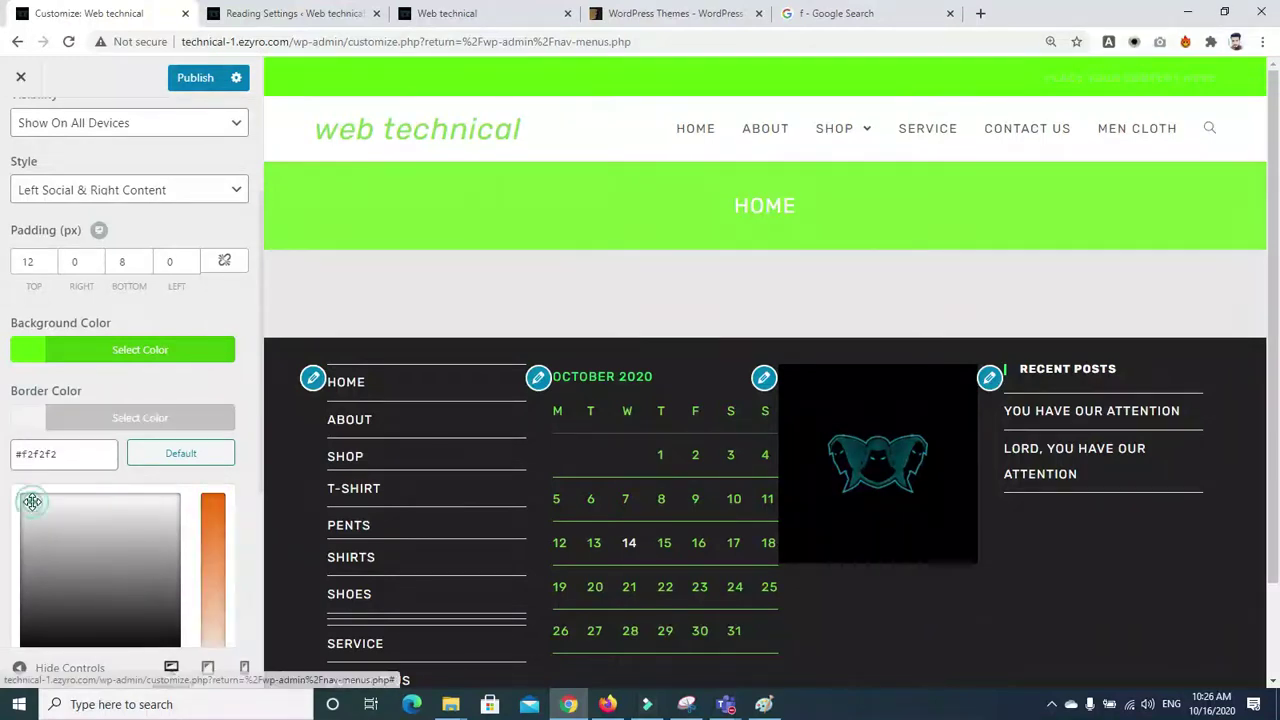
click(171, 374)
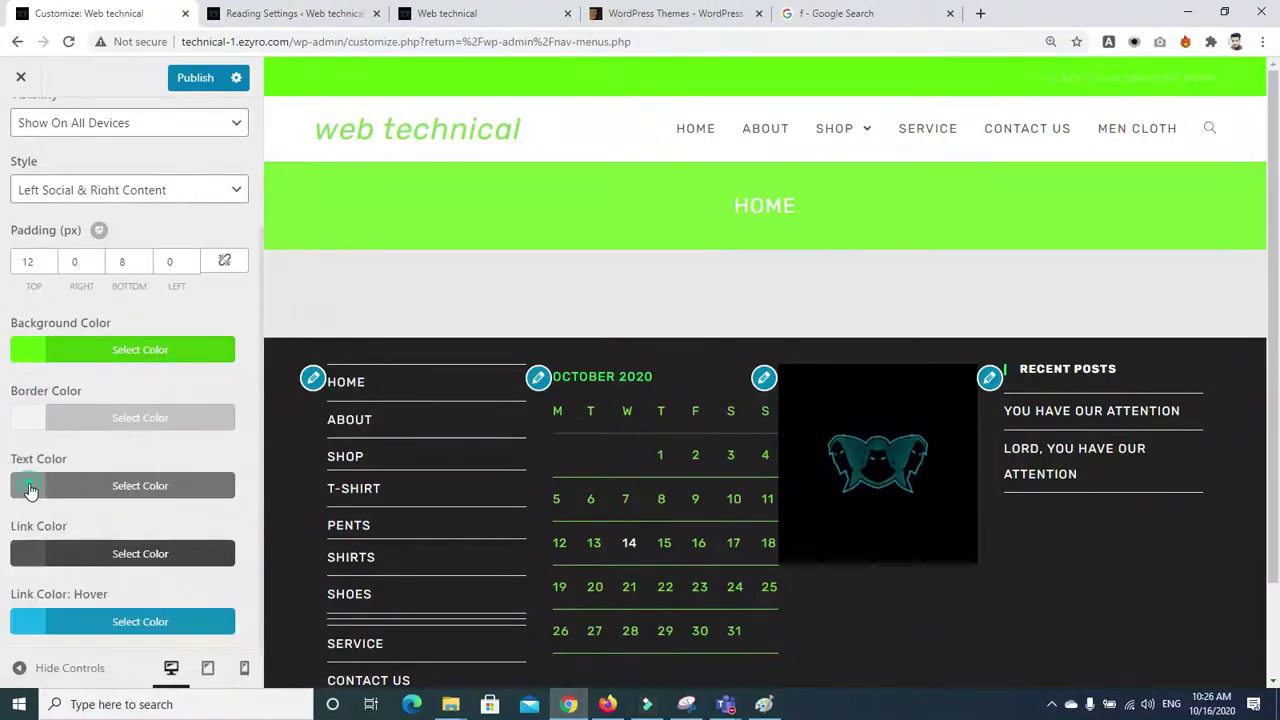
Set the top bar's text color to near-white #fcfcfc
click(30, 488)
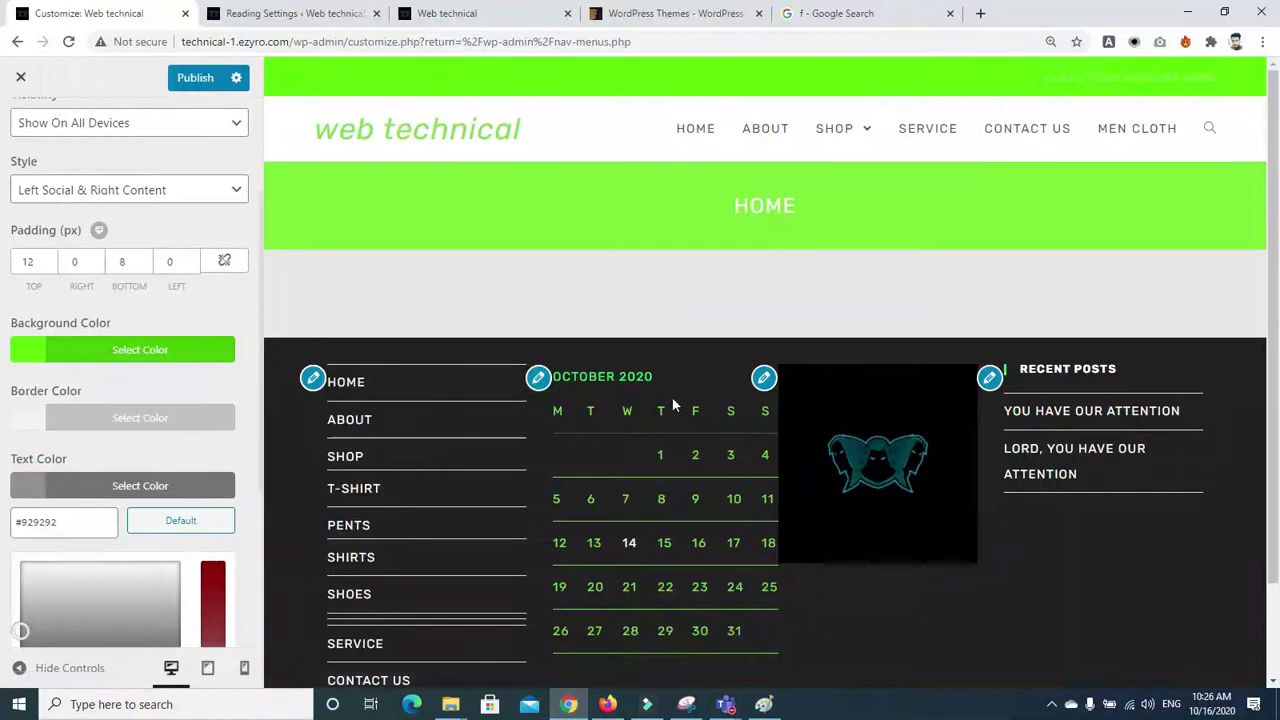
click(23, 565)
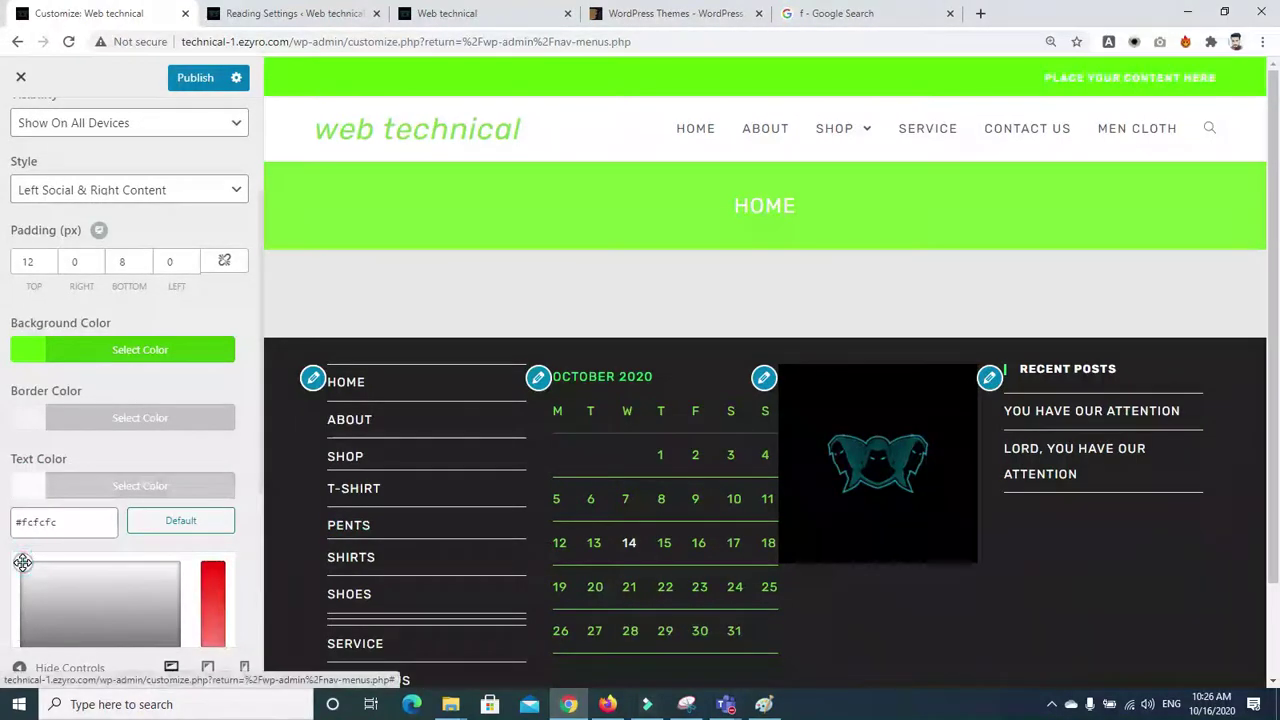
click(18, 476)
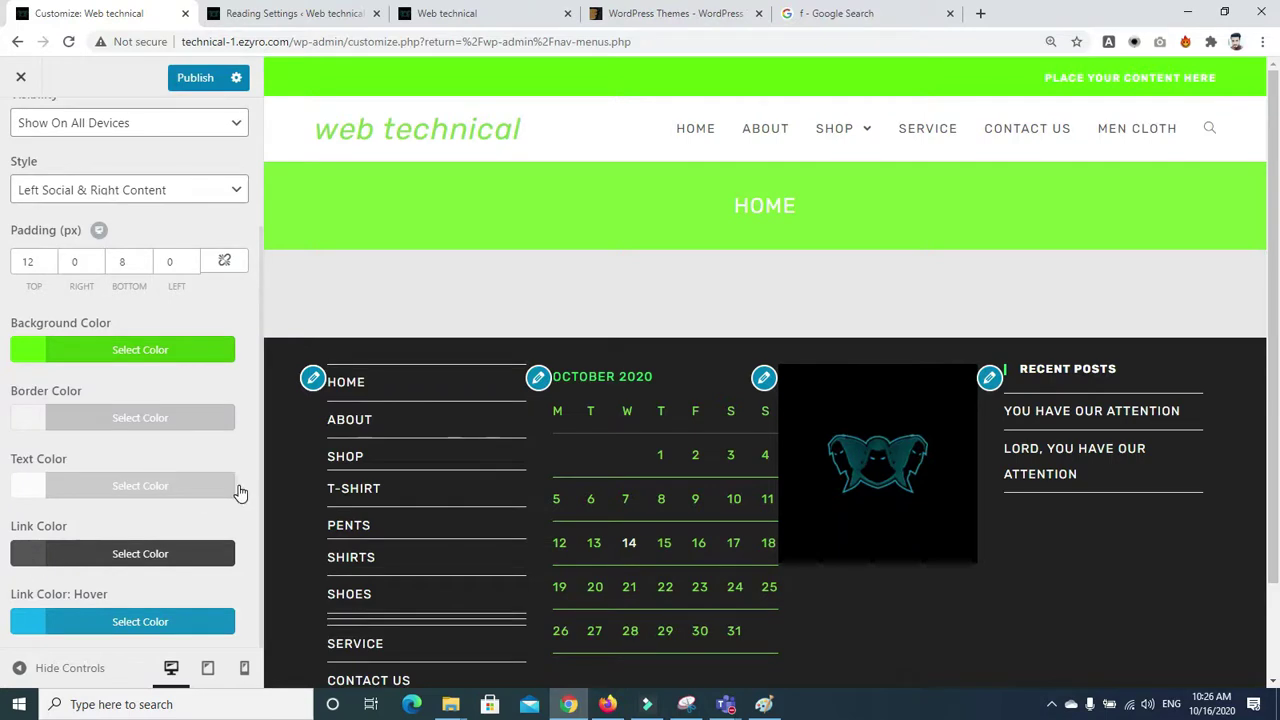
Check the top bar's link color and reselect Left Social & Right Content as its style
click(250, 525)
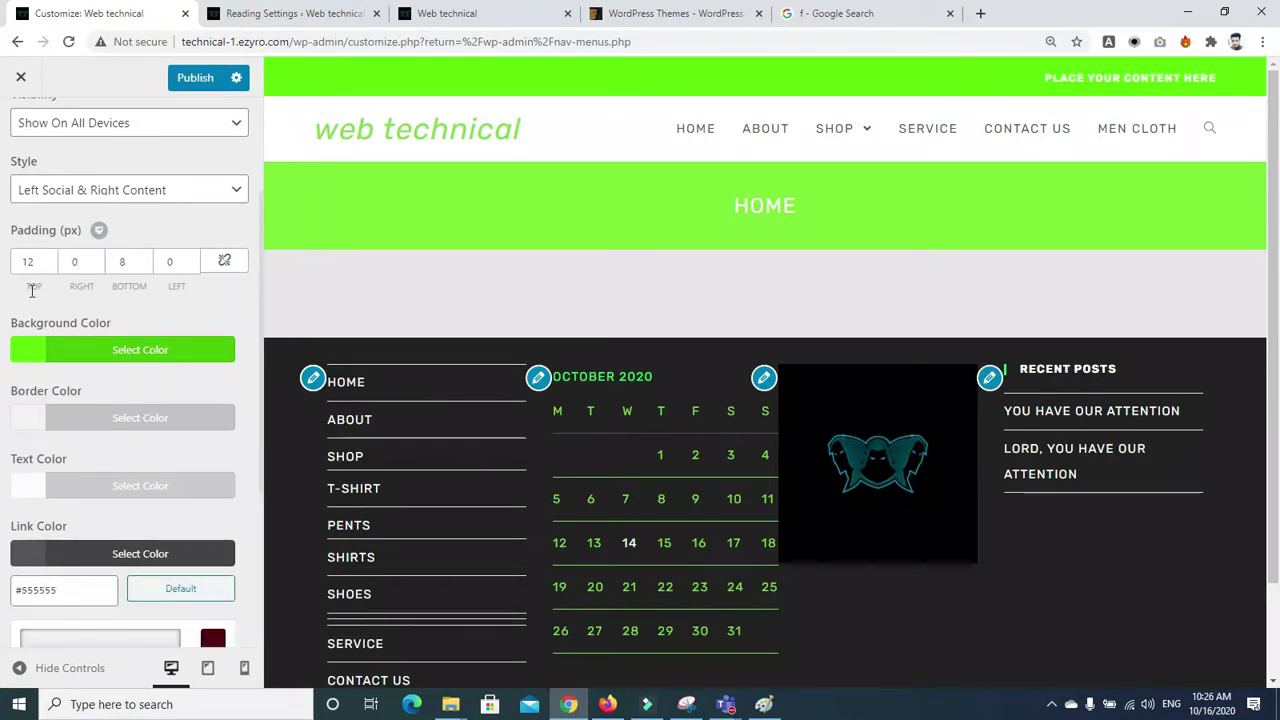
click(212, 150)
click(208, 160)
key(Down)
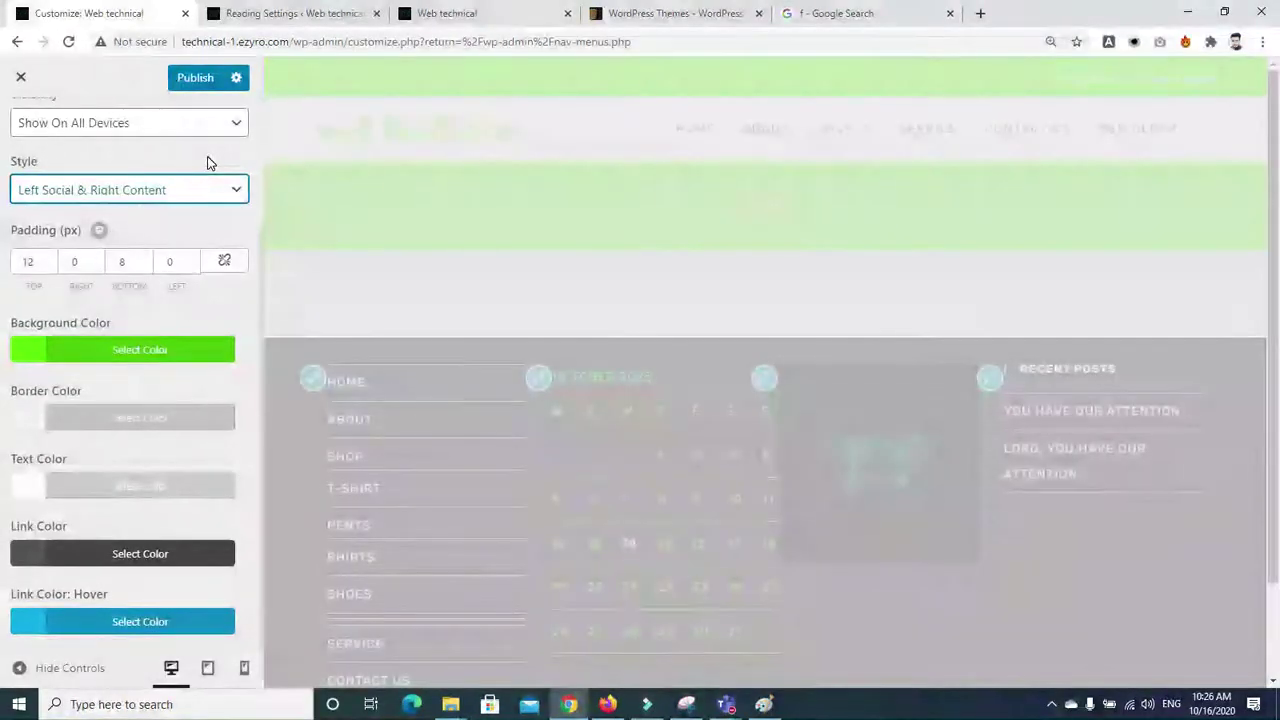
click(260, 127)
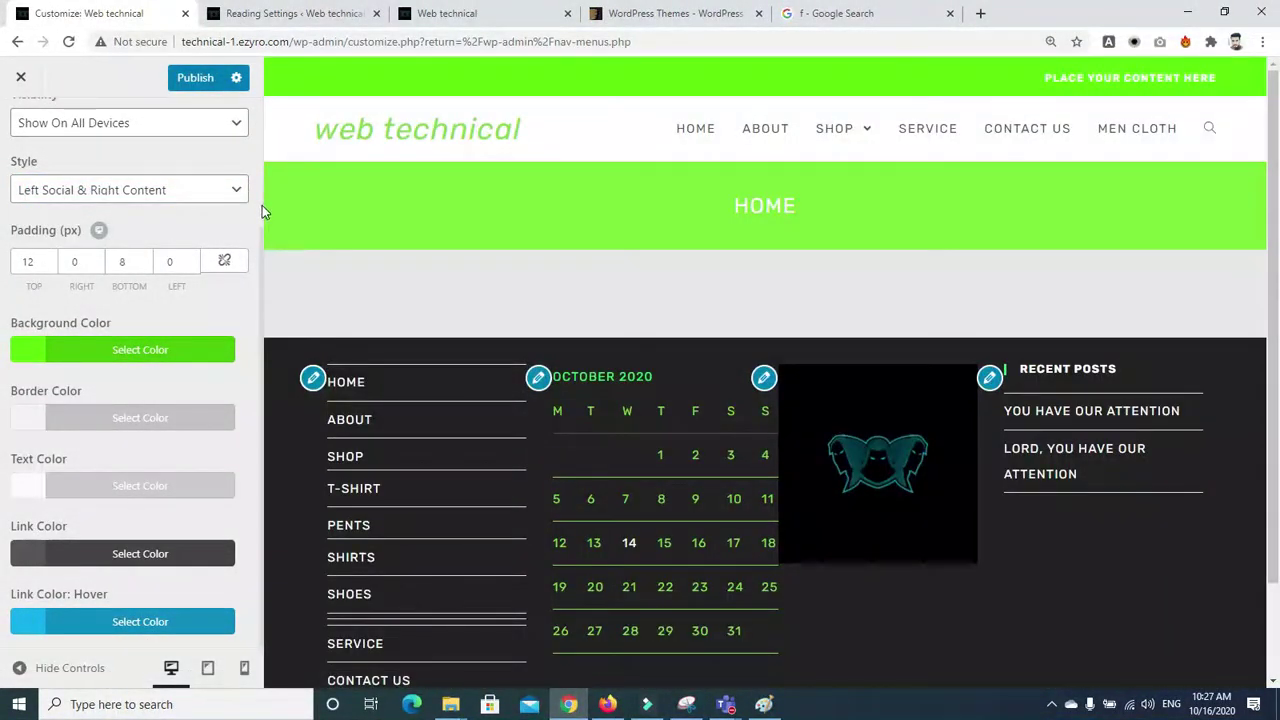
click(262, 205)
click(260, 308)
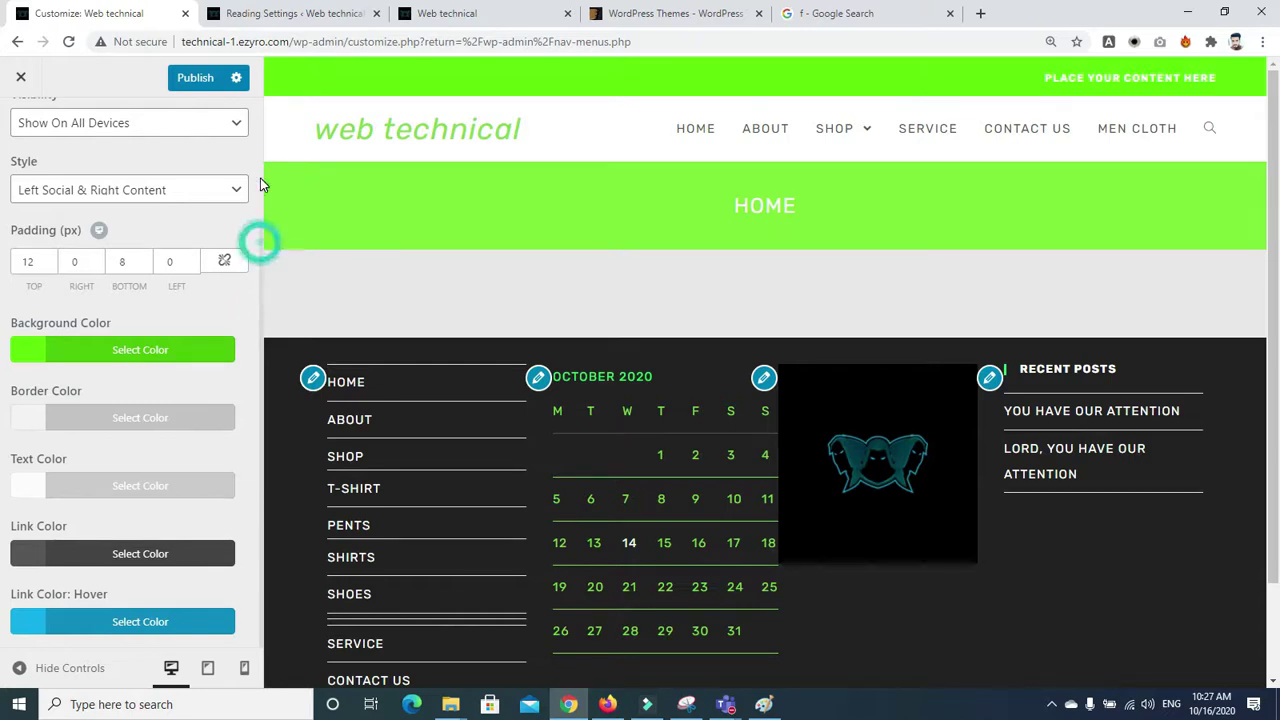
click(263, 108)
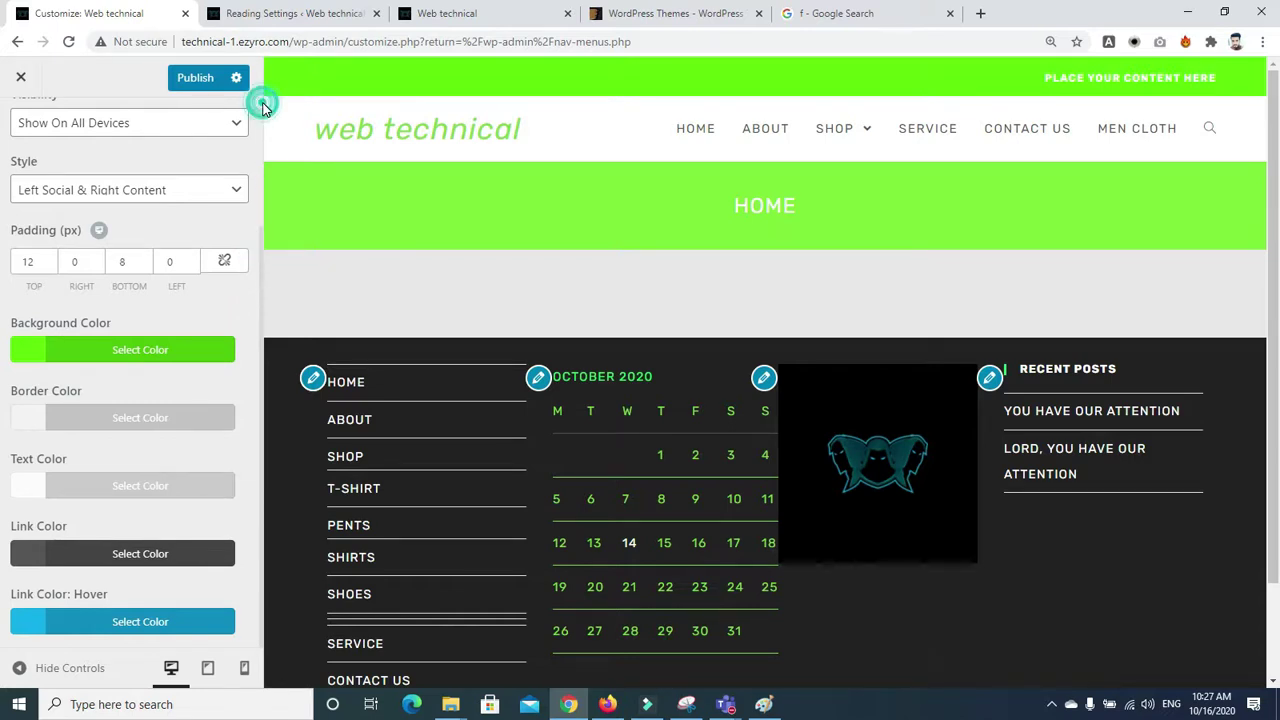